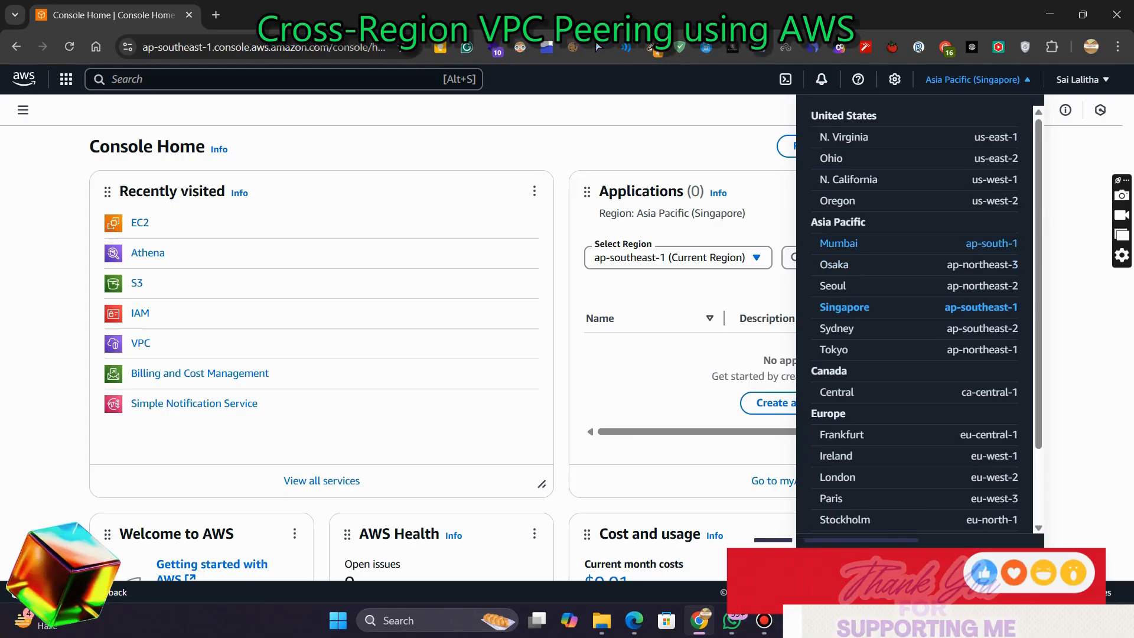
Switch the console to the Asia Pacific (Mumbai) region and open the VPC service
left_click(845, 243)
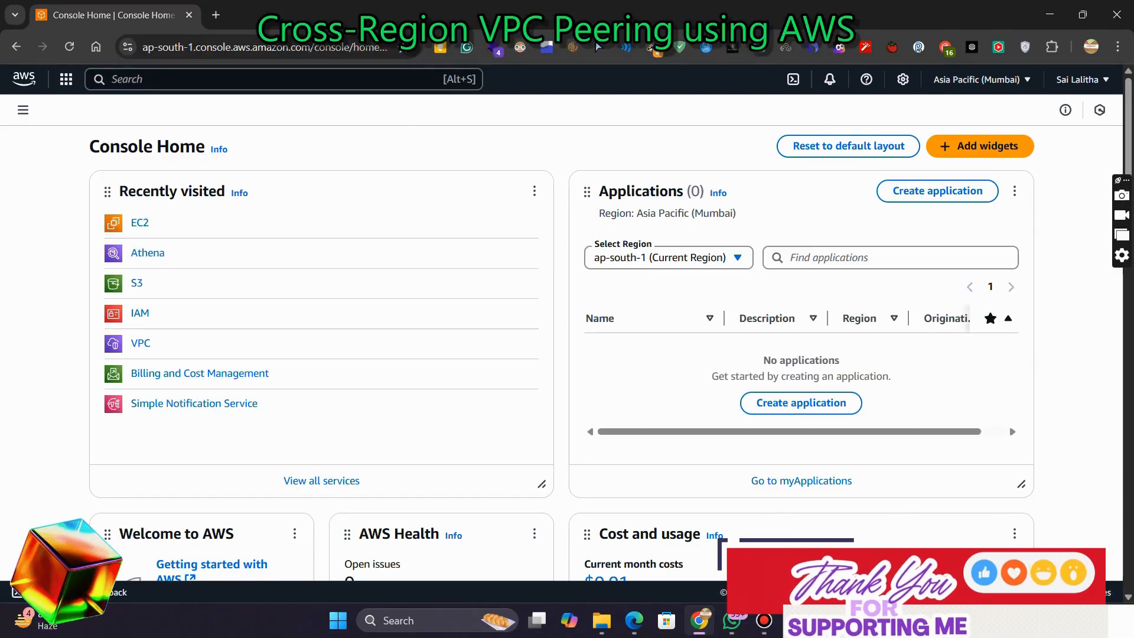
left_click(283, 79)
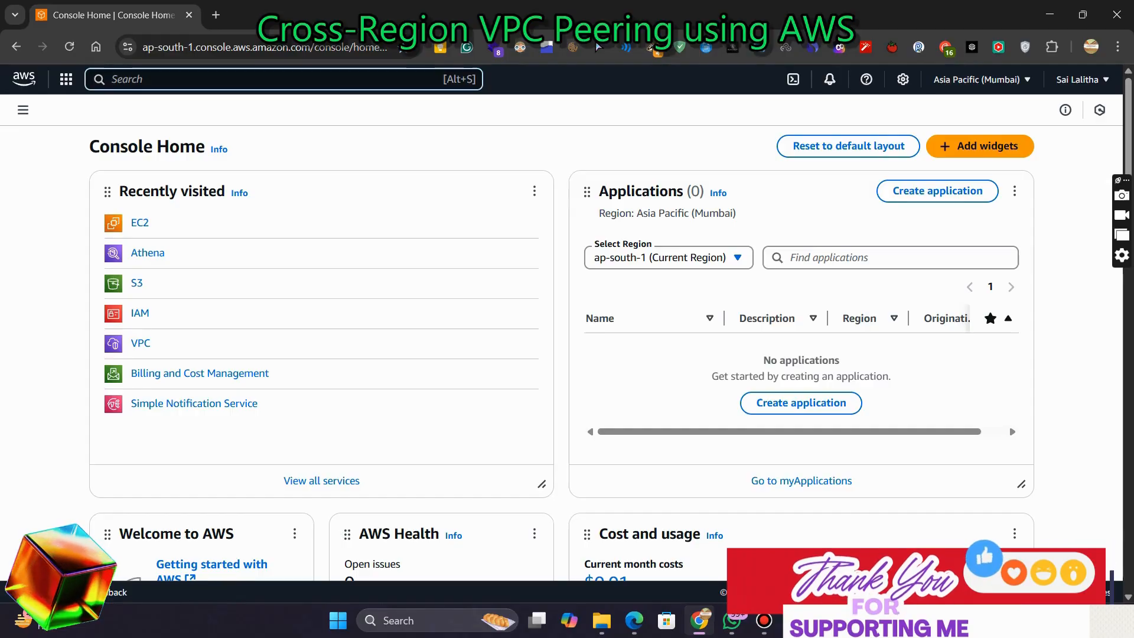
type("vpc")
key("Return")
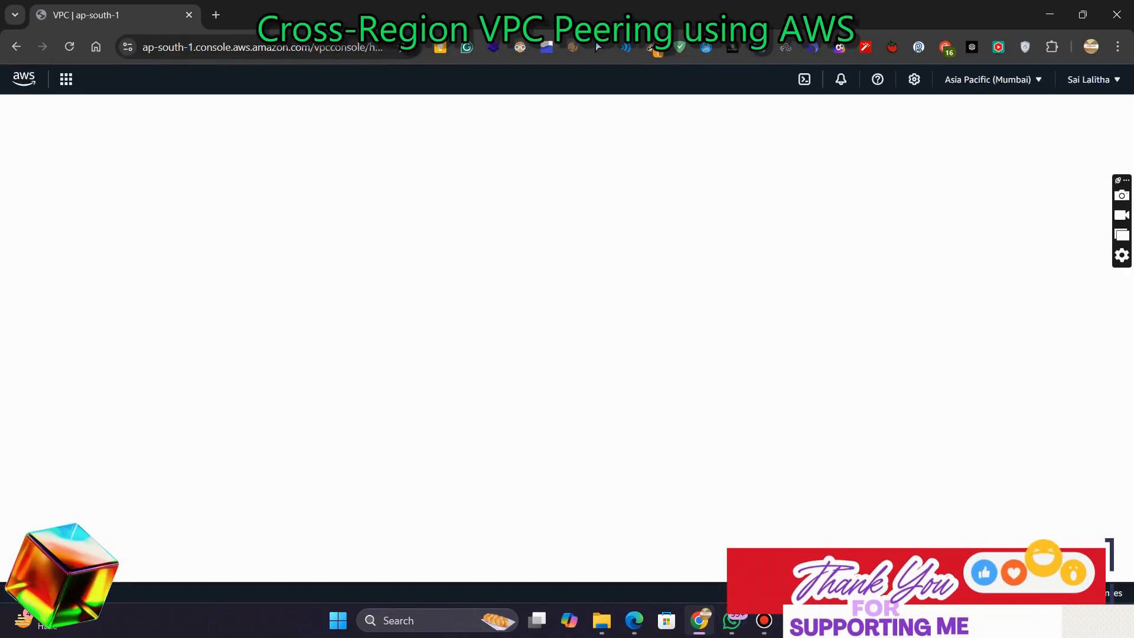
Copy the VPC name VPC-Mumbai from the step-by-step guide document
key("alt+Tab")
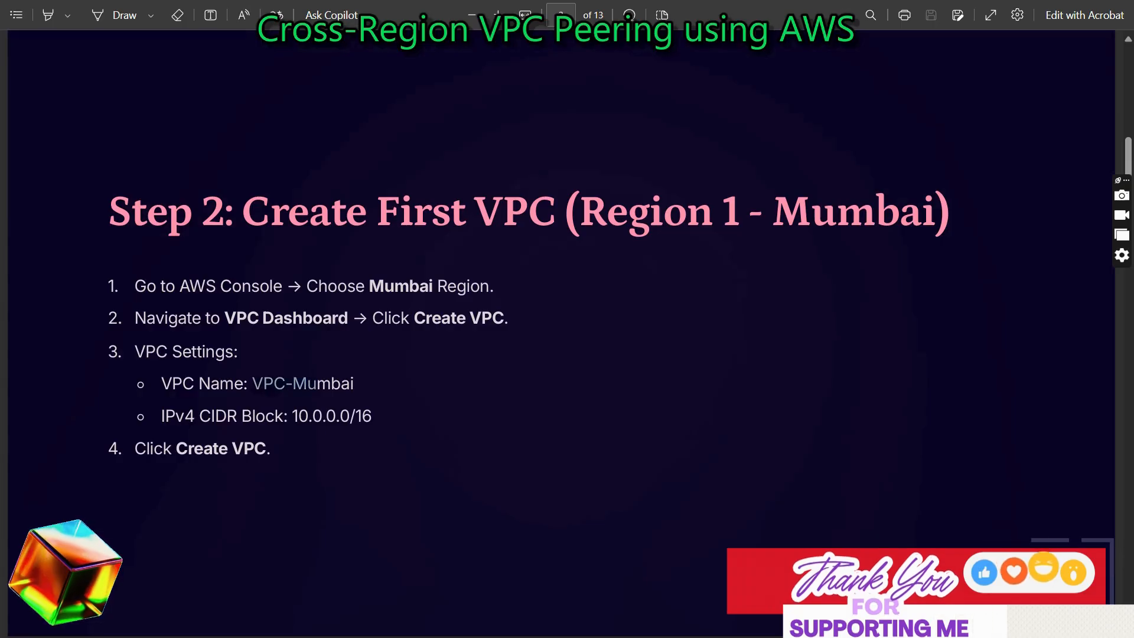
left_click_drag(307, 384, 355, 385)
key("ctrl+c")
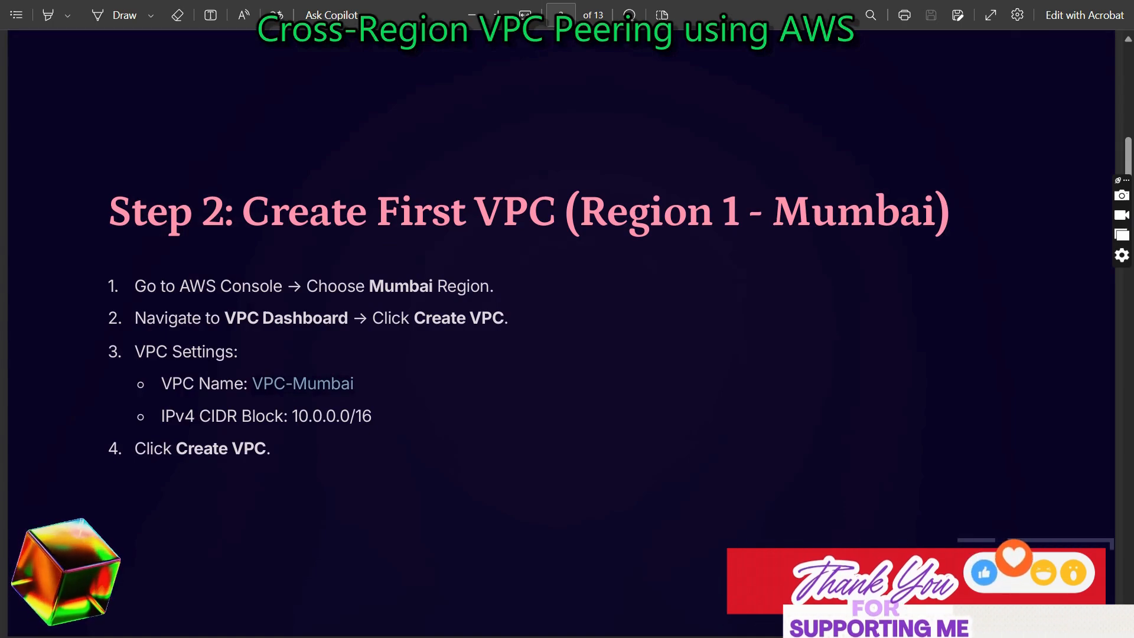
key("alt+Tab")
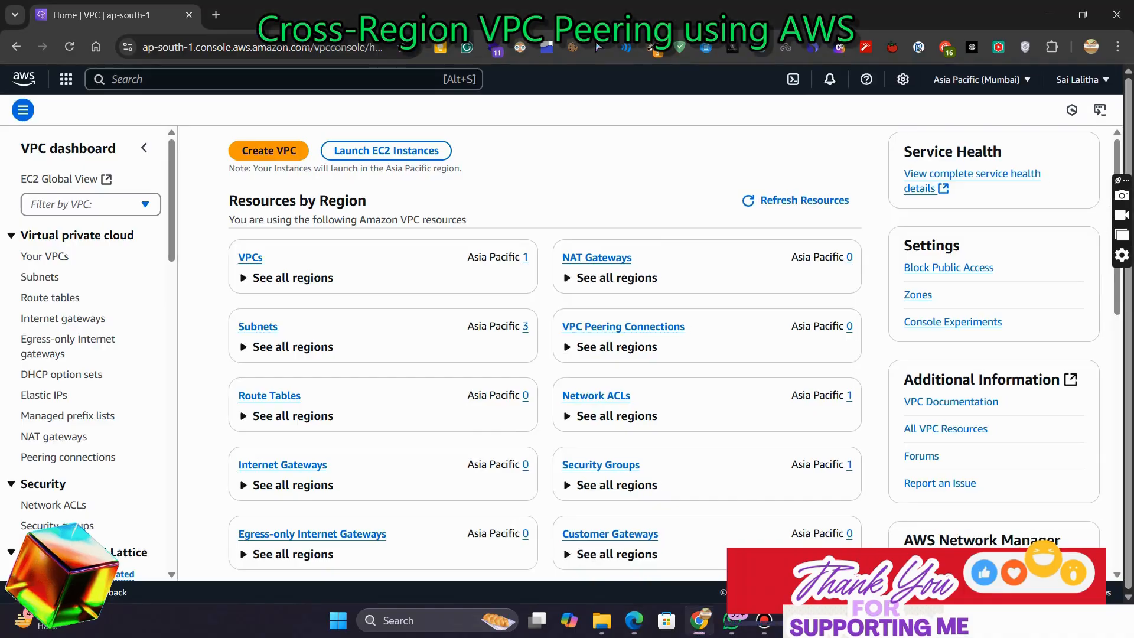
Create a VPC-only VPC named VPC-Mumbai with IPv4 CIDR block 10.0.0.0/16
left_click(269, 150)
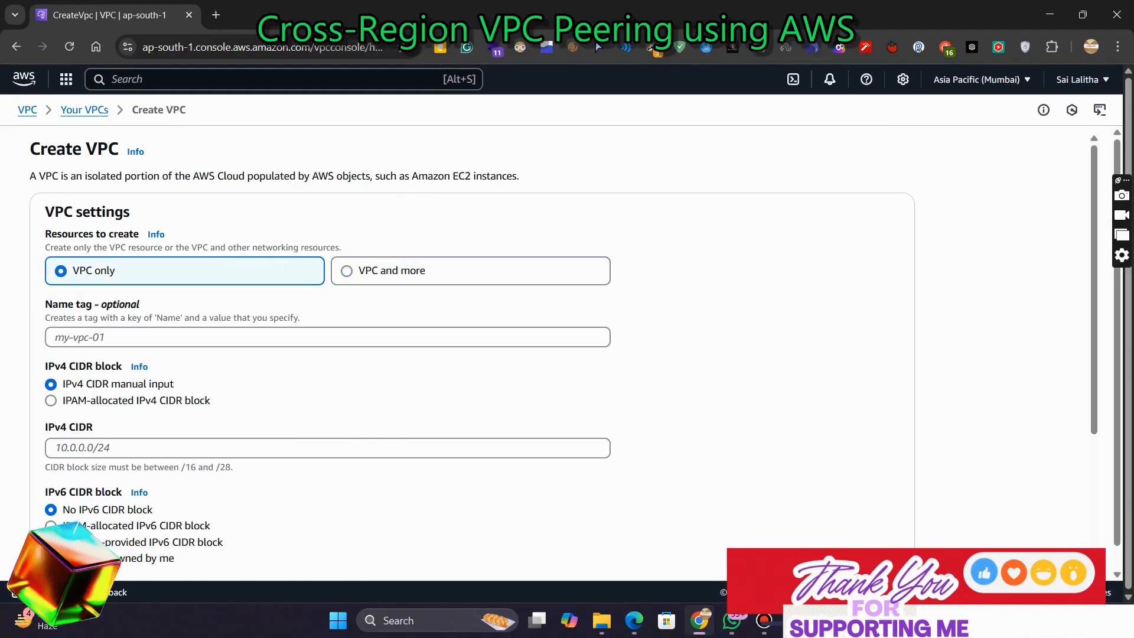
key("ctrl+v")
left_click(328, 447)
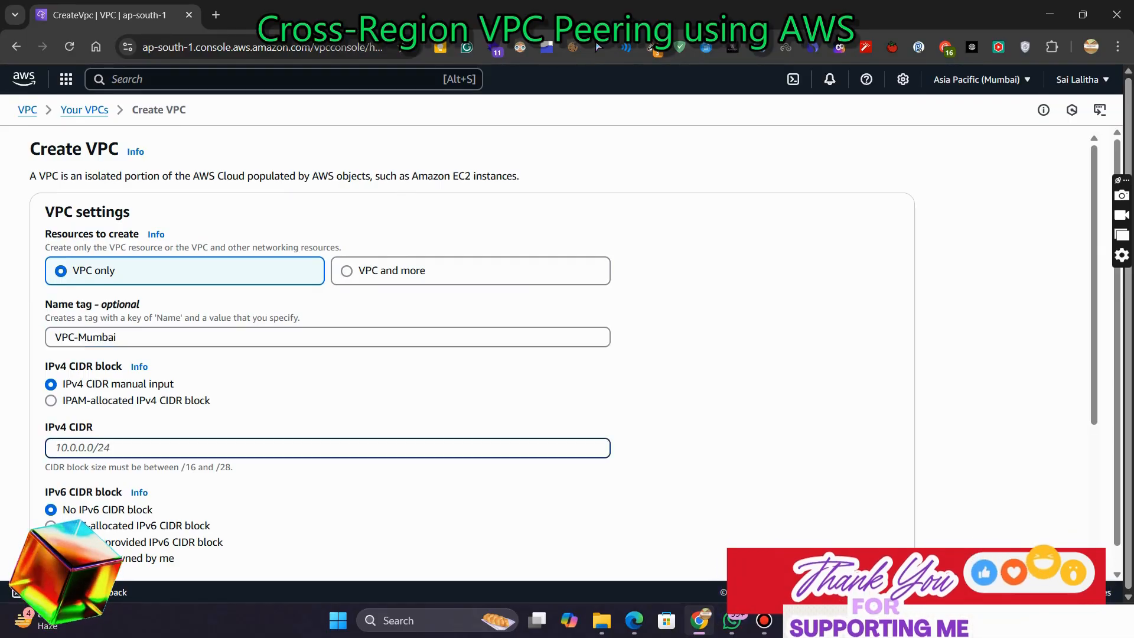
type("10.0.")
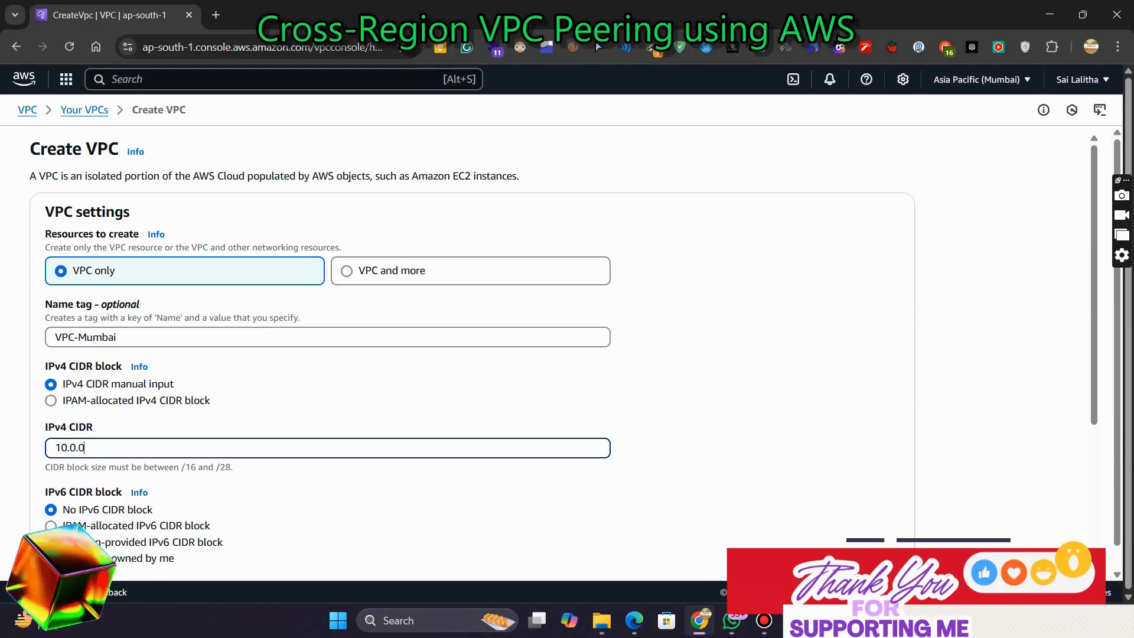
type("0.0/16")
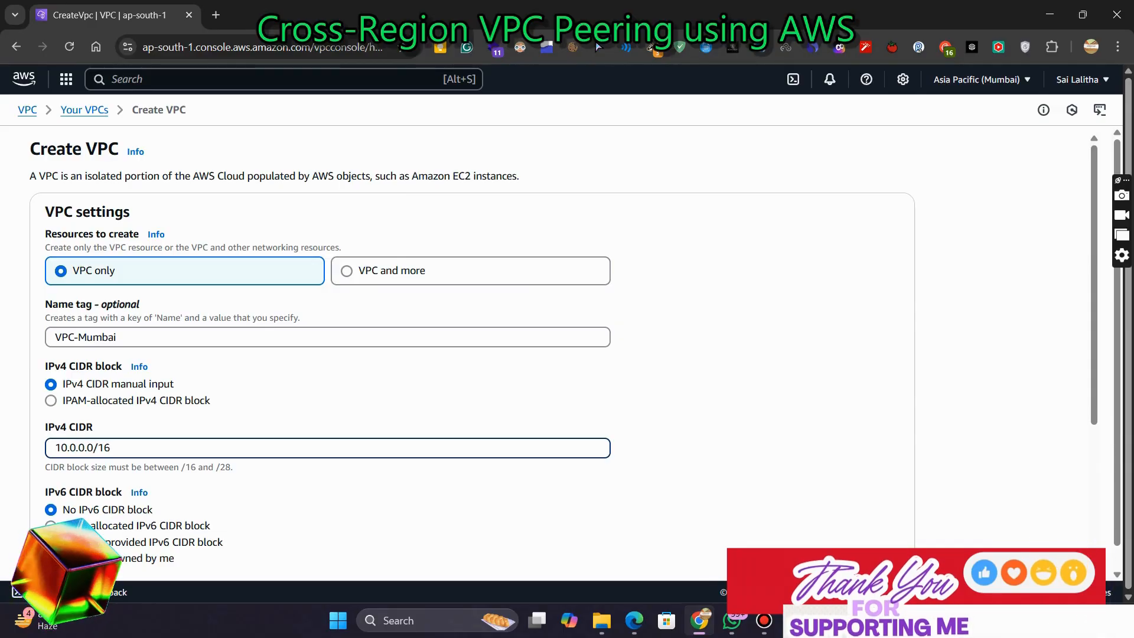
scroll(563, 355, "down", 2)
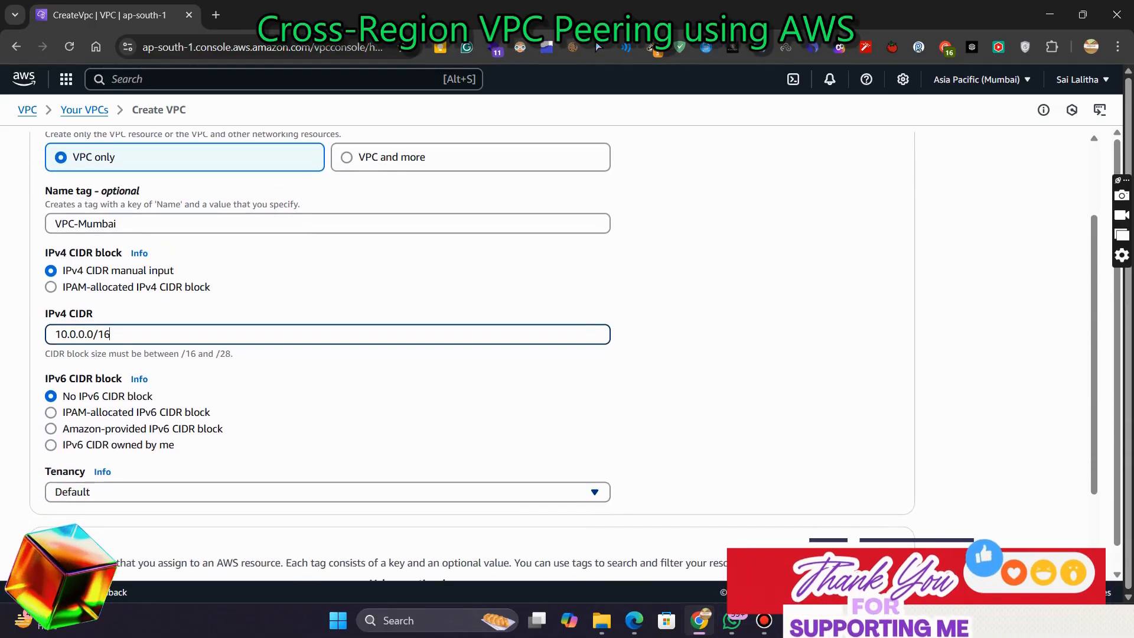
scroll(472, 354, "down", 2)
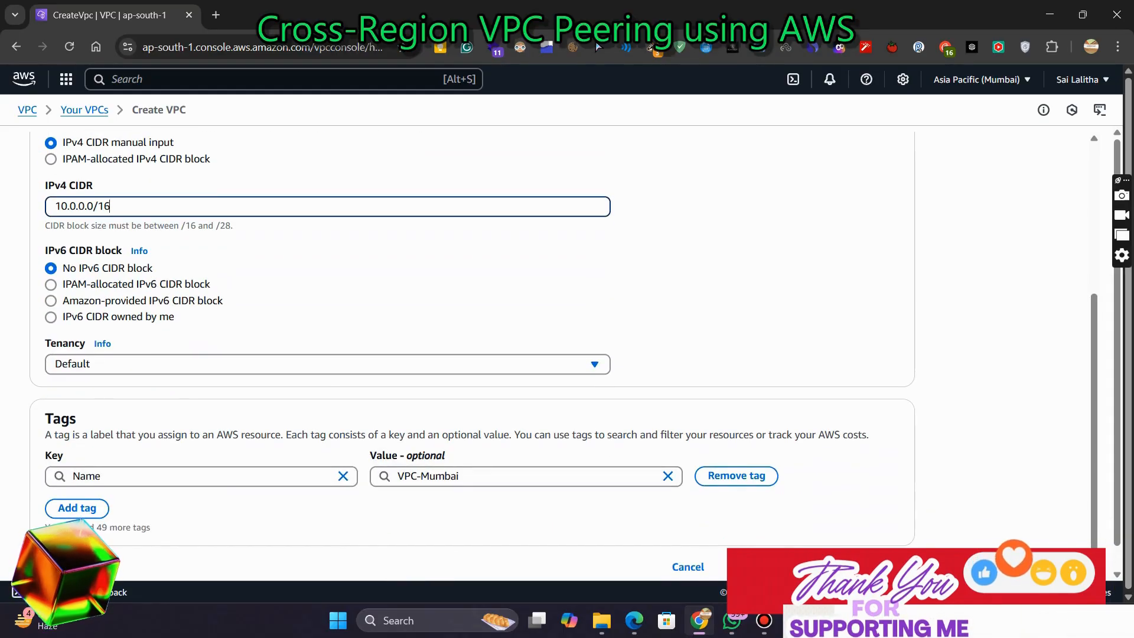
left_click(873, 567)
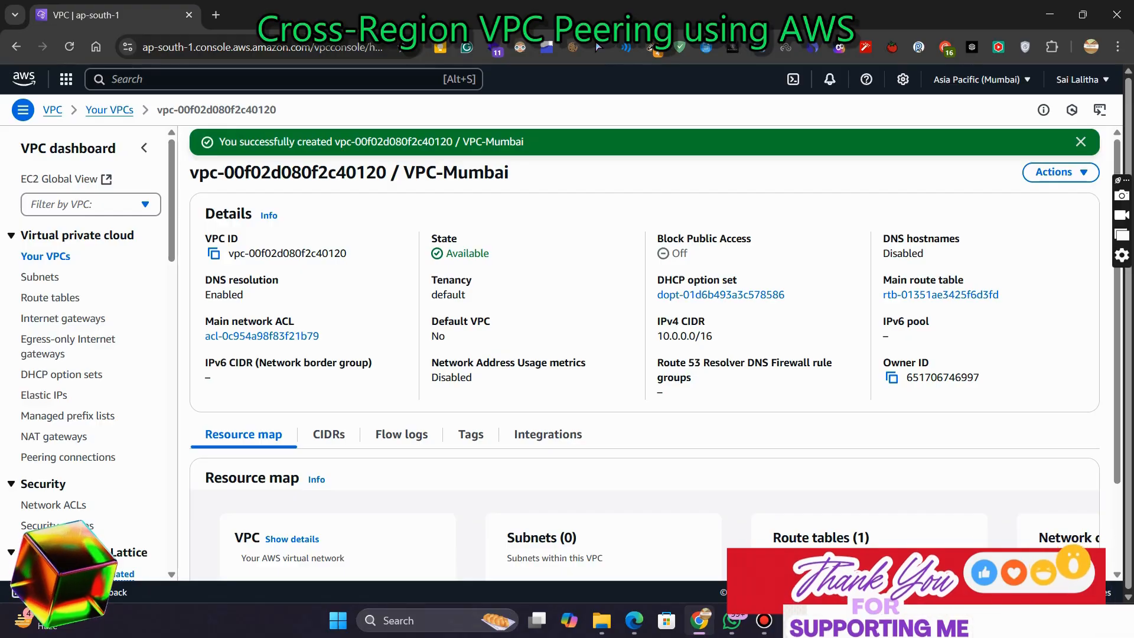
Copy the subnet name Public-Subnet-Mumbai from the guide document
key("alt+Tab")
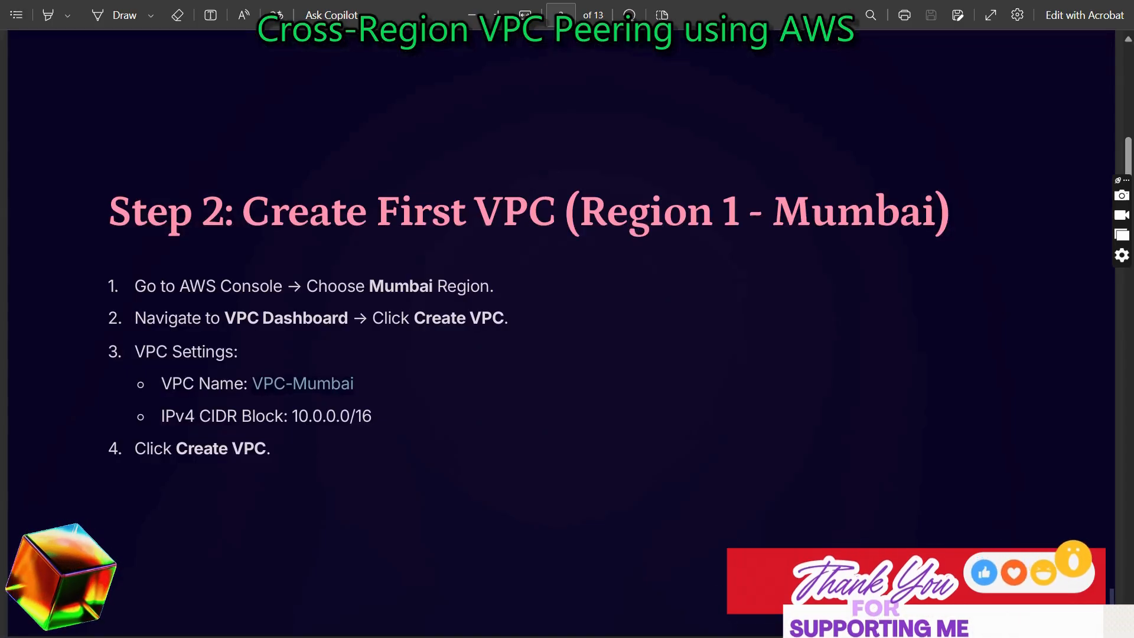
scroll(561, 354, "down", 10)
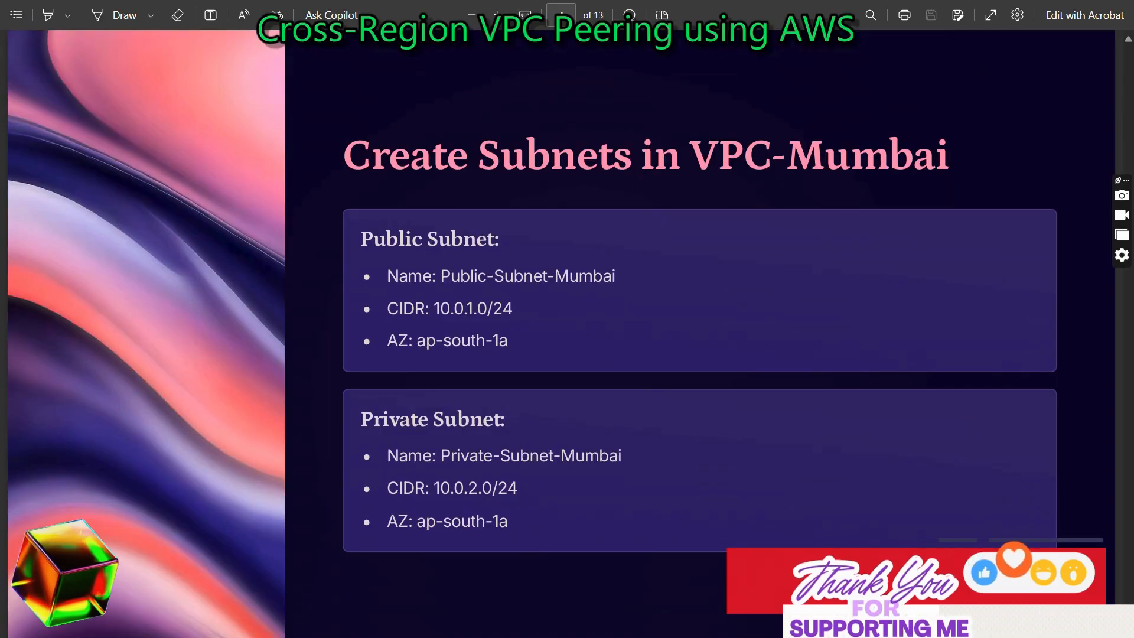
left_click_drag(440, 276, 615, 276)
key("ctrl+c")
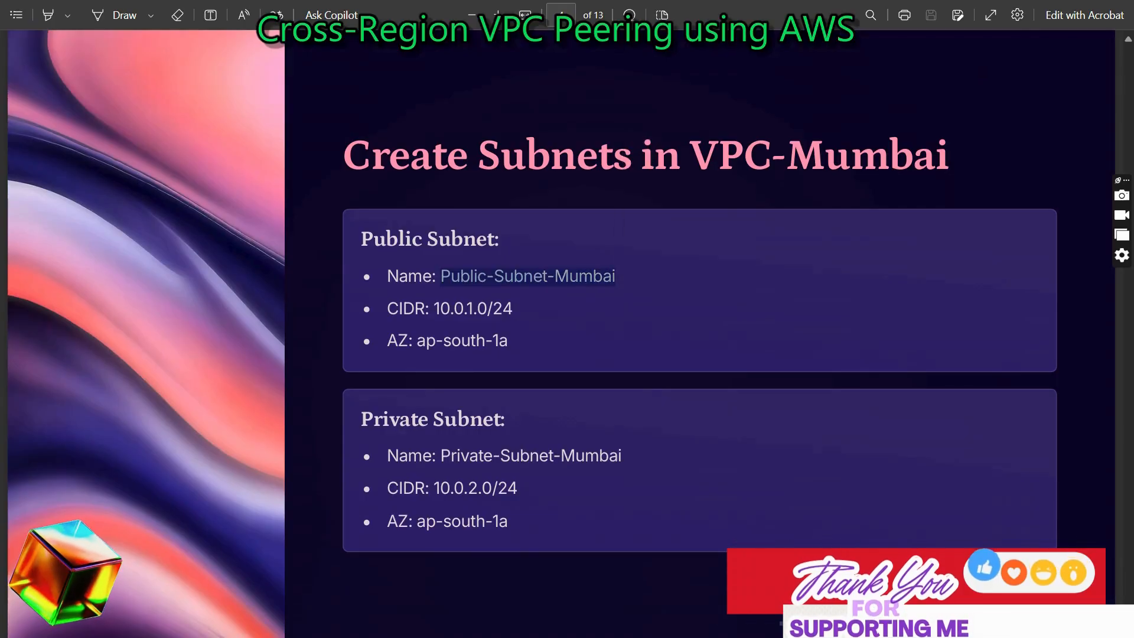
key("alt+Tab")
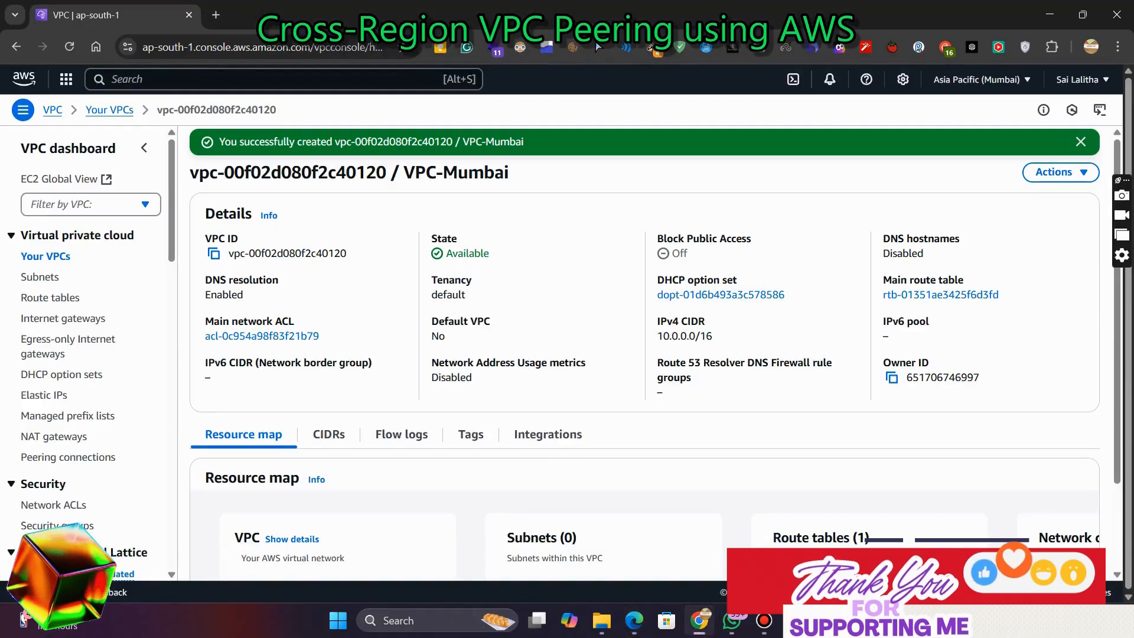
Start creating a subnet and choose VPC-Mumbai as its VPC
left_click(39, 277)
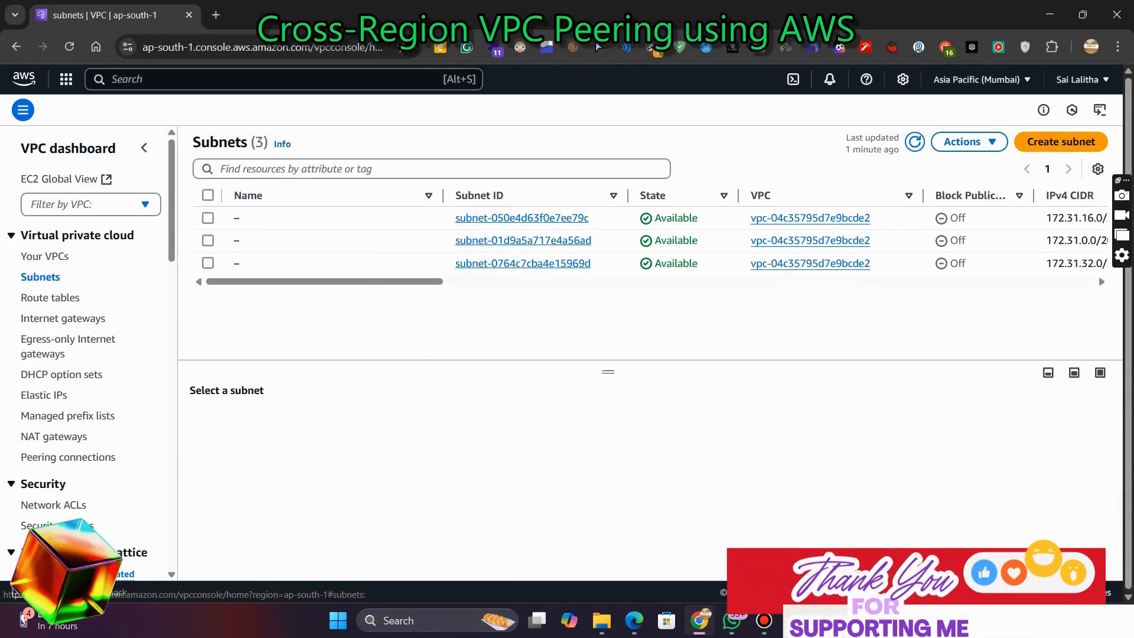
left_click(1061, 142)
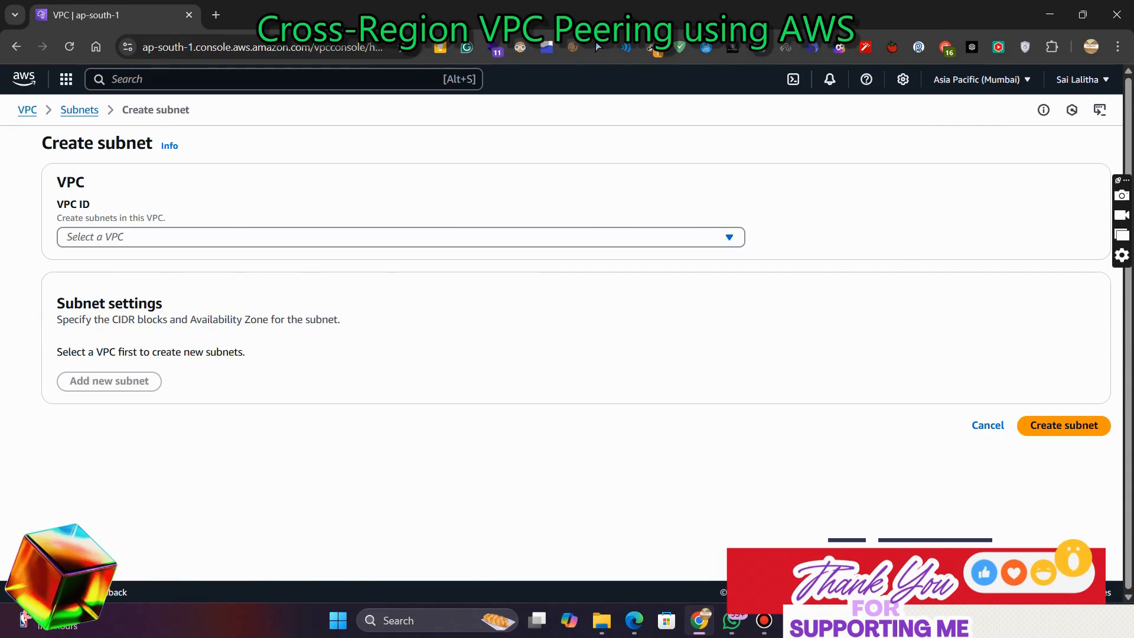
left_click(401, 237)
left_click(401, 323)
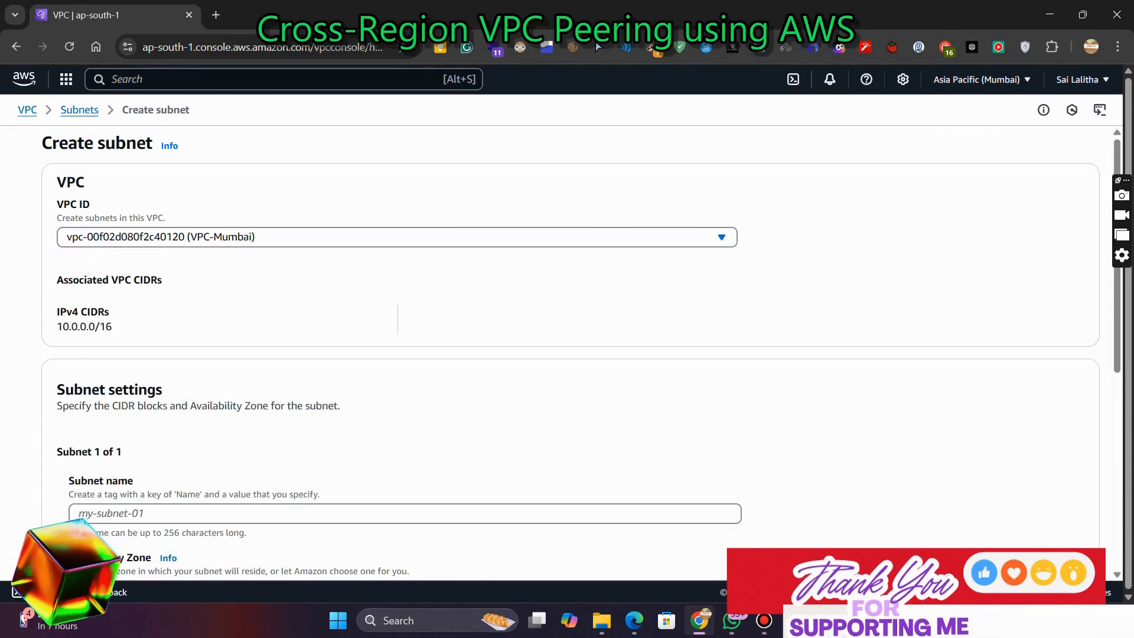
Configure the first subnet as Public-Subnet-Mumbai in ap-south-1a with IPv4 subnet CIDR block 10.0.1.0/24
scroll(400, 352, "down", 3)
left_click(385, 265)
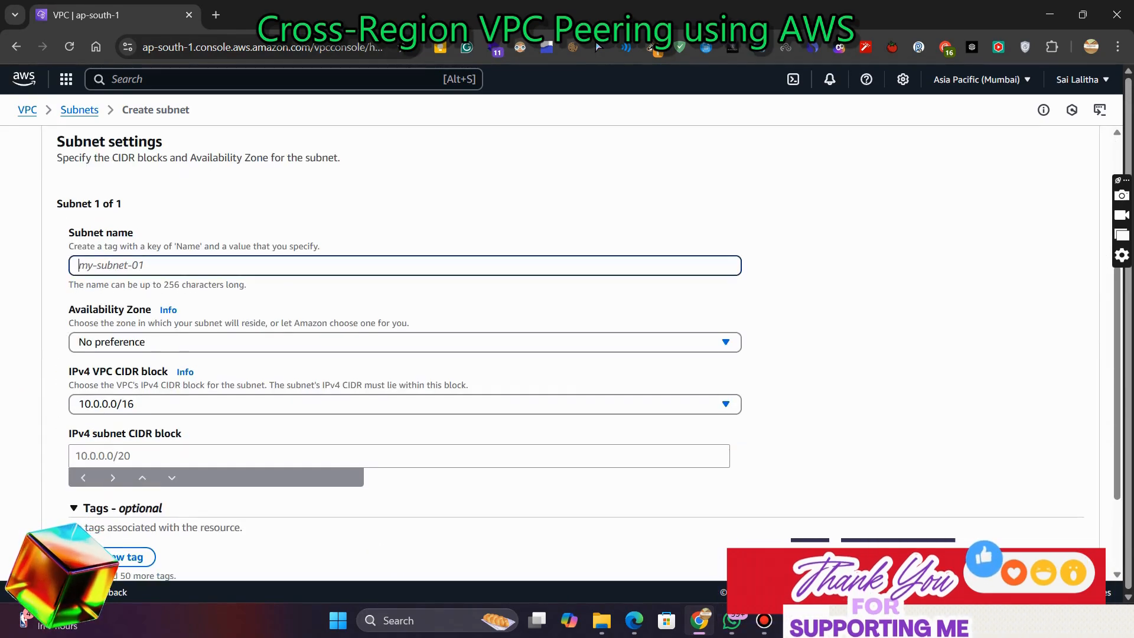
key("ctrl+v")
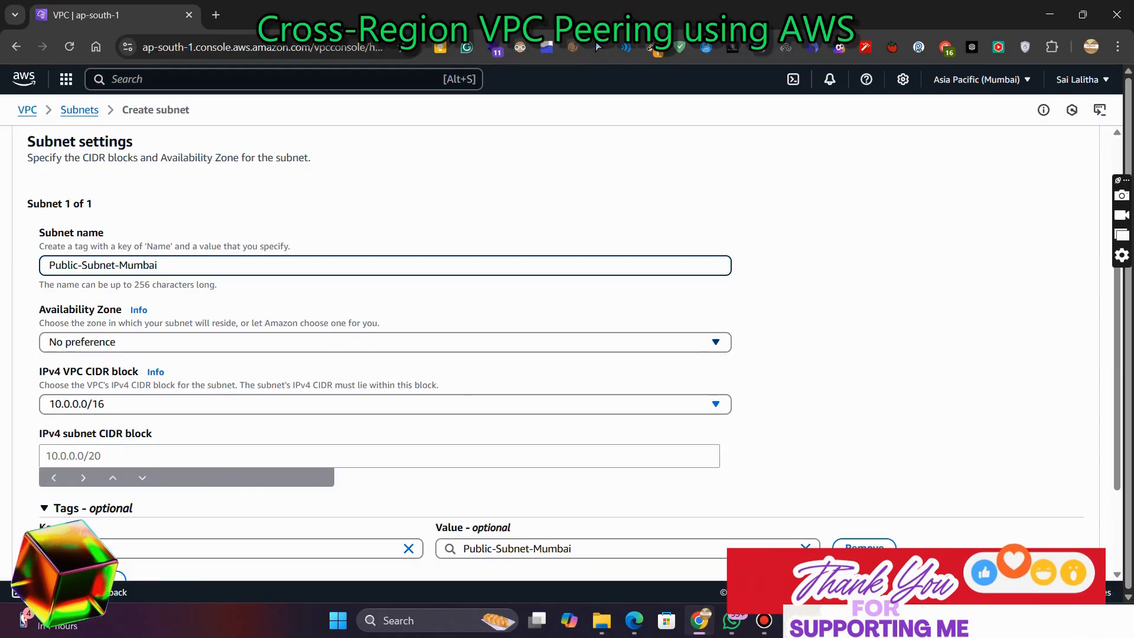
left_click(385, 342)
left_click(385, 411)
left_click(385, 406)
left_click(385, 409)
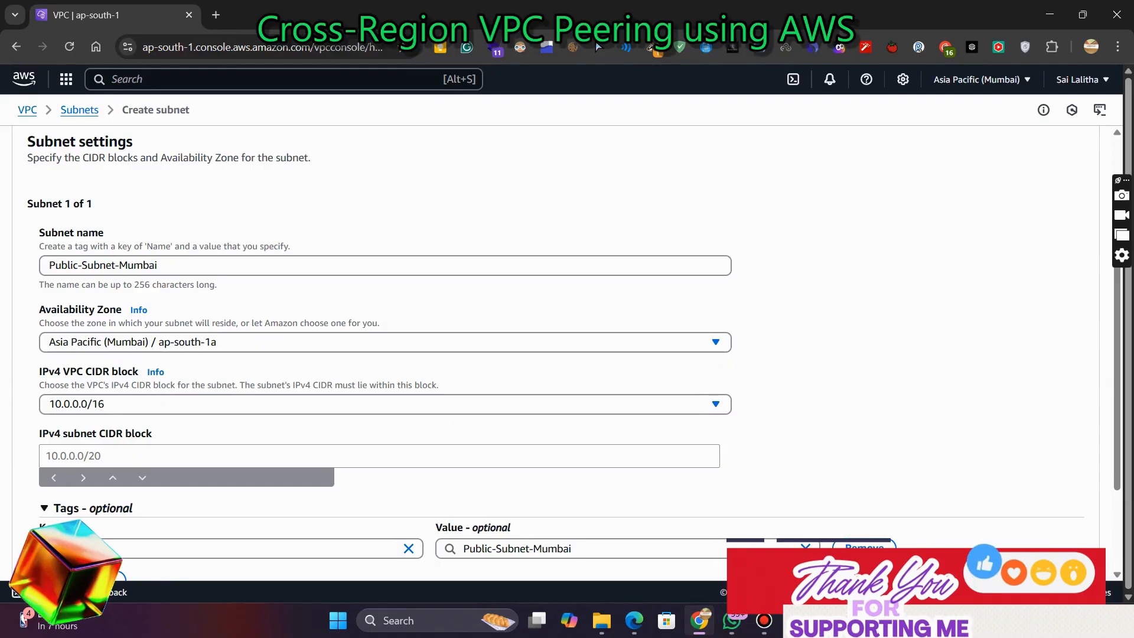
left_click(379, 456)
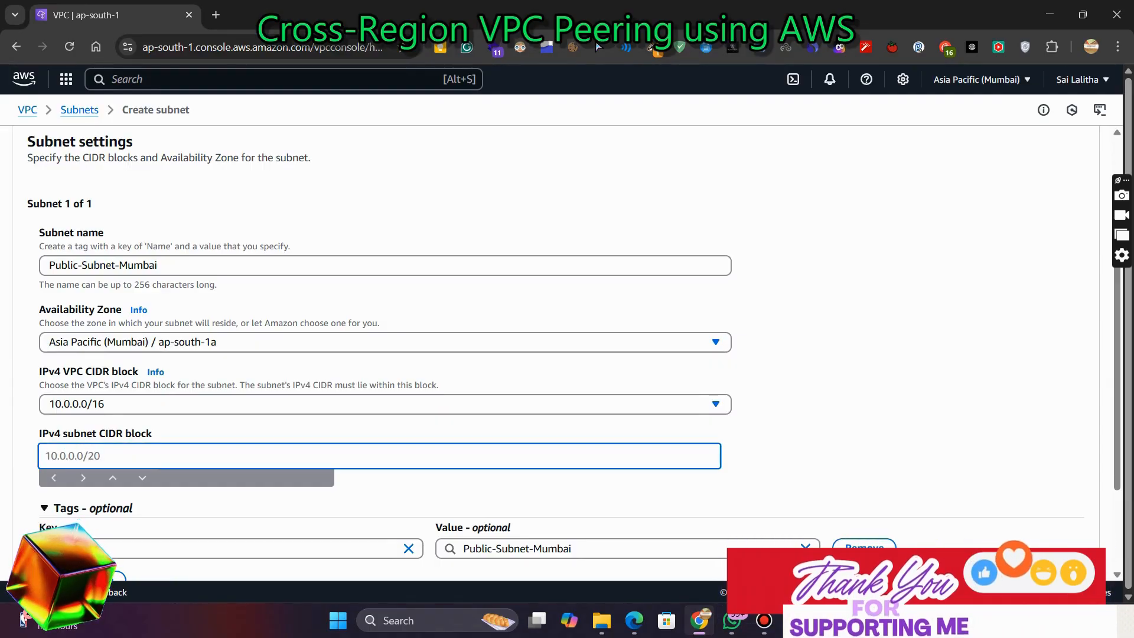
type("10")
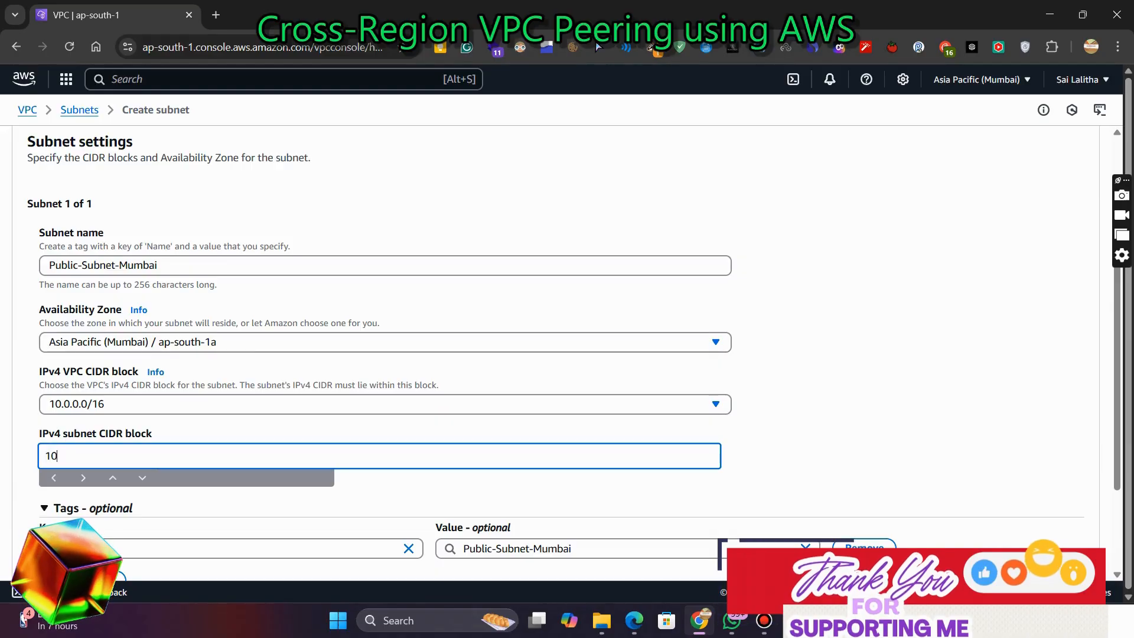
type(".0.1.0/24")
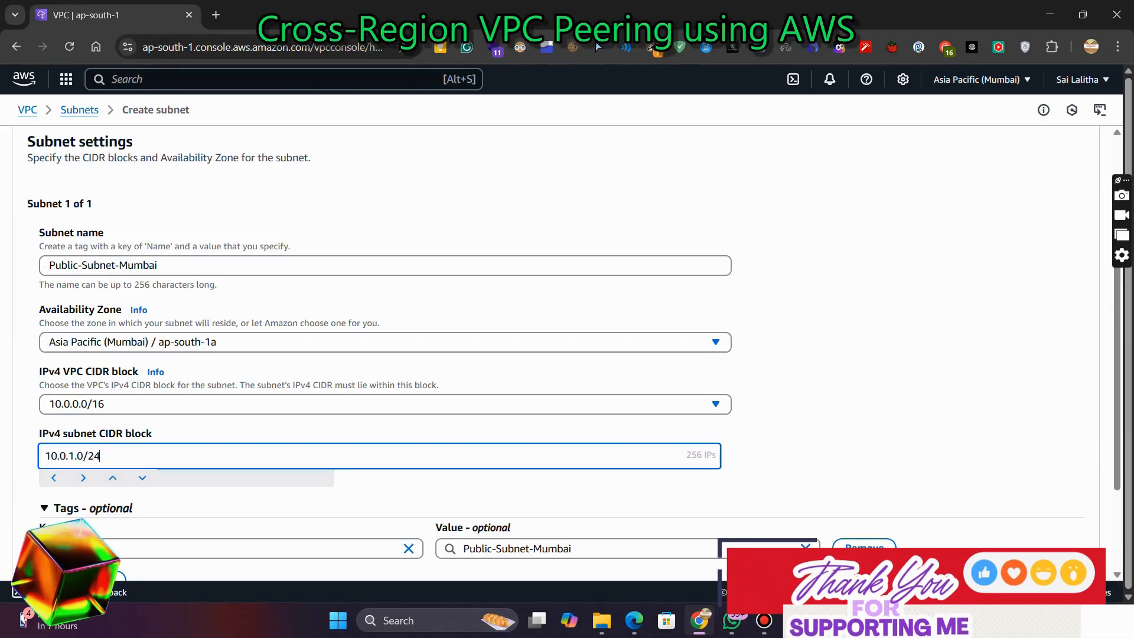
left_click_drag(686, 456, 717, 455)
scroll(567, 355, "down", 3)
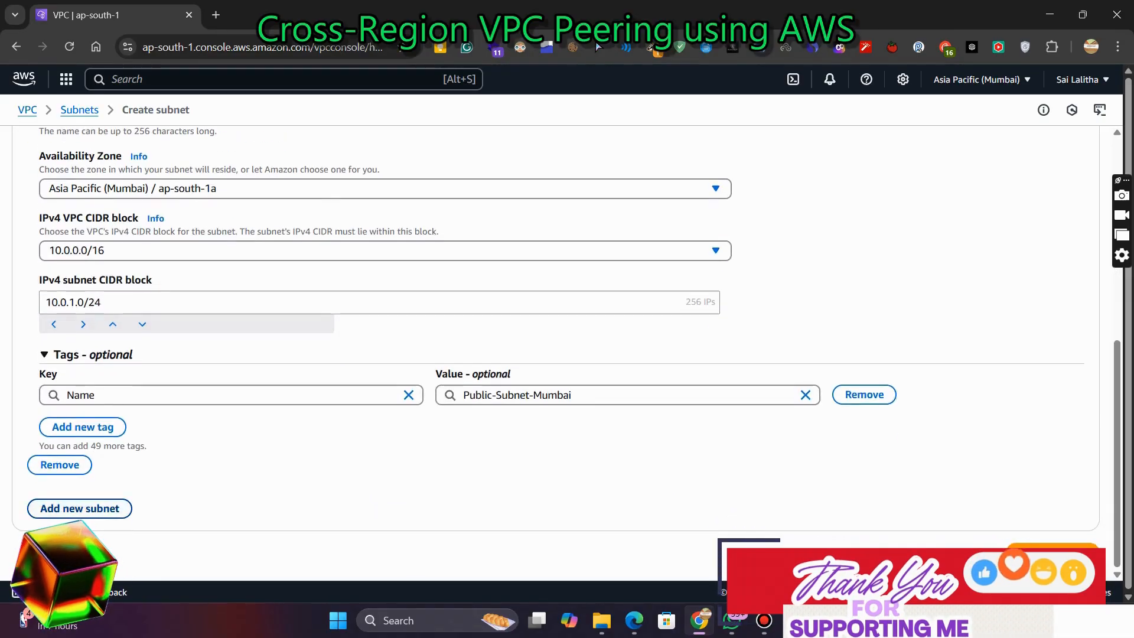
Add a second subnet and name it Private-Subnet-Mumbai
scroll(567, 354, "up", 3)
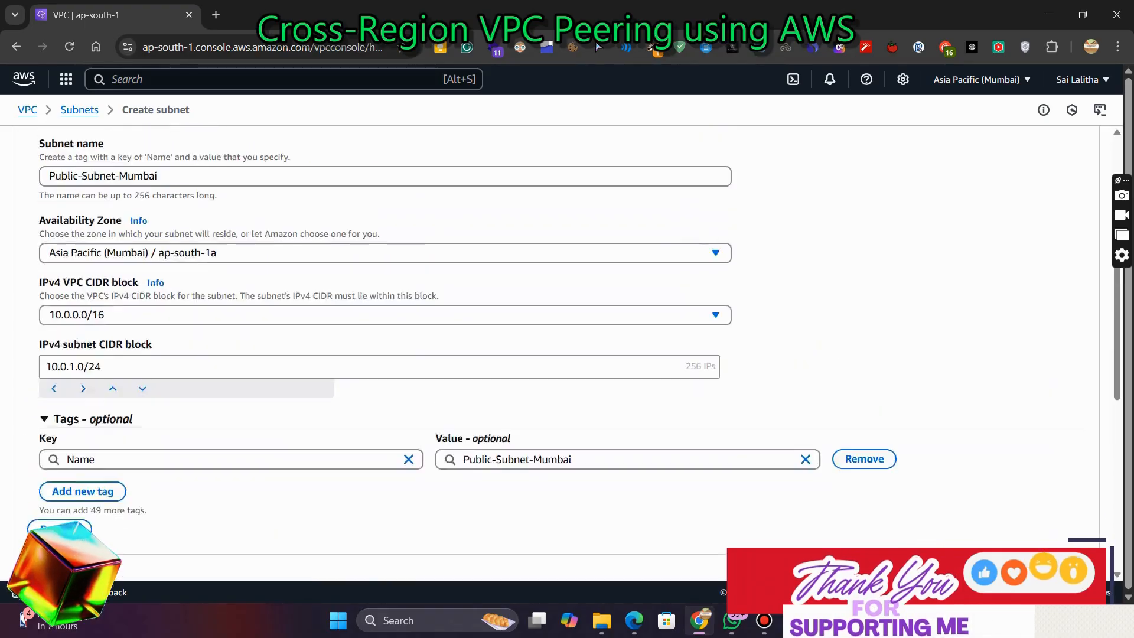
scroll(567, 354, "down", 3)
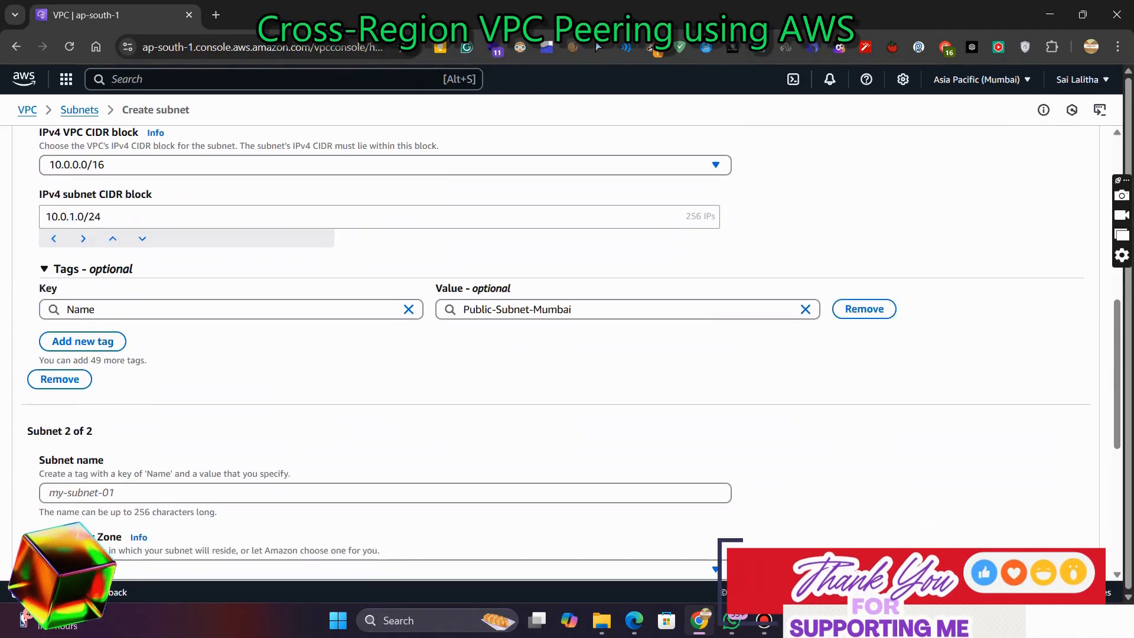
left_click(385, 493)
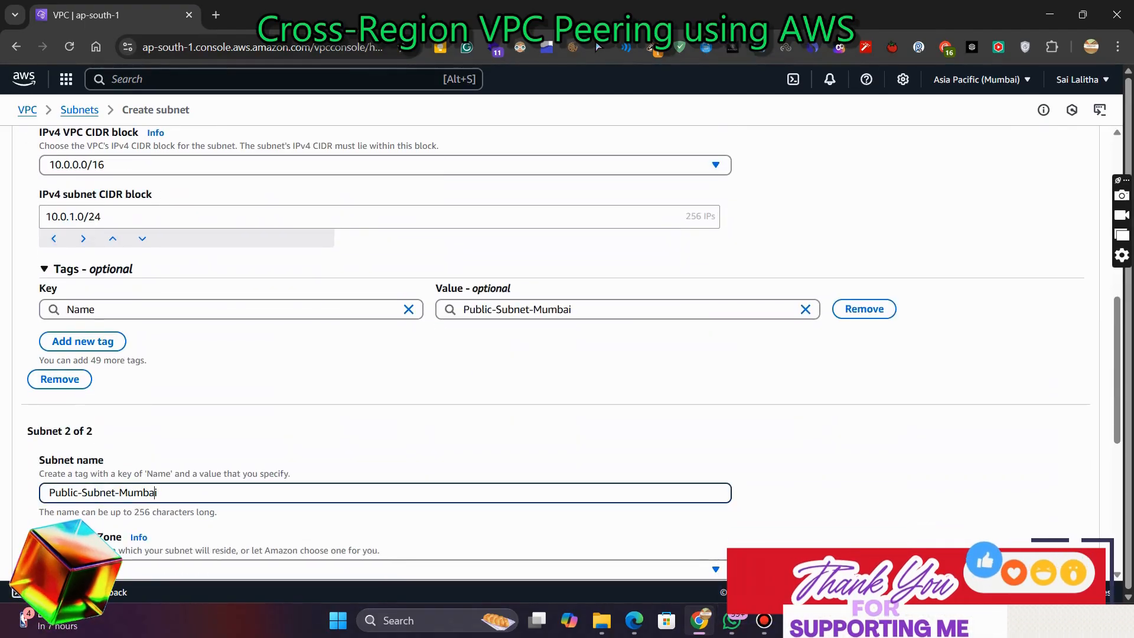
left_click(79, 492)
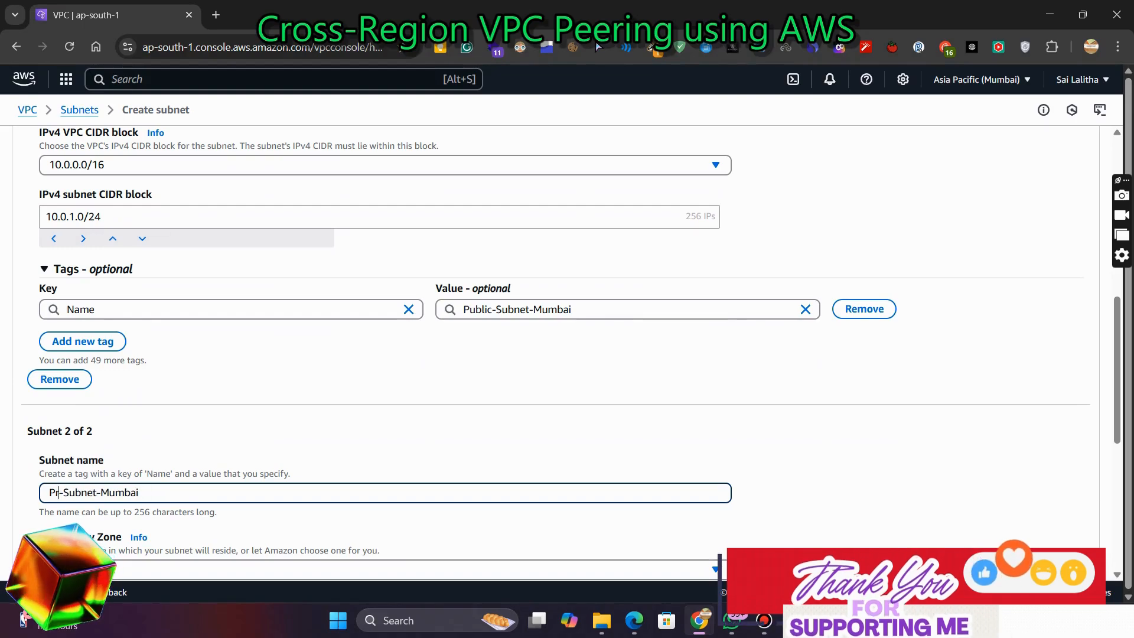
type("ivate")
scroll(385, 354, "down", 3)
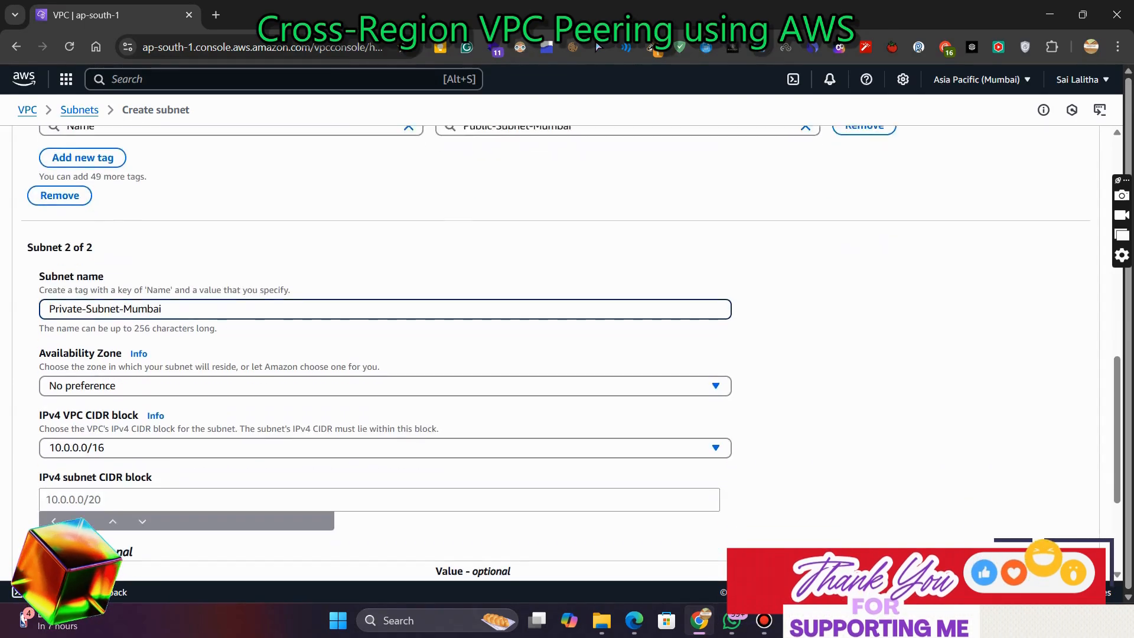
Place the private subnet in ap-south-1a with IPv4 subnet CIDR block 10.0.2.0/24 and create both subnets
left_click(385, 378)
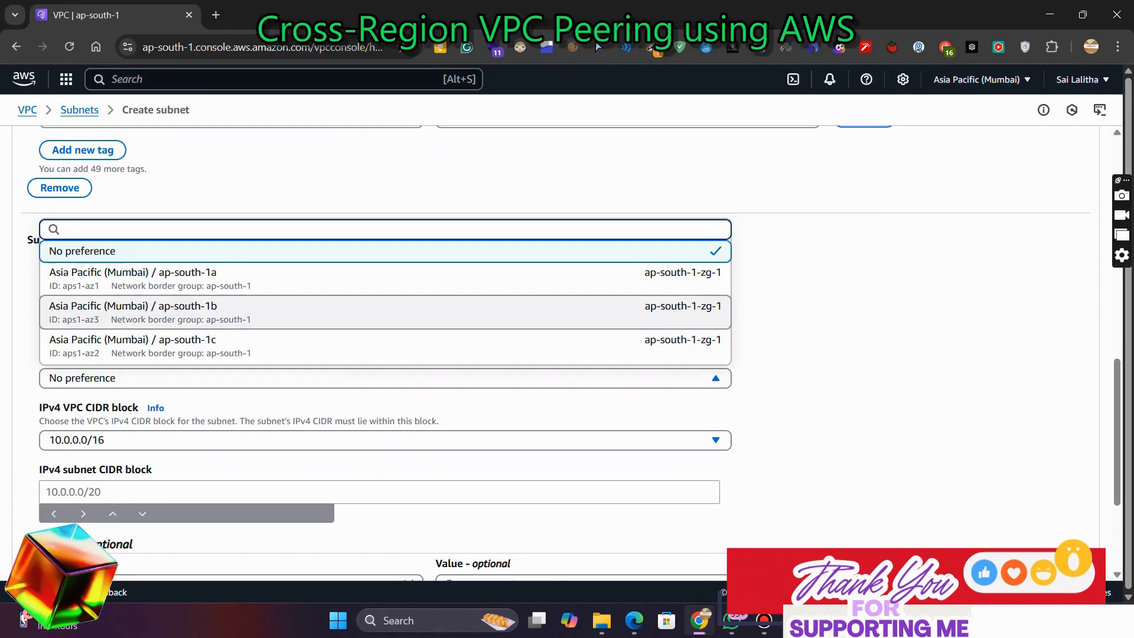
left_click(385, 278)
left_click(379, 492)
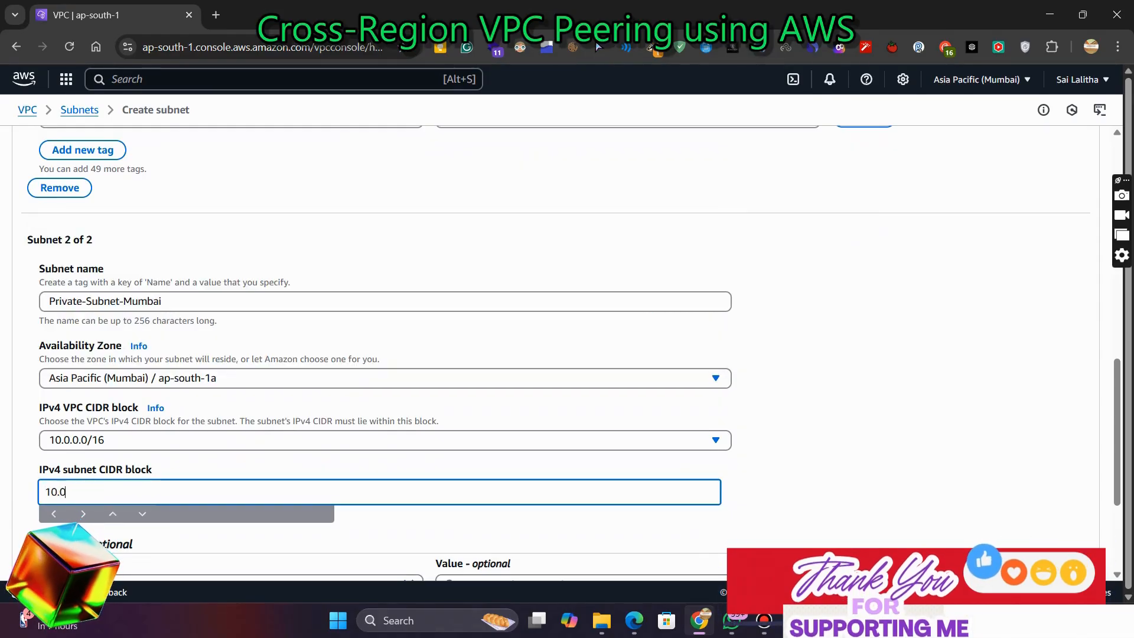
type("10.0.2.0/")
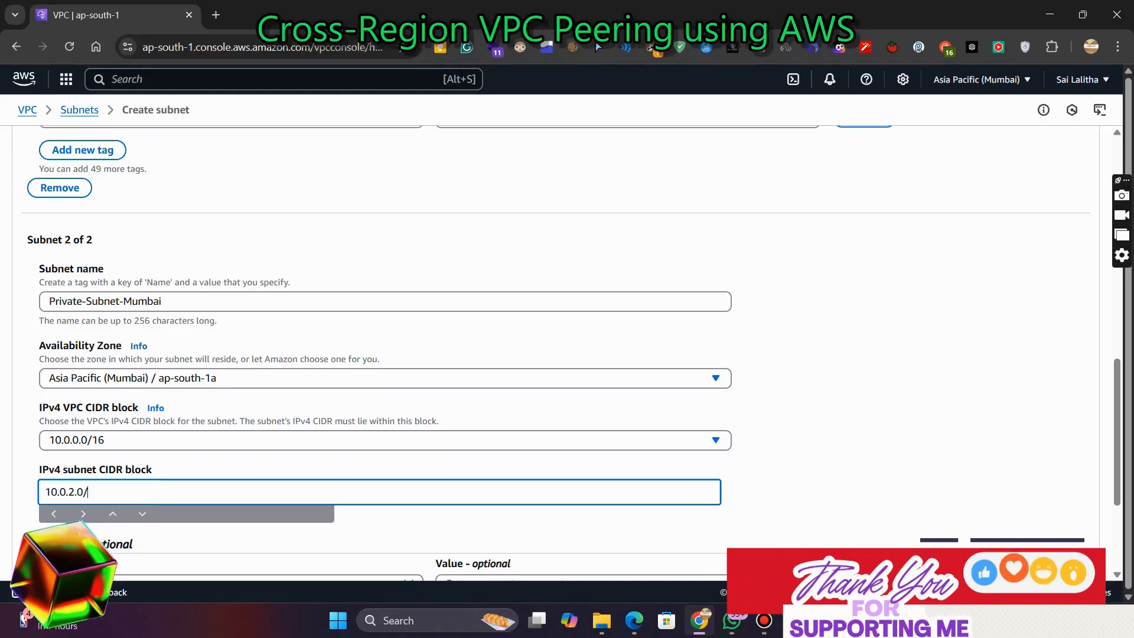
type("24")
scroll(555, 354, "down", 3)
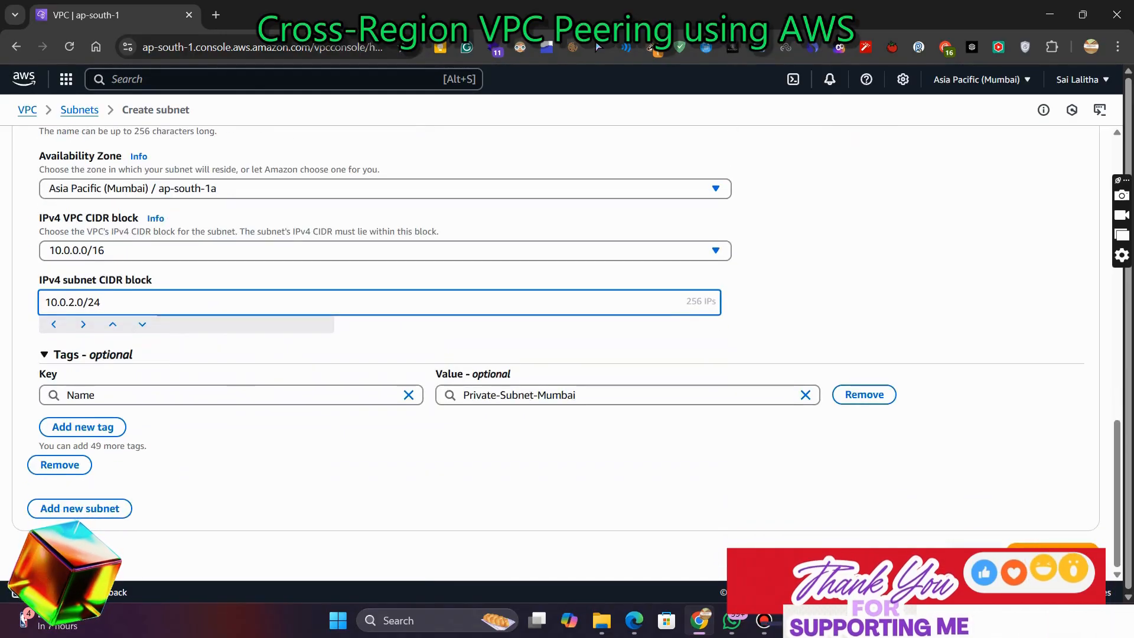
left_click(1052, 553)
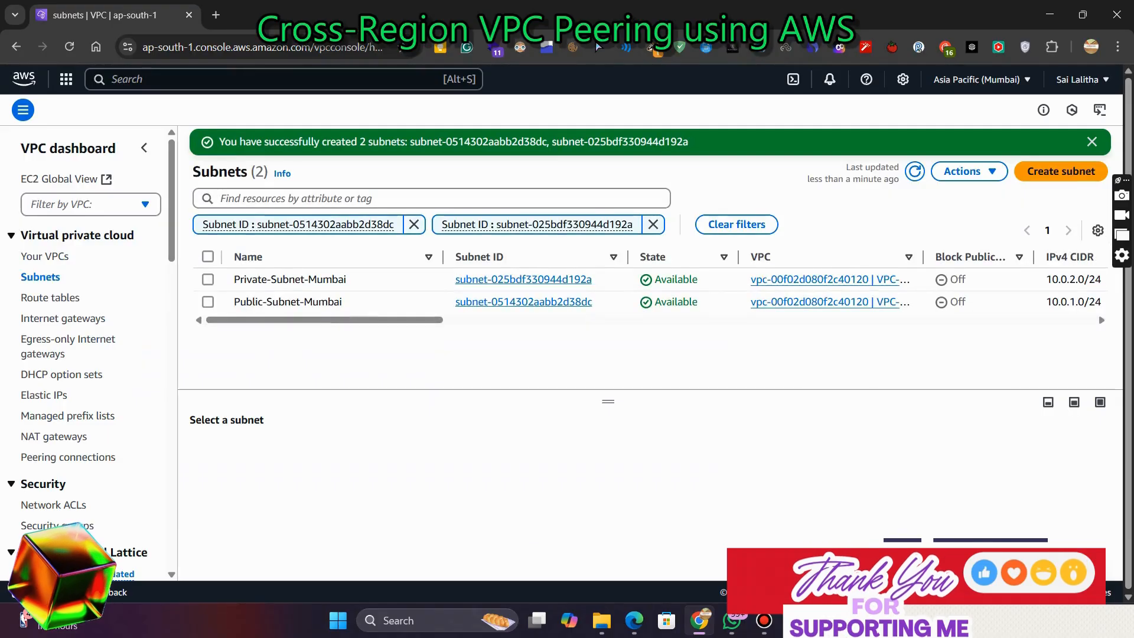
Clear the subnet filters and enable auto-assign public IPv4 address on Public-Subnet-Mumbai
left_click(414, 224)
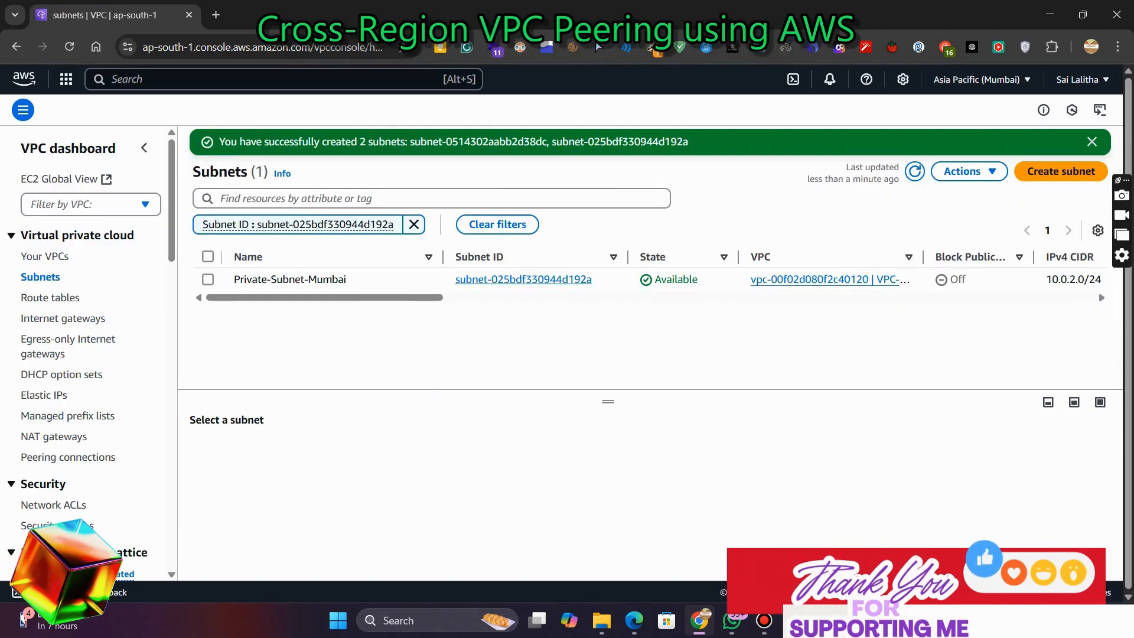
left_click(414, 224)
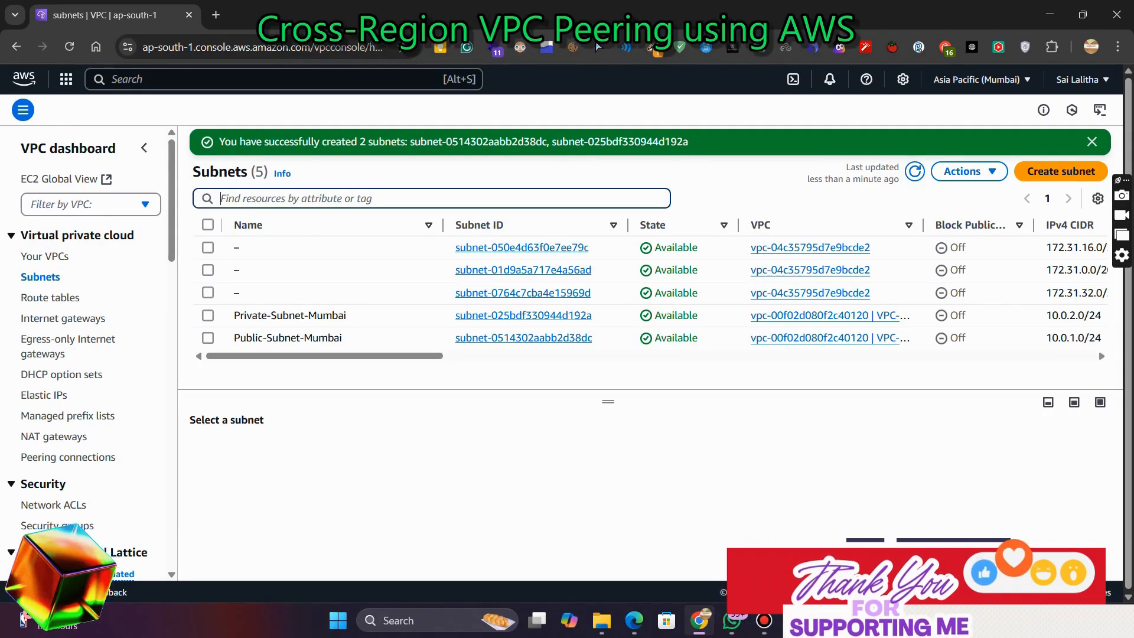
left_click(208, 338)
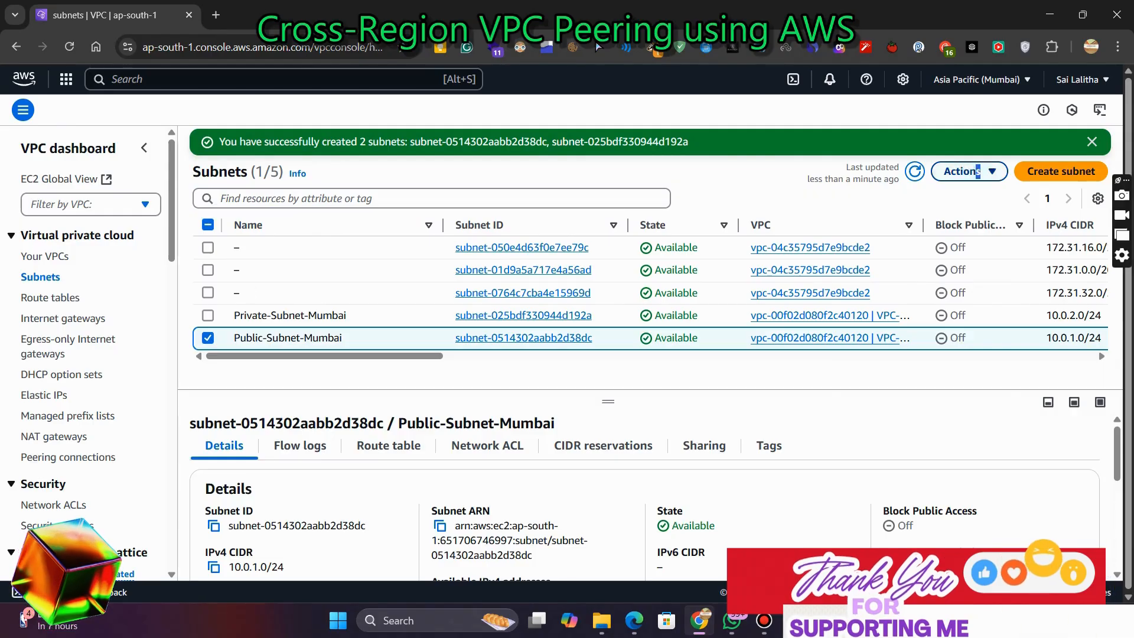
left_click(977, 171)
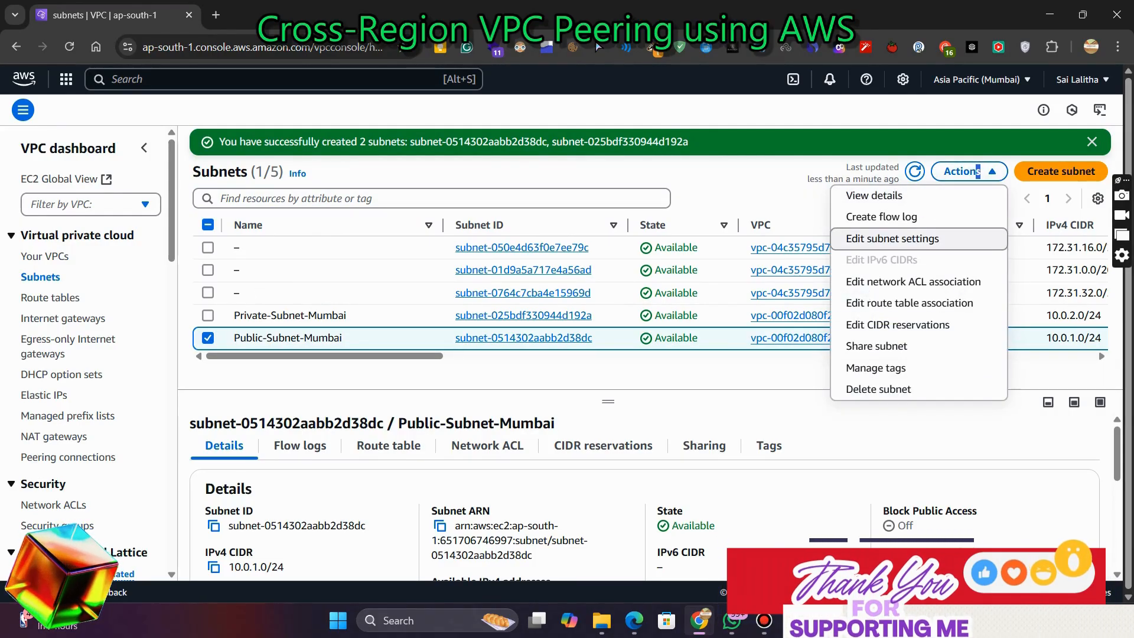
left_click(892, 239)
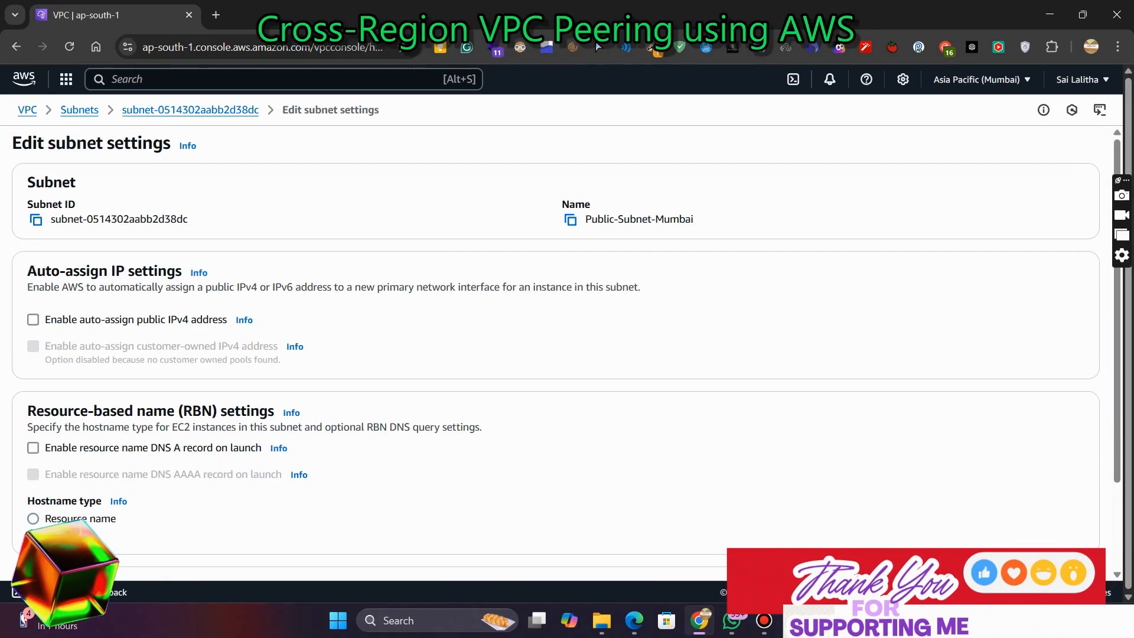
scroll(555, 330, "down", 2)
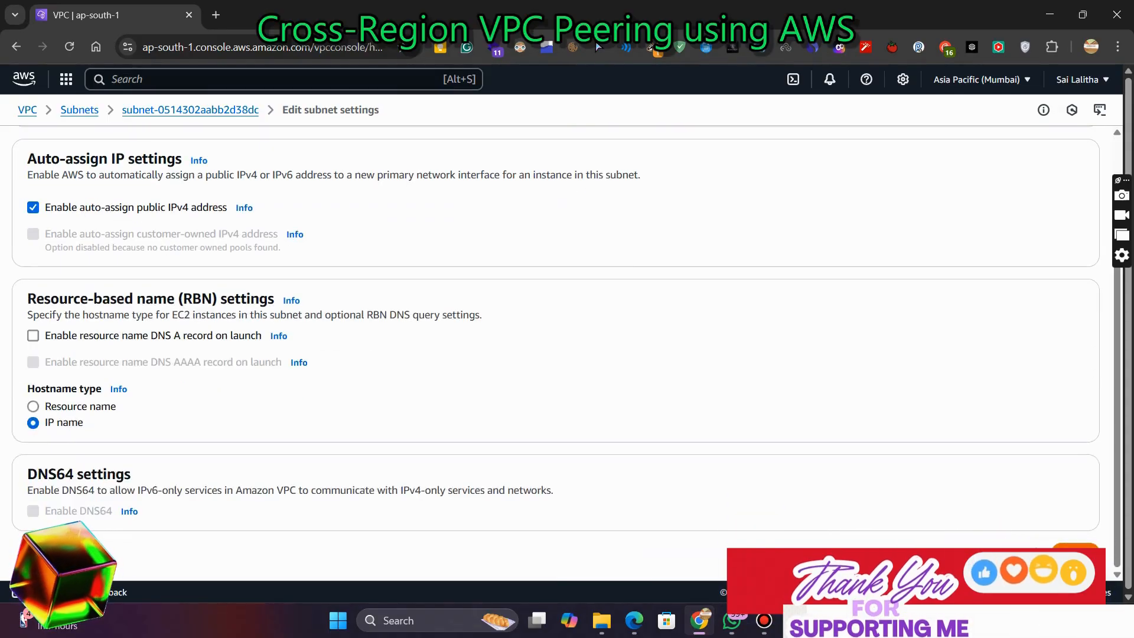
left_click(1075, 552)
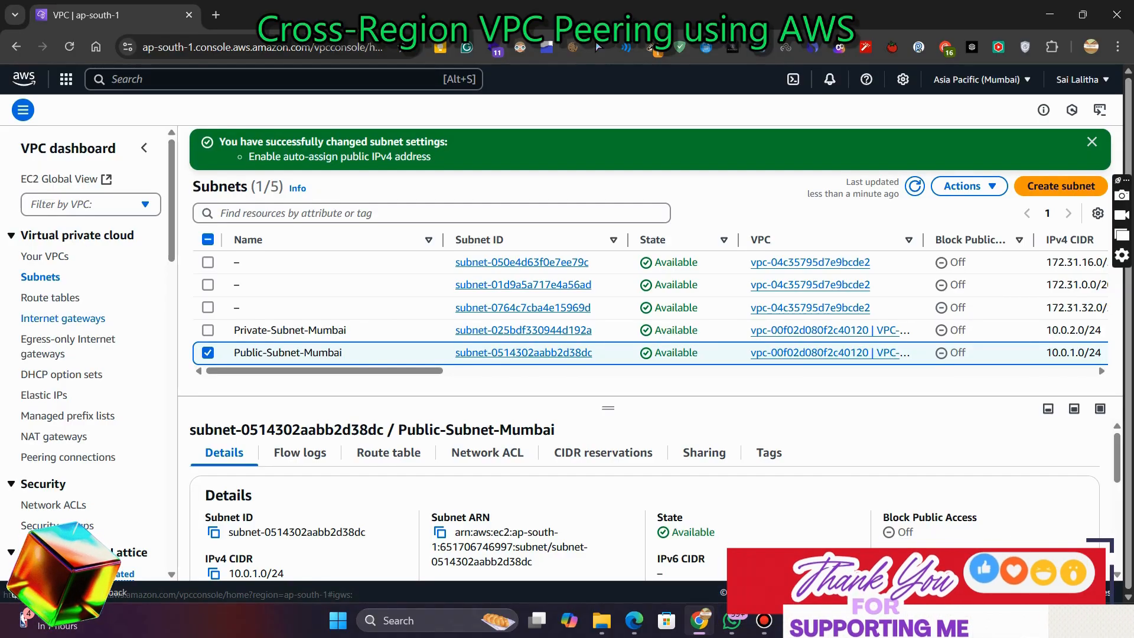
Review the subnet and EC2 instance steps in the guide document
left_click(64, 318)
key("alt+Tab")
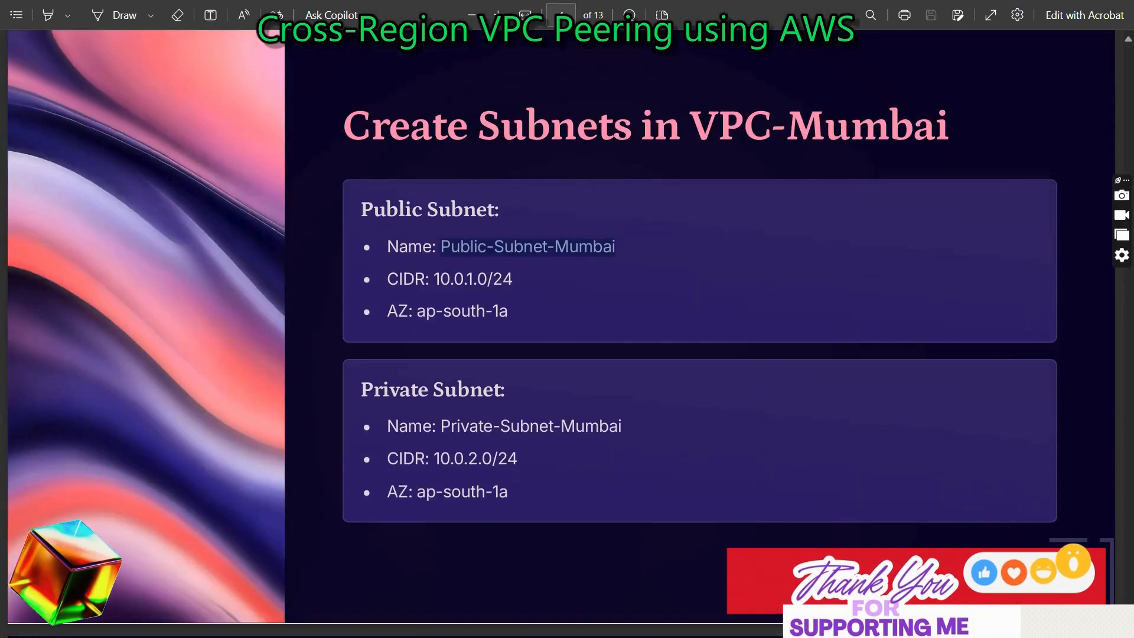
scroll(562, 333, "down", 10)
scroll(561, 334, "up", 1)
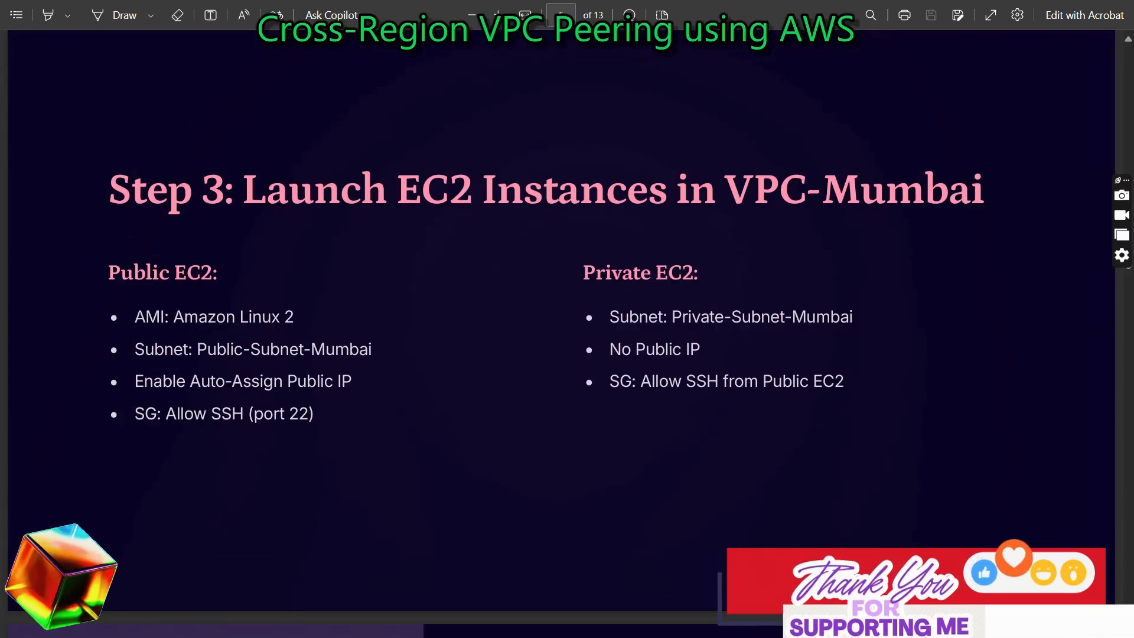
key("alt+Tab")
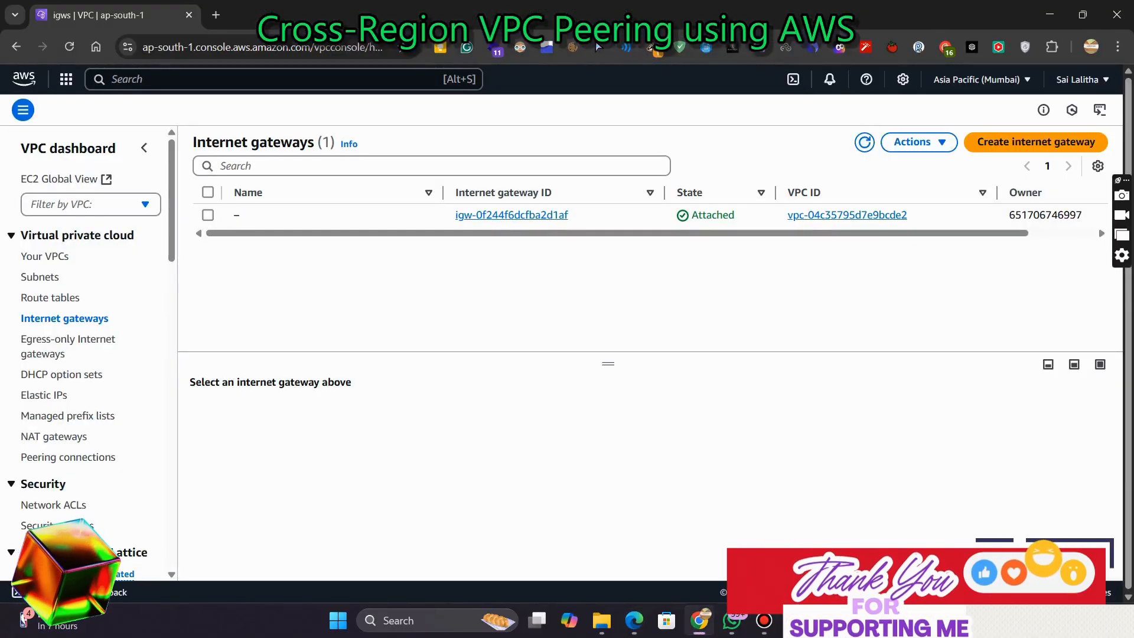
Create an internet gateway named igw-mumbai
left_click(1036, 141)
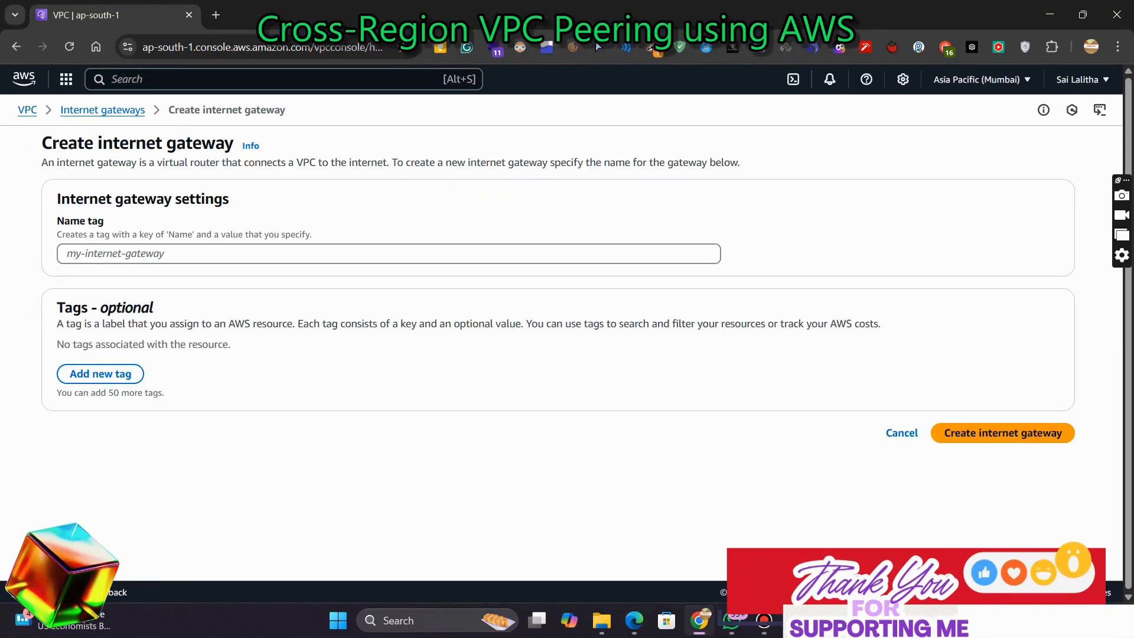
left_click(388, 253)
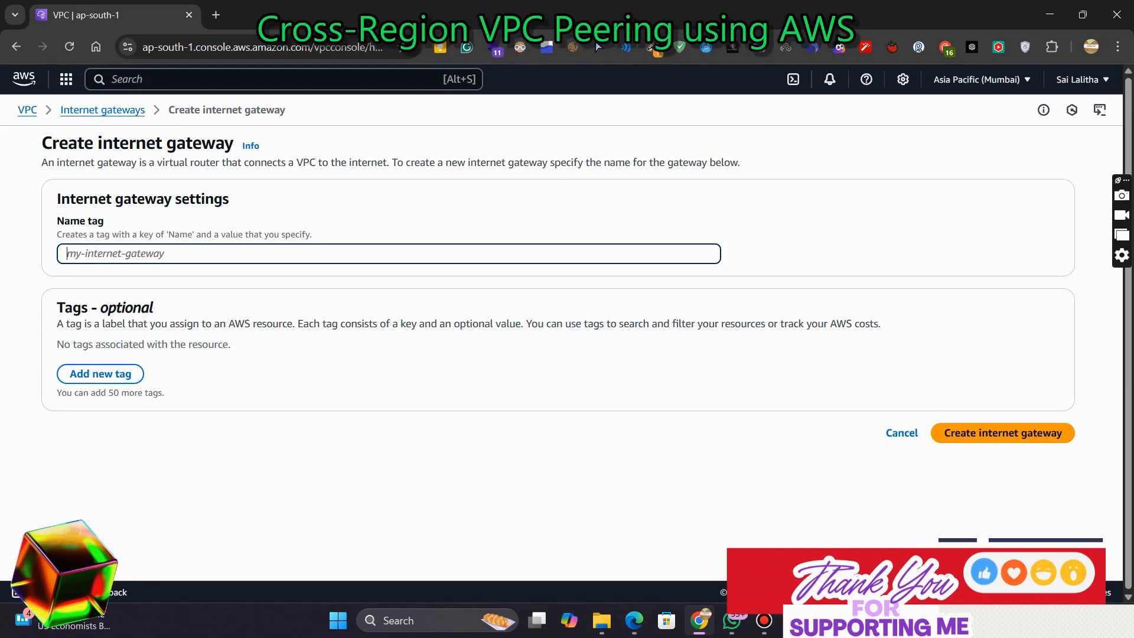
type("ig")
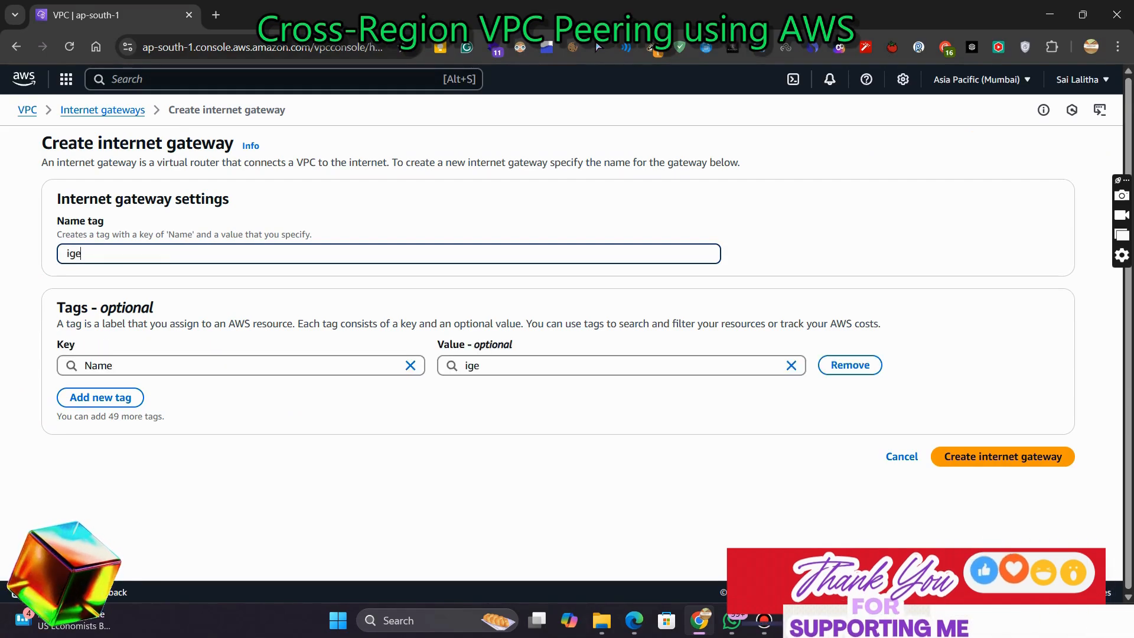
type("e")
key("BackSpace")
type("w")
type("-,")
key("BackSpace")
type("mumbai")
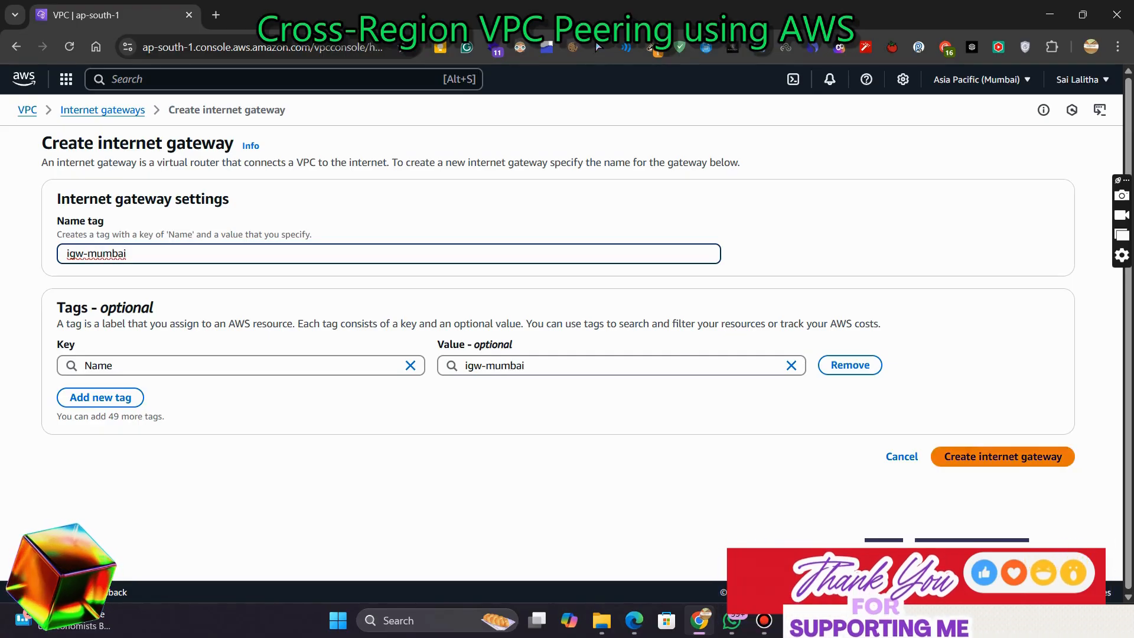
left_click(1002, 457)
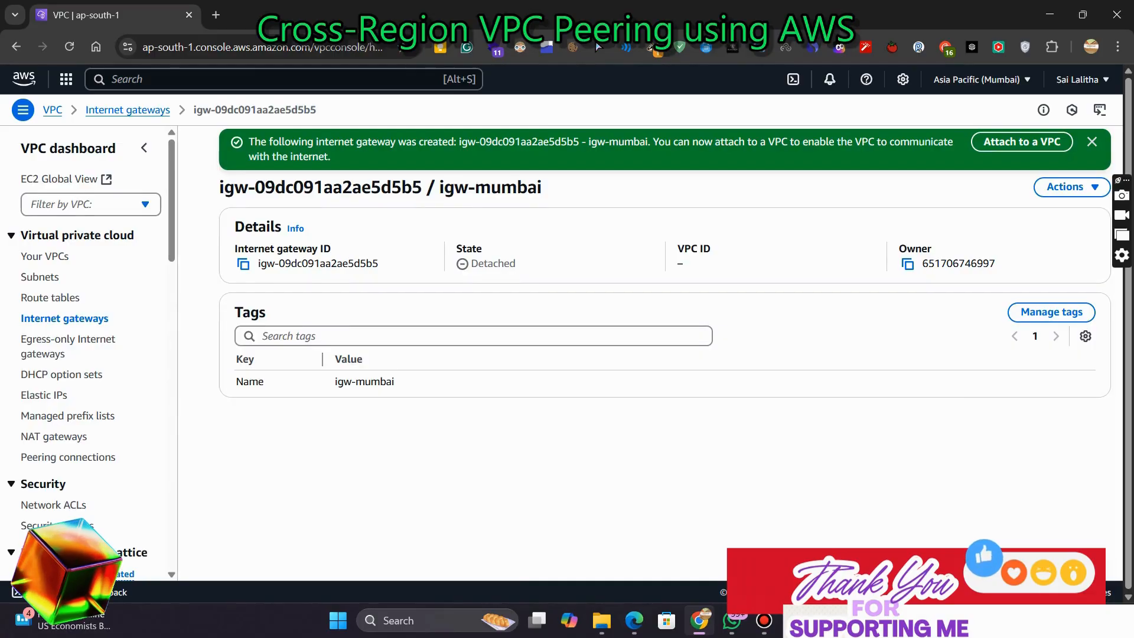
Attach igw-mumbai to VPC-Mumbai
left_click(389, 282)
left_click(389, 306)
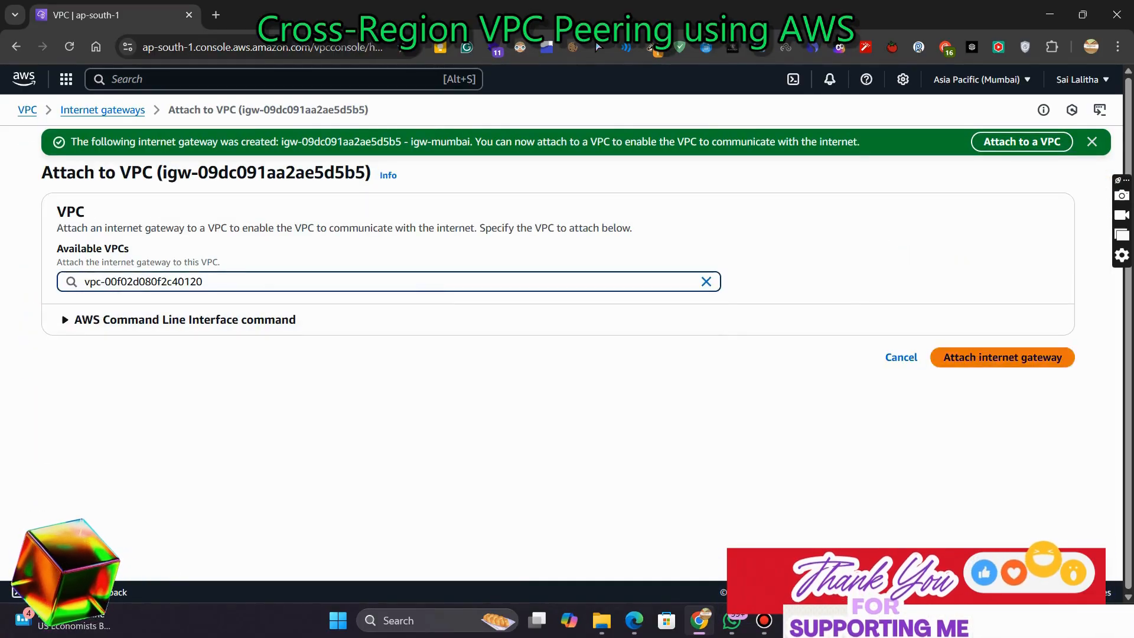
left_click(1002, 357)
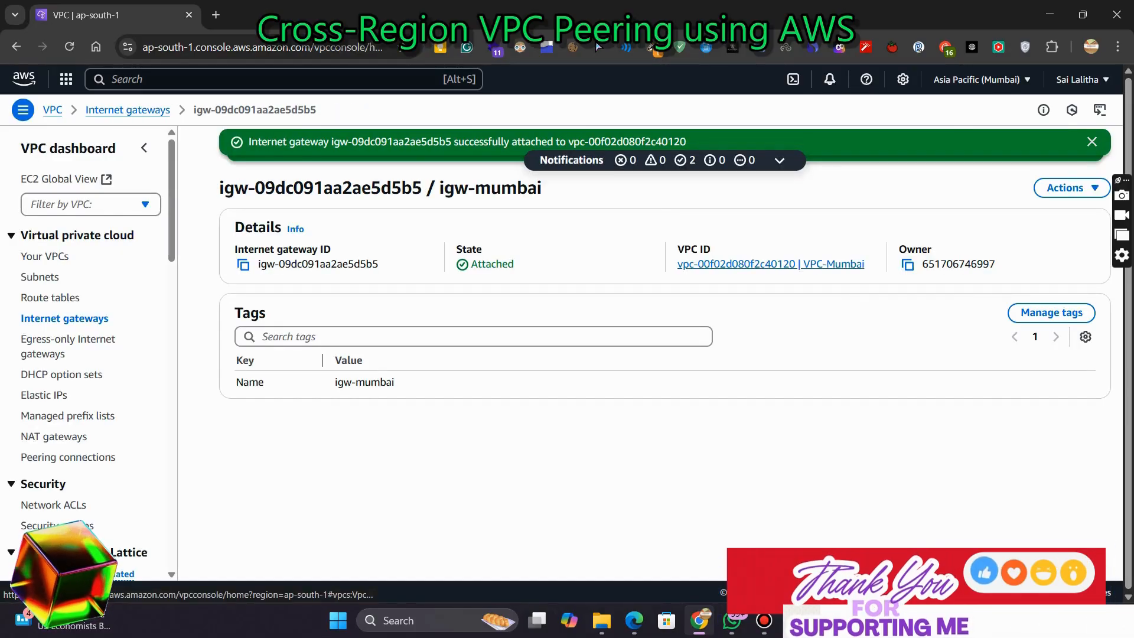
Create a route table named rt-mumbai-public in VPC-Mumbai
left_click(51, 297)
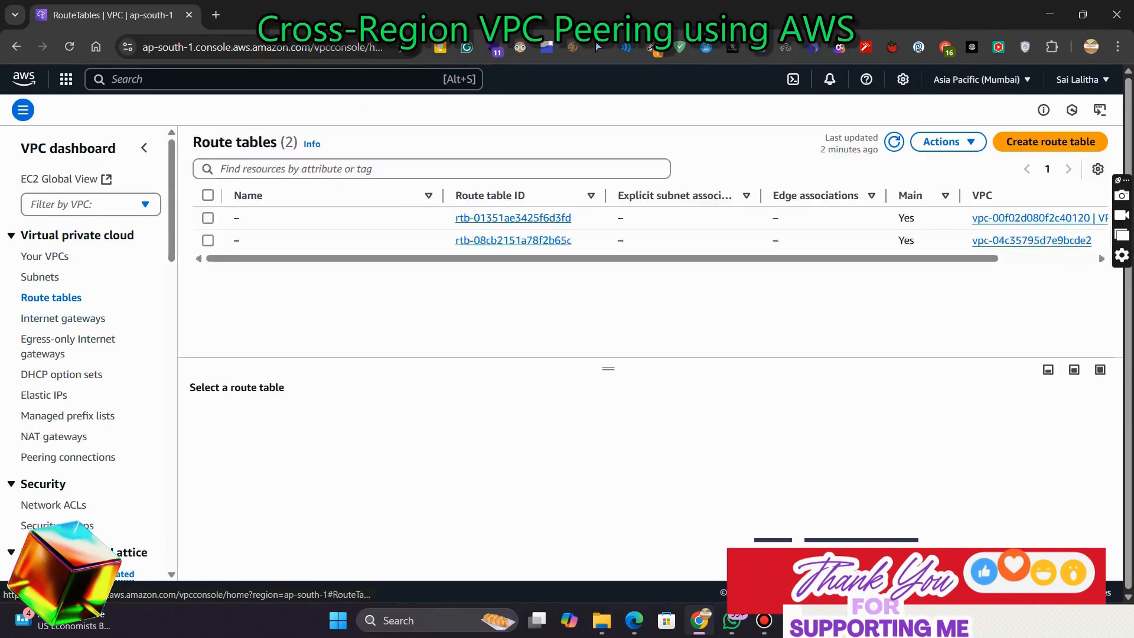
left_click(1050, 141)
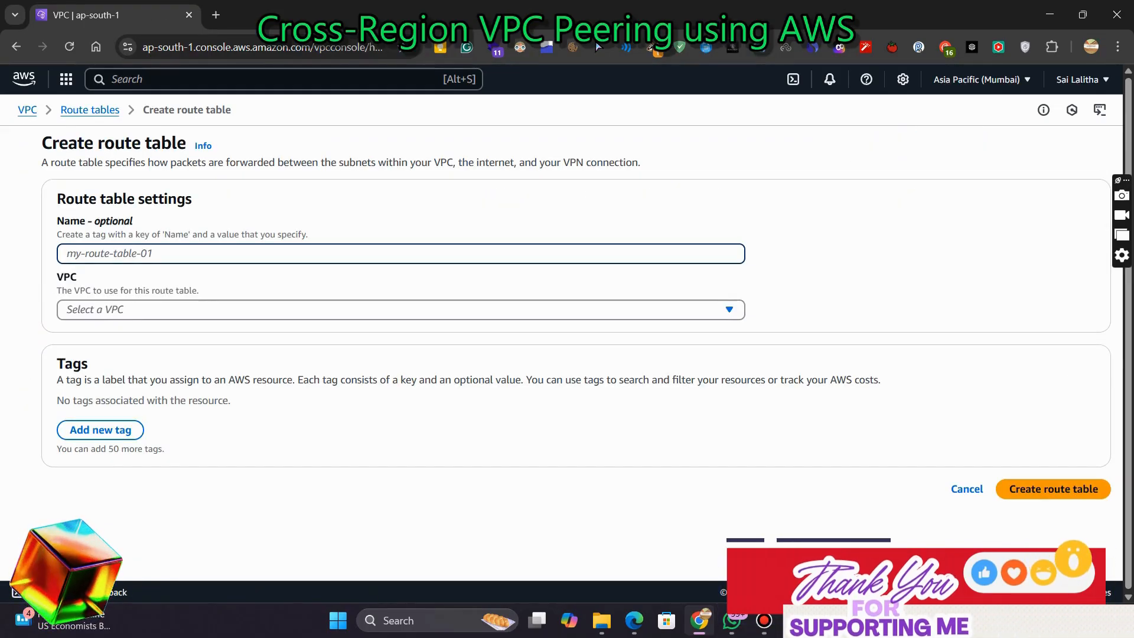
type("rt")
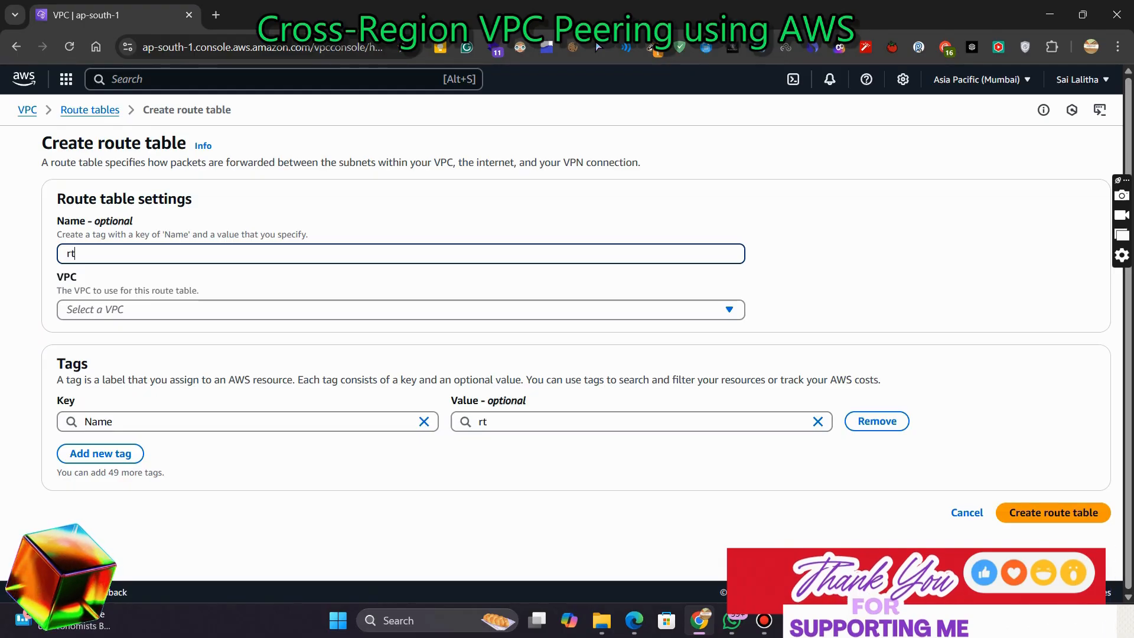
type("-mumba")
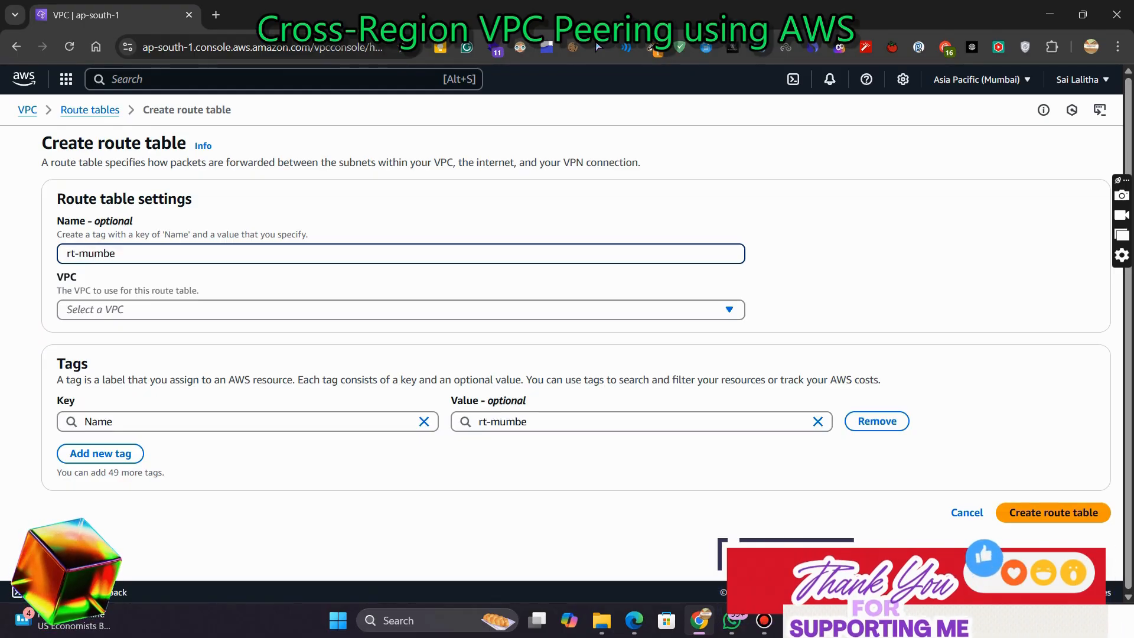
type("i")
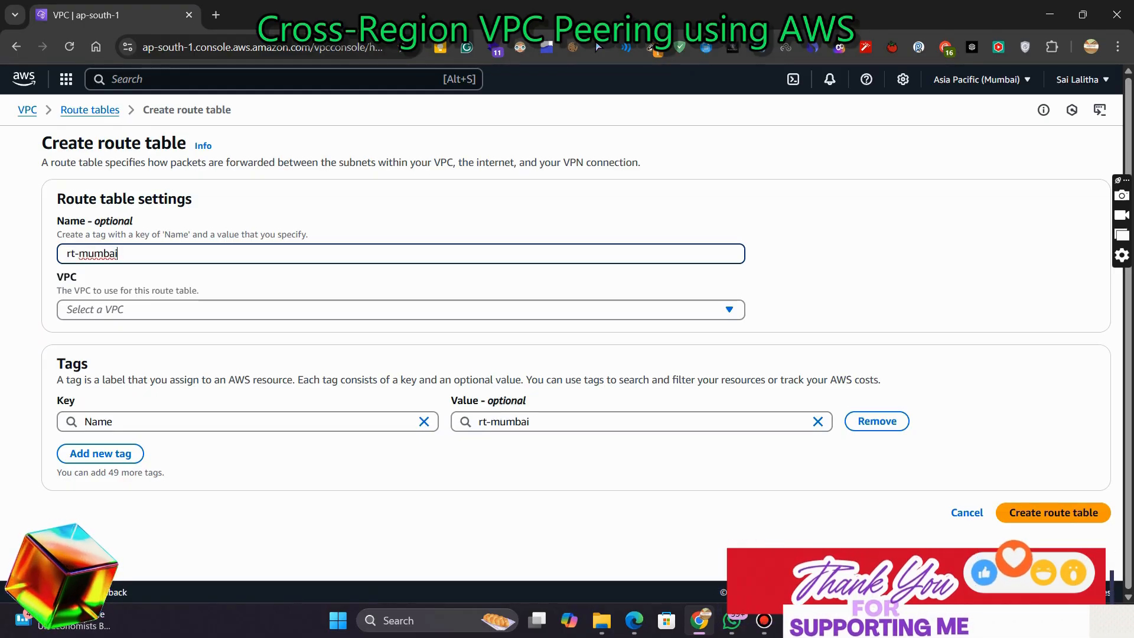
type("-public")
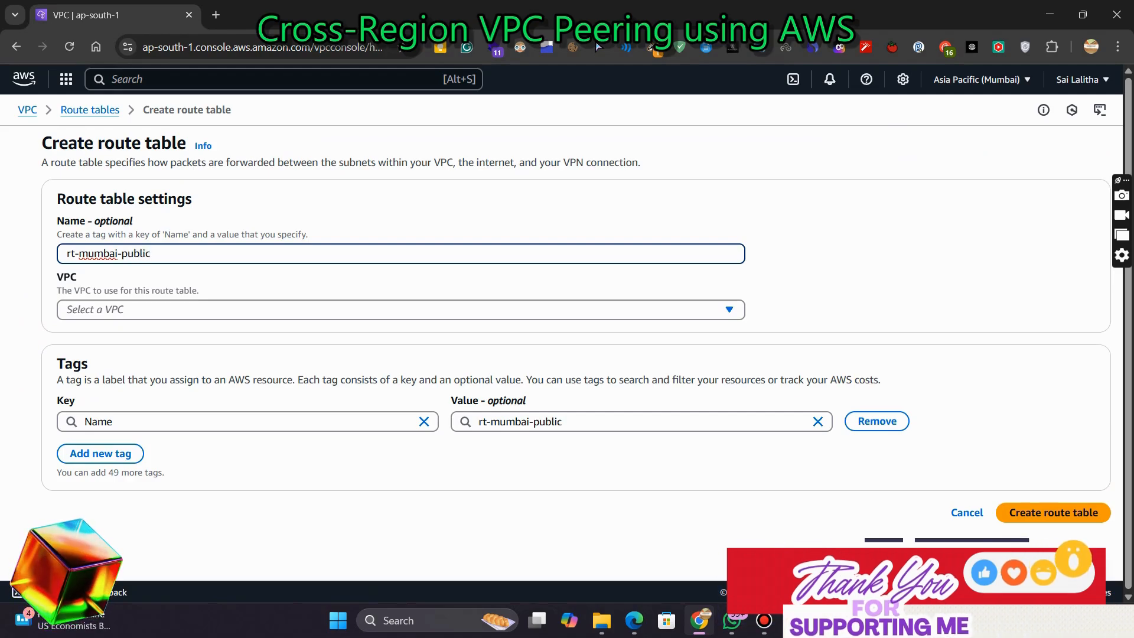
key("ctrl+a")
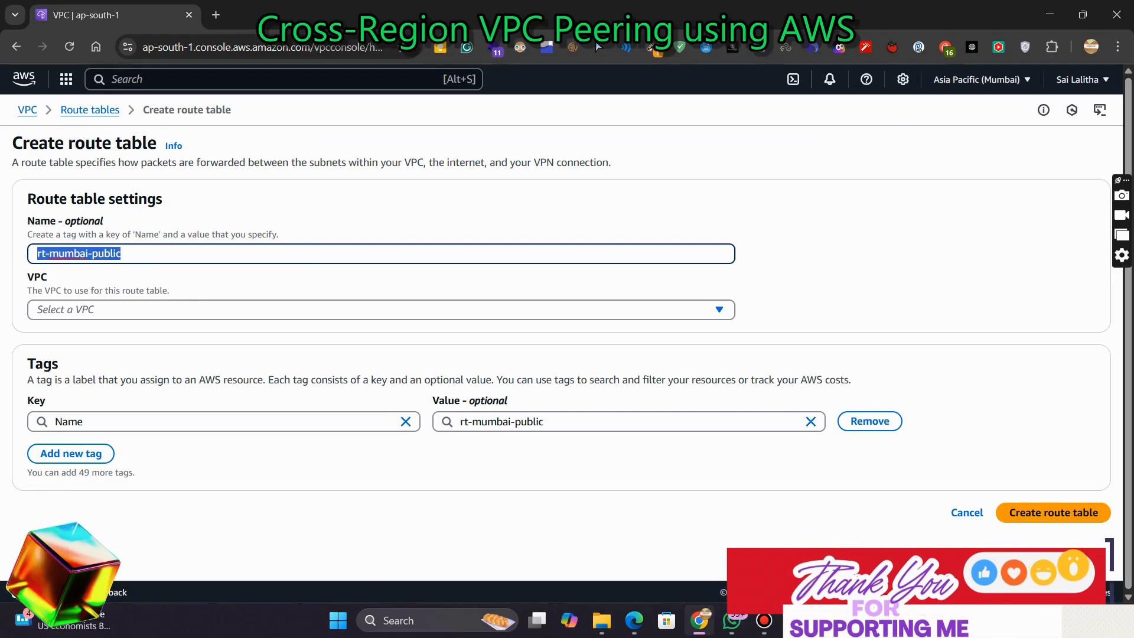
left_click(382, 310)
key("Down")
key("Down")
key("Return")
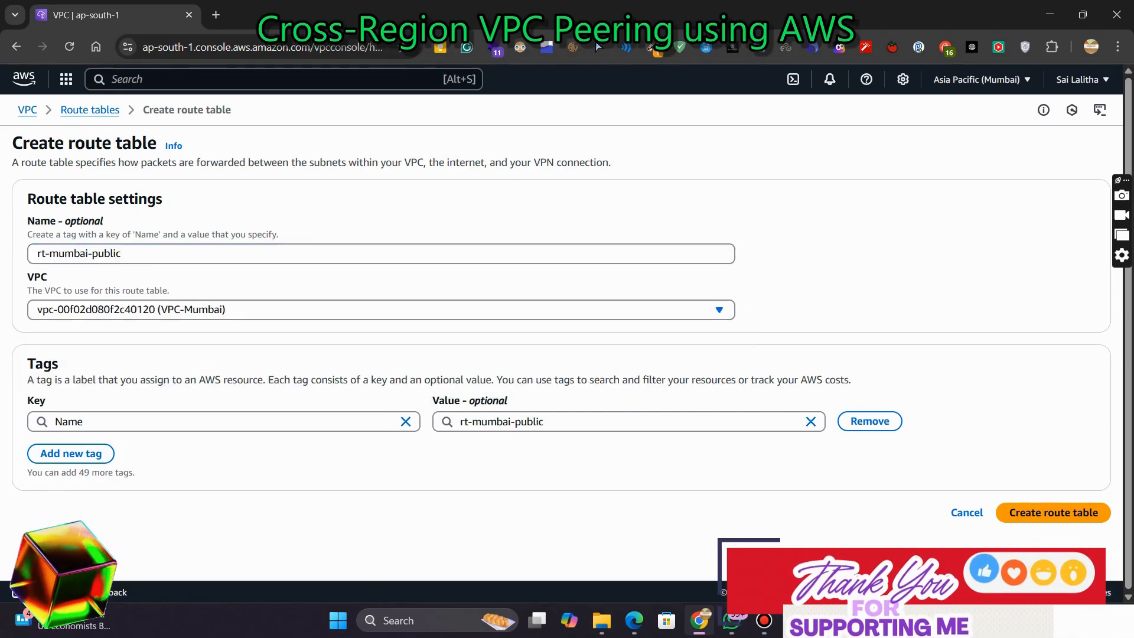
left_click(1053, 513)
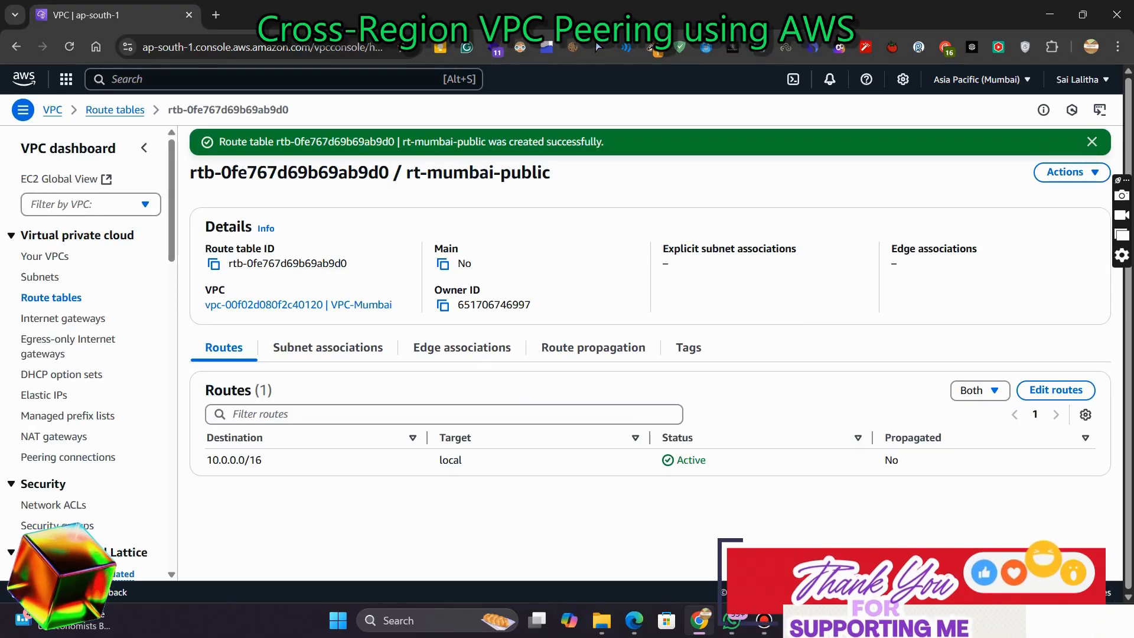
Associate Public-Subnet-Mumbai with the rt-mumbai-public route table
left_click(1070, 172)
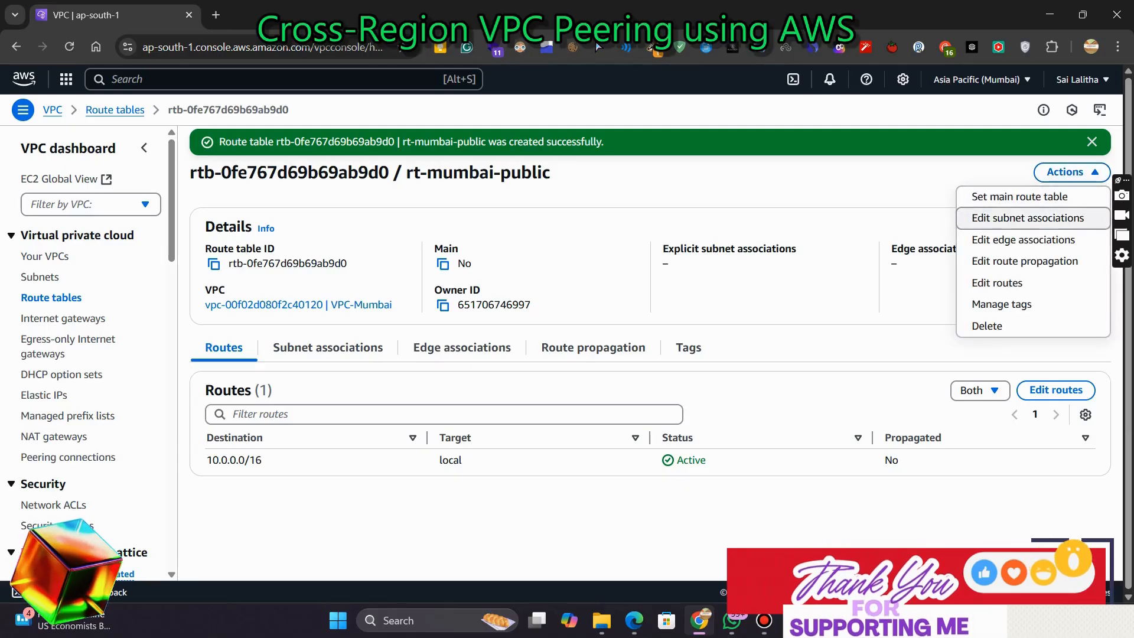
left_click(1027, 218)
left_click(42, 289)
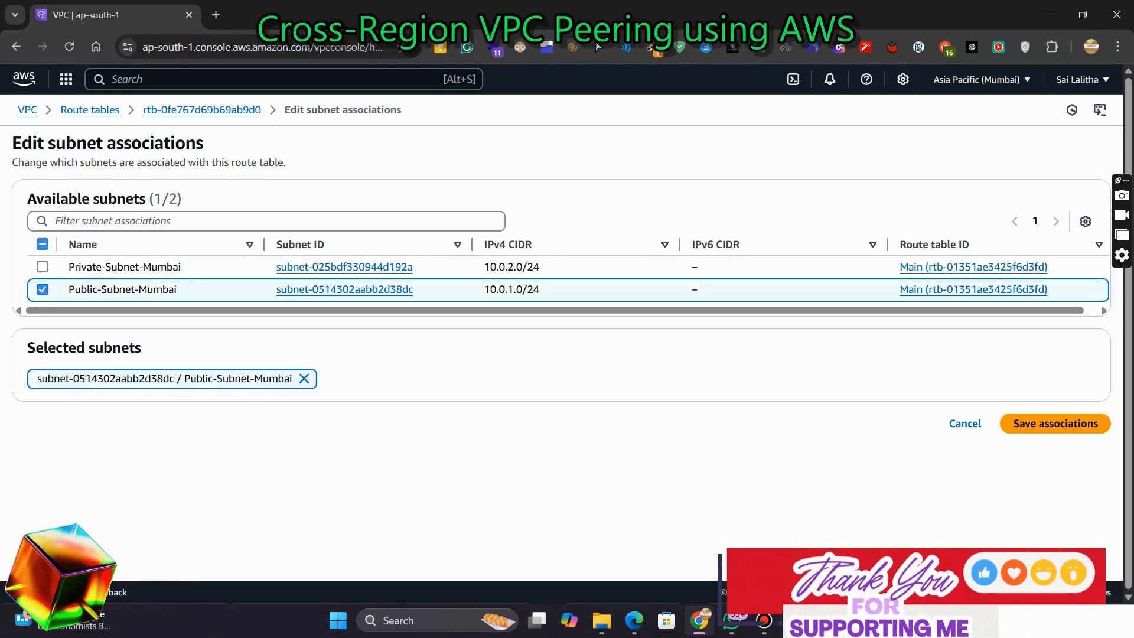
left_click(1056, 423)
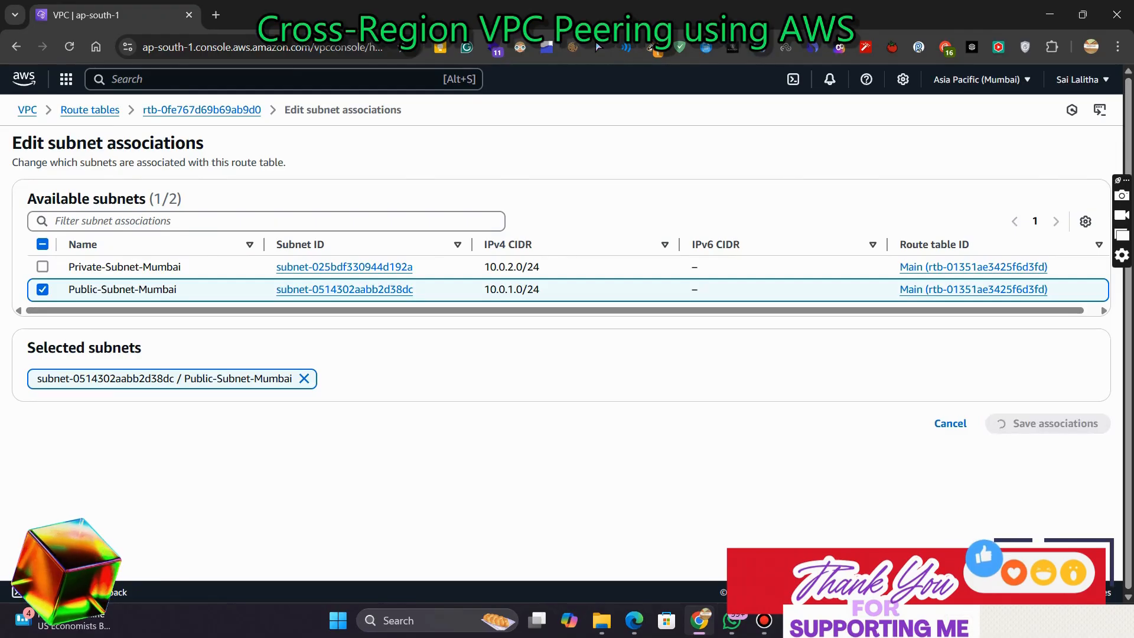
Add a route to rt-mumbai-public sending 0.0.0.0/0 to the igw-mumbai internet gateway and save it
left_click(1070, 172)
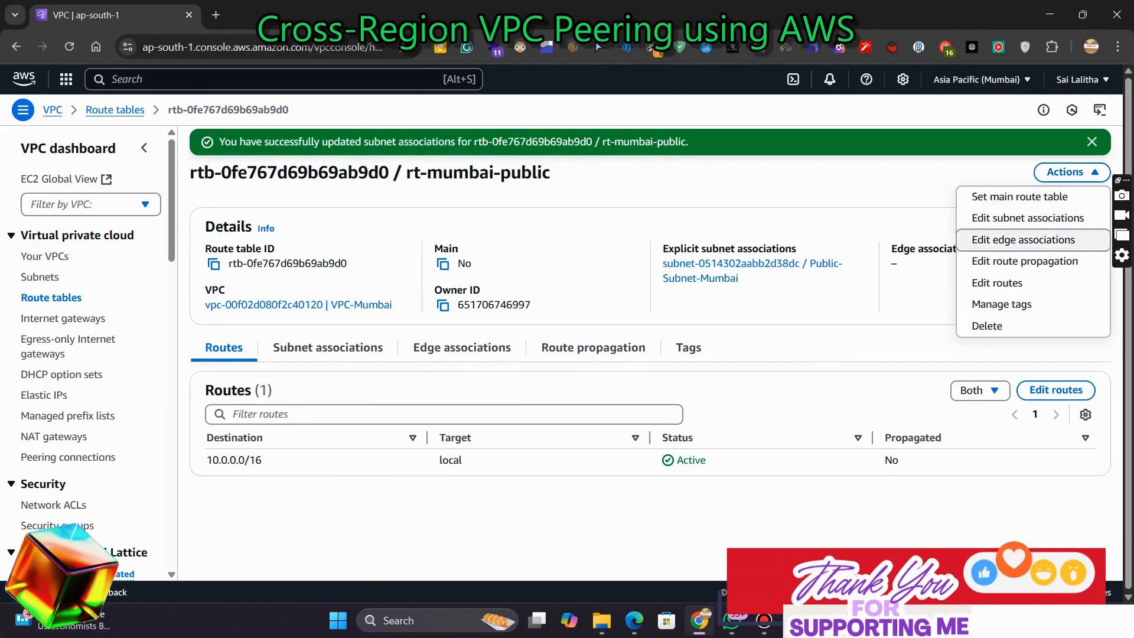
left_click(996, 283)
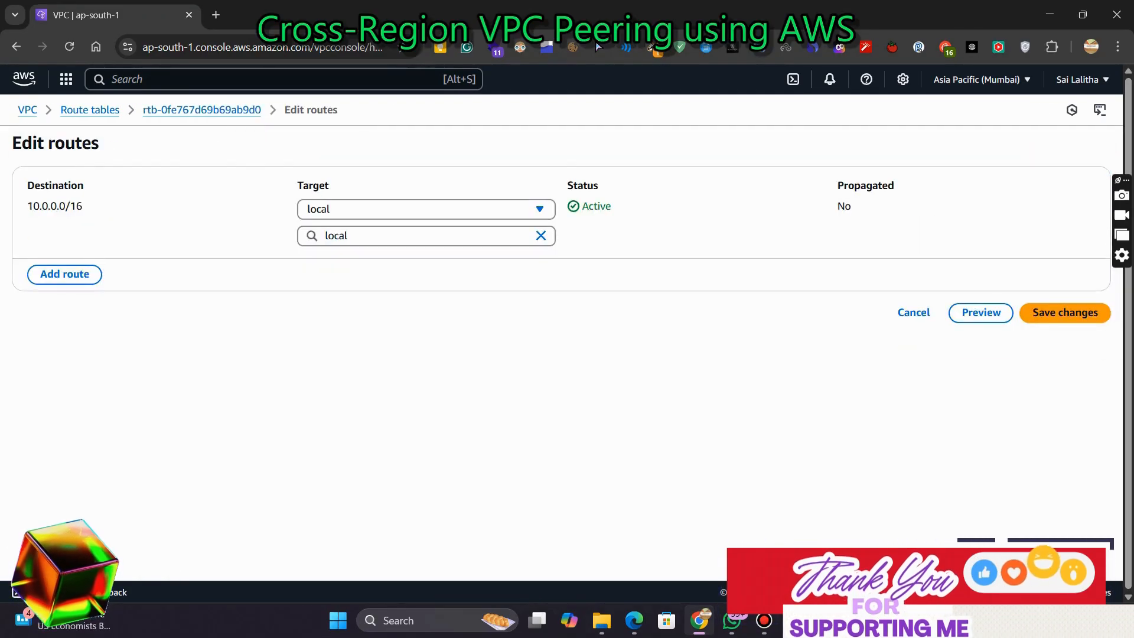
left_click(64, 275)
left_click(426, 263)
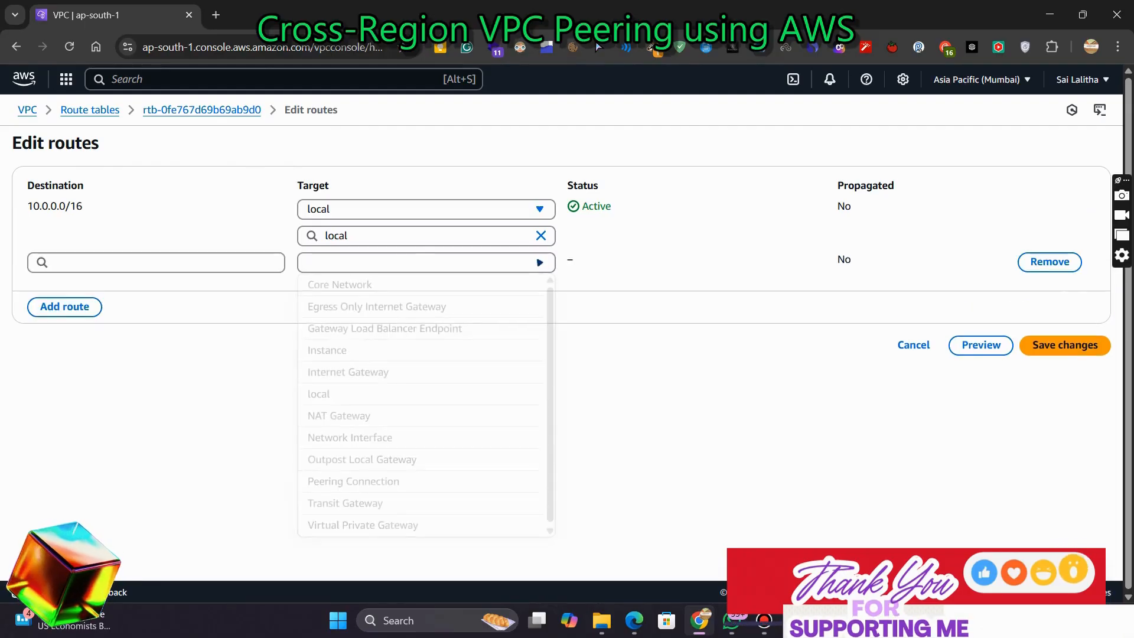
left_click(349, 374)
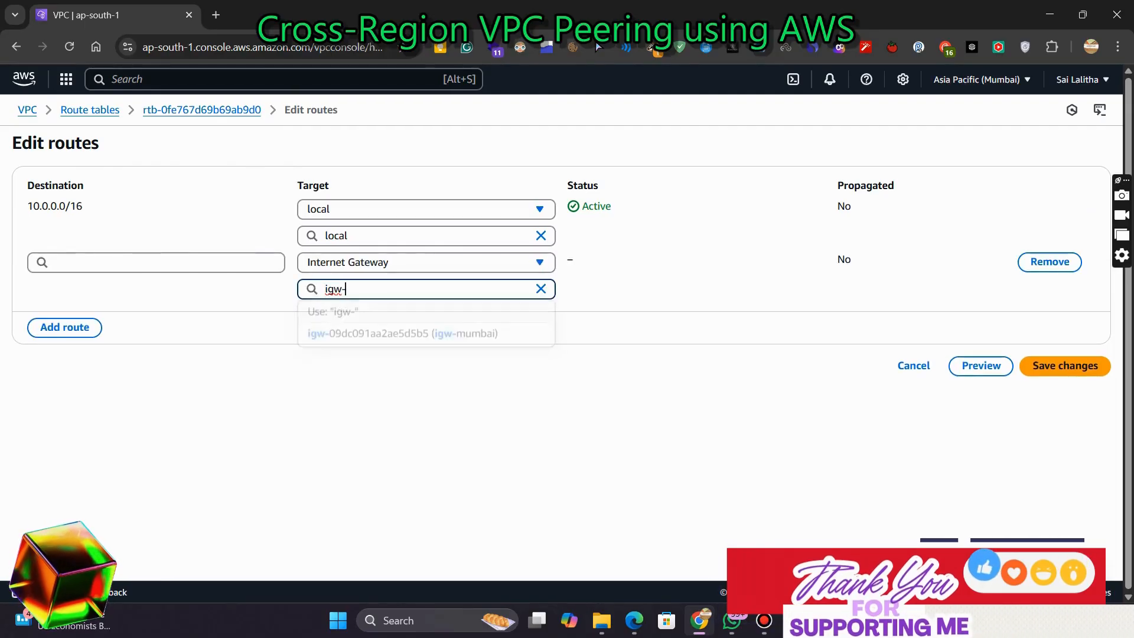
left_click(403, 335)
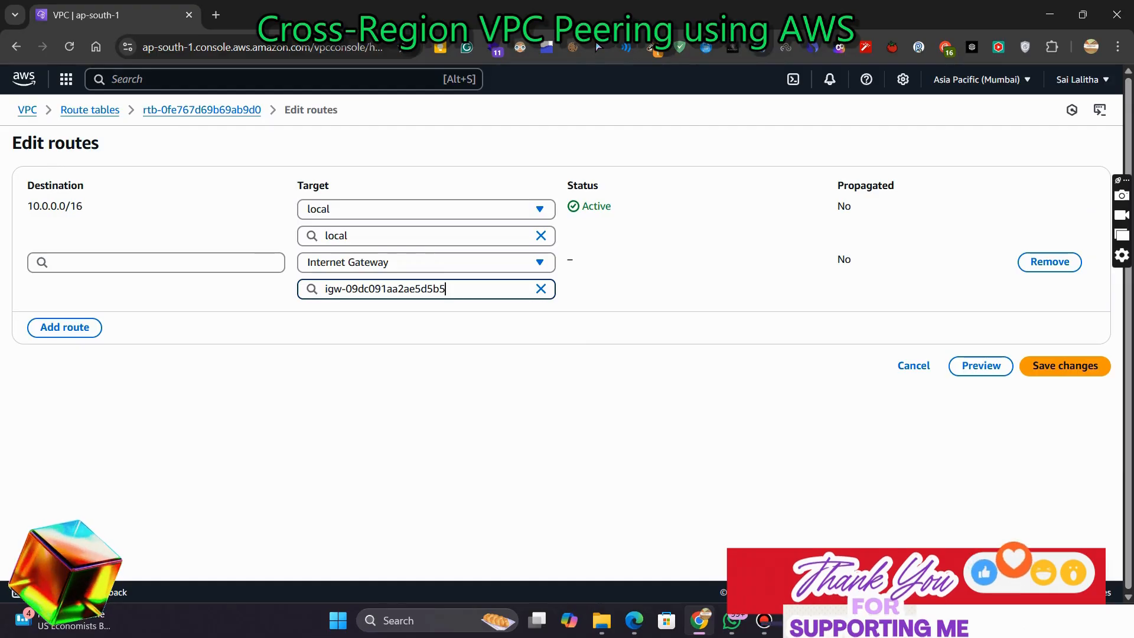
left_click(156, 263)
left_click(156, 287)
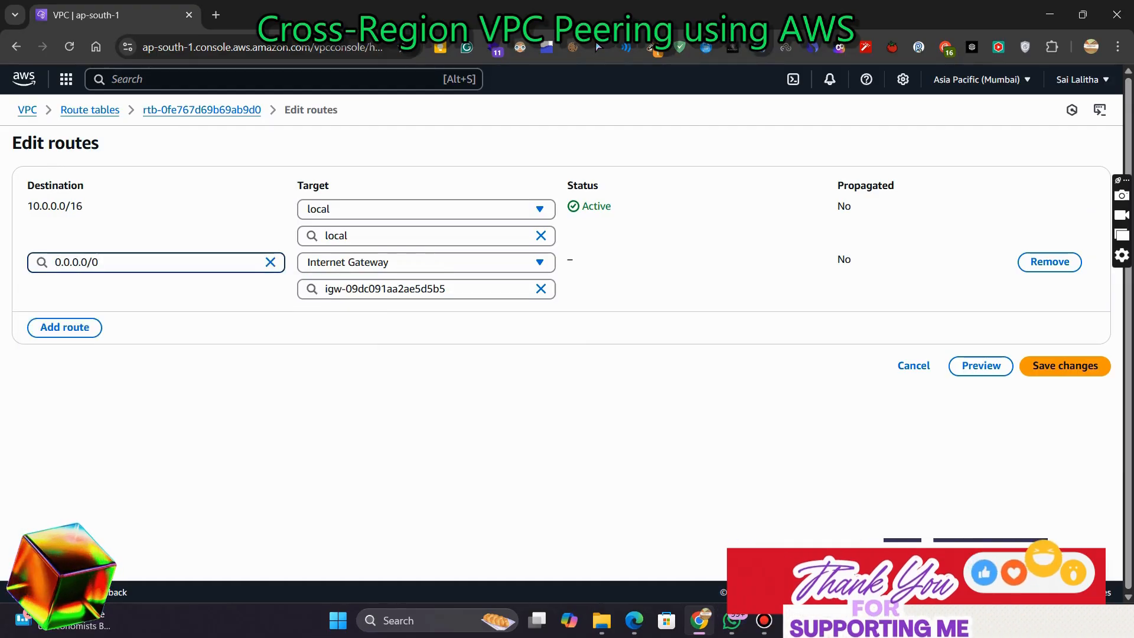
left_click(1065, 365)
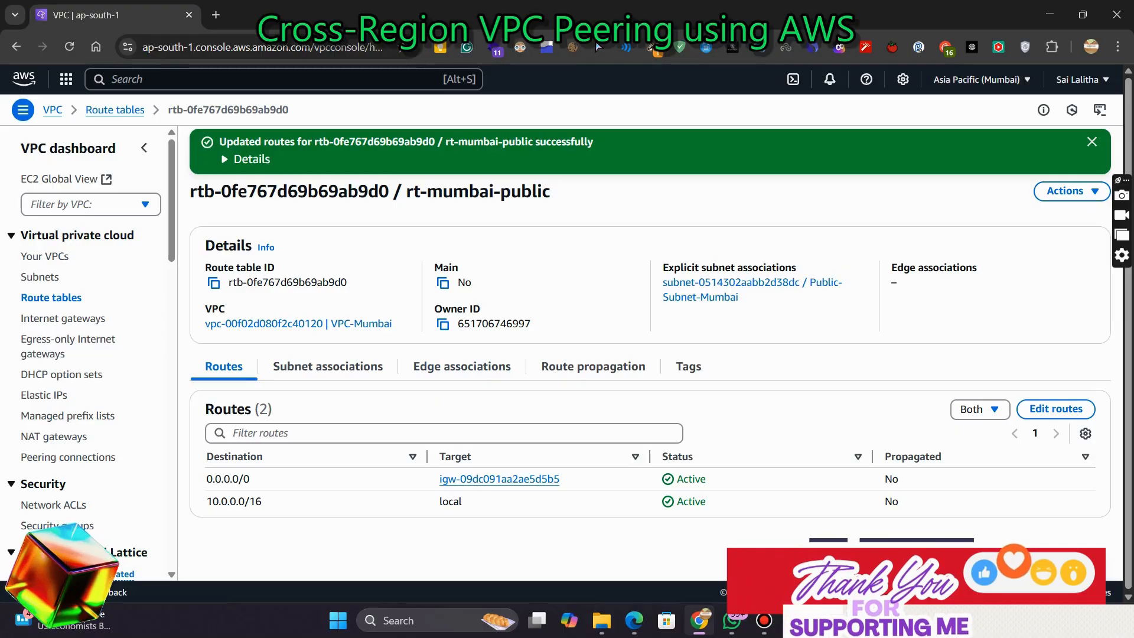
Switch to the PDF slides and review the Step 3 settings for launching the public and private EC2 instances in VPC-Mumbai
key("alt+Tab")
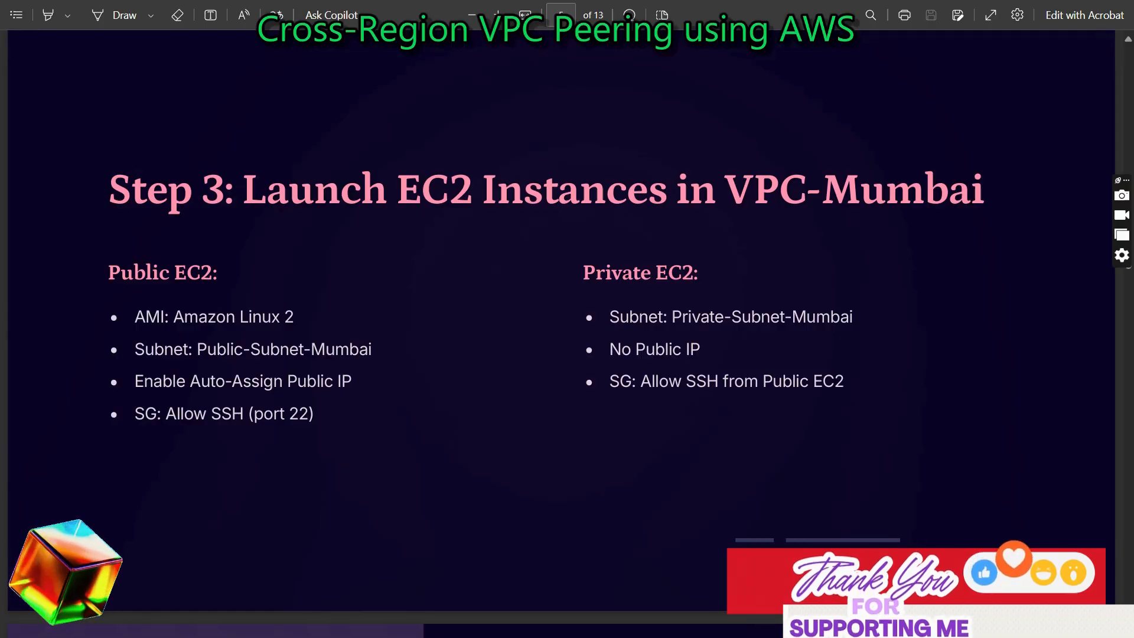
left_click_drag(335, 383, 352, 383)
left_click(354, 384)
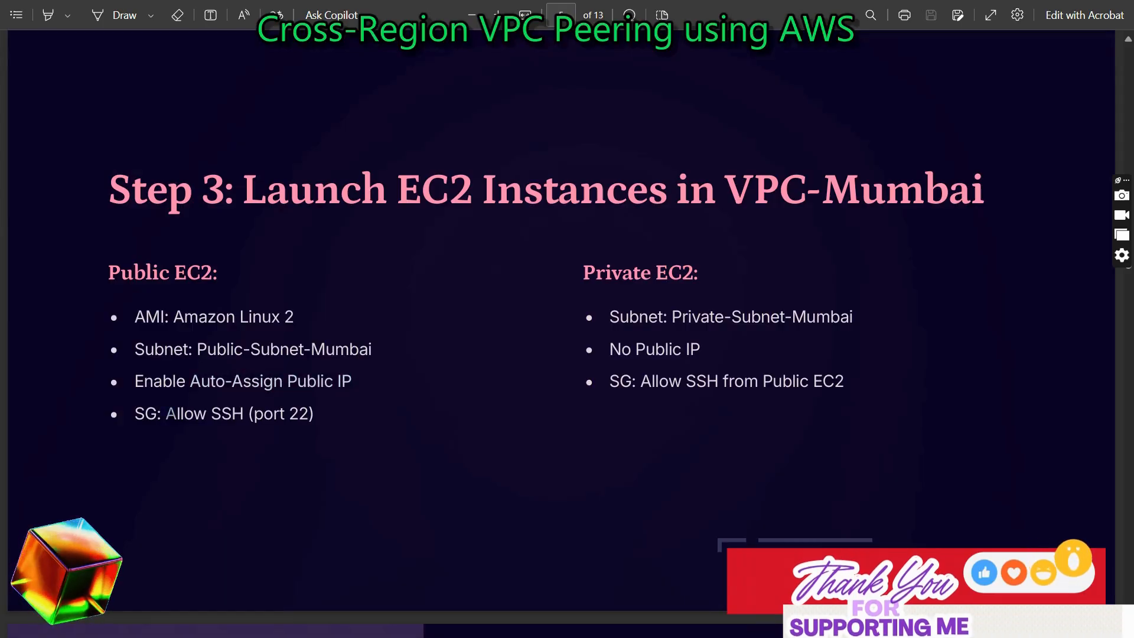
left_click_drag(166, 414, 314, 414)
left_click(319, 416)
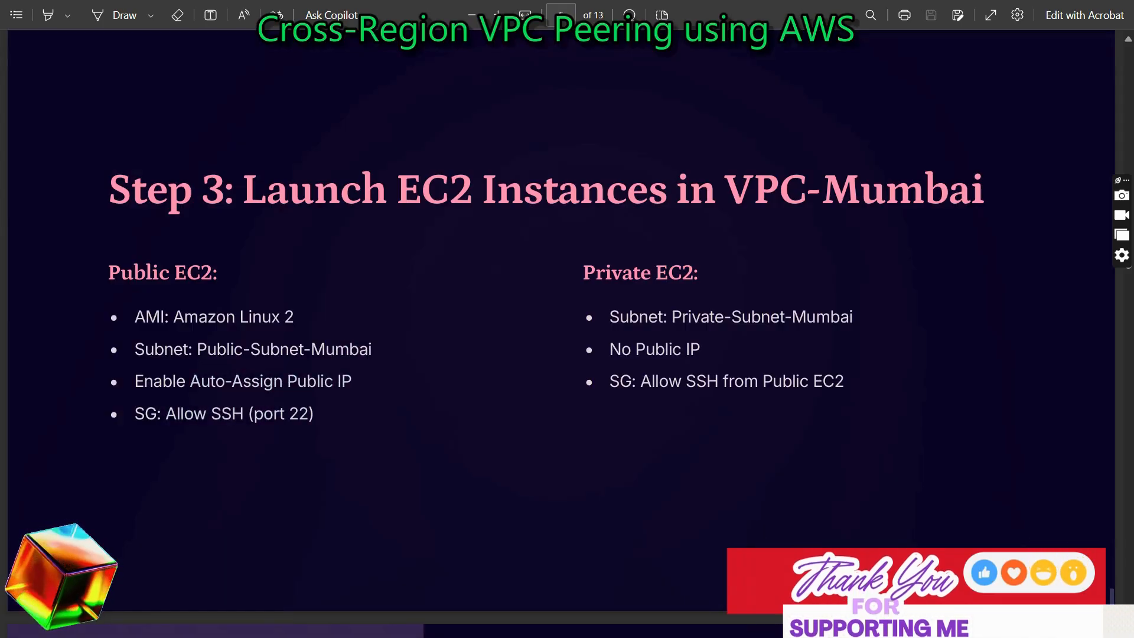
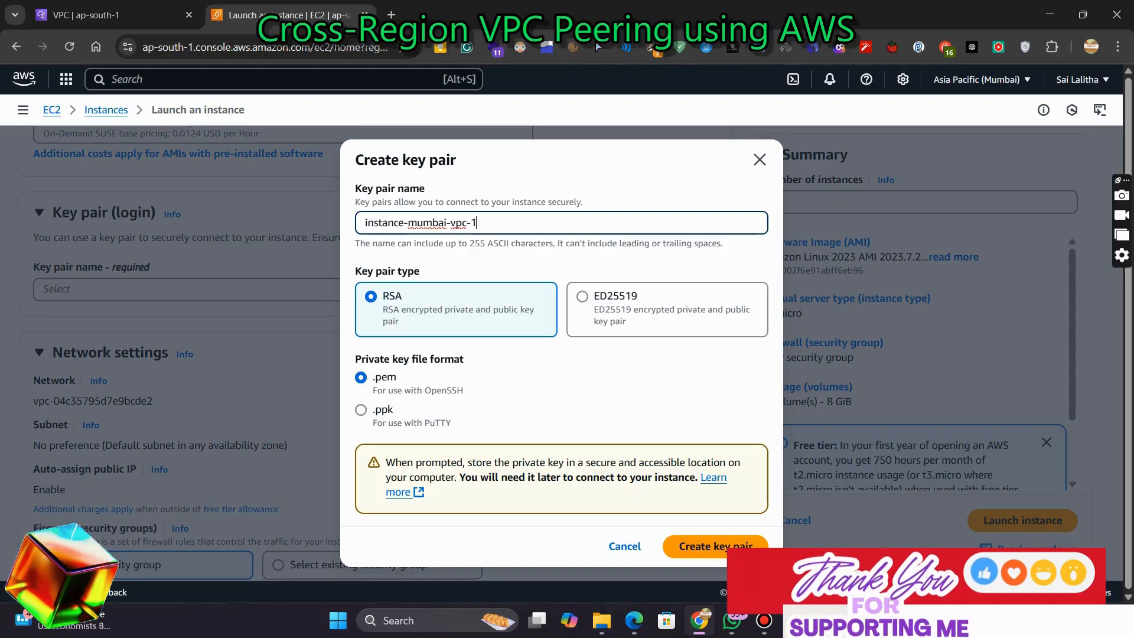
Create the instance-mumbai-vpc-1 key pair and save its .pem file to Downloads
left_click(715, 546)
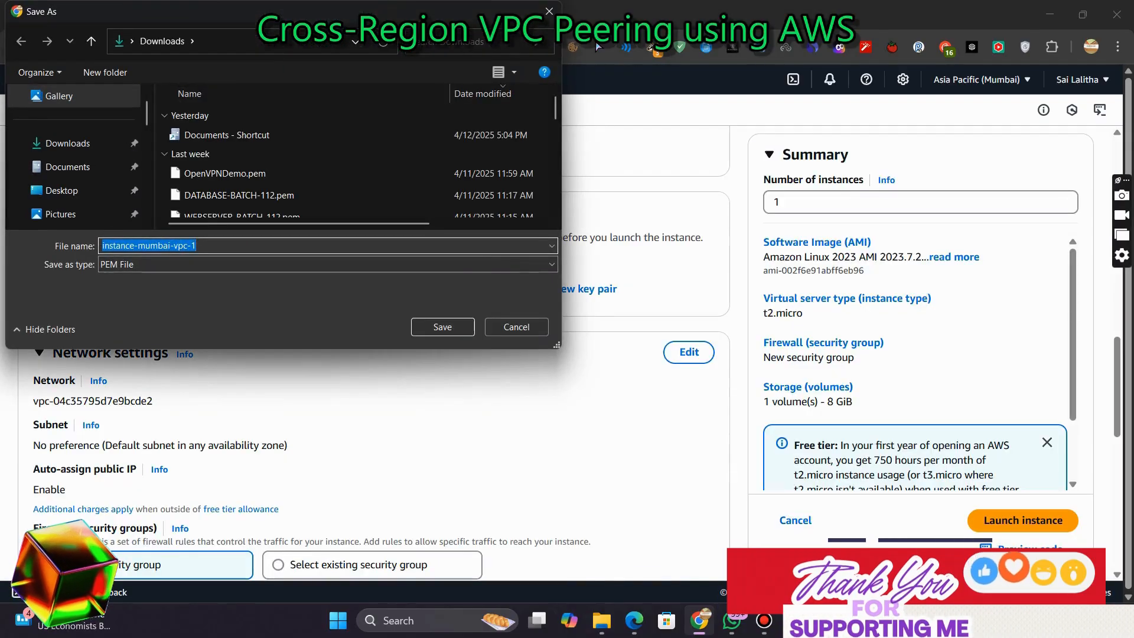
key("Return")
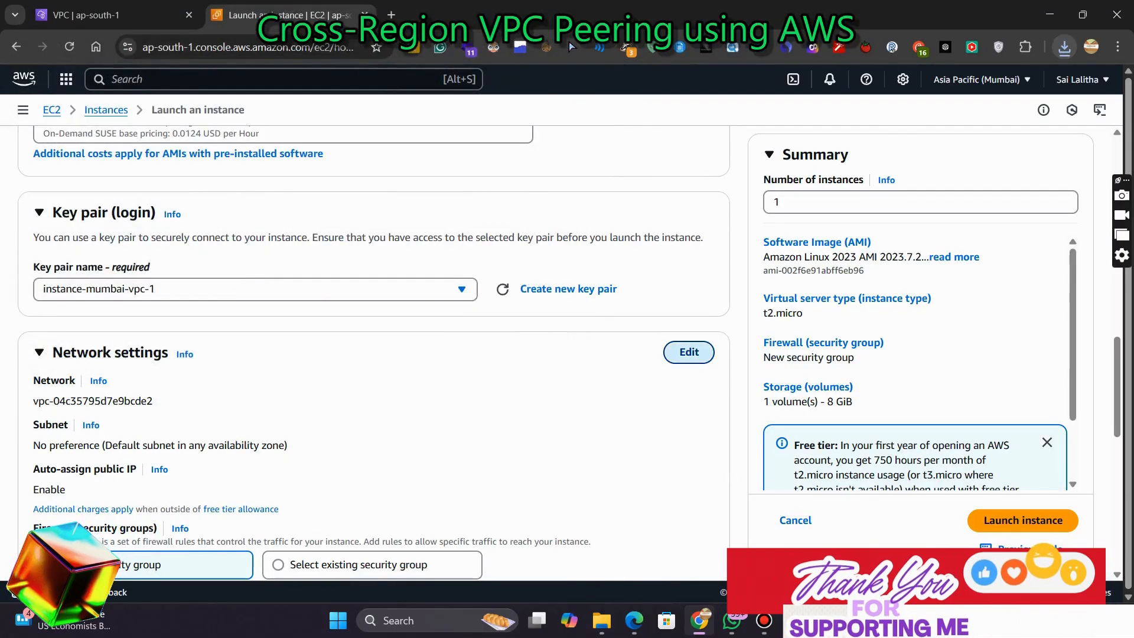
Edit the network settings to use VPC-Mumbai and the Public-Subnet-Mumbai subnet
left_click(689, 352)
left_click(255, 411)
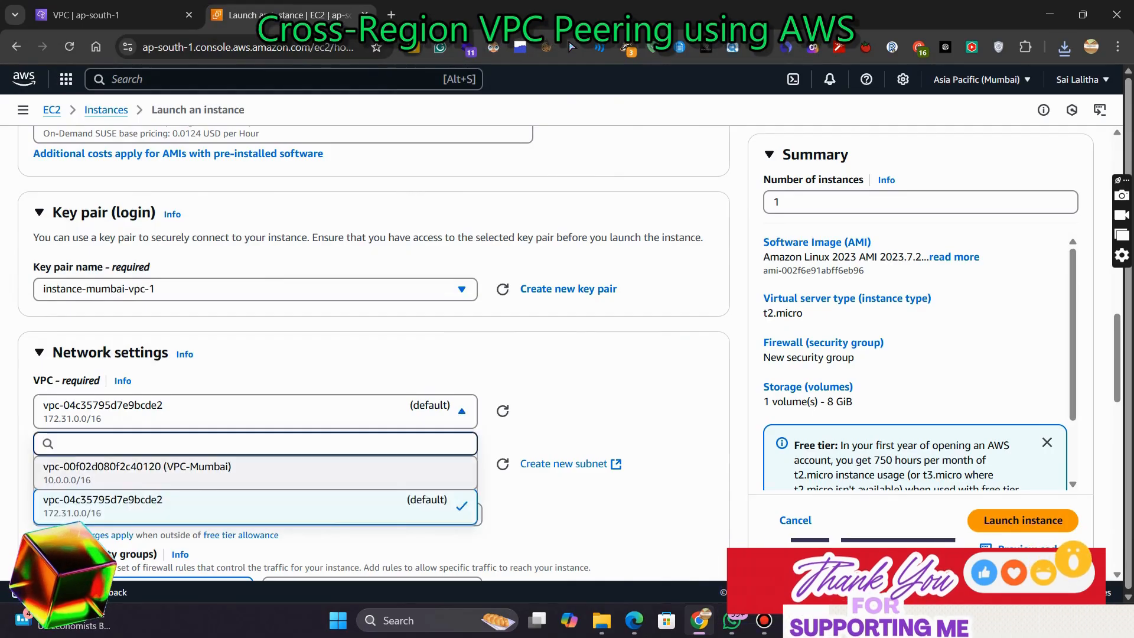
left_click(255, 473)
scroll(256, 473, "down", 2)
left_click(255, 326)
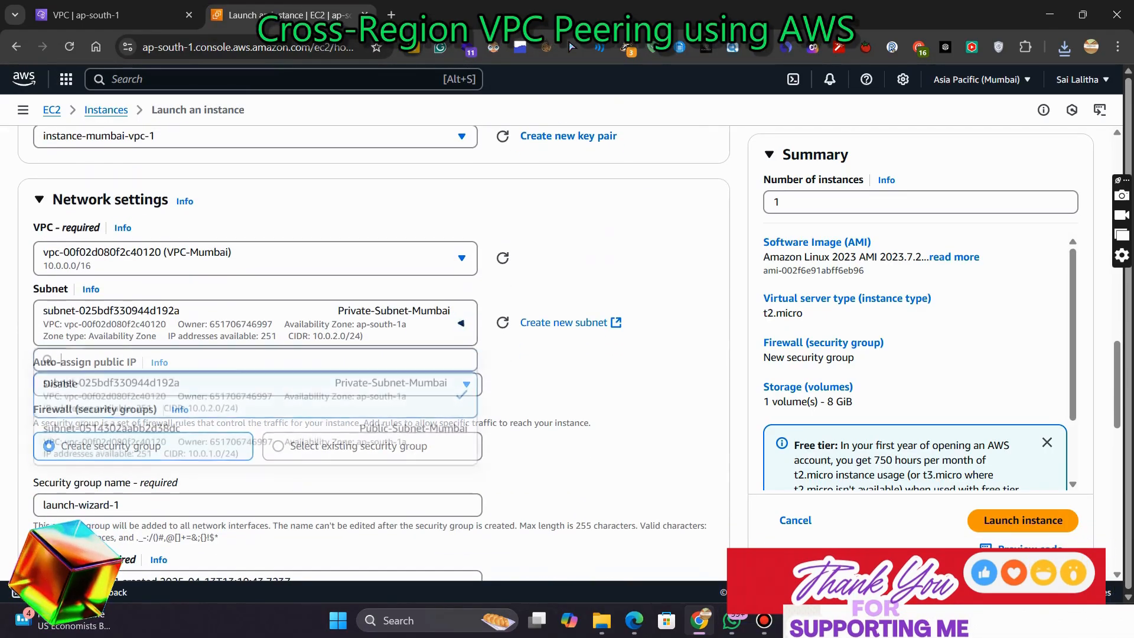
left_click(255, 442)
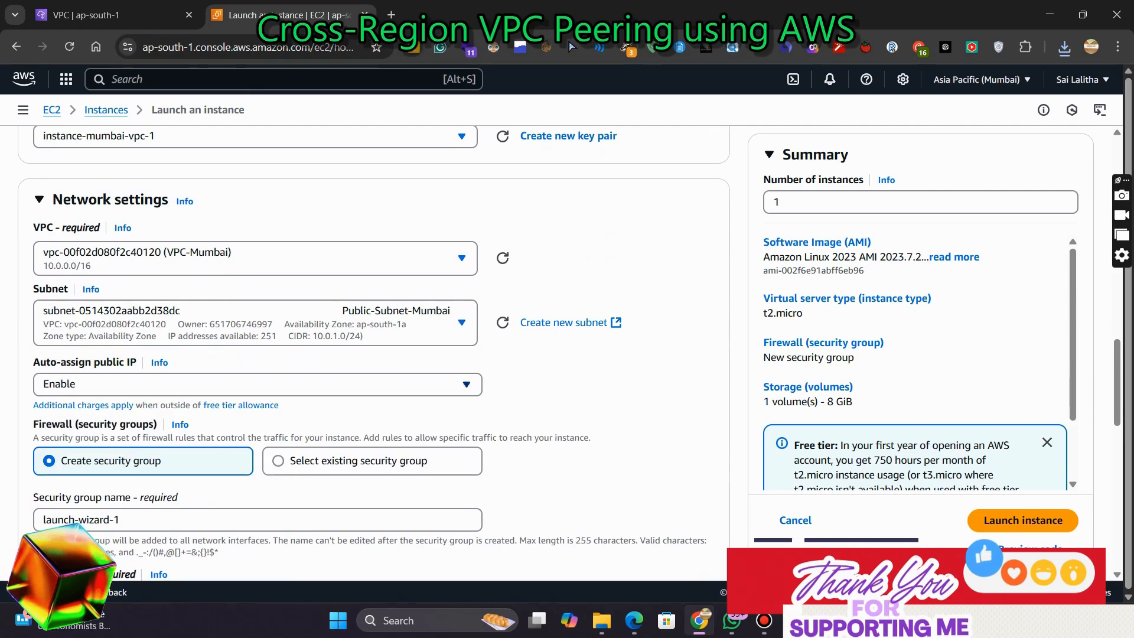
Name the new security group instance-mumbai-vpc-1 and set its description to instance-mumbai-vpc-1
scroll(258, 378, "down", 2)
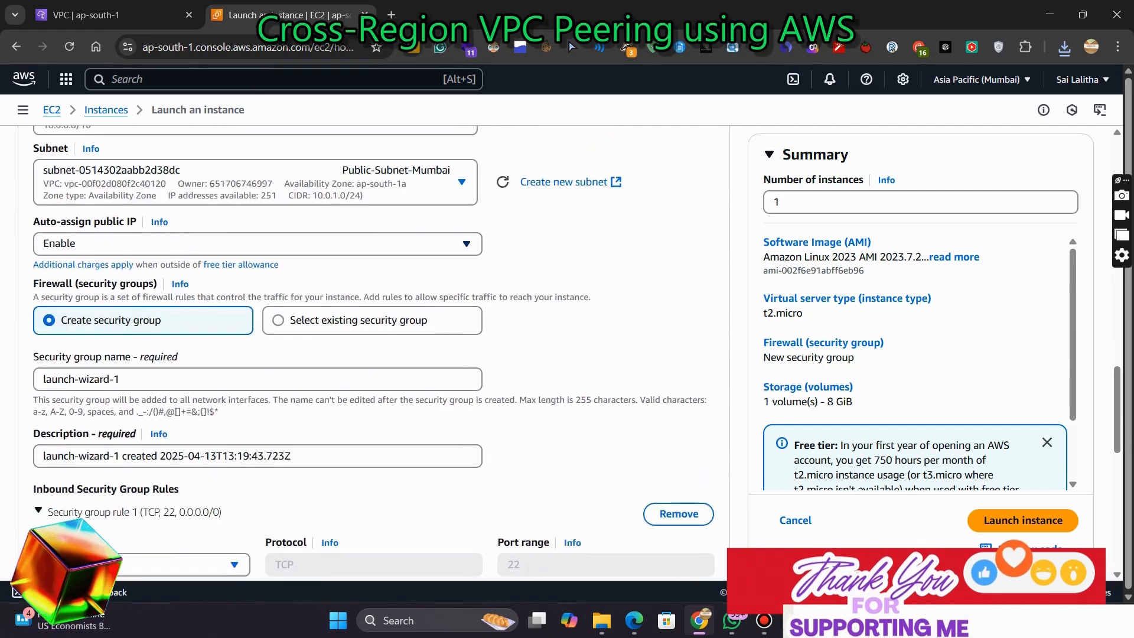
left_click(258, 377)
key("ctrl+a")
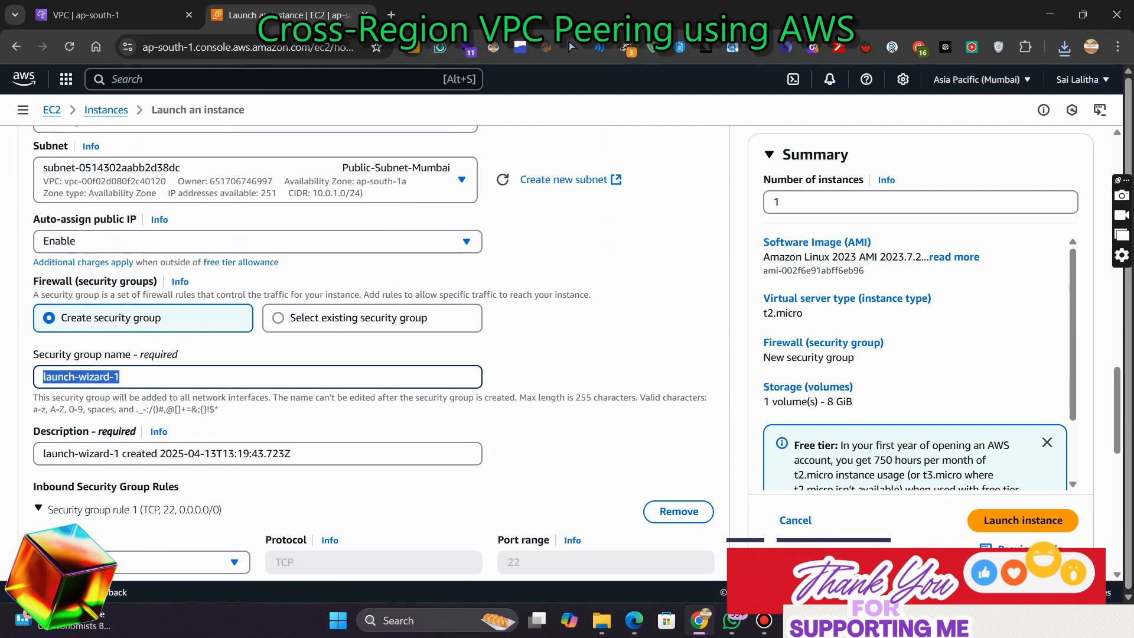
type("instance-mumbai-vpc-1")
double_click(271, 453)
key("ctrl+a")
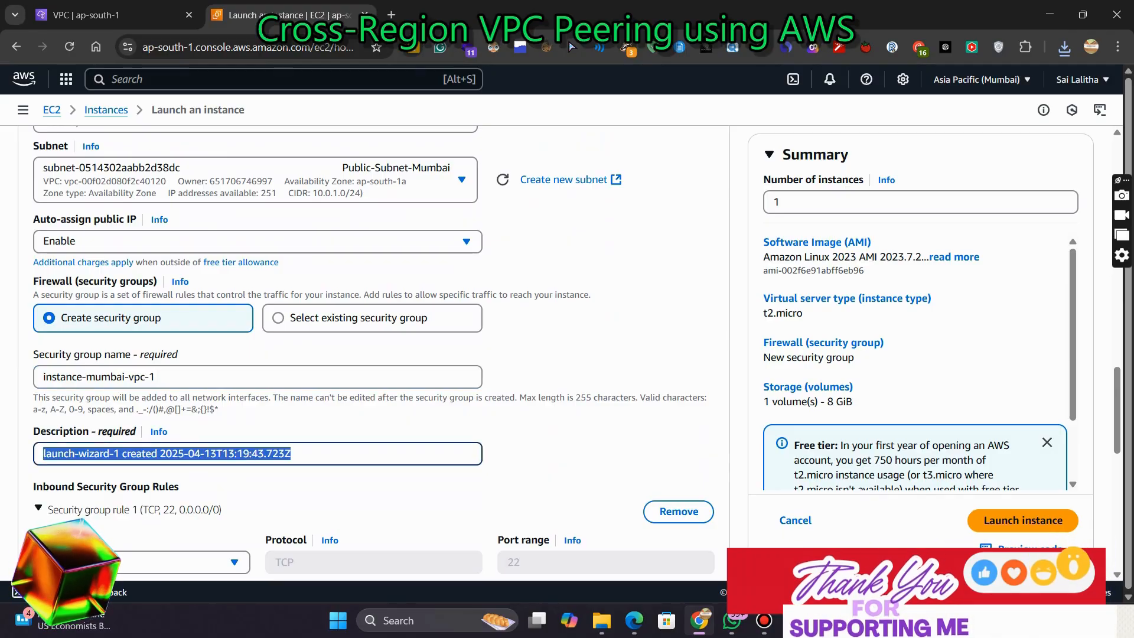
type("instance-mumbai-vpc-1")
Restrict the SSH inbound rule's source to My IP
scroll(257, 378, "down", 2)
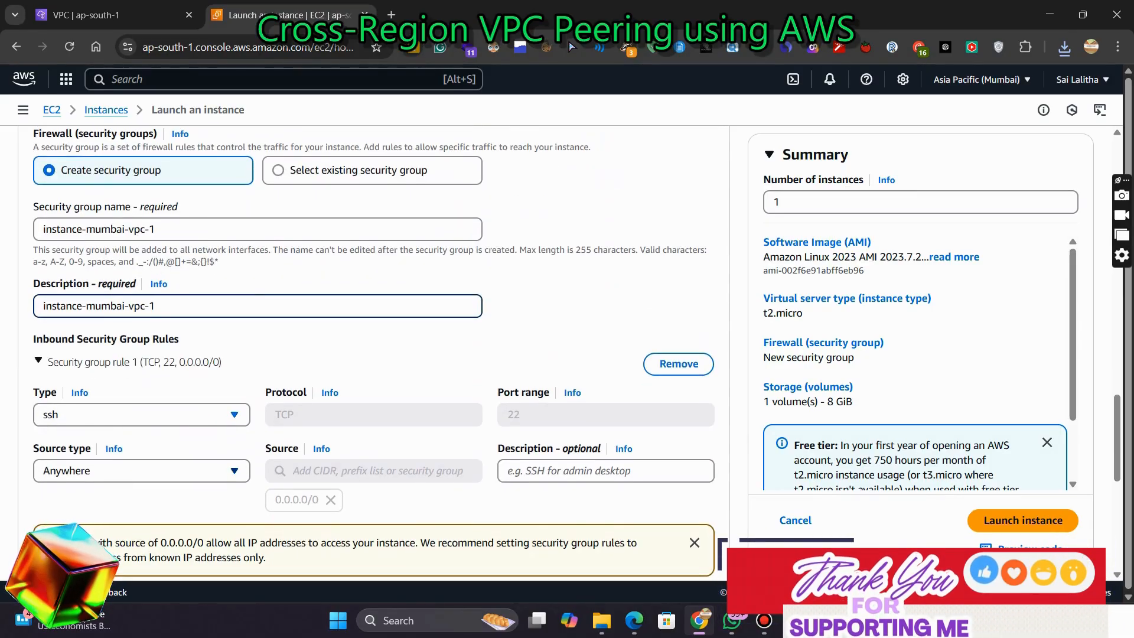
left_click(142, 471)
left_click(57, 443)
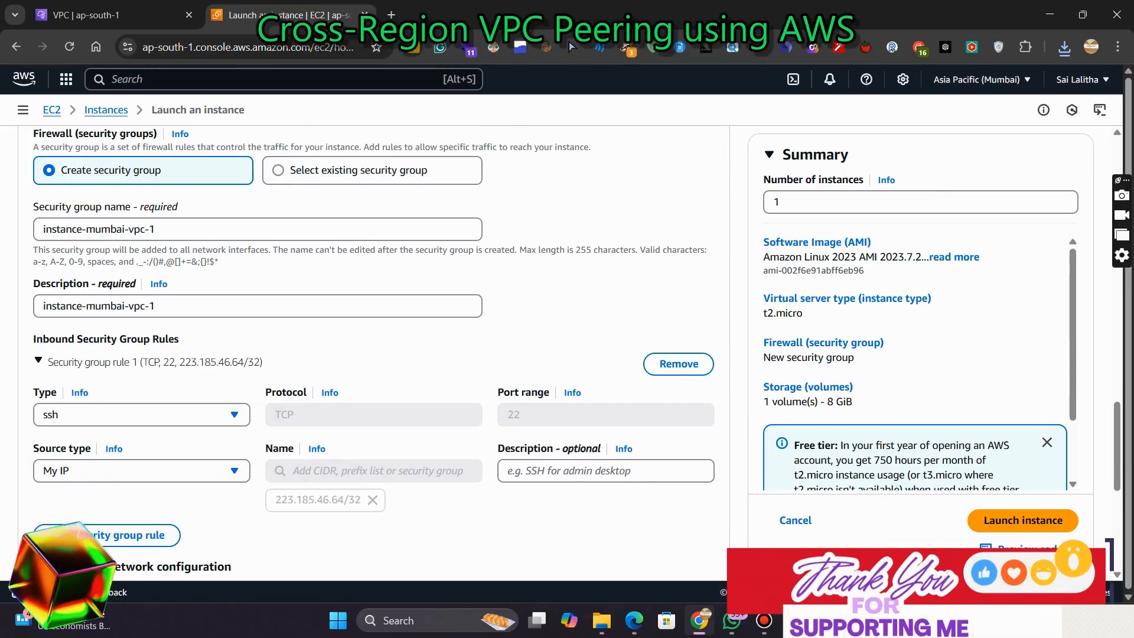
Add a second inbound security group rule of type HTTP with source Anywhere
scroll(378, 325, "down", 1)
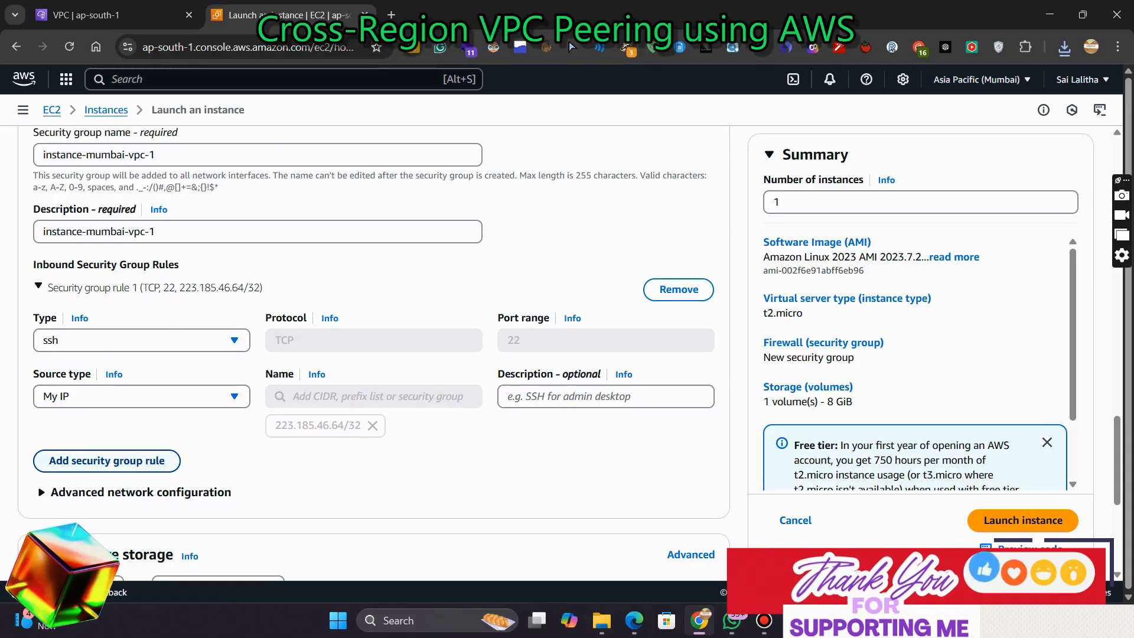
left_click(106, 460)
scroll(142, 407, "down", 2)
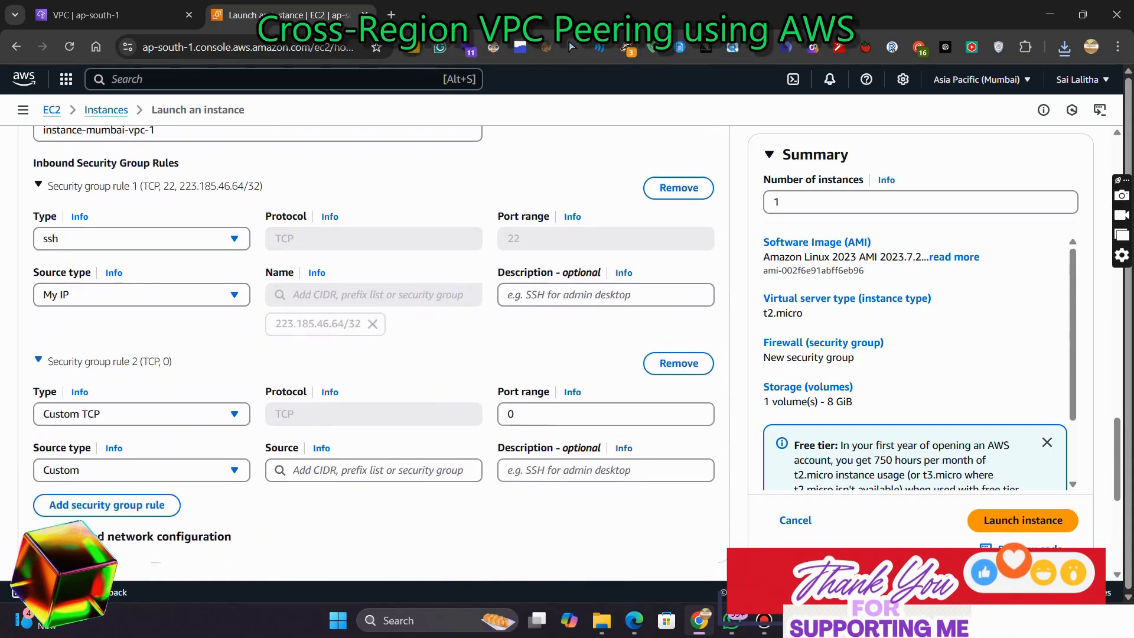
left_click(142, 406)
key("Down")
key("Down")
key("Down")
key("Down")
key("Down")
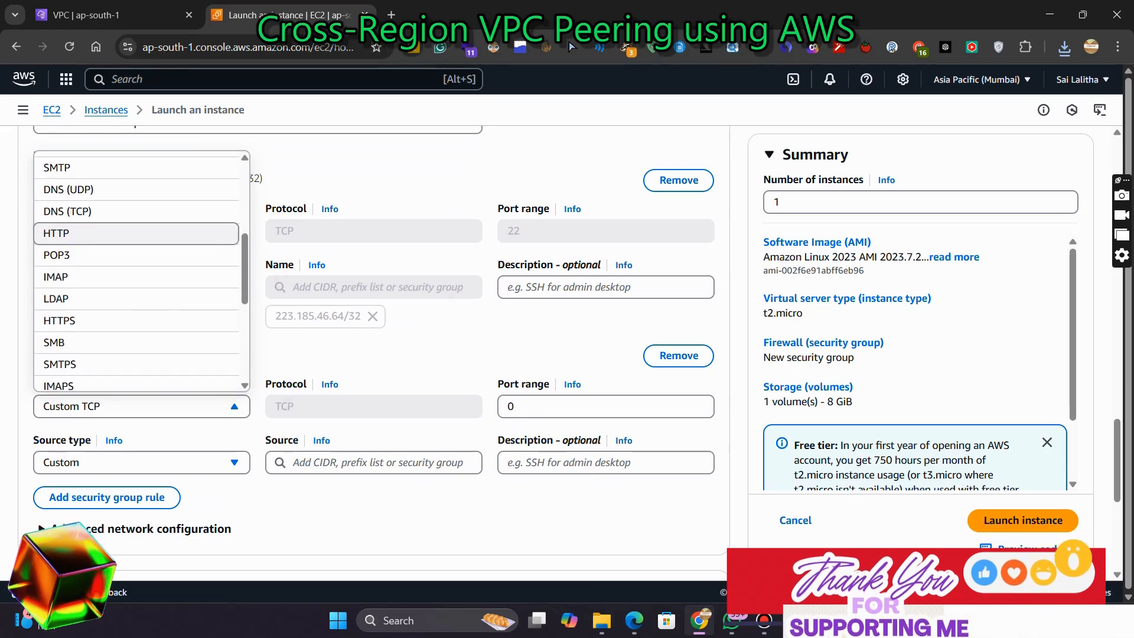
key("Return")
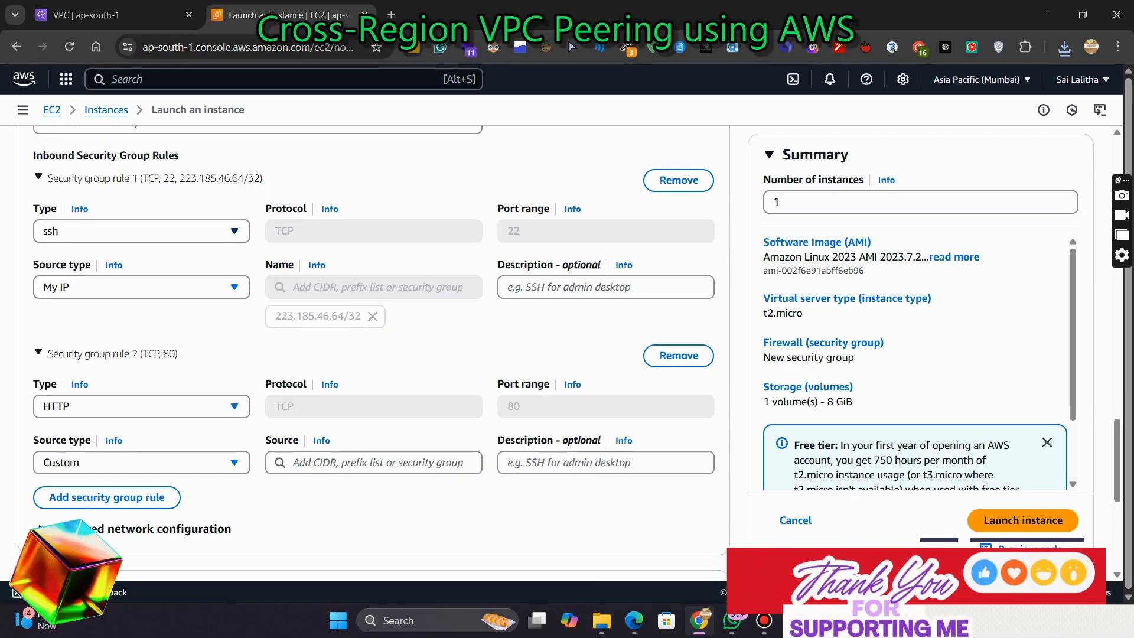
left_click(142, 462)
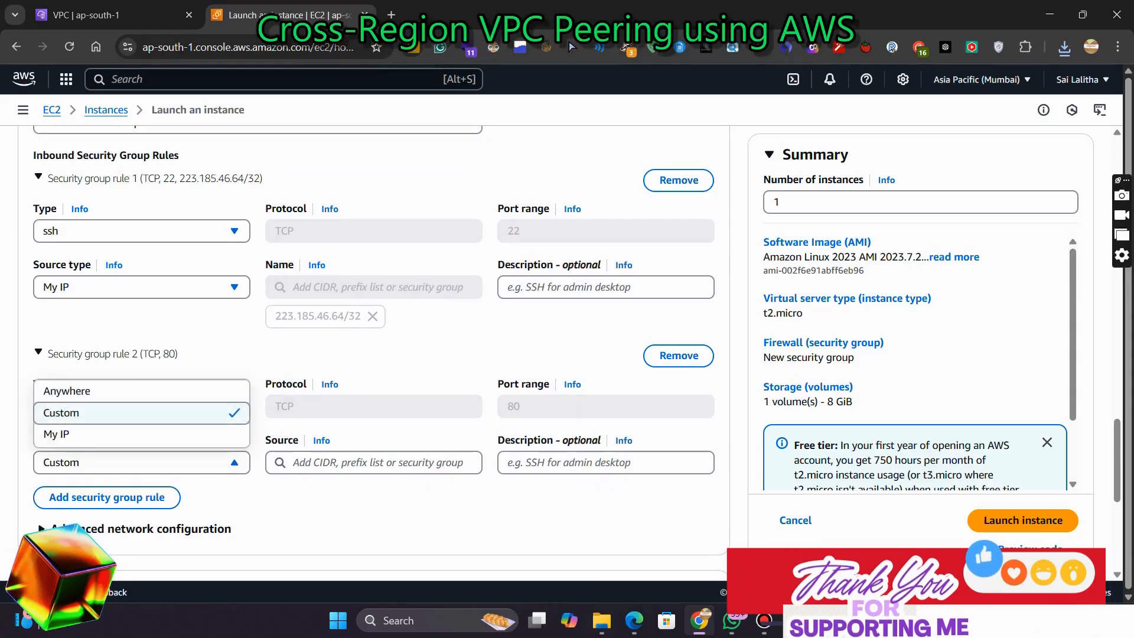
key("Return")
scroll(378, 354, "down", 5)
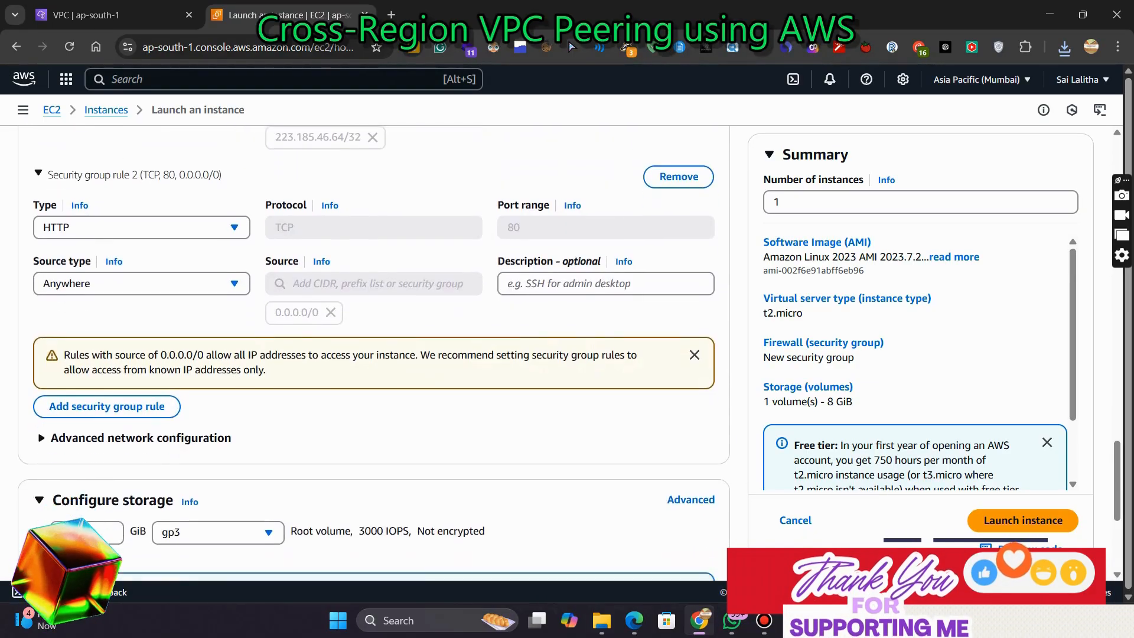
Launch the public instance and open the list of all instances
scroll(378, 354, "down", 1)
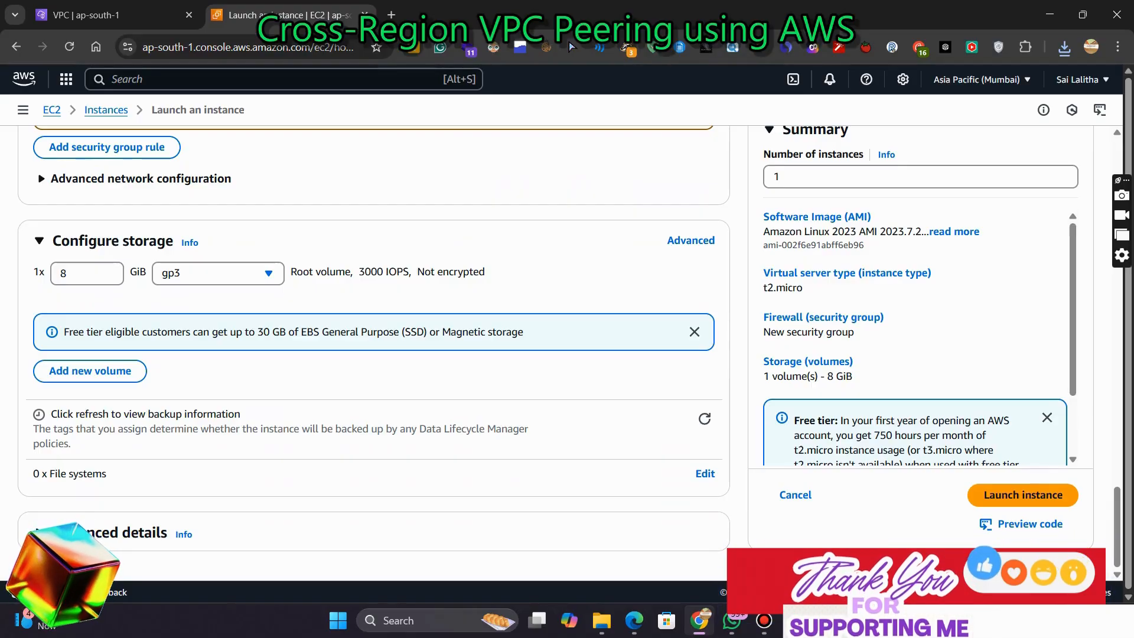
left_click(1023, 495)
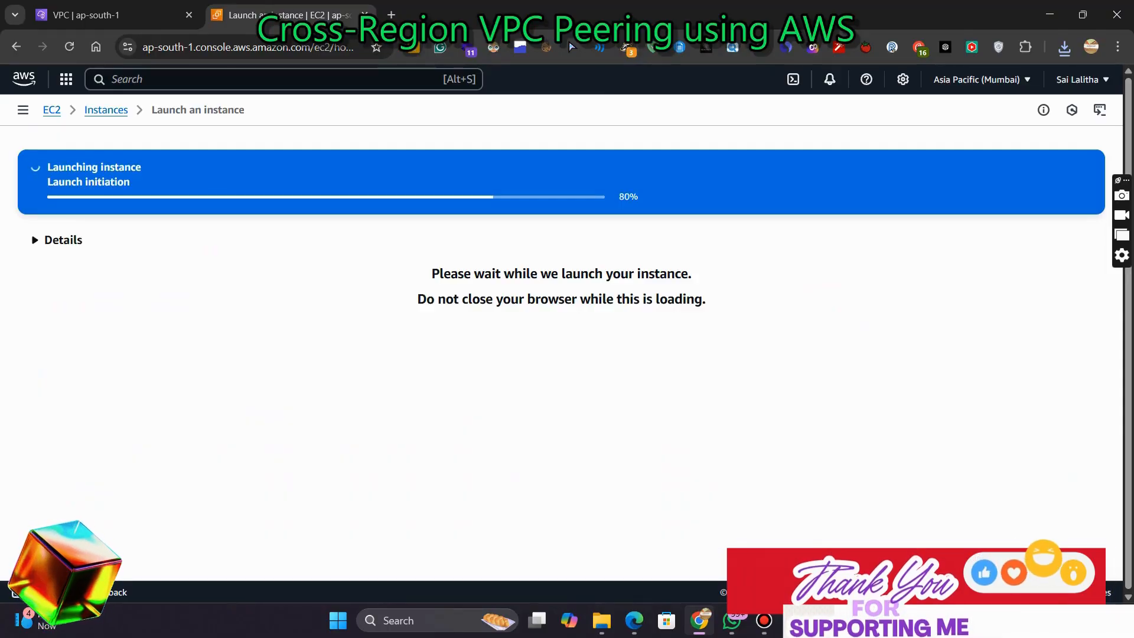
scroll(556, 354, "down", 4)
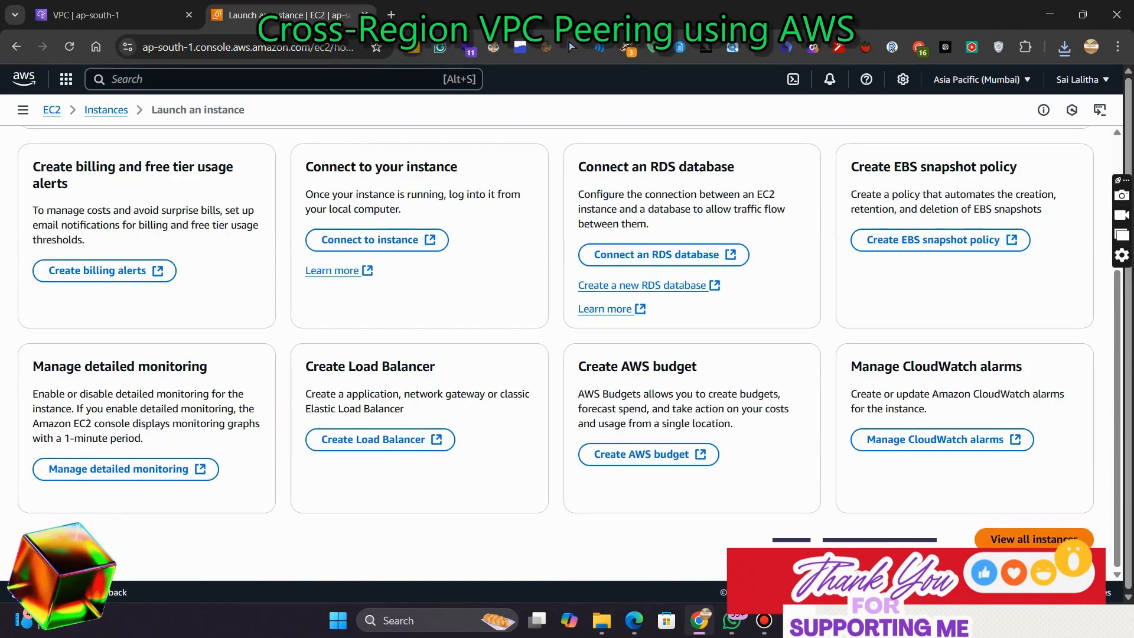
left_click(1033, 536)
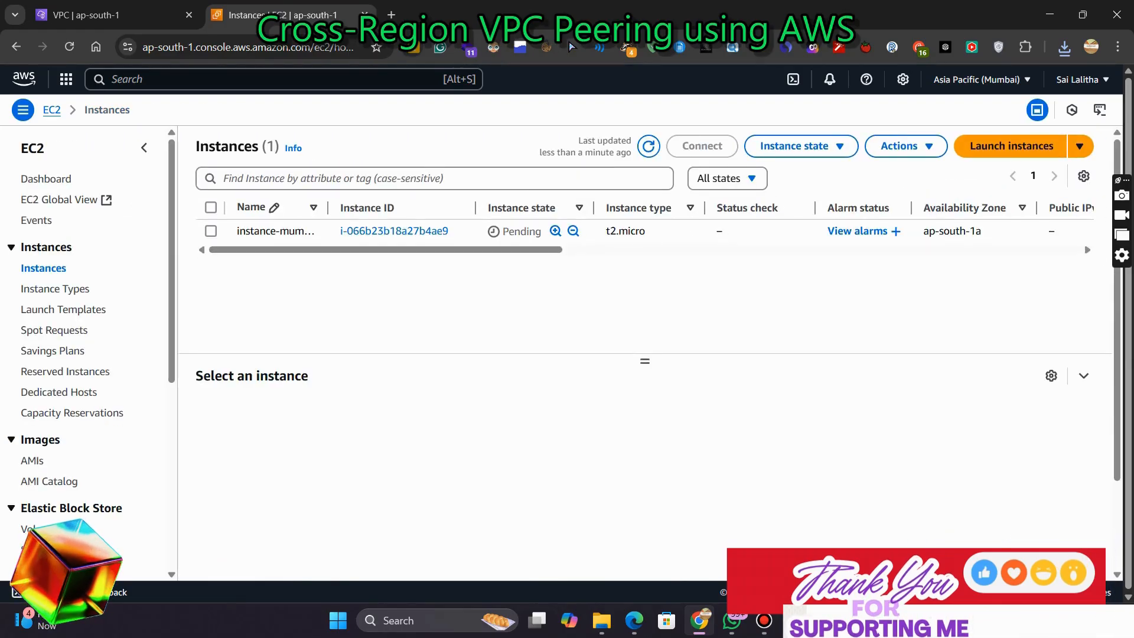
Start launching another instance and name it instance-mumbai-vpc-2, copying the name
left_click(1011, 146)
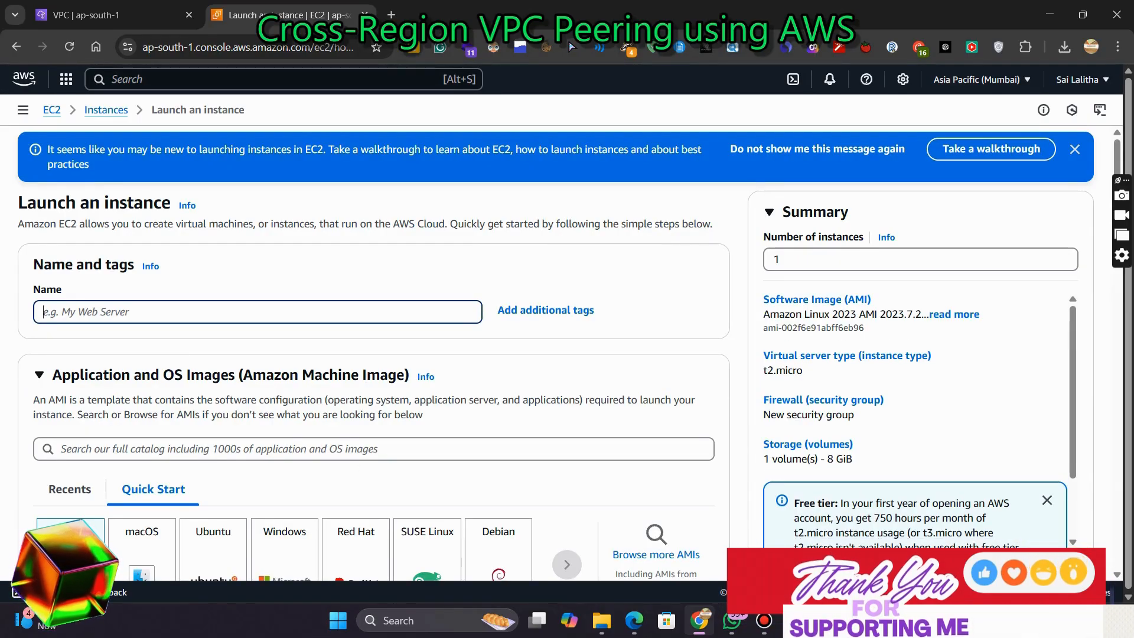
type("is")
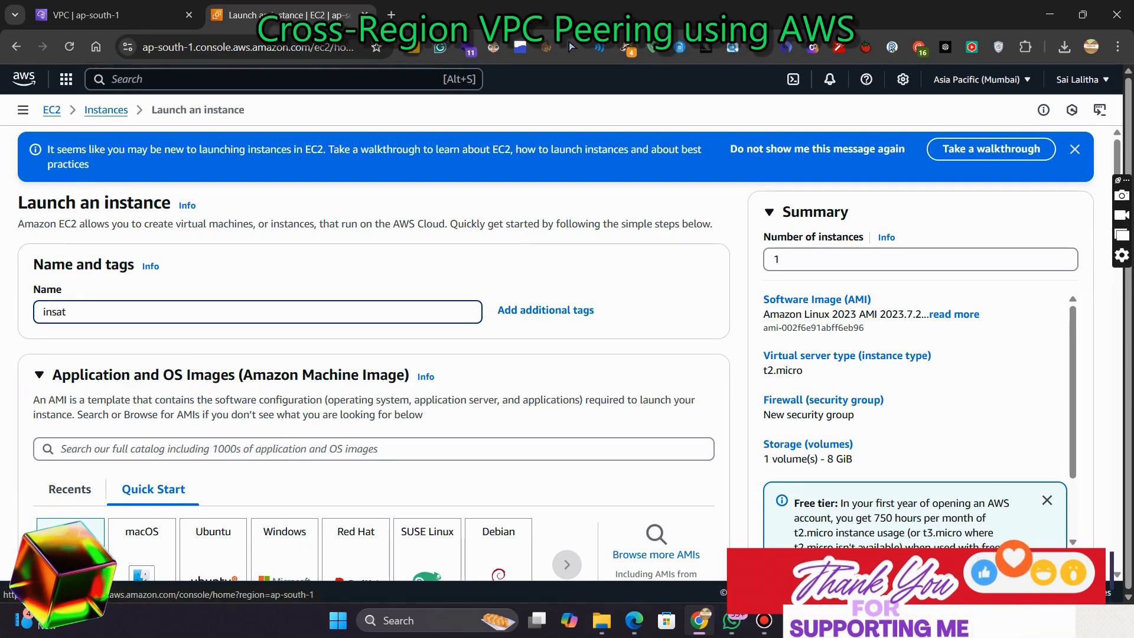
key("BackSpace")
key("BackSpace")
type("tance")
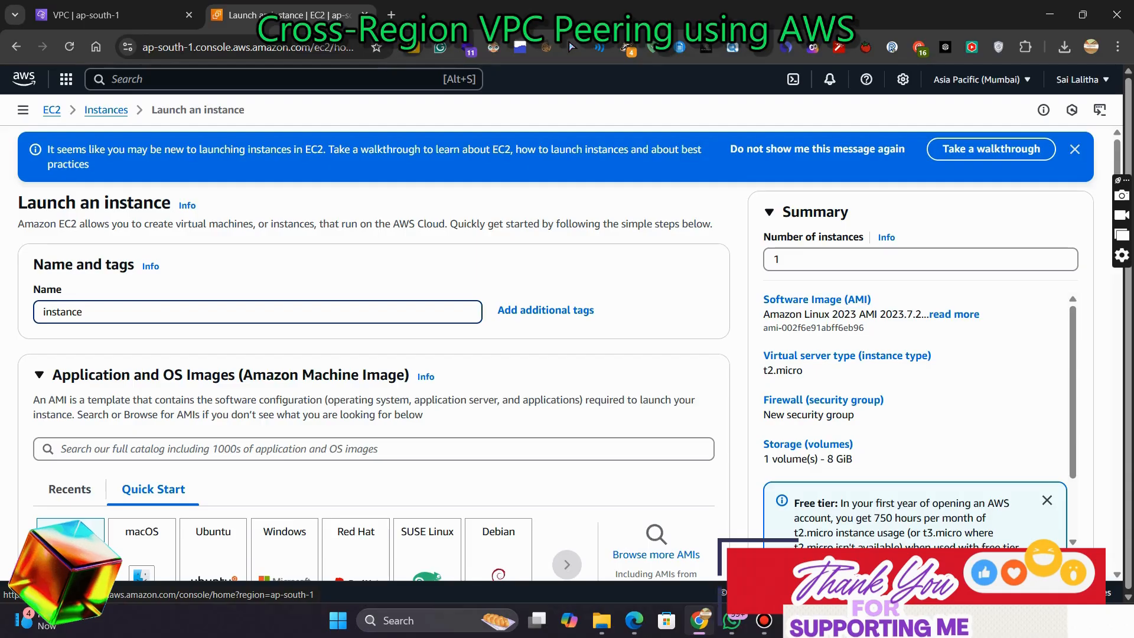
type("-mumbai-")
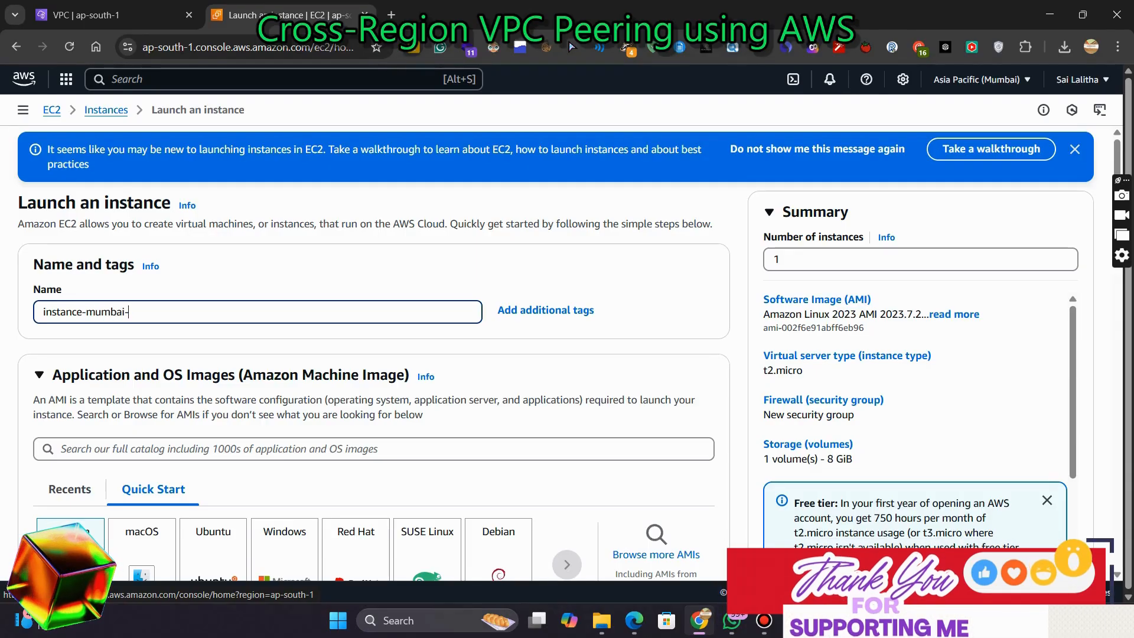
type("vpc-2")
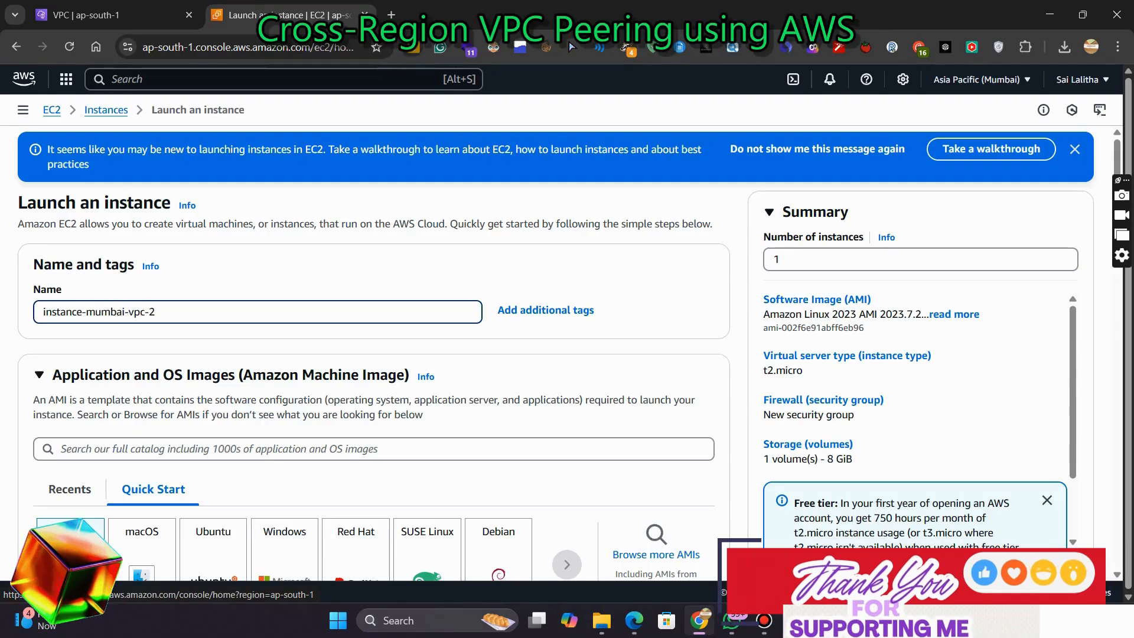
key("ctrl+a")
key("ctrl+c")
Create a new key pair named instance-mumbai-vpc-2 for this instance
scroll(378, 354, "down", 15)
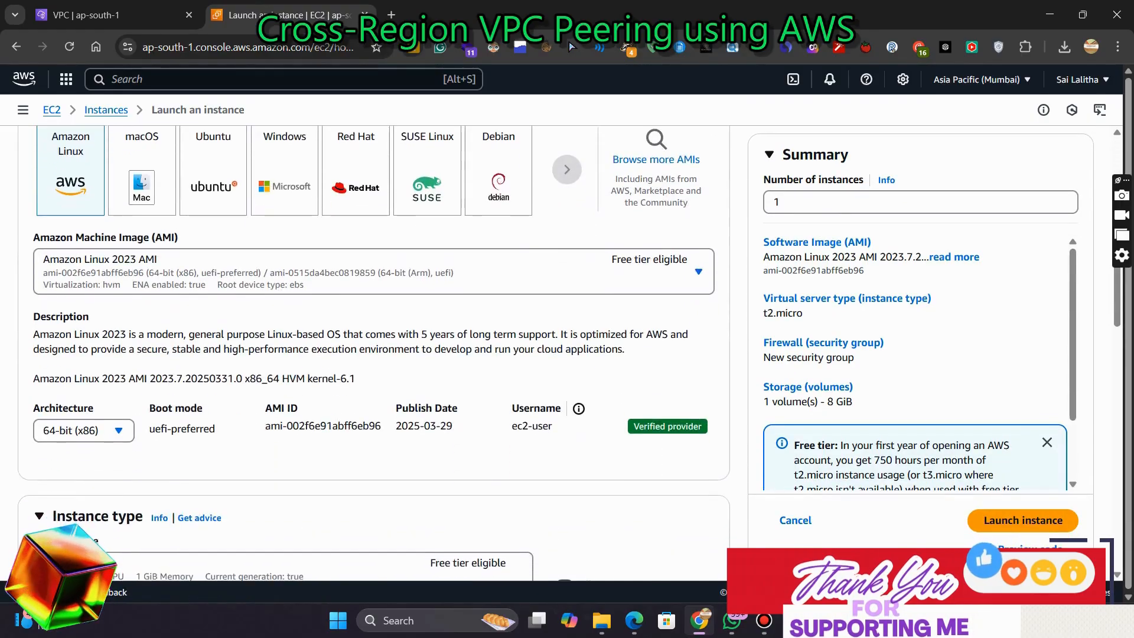
scroll(378, 354, "up", 2)
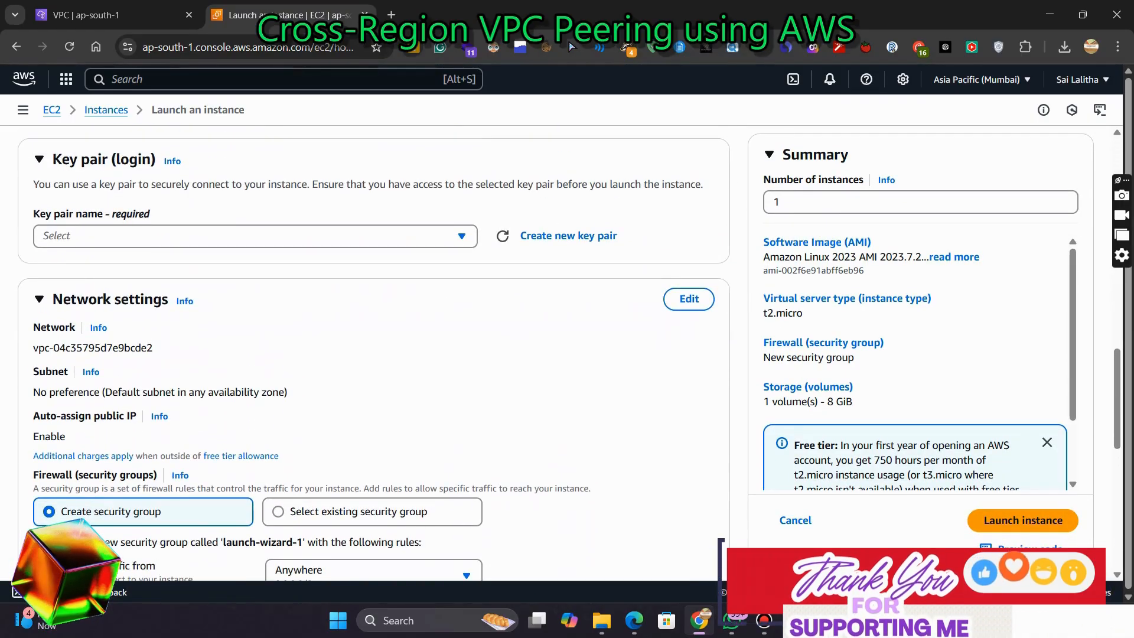
left_click(568, 236)
left_click(561, 223)
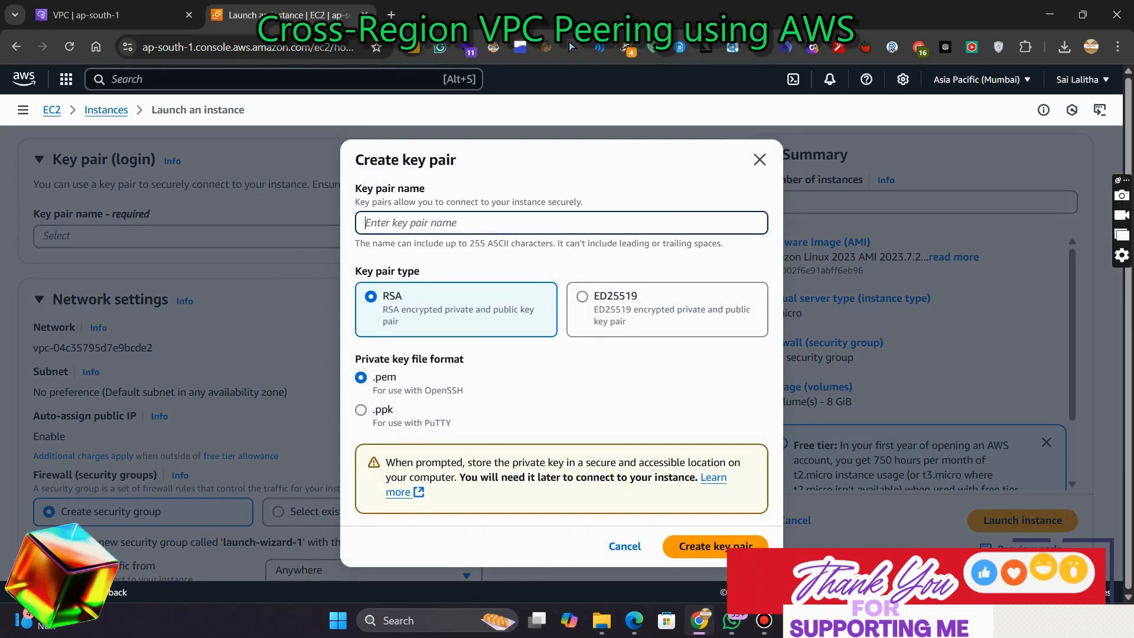
key("ctrl+v")
left_click(716, 546)
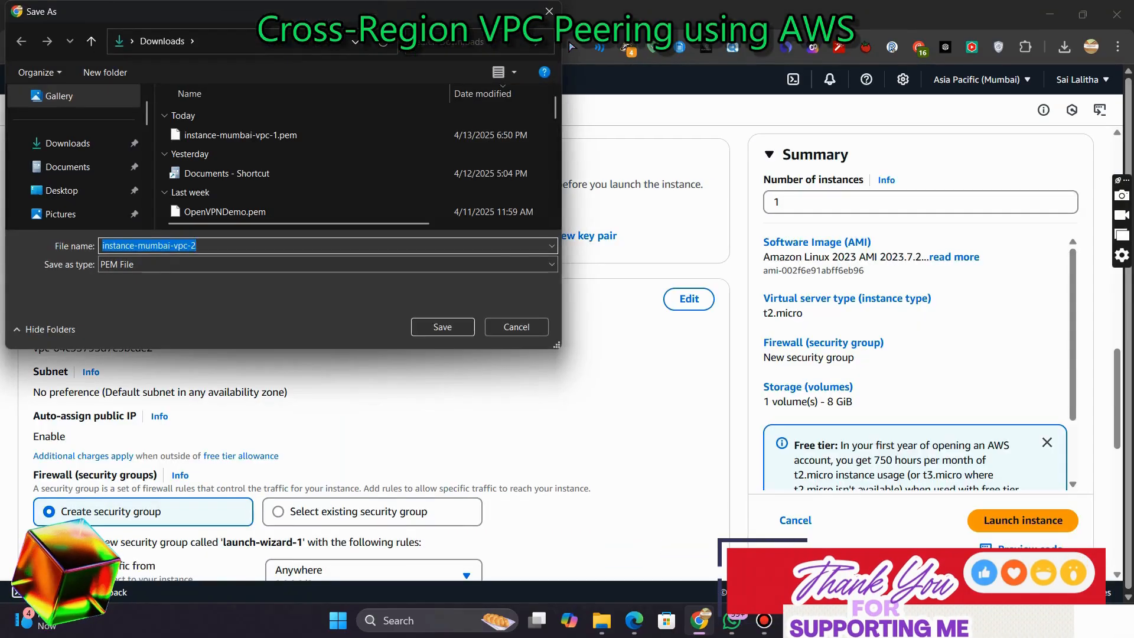
left_click(443, 327)
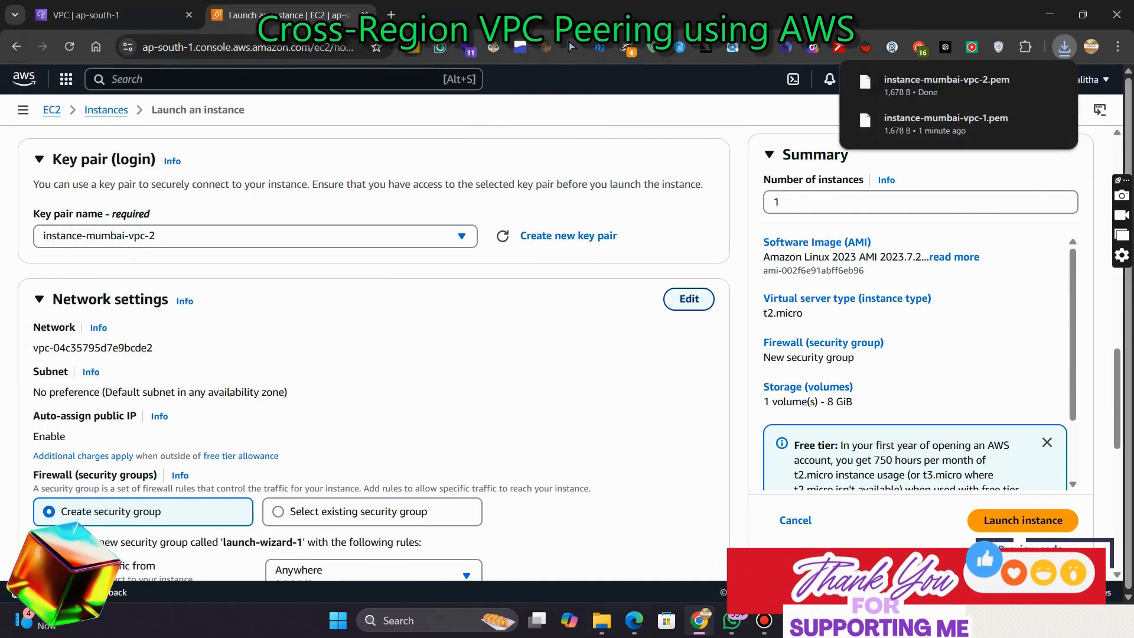
Edit the network settings to use VPC-Mumbai and the Private-Subnet-Mumbai subnet
left_click(689, 298)
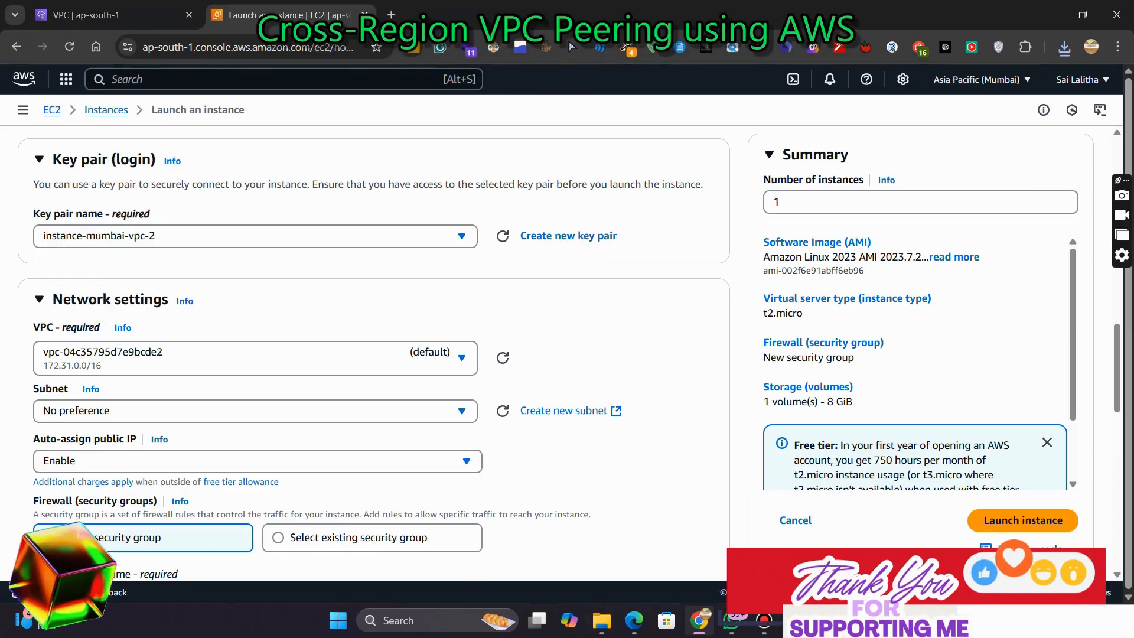
left_click(255, 357)
left_click(255, 418)
left_click(256, 422)
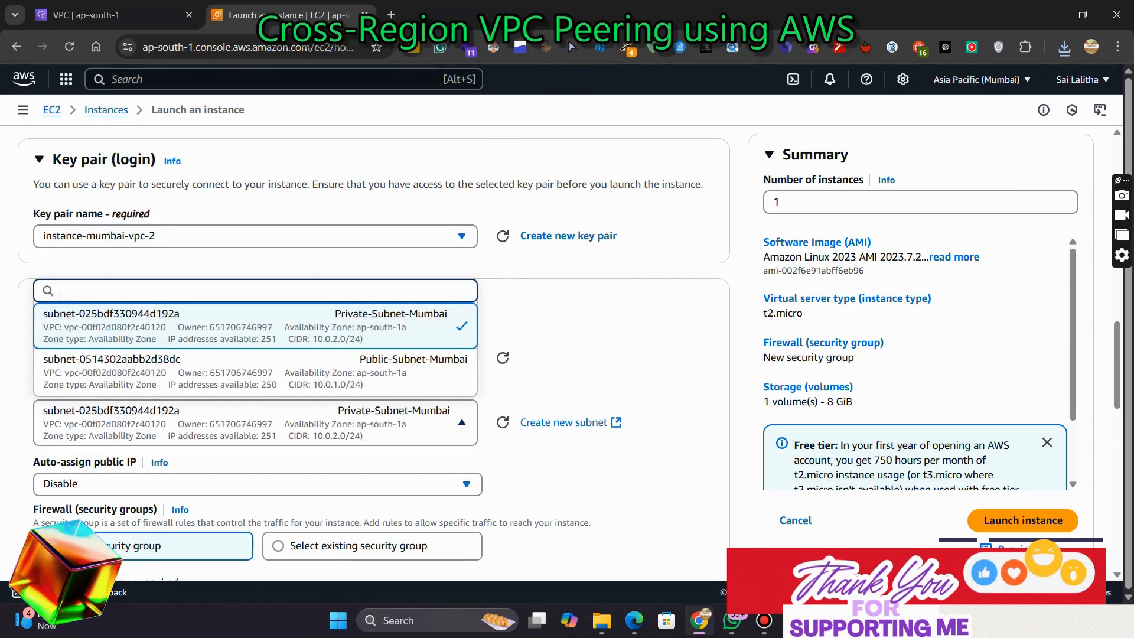
left_click(255, 326)
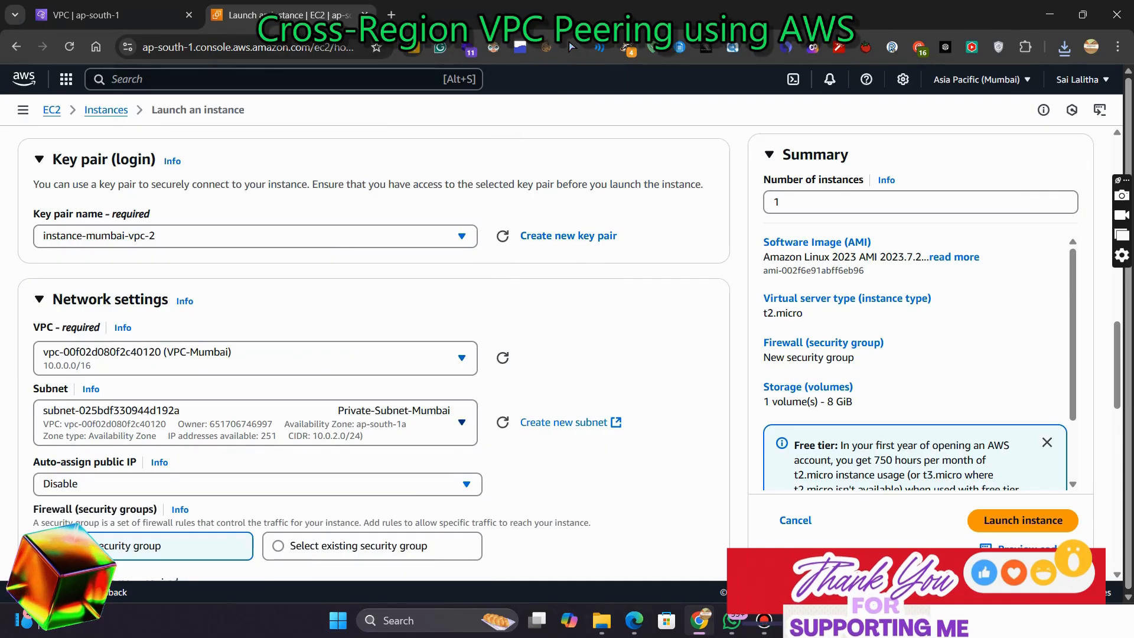
Name the new security group instance-mumbai-vpc-2 and use the same text as its description
scroll(378, 355, "down", 3)
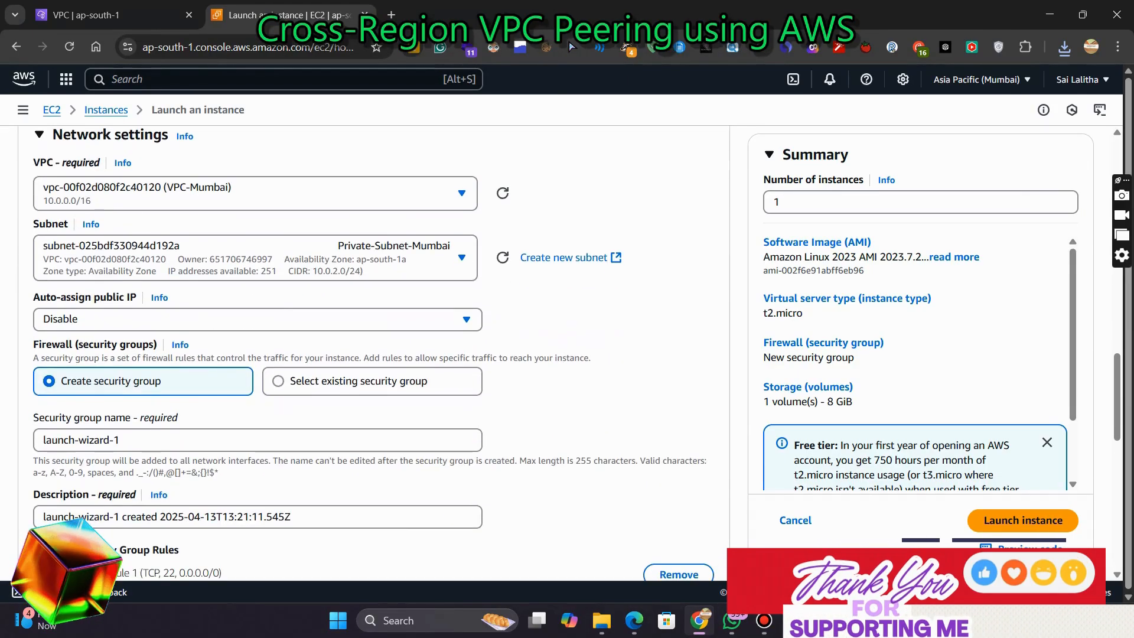
double_click(117, 440)
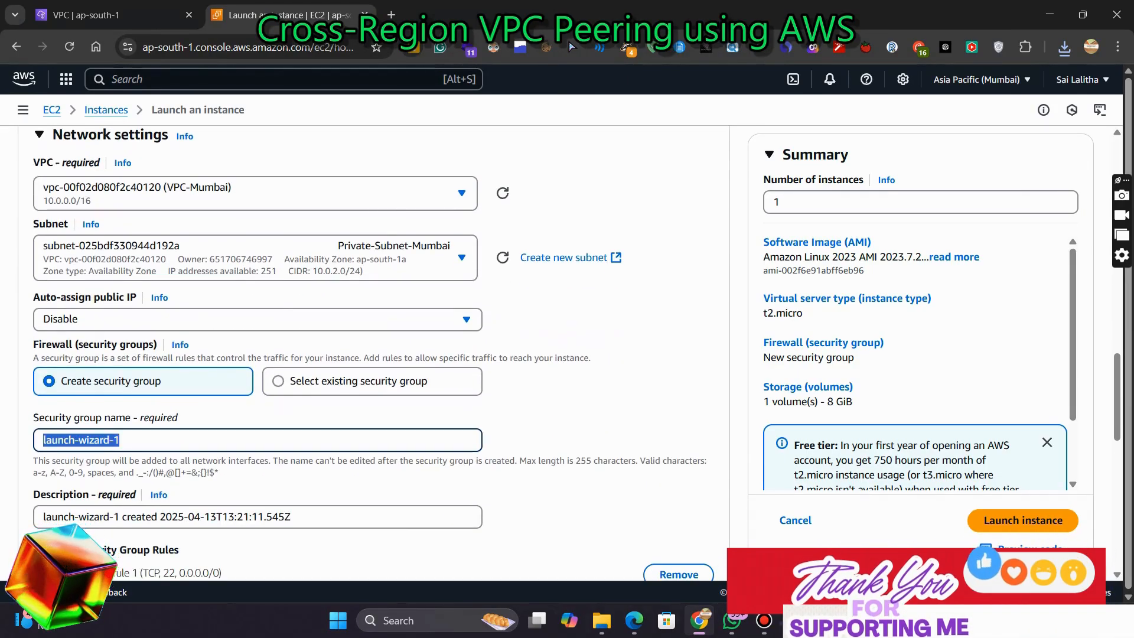
key("ctrl+v")
key("Tab")
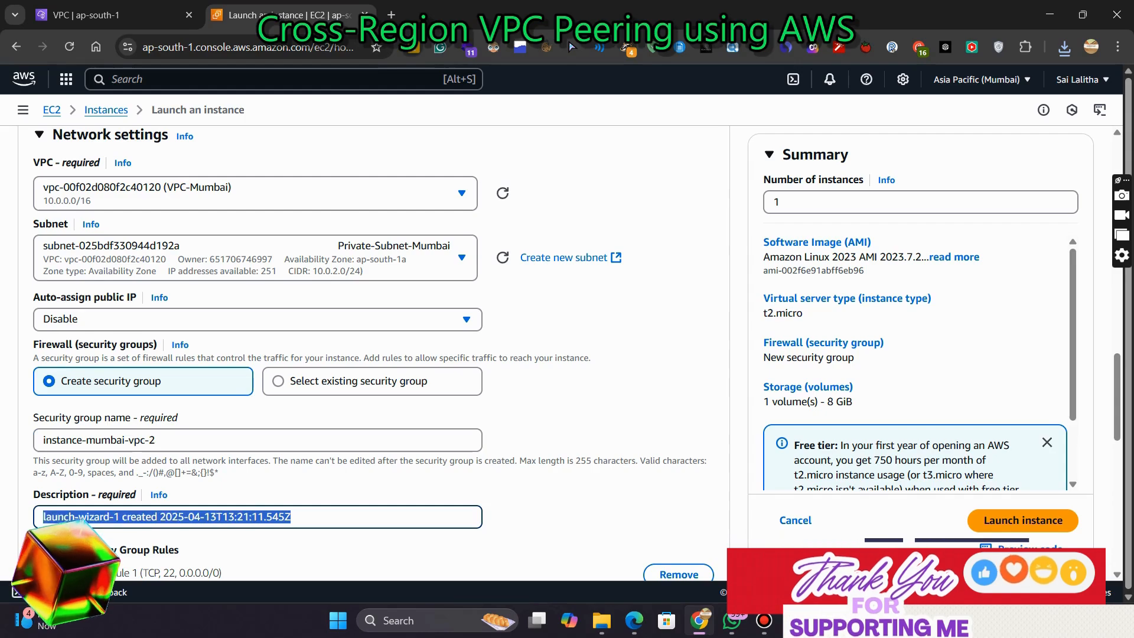
key("ctrl+v")
Change the SSH inbound rule's source type to Custom
scroll(378, 355, "down", 5)
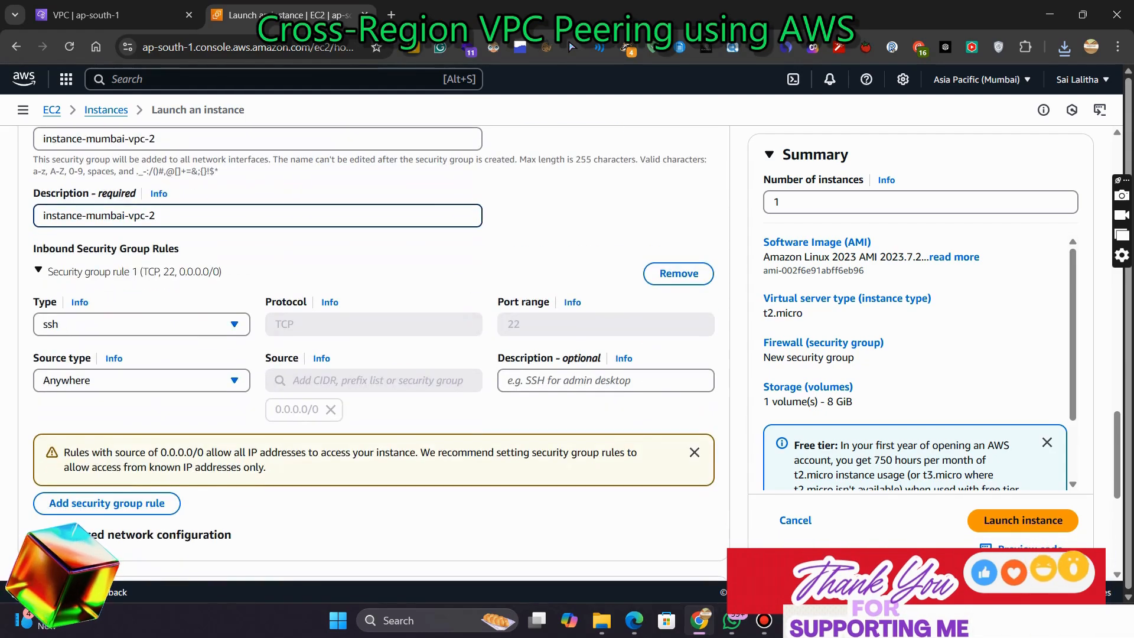
left_click(141, 381)
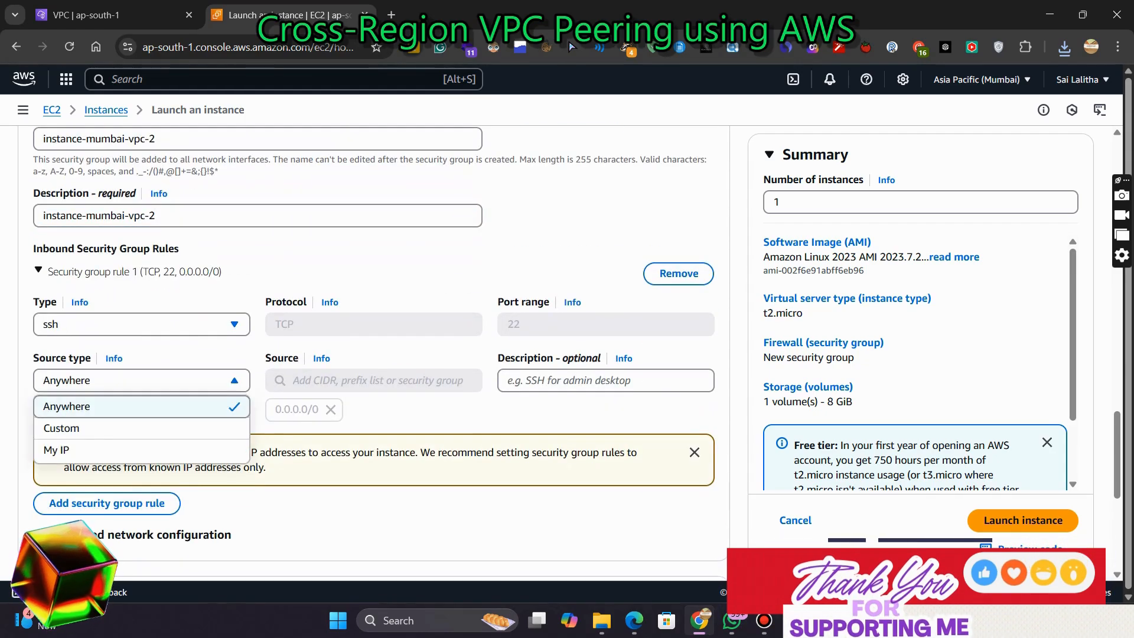
left_click(142, 428)
left_click(374, 380)
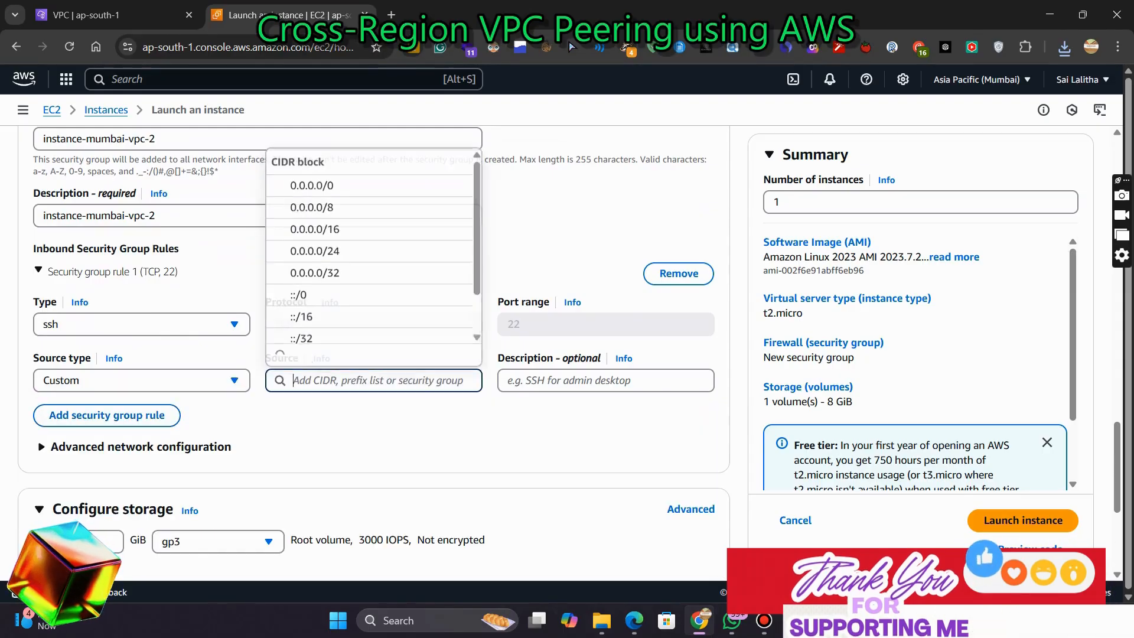
type("20")
key("BackSpace")
key("BackSpace")
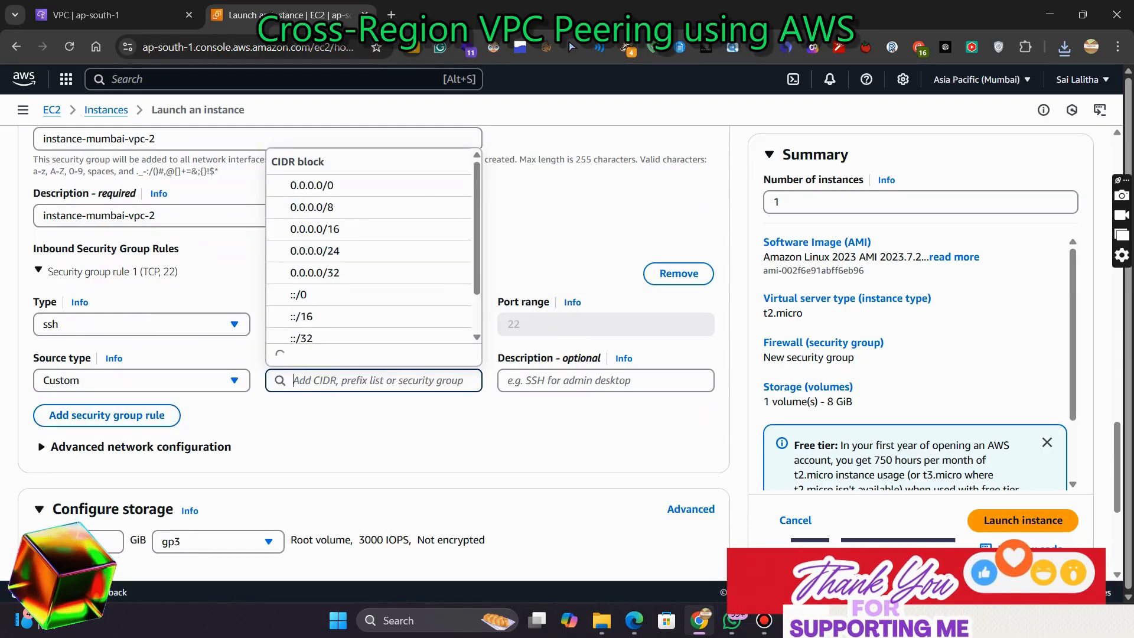
type("10.01")
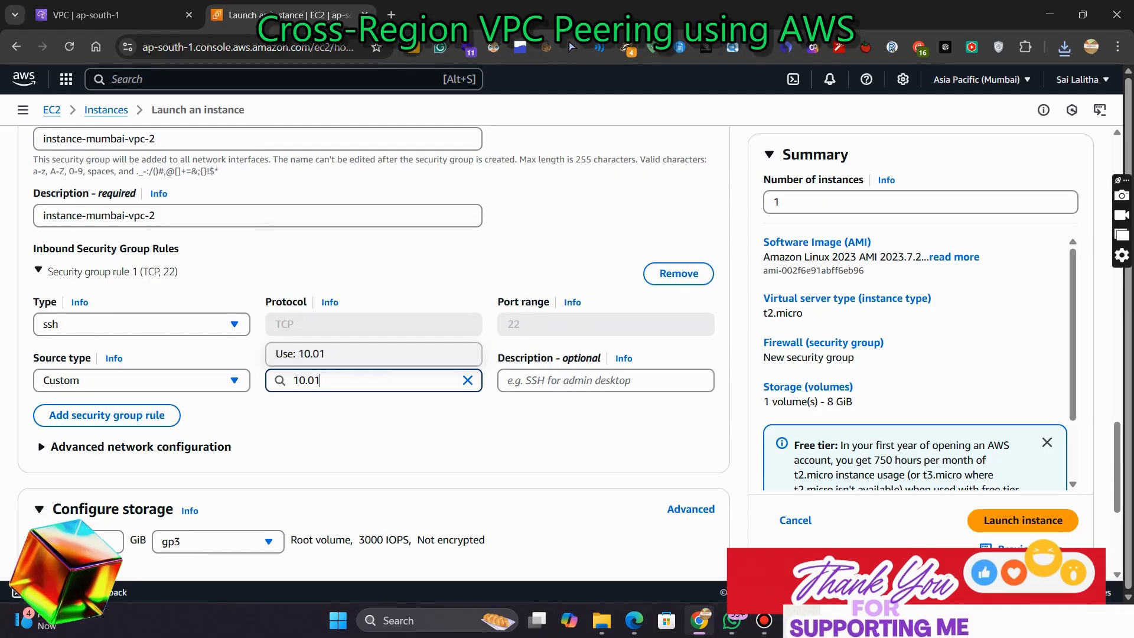
type(".0/24")
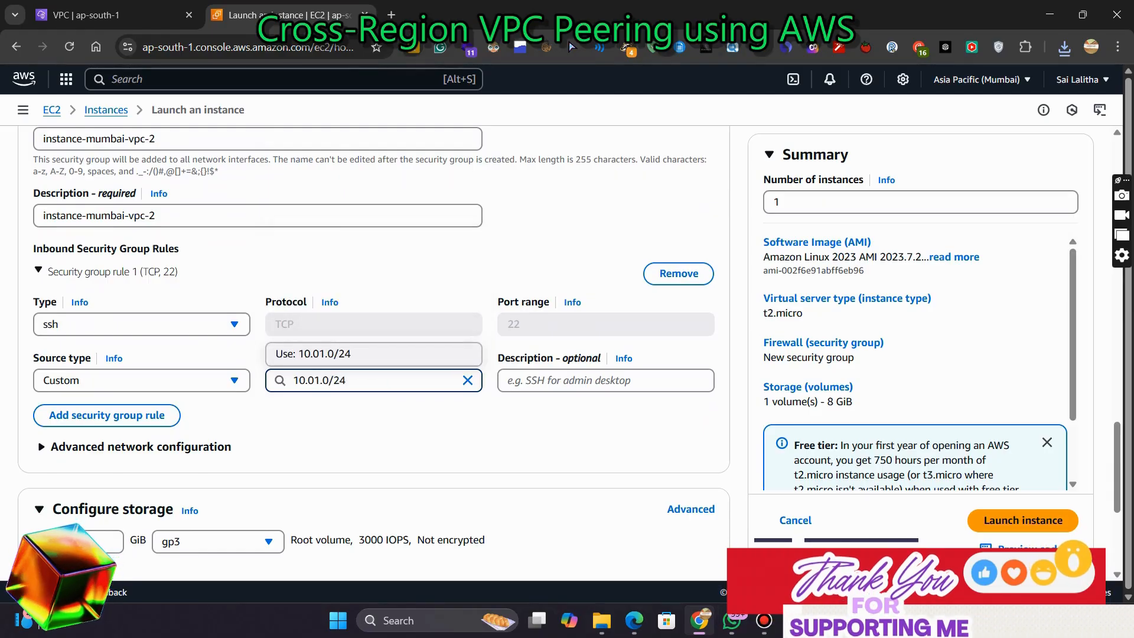
key("Return")
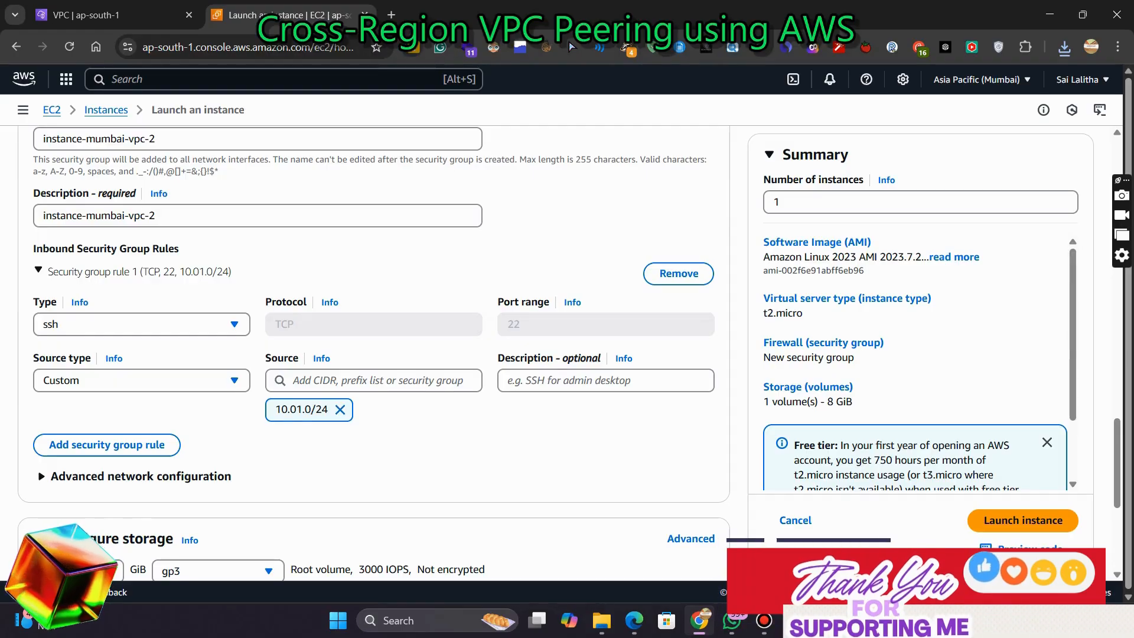
left_click(340, 410)
left_click(373, 381)
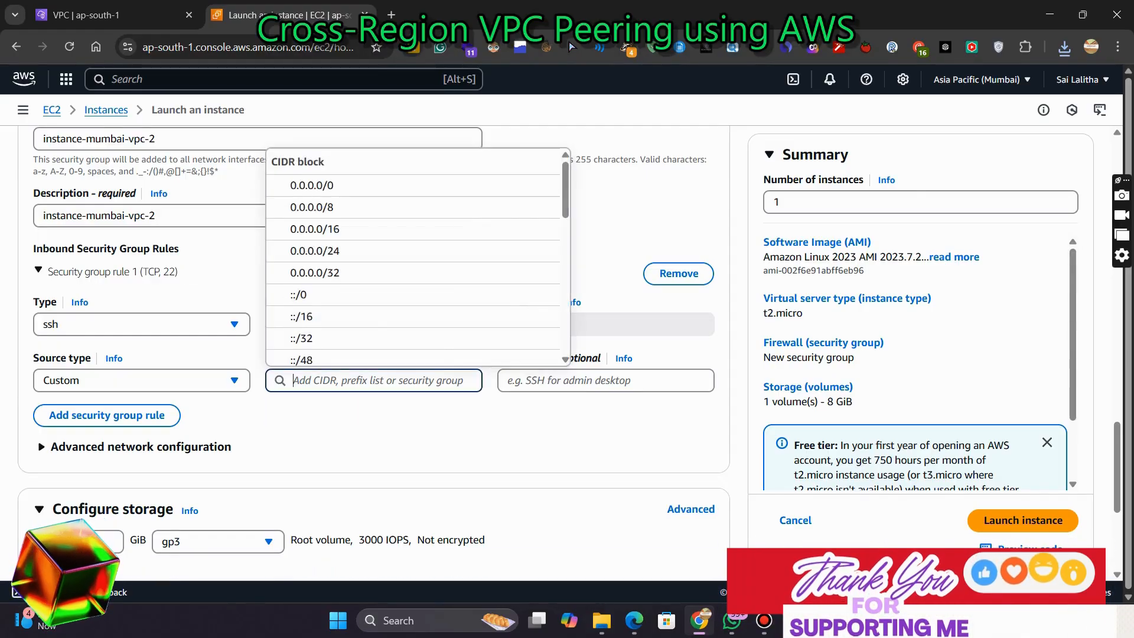
type("10.0.")
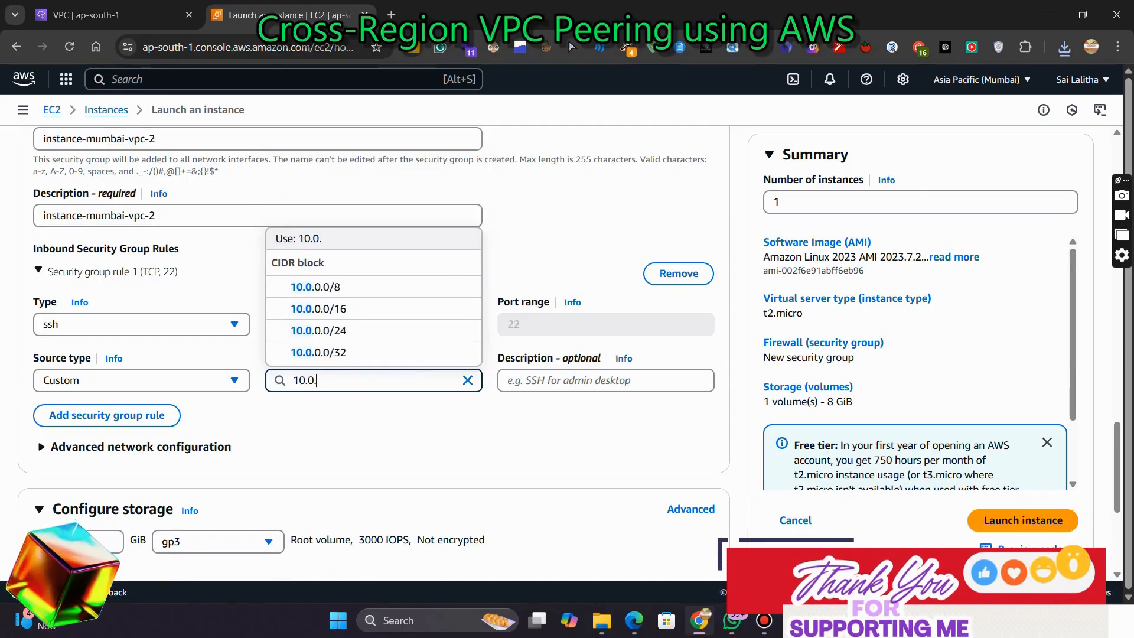
type("1.0")
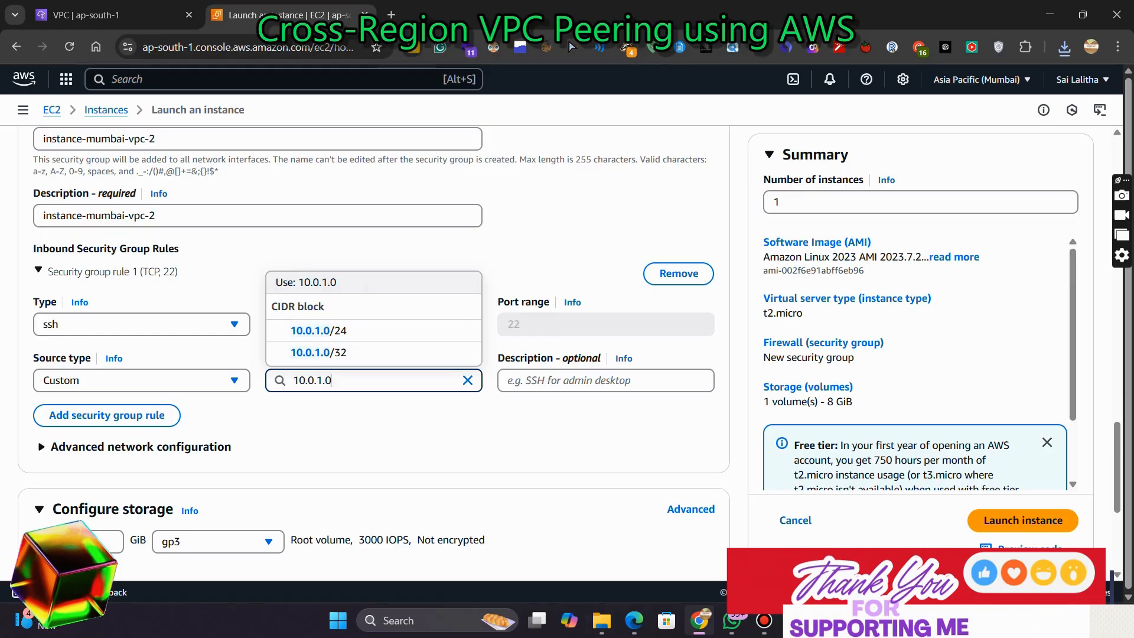
key("Up")
key("Up")
key("Return")
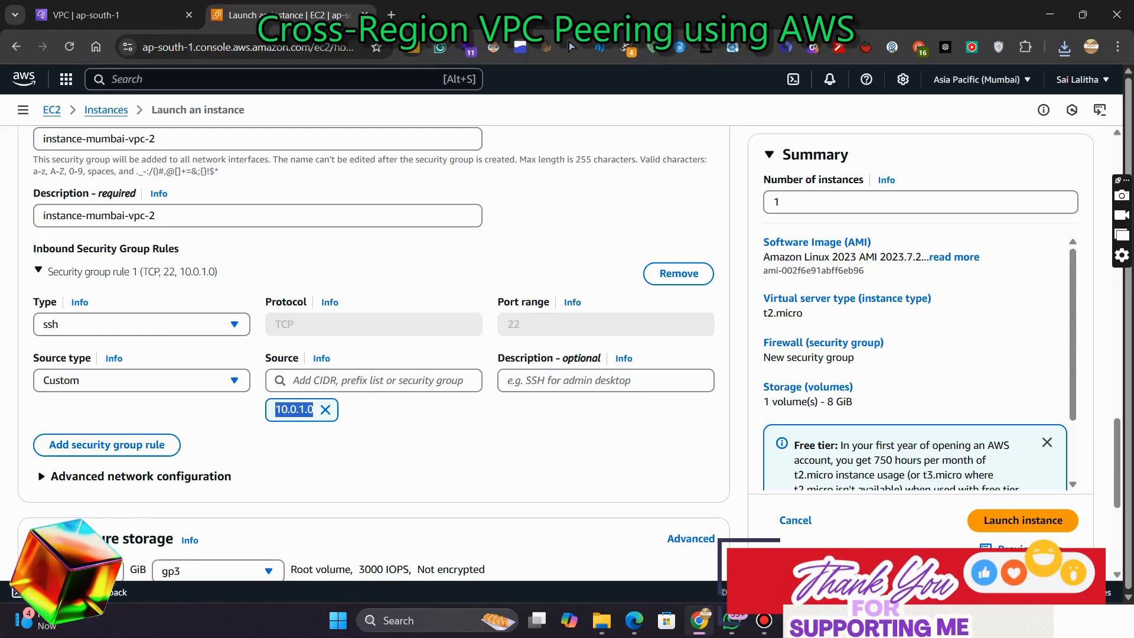
left_click_drag(313, 409, 601, 358)
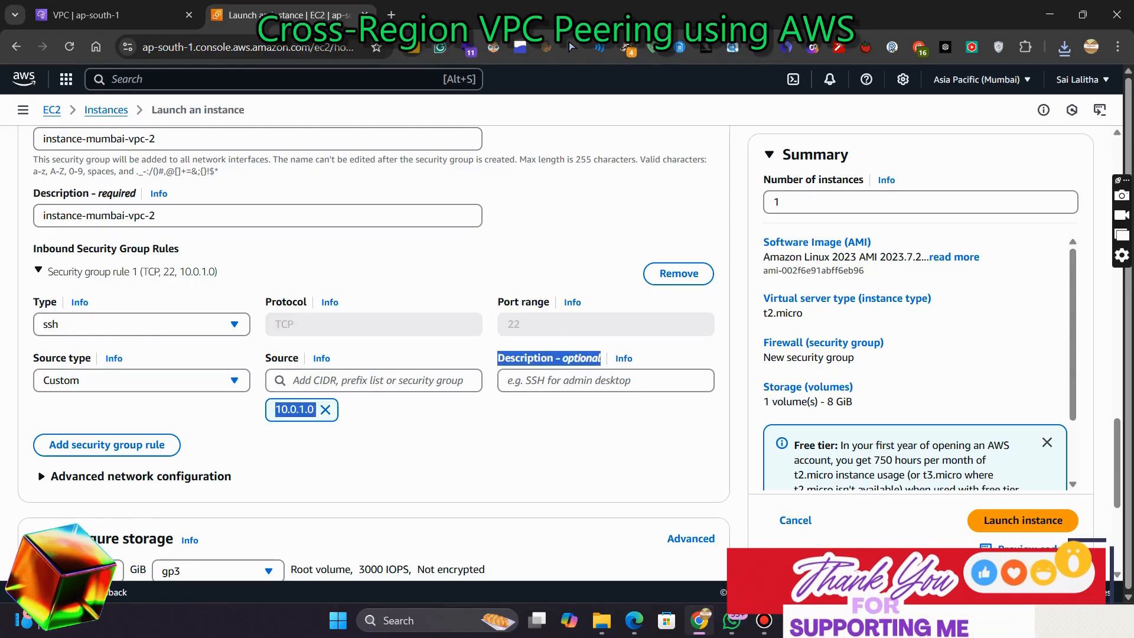
left_click(325, 409)
Set the SSH rule's source to the CIDR block 10.0.1.0/24
left_click(378, 381)
type("10")
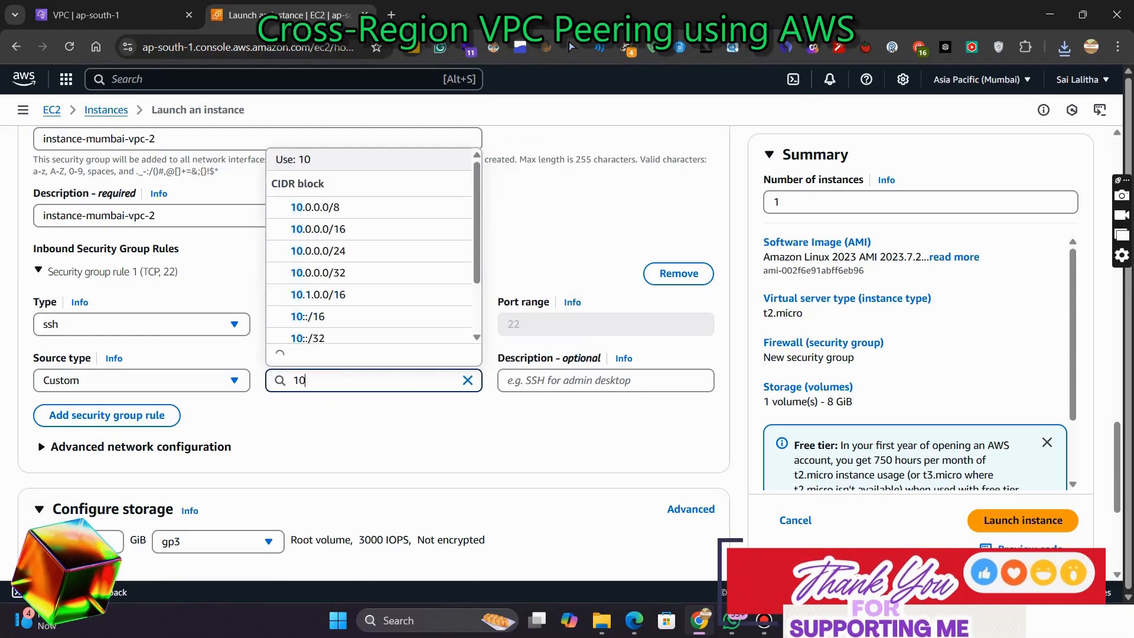
type(".01.0/")
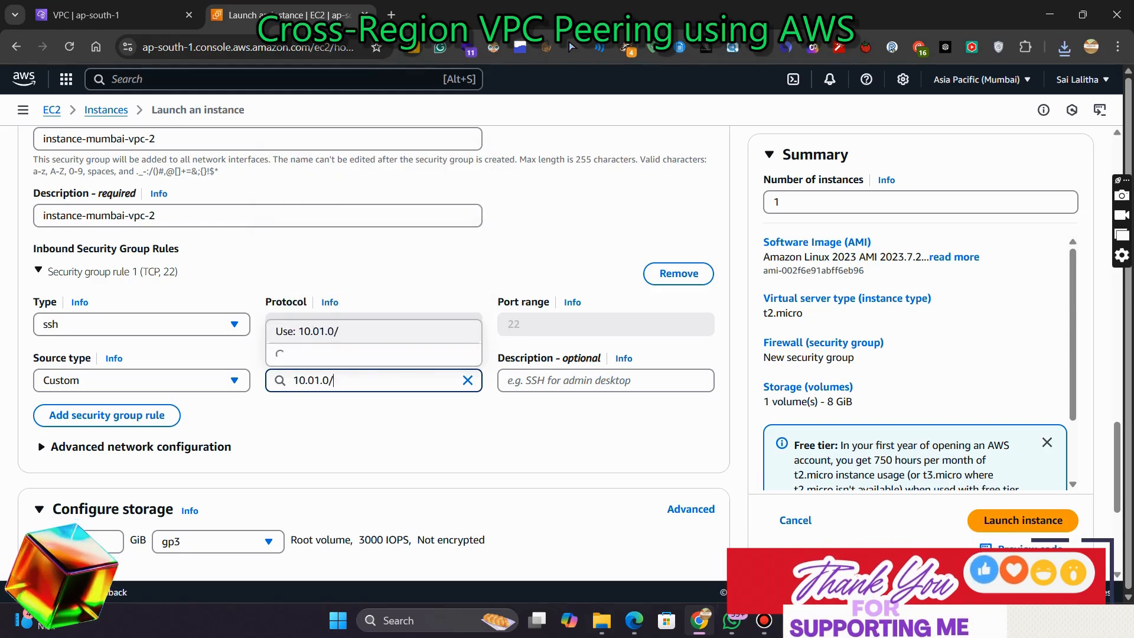
type("24")
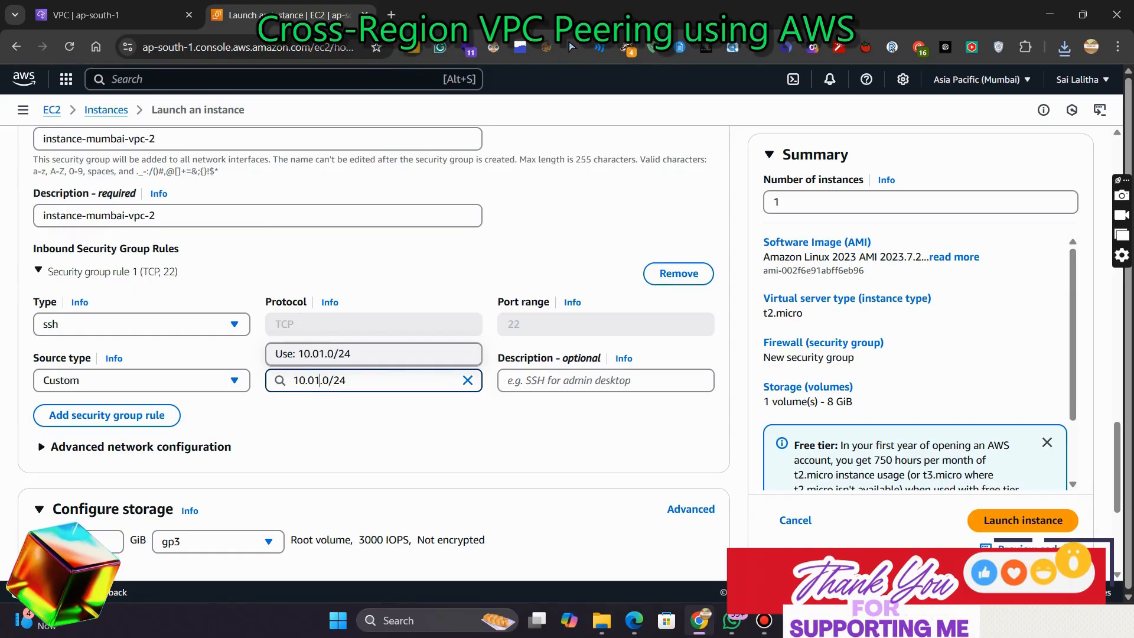
key("Left")
type(".")
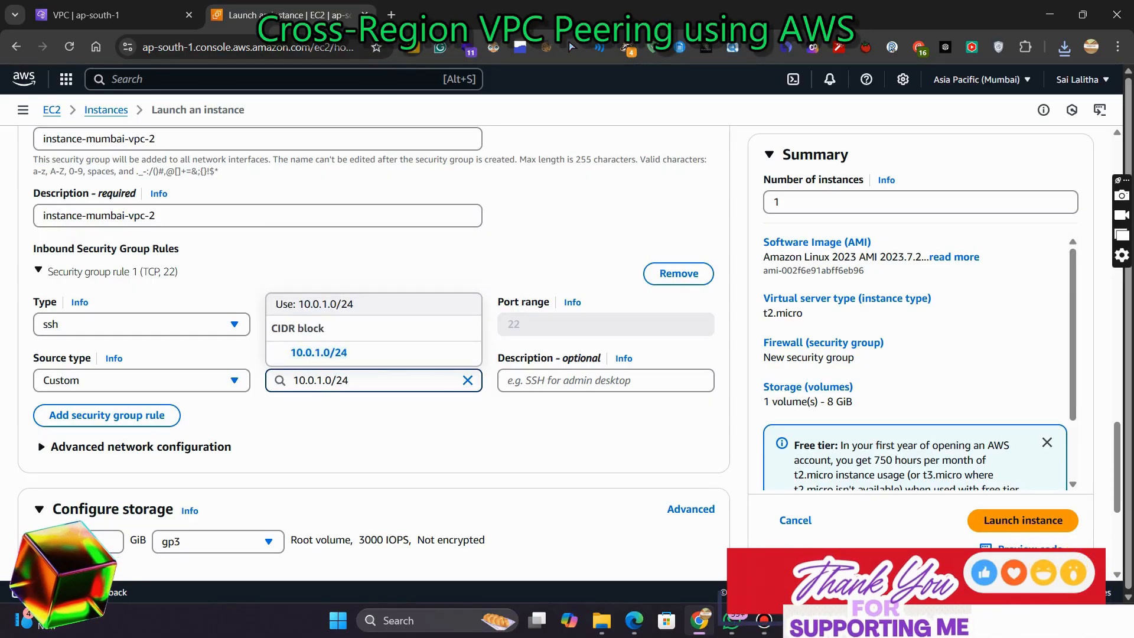
key("Down")
key("Return")
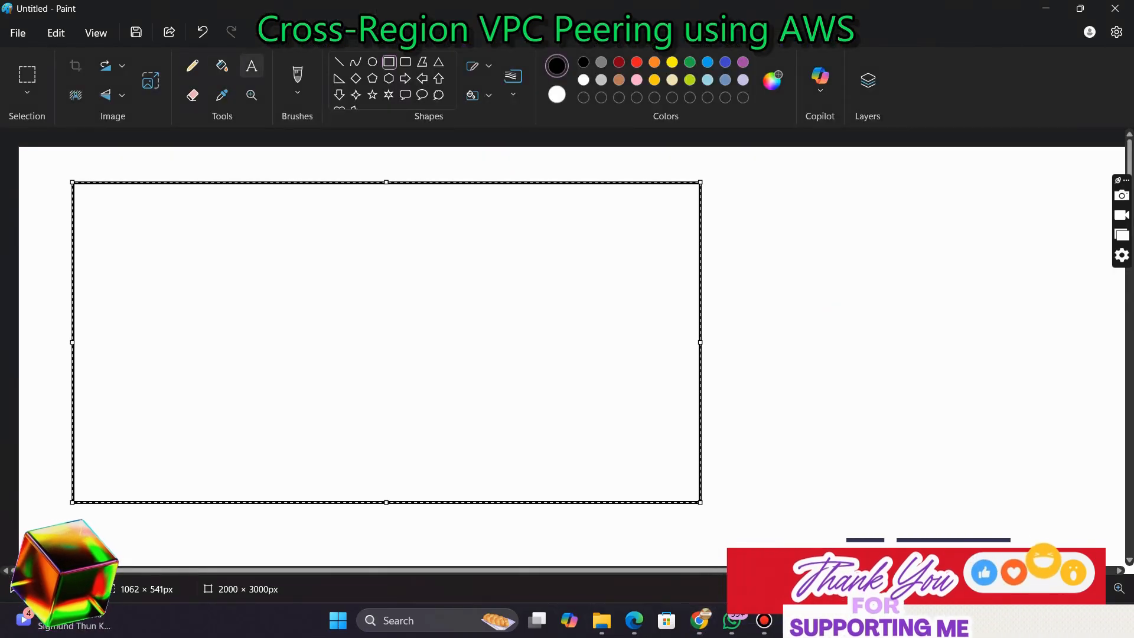
Switch to Paint and add the label 'VPC - Mumbai 10.0.0.0/16' above the large rectangle
left_click(251, 65)
left_click_drag(73, 162, 64, 152)
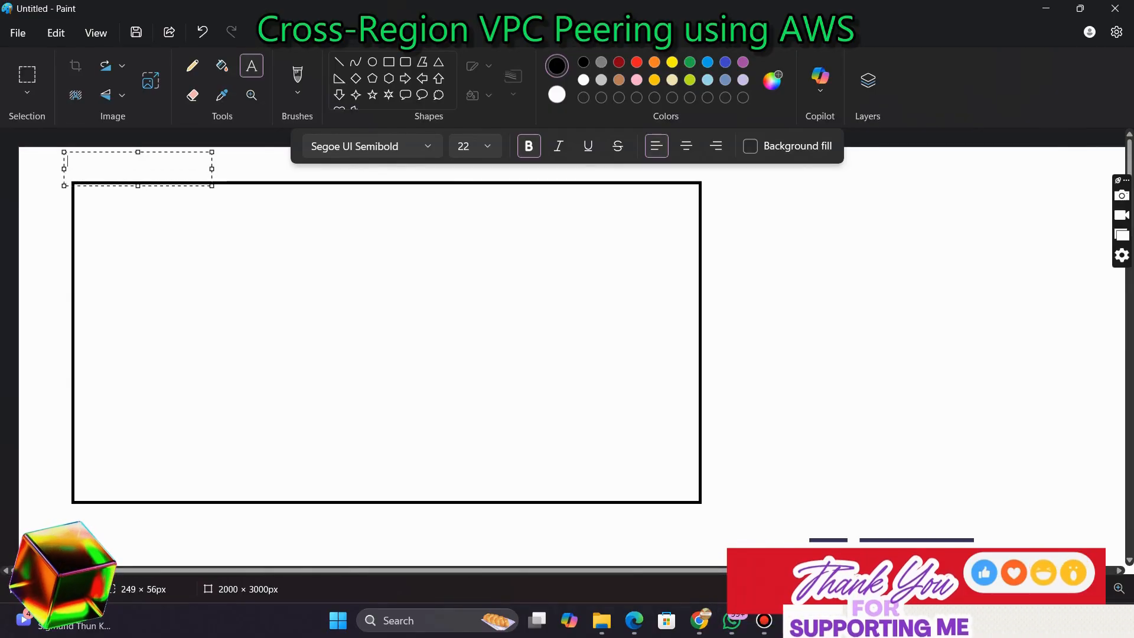
type("VPC - Mumbai")
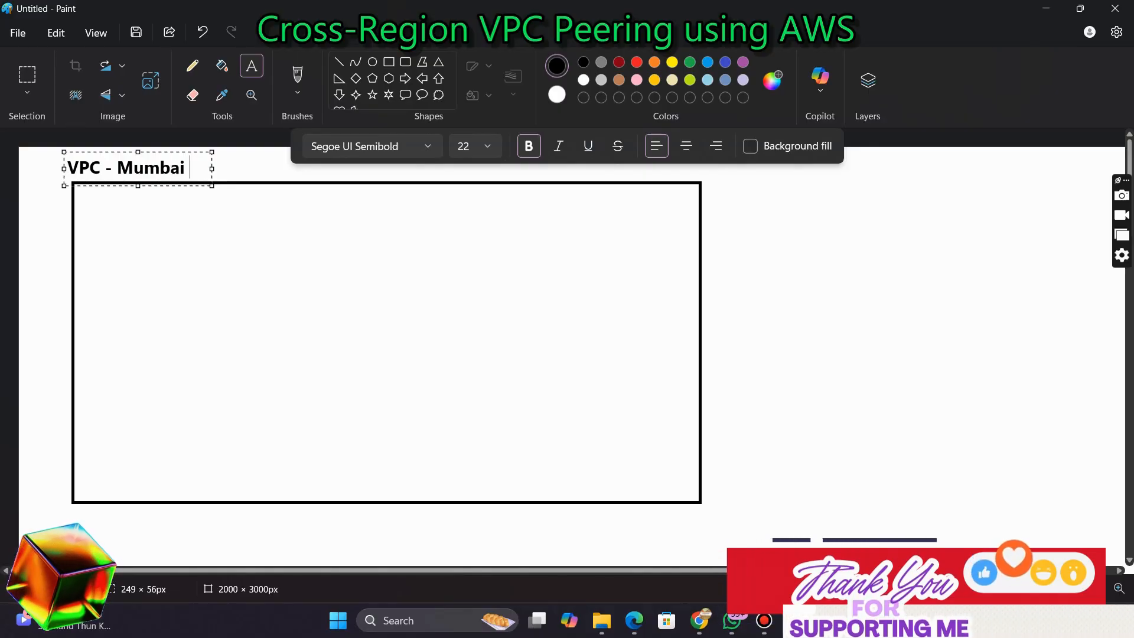
left_click_drag(211, 185, 368, 203)
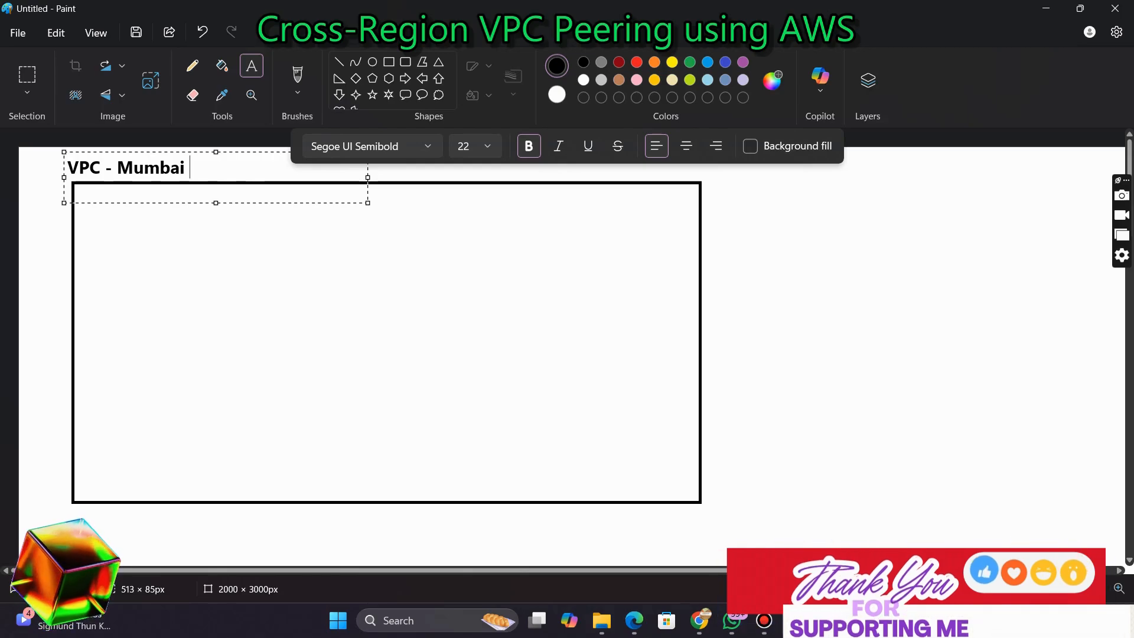
type("0.0.")
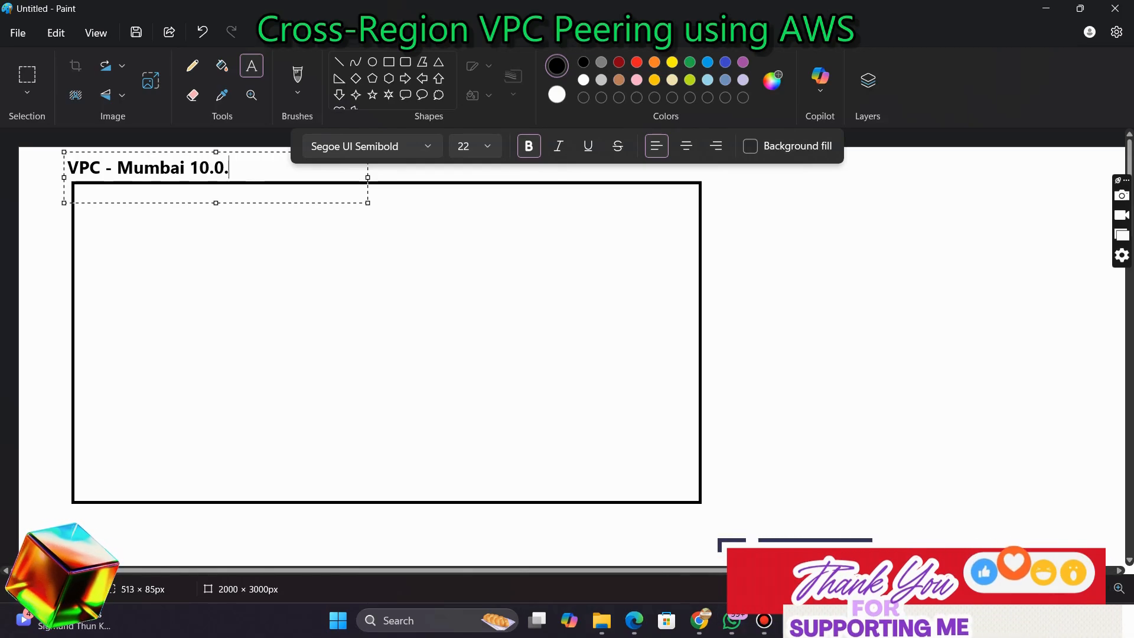
type("0/16")
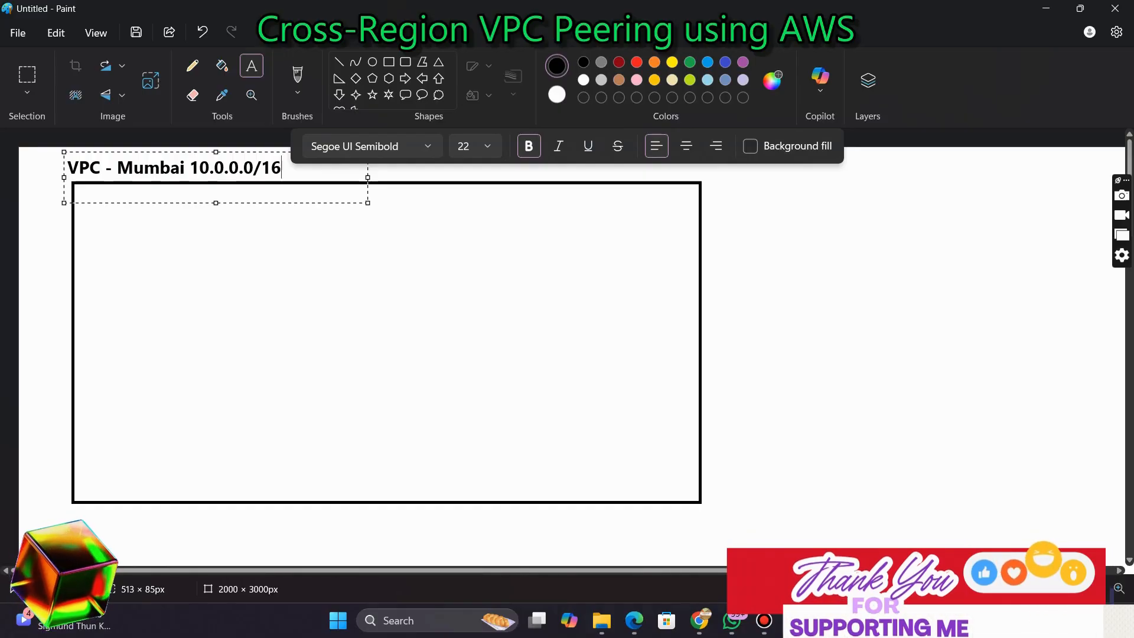
left_click(18, 146)
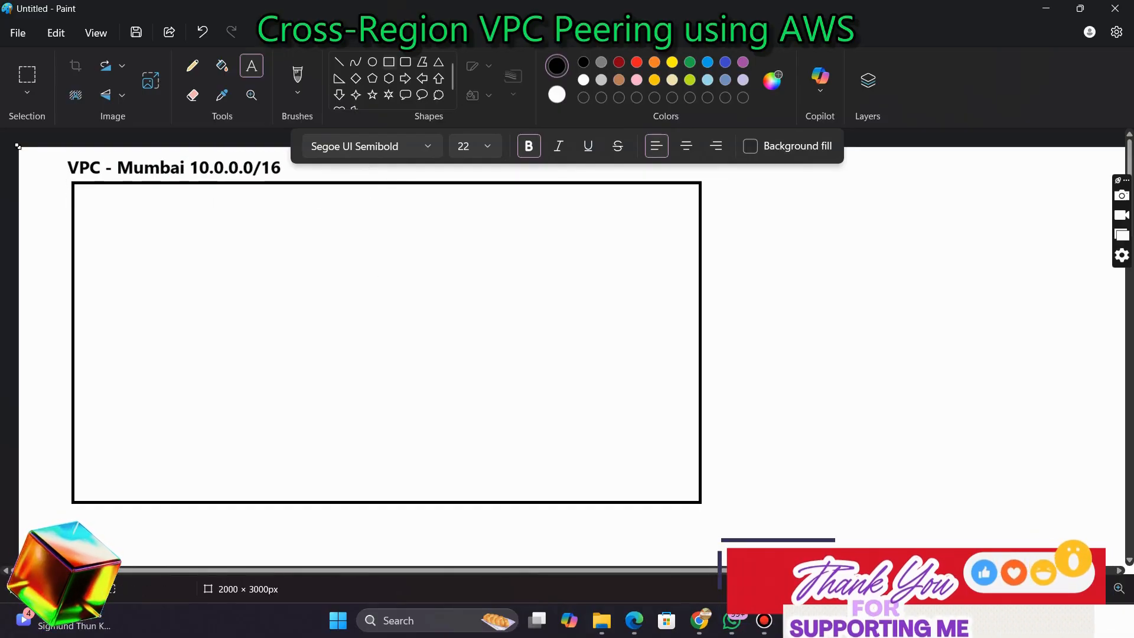
Draw two wide rectangles stacked inside the VPC box to represent the subnets
left_click(389, 62)
mouse_move(99, 211)
left_mouse_down()
mouse_move(593, 296)
mouse_move(653, 299)
mouse_move(656, 279)
mouse_move(661, 297)
left_mouse_up()
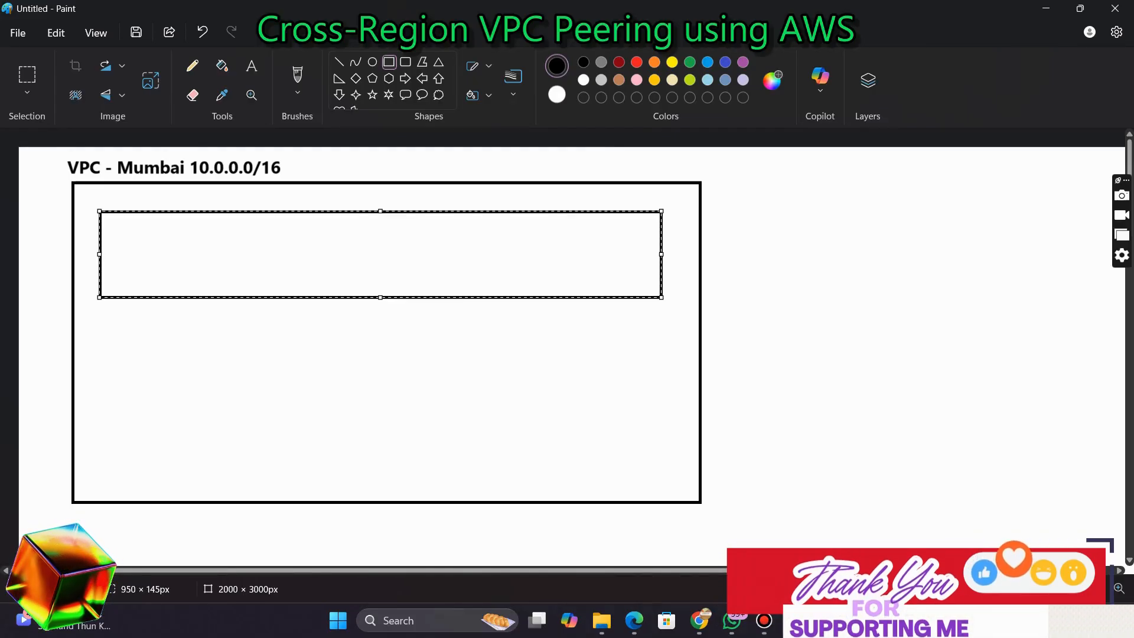
left_click_drag(380, 254, 380, 275)
left_click_drag(99, 376, 662, 461)
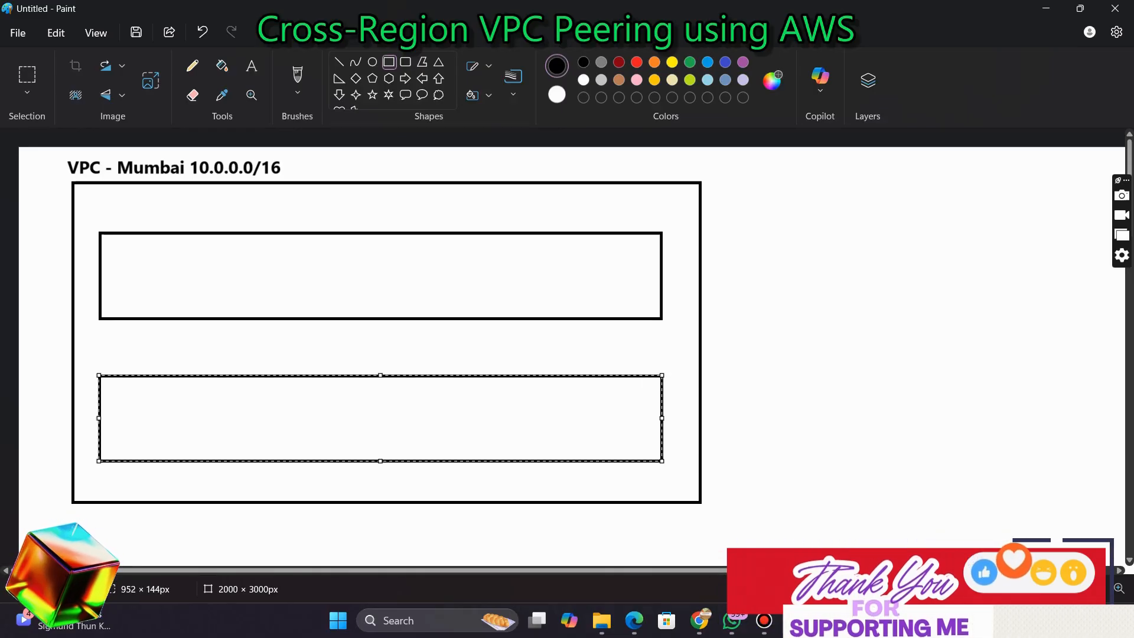
Label the upper inner rectangle 'public subnet 10.0.1.0/24'
left_click(252, 66)
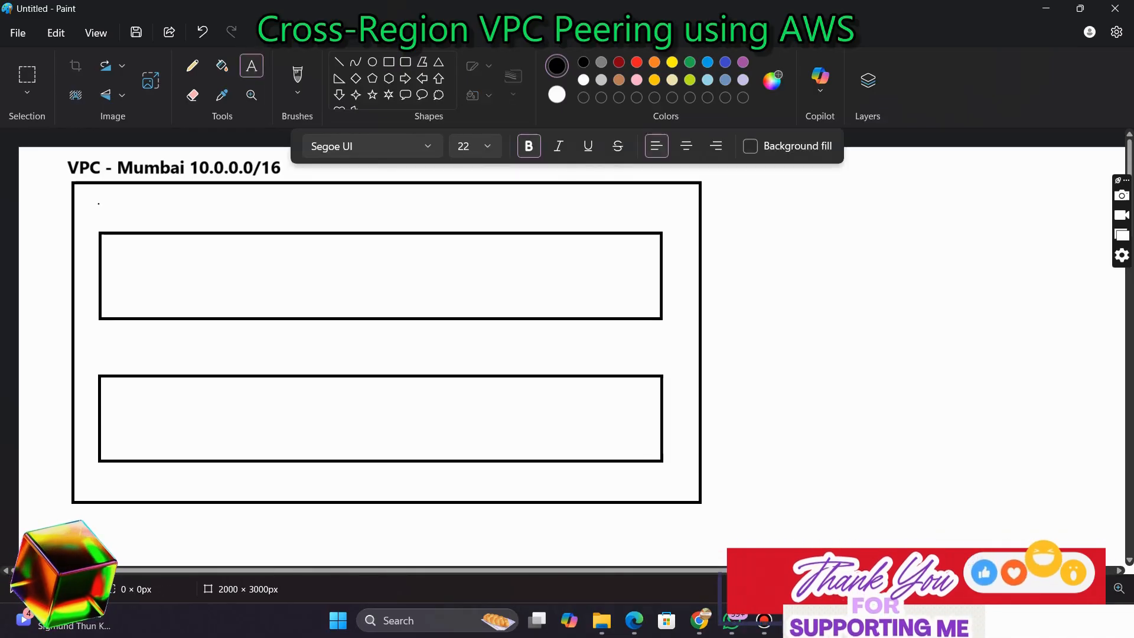
left_click_drag(98, 203, 238, 227)
type("pb")
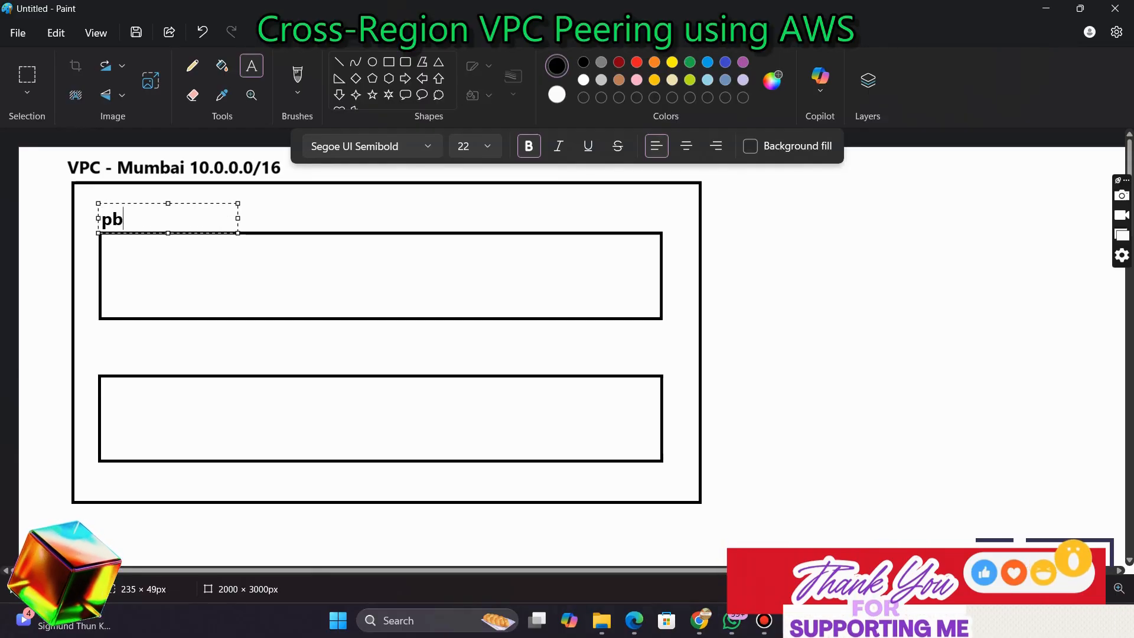
key("BackSpace")
type("ublic su")
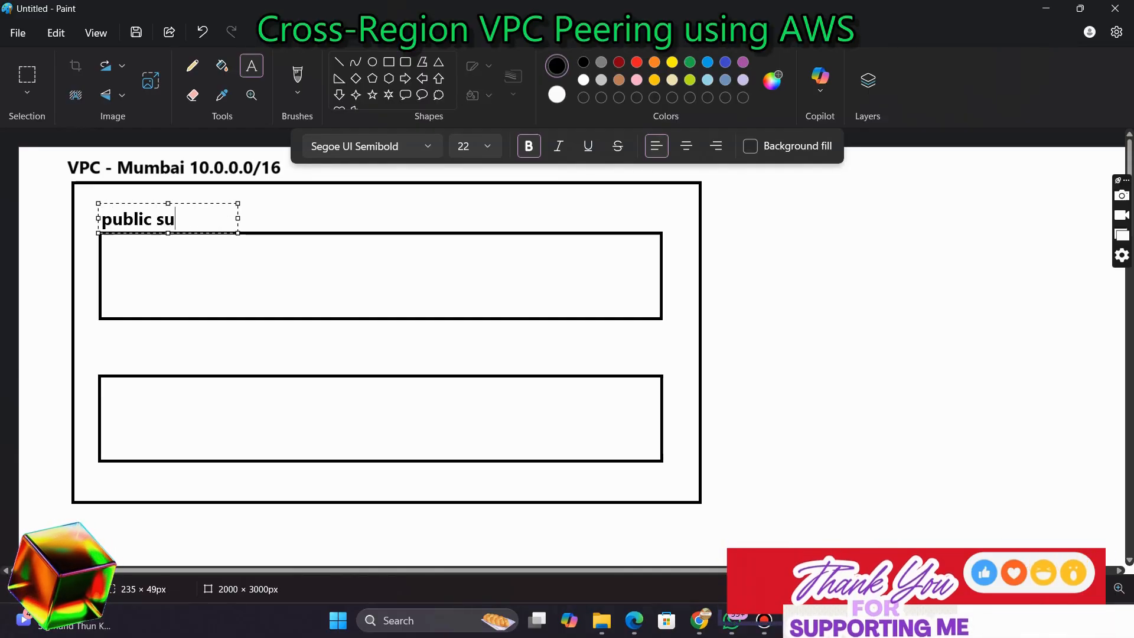
type("bnet")
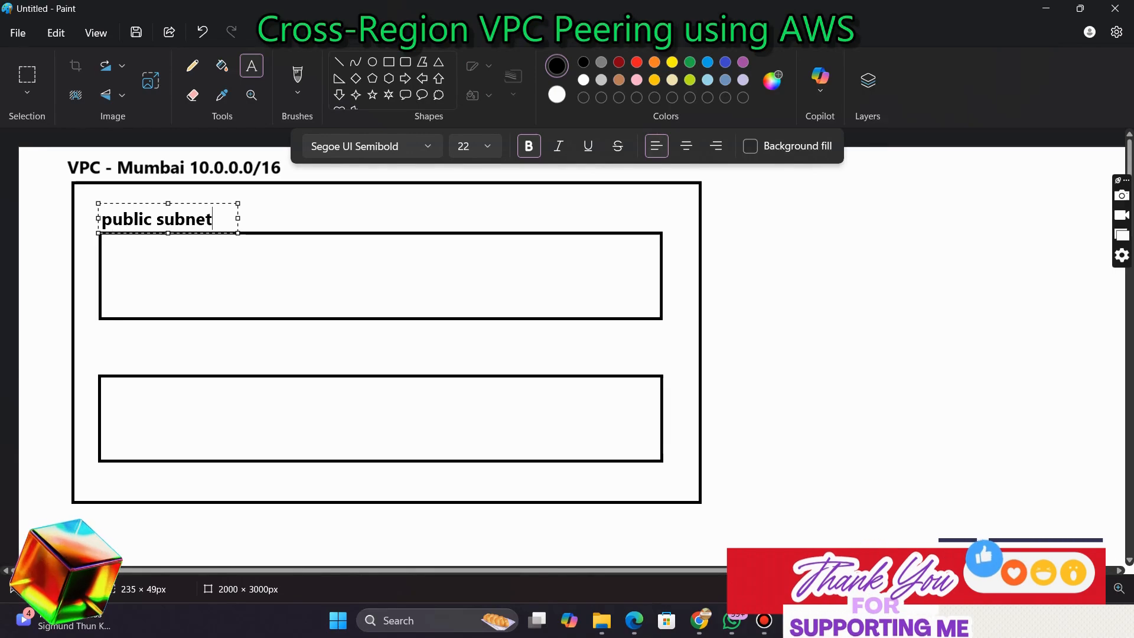
type("10.")
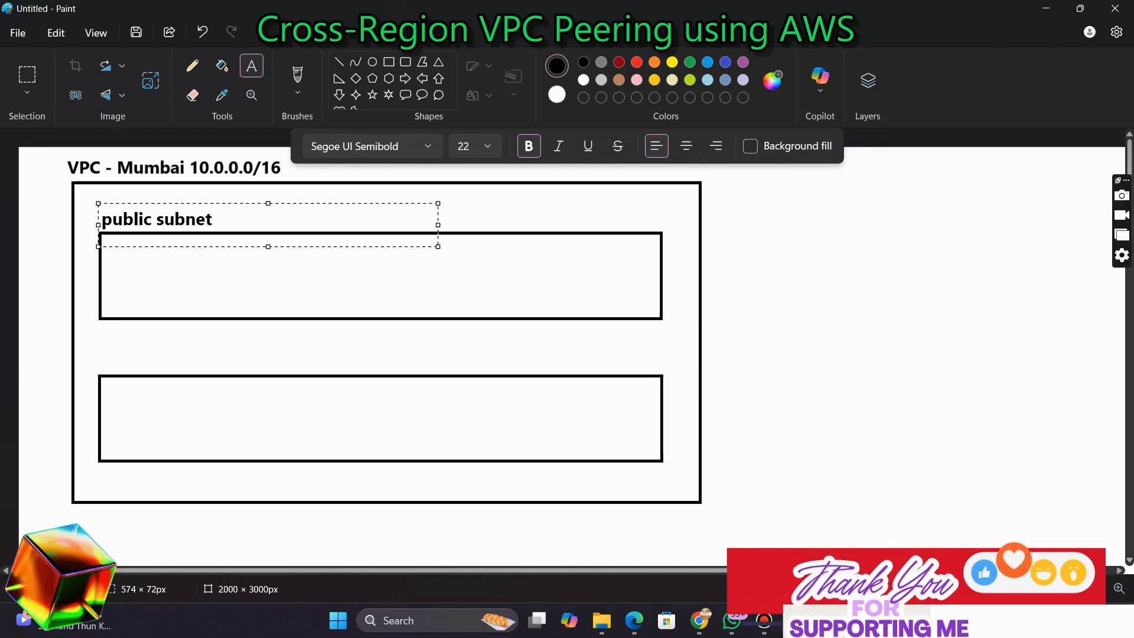
type("0")
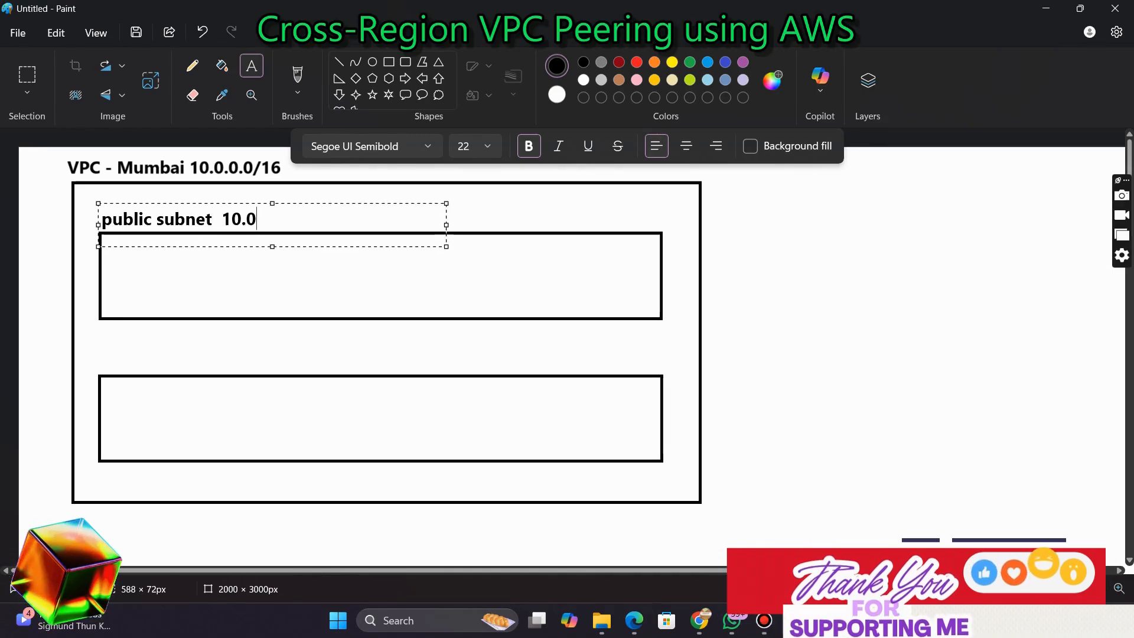
type(".1.0/24")
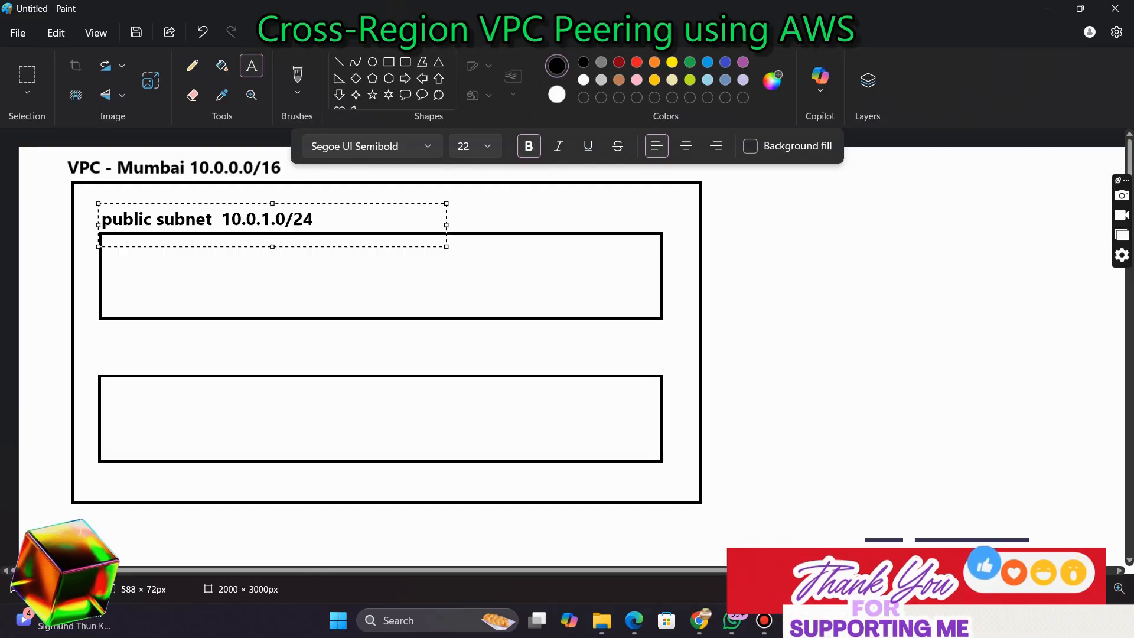
Duplicate the subnet label above the lower rectangle and change it to 'private subnet 10.0.2.0/24'
key("ctrl+a")
key("ctrl+c")
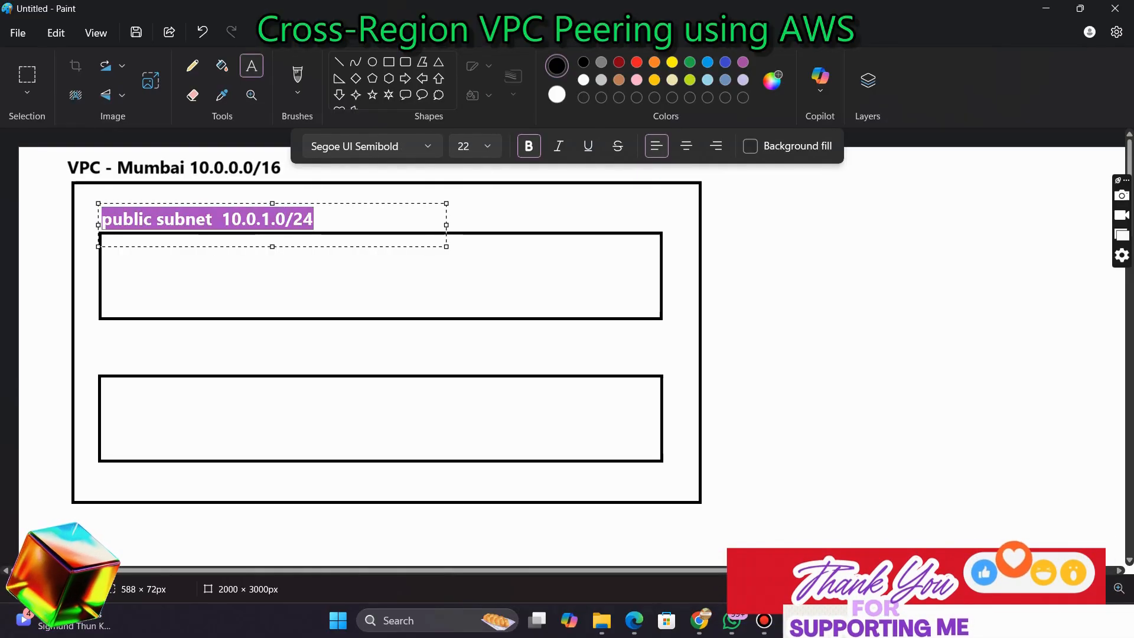
left_click(102, 341)
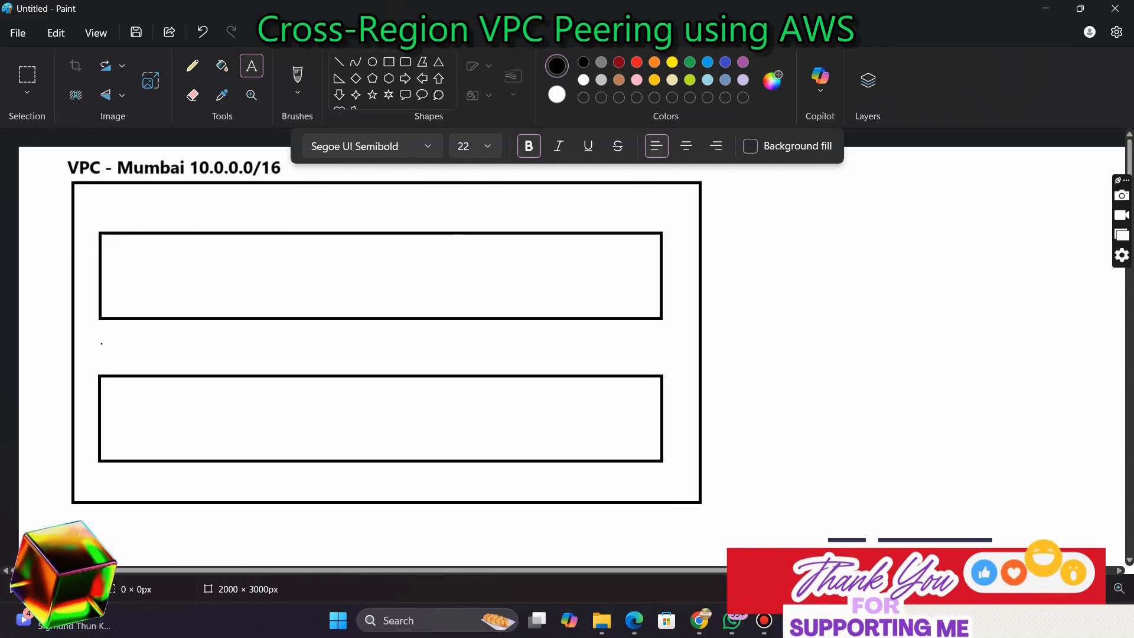
left_click_drag(102, 343, 358, 385)
key("ctrl+v")
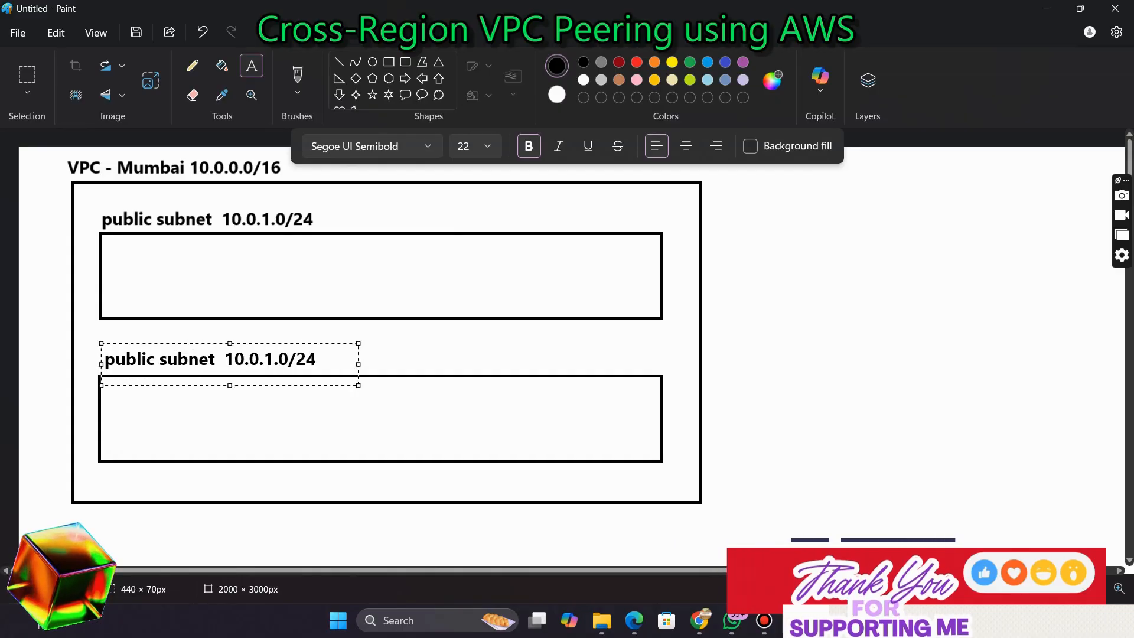
key("Left")
key("Left")
key("Left")
key("Left")
key("Left")
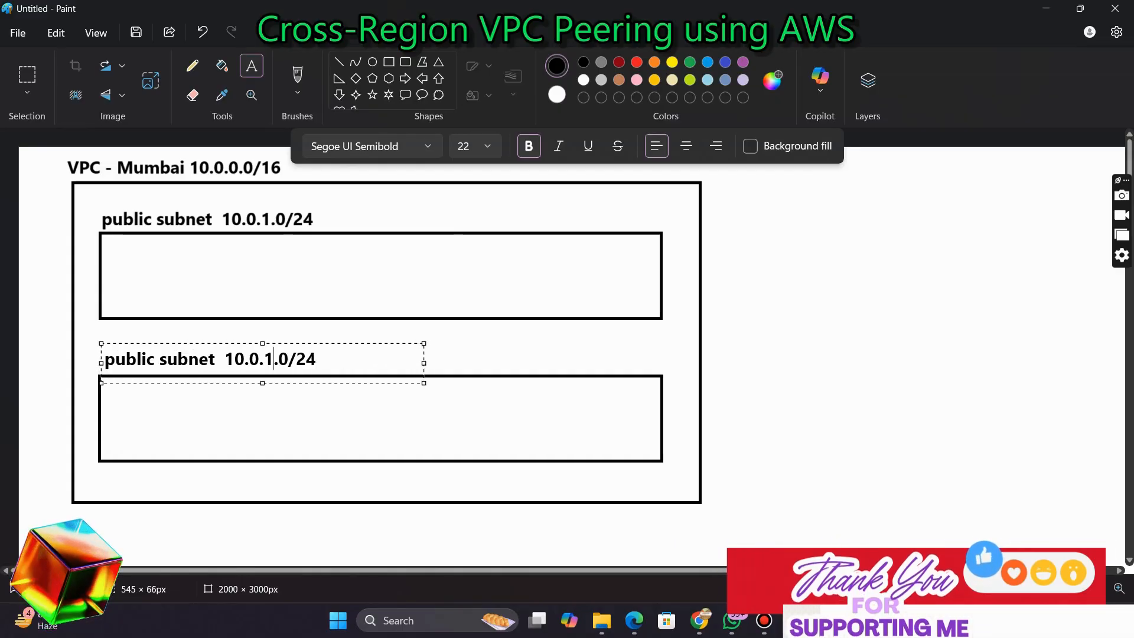
key("BackSpace")
type("2")
key("Left")
key("Left")
key("Left")
key("Left")
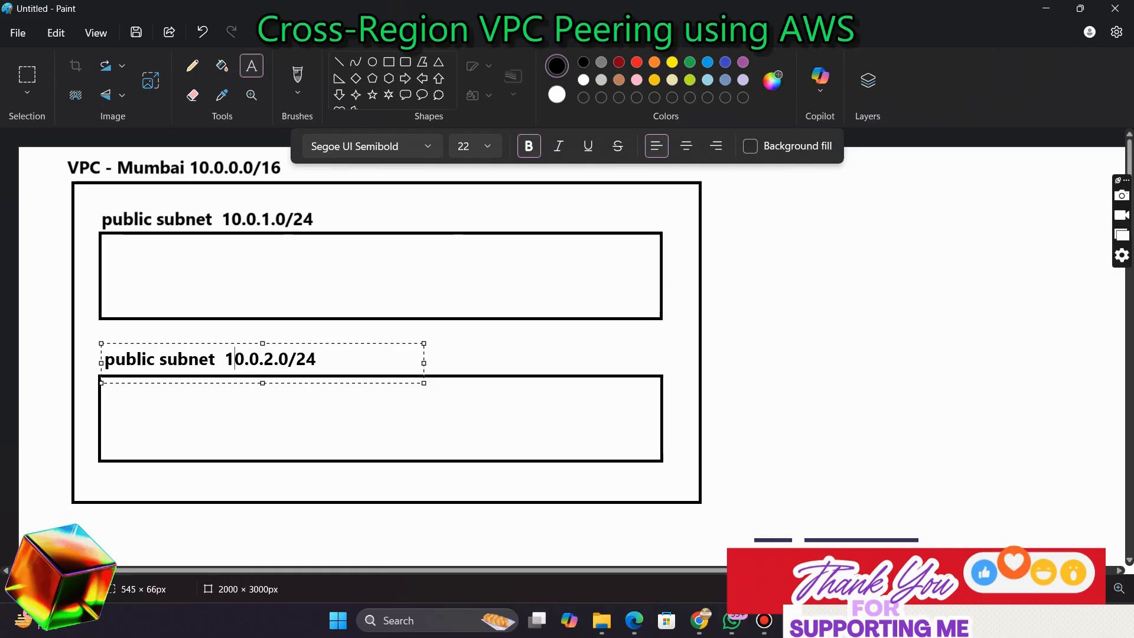
key("BackSpace")
key("BackSpace")
key("BackSpace")
key("BackSpace")
key("BackSpace")
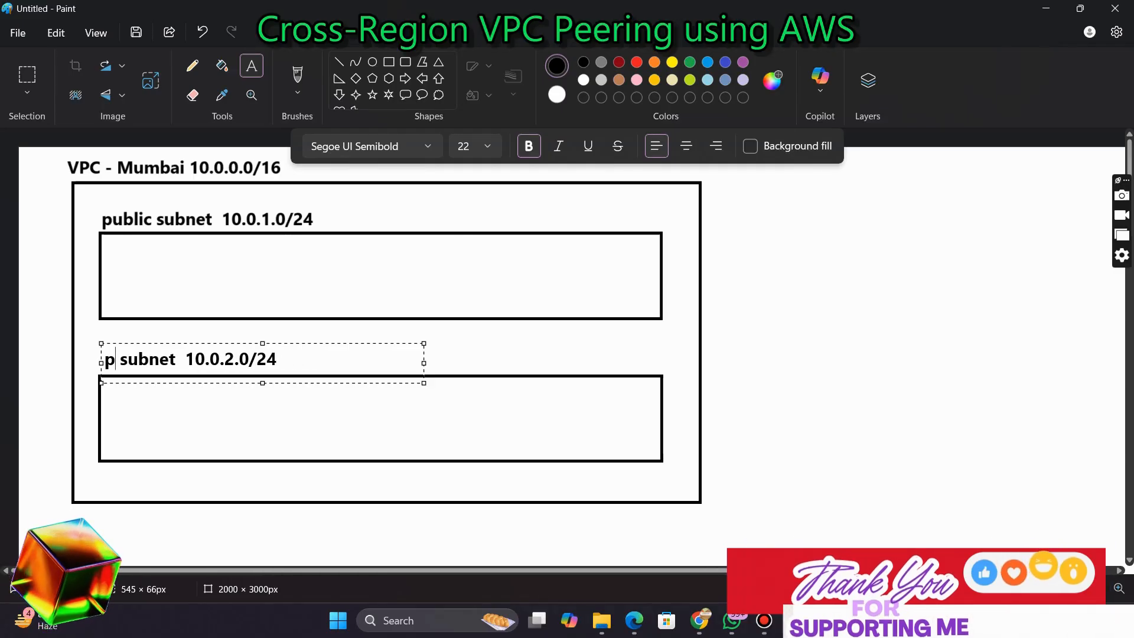
type("rivate")
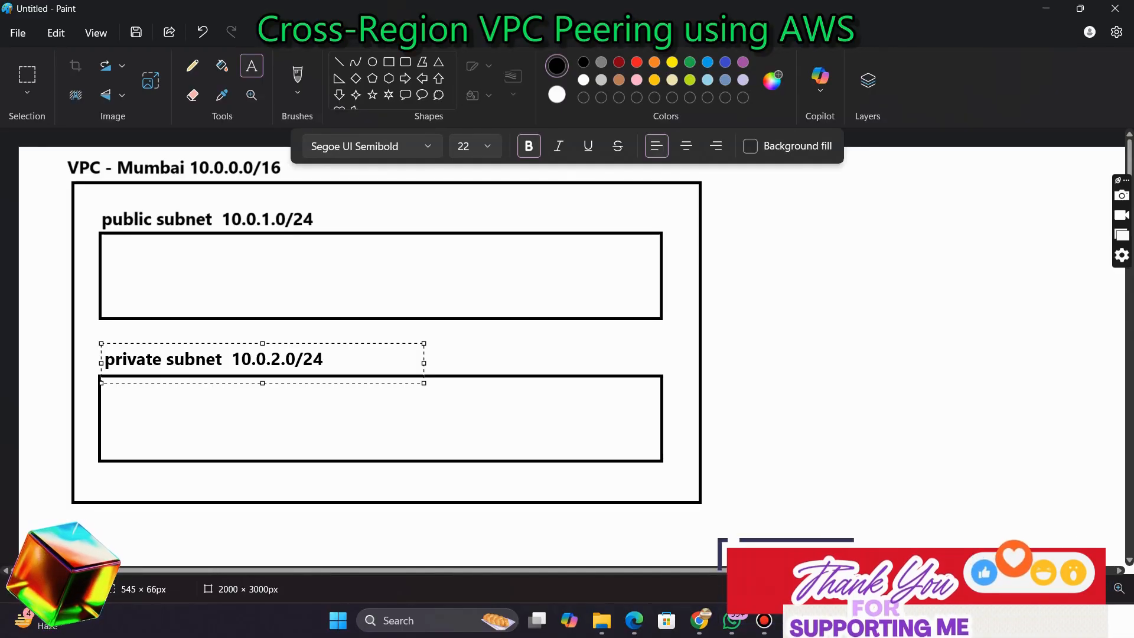
left_click(17, 146)
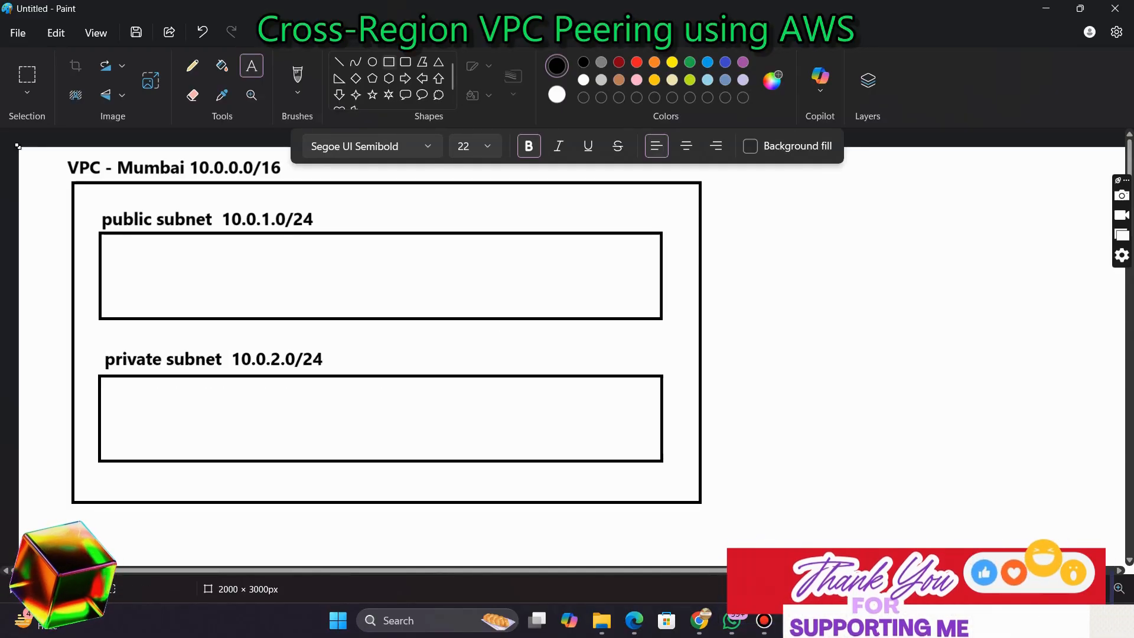
Draw a small square inside each subnet rectangle to represent the instances
left_click(389, 62)
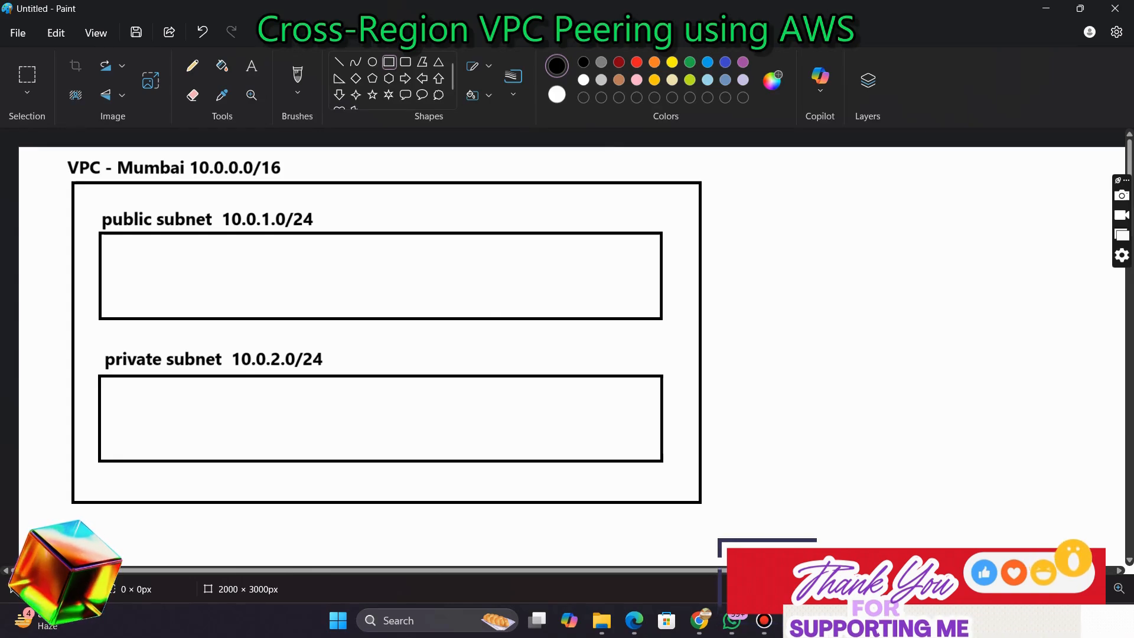
left_click_drag(141, 244, 197, 305)
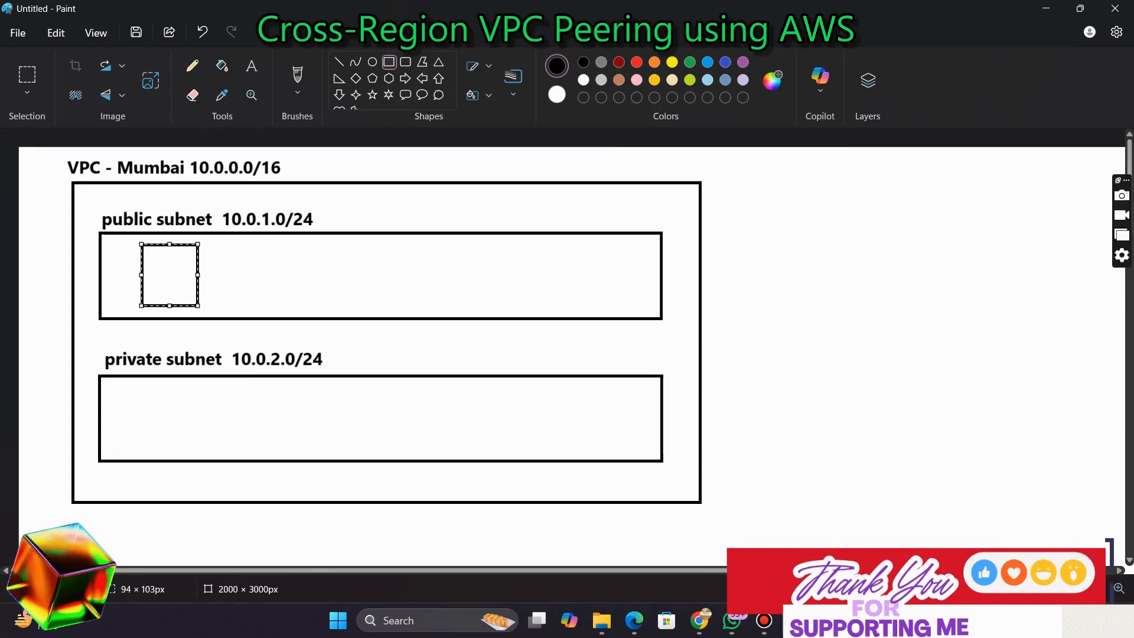
mouse_move(138, 387)
left_mouse_down()
mouse_move(171, 448)
mouse_move(194, 450)
left_mouse_up()
left_click(260, 422)
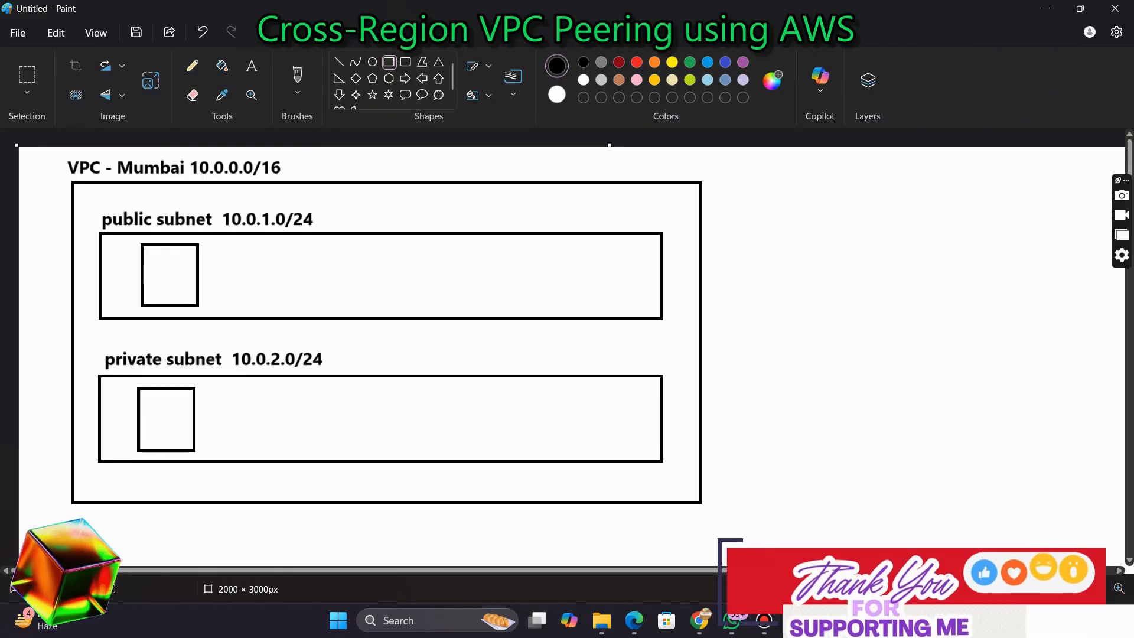
Label the square in the public subnet 'webapp', placing the text beside it
left_click(251, 65)
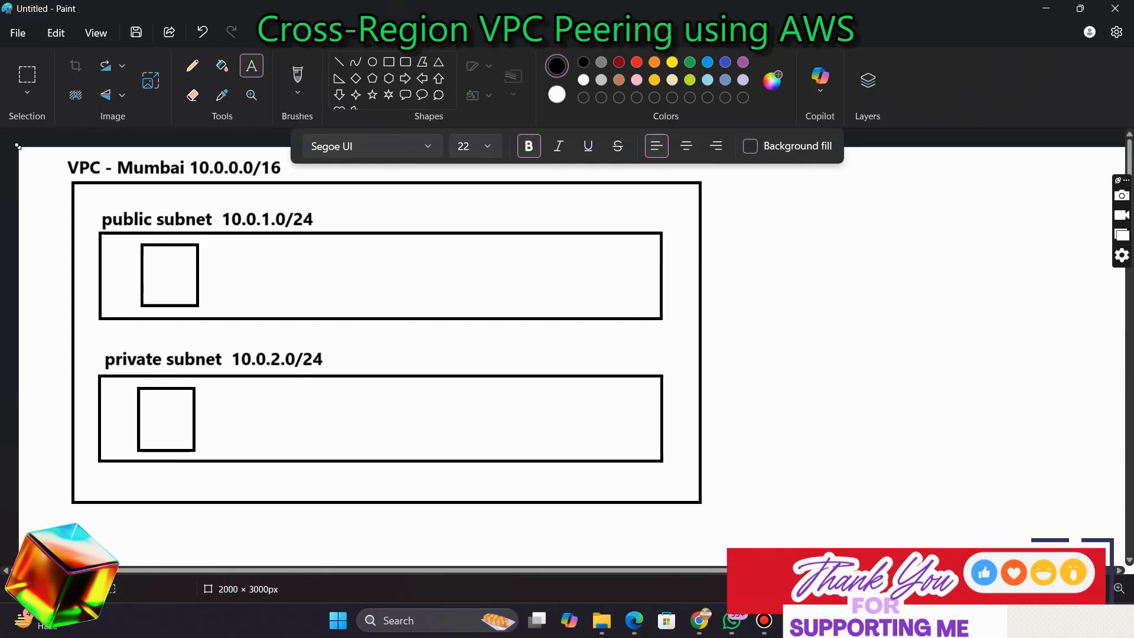
left_click(153, 283)
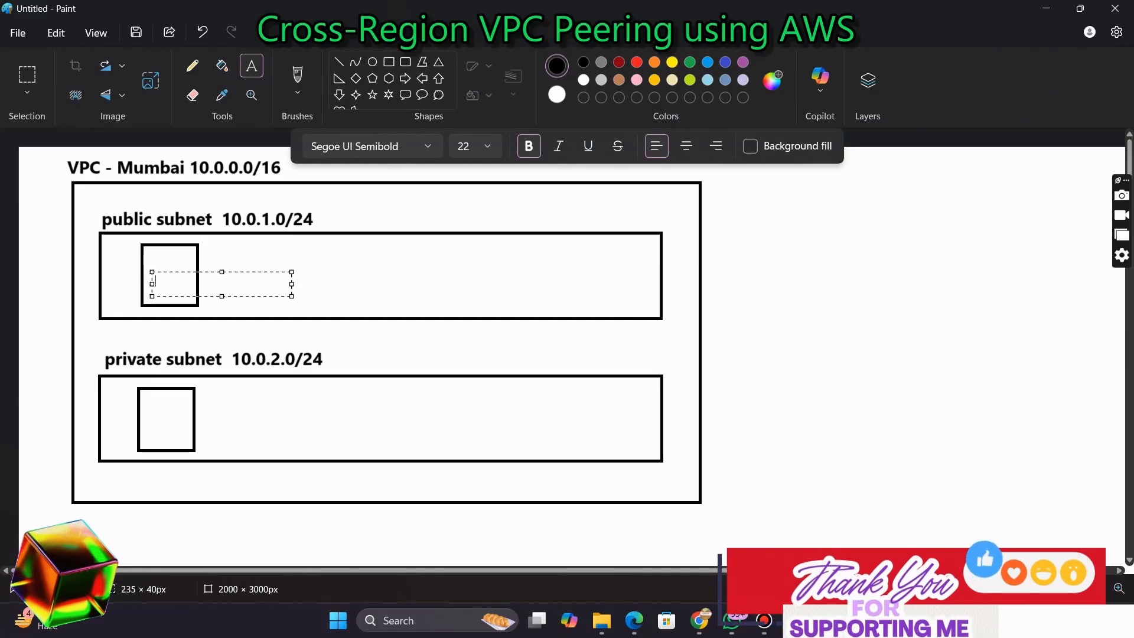
type("webapp")
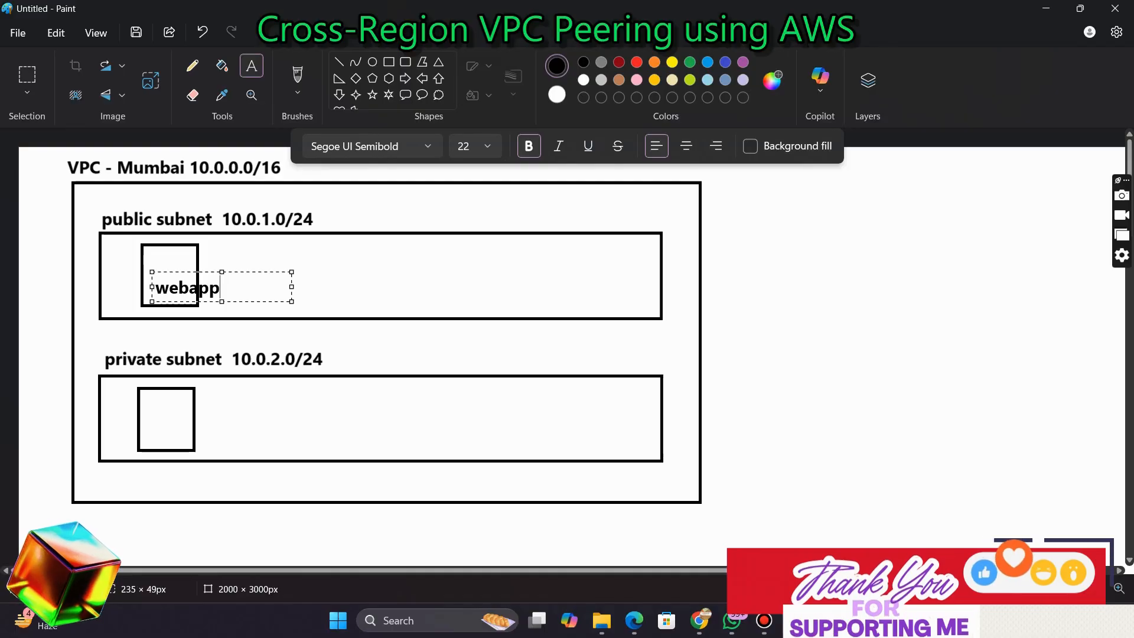
left_click_drag(186, 302, 238, 275)
Label the square in the private subnet 'database'
left_click(278, 299)
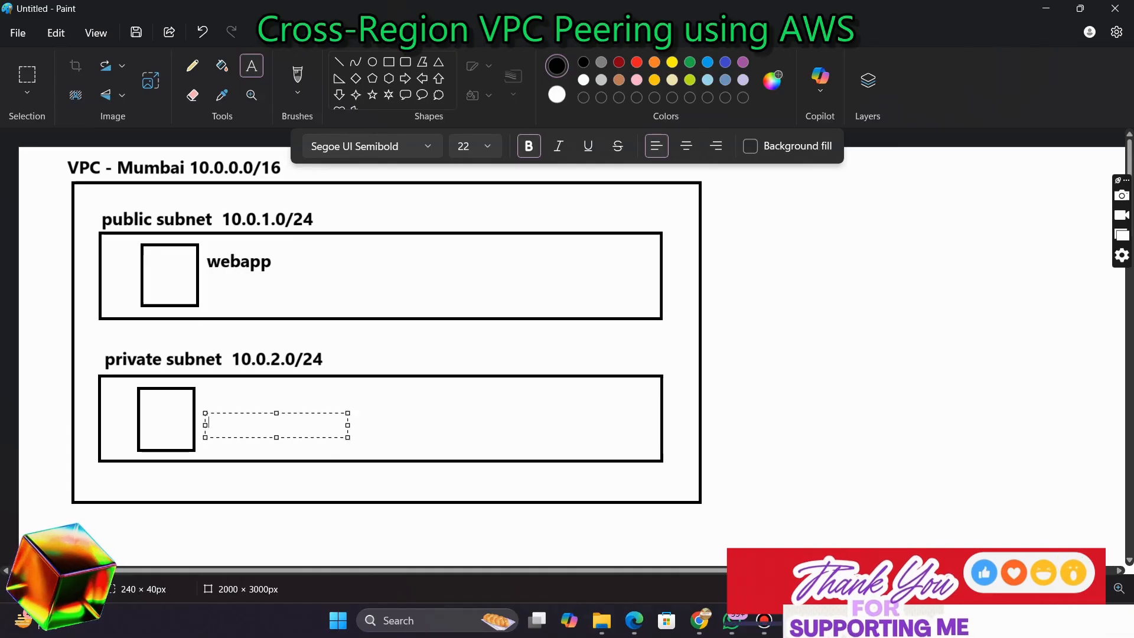
type("dat")
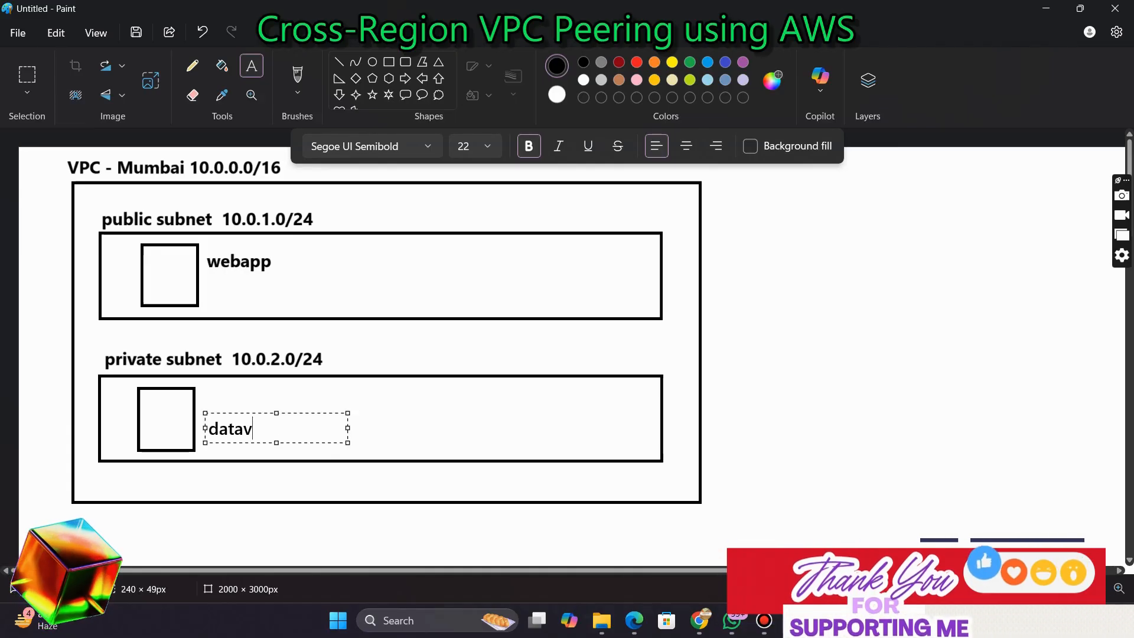
type("abase")
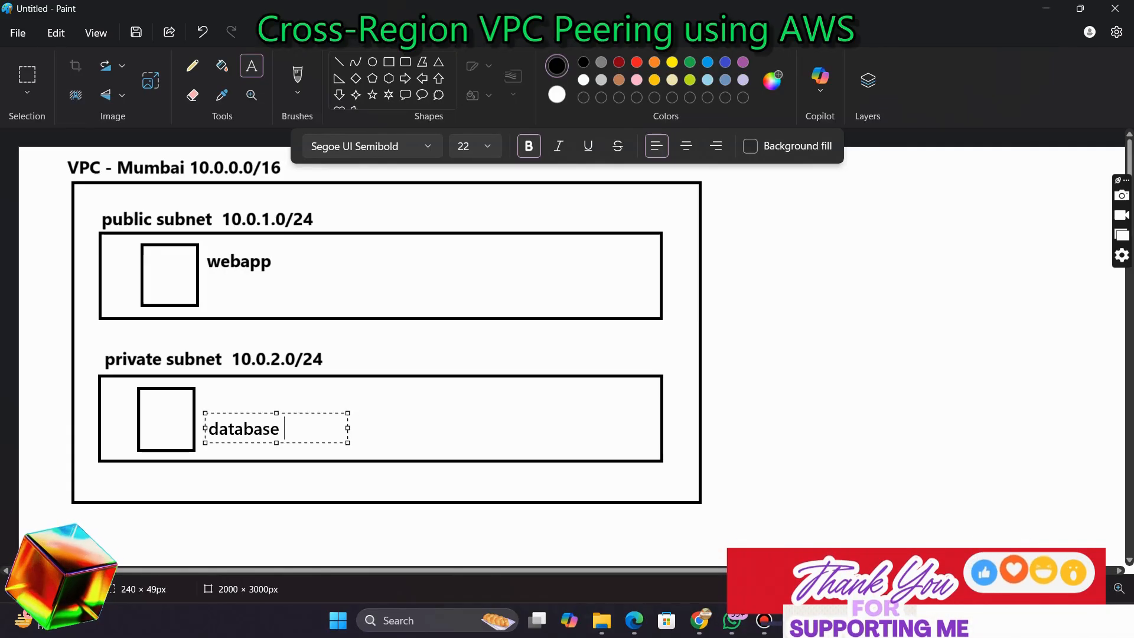
key("ctrl+a")
left_click(375, 408)
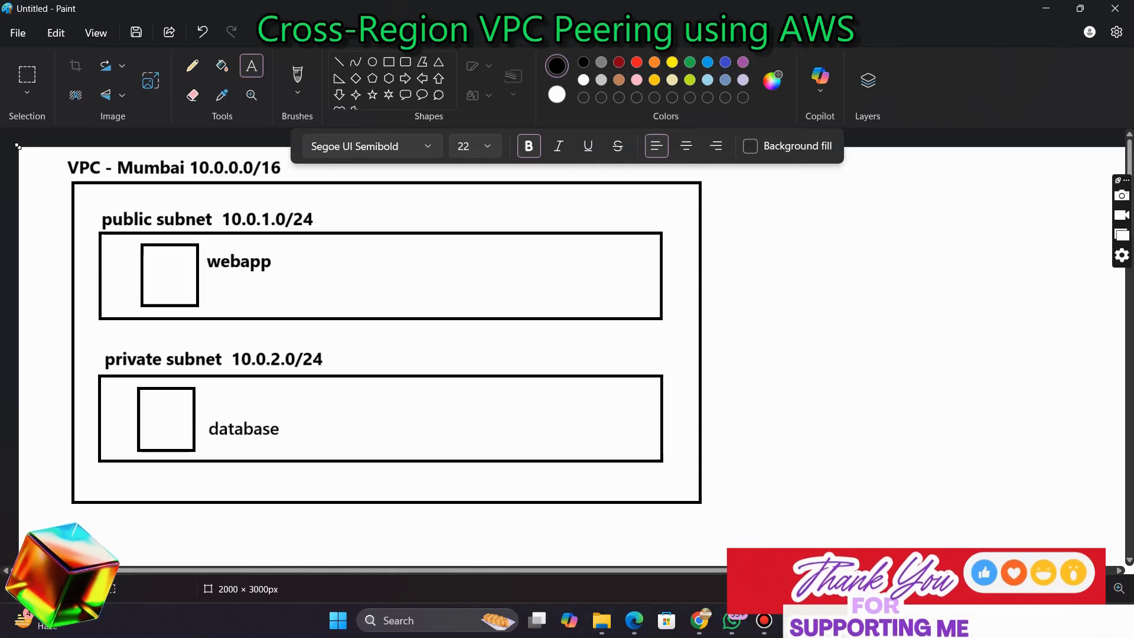
Add the label 'instance 1' beneath webapp in the public subnet
left_click(210, 291)
type("instance ")
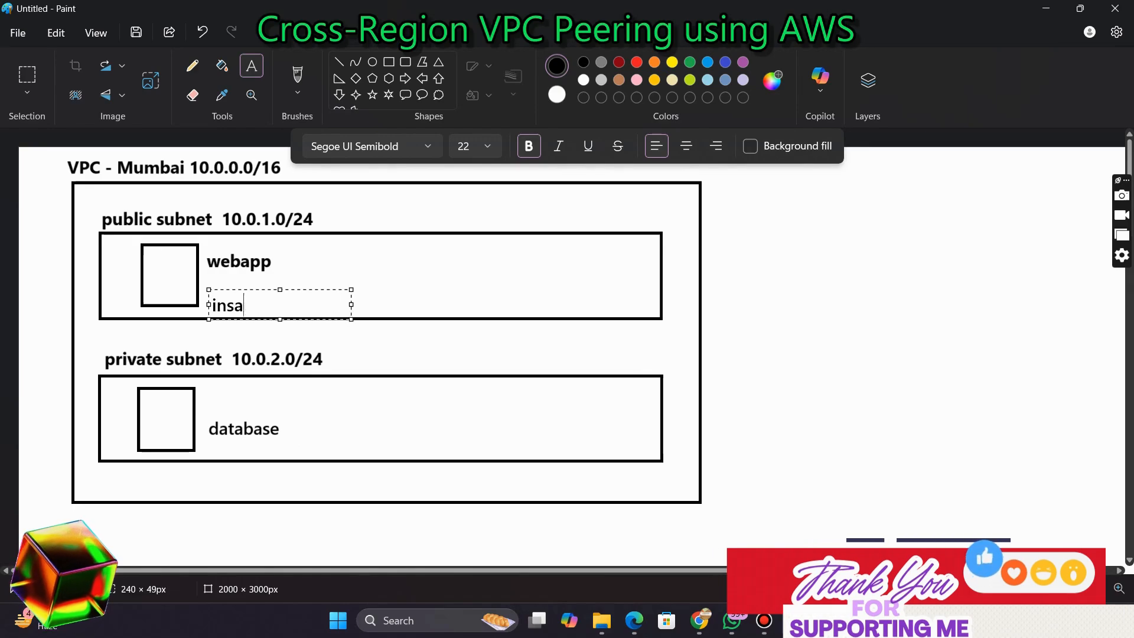
type("1")
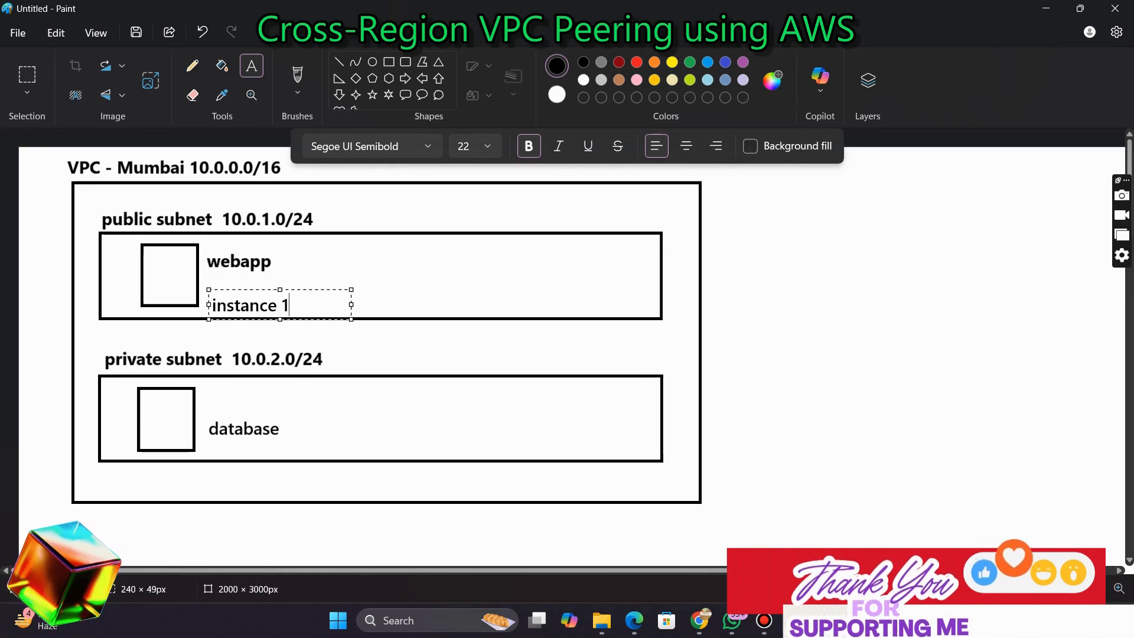
key("ctrl+a")
key("ctrl+c")
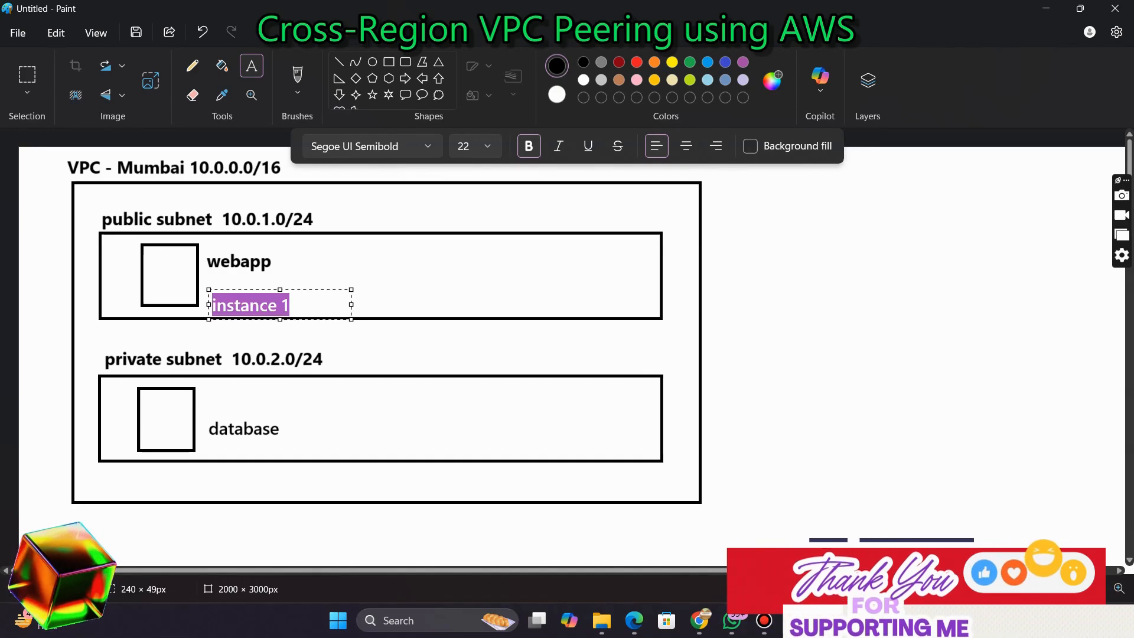
Add the label 'instance 2' above database in the private subnet
left_click(211, 397)
left_click(211, 399)
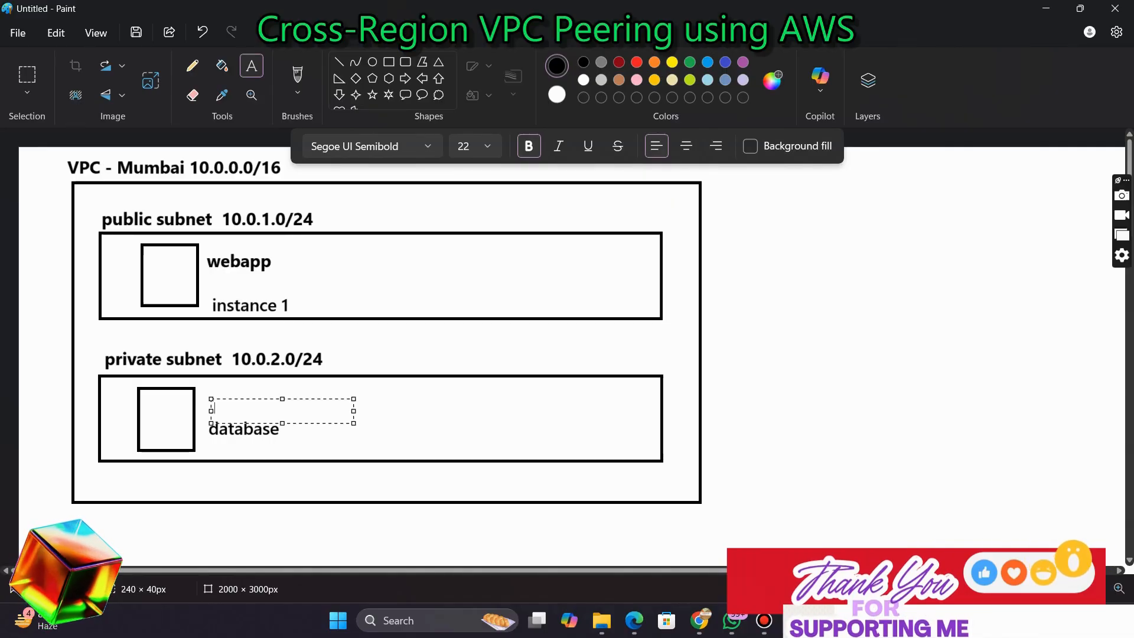
key("ctrl+v")
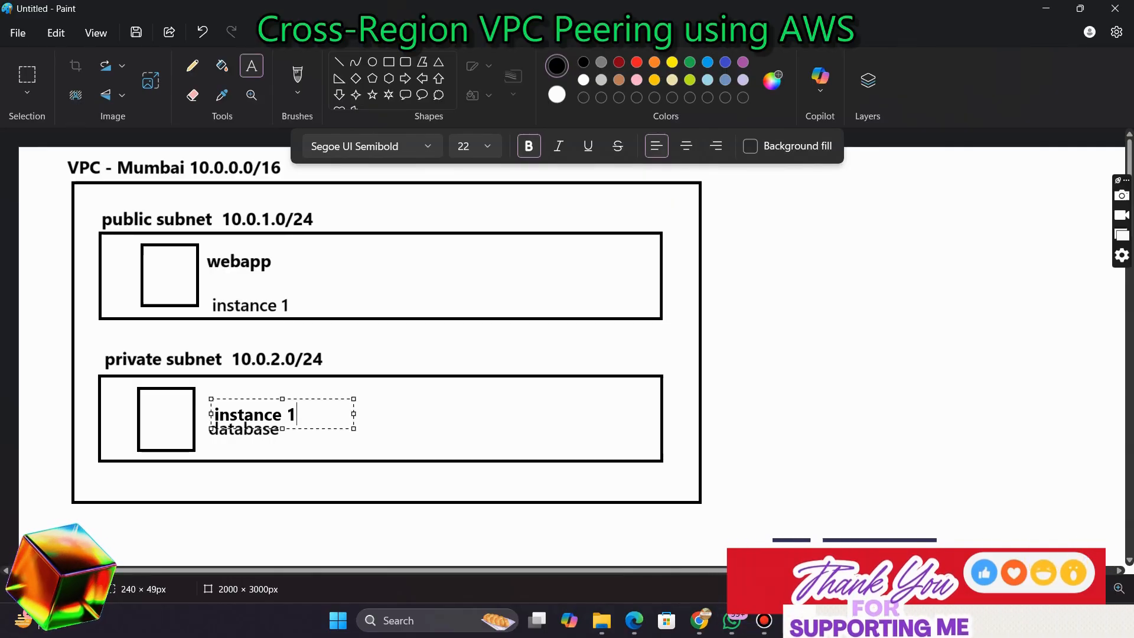
left_click_drag(248, 399, 249, 388)
key("BackSpace")
type("2")
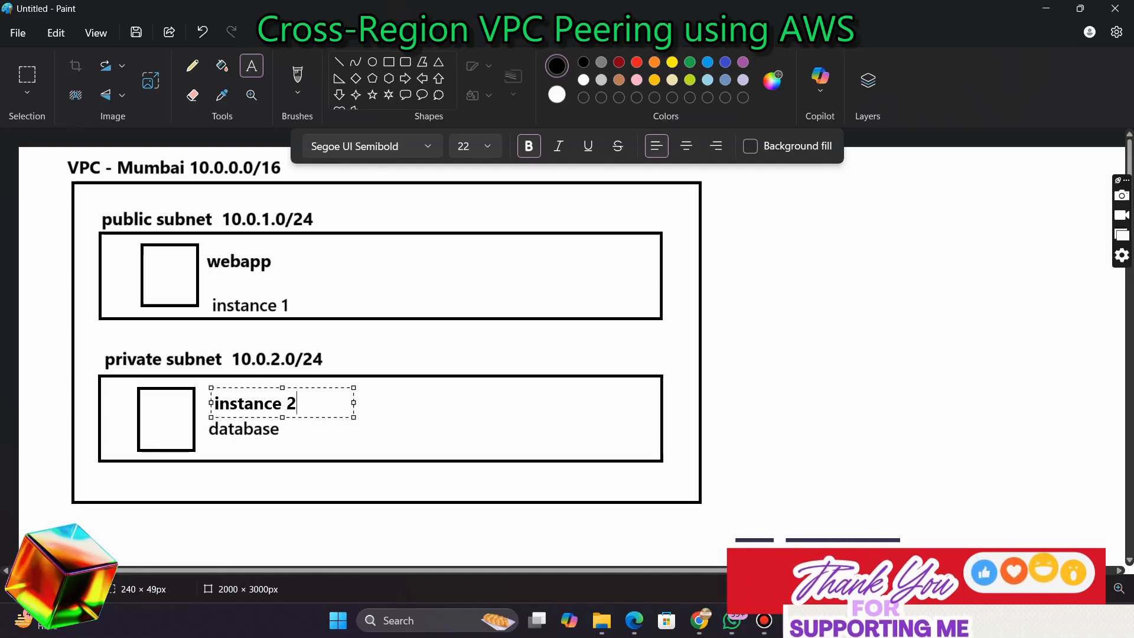
left_click(408, 421)
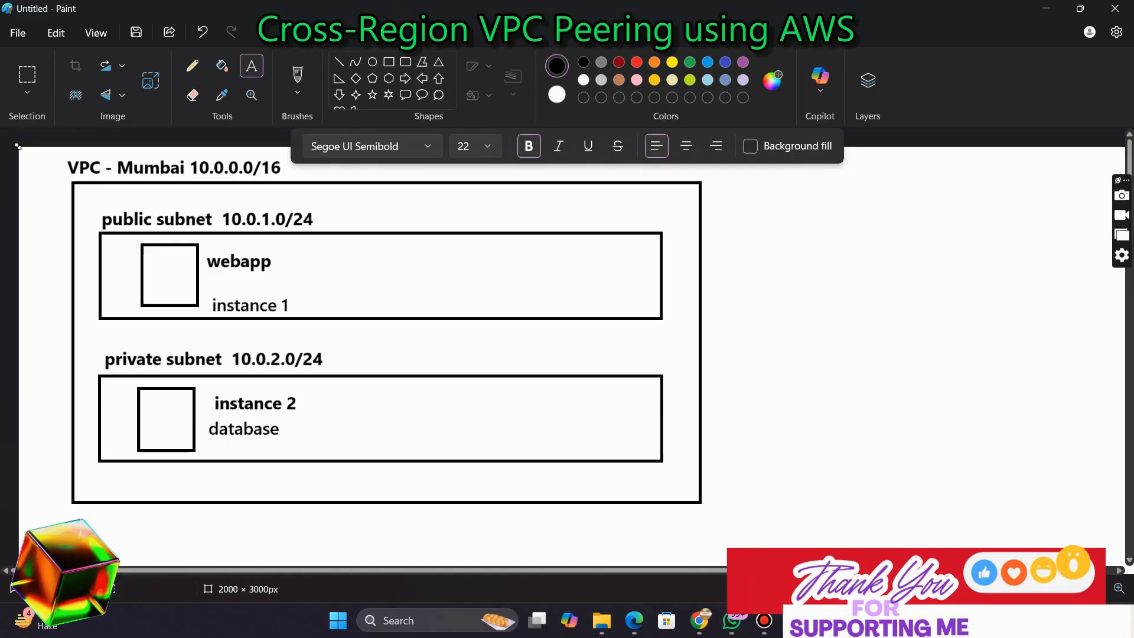
Draw a vertical line connecting the two instance squares
left_click(339, 61)
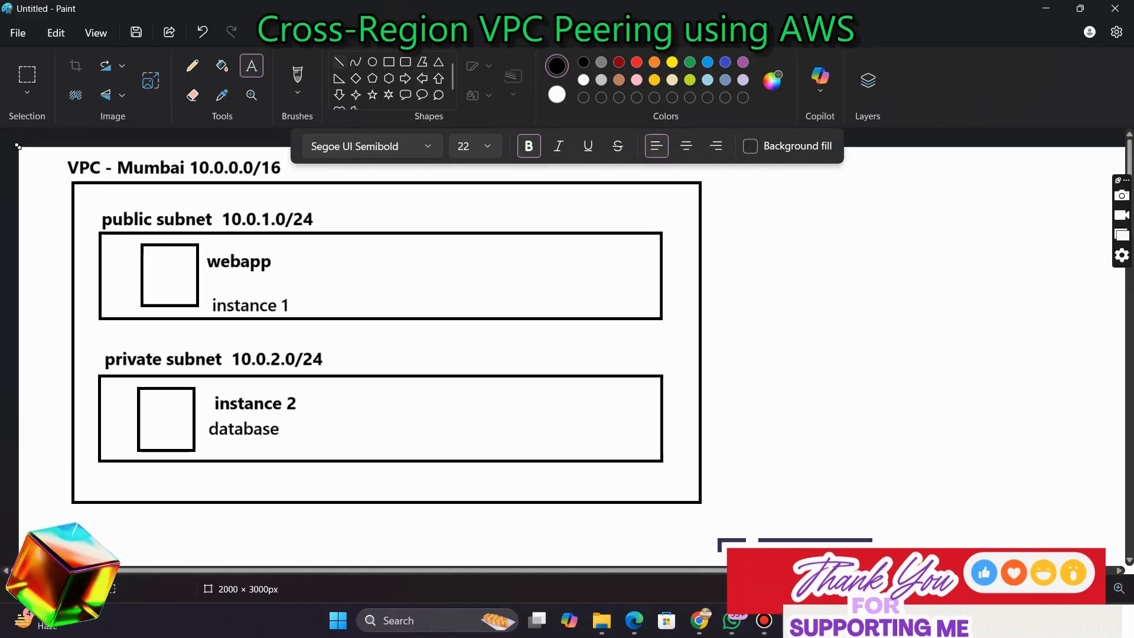
left_click_drag(167, 307, 167, 386)
left_click(252, 66)
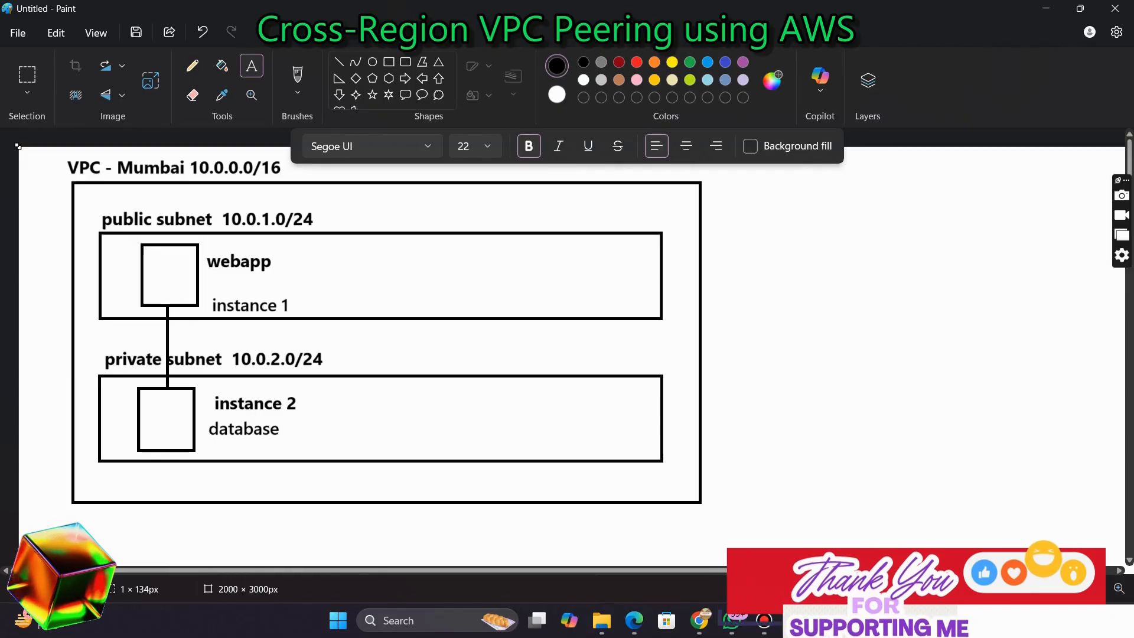
Draw a circle with a cross on the VPC box's left edge to represent the internet gateway
left_click(372, 62)
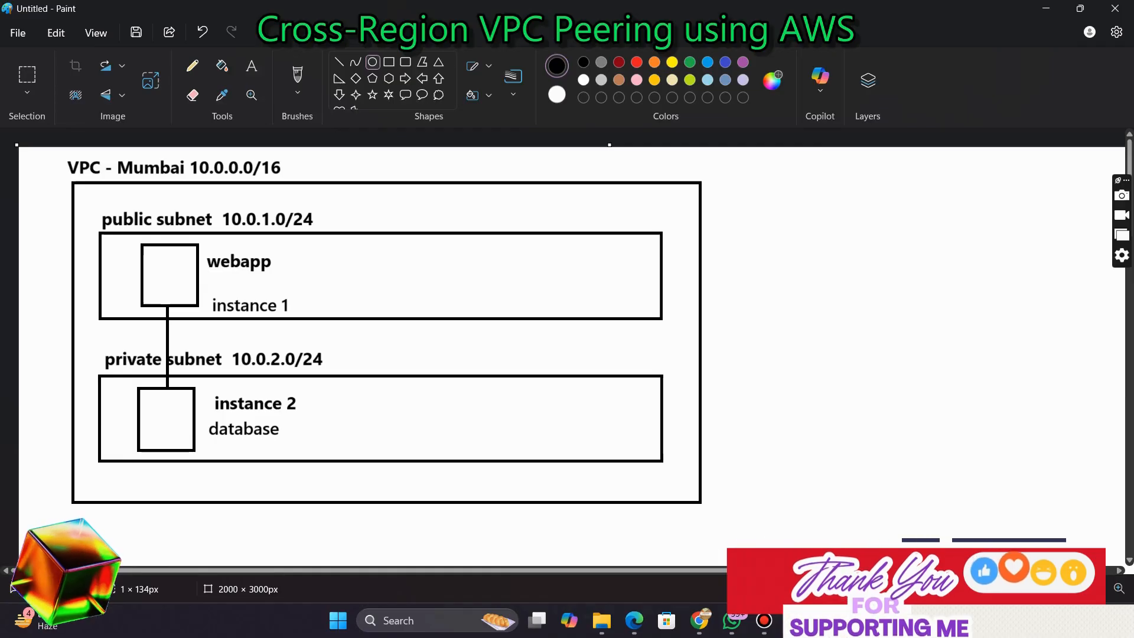
left_click_drag(57, 315, 91, 353)
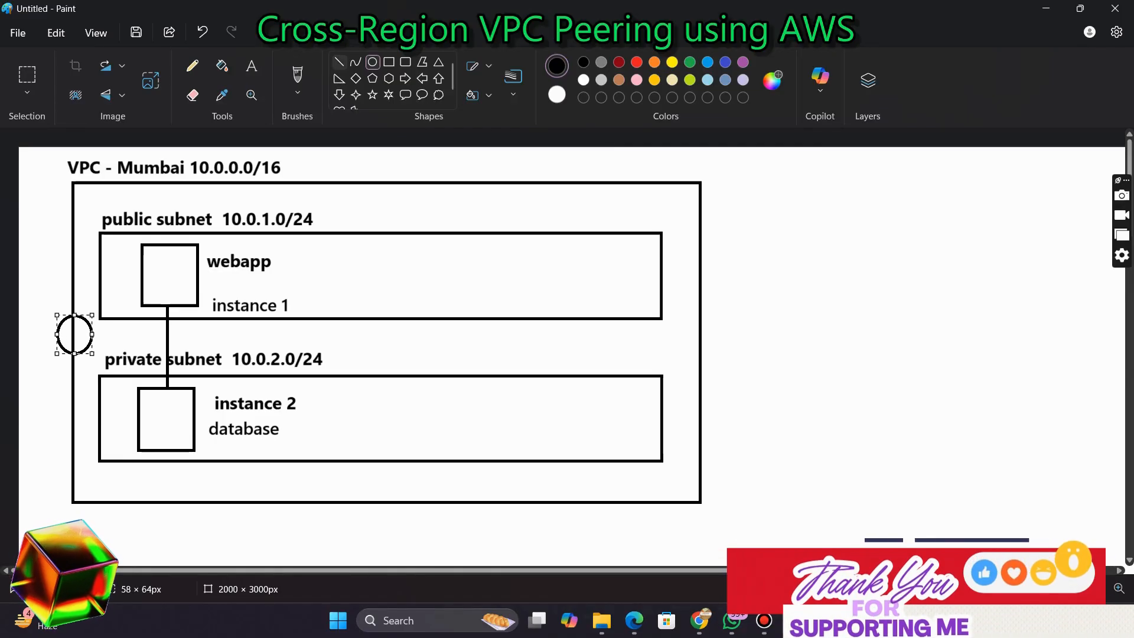
left_click(339, 62)
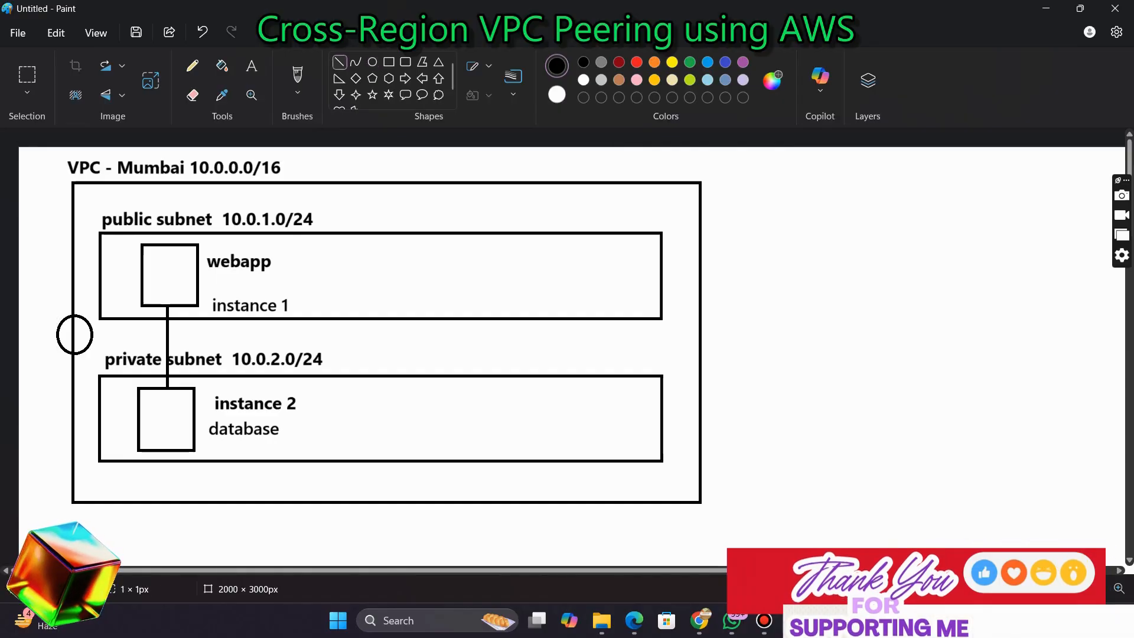
left_click_drag(77, 338, 84, 346)
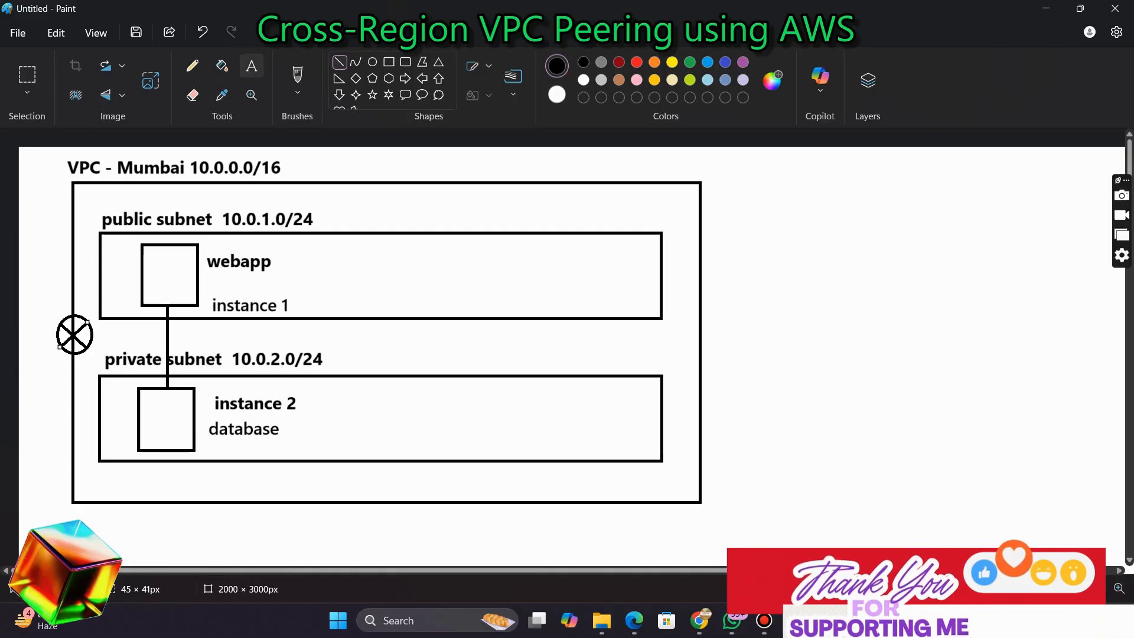
Label the gateway symbol 'igw'
left_click(252, 65)
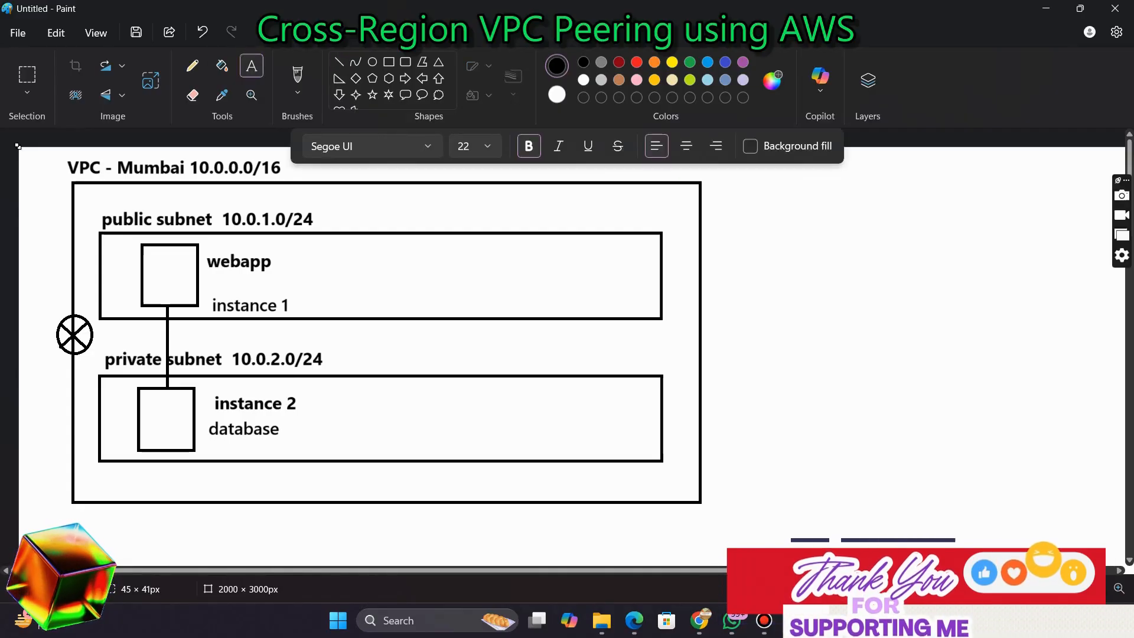
left_click_drag(23, 301, 163, 330)
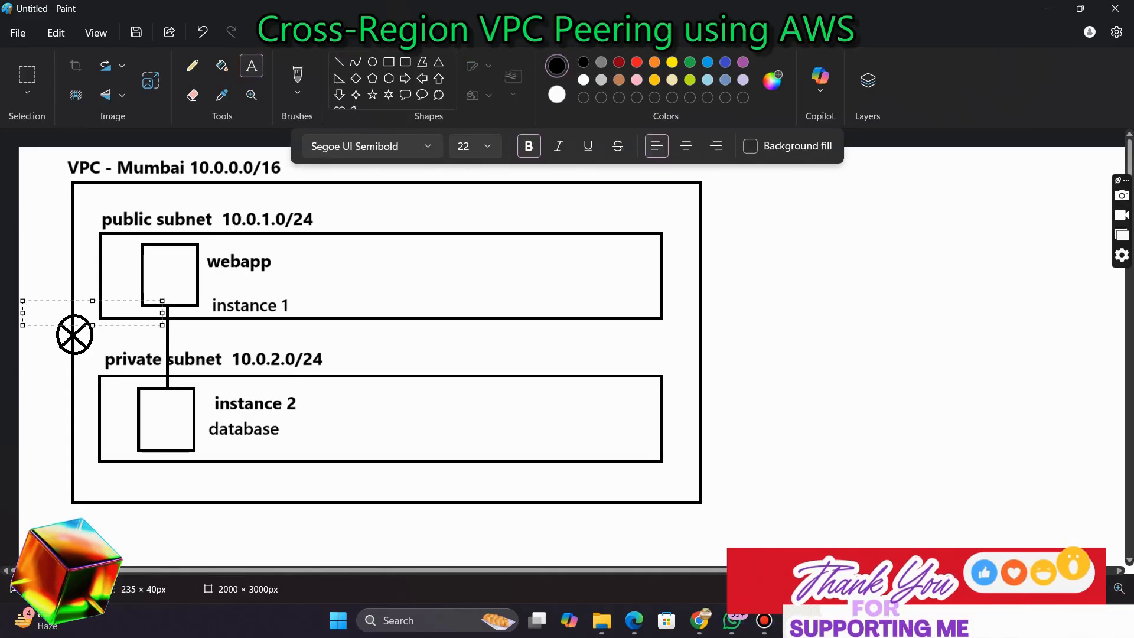
type("igw")
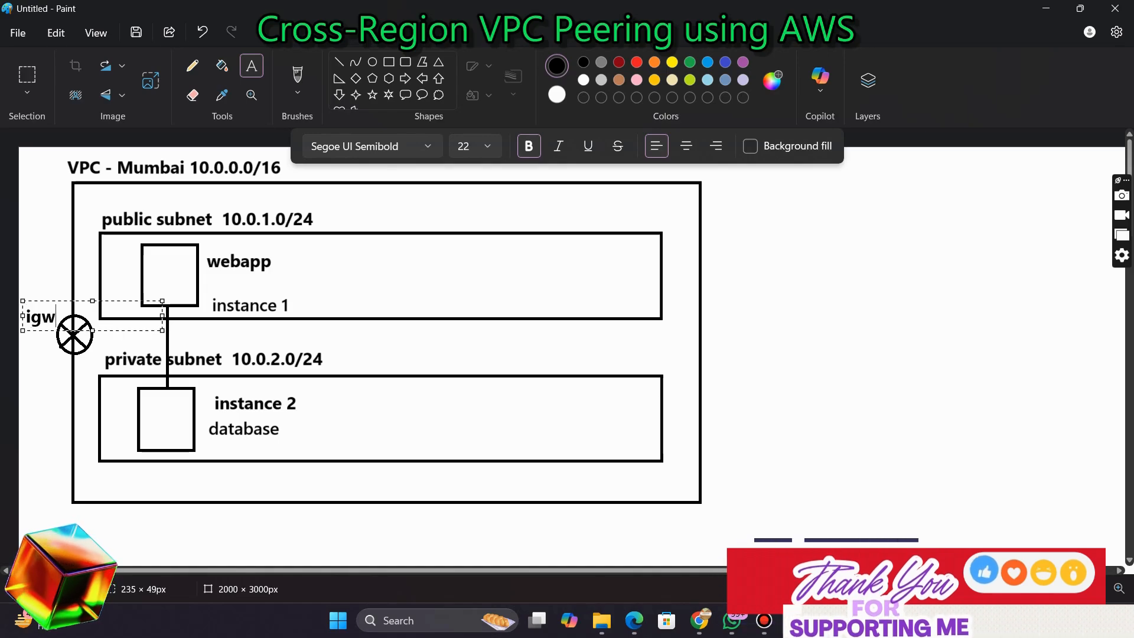
key("ctrl+a")
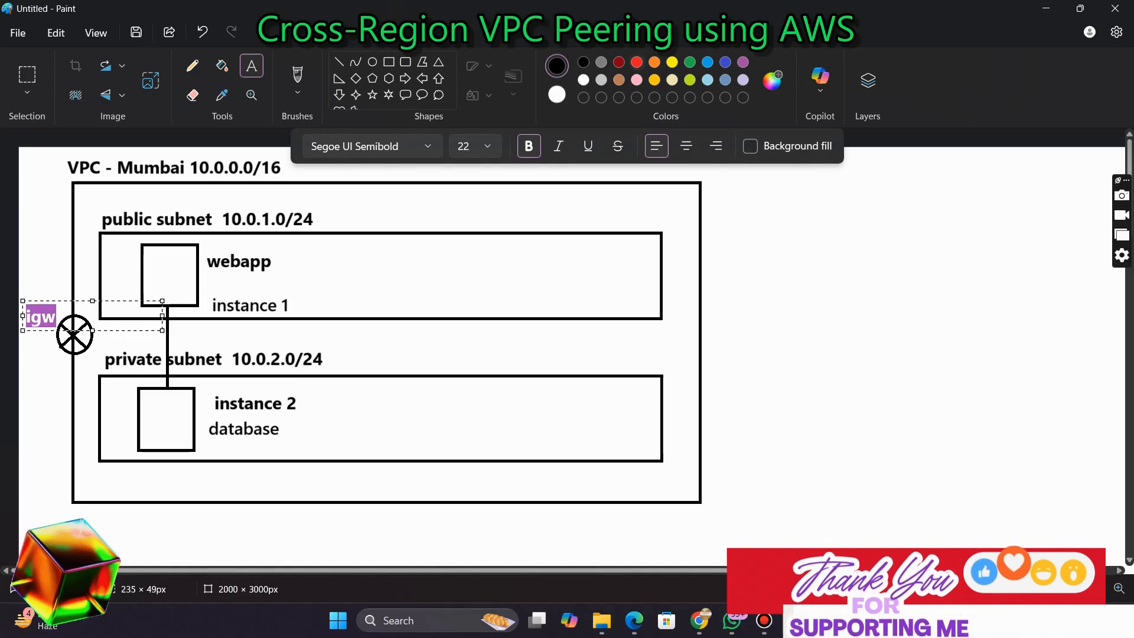
Draw a red curved line from the internet gateway symbol up to the public subnet's edge
key("Escape")
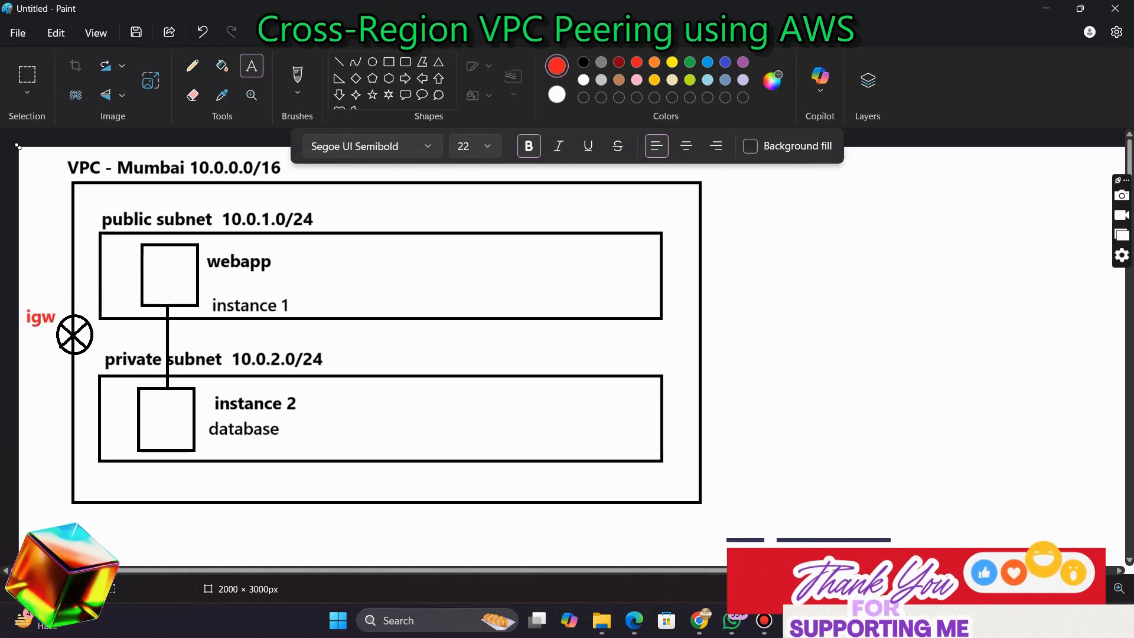
left_click(825, 377)
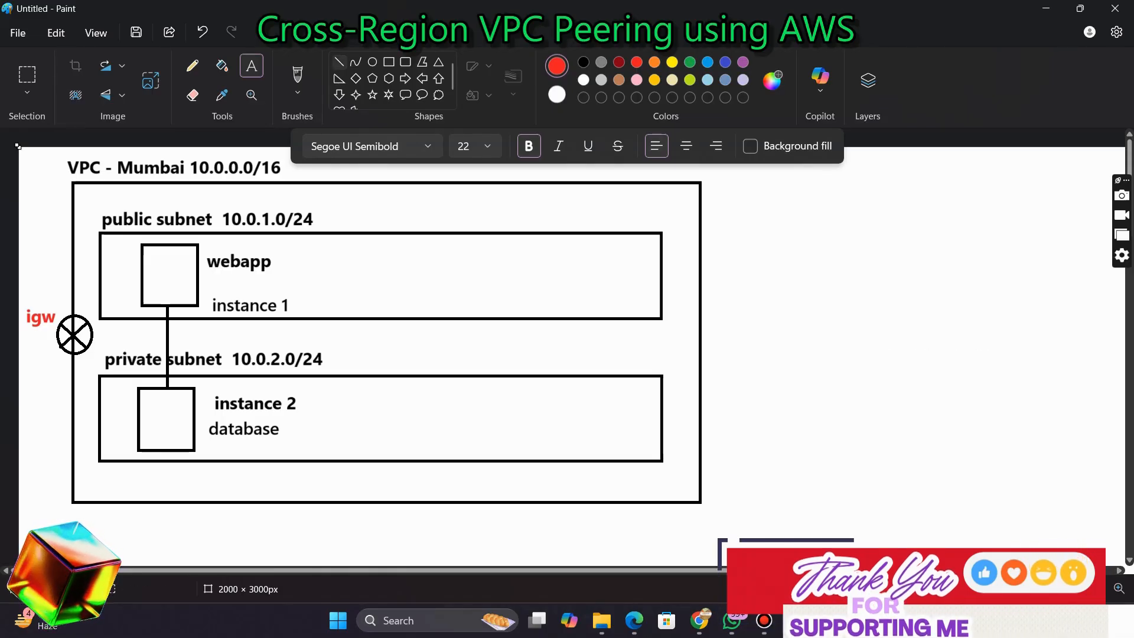
left_click(356, 62)
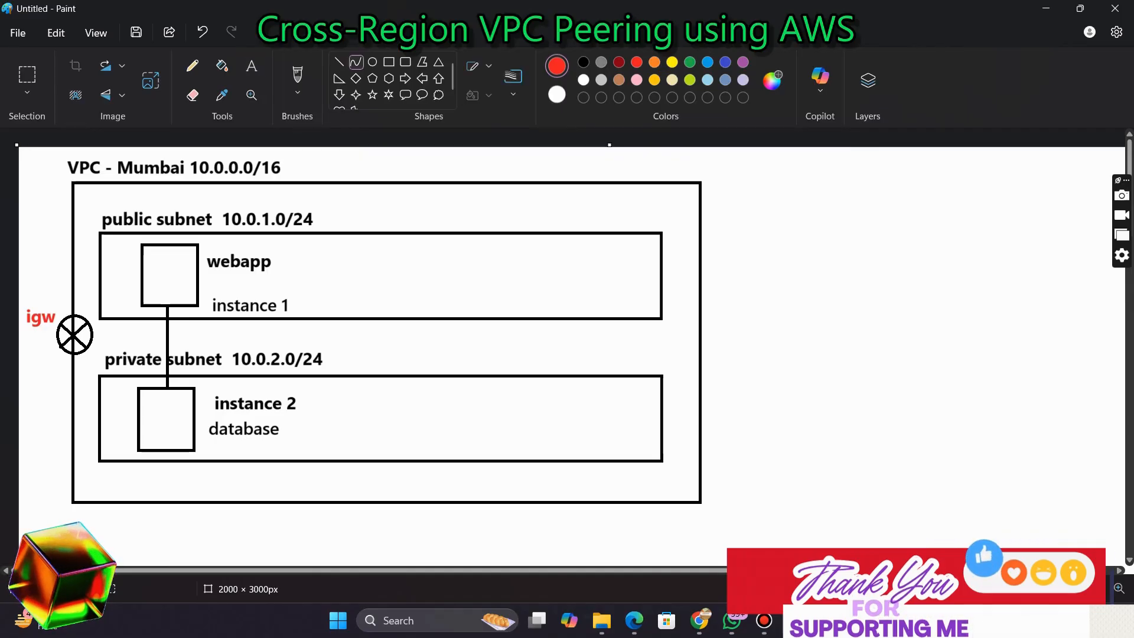
mouse_move(81, 266)
left_mouse_down()
mouse_move(102, 260)
mouse_move(91, 268)
mouse_move(83, 258)
left_mouse_up()
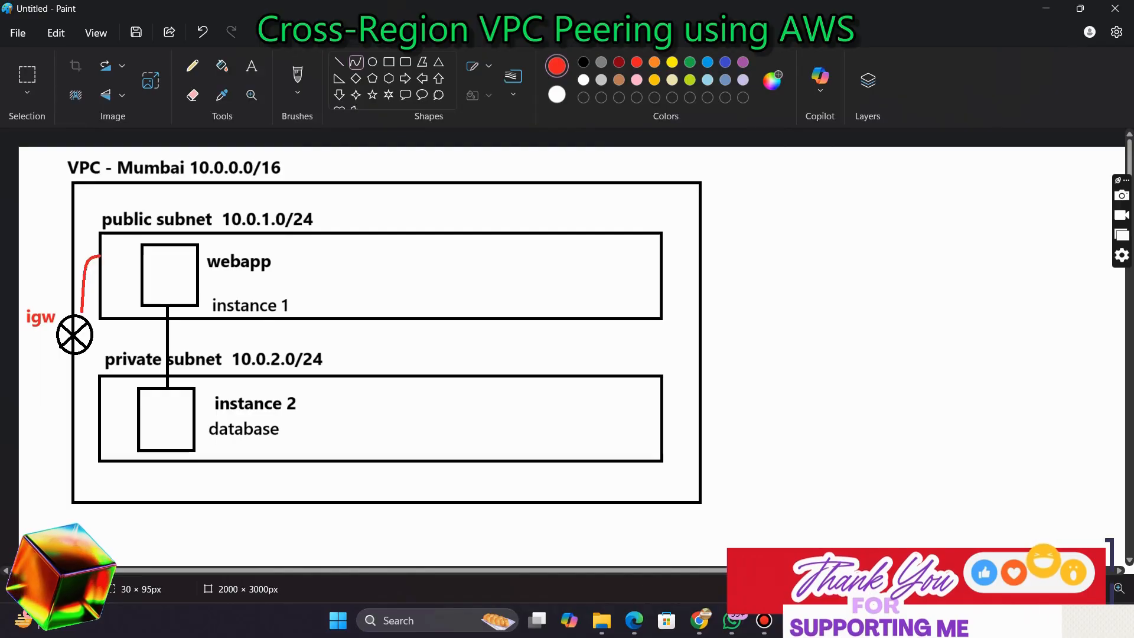
Add a red label 'rt' to the left of the public subnet beside the curved line
left_click(251, 66)
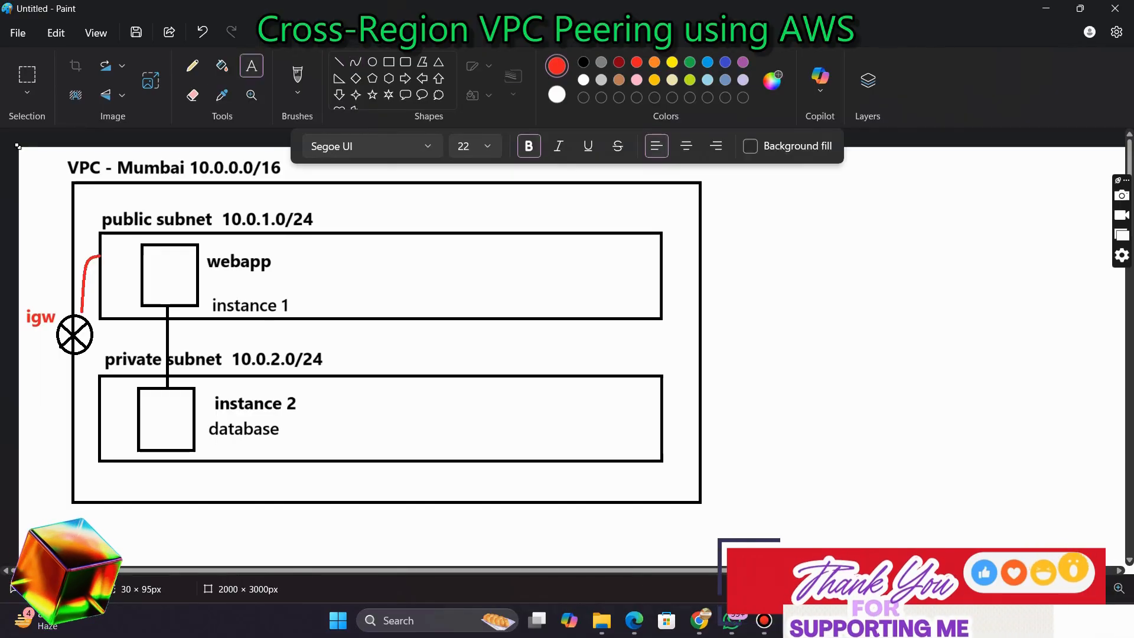
left_click_drag(30, 246, 170, 270)
type("rt")
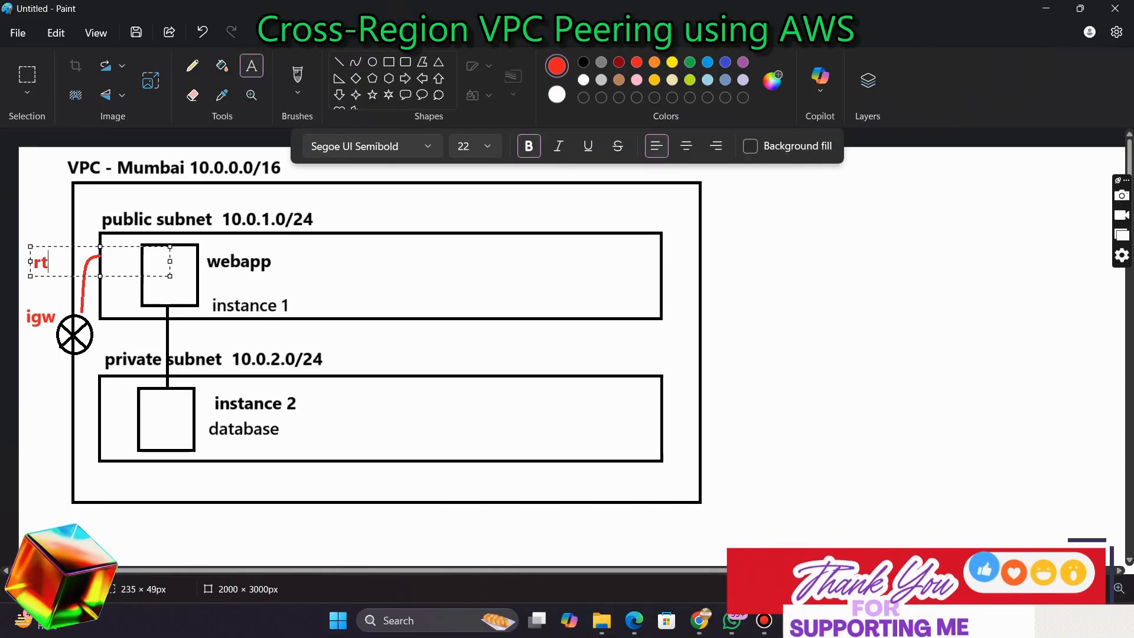
left_click(71, 219)
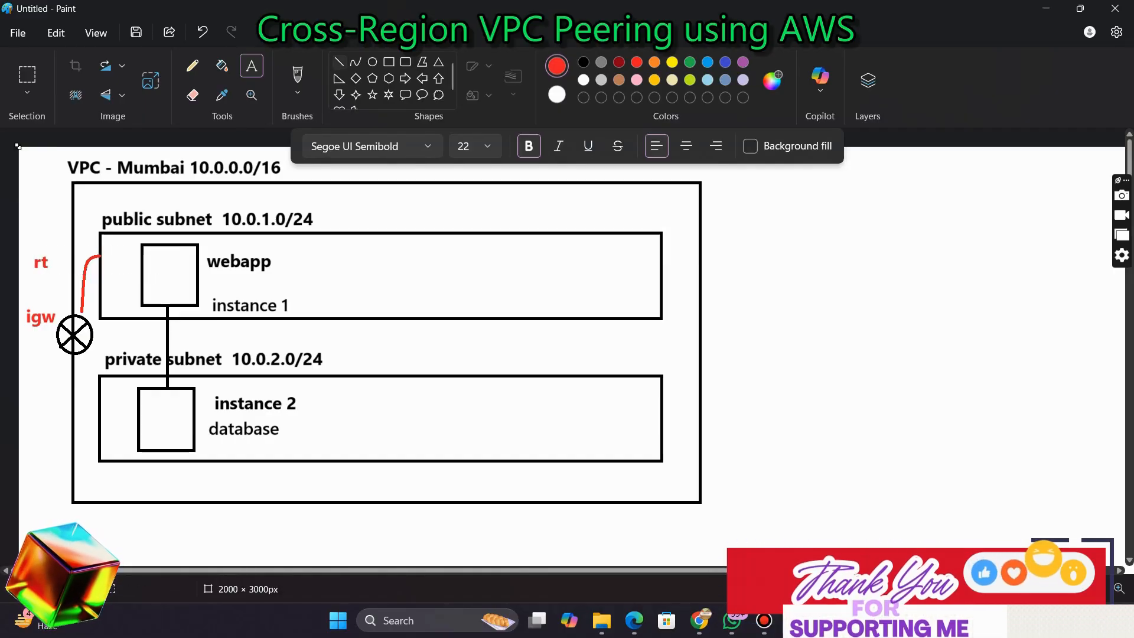
Draw a small red arrow from the 'rt' label pointing to the curved route line
left_click(340, 61)
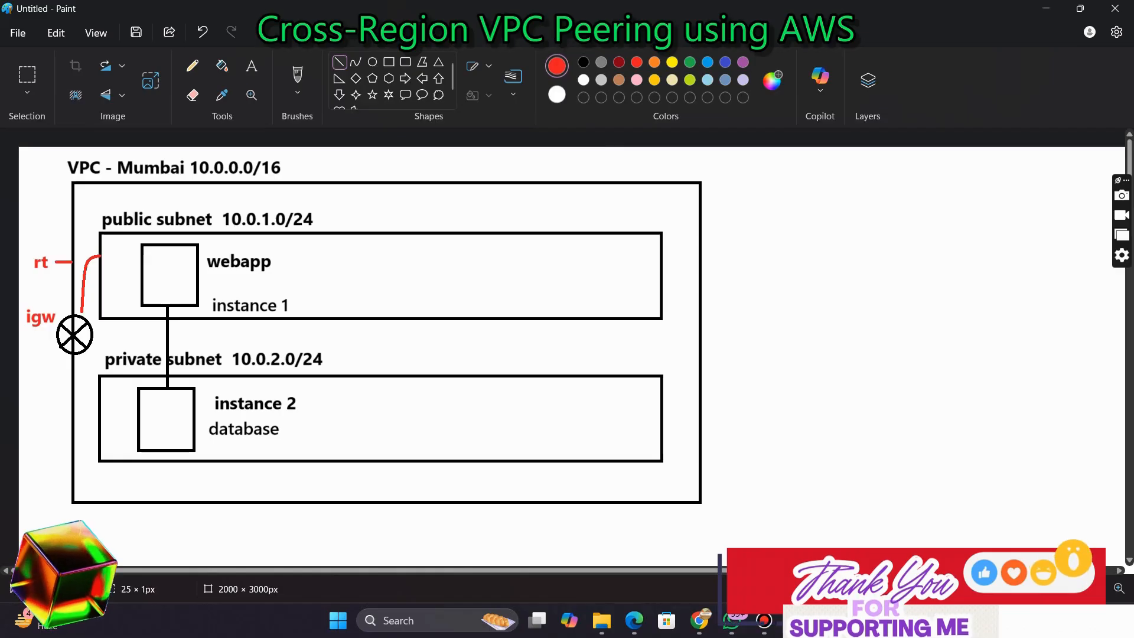
left_click_drag(72, 262, 71, 272)
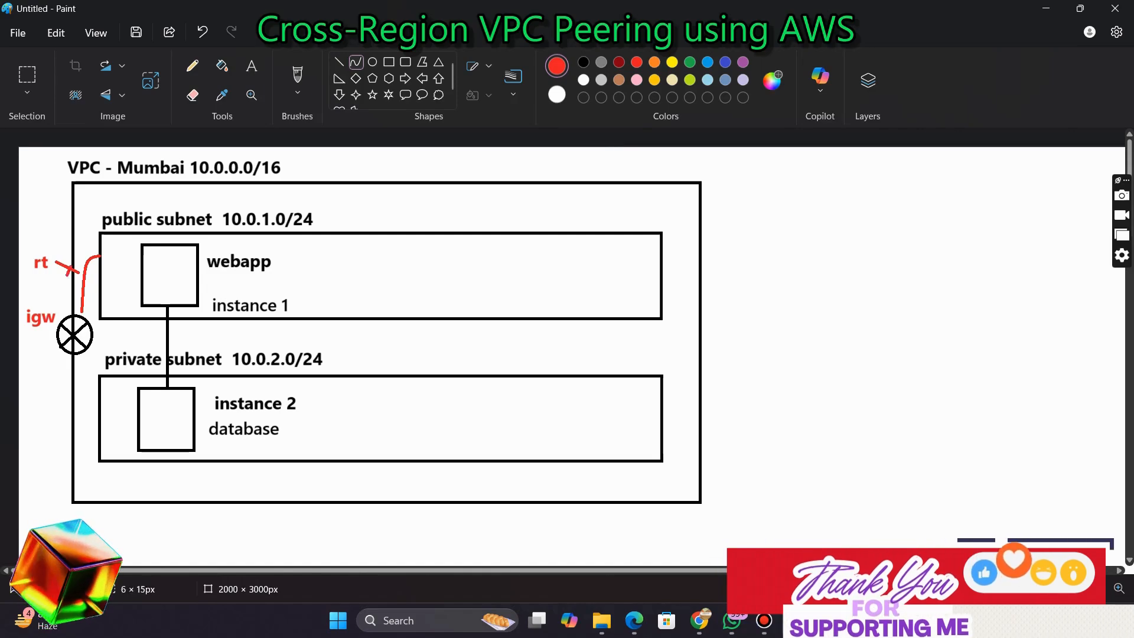
left_click_drag(71, 267, 77, 262)
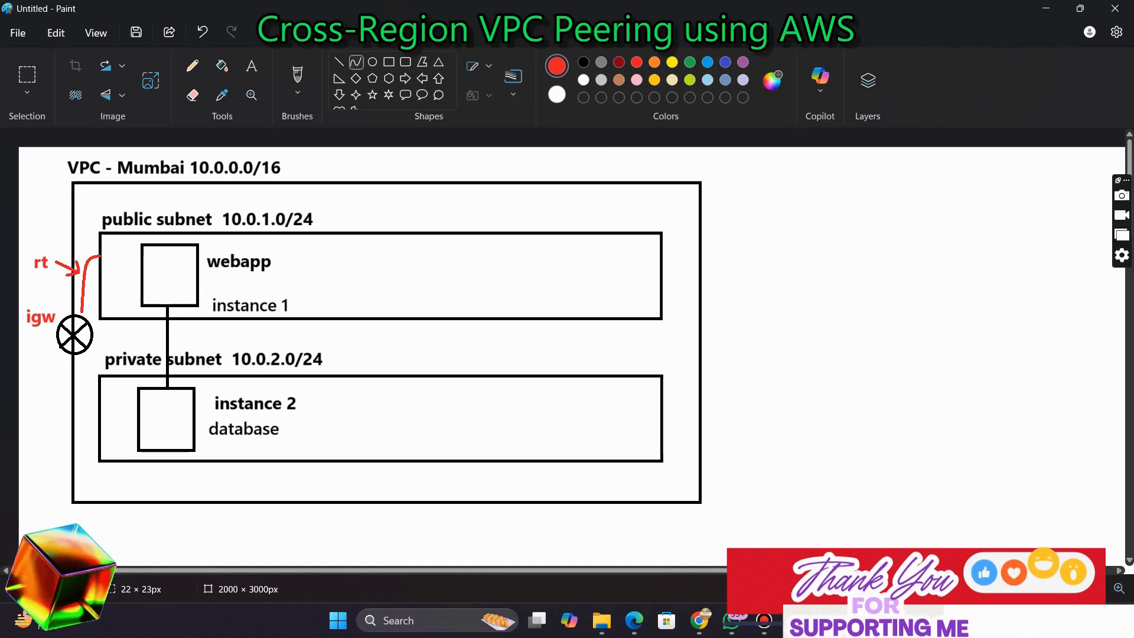
Switch to the browser's EC2 launch page and, once the instance launches, view all instances
left_click(251, 66)
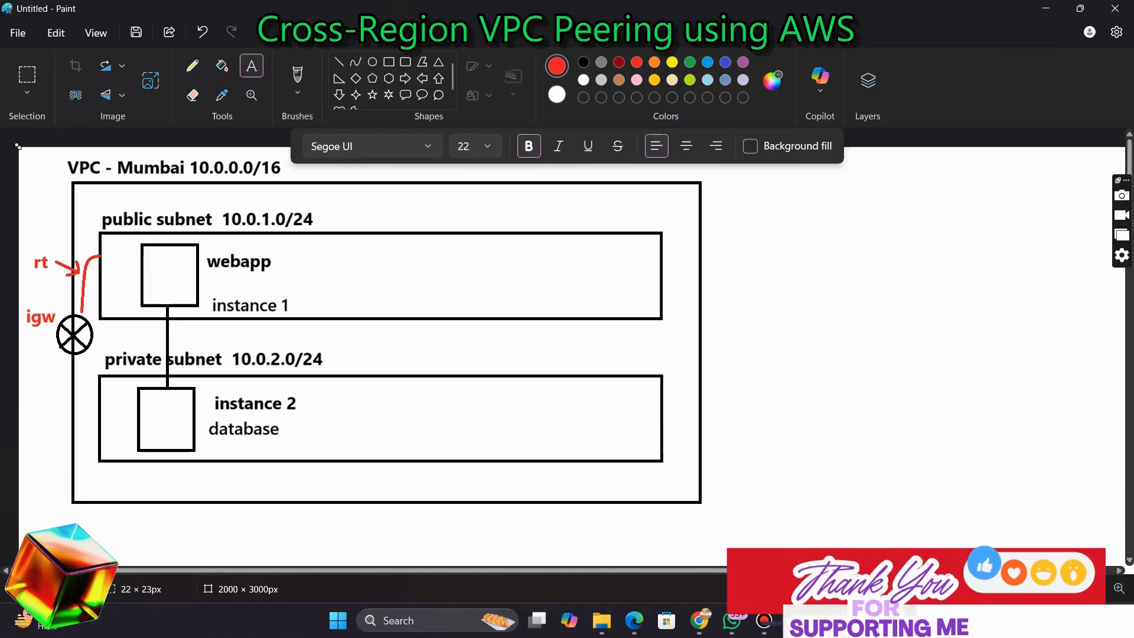
key("alt+Tab")
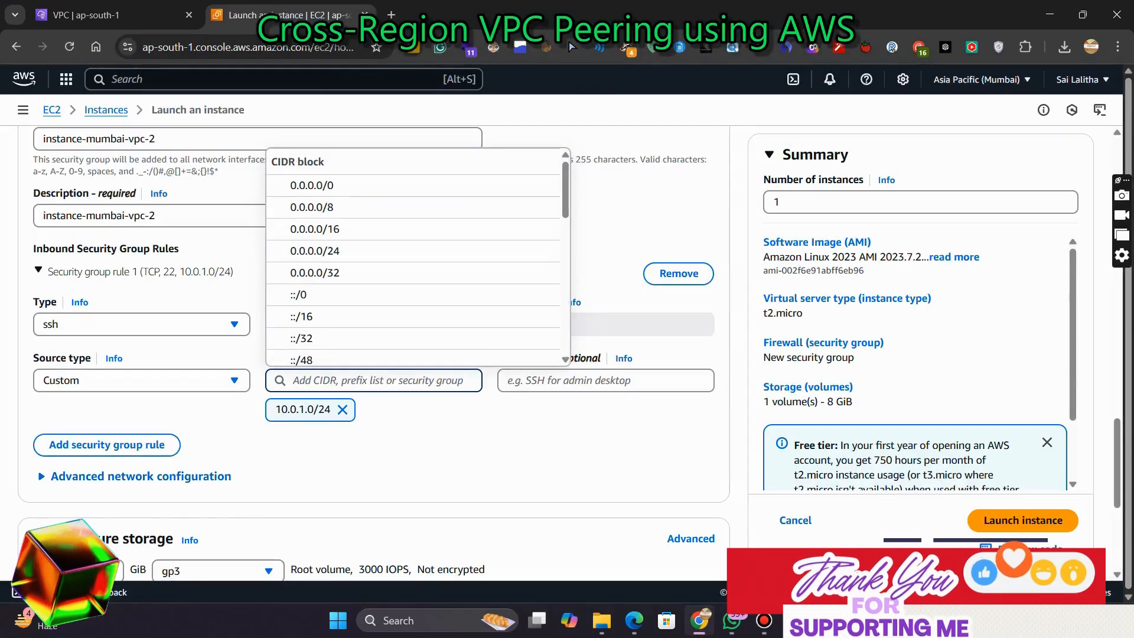
key("Escape")
scroll(372, 355, "down", 5)
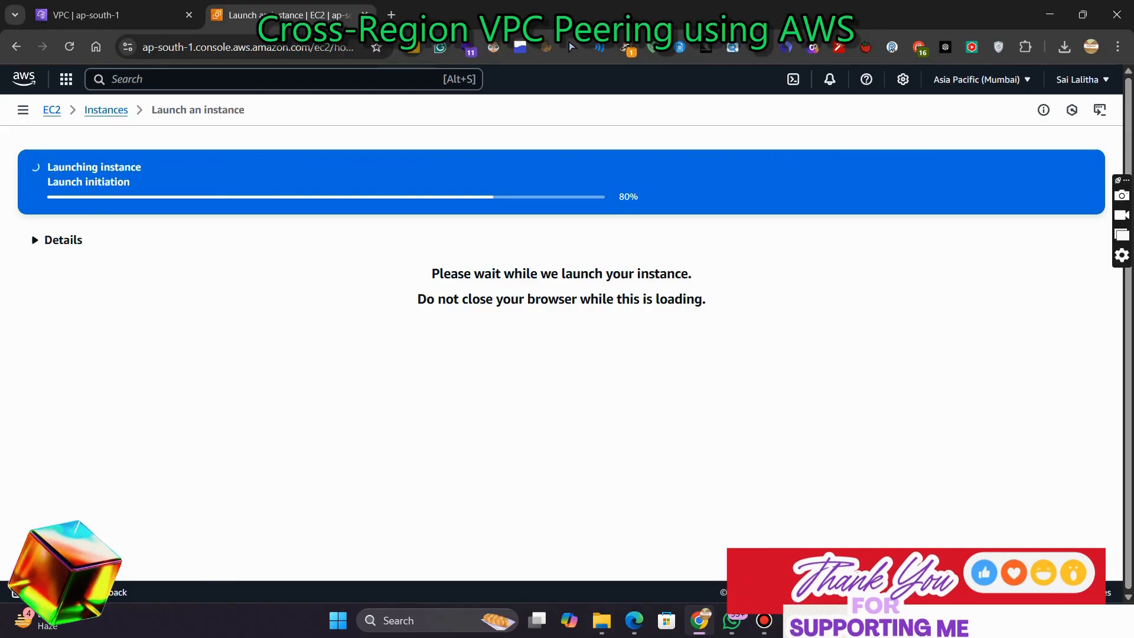
scroll(555, 354, "down", 3)
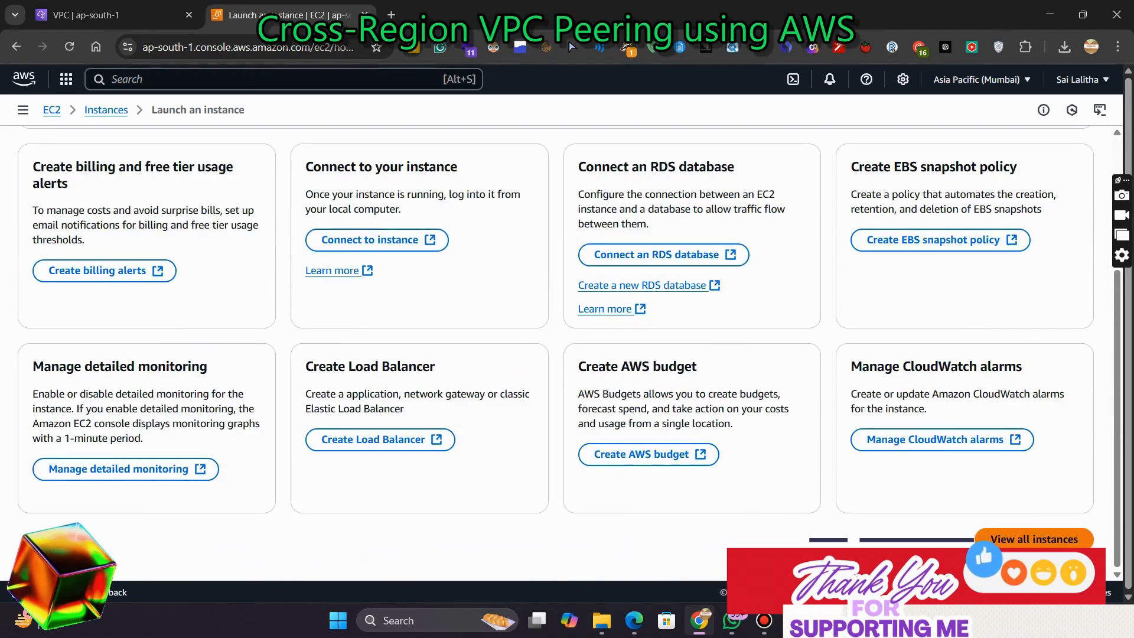
left_click(1034, 539)
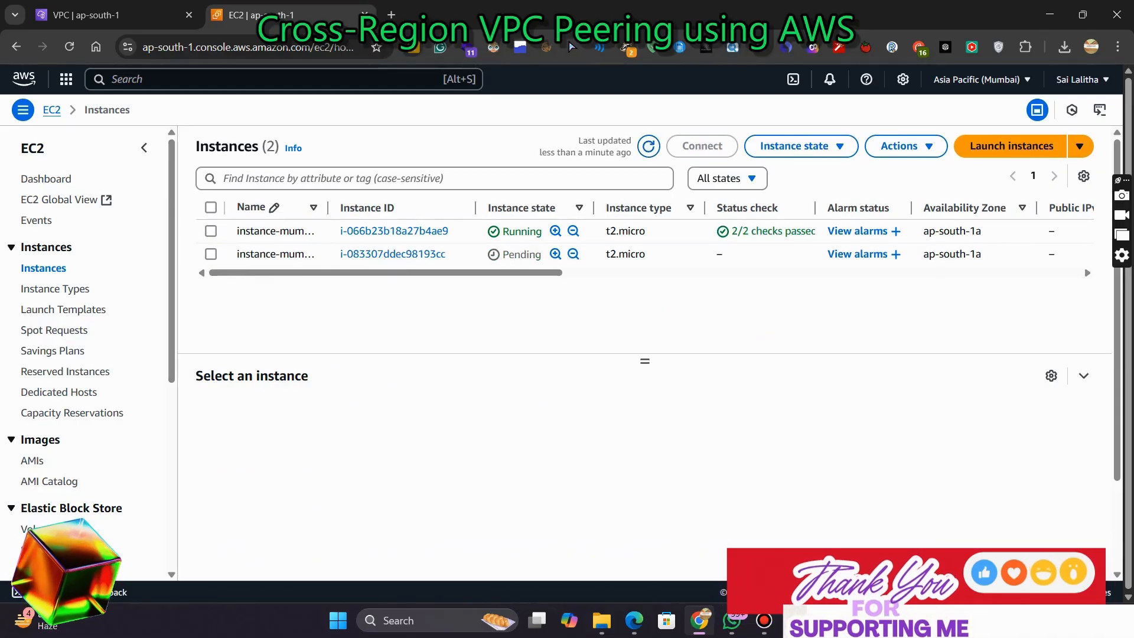
Select instance-mumbai-vpc-1, open its SSH client connection details and copy the ssh command
left_click(211, 231)
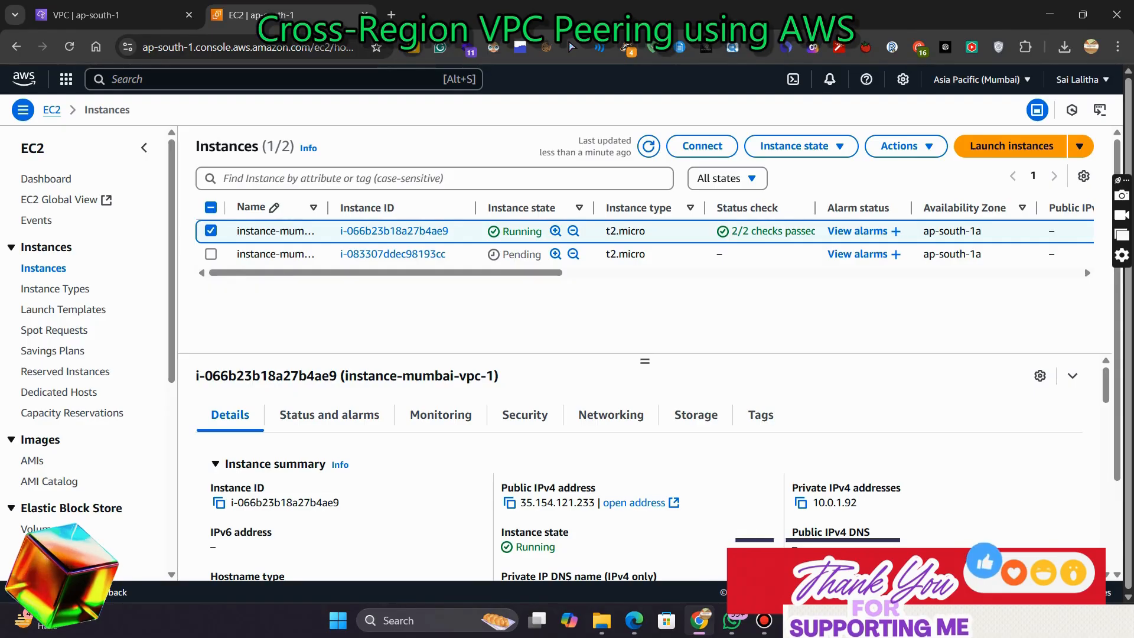
left_click(702, 146)
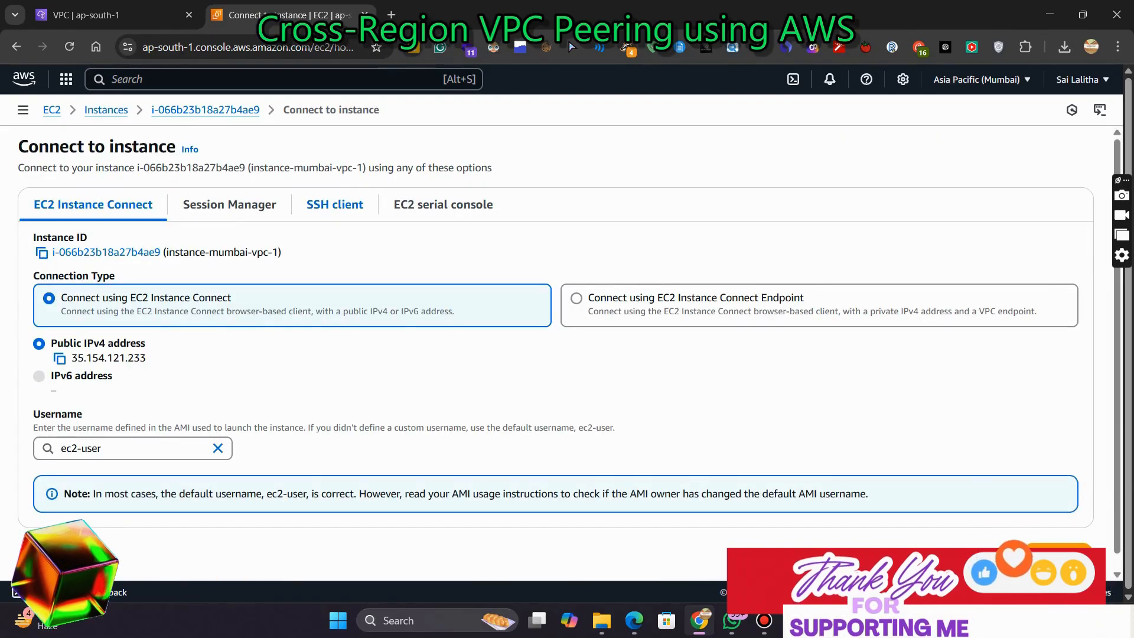
left_click(335, 205)
left_click(42, 422)
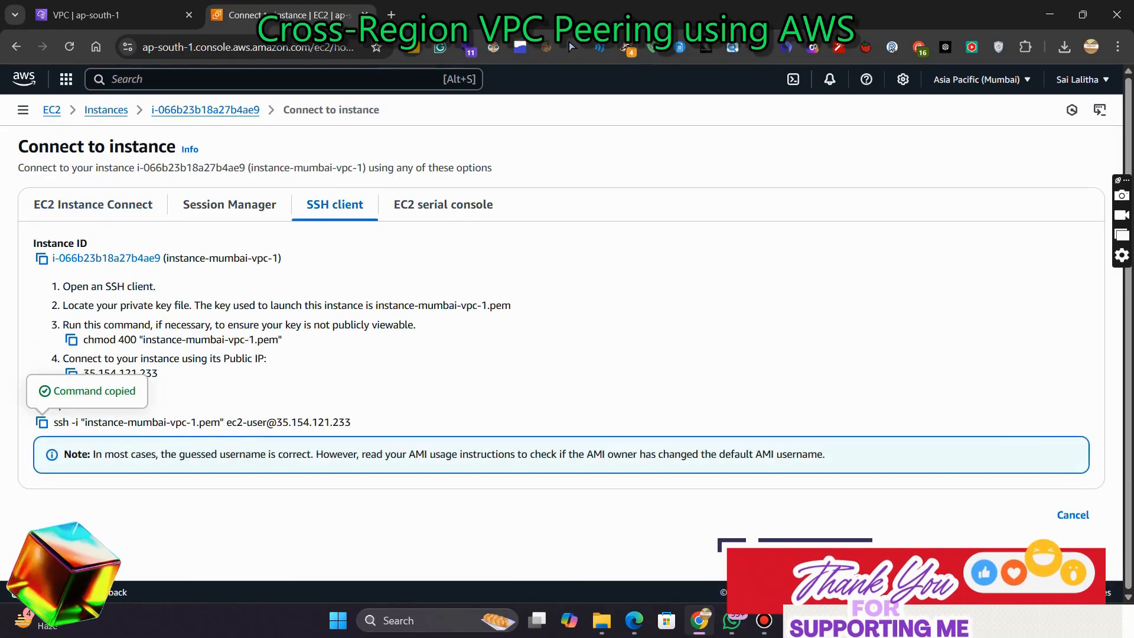
Open a maximized Command Prompt and change into the downloads folder
key("super+r")
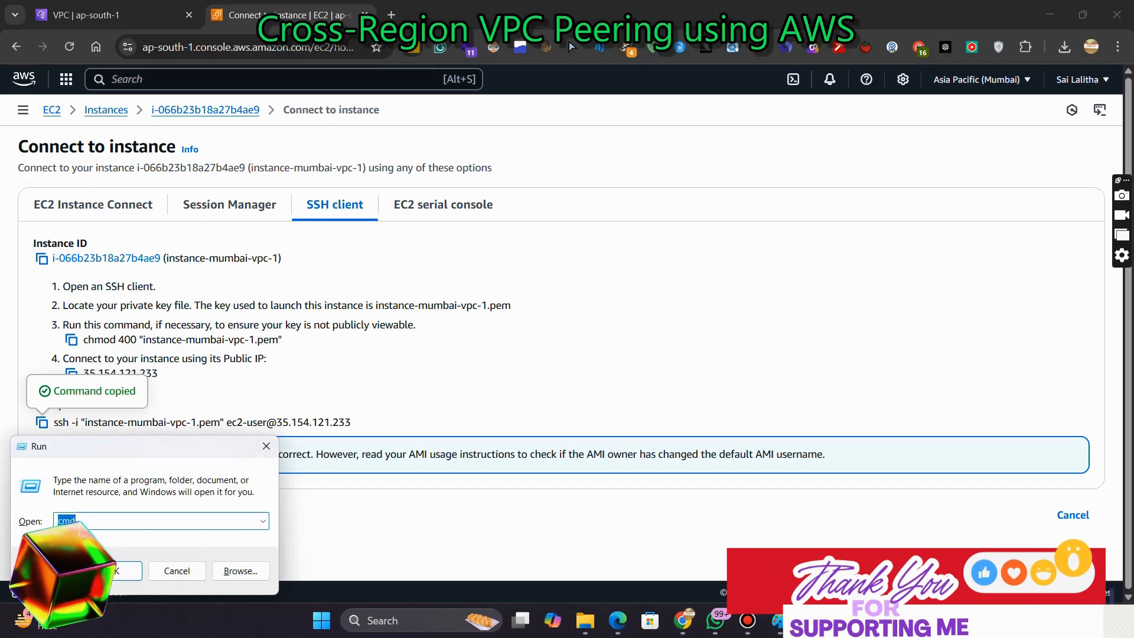
key("Return")
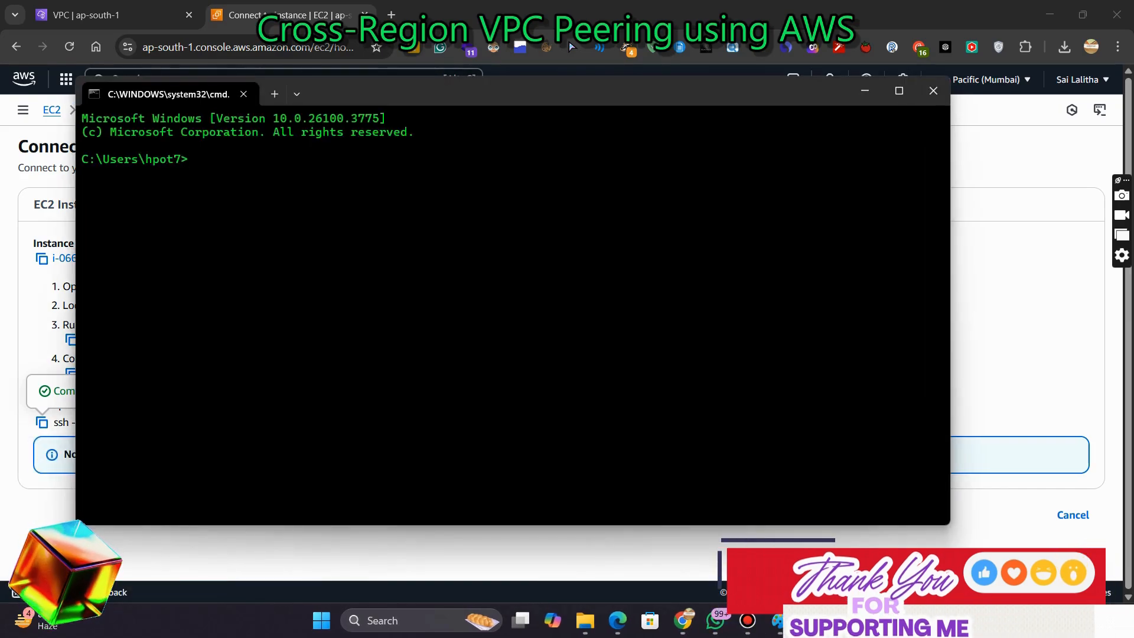
left_click(898, 91)
type("cd ")
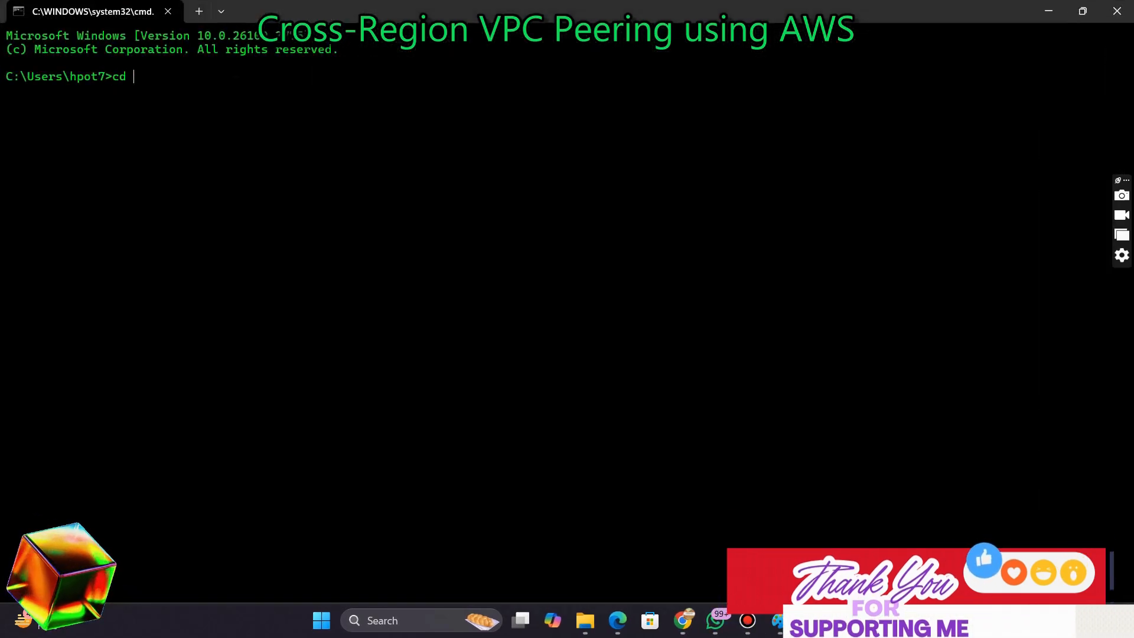
type("downloads")
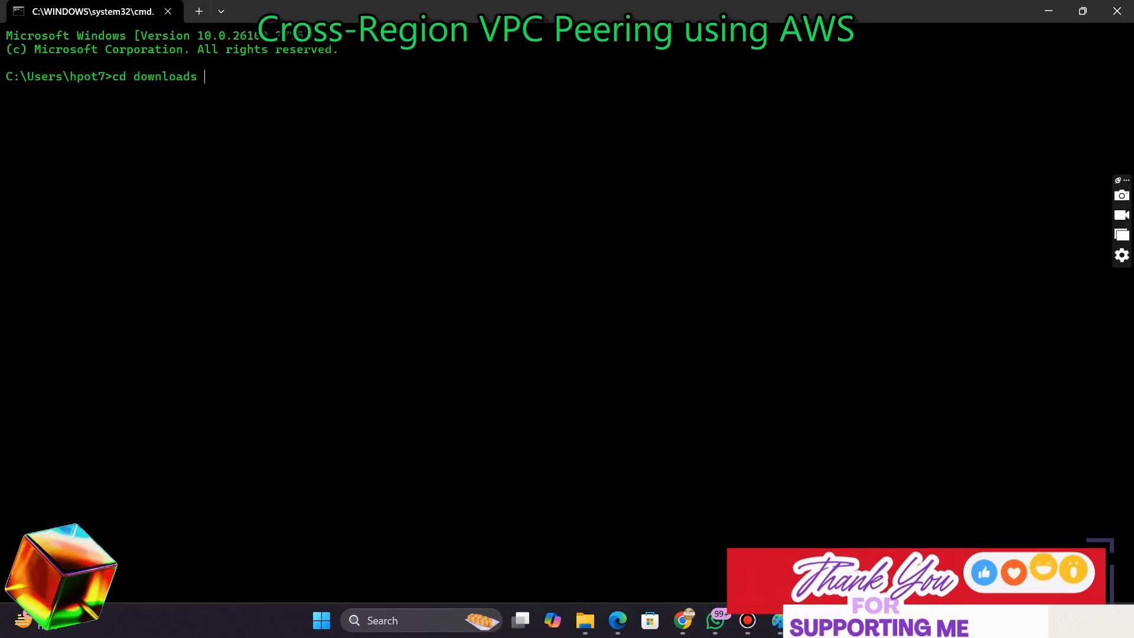
key("Return")
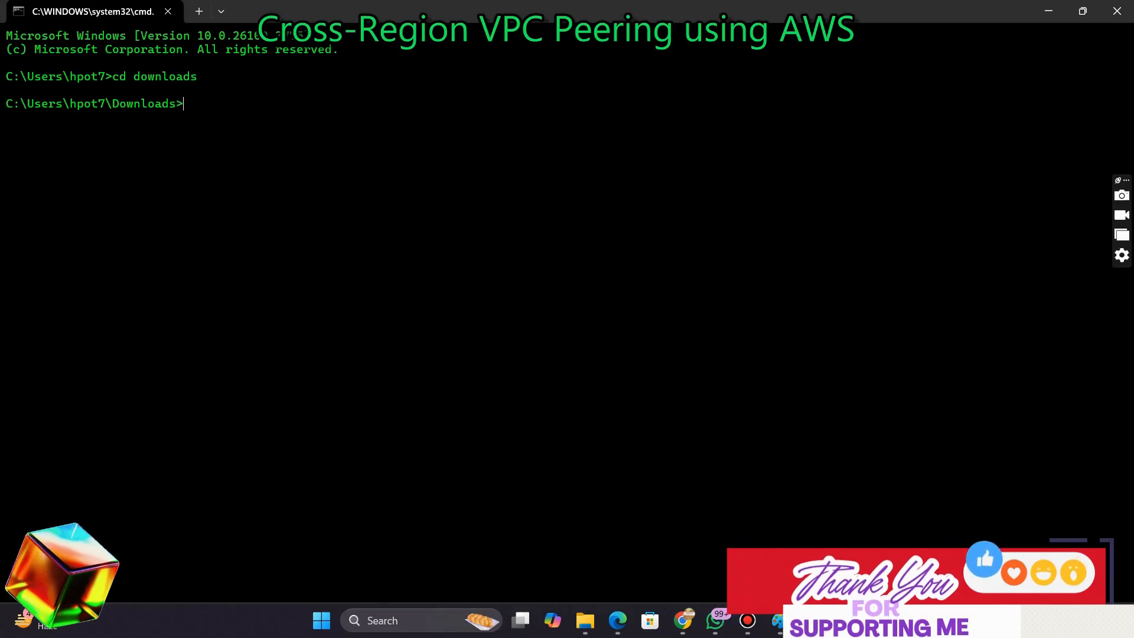
Connect to the instance with the copied ssh command, answering yes to trust the host
key("ctrl+v")
key("Return")
type("yes")
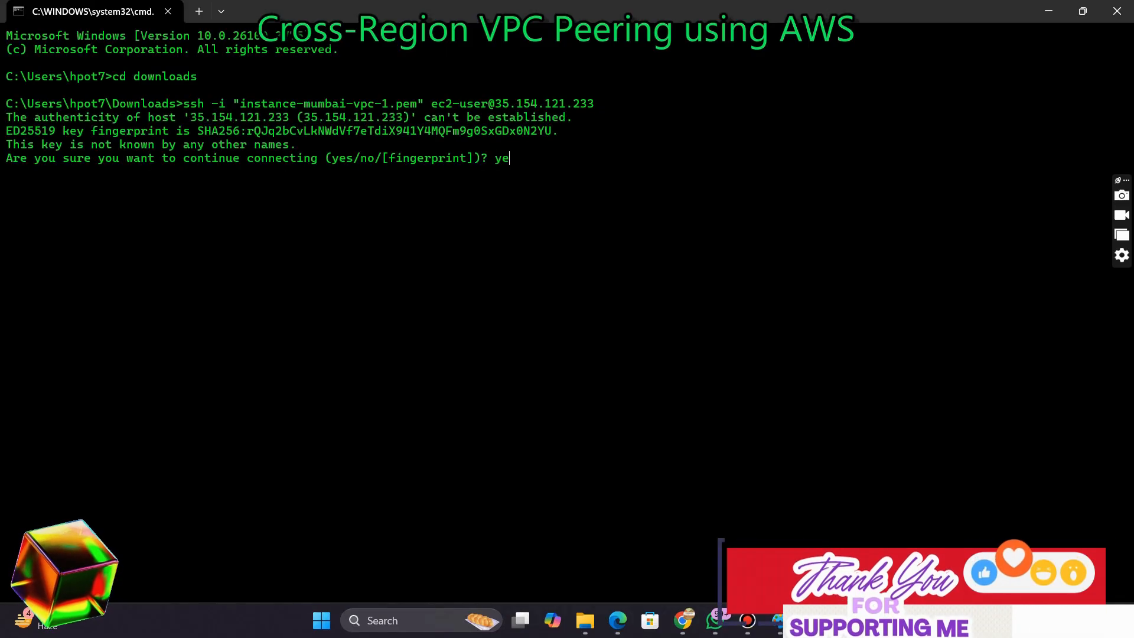
key("Return")
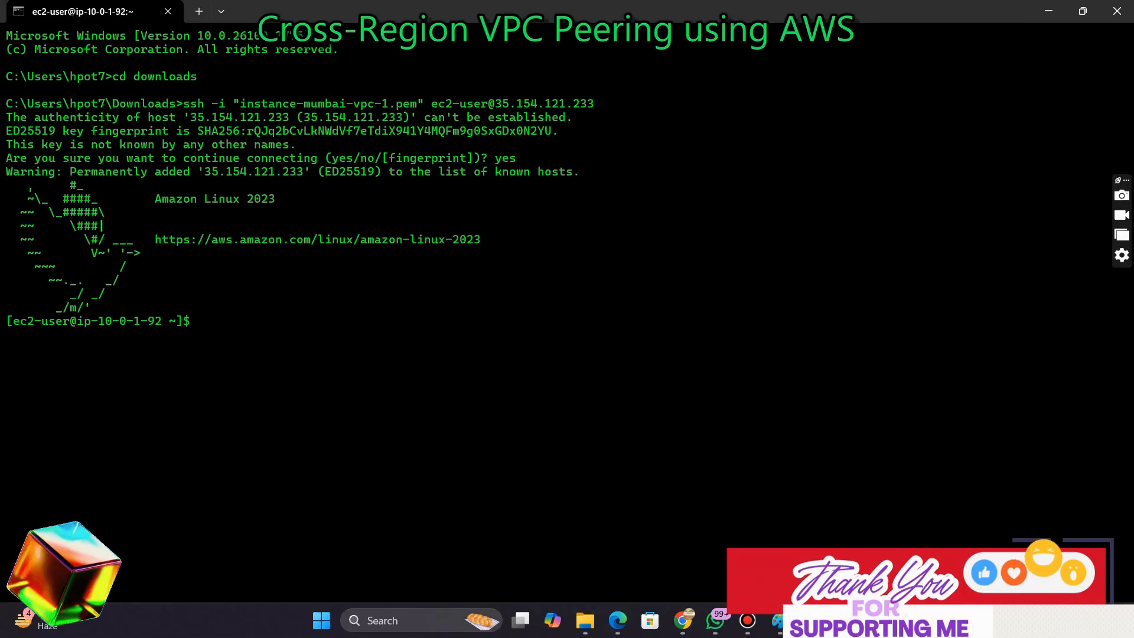
Switch to the root user with sudo su -
type("sudo su")
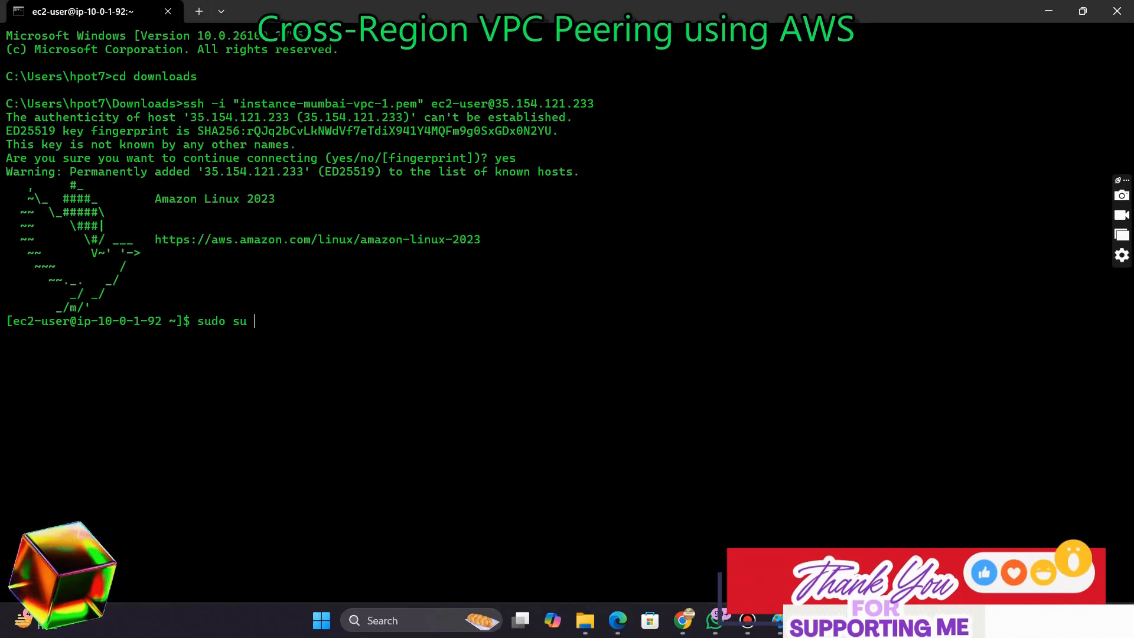
type("-")
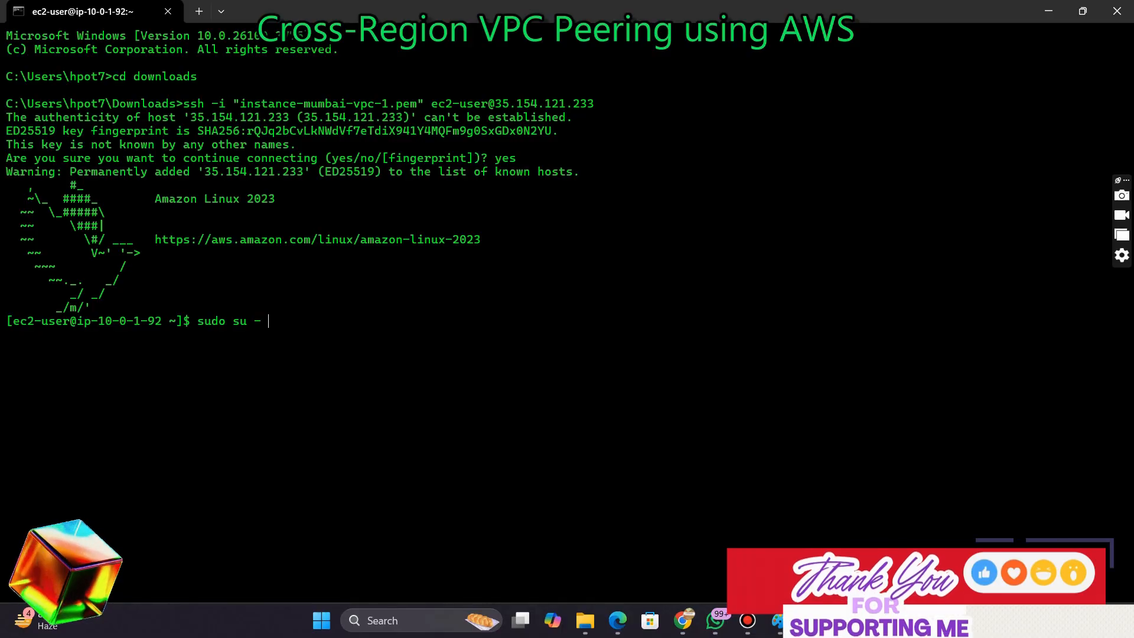
key("Return")
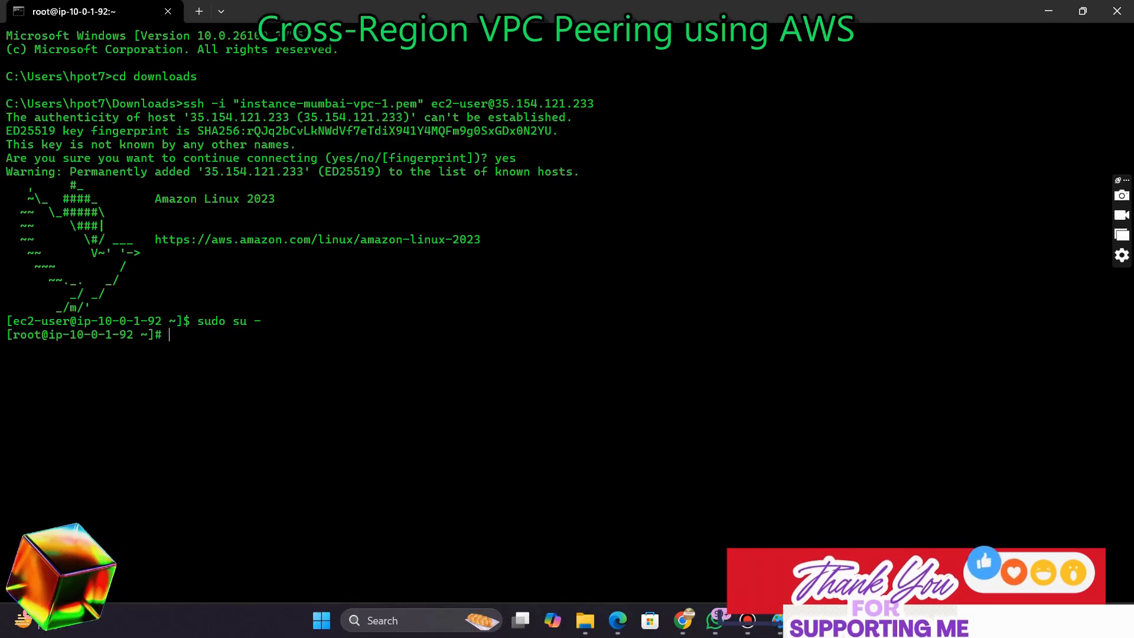
Install the httpd web server package with dnf install httpd
type("dn")
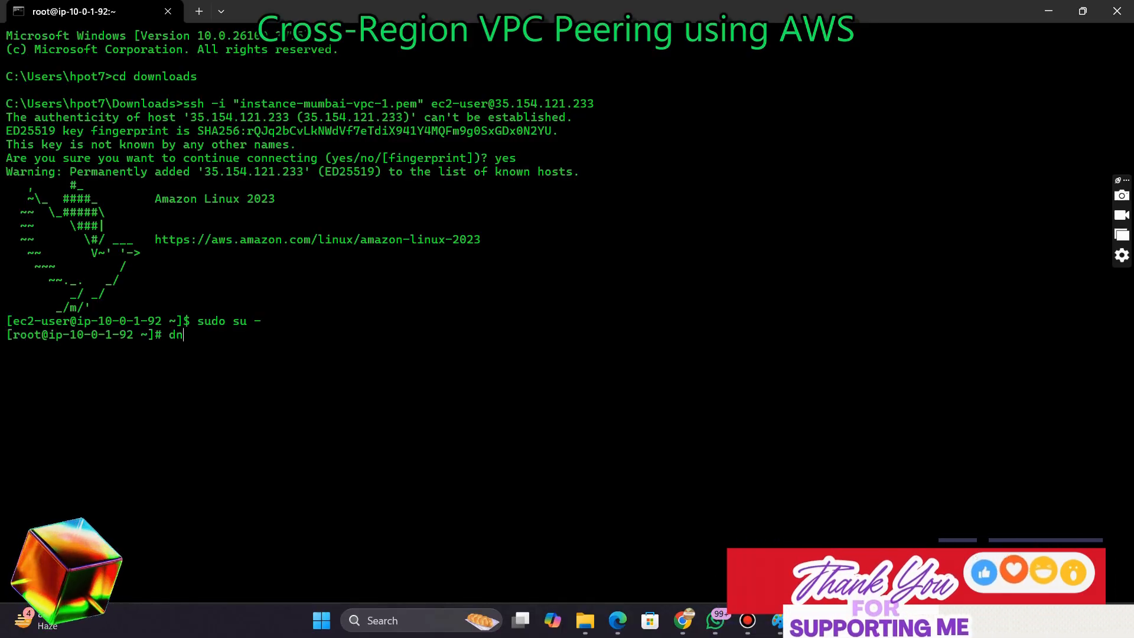
type("f install")
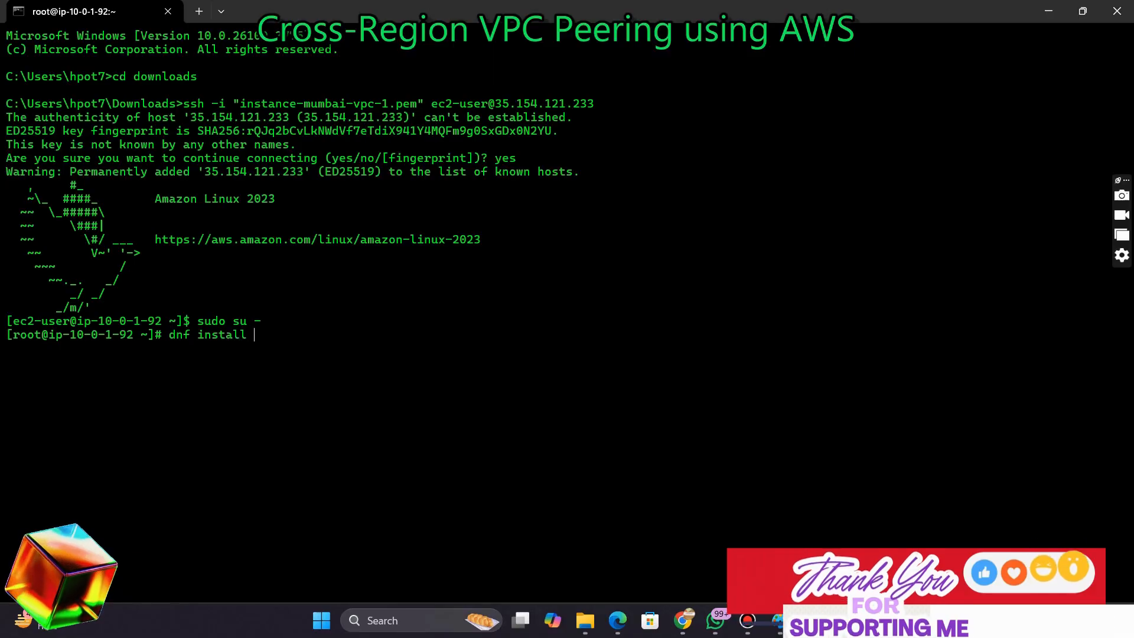
type(" httpd -")
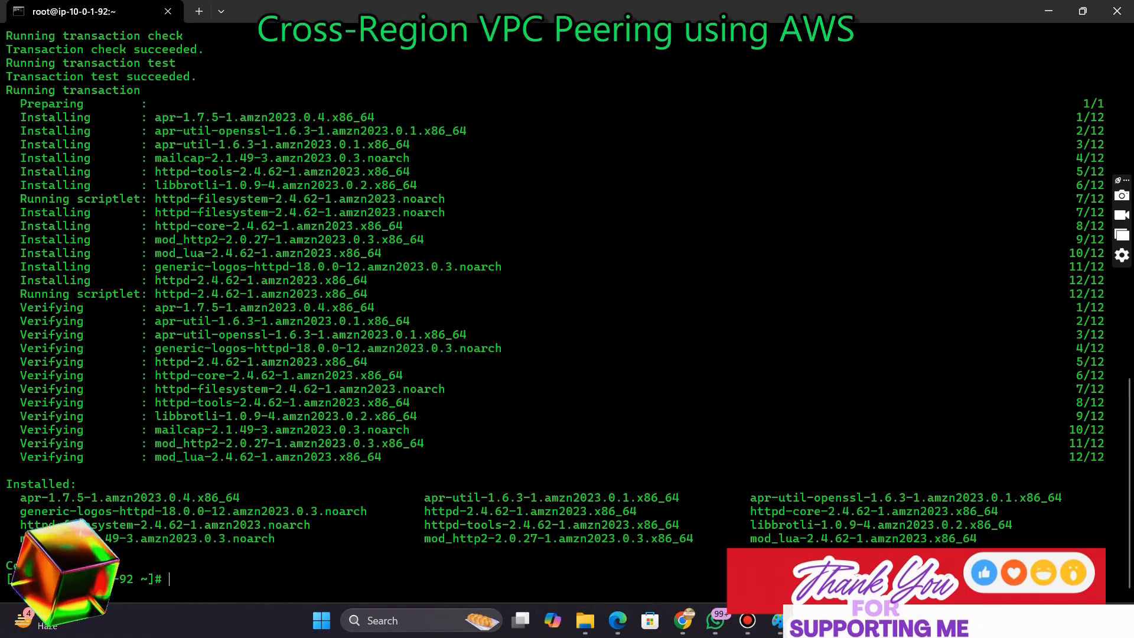
Change into the web root directory /var/www/html
type("c")
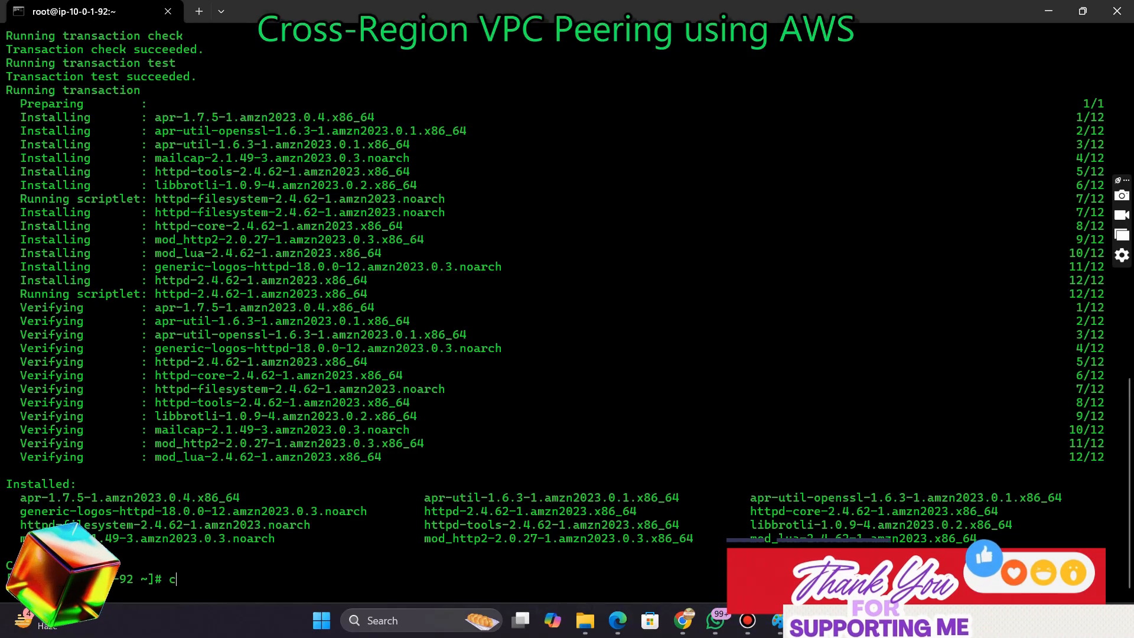
type("d /va")
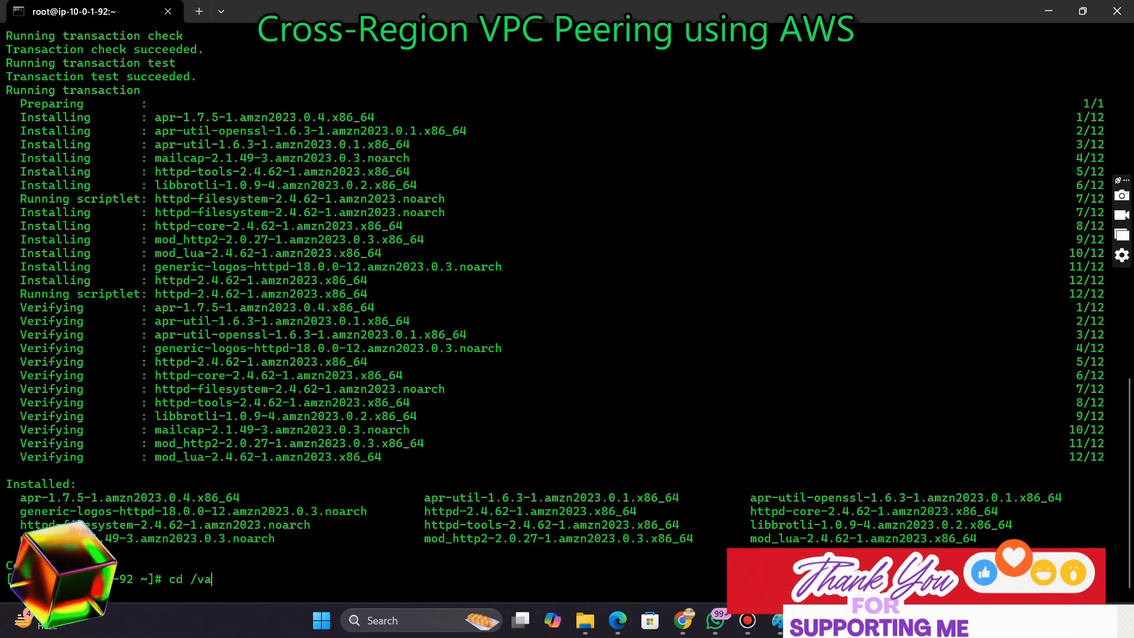
type("r/www/thm")
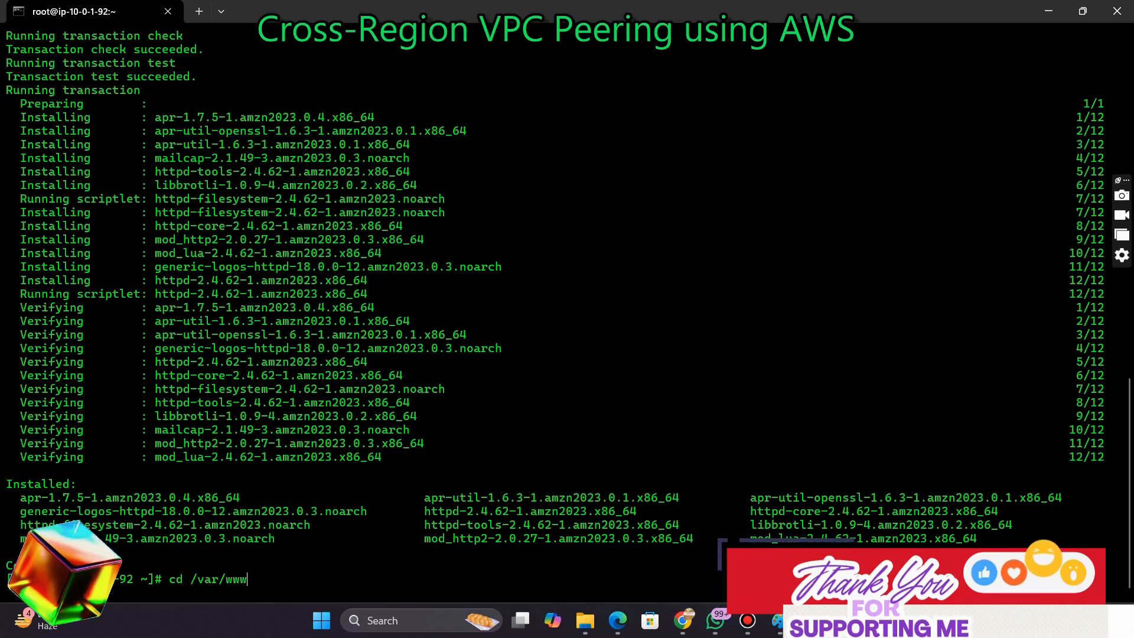
key("BackSpace")
key("BackSpace")
key("BackSpace")
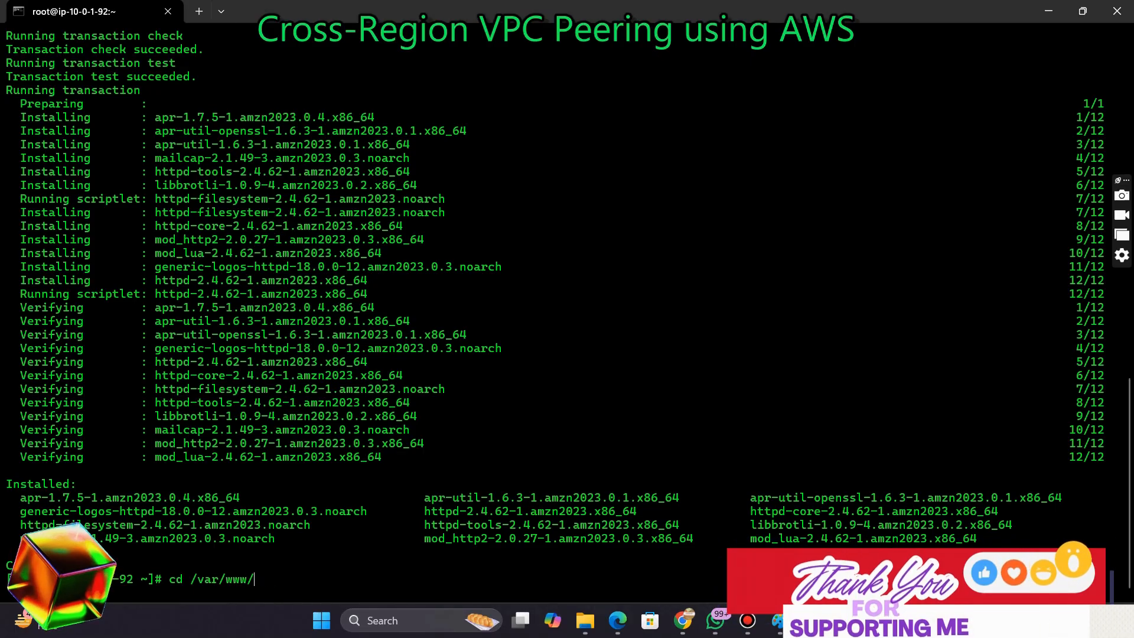
type("html")
key("Return")
Create index.html containing "welcome to aws training program" with an echo redirect
type("ech")
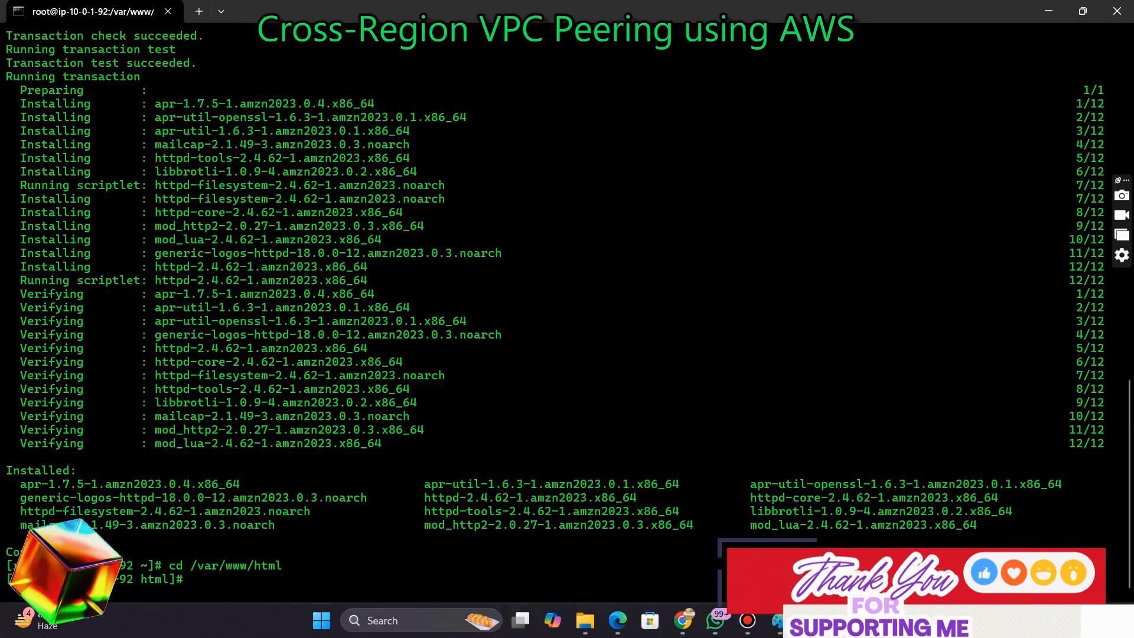
type("o \"wel")
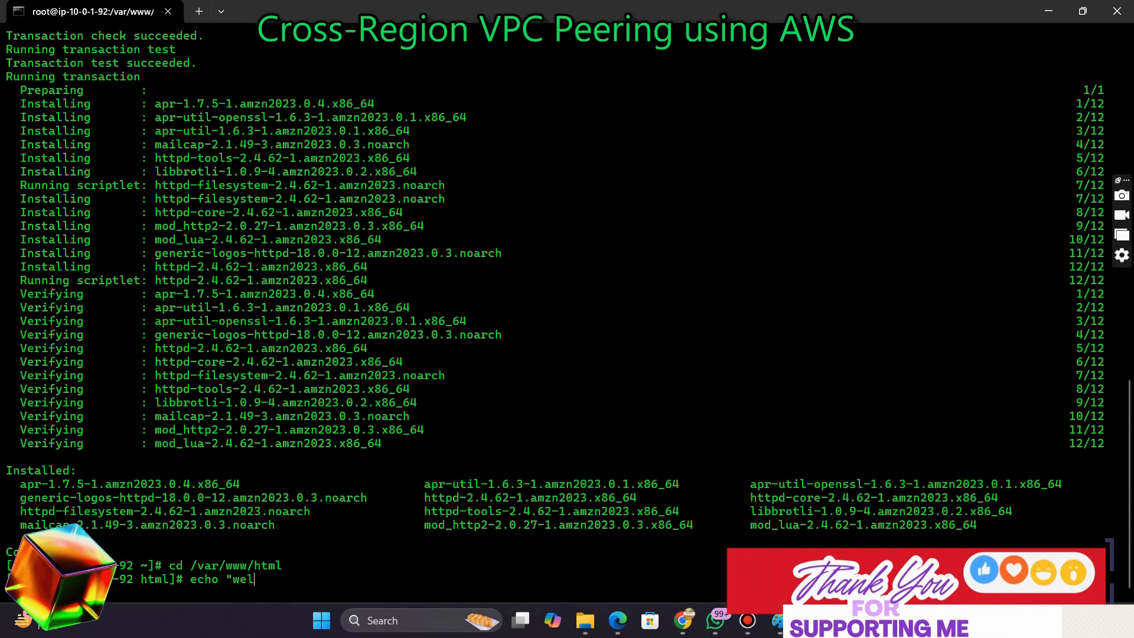
type("come ")
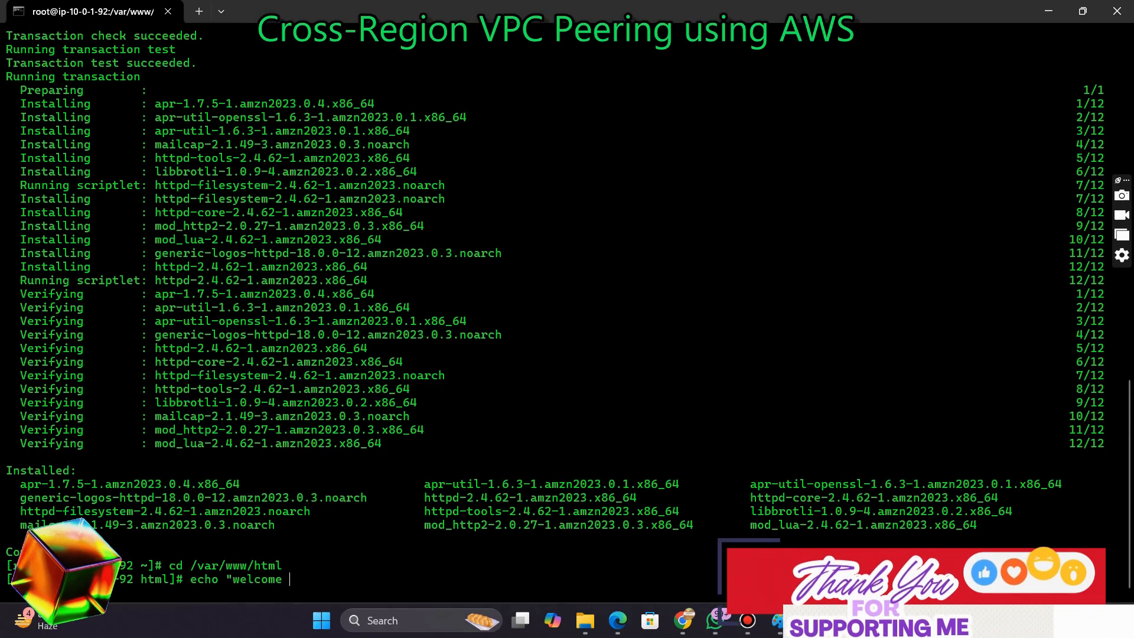
type("to aws ")
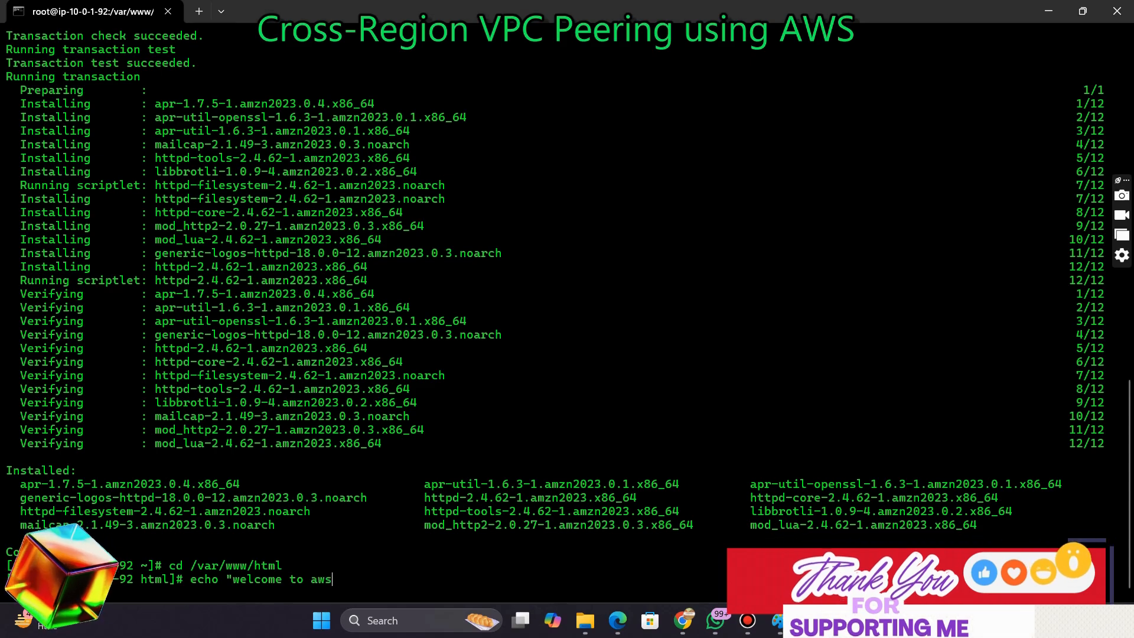
type("traini")
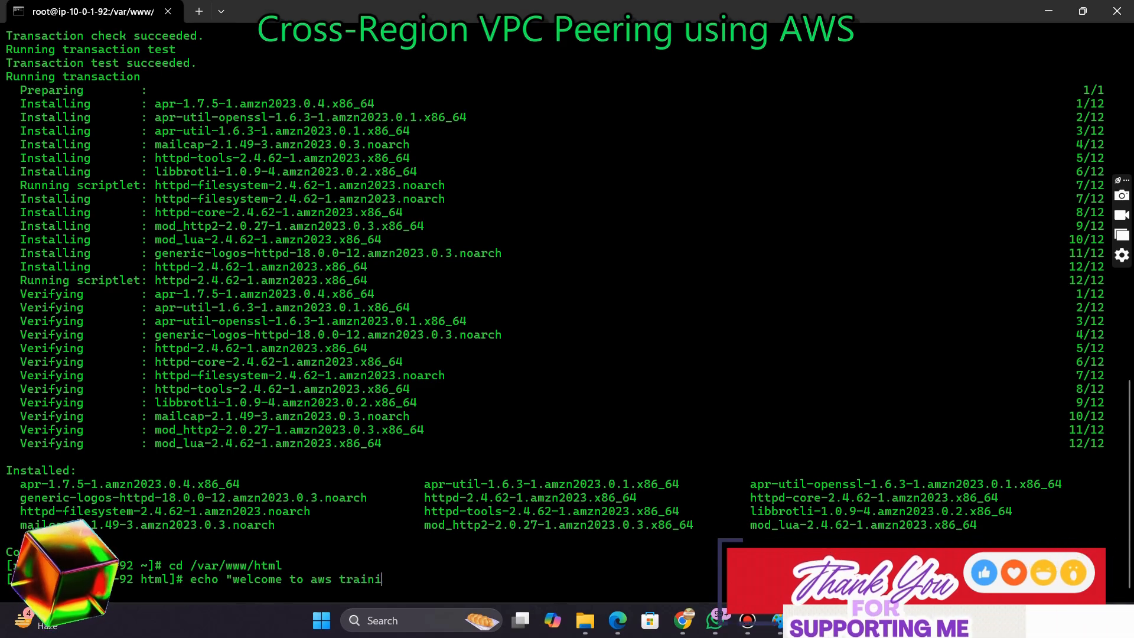
type("ng program")
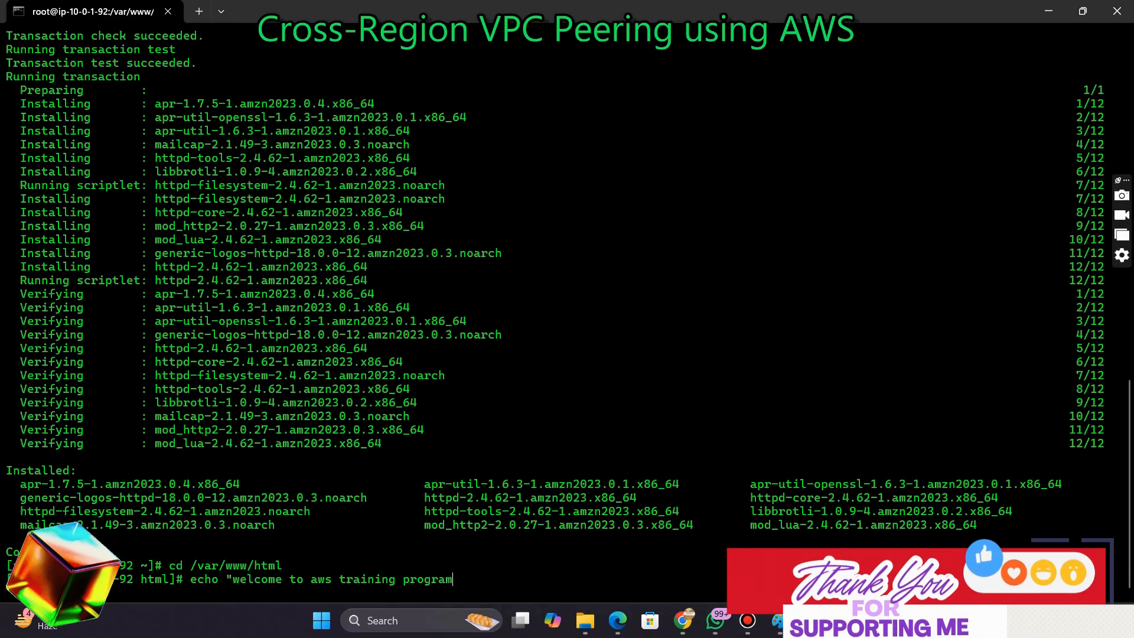
type("\" ")
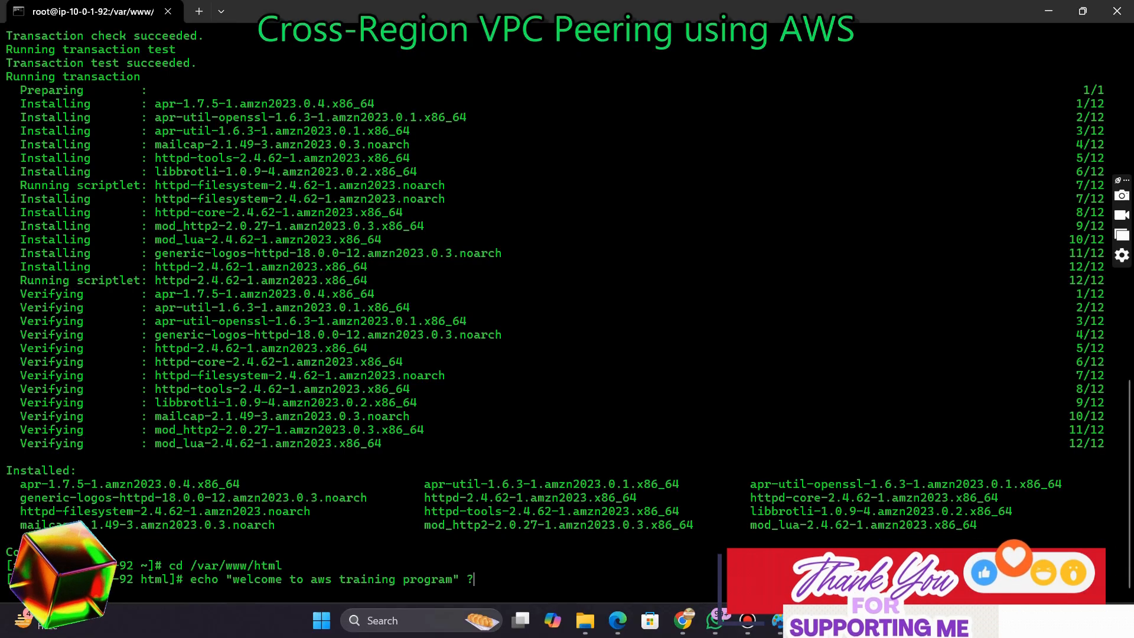
type("?")
key("BackSpace")
type("> ind")
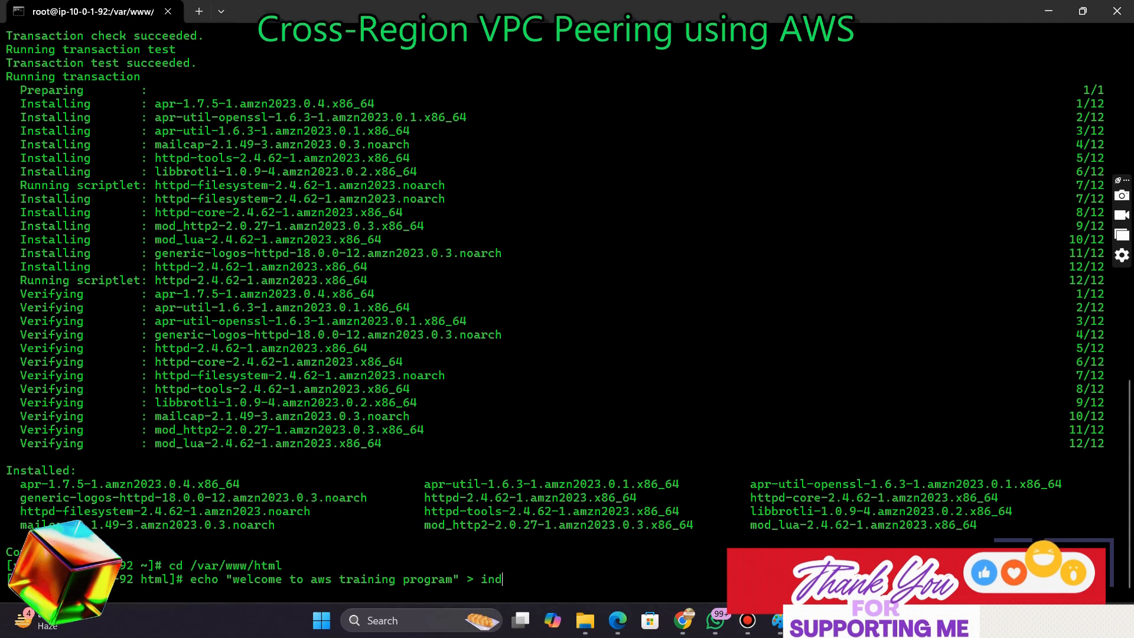
type("ex,")
type("h")
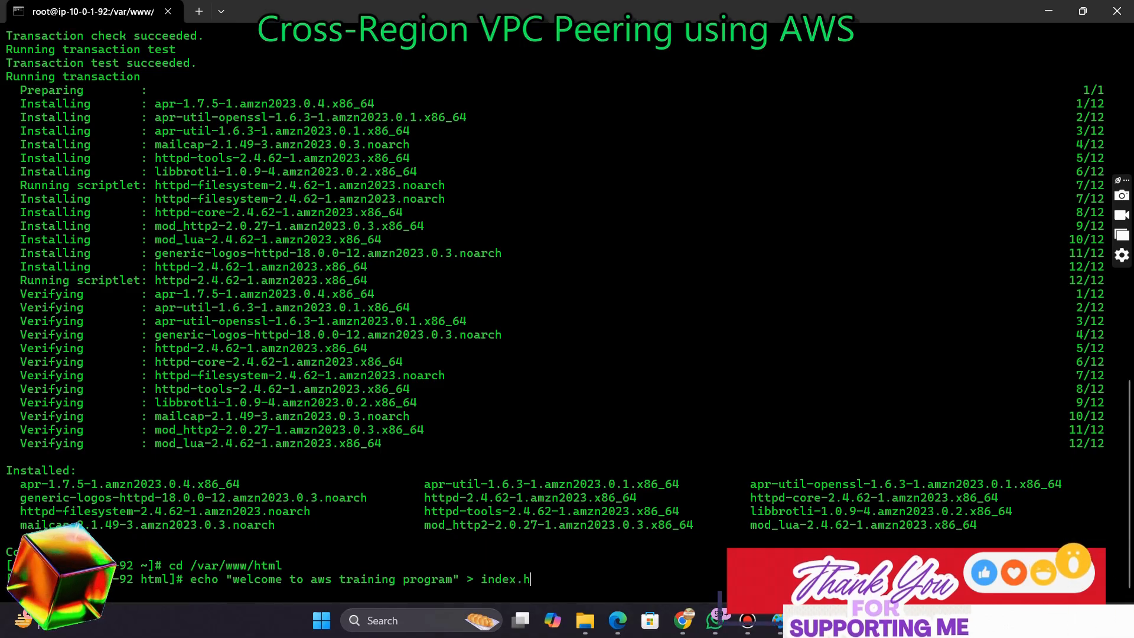
type("tml")
key("Return")
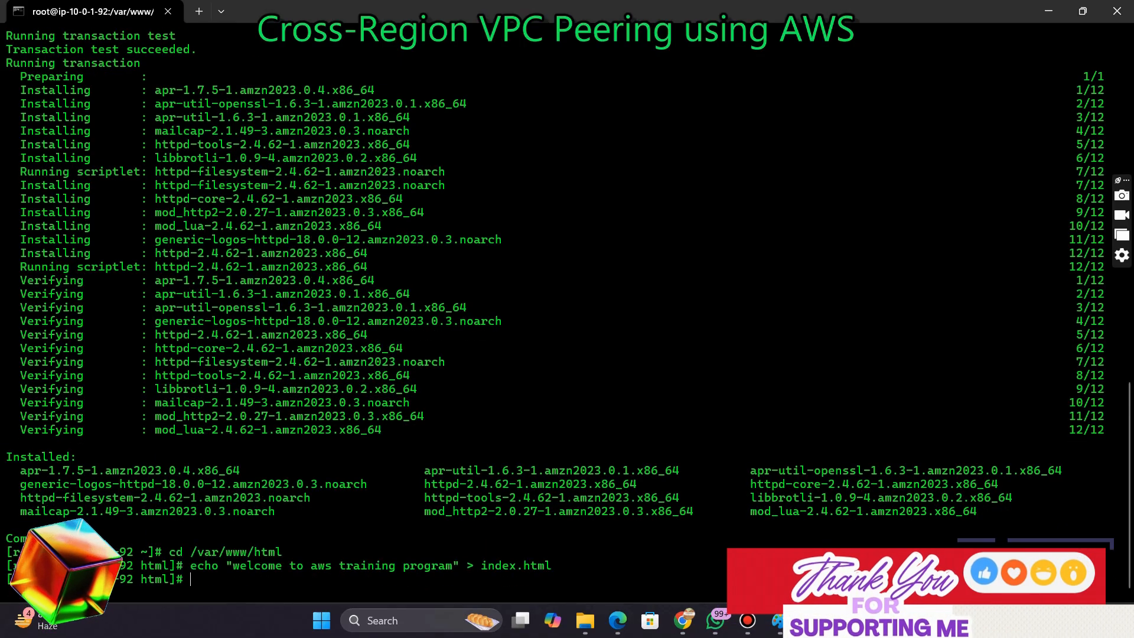
Start the httpd service and enable it at boot with chkconfig httpd on
type("service htt")
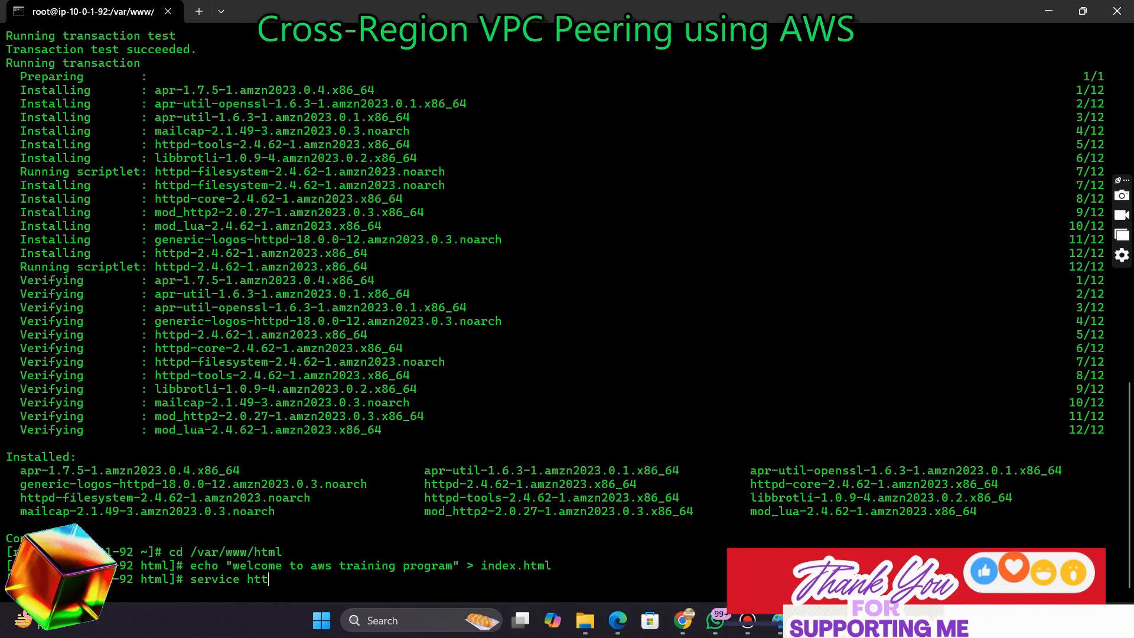
type("pd start")
key("Return")
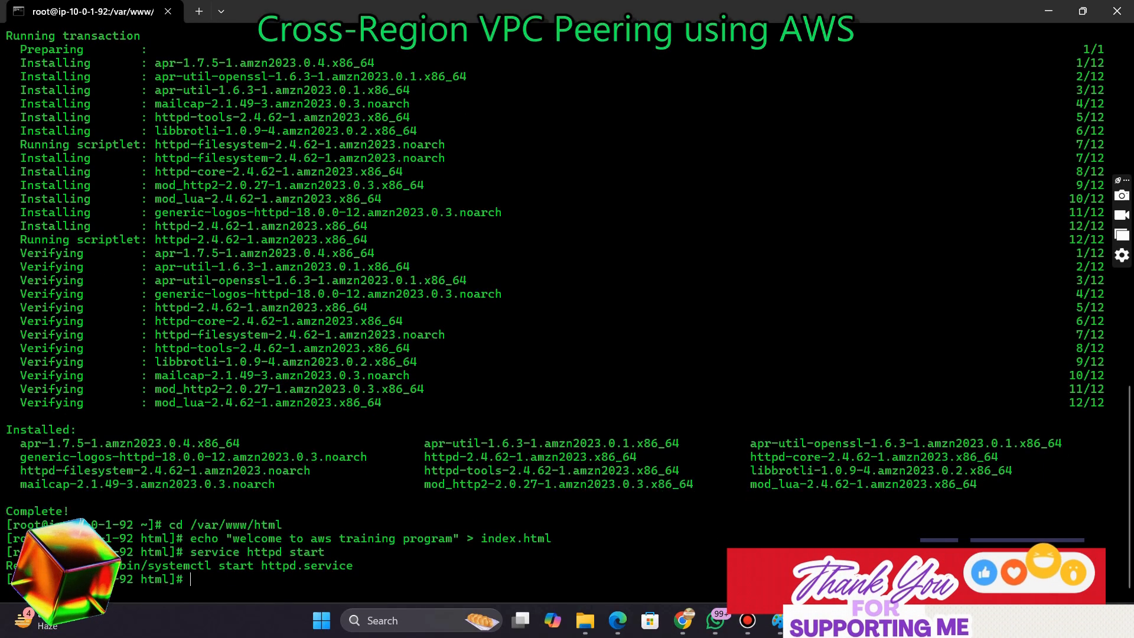
type("chkconf")
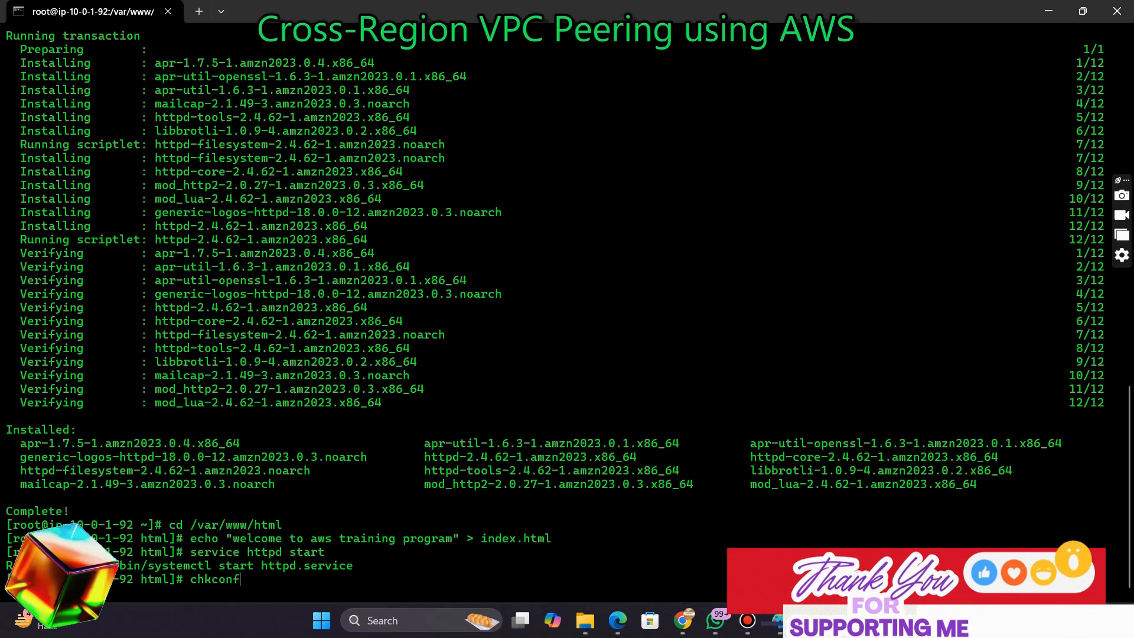
type("ig")
key("BackSpace")
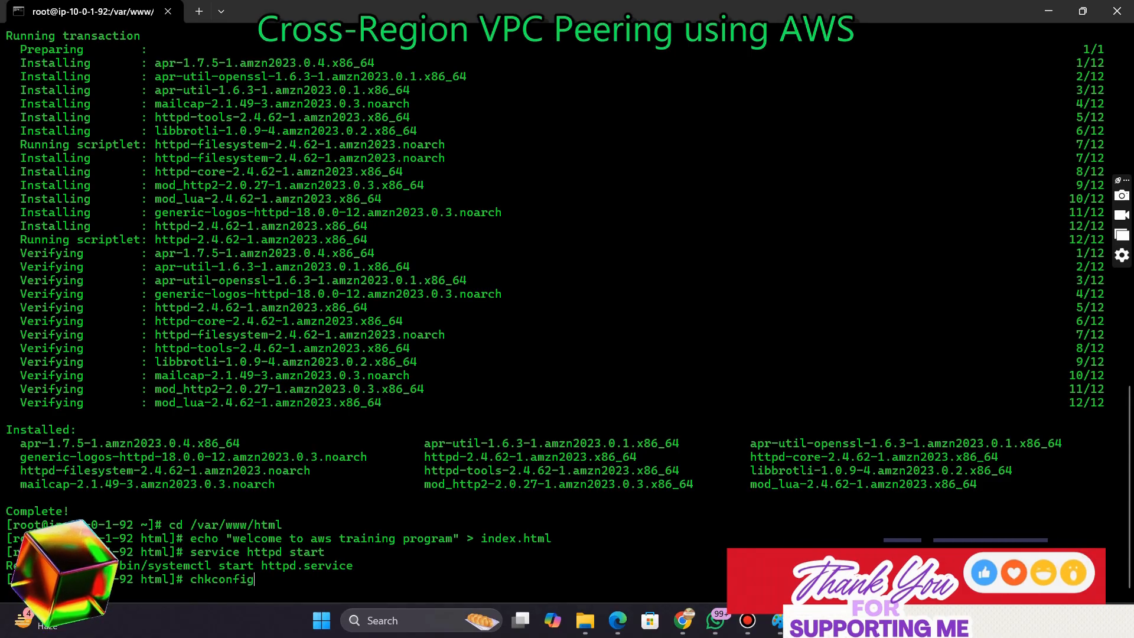
type("g httpd on")
key("Return")
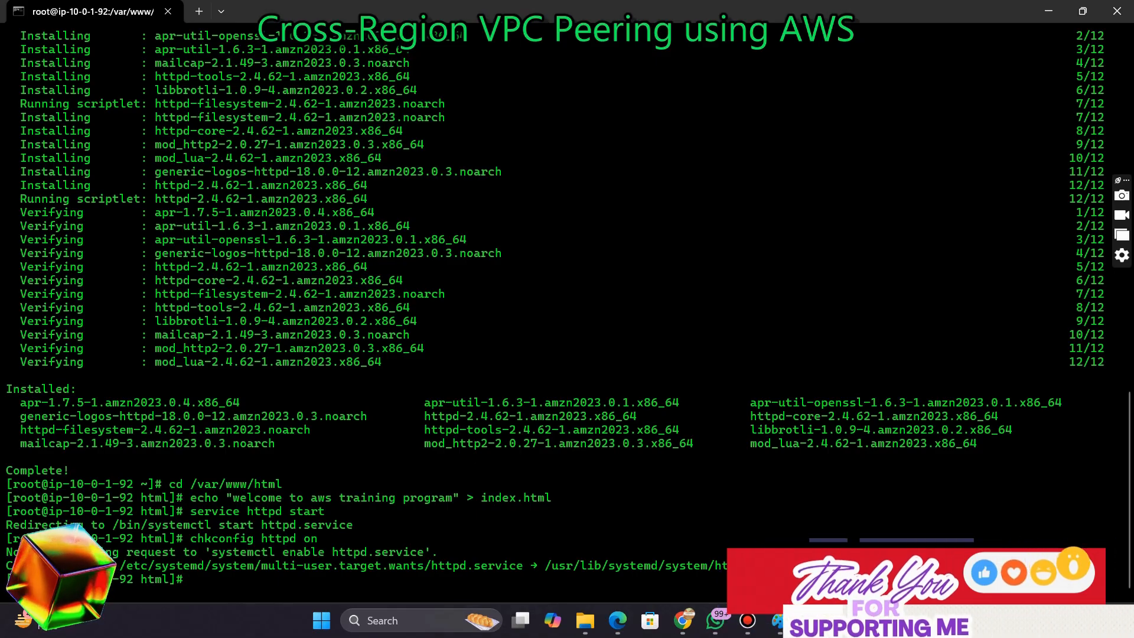
Return to the EC2 instances list and copy instance-mumbai-vpc-1's public IPv4 address
left_click(682, 620)
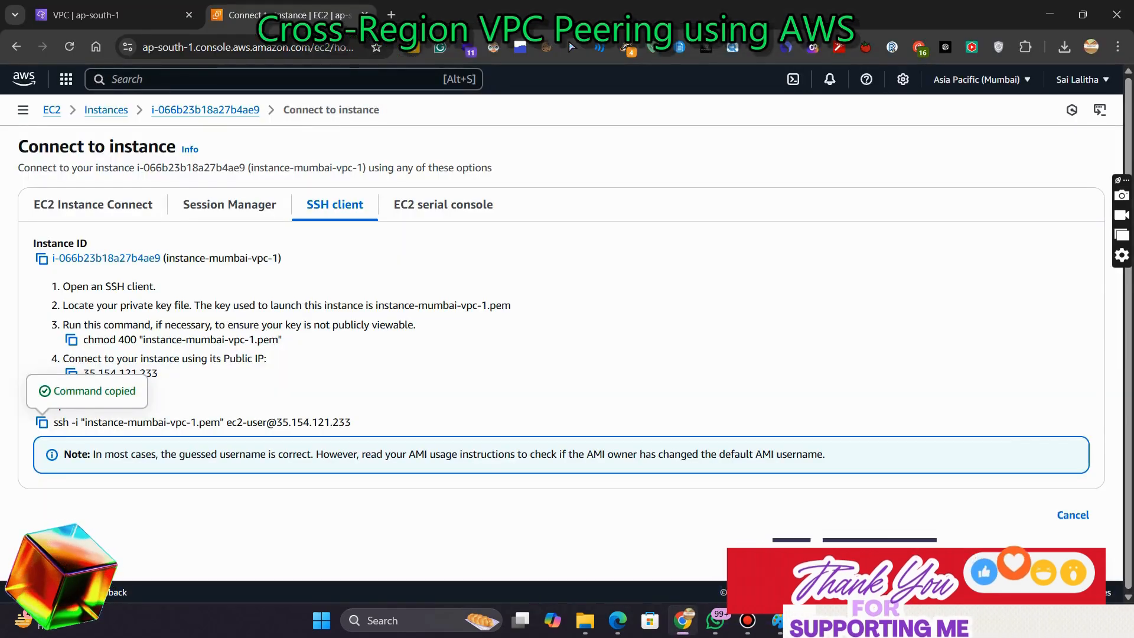
left_click(106, 110)
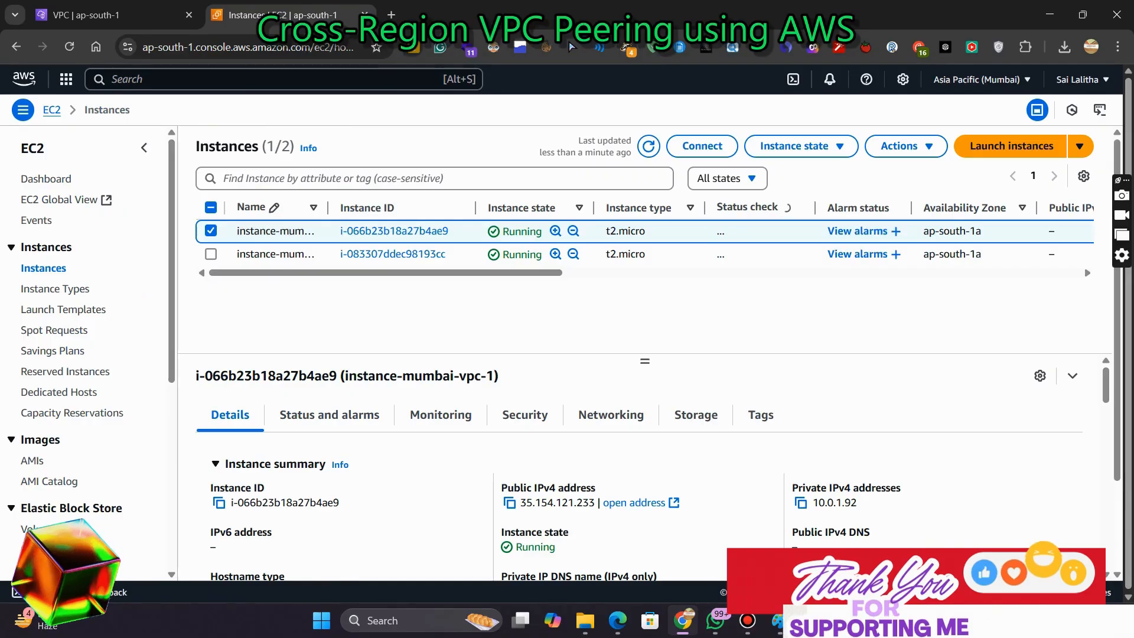
left_click(509, 503)
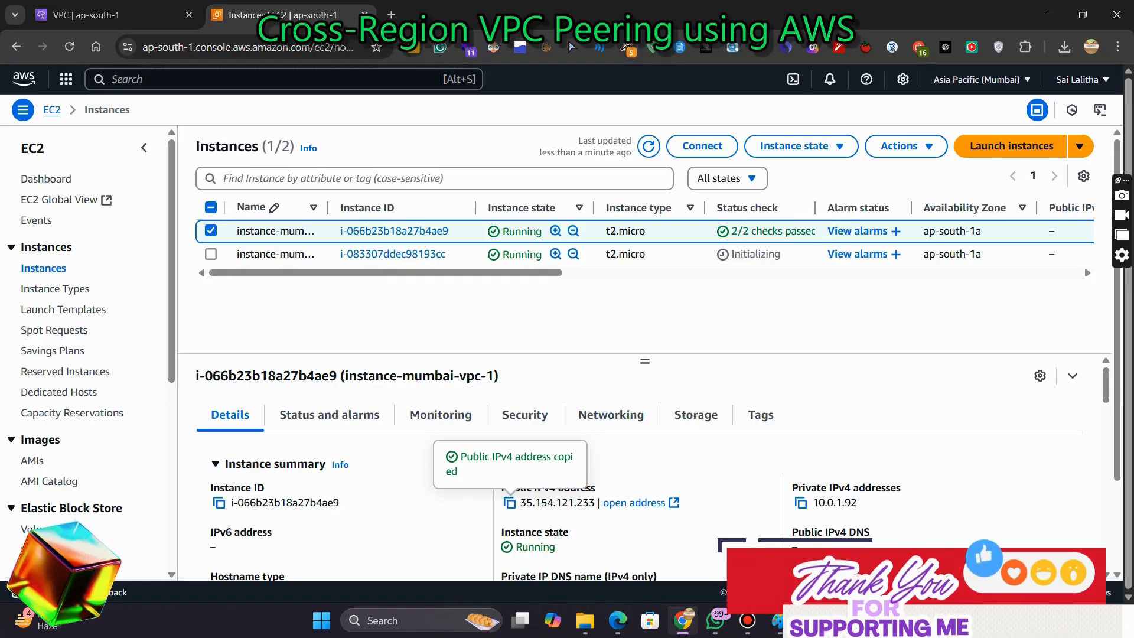
Open a new incognito window, browse to the copied public IP, and continue to the insecure site
left_click(683, 620)
right_click(683, 620)
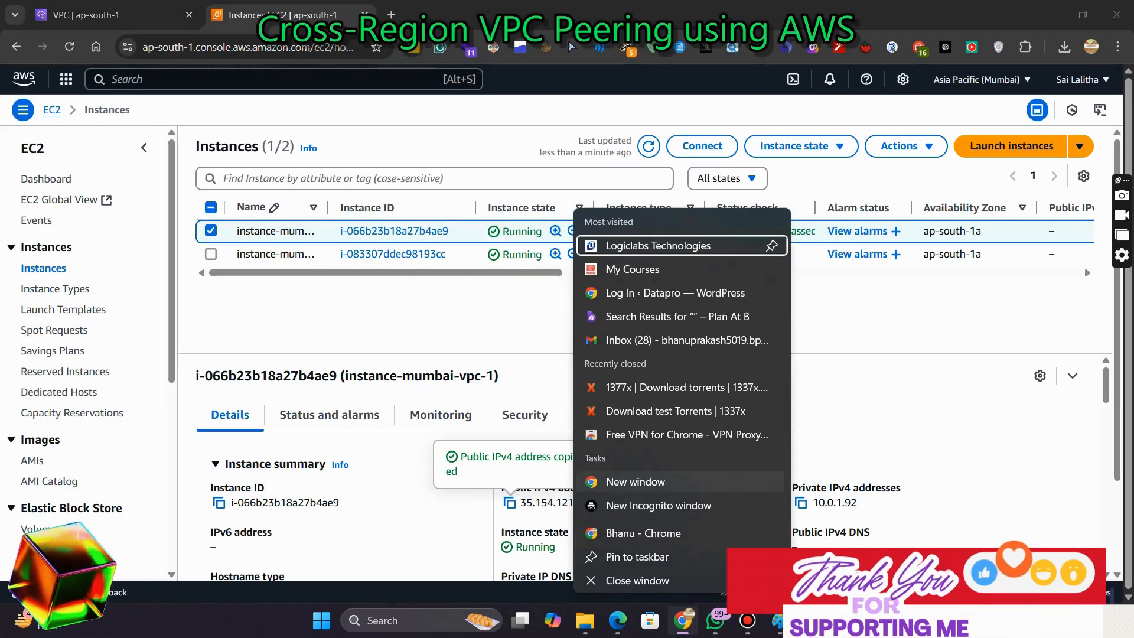
left_click(650, 505)
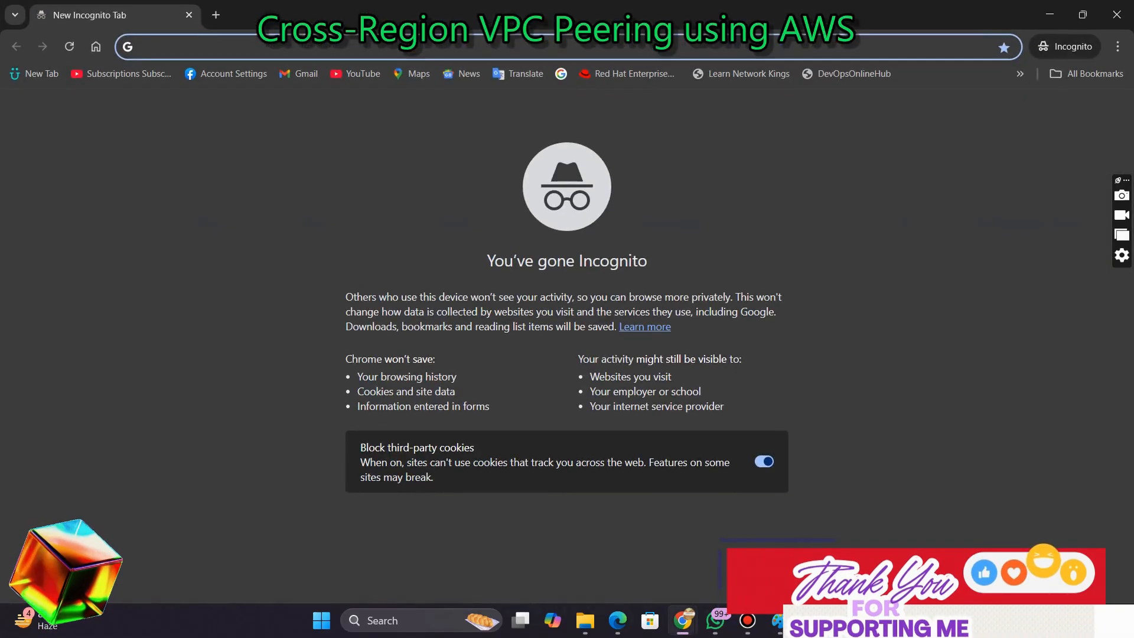
key("ctrl+v")
key("Return")
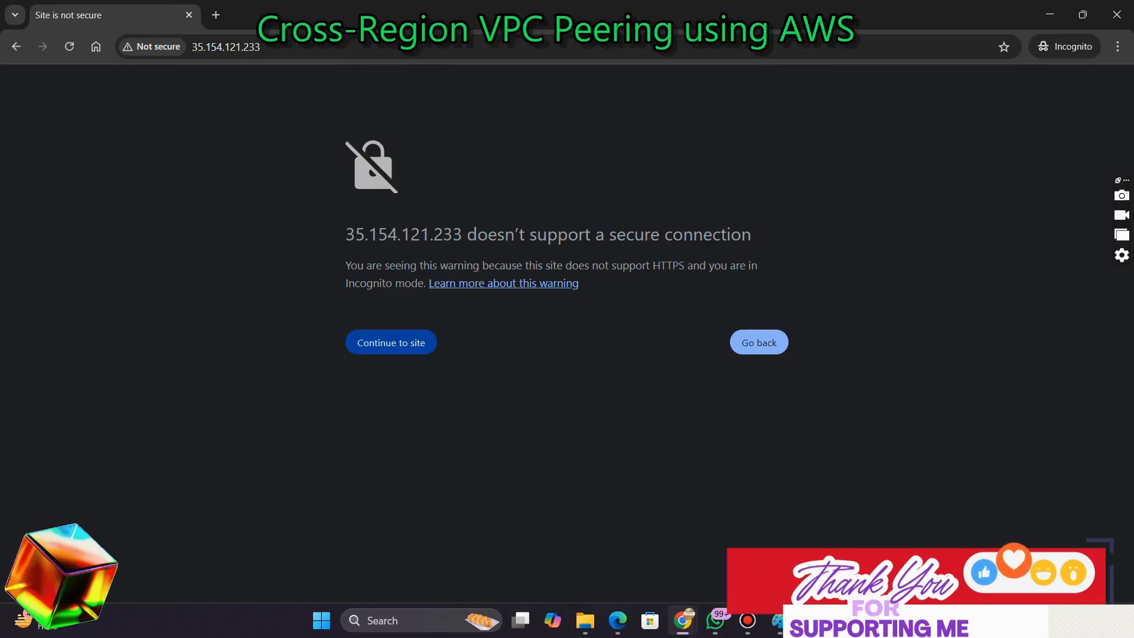
left_click(391, 342)
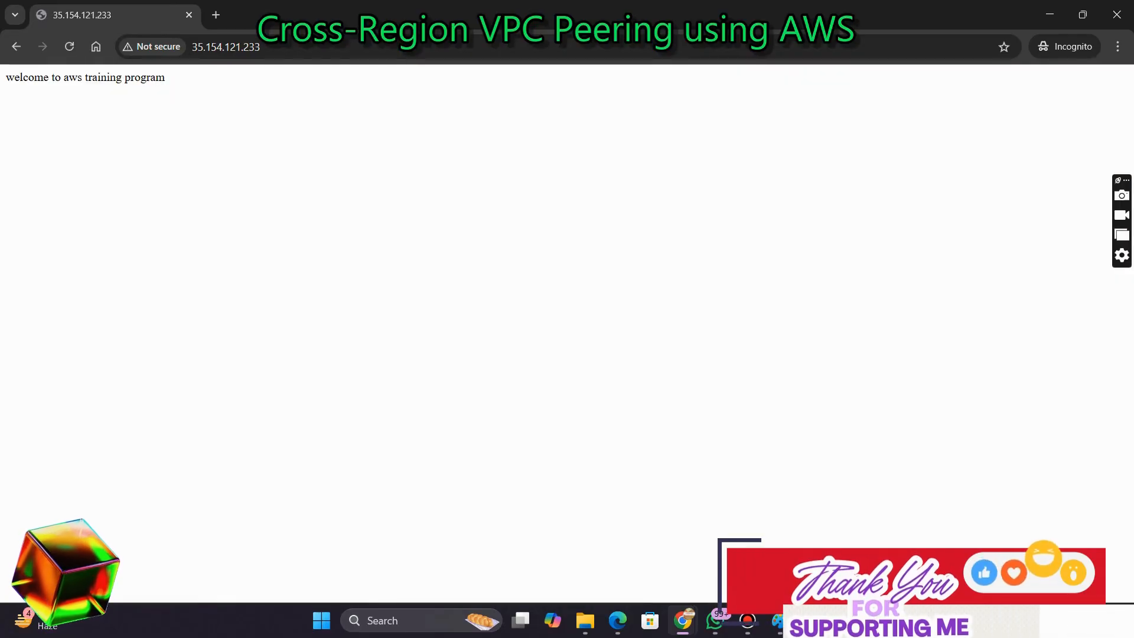
Zoom the page to 300% and highlight the welcome message text
key("ctrl+plus")
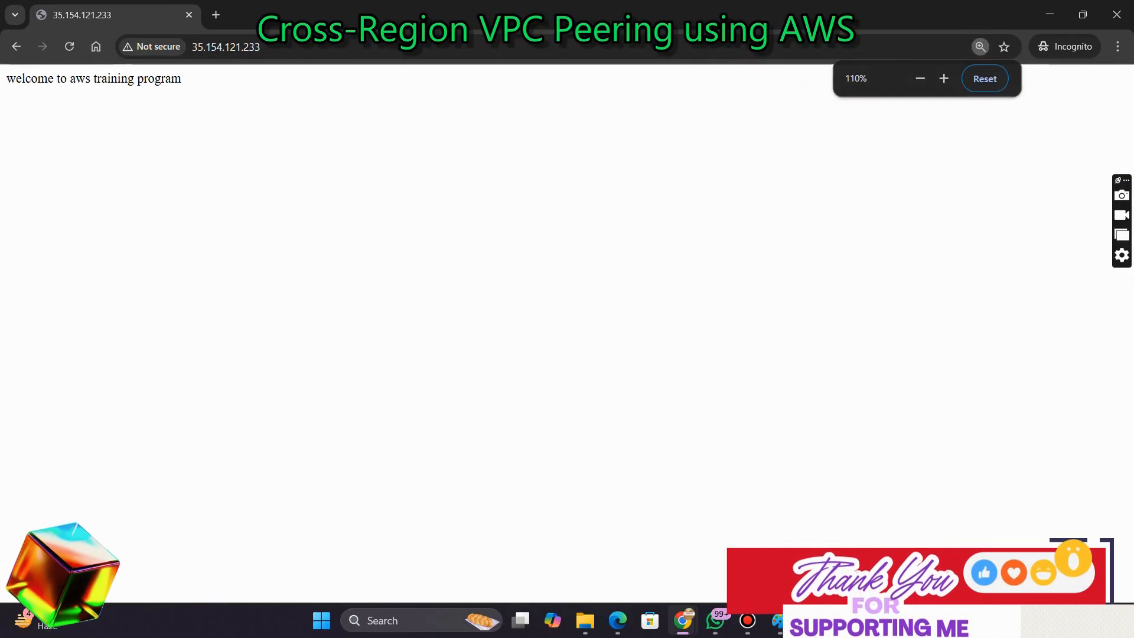
key("ctrl+plus")
key("ctrl+plus")
key("ctrl+plus")
key("ctrl+plus")
key("ctrl+plus")
key("ctrl+plus")
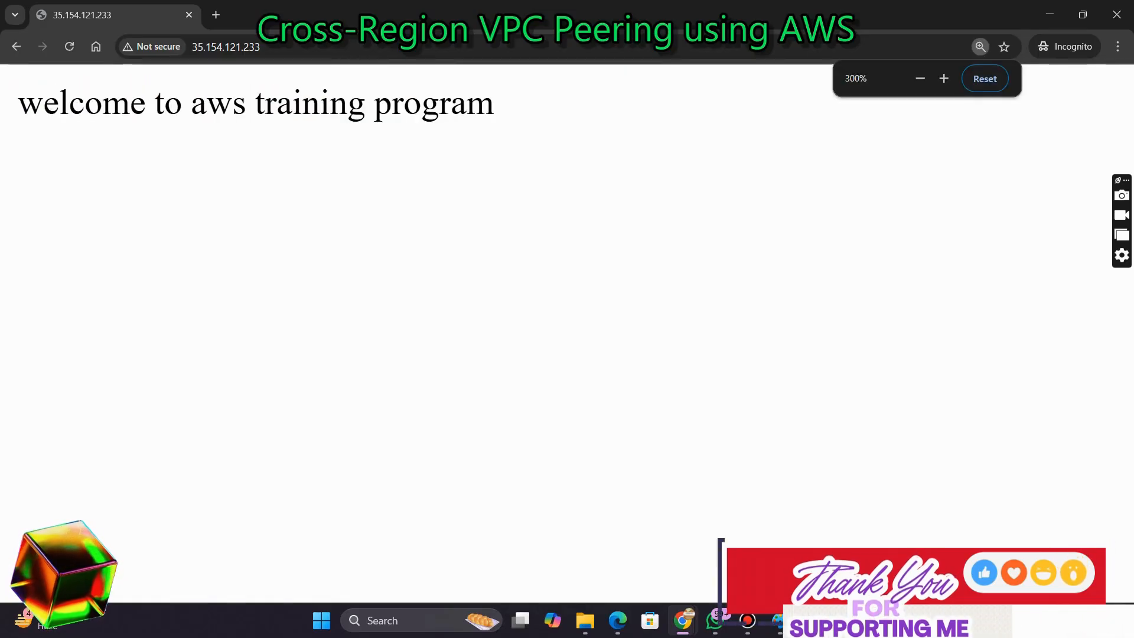
left_click_drag(19, 103, 493, 104)
left_click(505, 141)
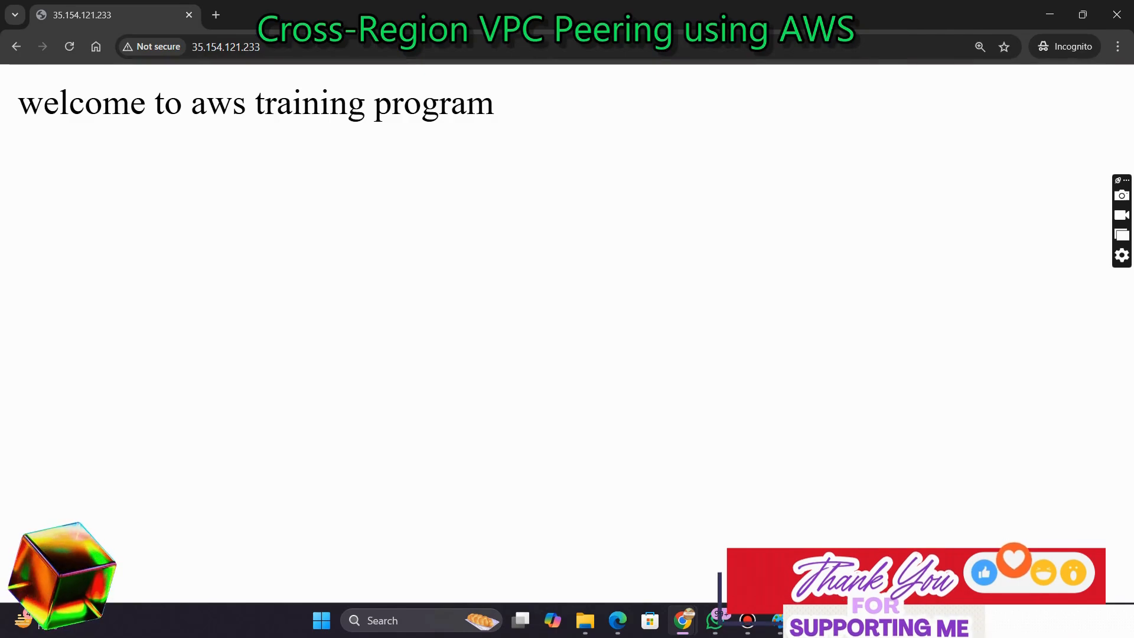
Switch back to the terminal, return to the home directory, and clear the screen
key("alt+Tab")
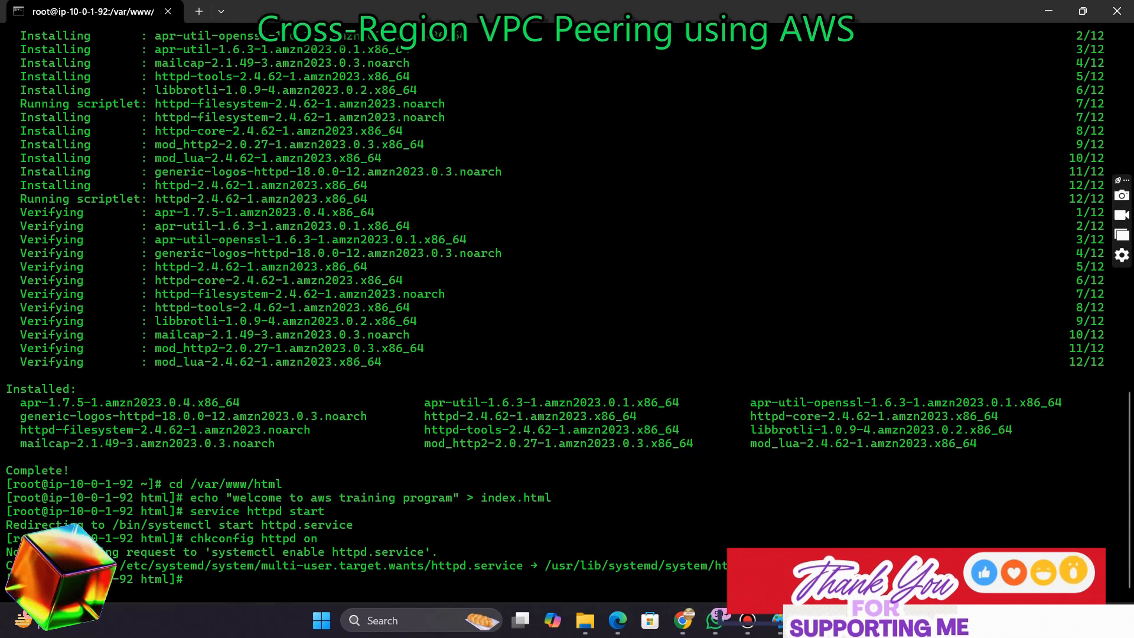
type("cd")
key("Return")
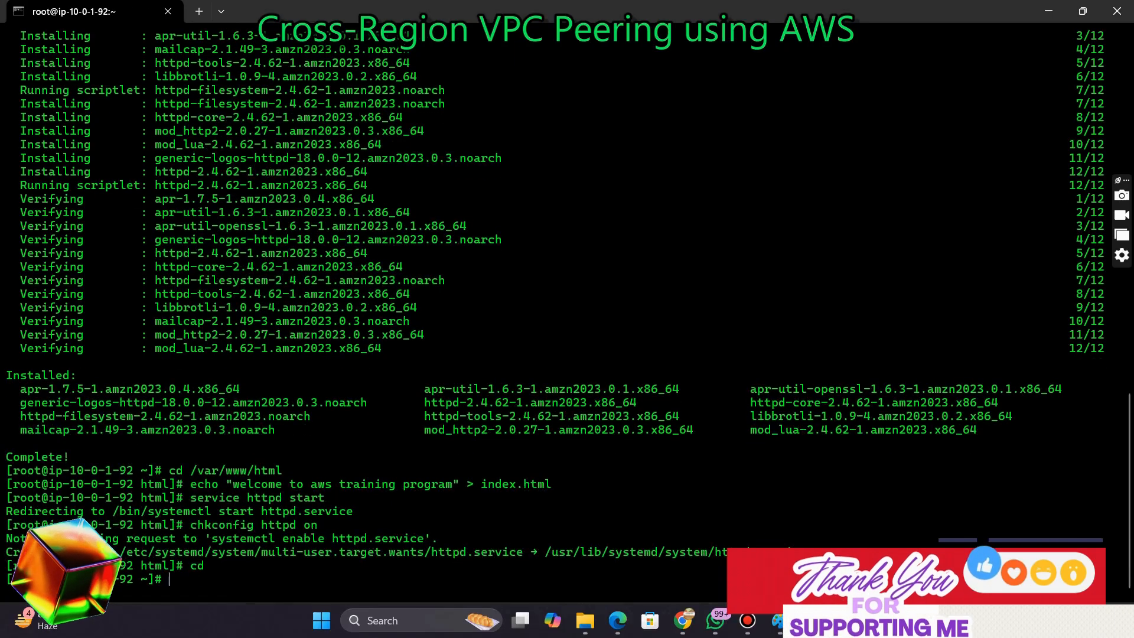
type("clear")
key("Return")
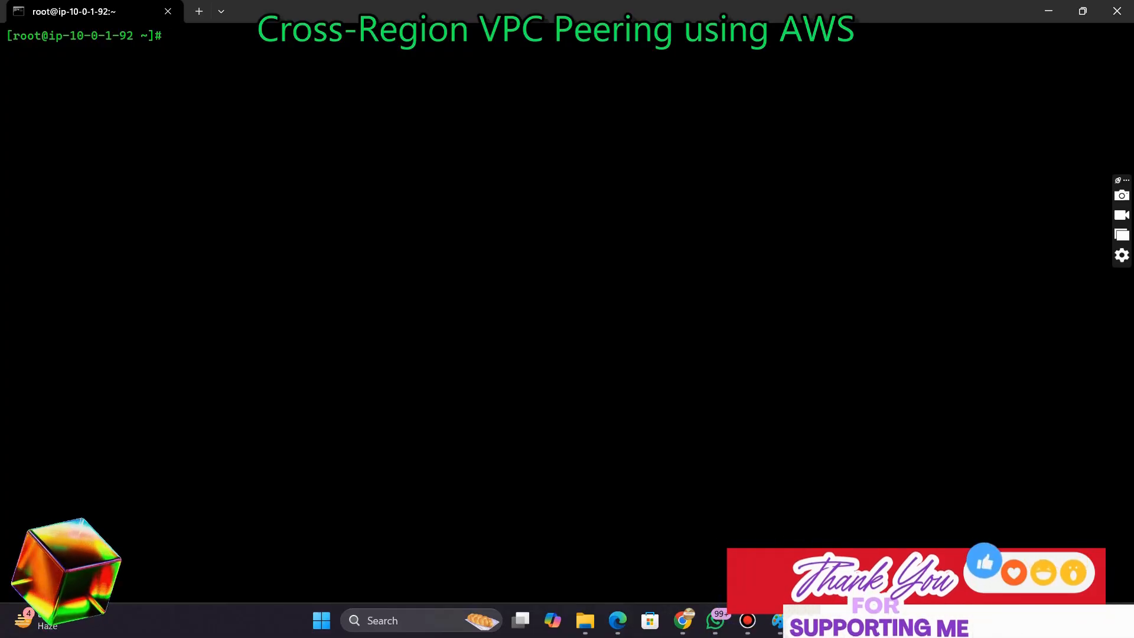
Exit the root shell back to the ec2-user session
type("e")
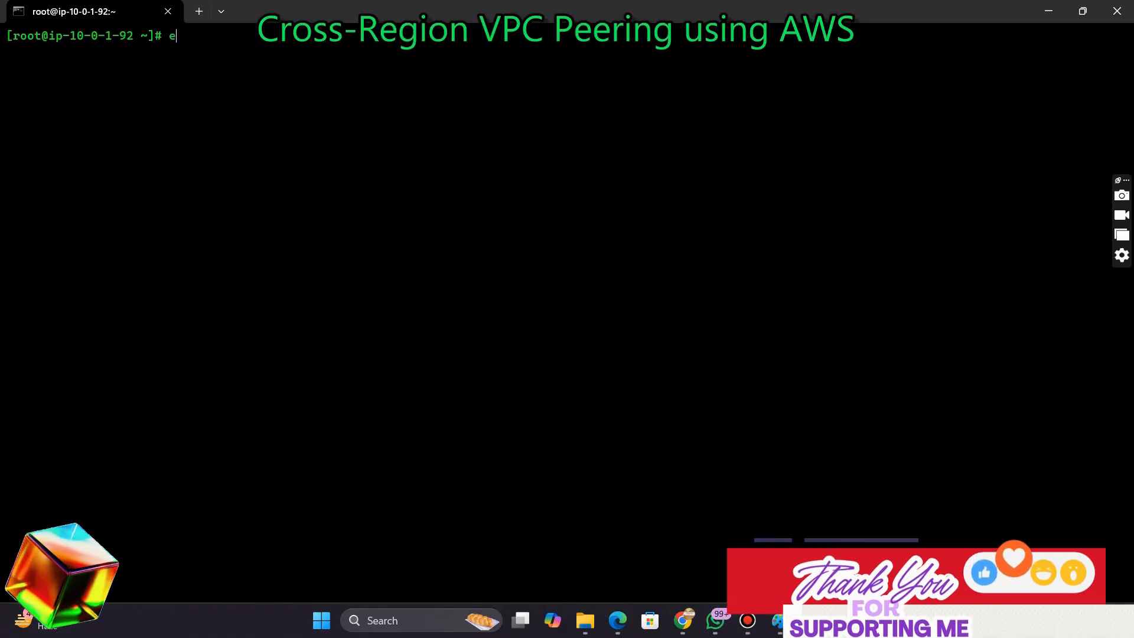
type("exi")
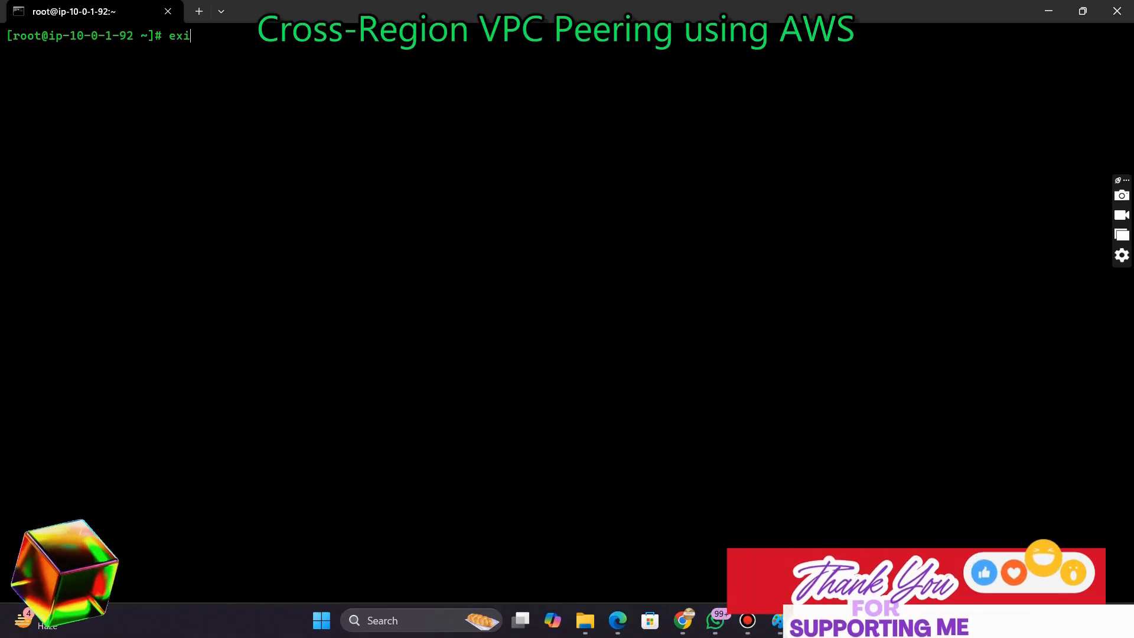
type("t")
key("Return")
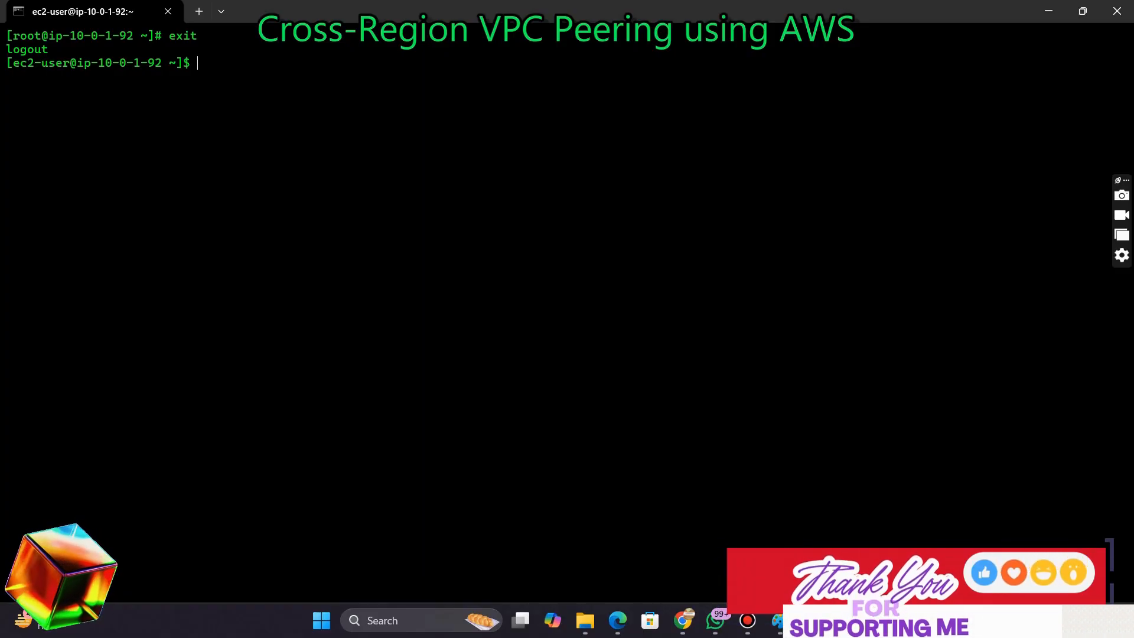
Switch to the root shell with sudo su -
type("udo ")
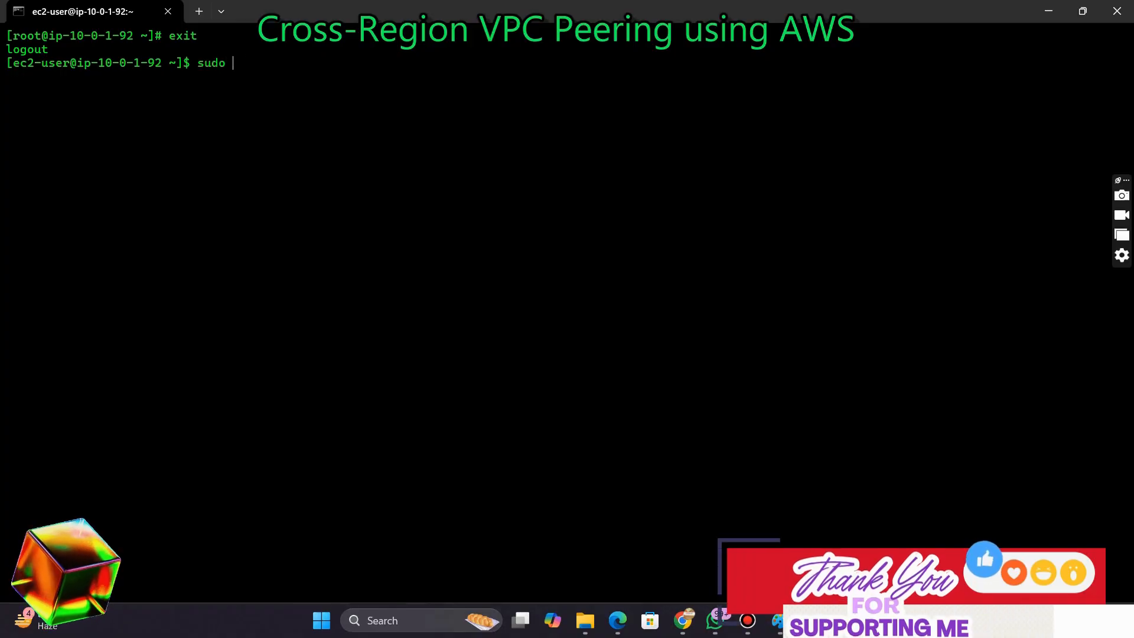
type("su -")
key("Return")
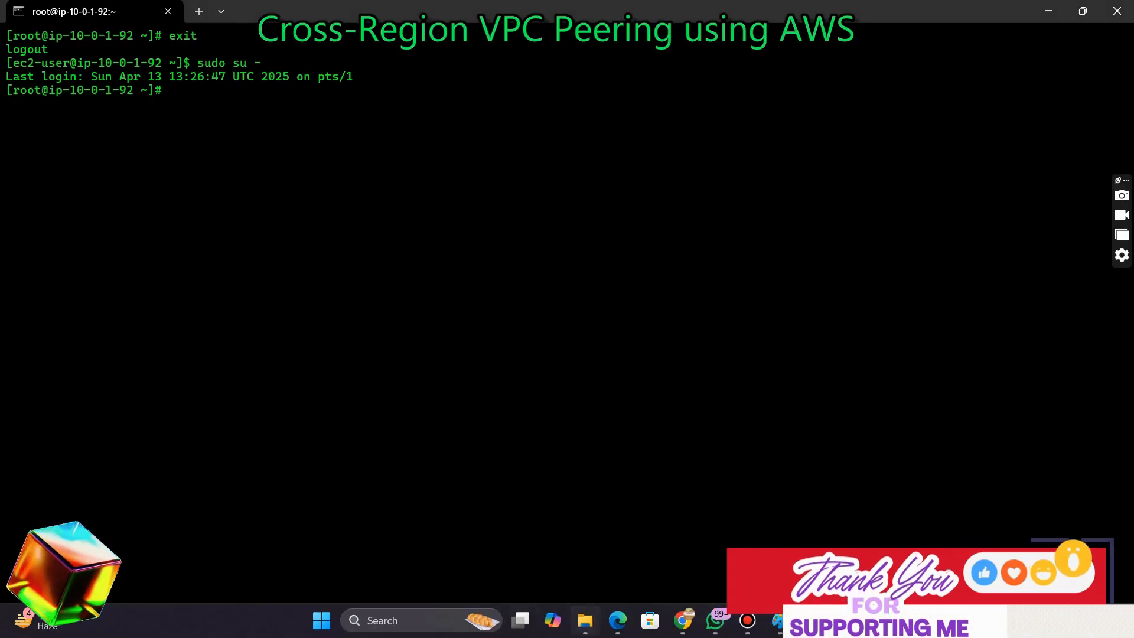
Copy the instance-mumbai-vpc-2.pem file name from its Properties and open a new file with that name in nano
key("alt+Tab")
right_click(245, 188)
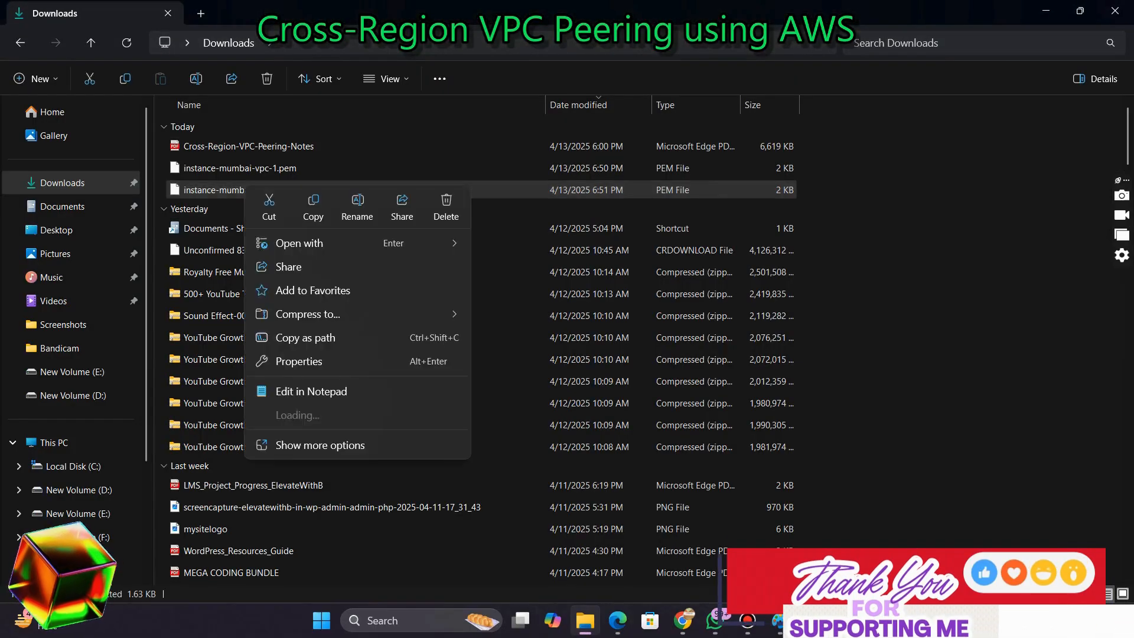
left_click(320, 445)
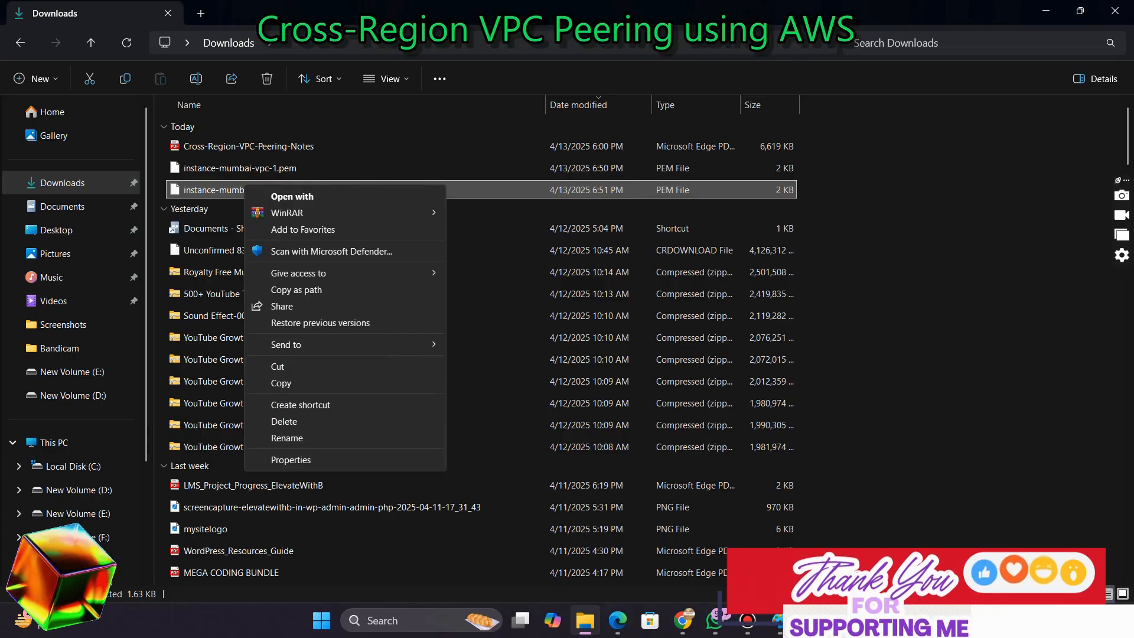
left_click(291, 460)
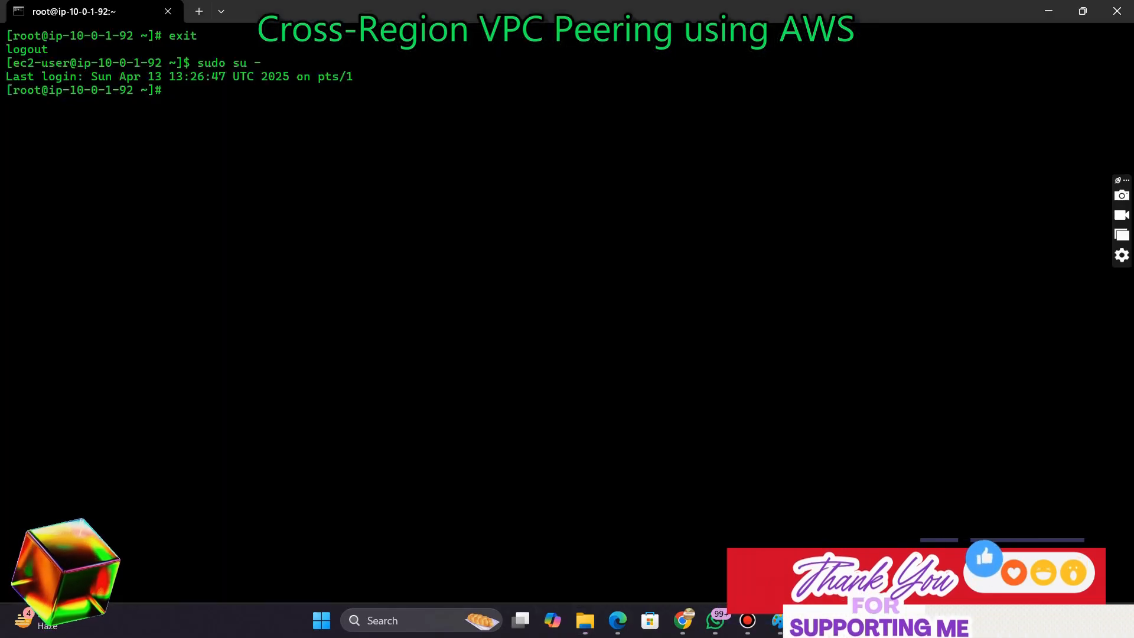
type("nano")
key("ctrl+v")
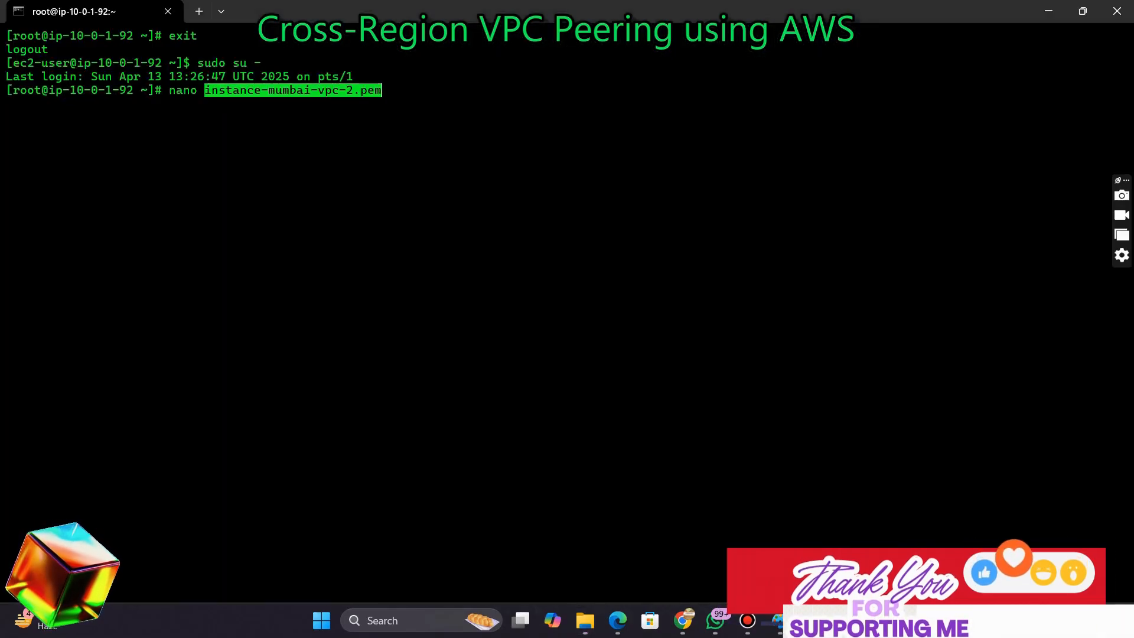
key("Return")
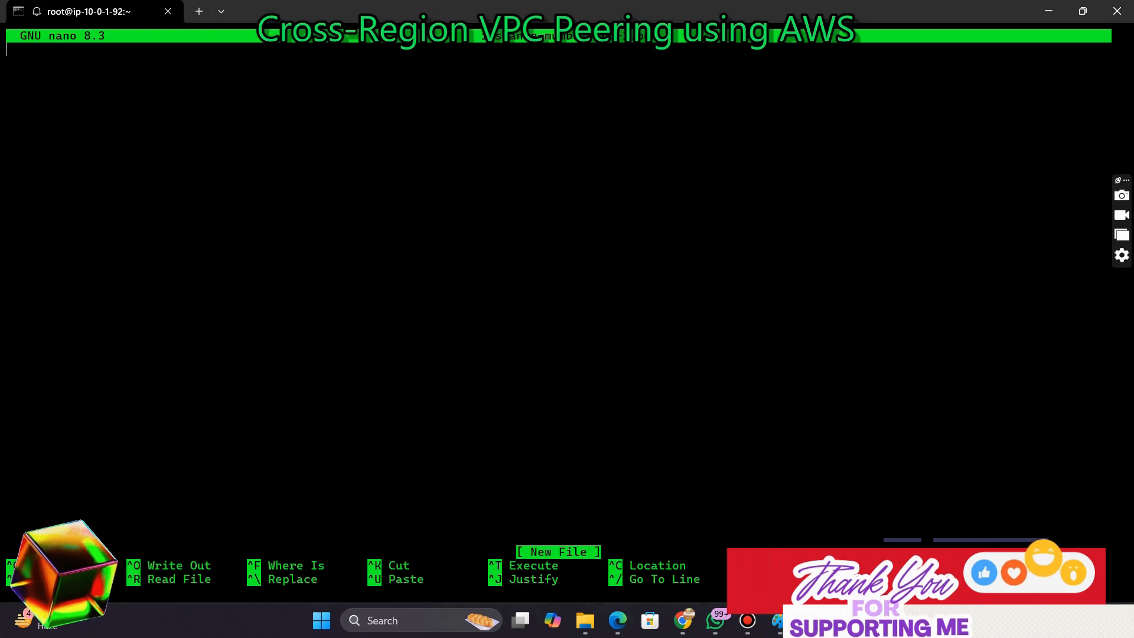
Close the Properties dialog of the instance-mumbai-vpc-2.pem file
left_click(585, 620)
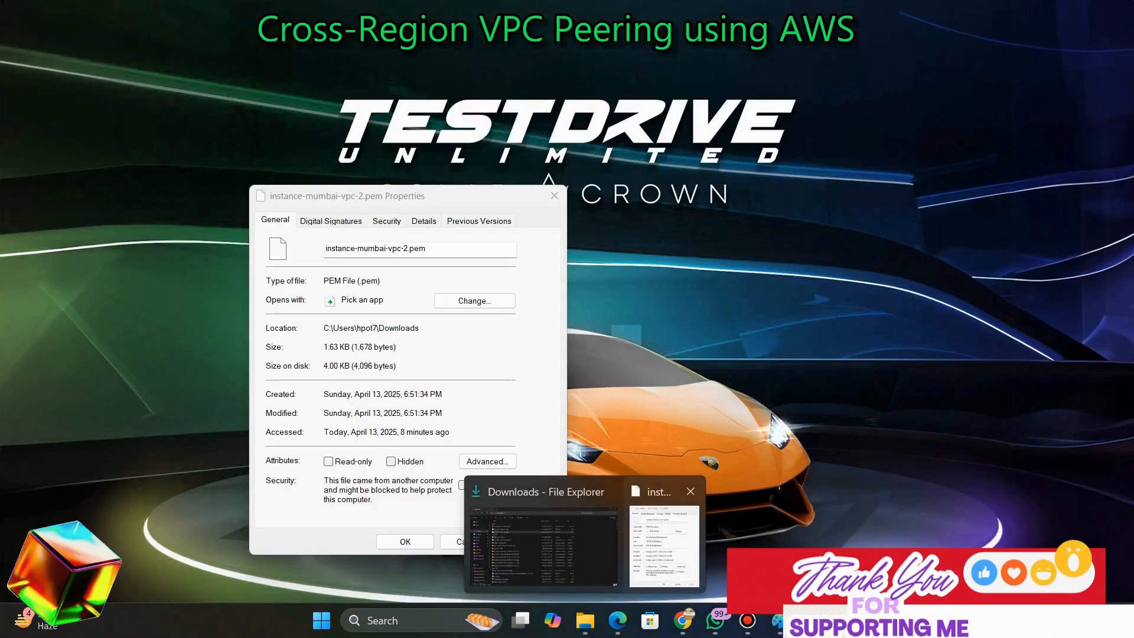
left_click(665, 547)
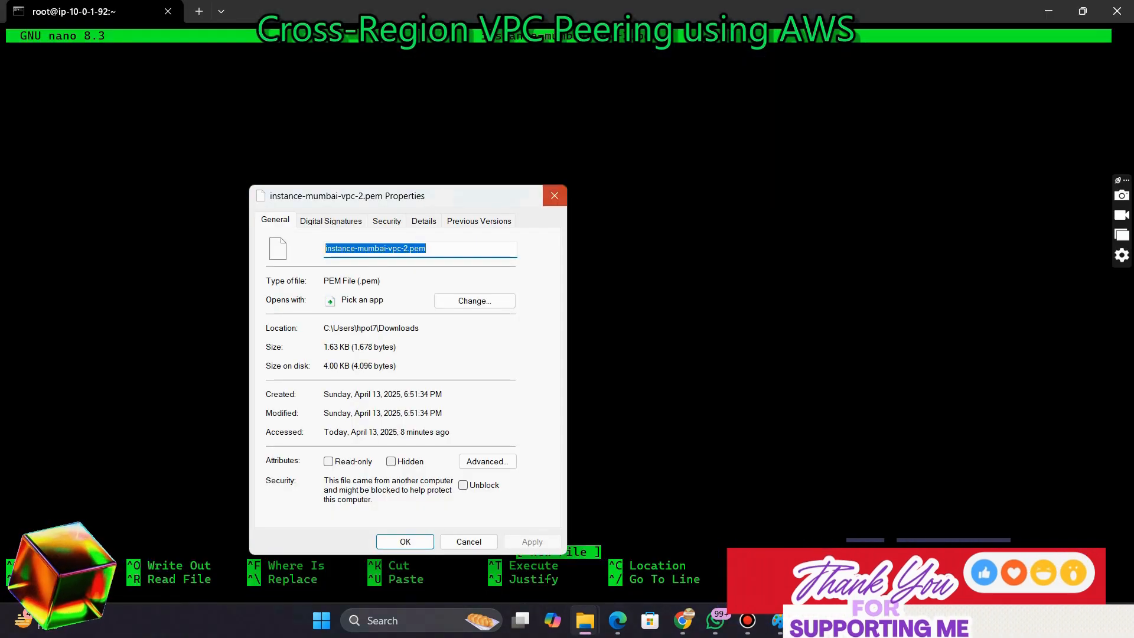
left_click(555, 196)
Open instance-mumbai-vpc-2.pem in Notepad just once and select and copy its entire private key contents
left_click(584, 620)
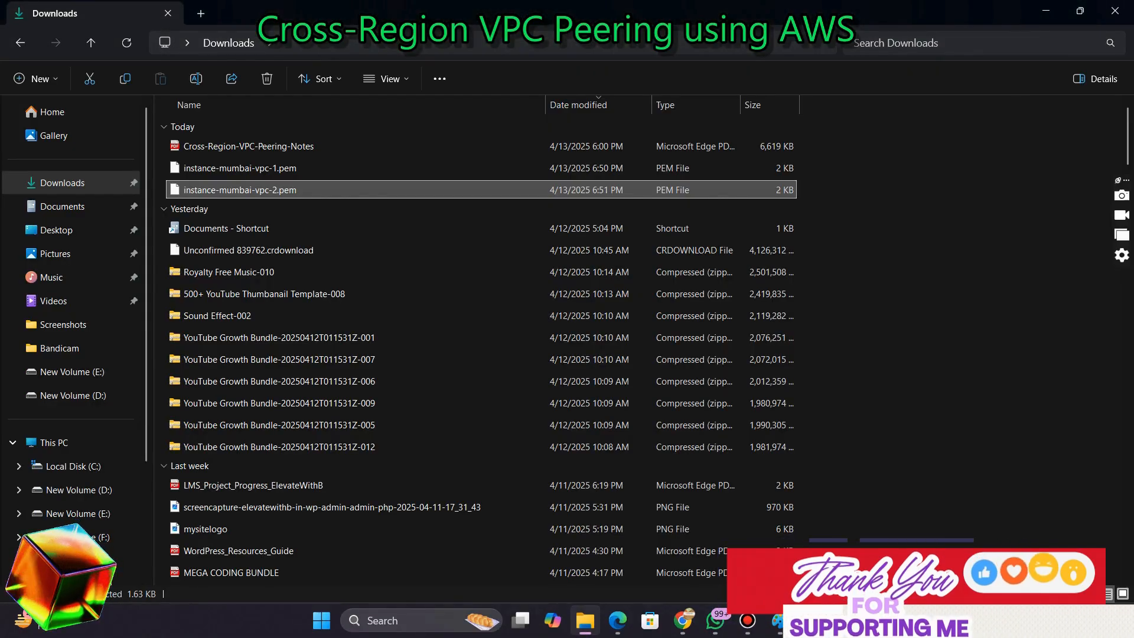
double_click(240, 189)
left_click(472, 184)
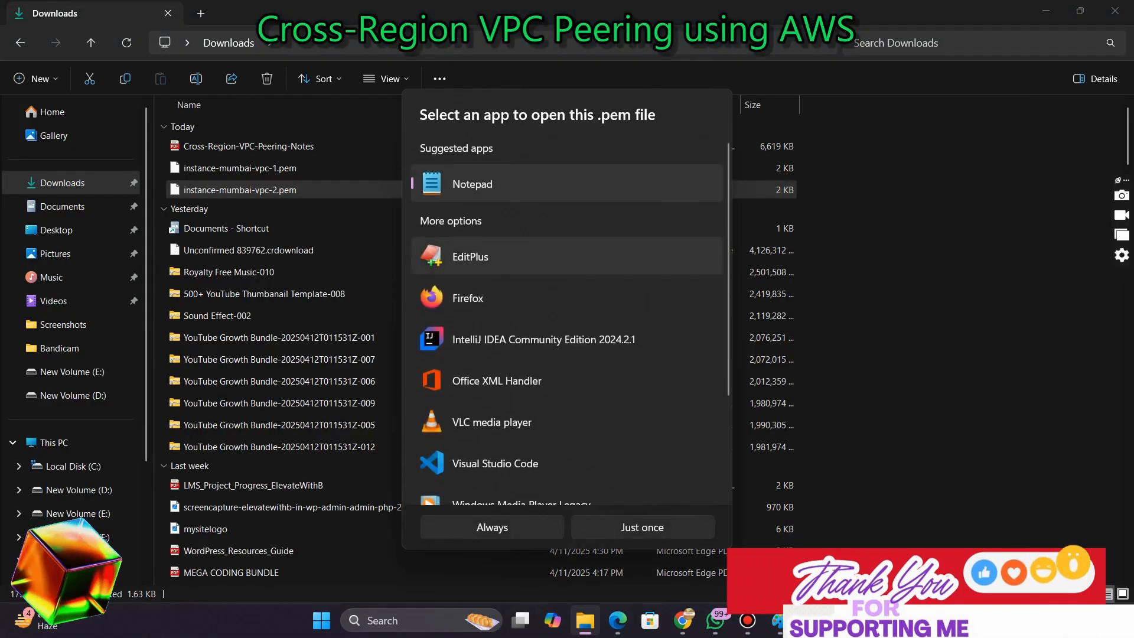
left_click(642, 528)
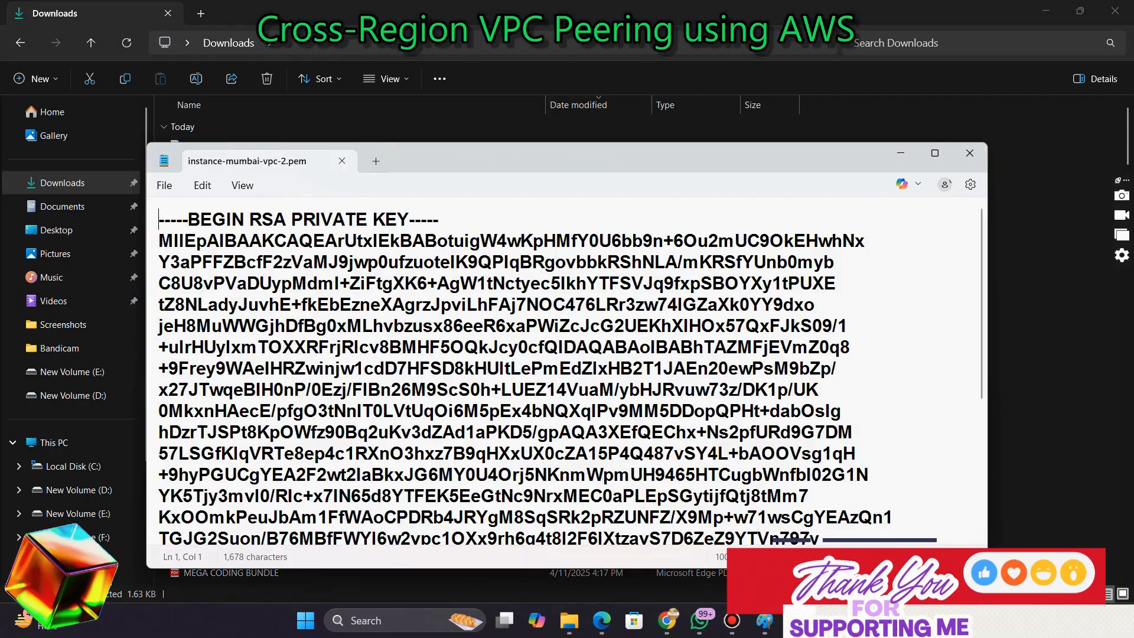
key("ctrl+a")
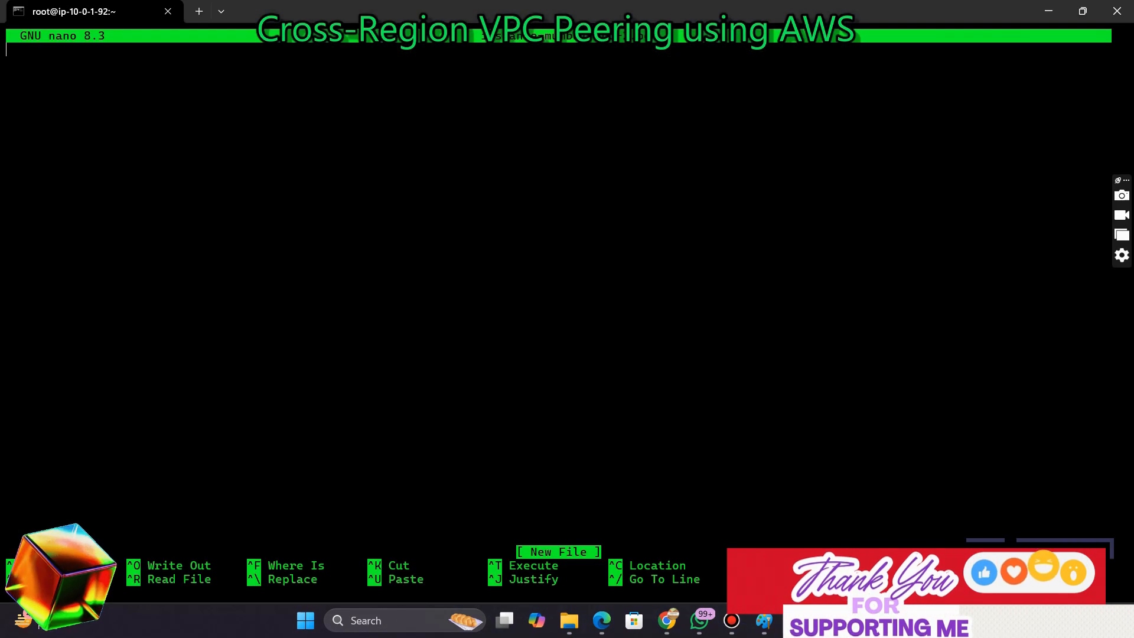
Paste the private key into the nano file, save it and exit the editor
key("ctrl+v")
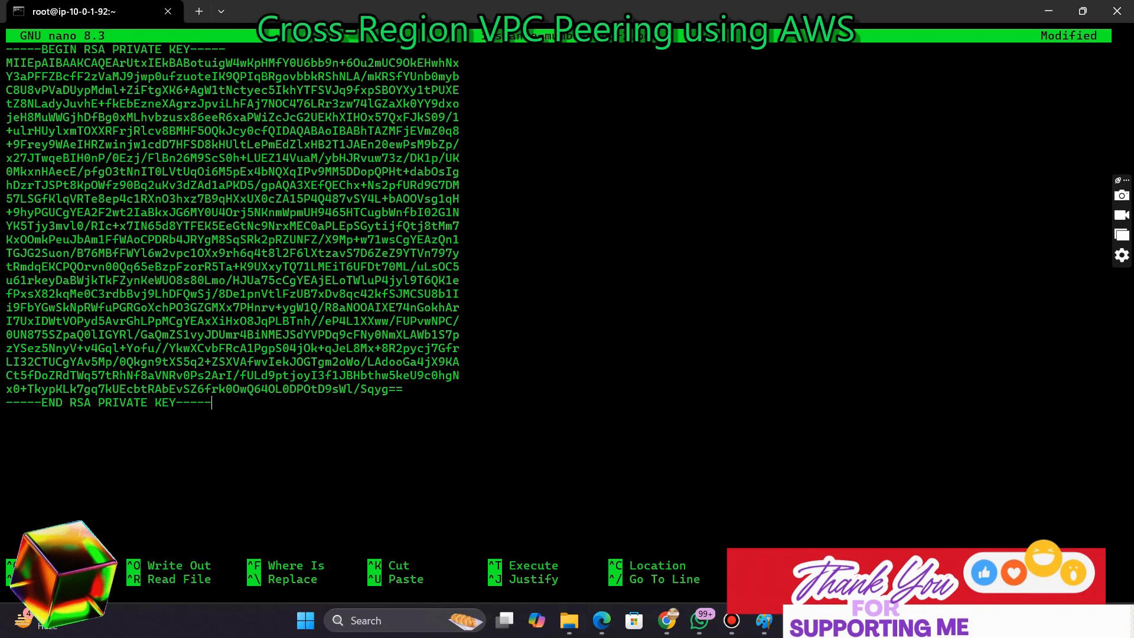
key("ctrl+o")
key("Return")
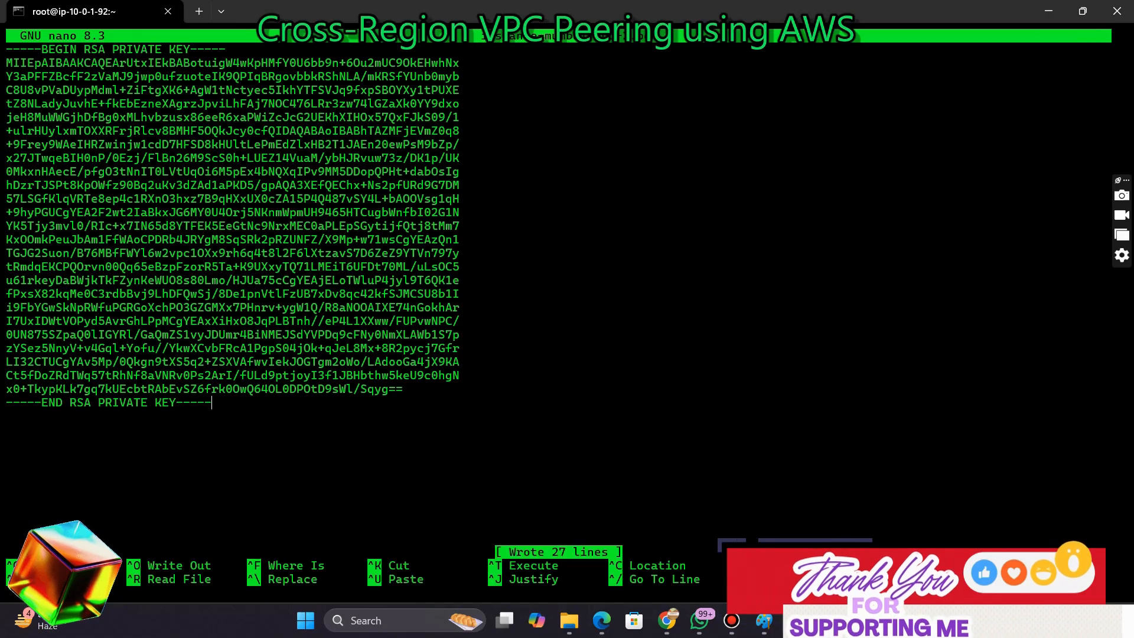
key("ctrl+x")
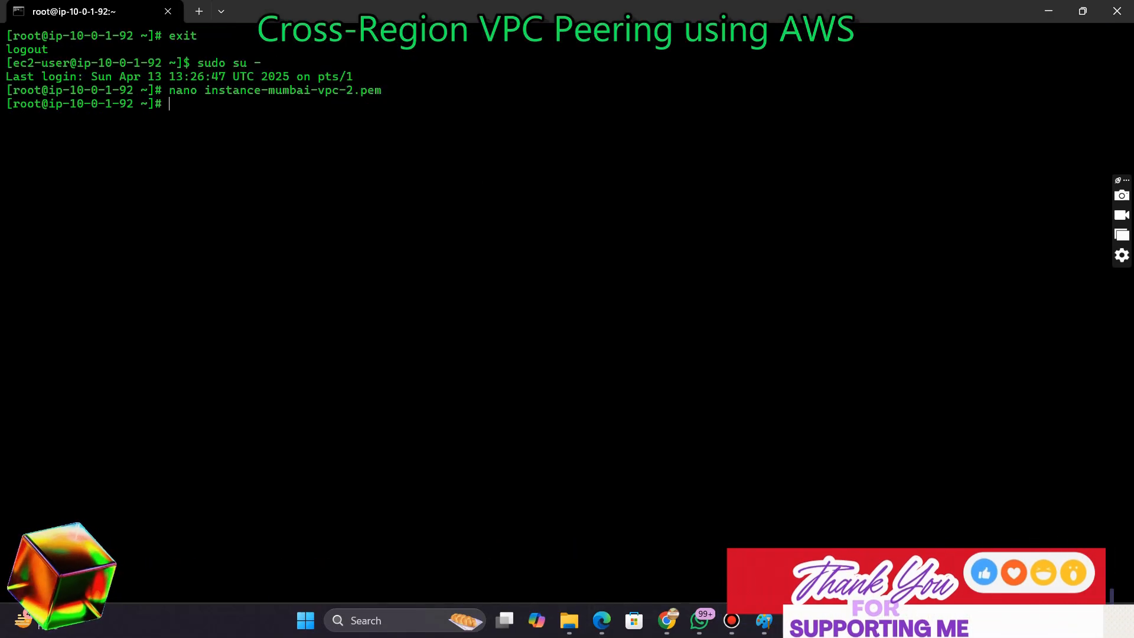
List the home directory's files and copy the key file's name
type("ls")
key("Return")
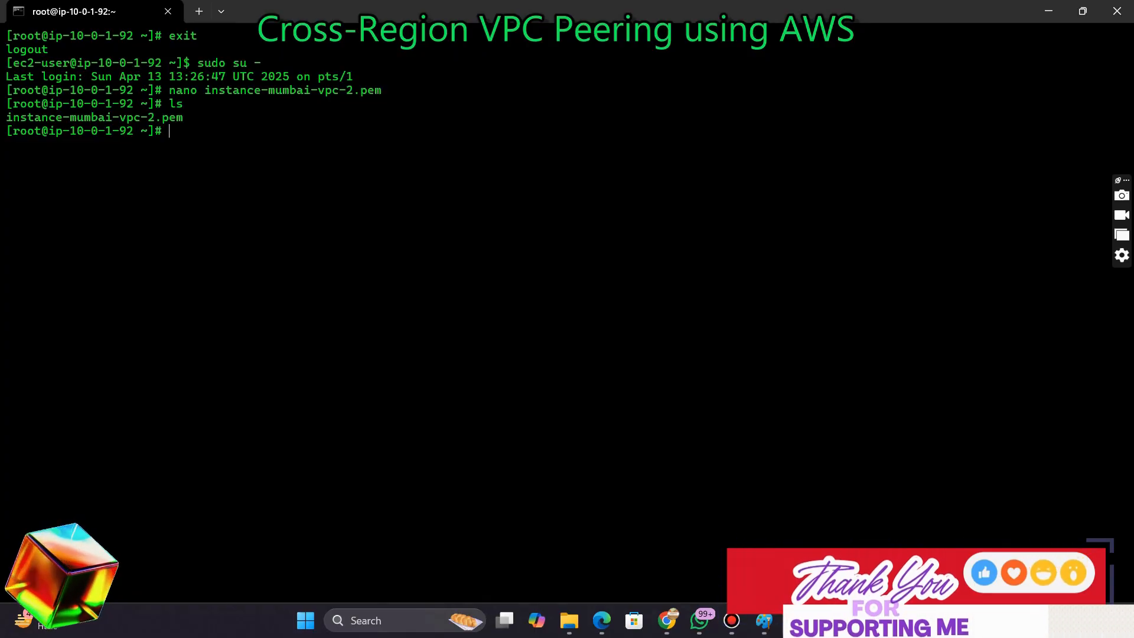
left_click_drag(183, 118, 7, 118)
key("ctrl+c")
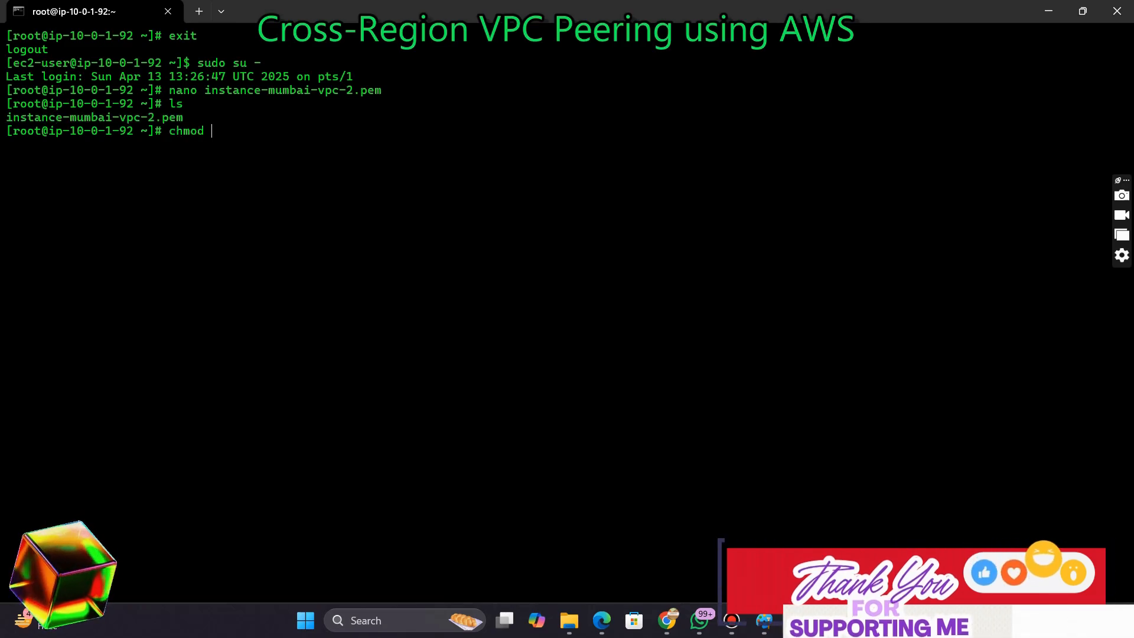
Restrict the key file's permissions with chmod 400 instance-mumbai-vpc-2.pem
key("BackSpace")
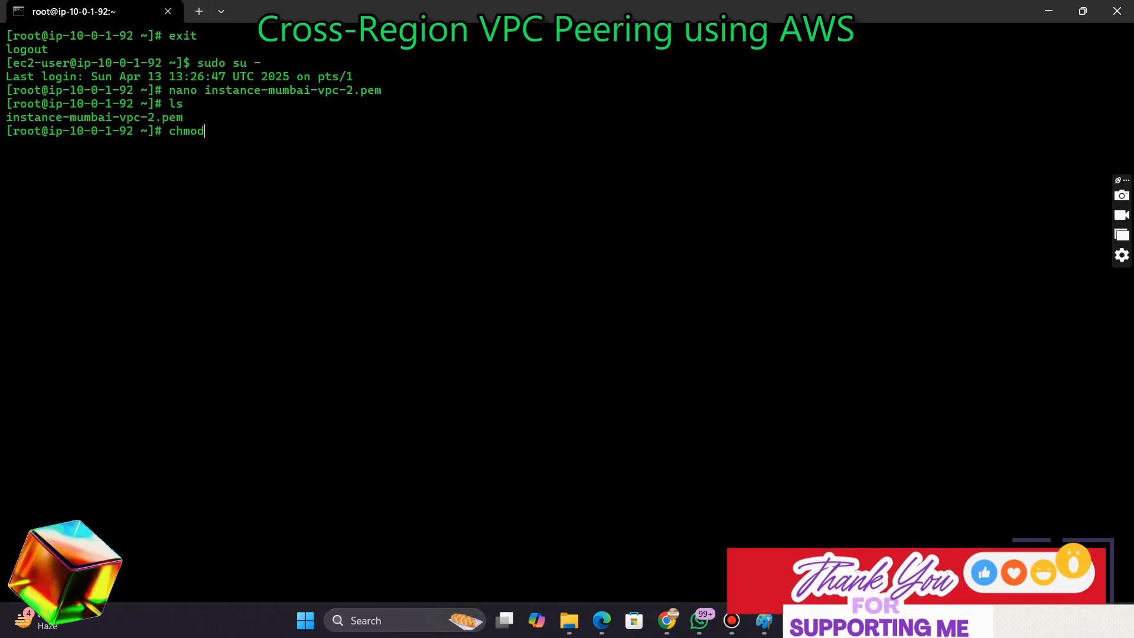
type("40")
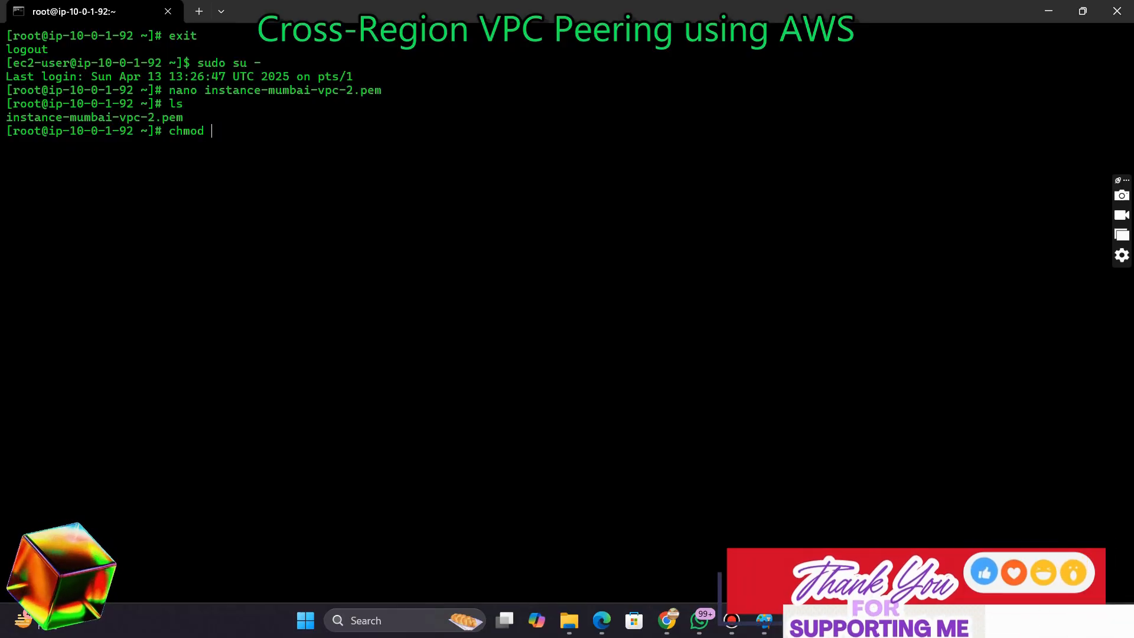
type("400")
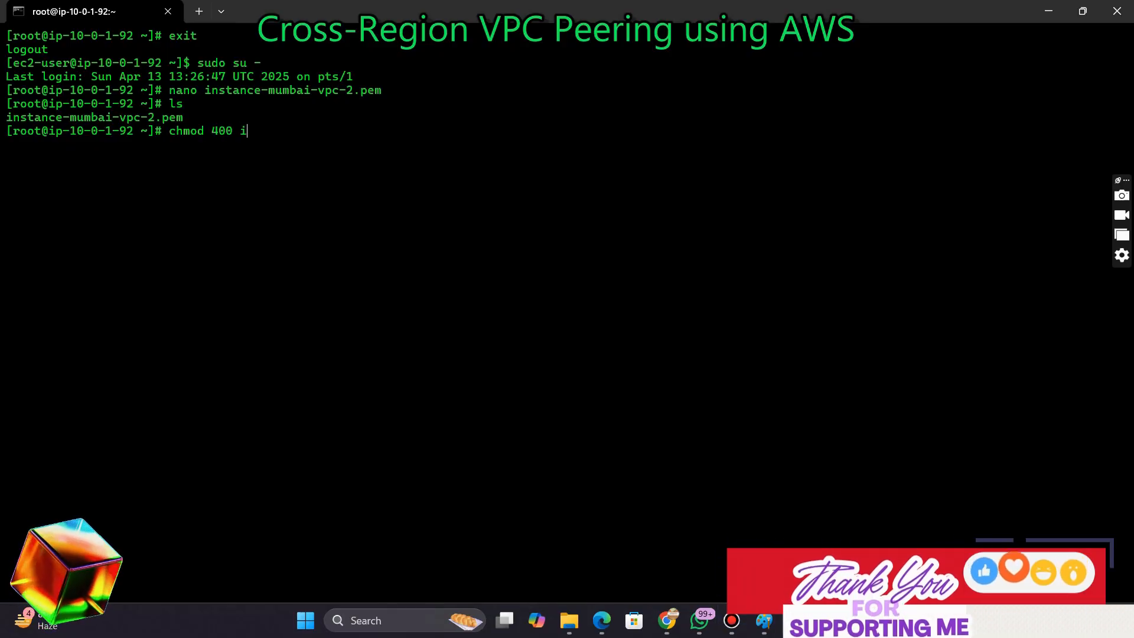
type(" i")
key("Tab")
key("Return")
Check the key file's permissions with ls -ld and highlight the permission string
type("ls ")
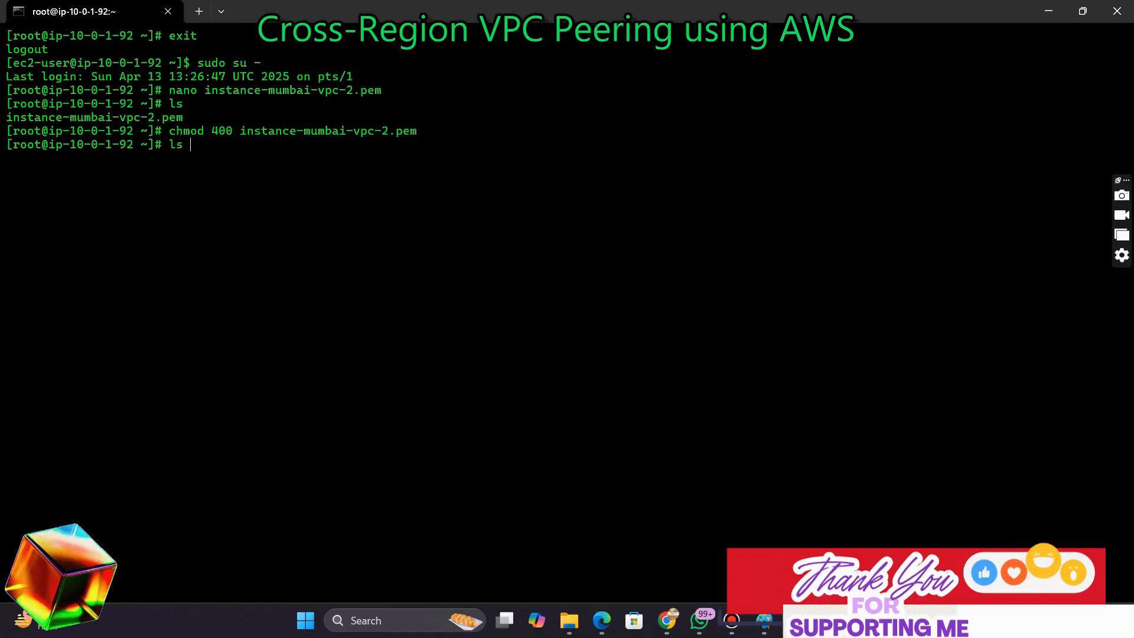
type("-ld")
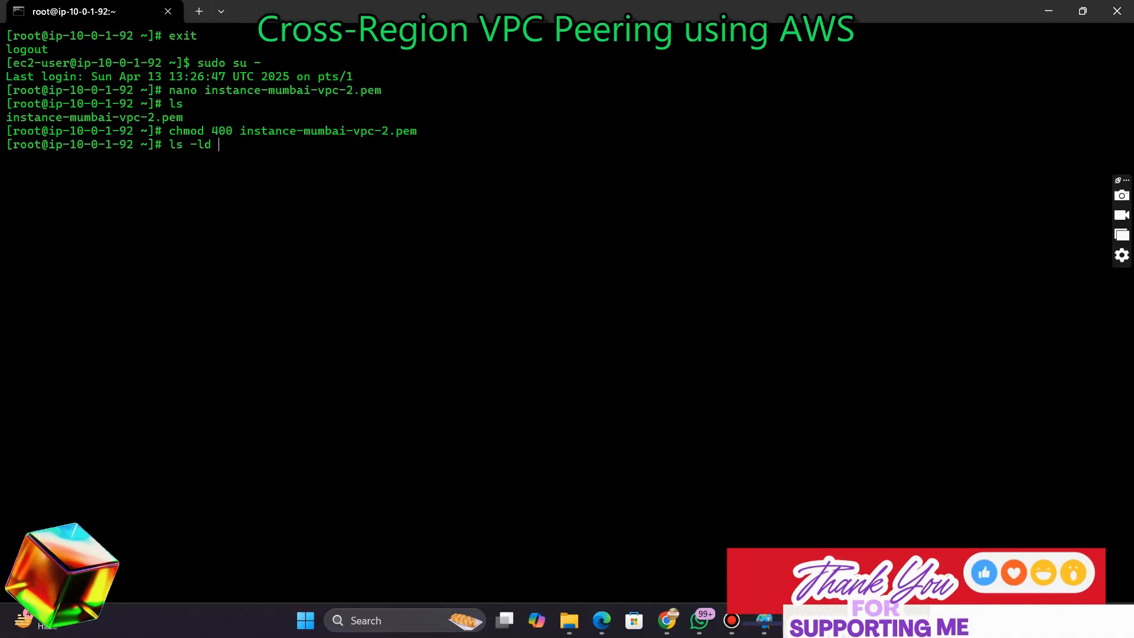
type(" i")
key("Tab")
key("Return")
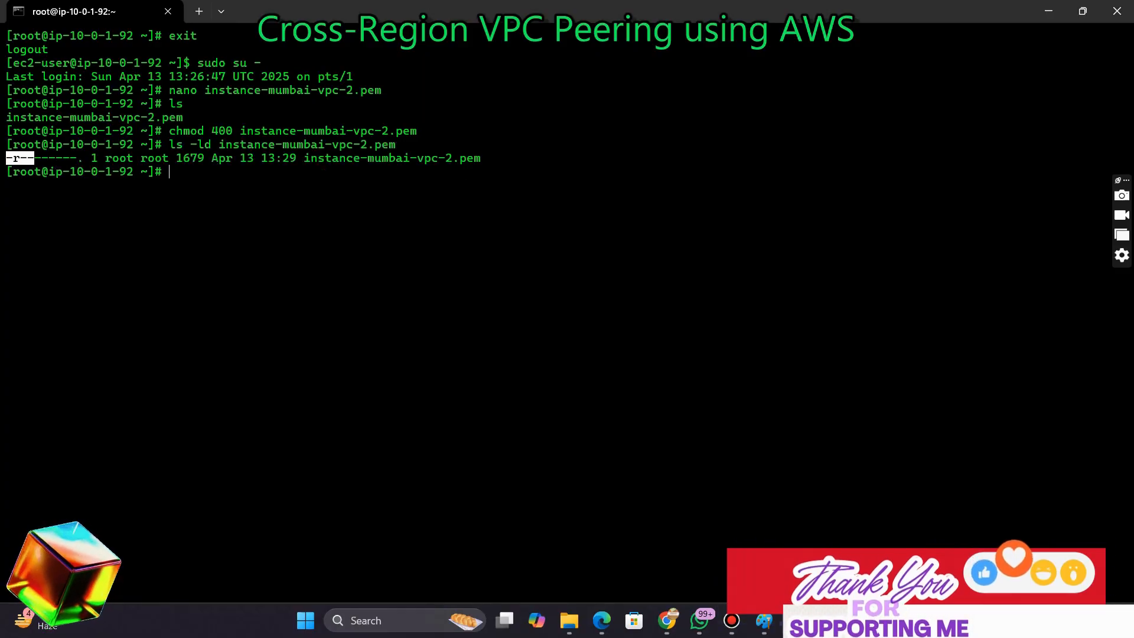
left_click_drag(33, 158, 76, 158)
left_click(77, 160)
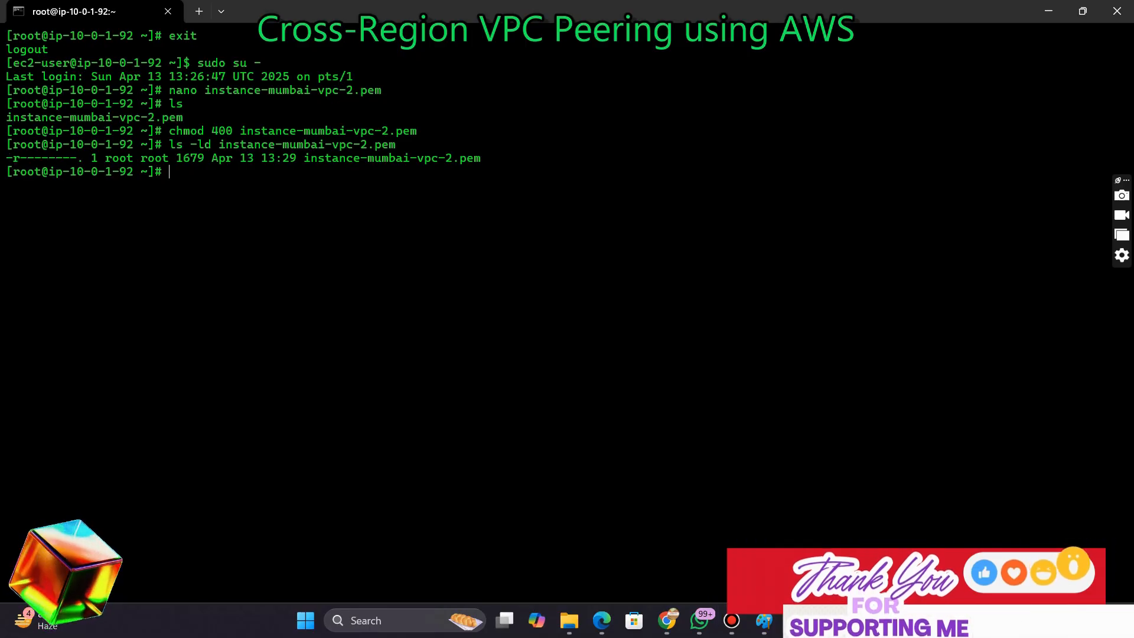
Open the SSH client connection details for instance-mumbai-vpc-2 in the EC2 console and copy the example ssh command
left_click(668, 621)
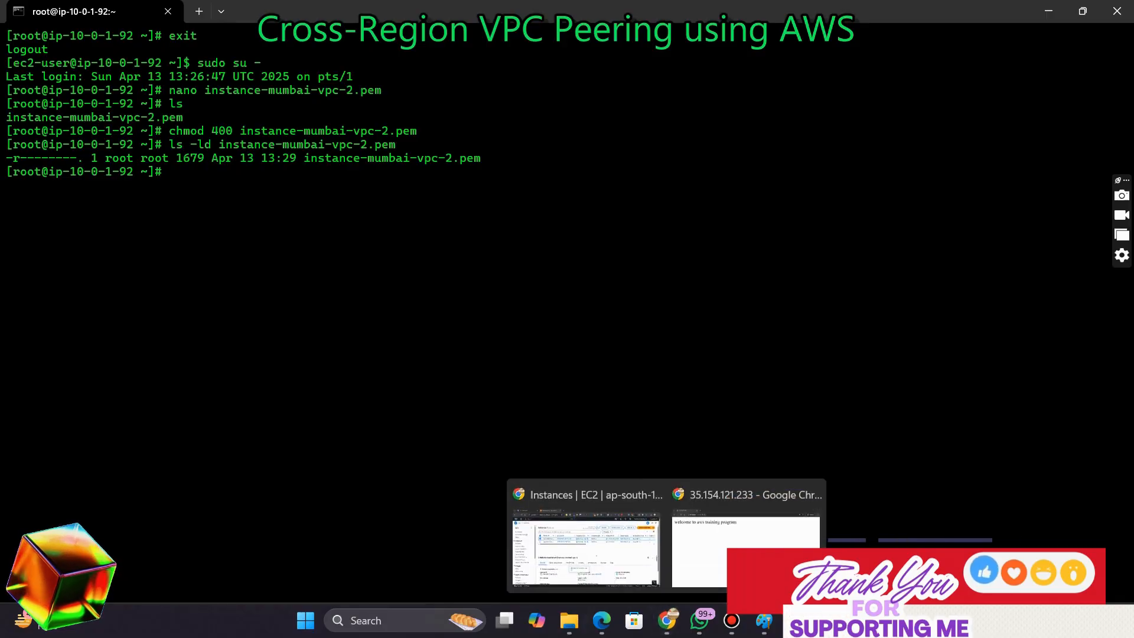
left_click(586, 548)
left_click(211, 231)
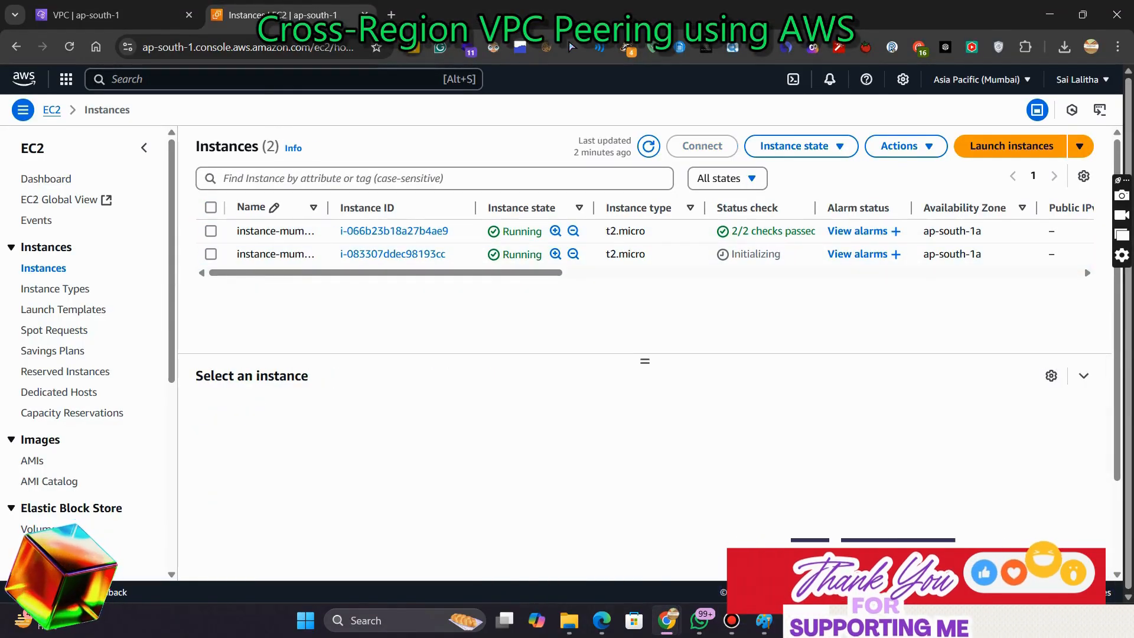
left_click(211, 254)
left_click(702, 146)
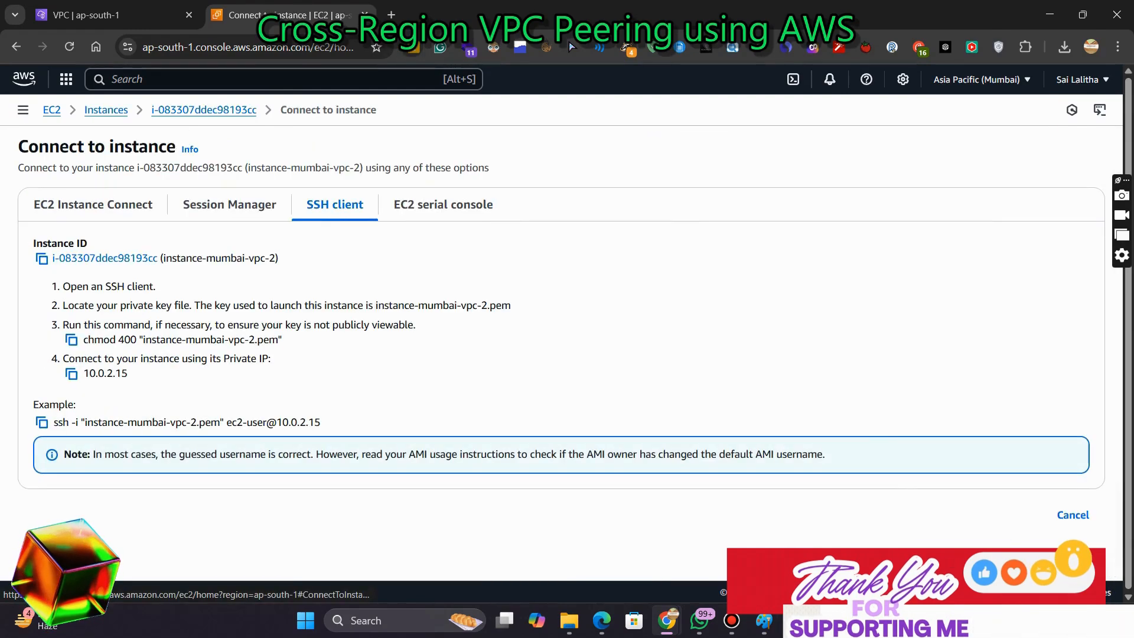
left_click(41, 422)
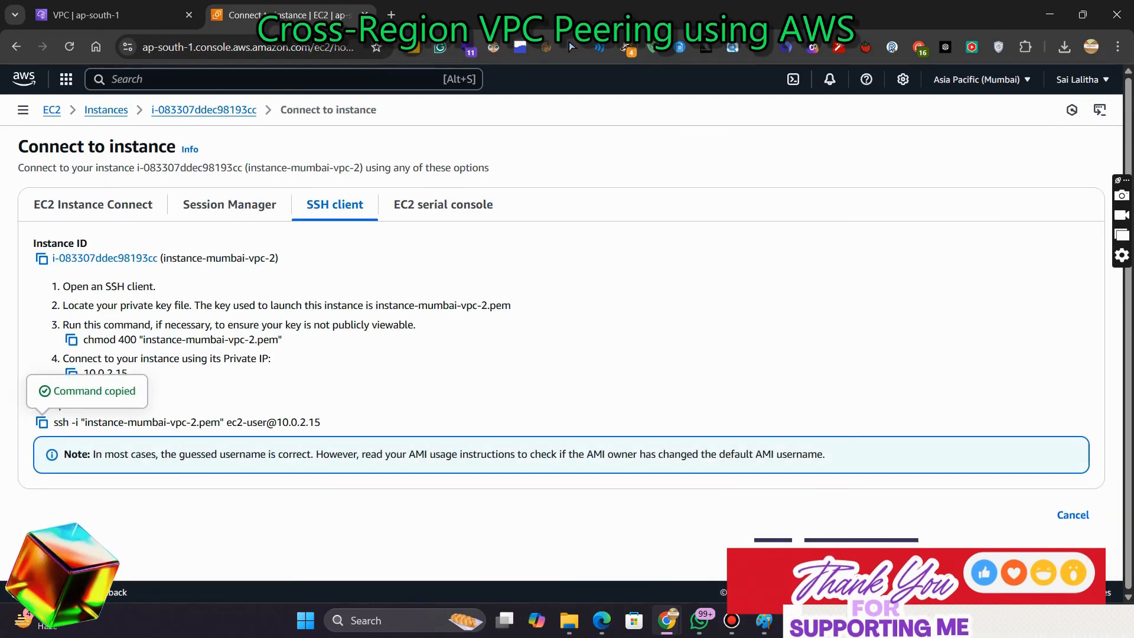
Connect by SSH to the private instance at 10.0.2.15 using the key and accept the host fingerprint with yes
key("alt+Tab")
key("ctrl+v")
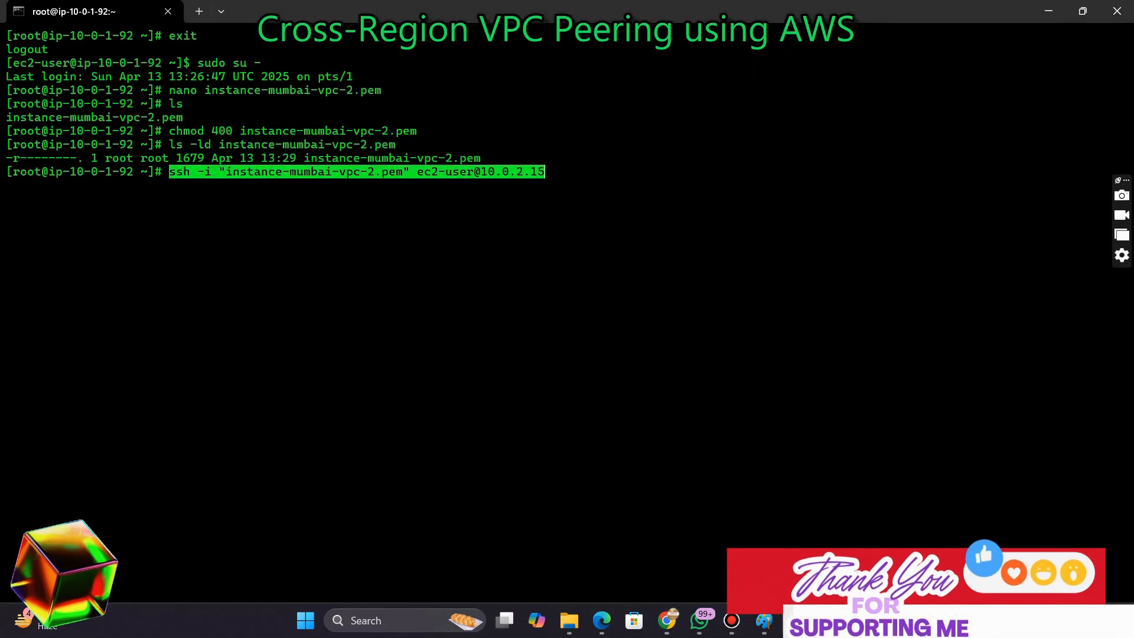
key("Return")
type("yes")
key("Return")
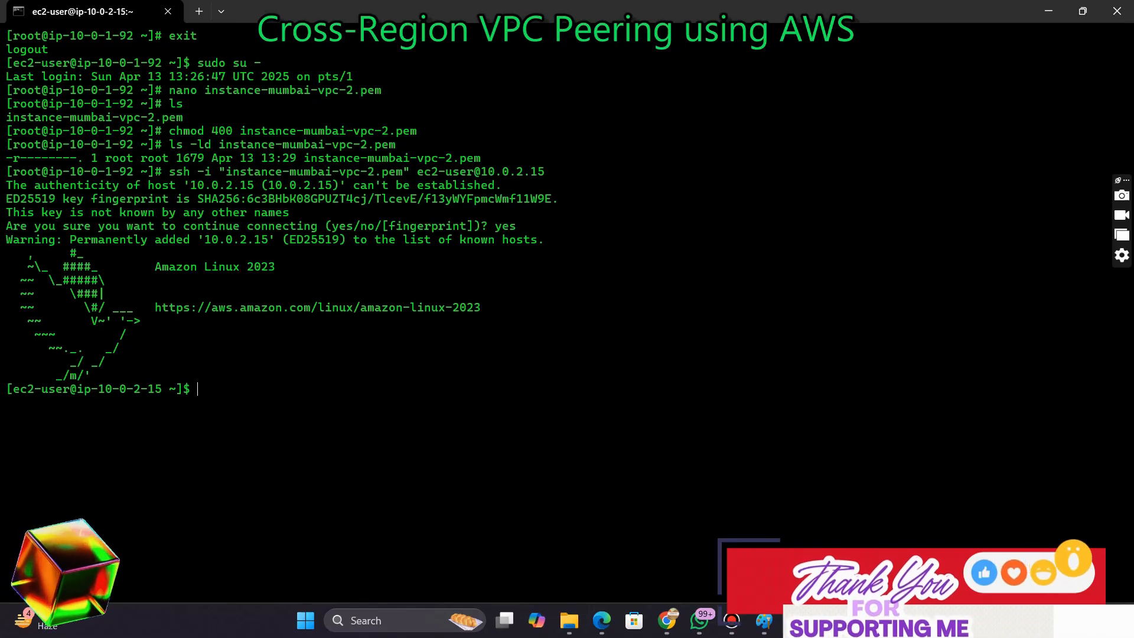
Ping google.com from the private instance, stop it, and highlight the ping statistics line
type("ping go")
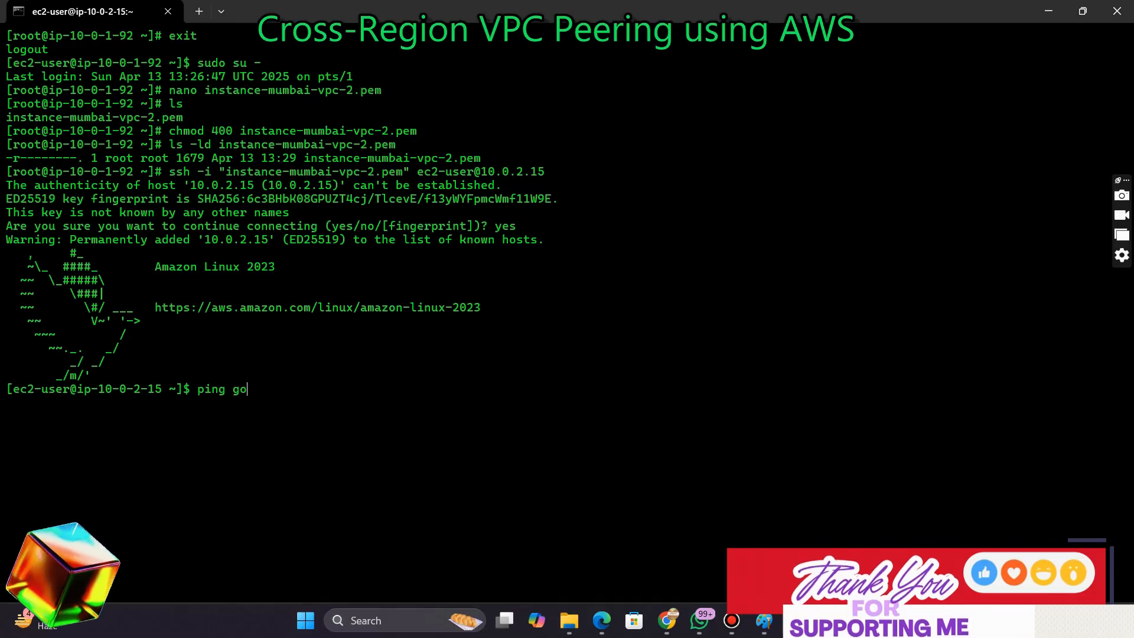
type("og")
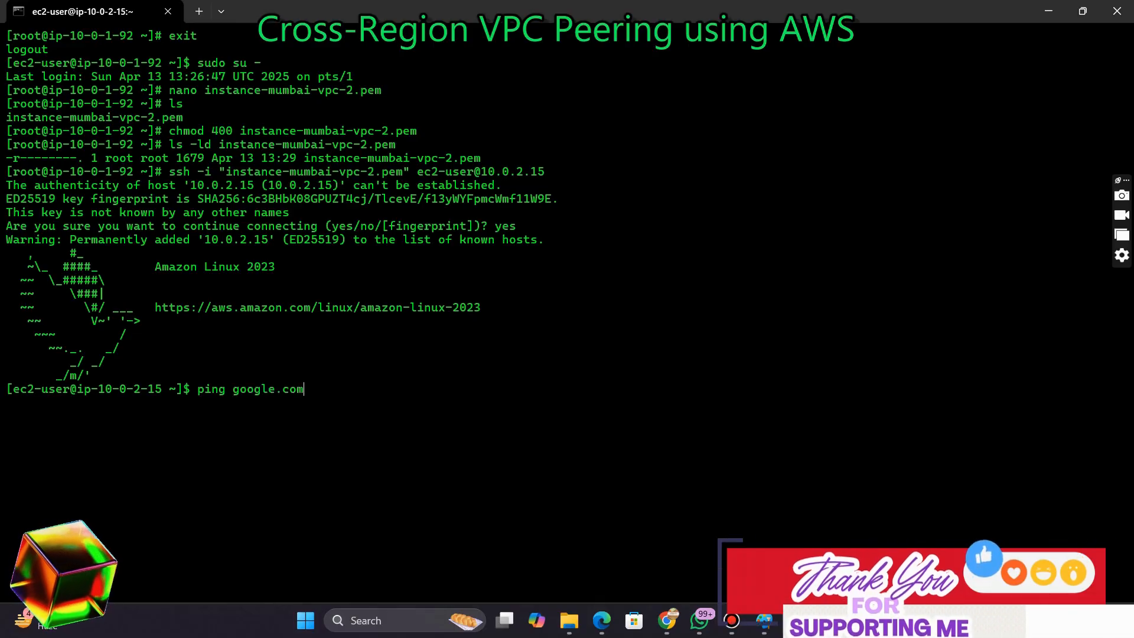
type("le.com")
key("Return")
key("ctrl+c")
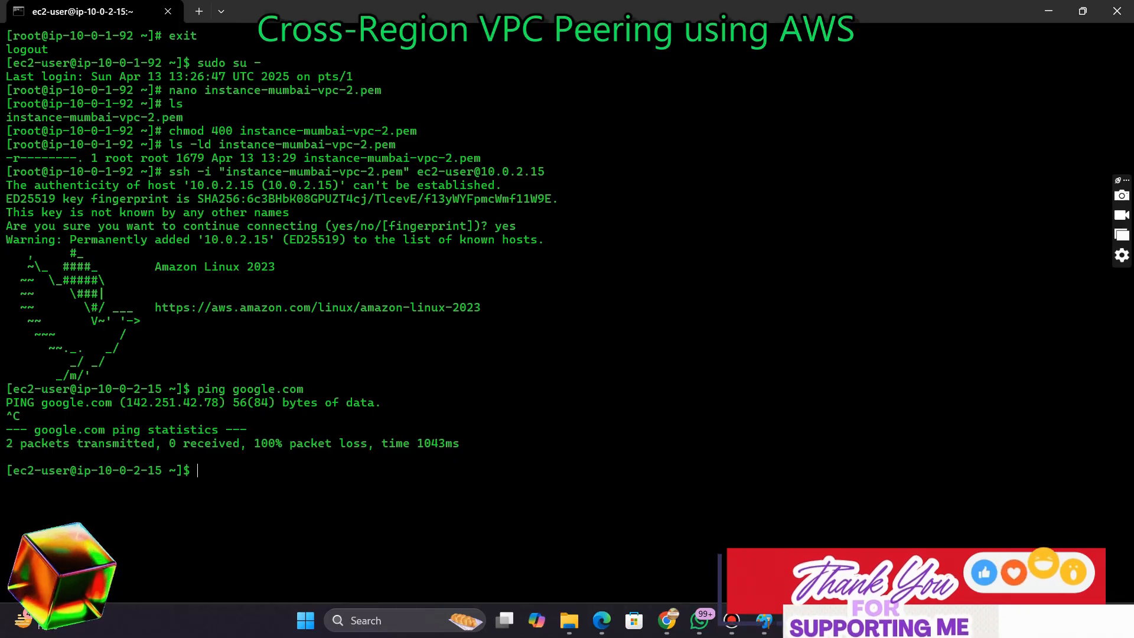
left_click_drag(7, 442, 487, 443)
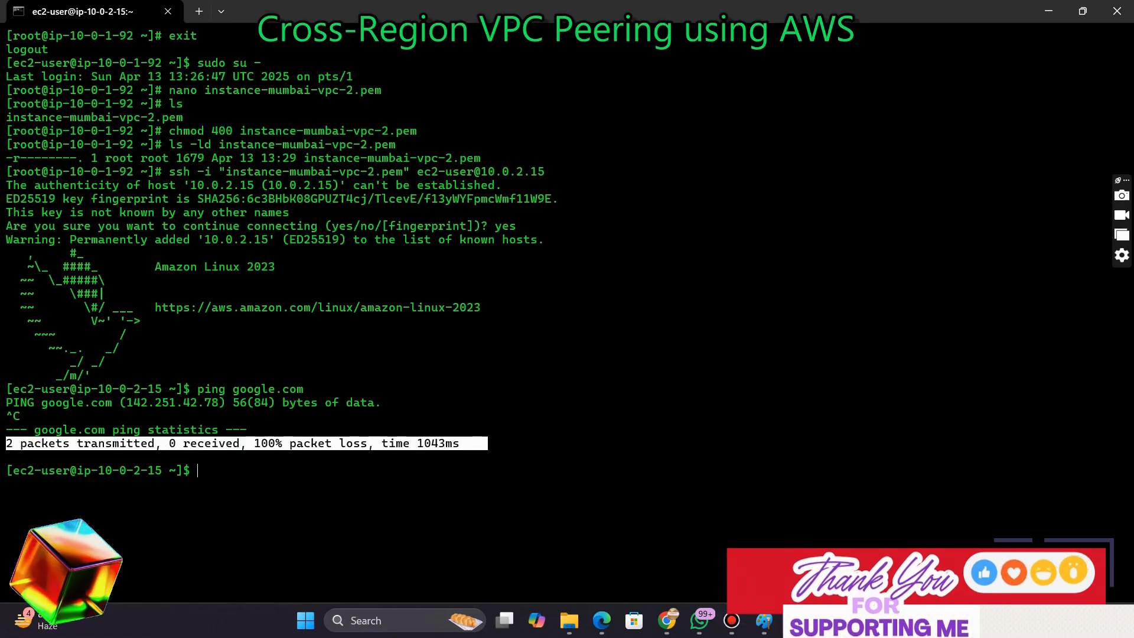
Switch the AWS console region from Mumbai to N. Virginia (us-east-1)
left_click(488, 443)
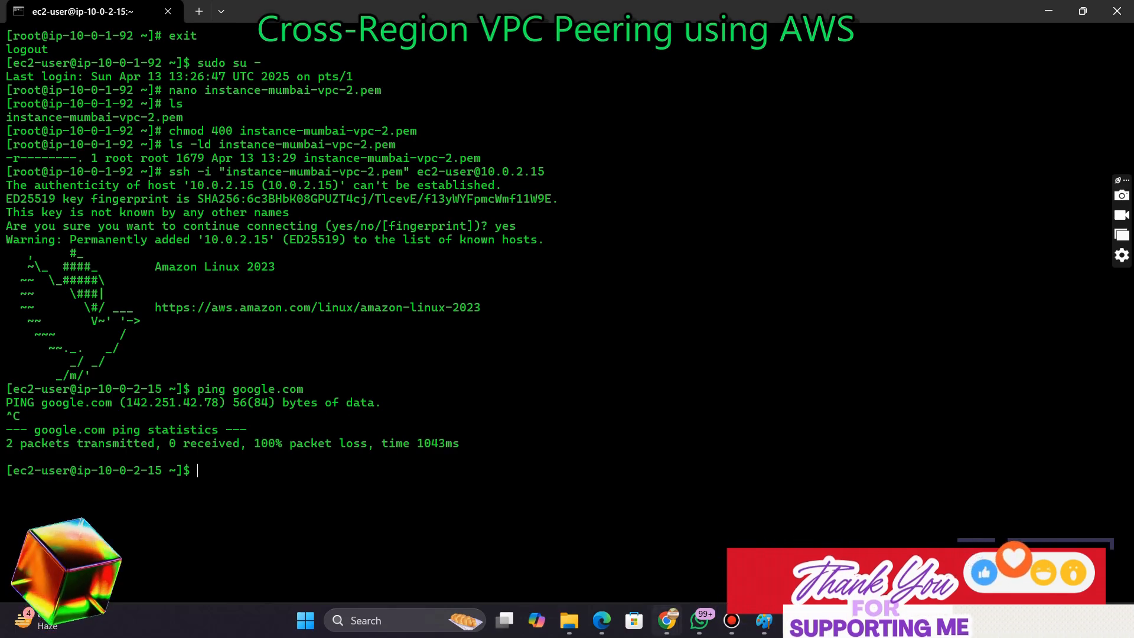
mouse_move(667, 620)
left_click(594, 555)
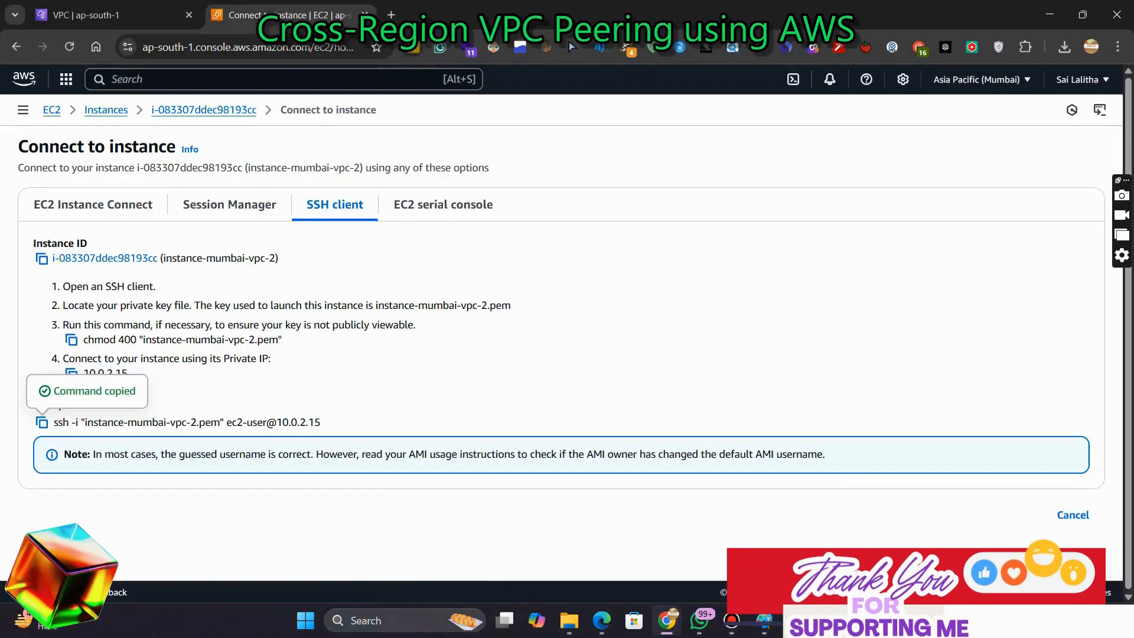
left_click(982, 79)
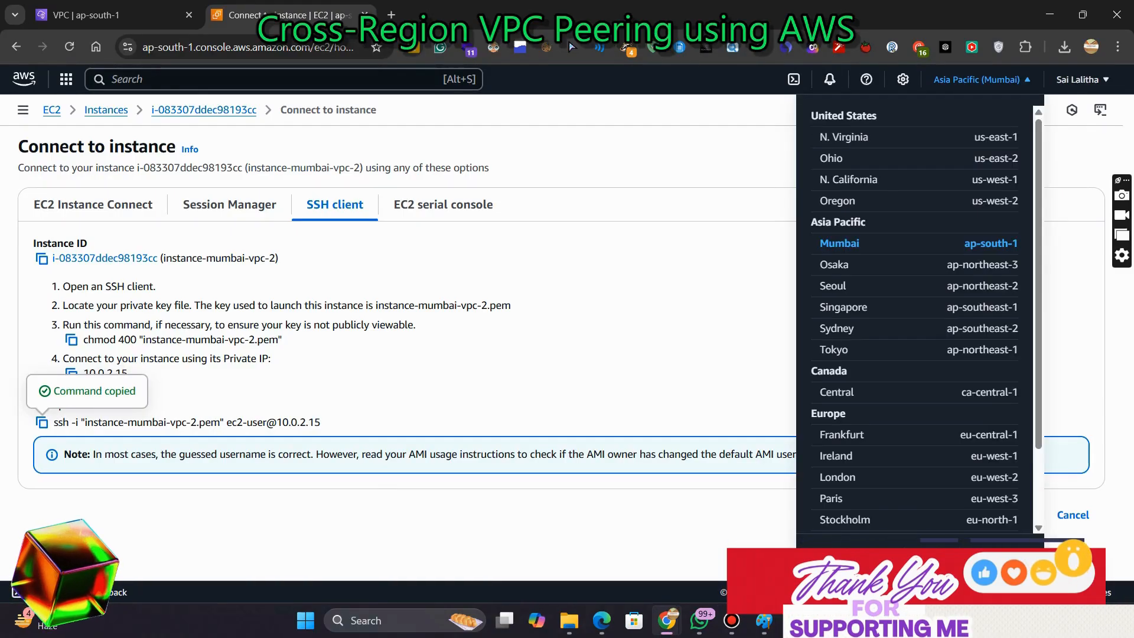
left_click(845, 137)
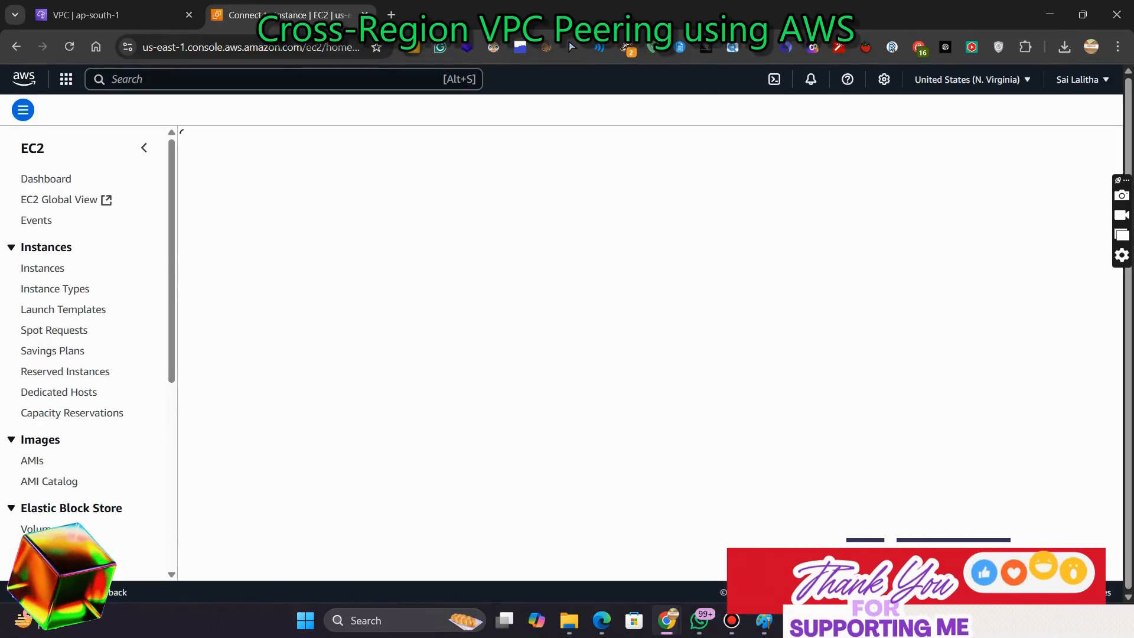
In the Paint diagram, draw a second large rectangle beside the Mumbai VPC and add a text box above it
left_click(764, 620)
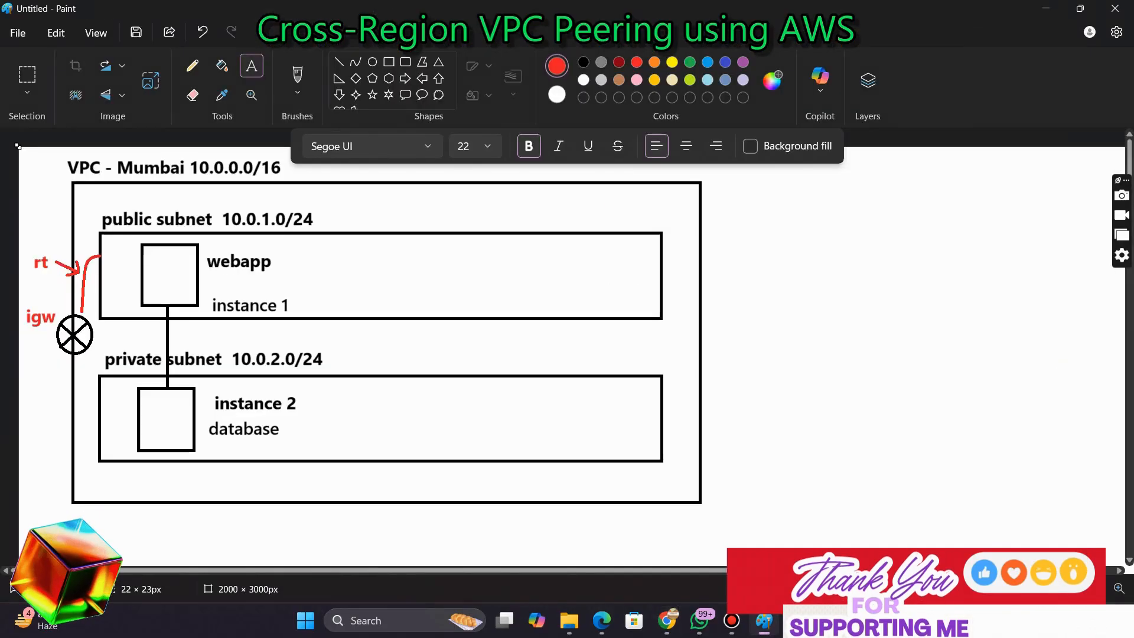
left_click(389, 62)
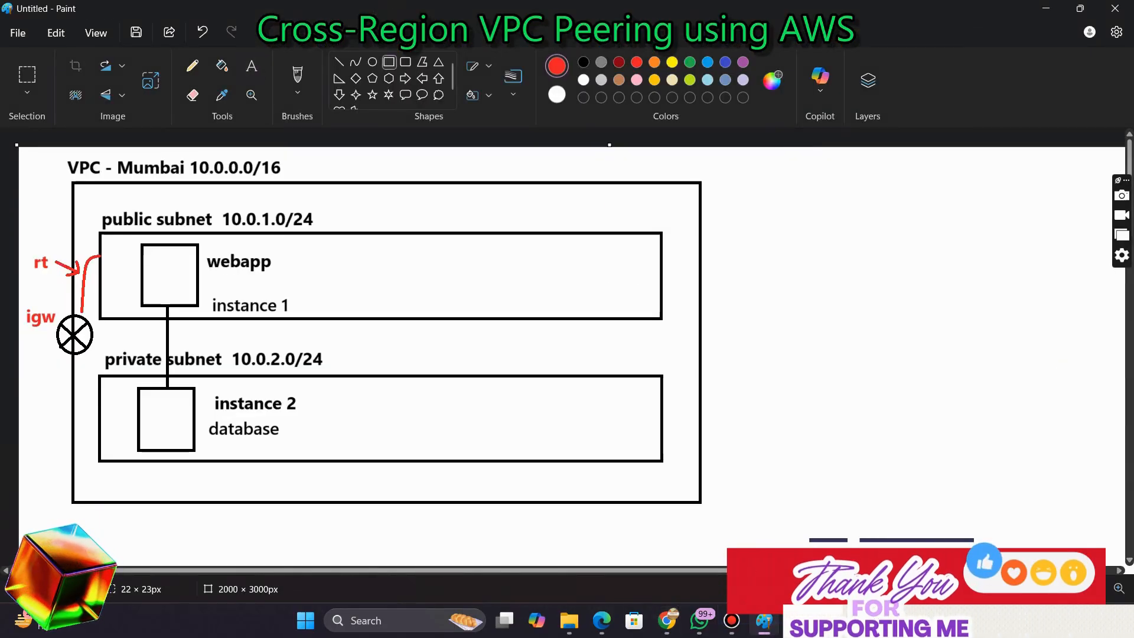
left_click_drag(770, 183, 1114, 501)
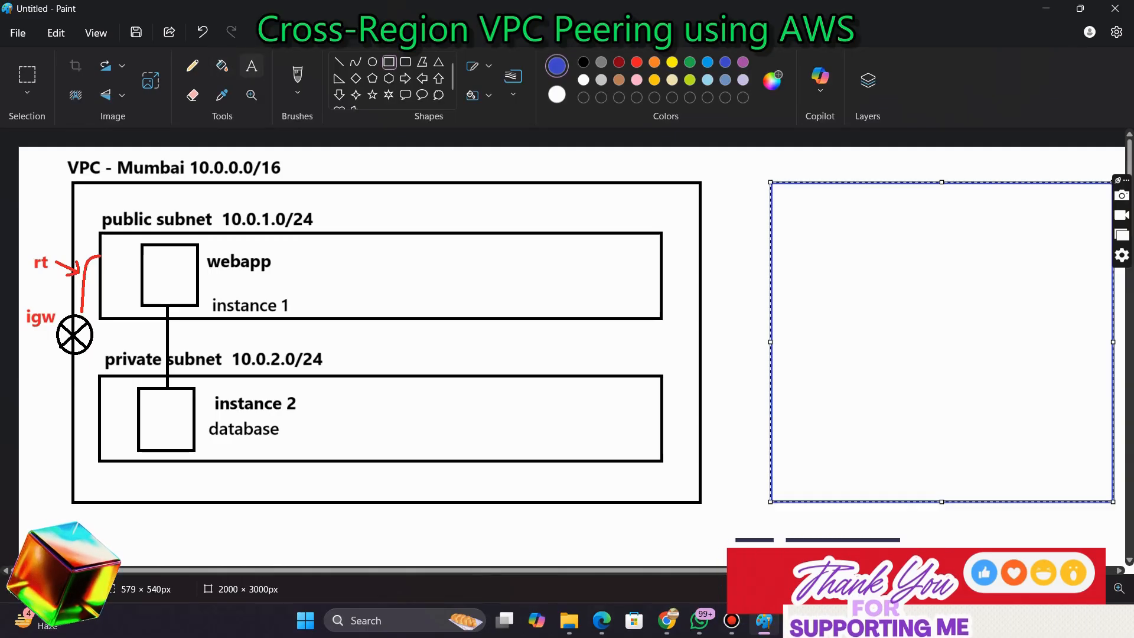
left_click(251, 66)
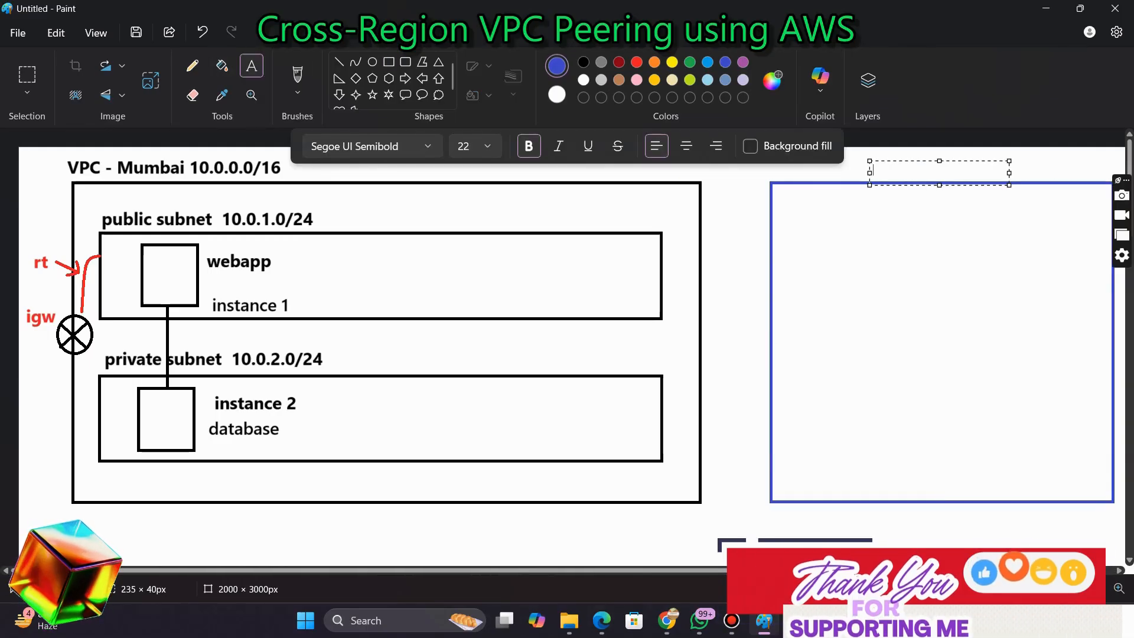
left_click_drag(904, 160, 900, 152)
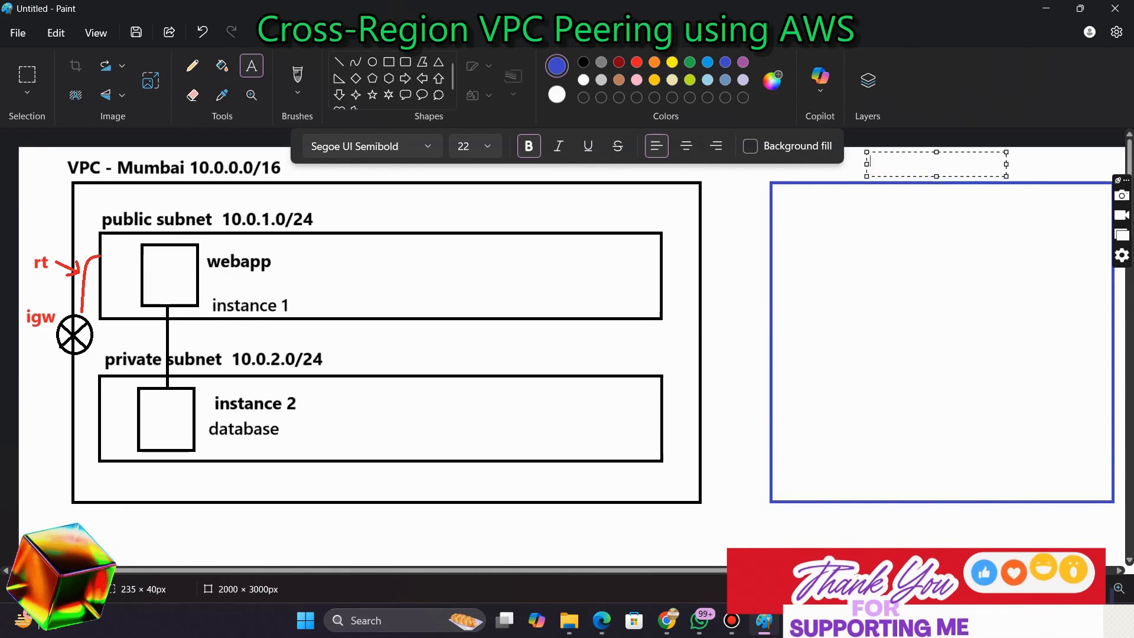
Go to the Step 4 slide for the second VPC and copy its CIDR 192.168.0.0/16
key("alt+Tab")
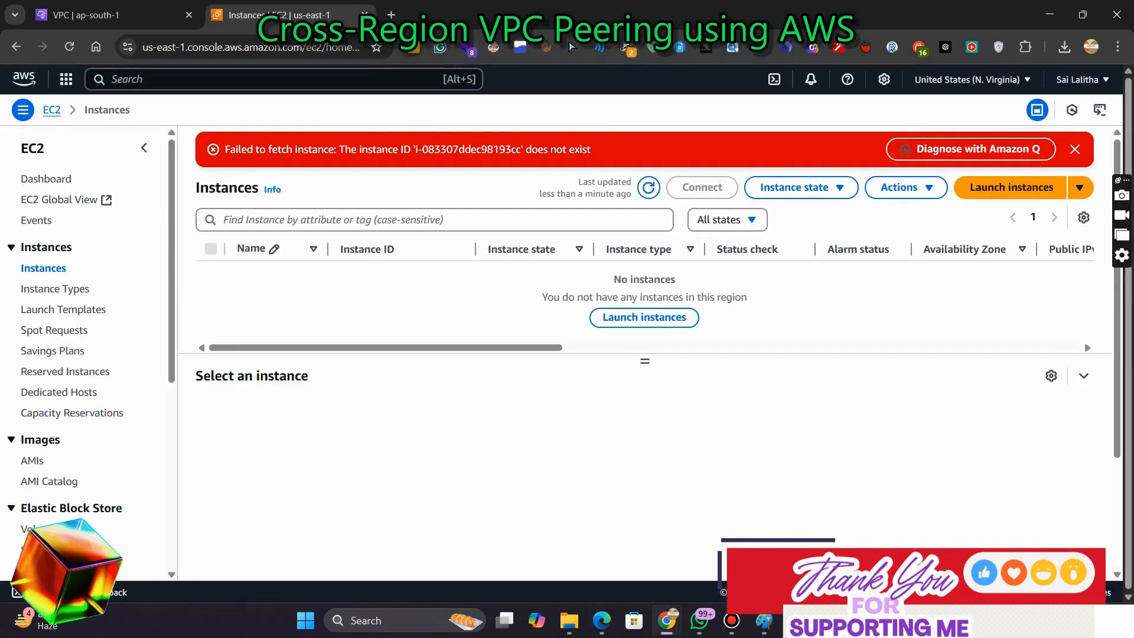
key("alt+Tab")
key("alt+Tab")
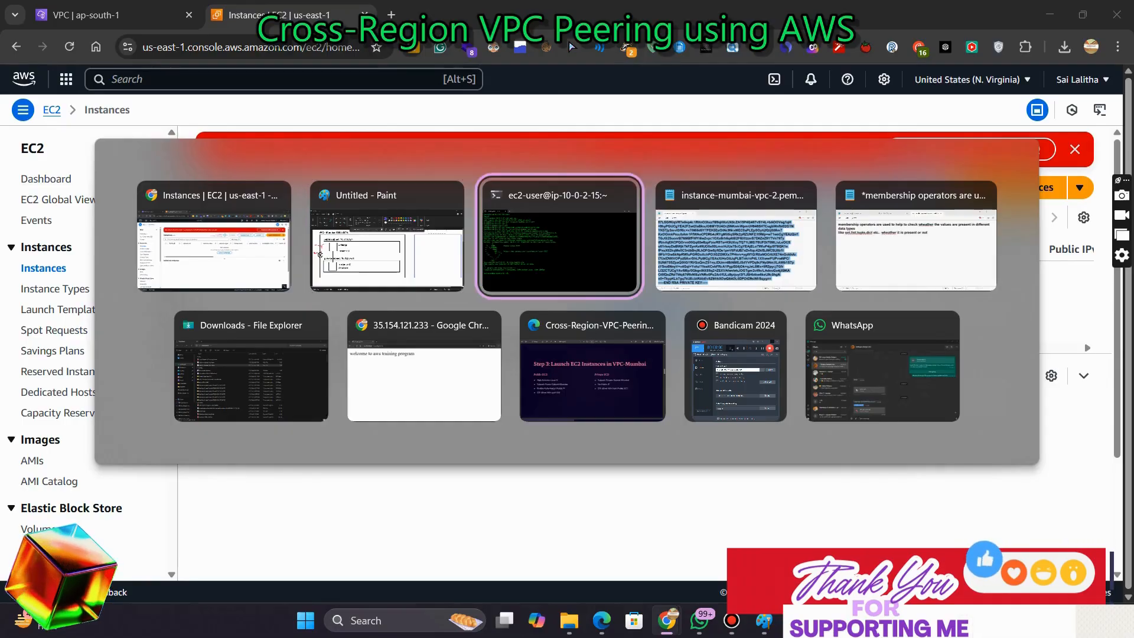
key("alt+Tab")
key("alt+Left")
key("alt+Down")
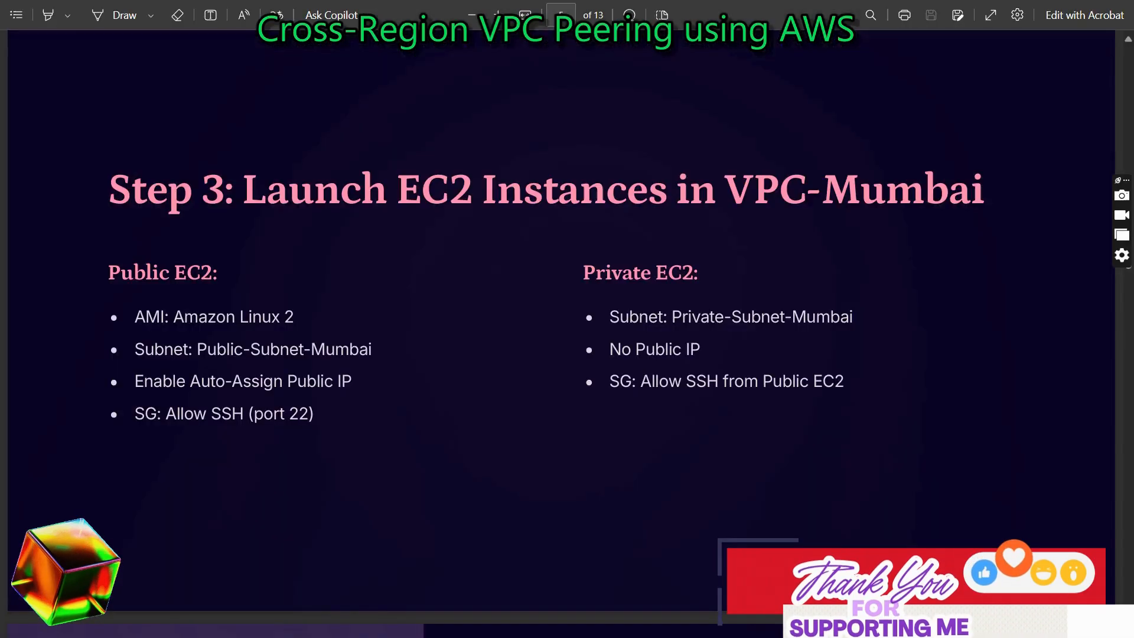
key("Right")
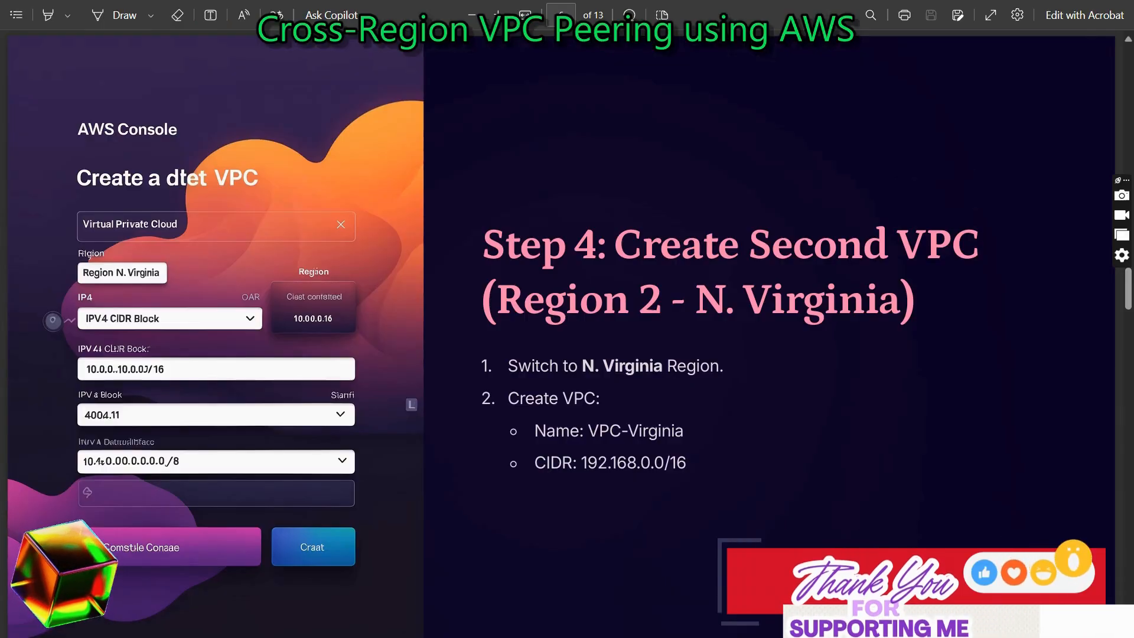
left_click_drag(582, 462, 686, 463)
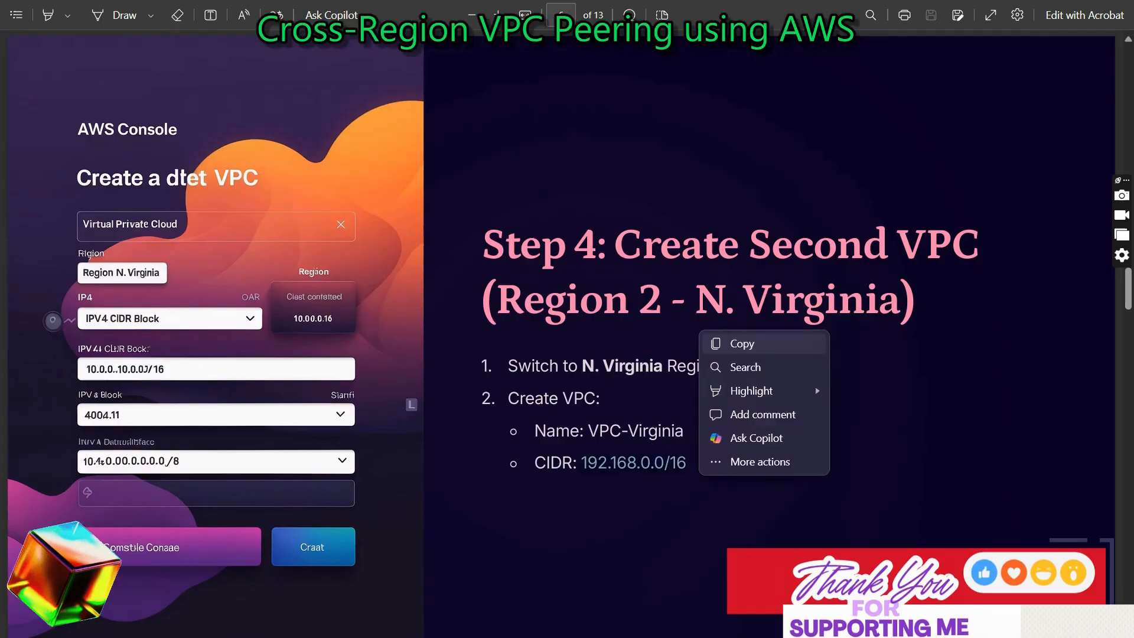
left_click(724, 344)
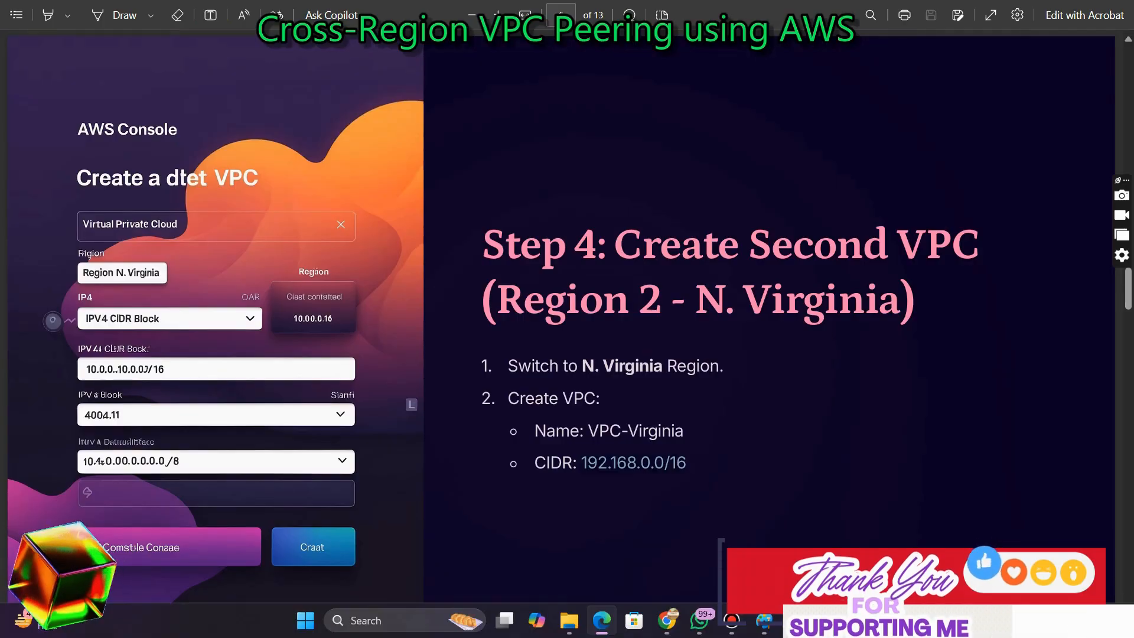
Refresh the instances page, search for the VPC service, and start creating a new VPC
key("alt+Tab")
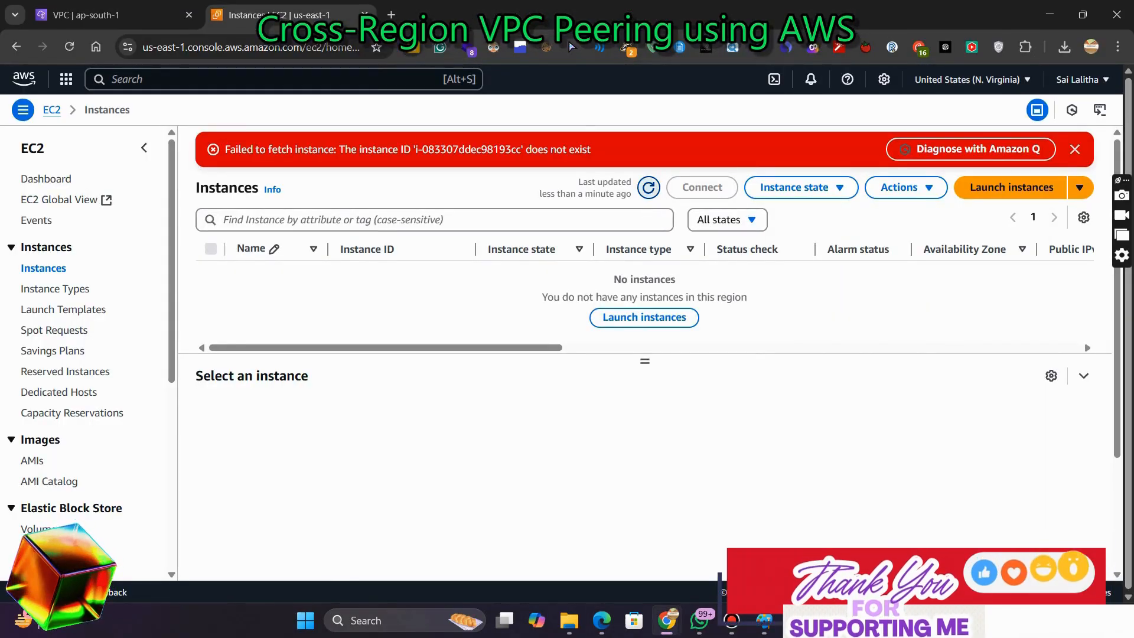
left_click(648, 187)
left_click(1075, 150)
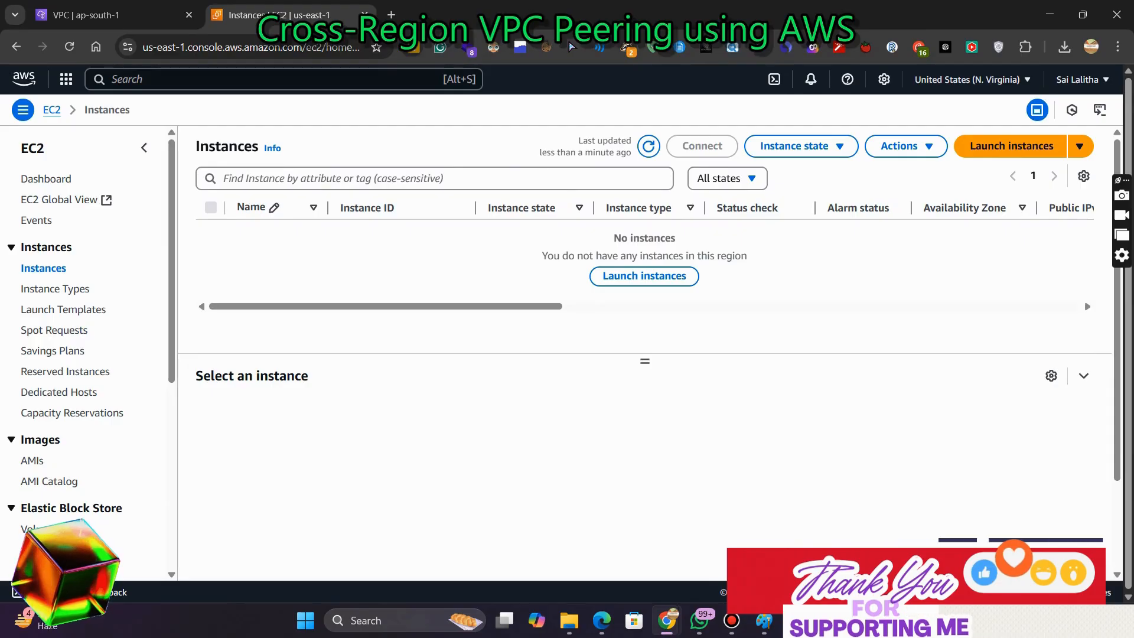
key("alt+s")
type("vpc")
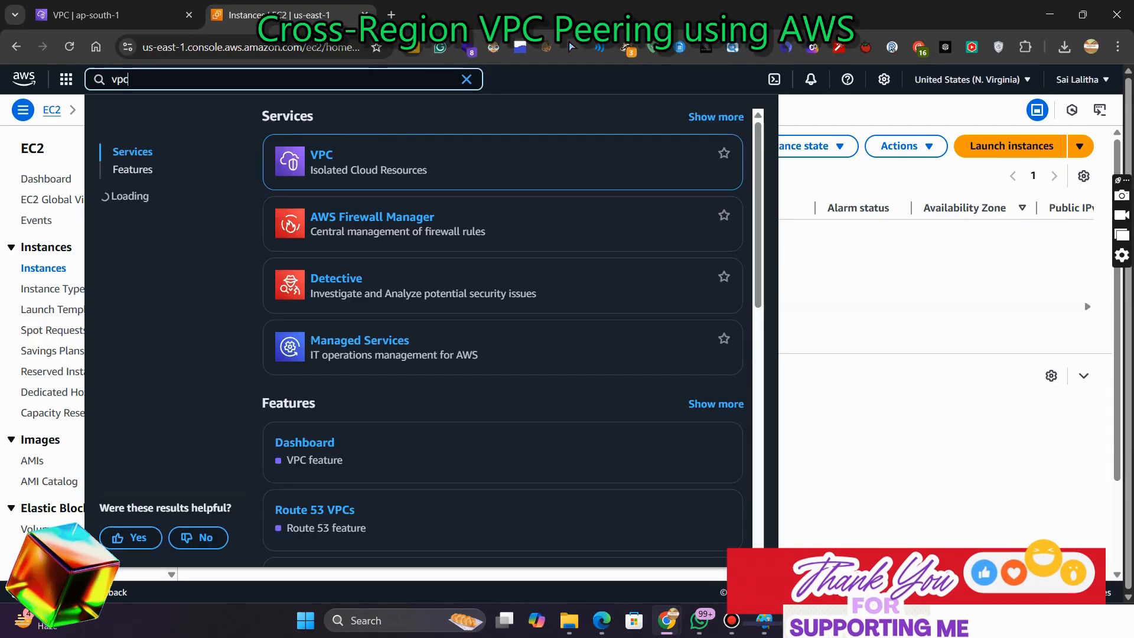
key("Return")
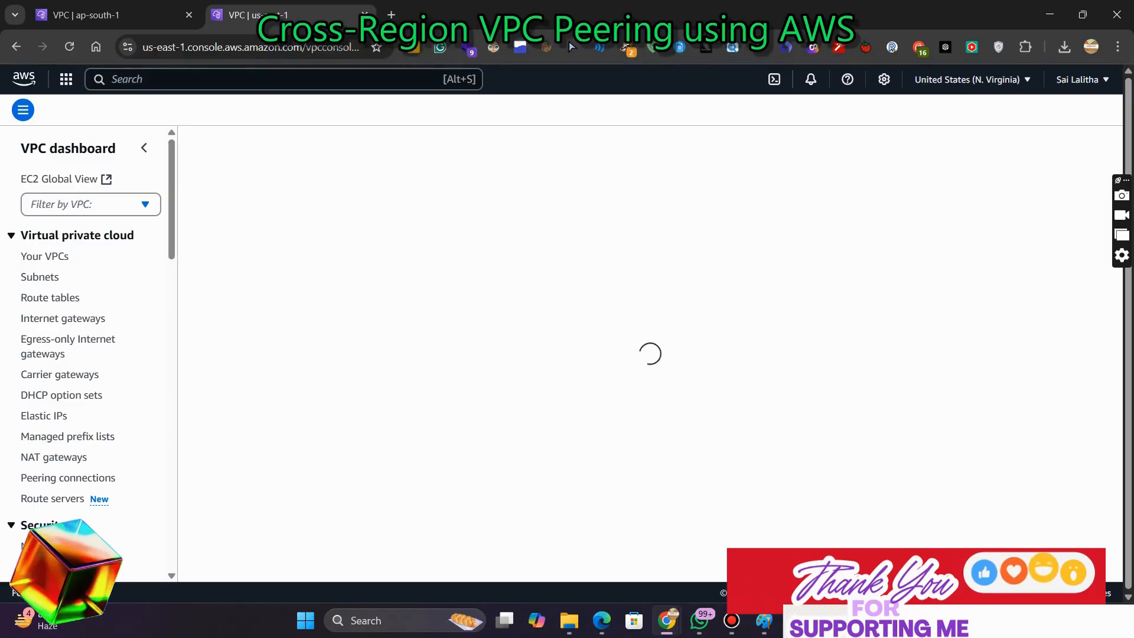
left_click(270, 150)
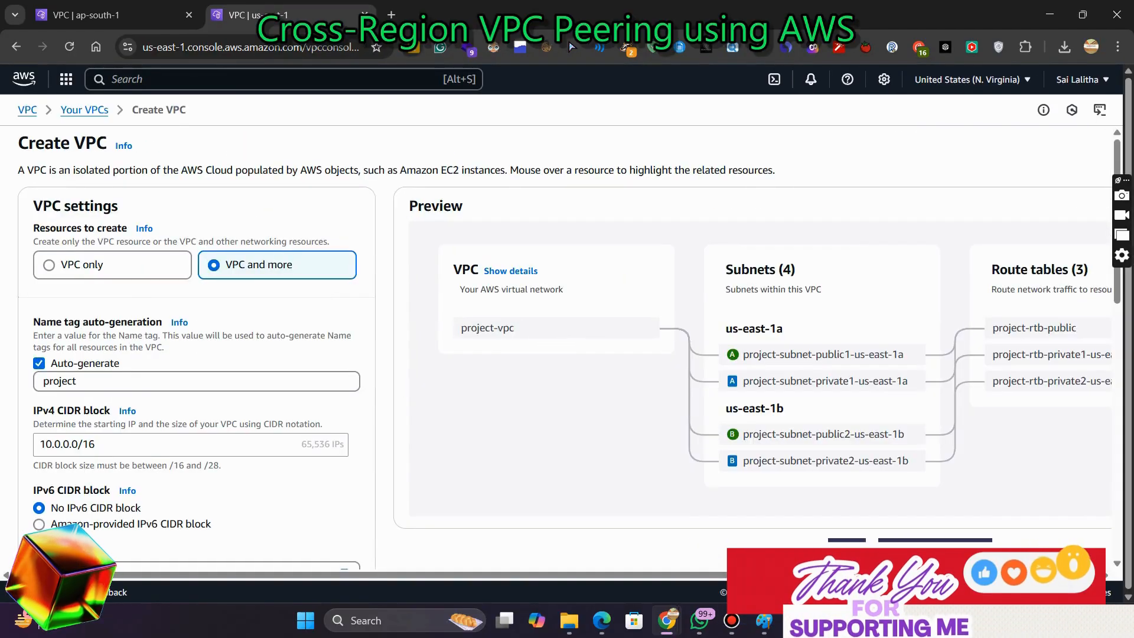
Choose VPC only and set the VPC name tag to vpc-n-virginia
left_click(113, 265)
left_click(142, 337)
key("ctrl+v")
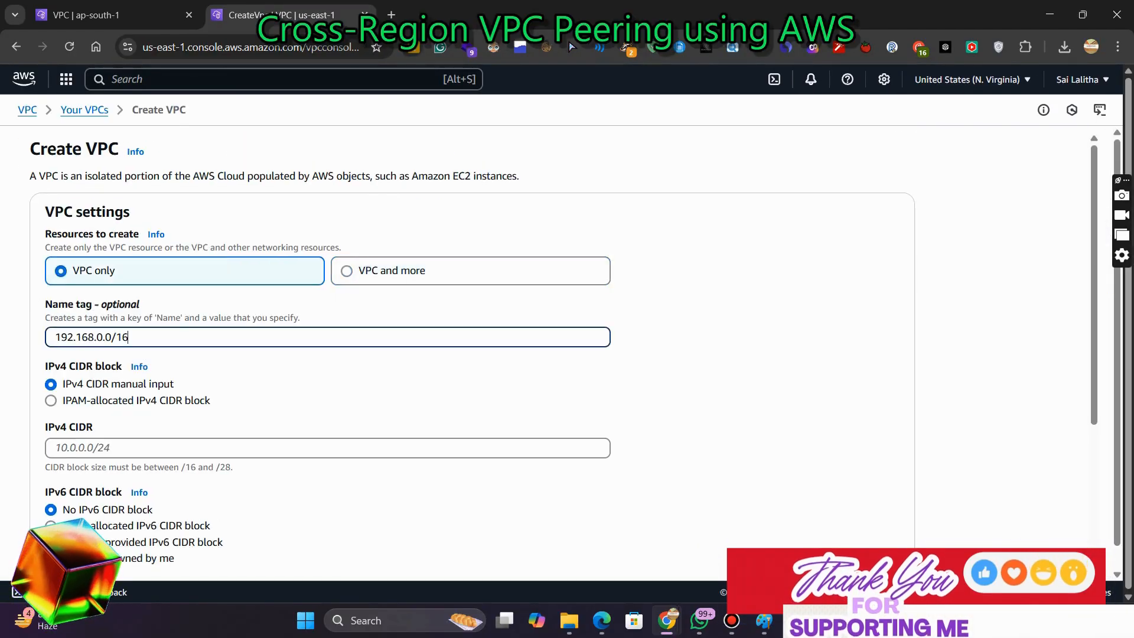
key("ctrl+a")
key("BackSpace")
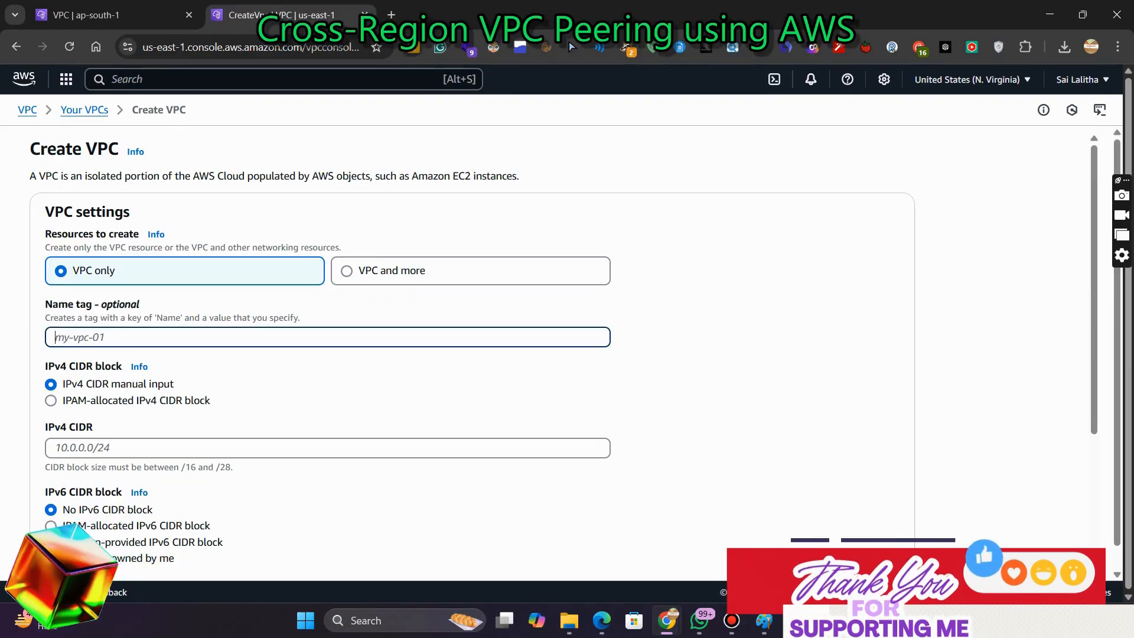
type("vpc-")
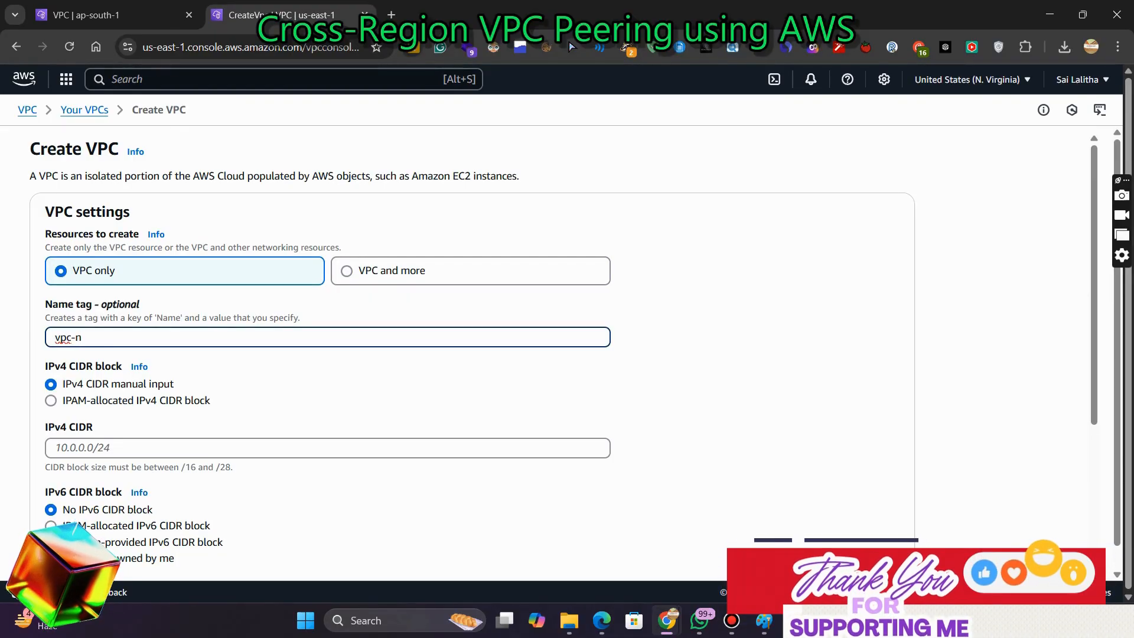
type("nvergia")
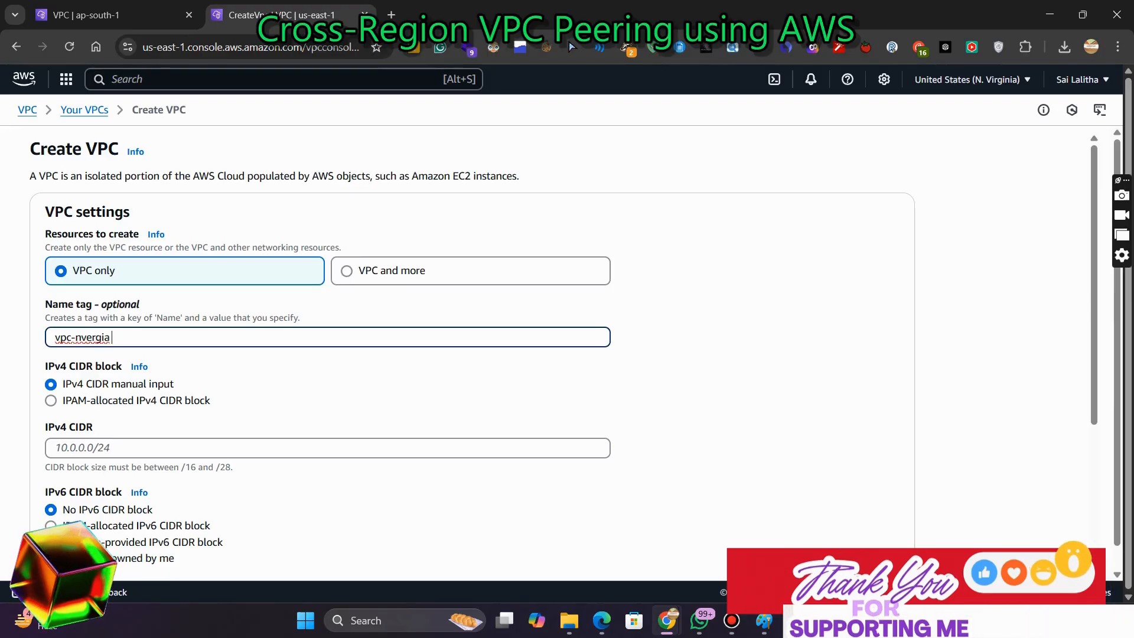
key("BackSpace")
key("BackSpace")
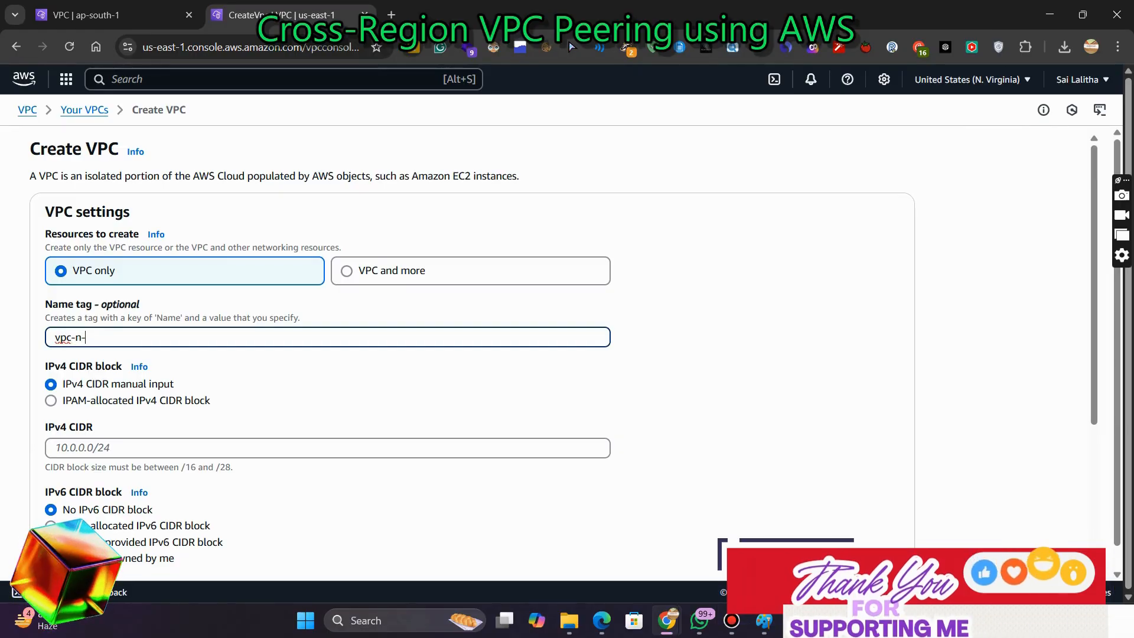
type("-virginia")
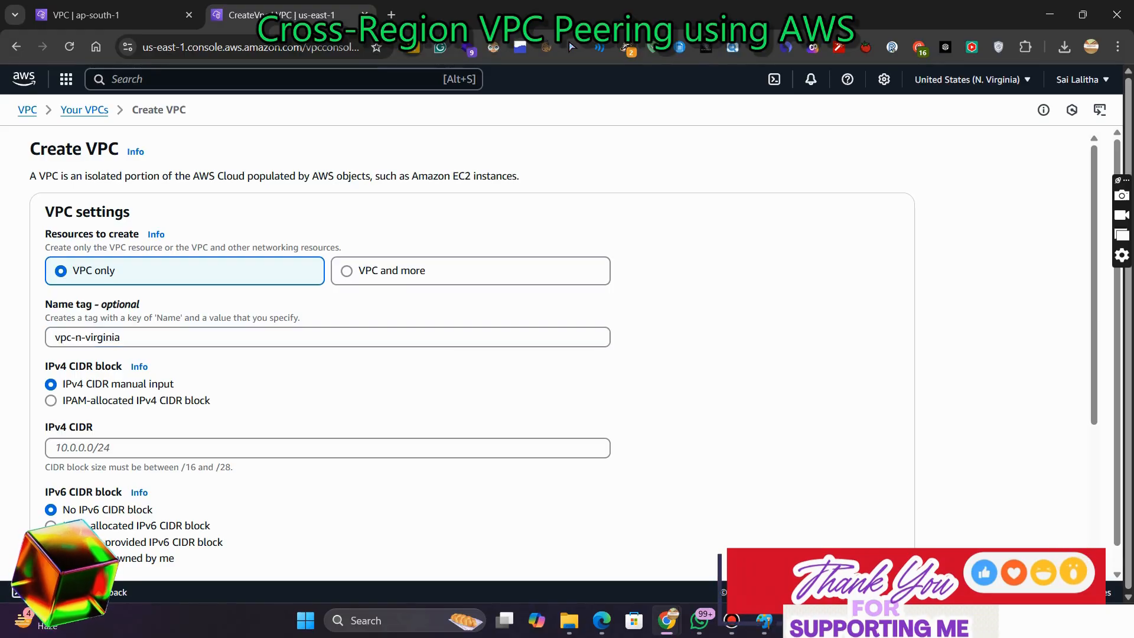
key("ctrl+a")
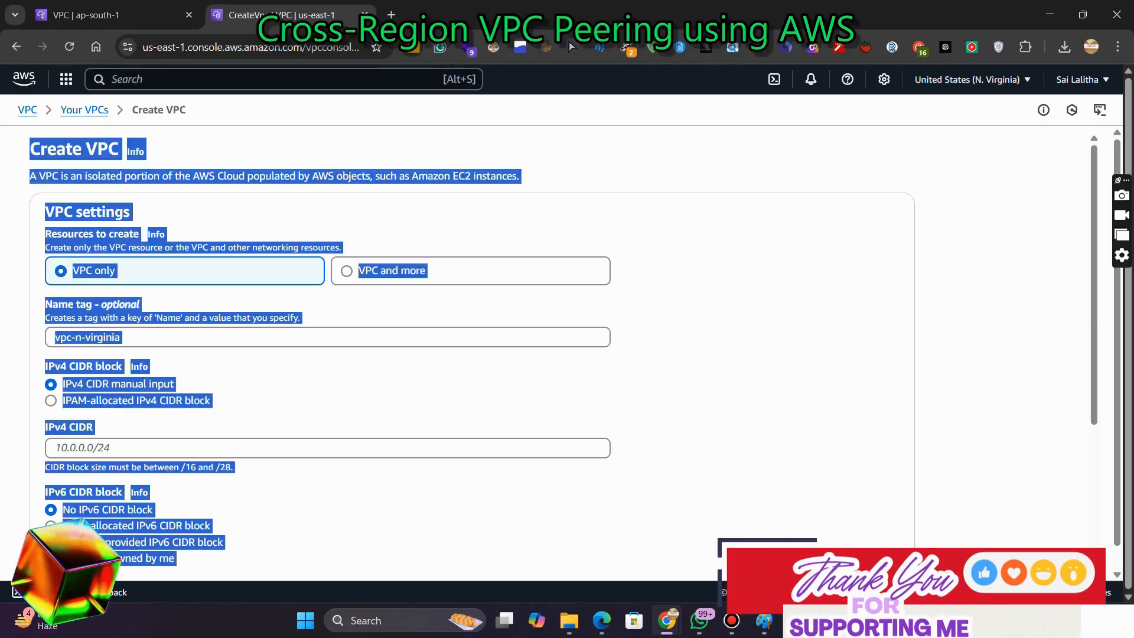
left_click(366, 378)
left_click_drag(121, 337, 71, 337)
left_click(88, 448)
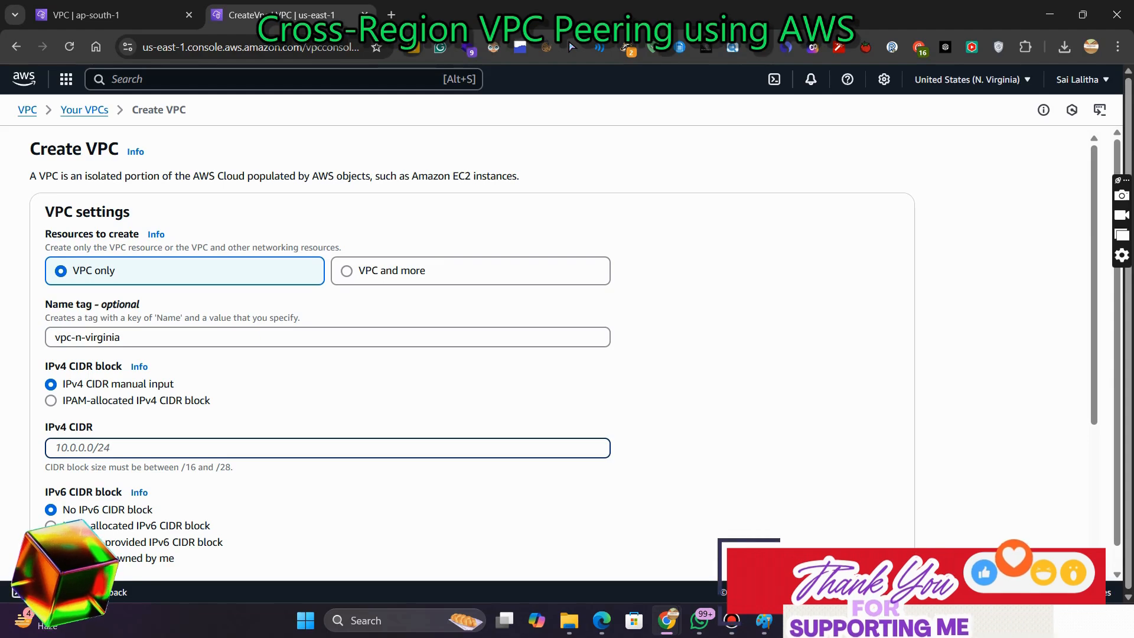
left_click(122, 338)
left_click_drag(122, 337, 54, 337)
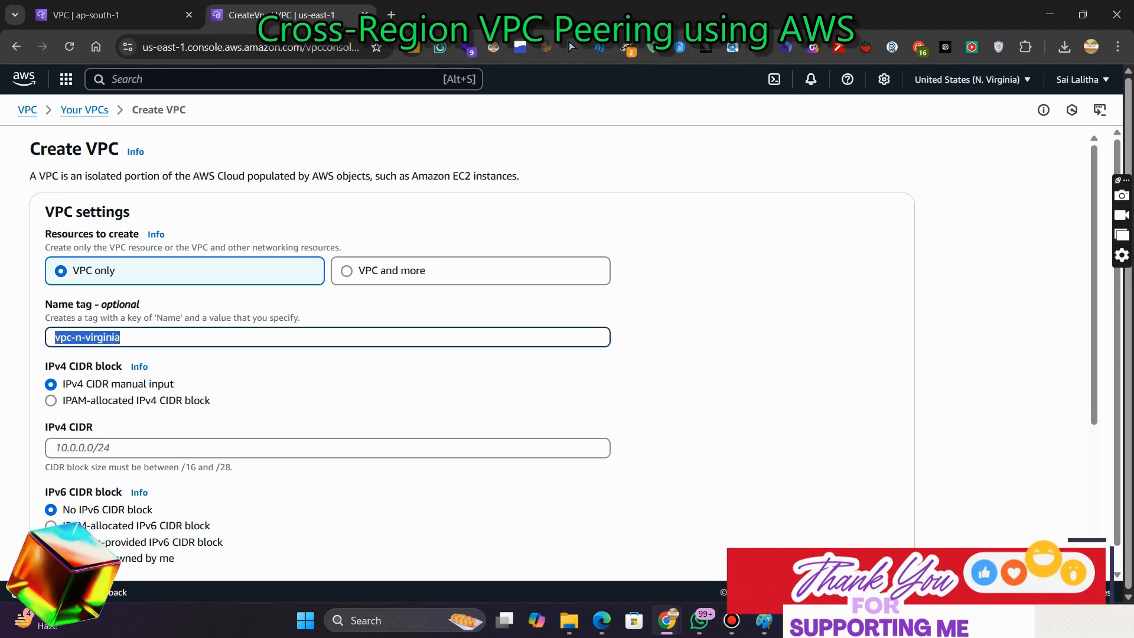
left_click(88, 448)
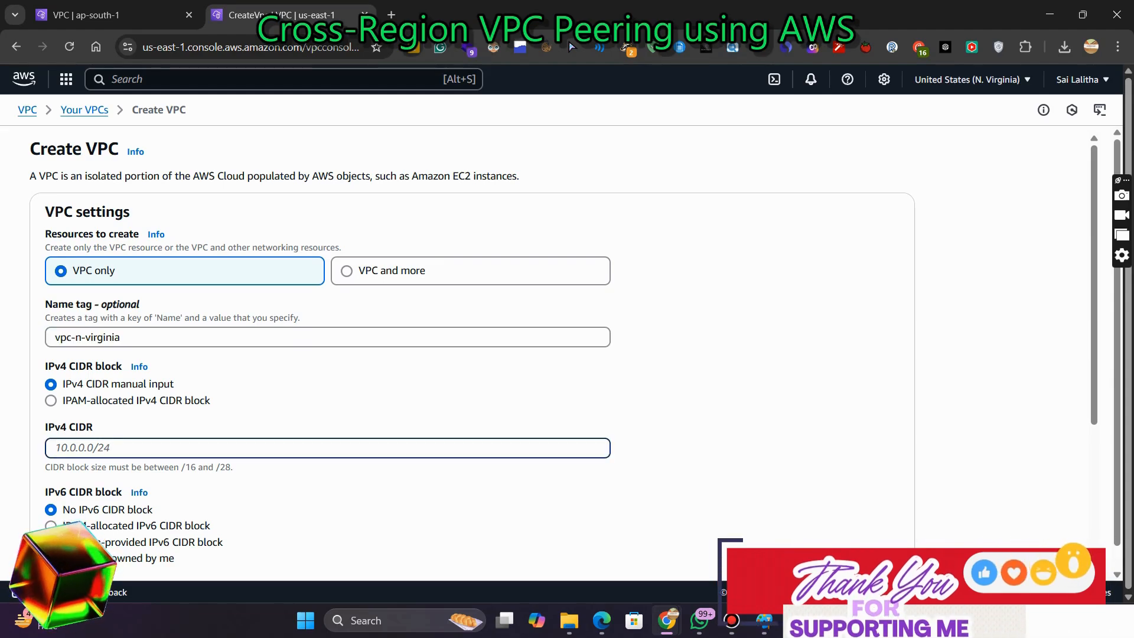
key("ctrl+v")
key("ctrl+a")
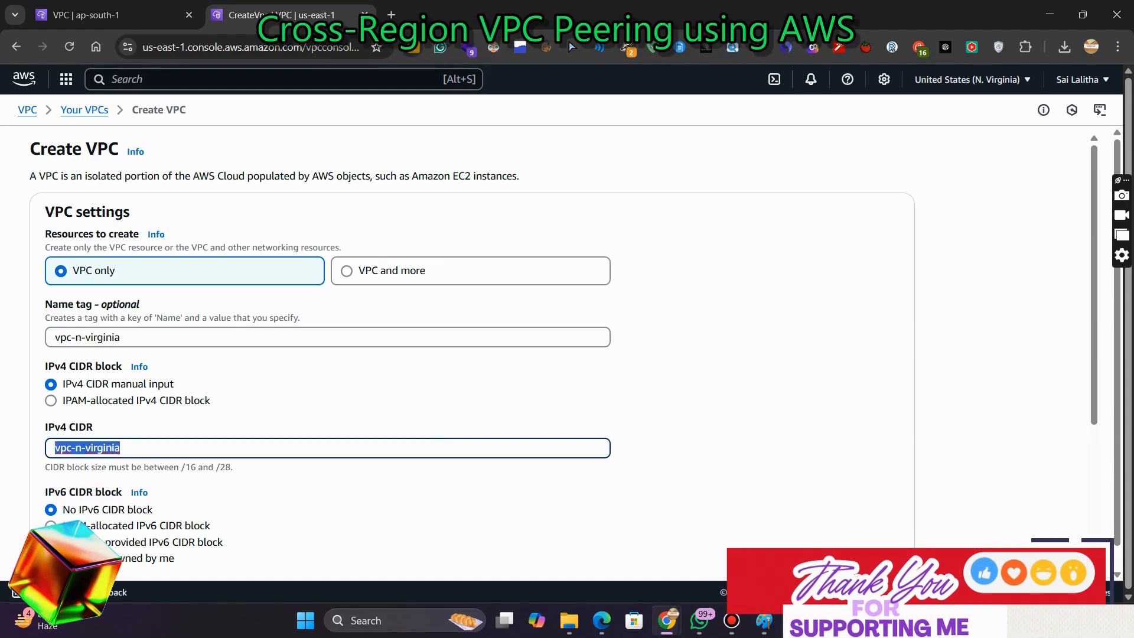
key("BackSpace")
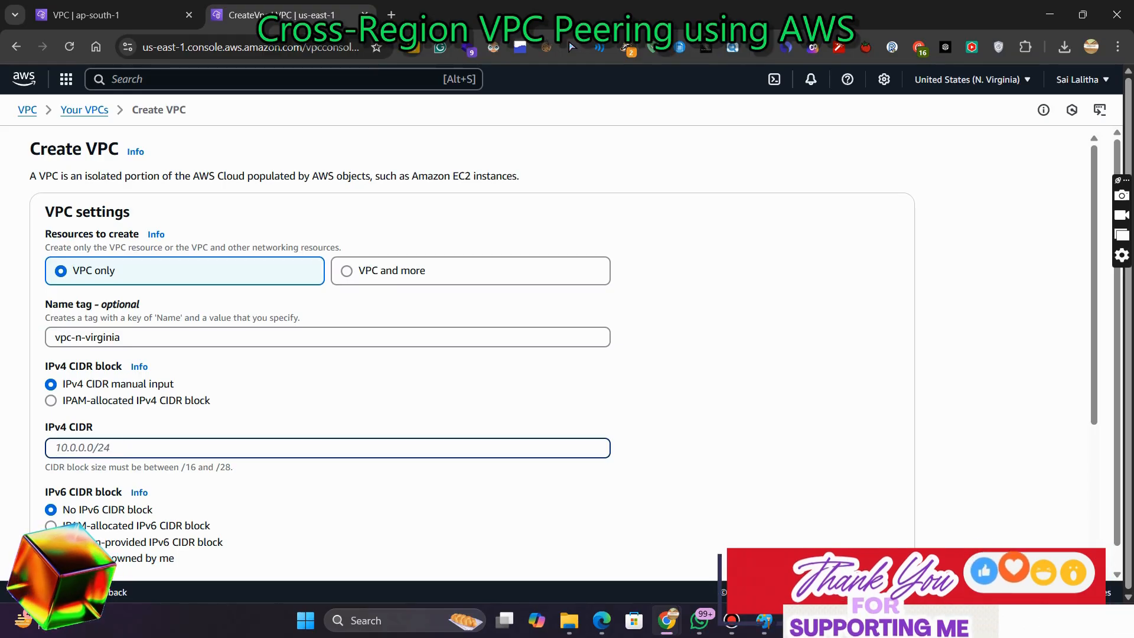
Set the IPv4 CIDR to 192.168.0.0/16 and create the VPC
key("alt+Tab")
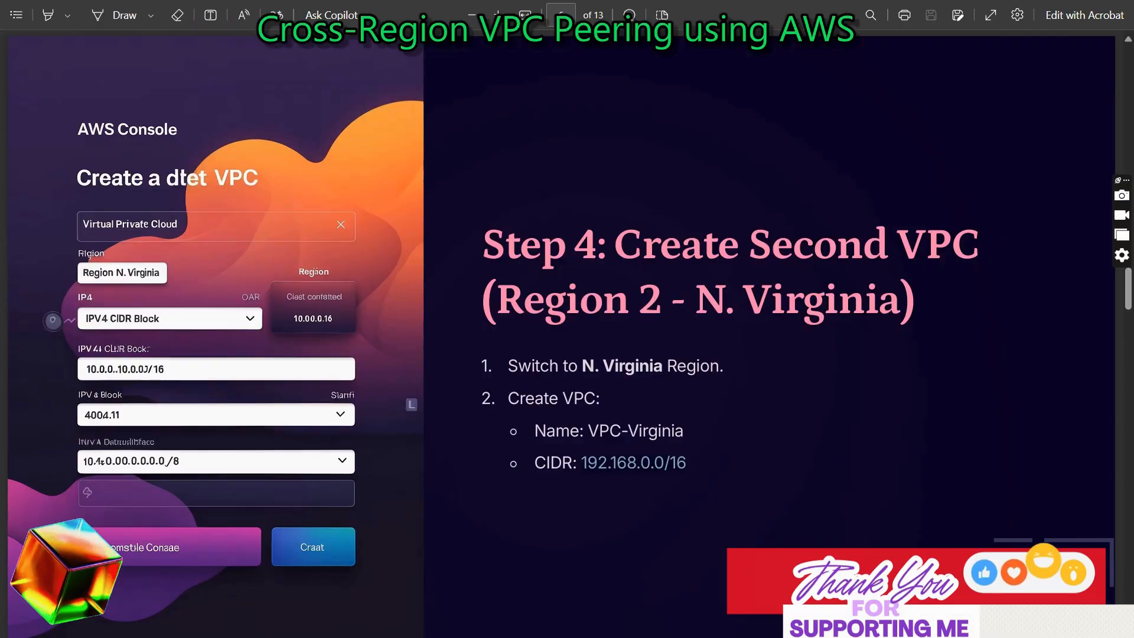
key("alt+Tab")
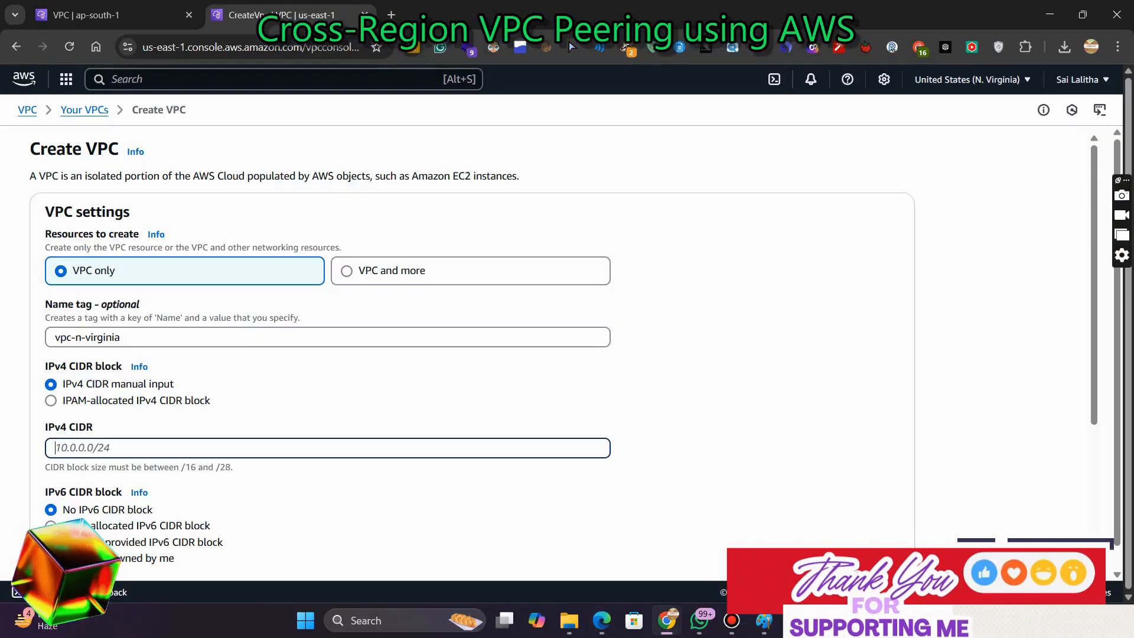
type("192")
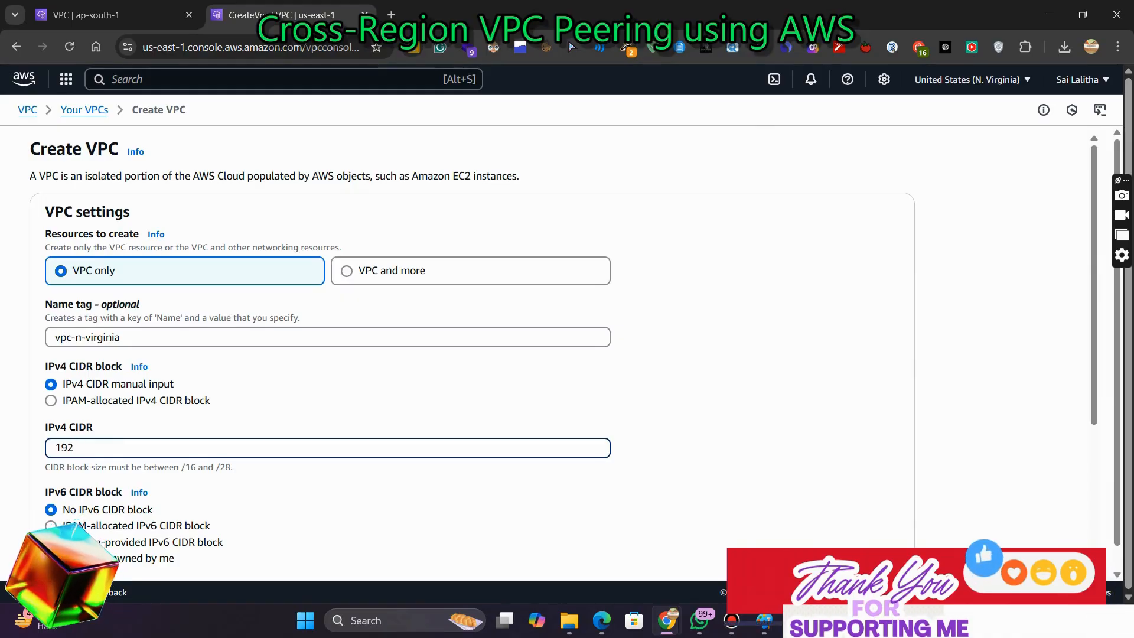
type(".168.0.0")
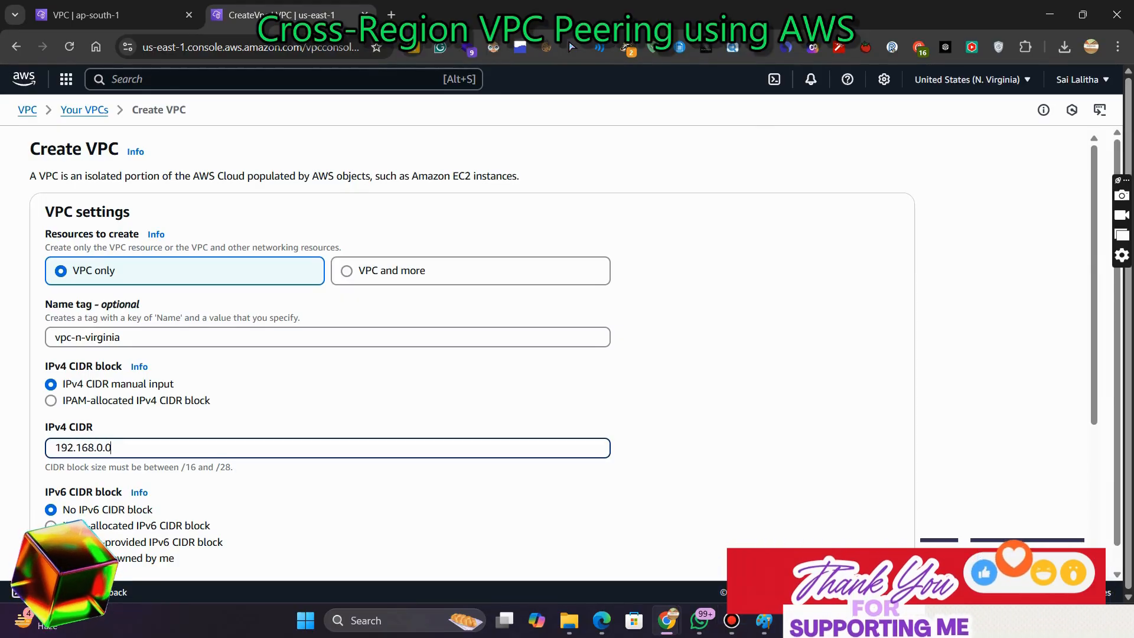
type("/16")
scroll(563, 370, "down", 4)
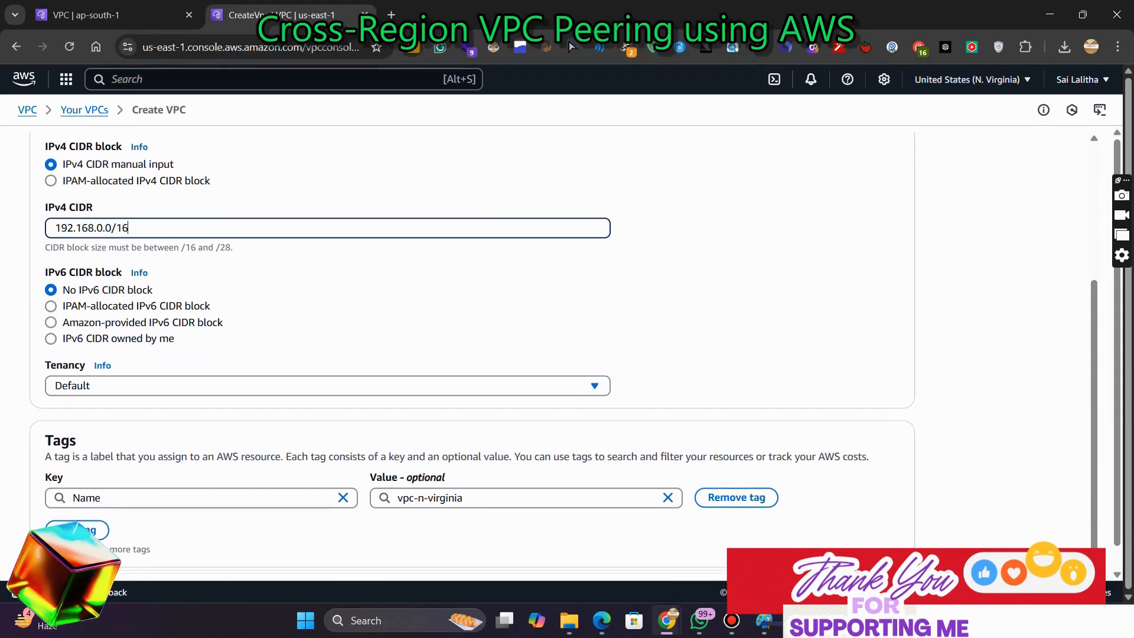
left_click(869, 564)
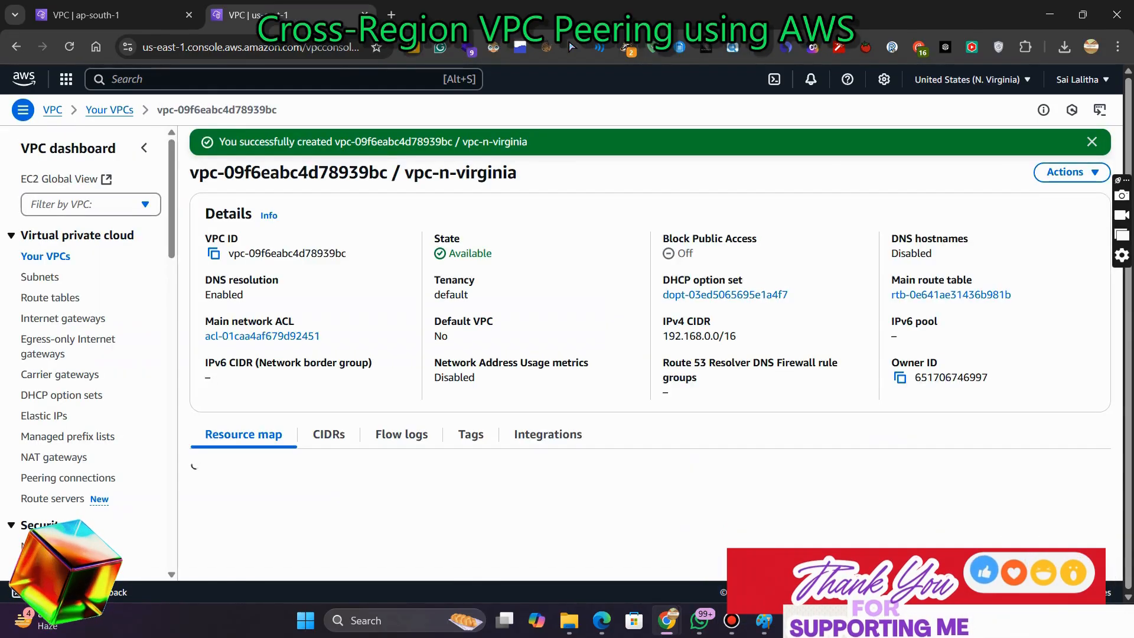
Start creating a subnet and select the vpc-n-virginia VPC for it
left_click(40, 276)
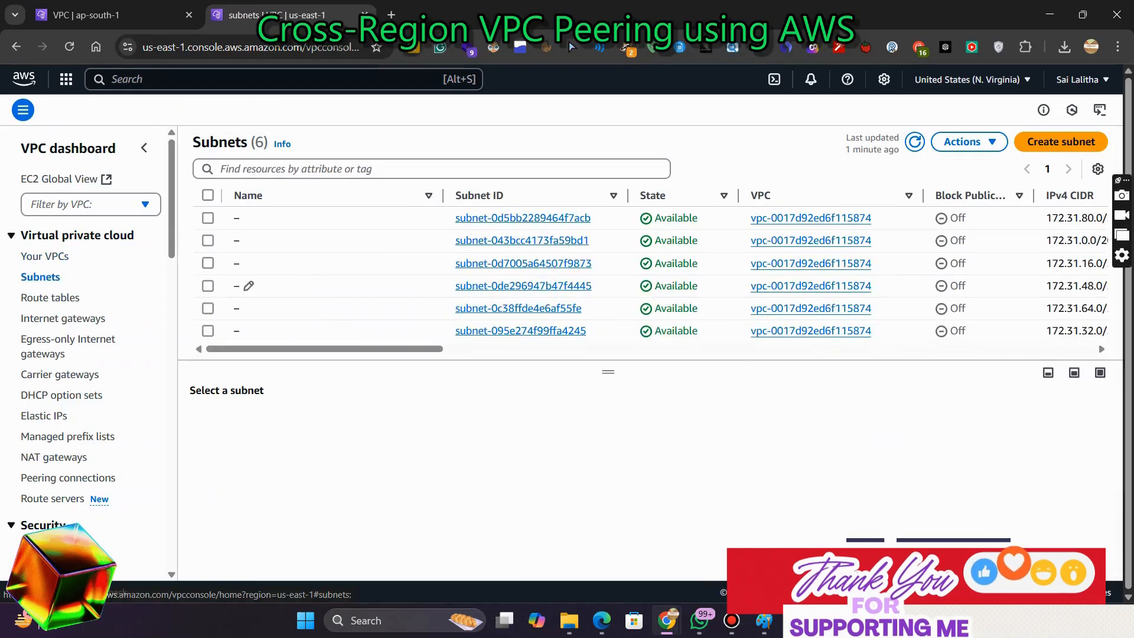
left_click(1061, 142)
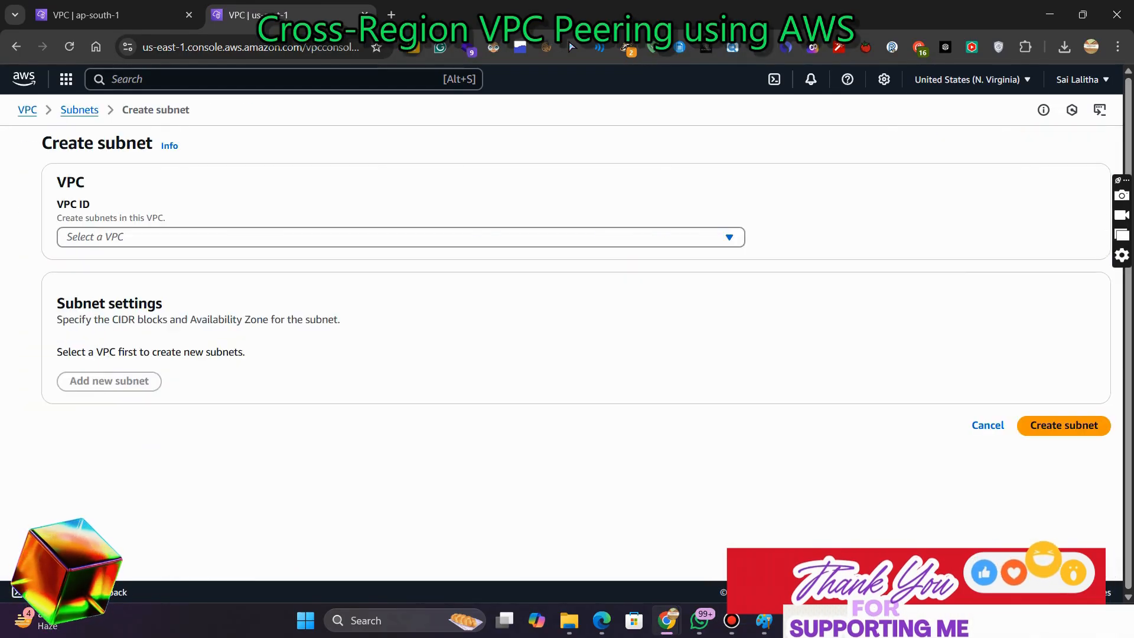
left_click(401, 237)
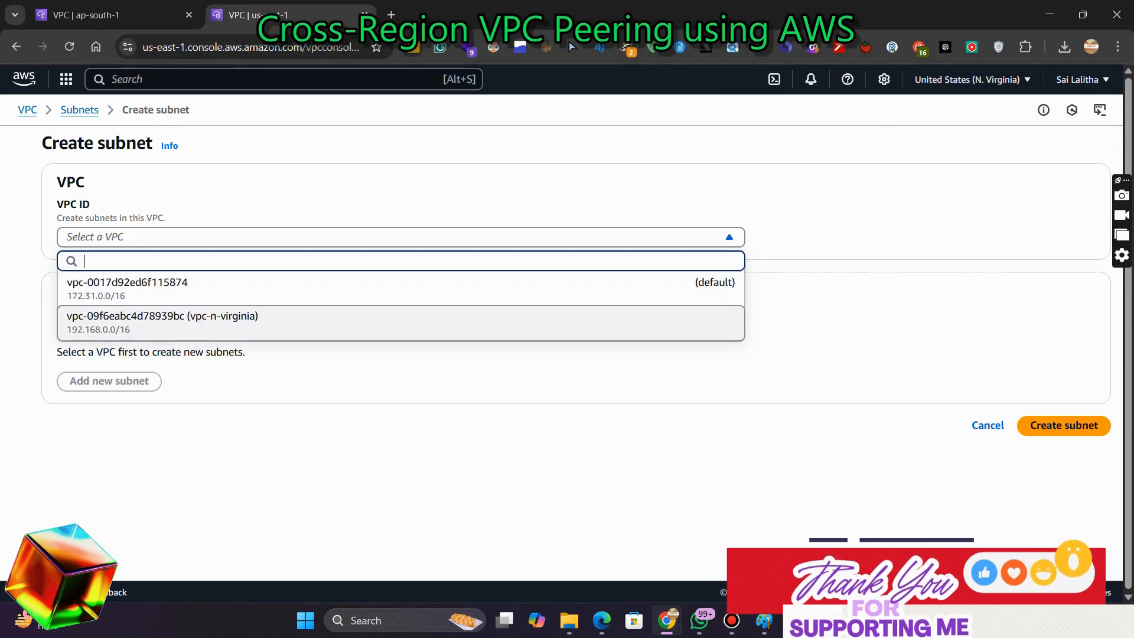
left_click(236, 322)
Name the subnet private-subnet-nvirginia
scroll(404, 348, "down", 3)
left_click(404, 342)
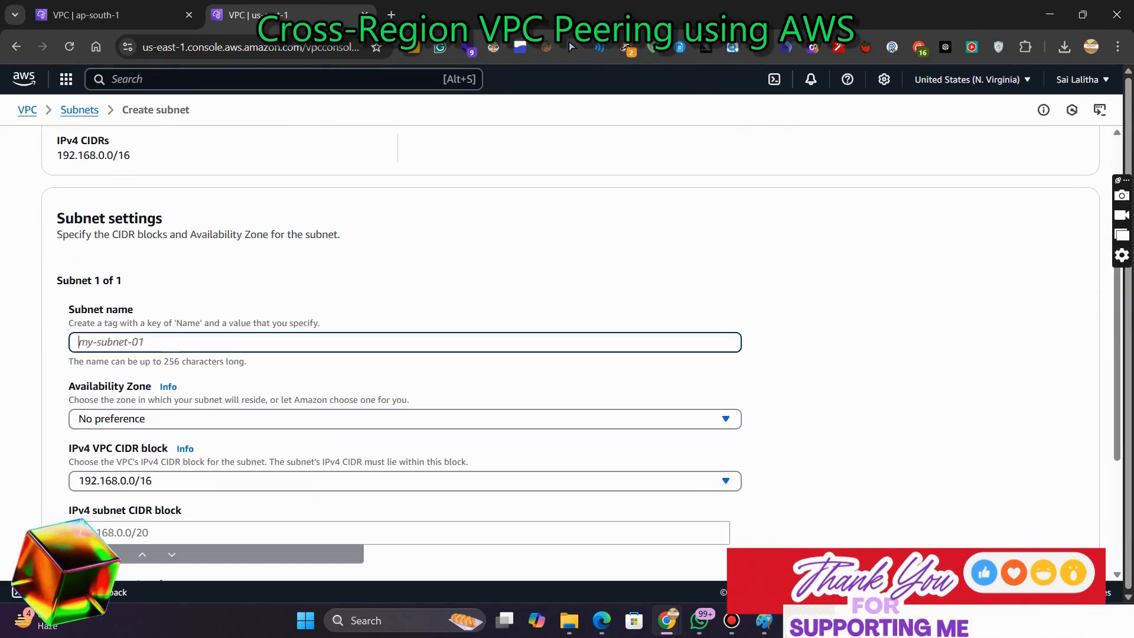
type("privatye")
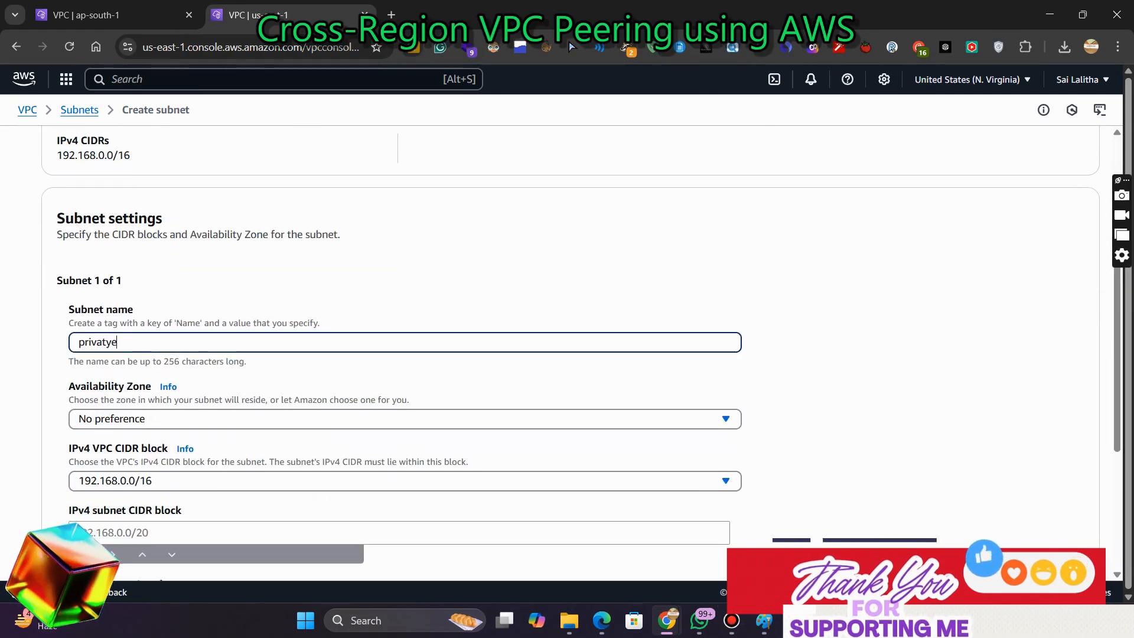
type("-subnet")
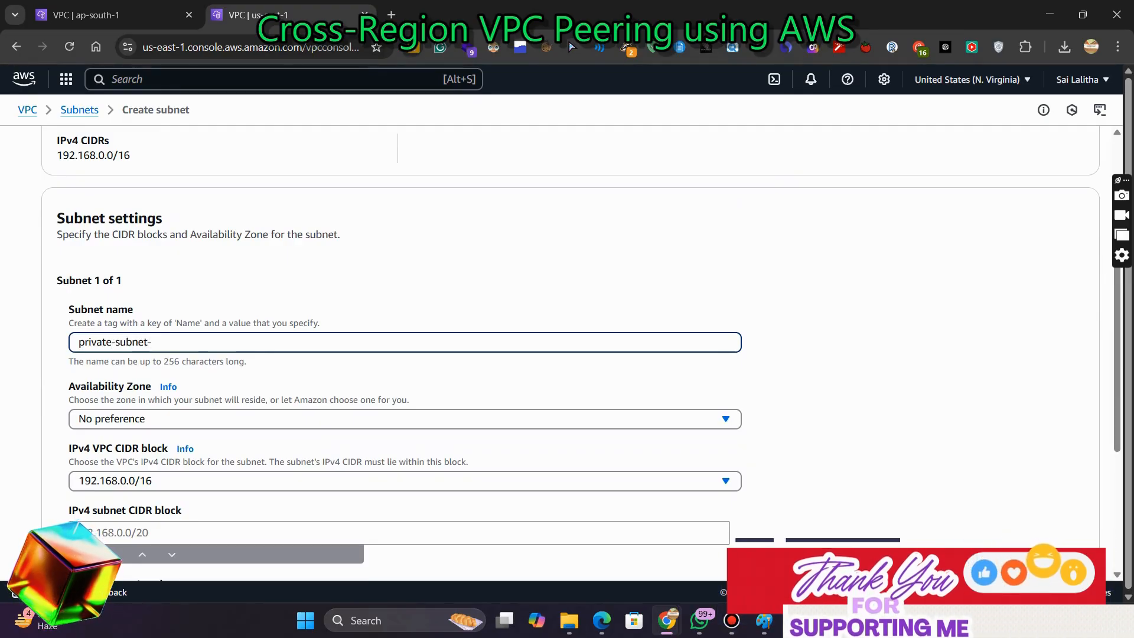
type("-nv")
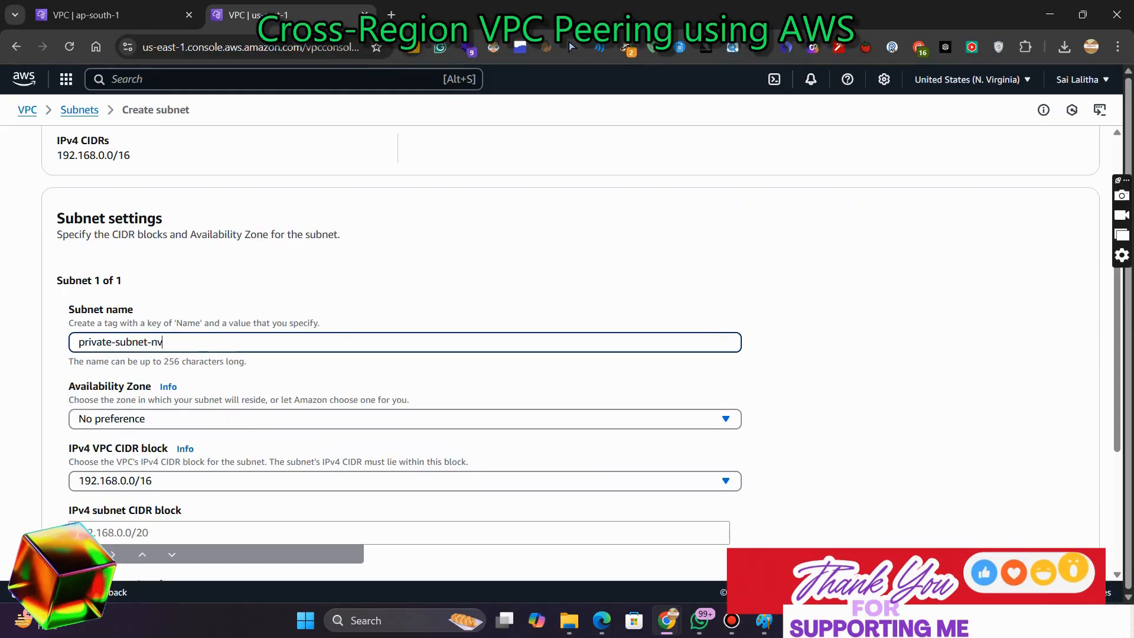
type("irgina")
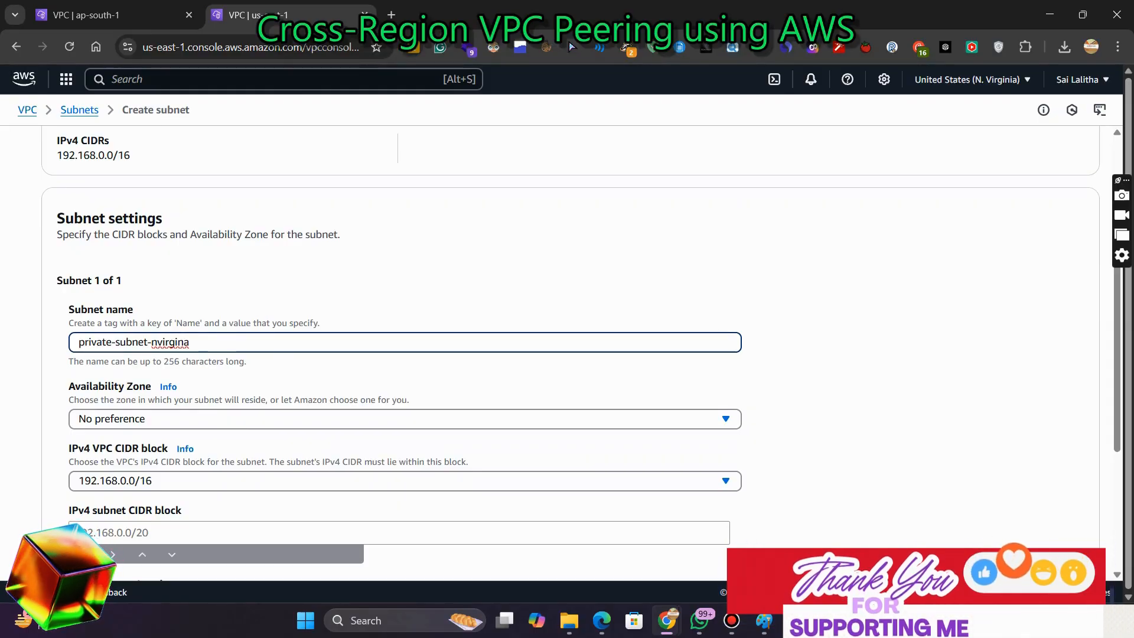
type("a")
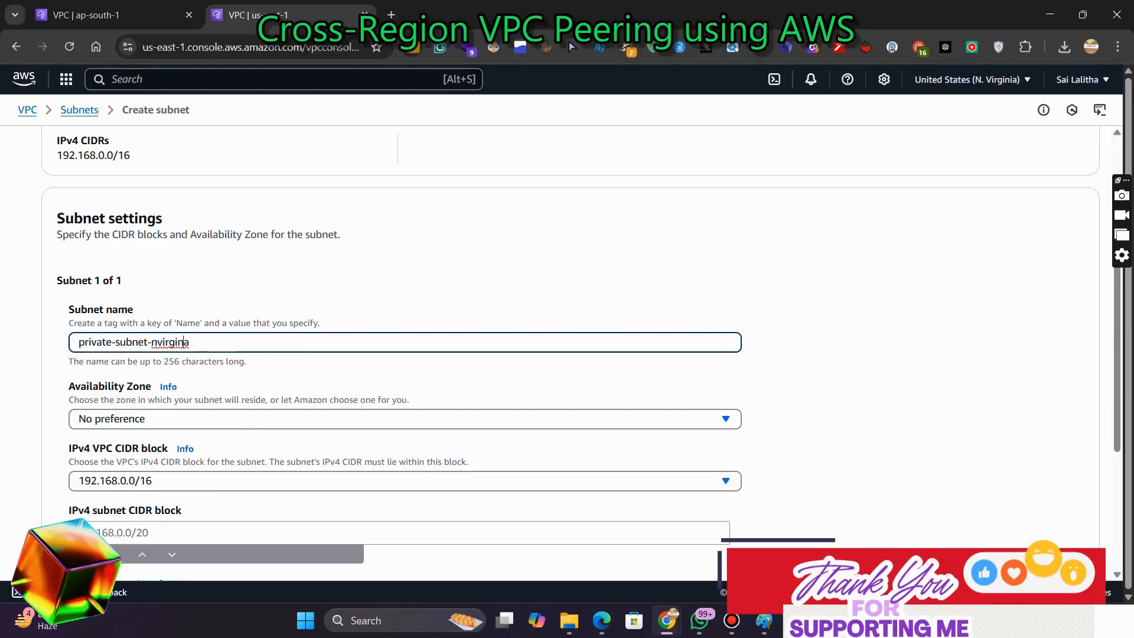
key("Left")
key("BackSpace")
type("i")
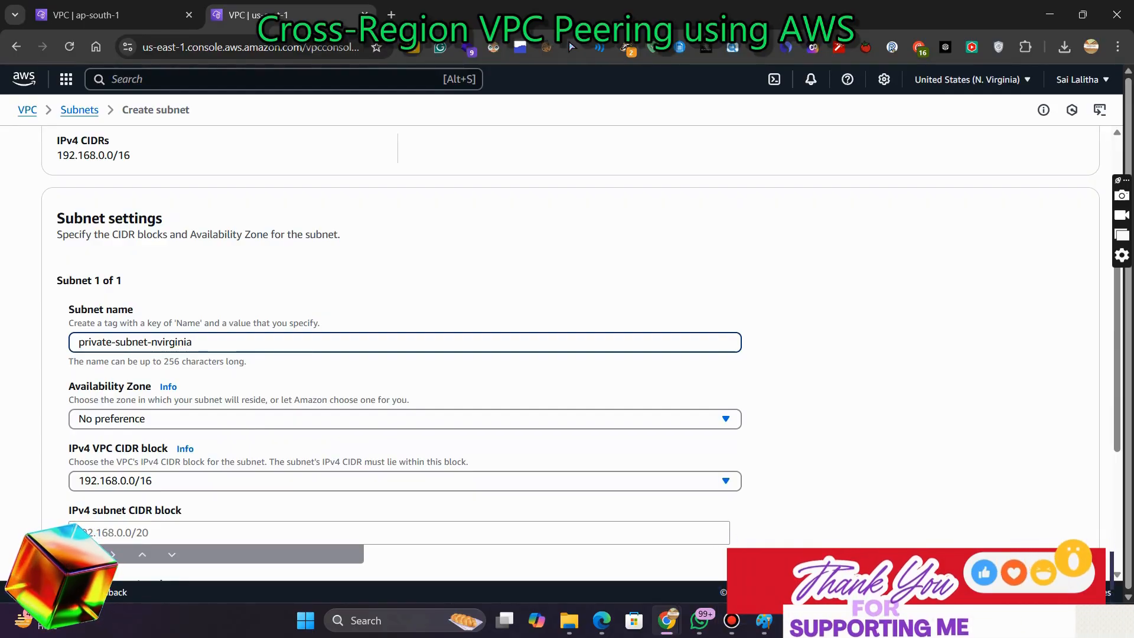
Set the subnet's Availability Zone to us-east-1a and its IPv4 CIDR block to 192.168.1.0/24
left_click(404, 419)
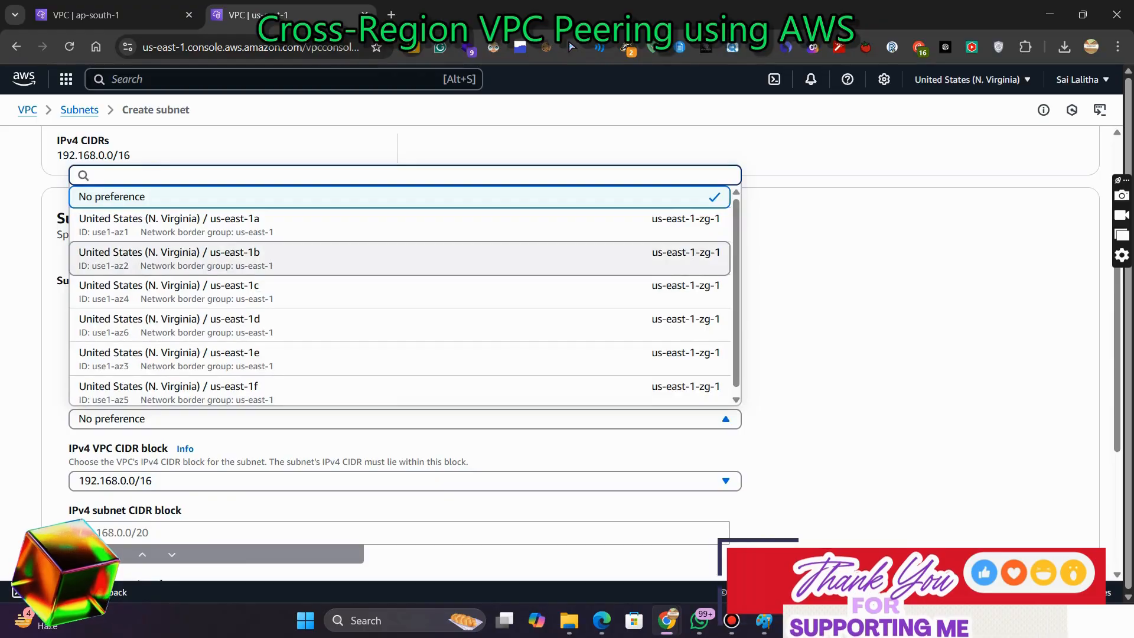
left_click(404, 225)
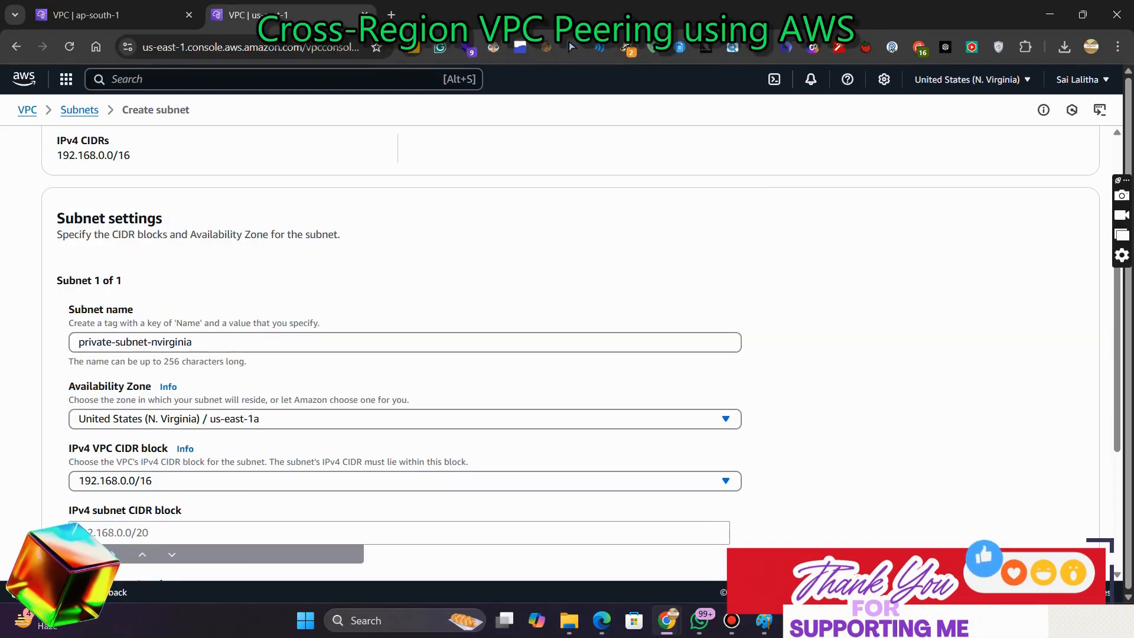
left_click(399, 532)
type("192.168.")
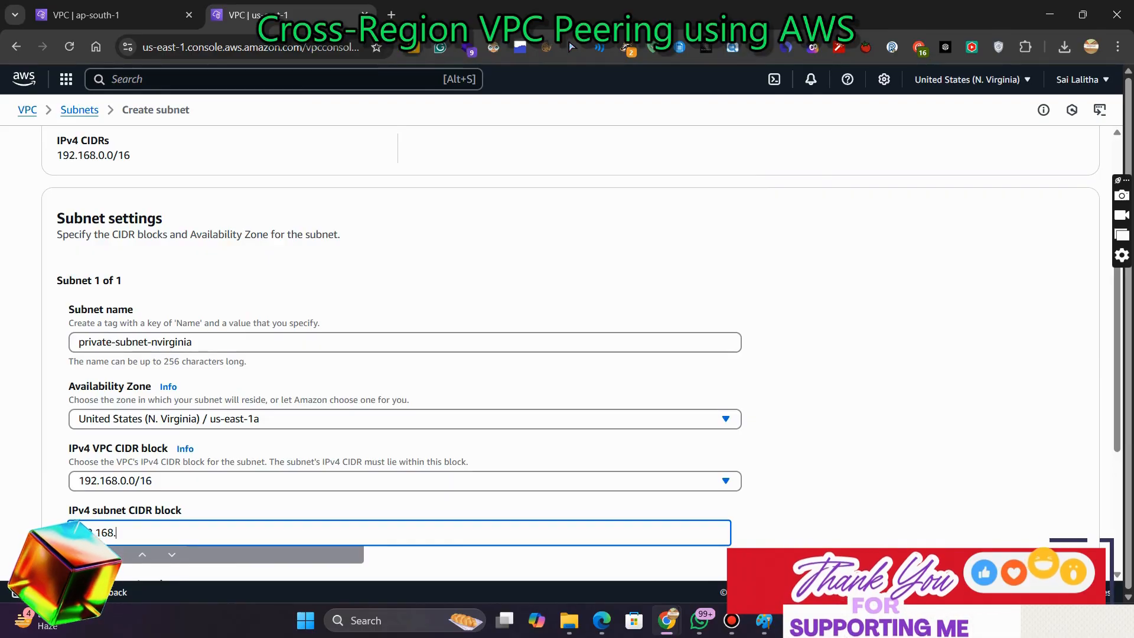
type("1.0/")
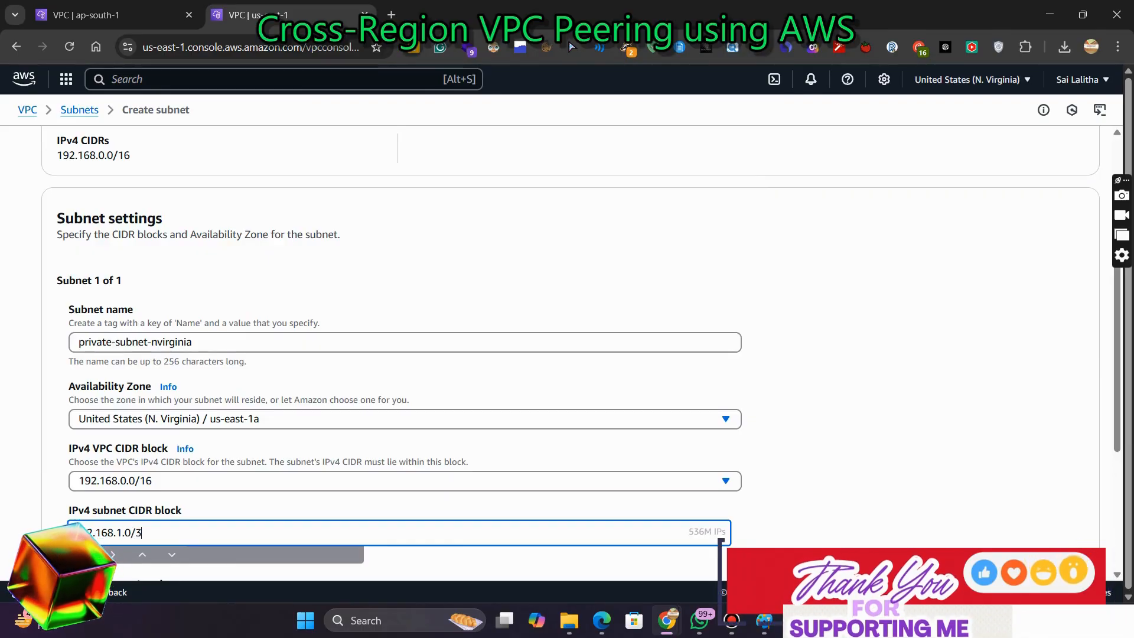
type("24")
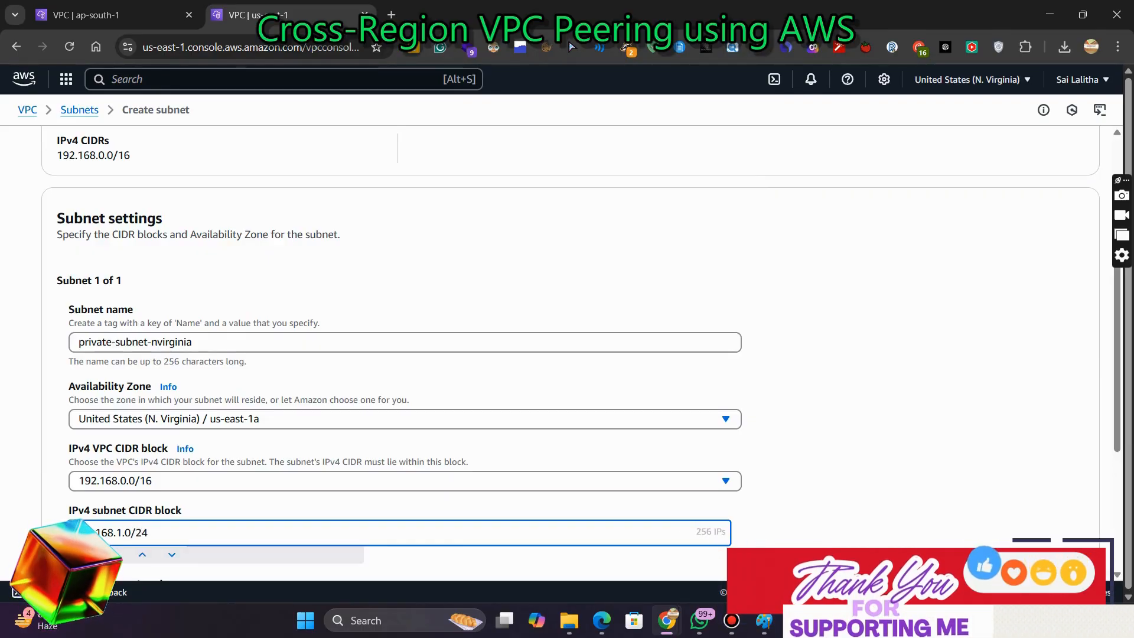
Check the private subnet slide, then label the second VPC box in the diagram 'vpc-virginia 192.168.0.0/16' on one line
key("alt+Tab")
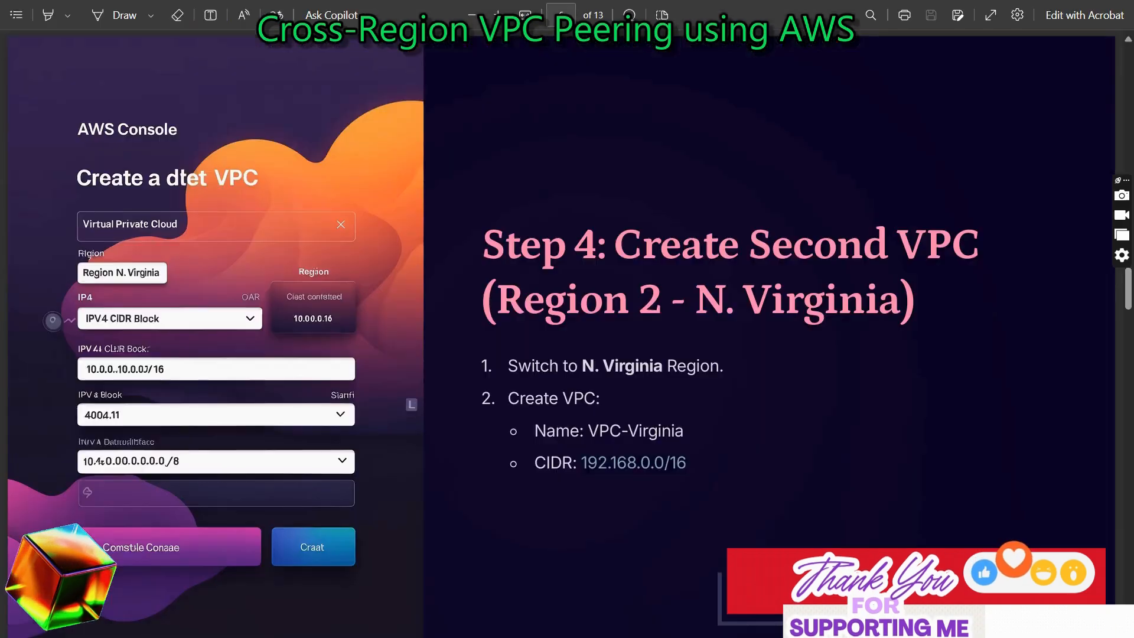
key("Right")
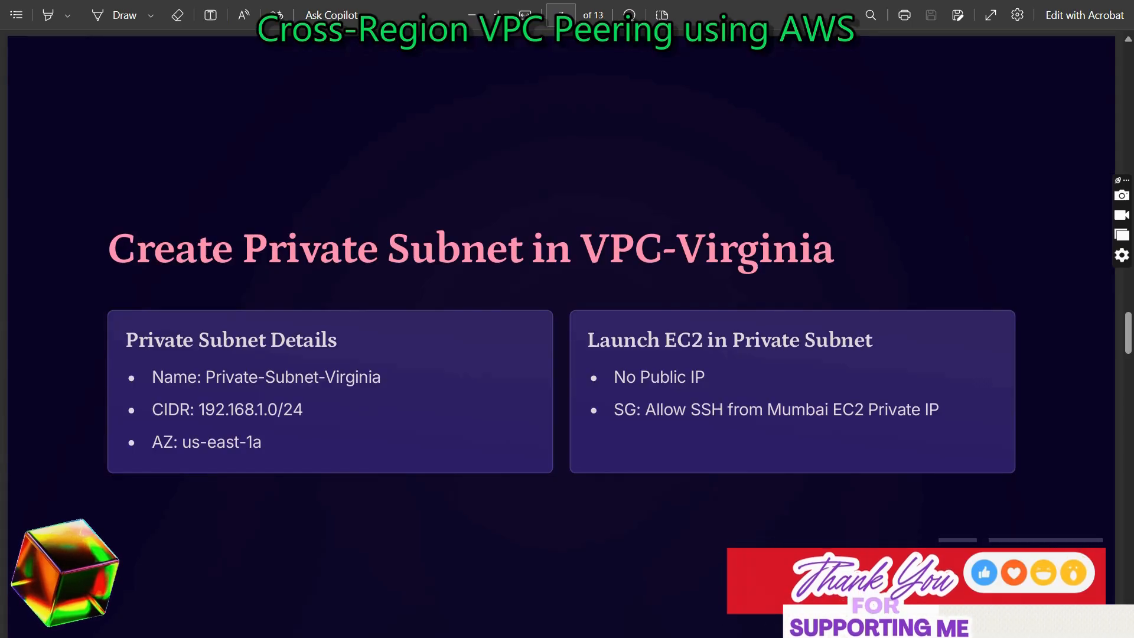
key("alt+Tab")
key("Tab")
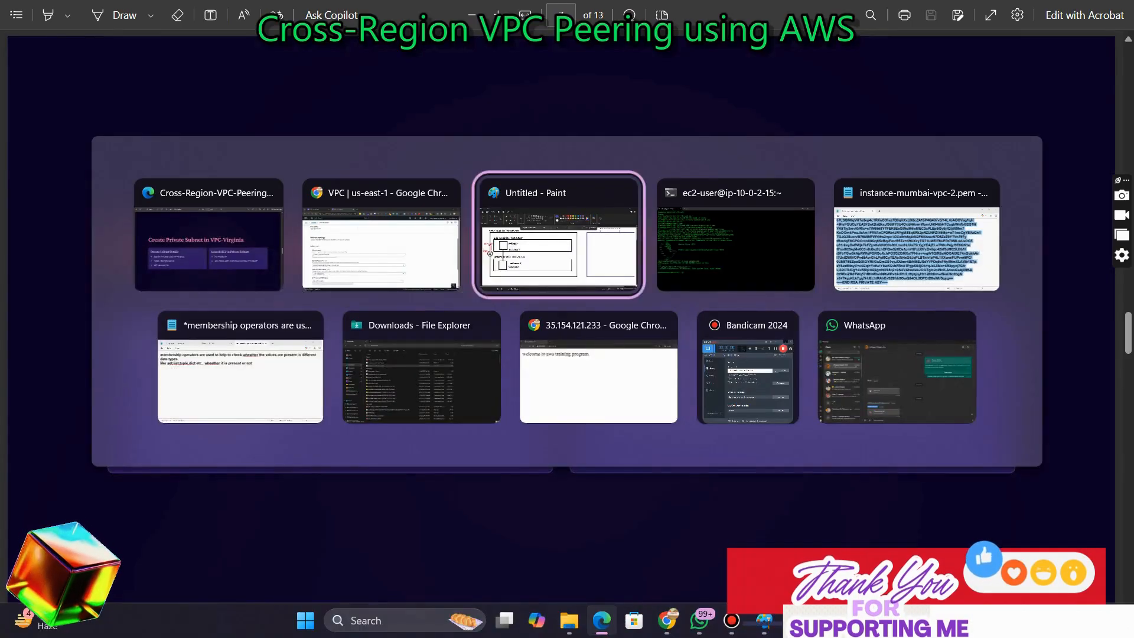
key("alt+Tab")
key("alt+shift+Tab")
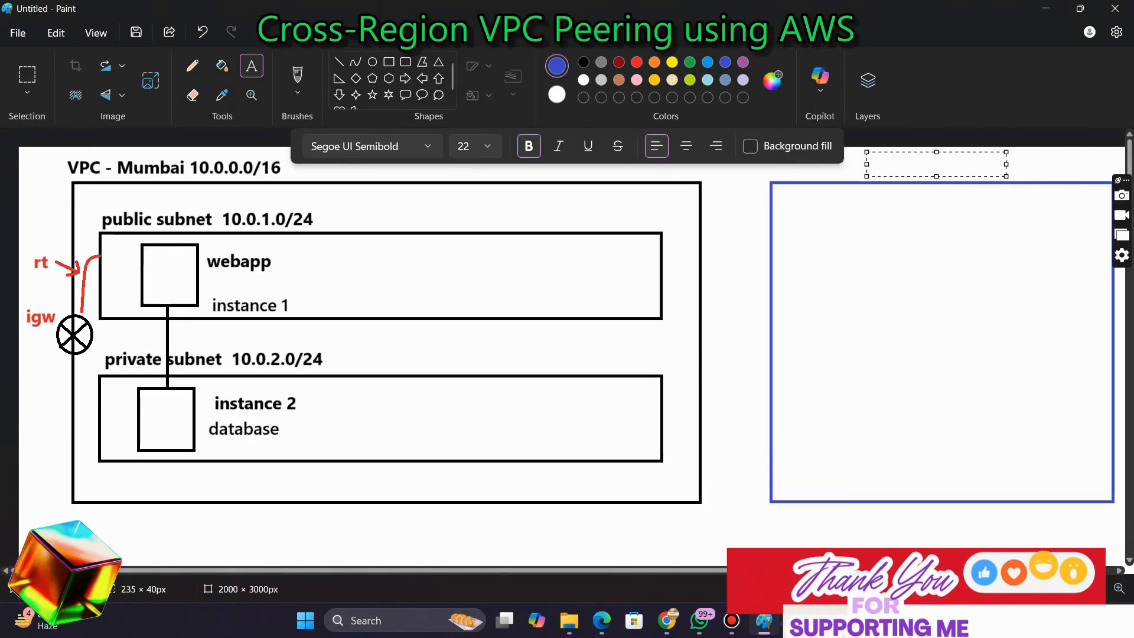
type("vp")
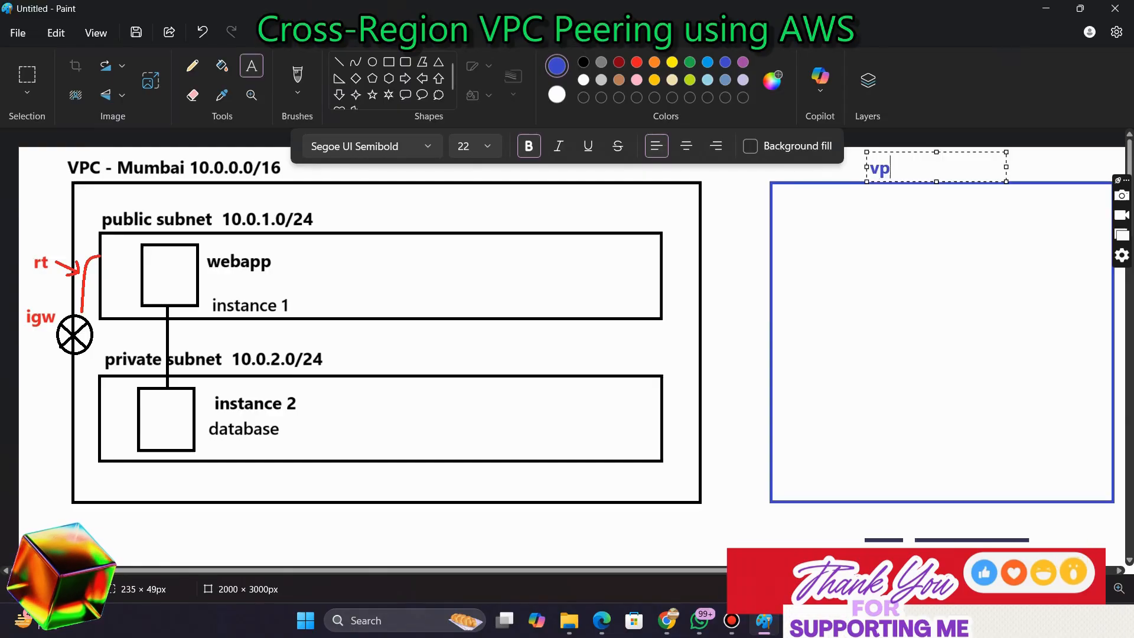
type("c-vir")
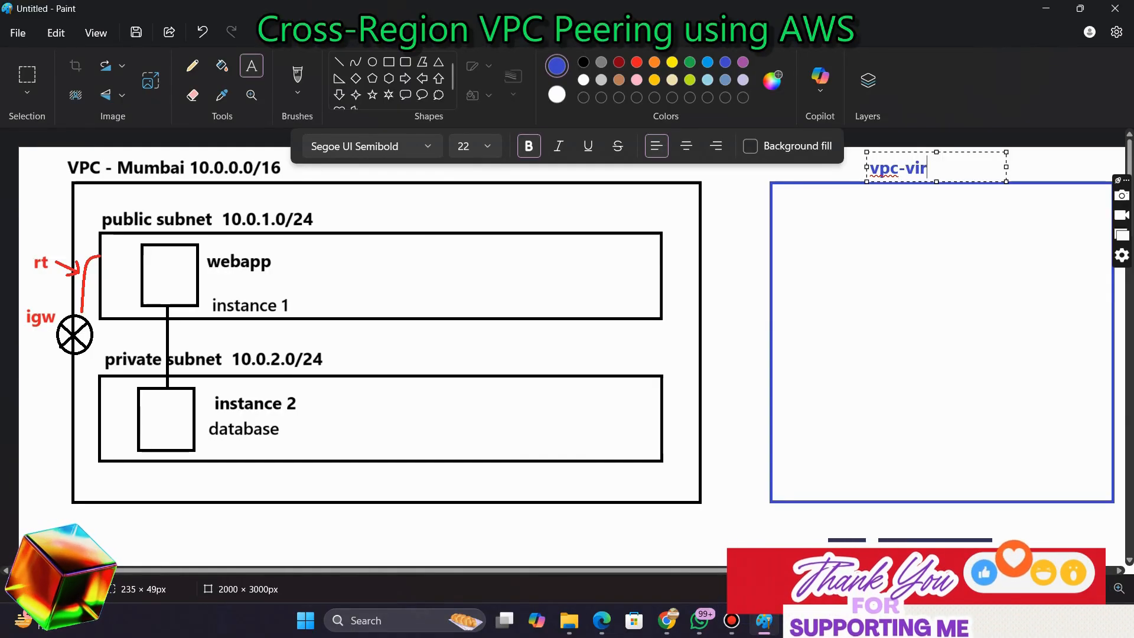
type("ginia ")
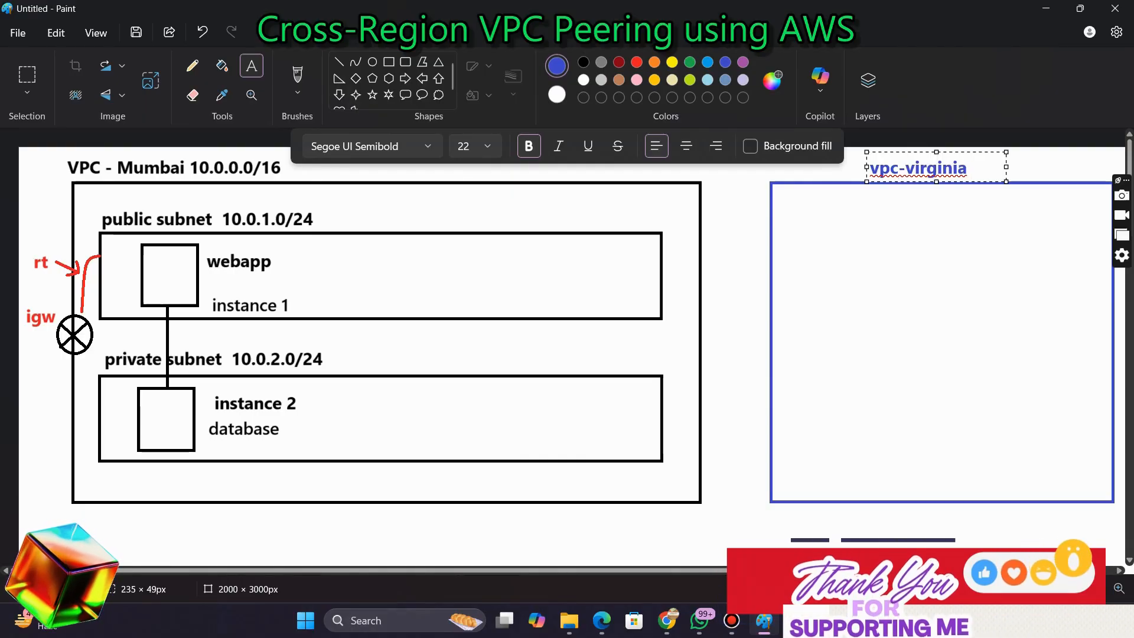
type("1921")
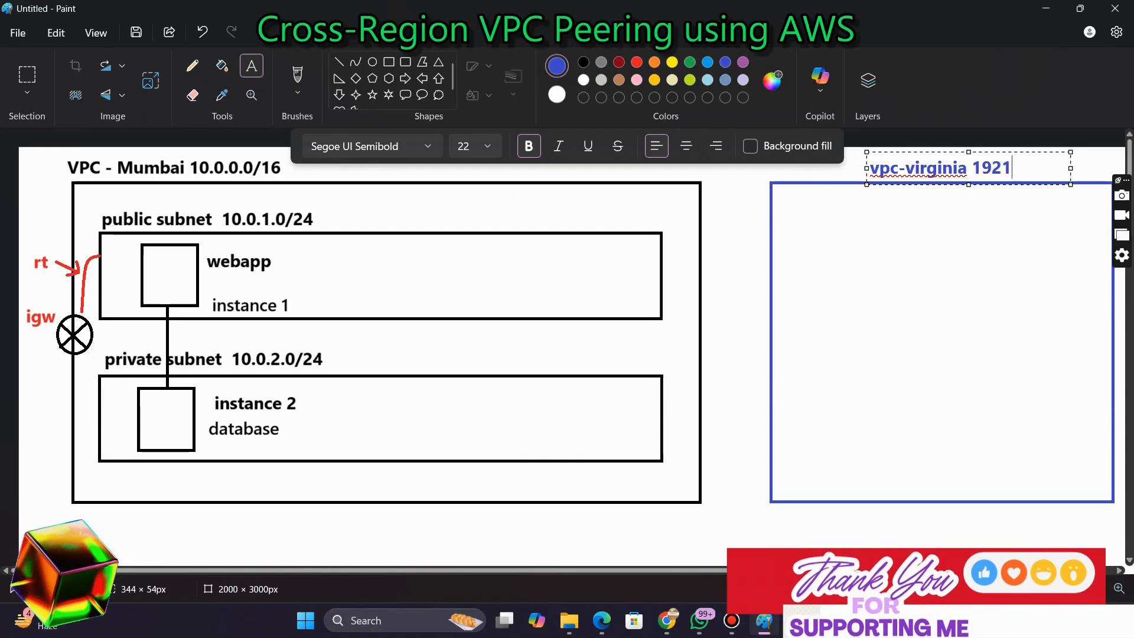
key("BackSpace")
type(".168.0")
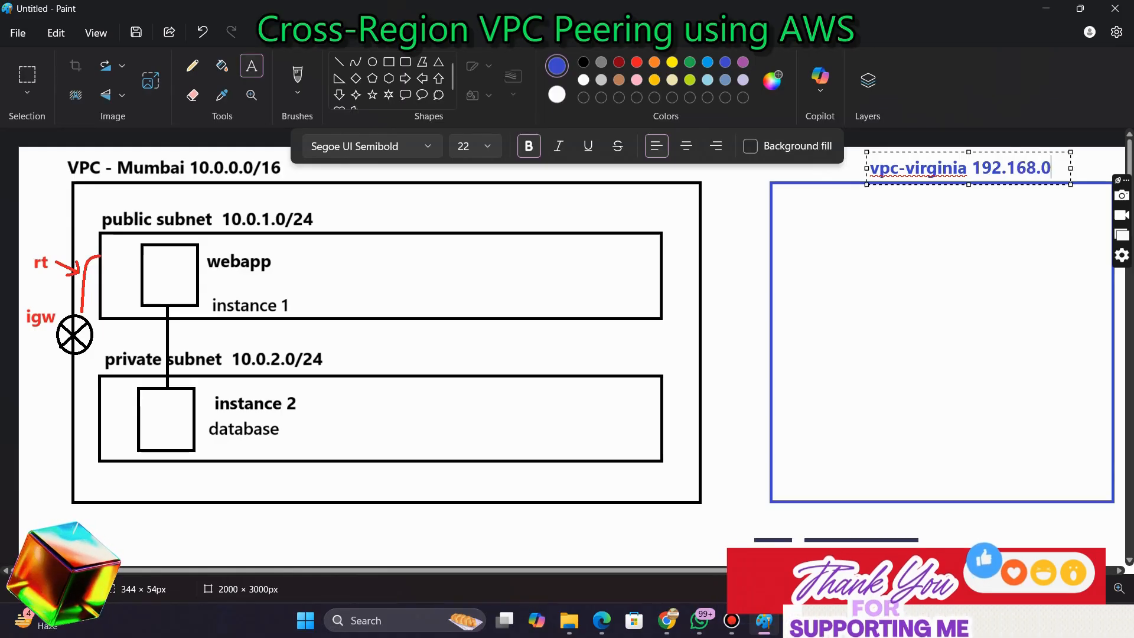
type(".0/16")
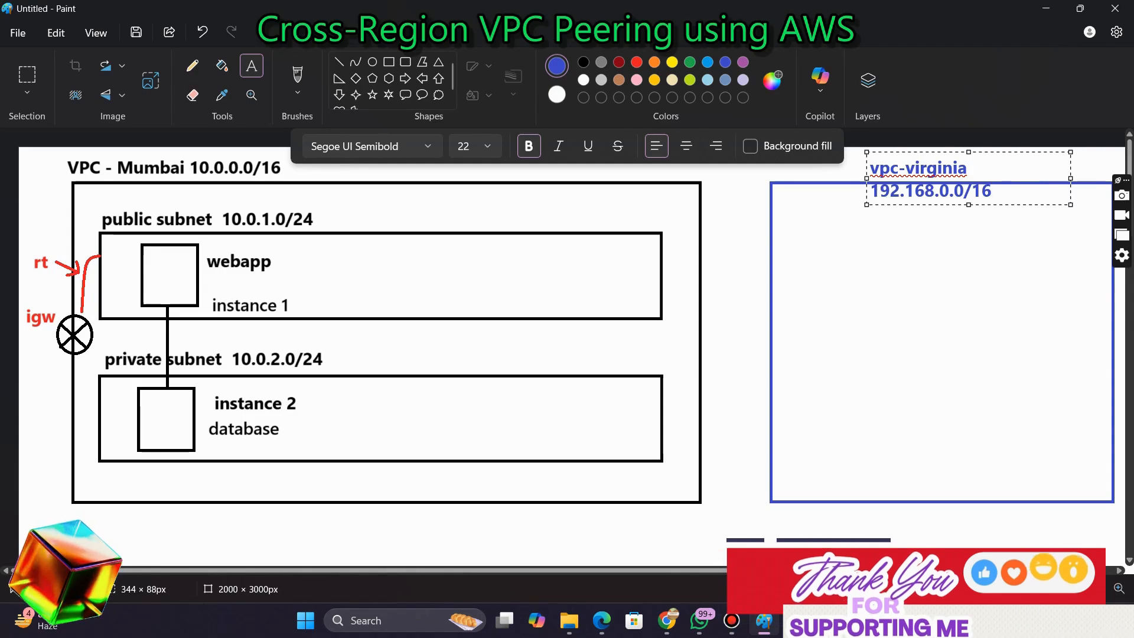
left_click_drag(867, 178, 815, 178)
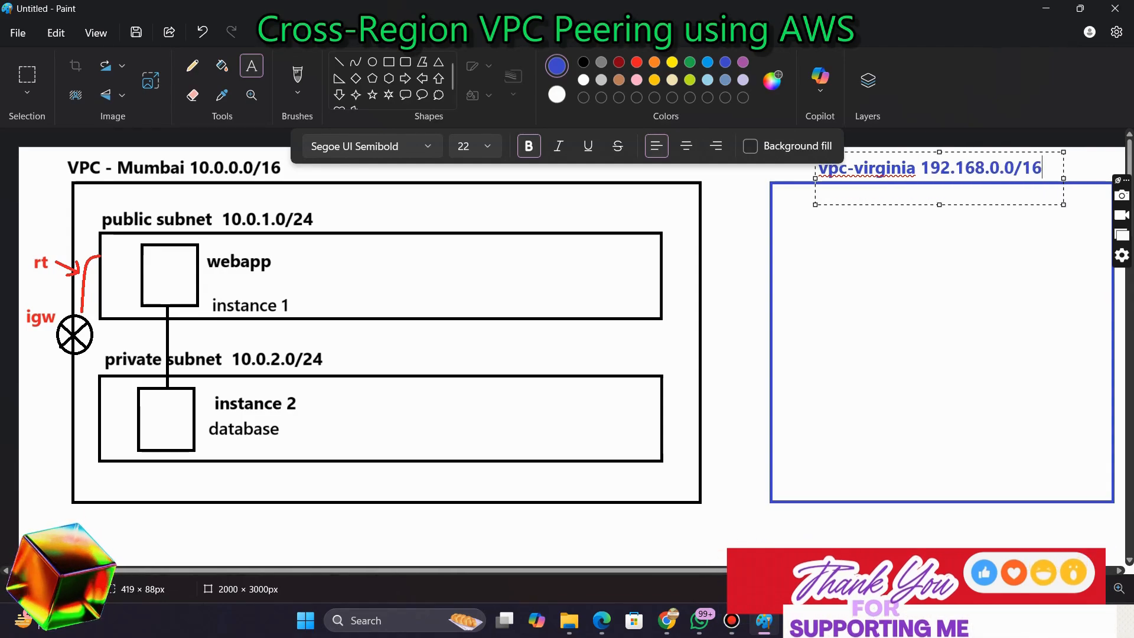
left_click(902, 234)
Draw a rectangle about 211 × 321 px inside the Virginia VPC box for the private subnet
left_click(389, 62)
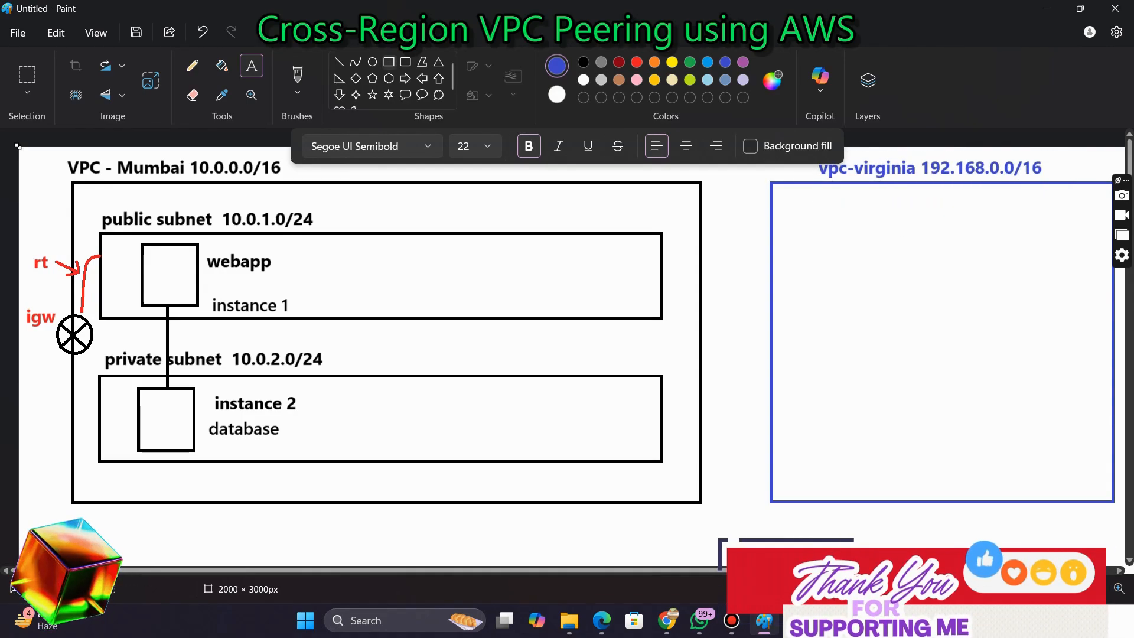
left_click_drag(800, 216, 801, 216)
key("ctrl+z")
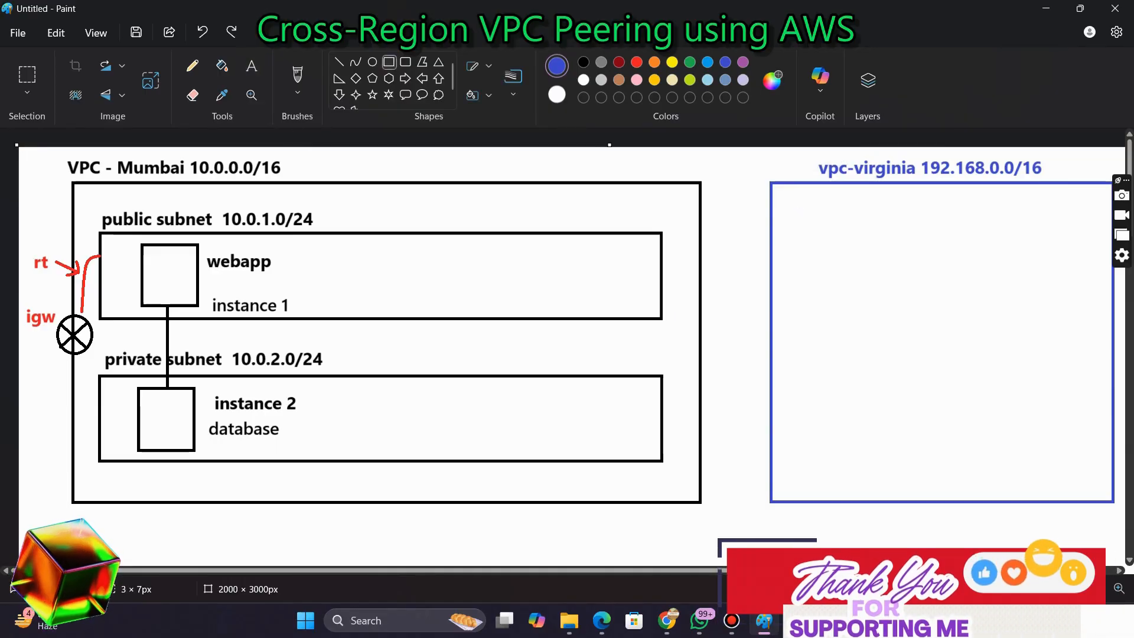
left_click_drag(941, 236, 989, 390)
left_click_drag(989, 319, 1009, 342)
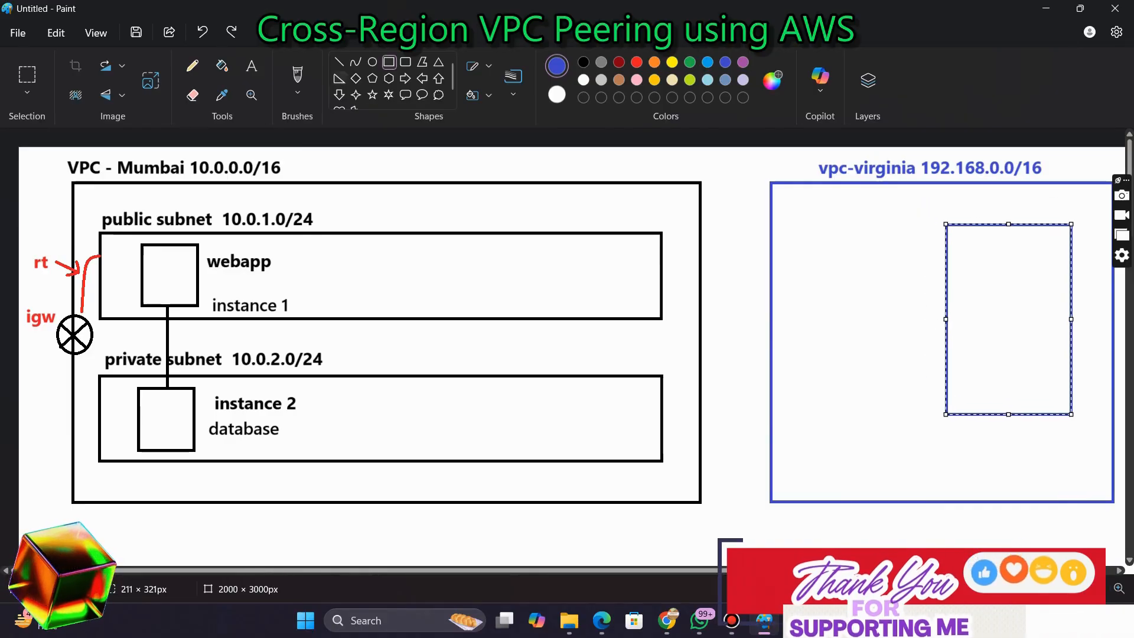
Label the subnet box 'private subnet 192.168.1.0/24' on a single line below it
left_click(251, 66)
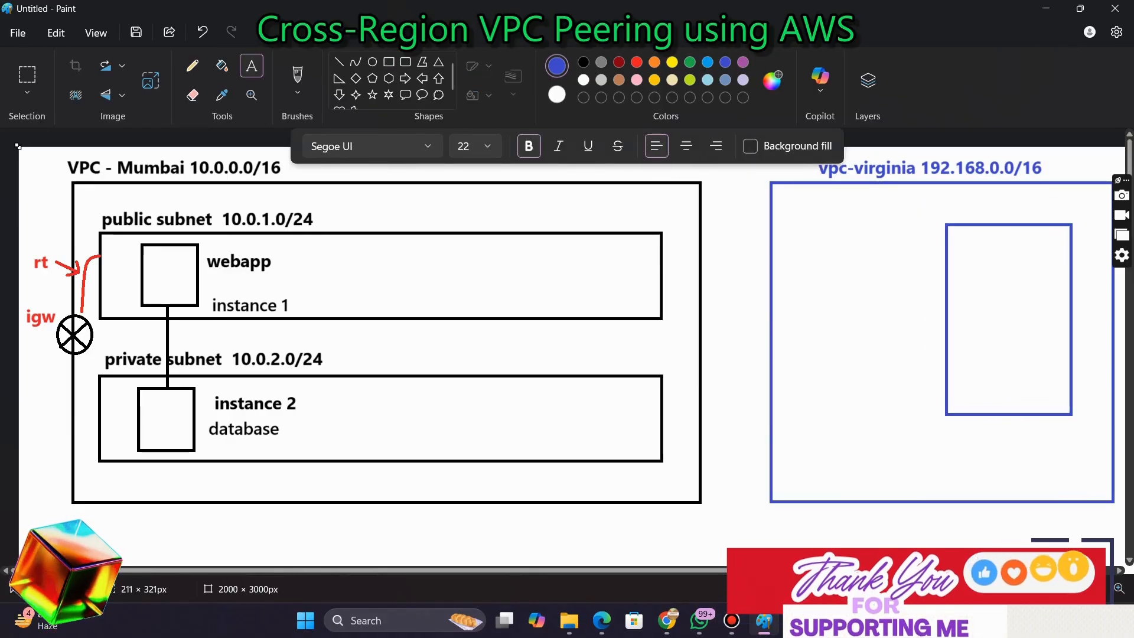
left_click(807, 432)
type("private ")
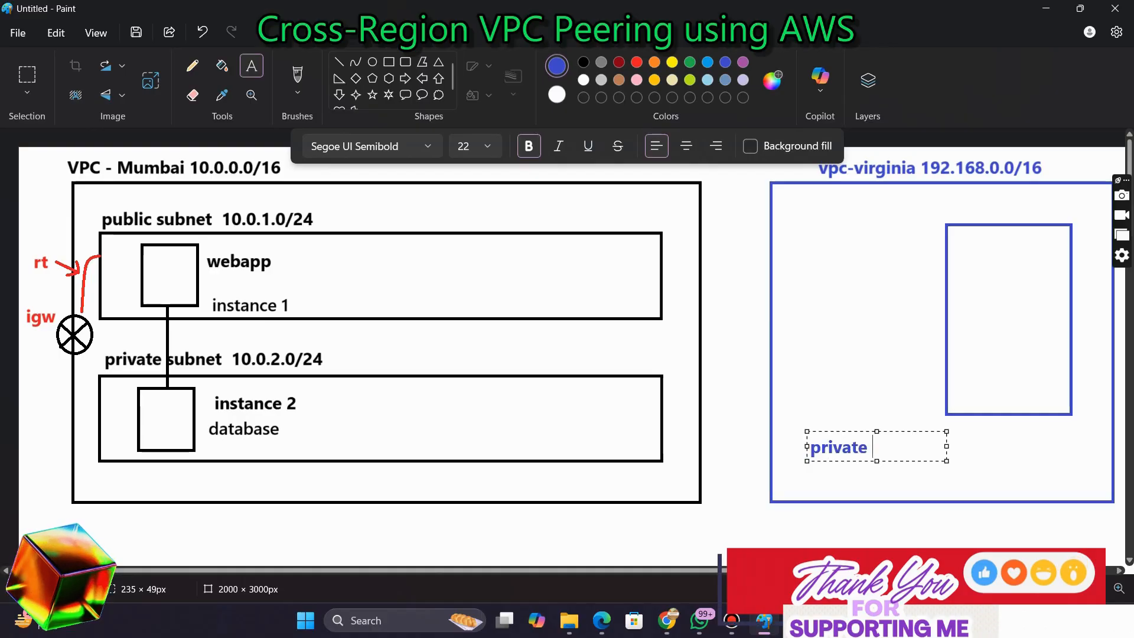
type("subnet ")
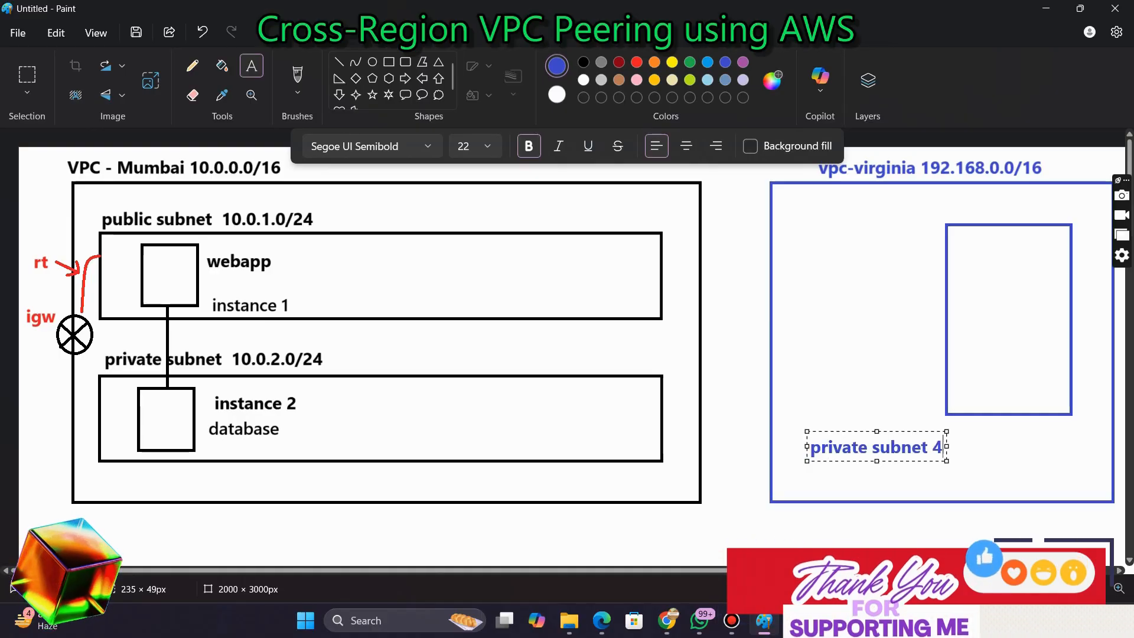
type("4")
key("BackSpace")
key("Return")
type("192.16")
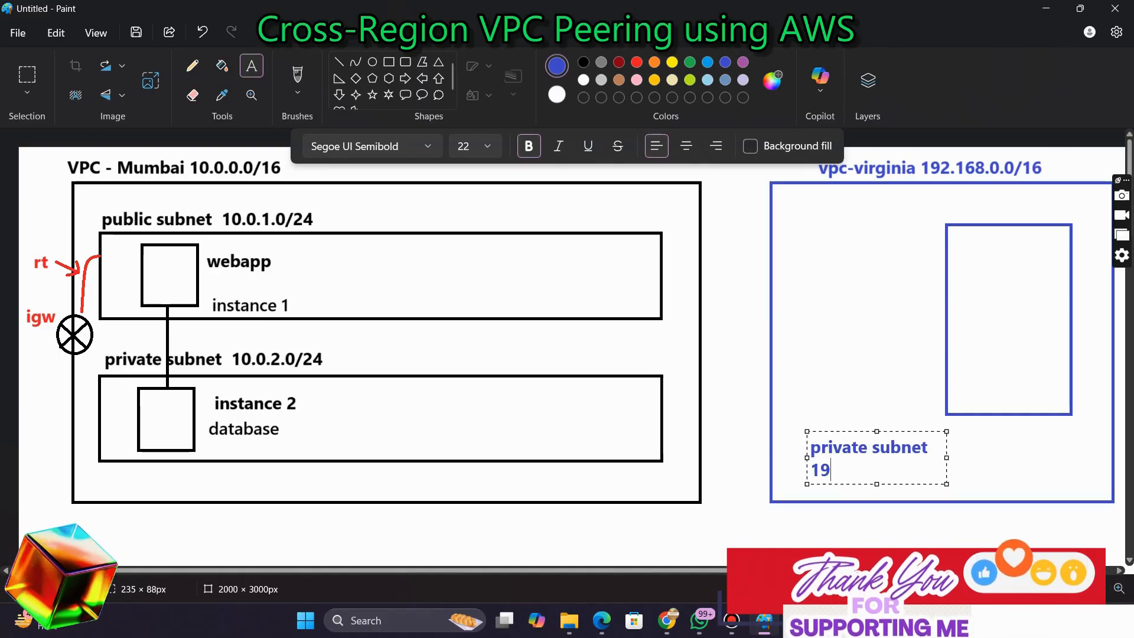
type("8.1")
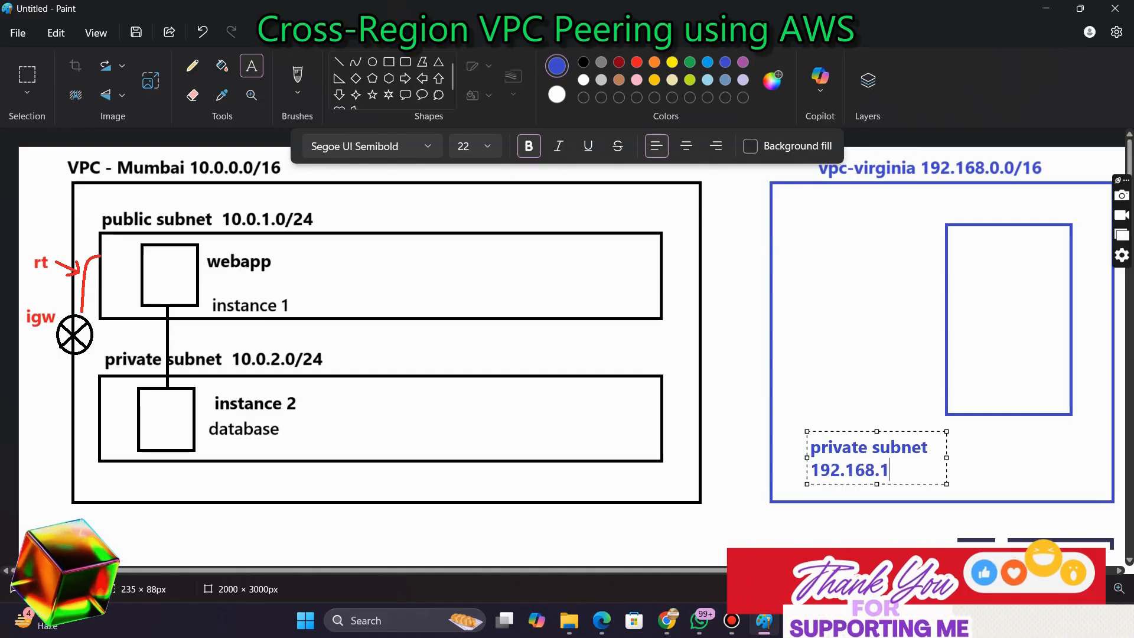
type(".0/24")
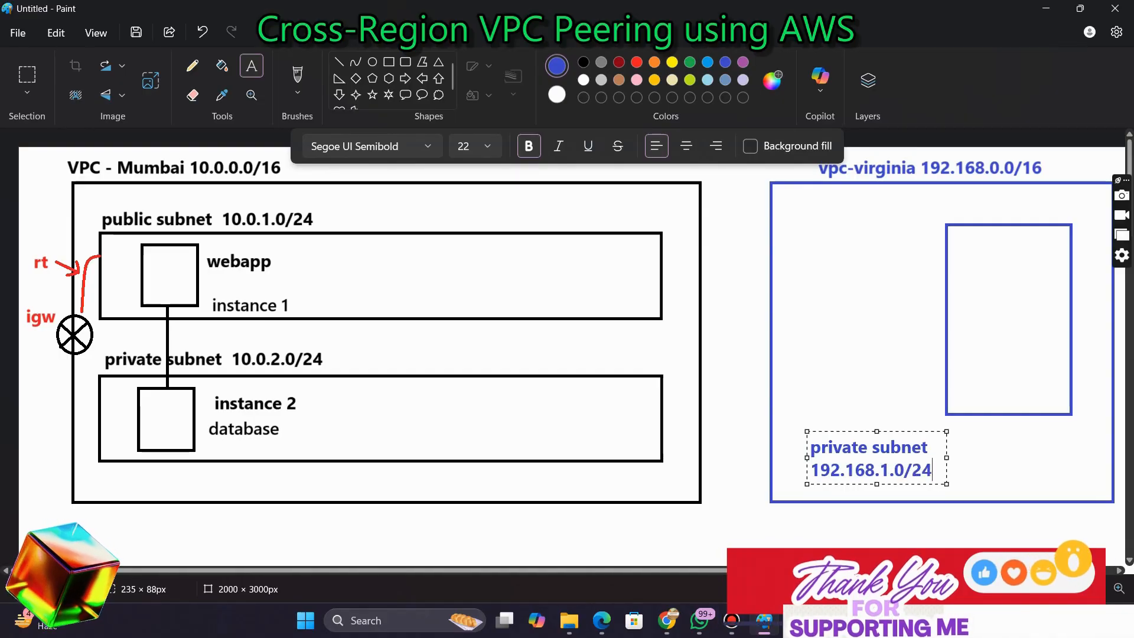
left_click_drag(946, 458, 1013, 457)
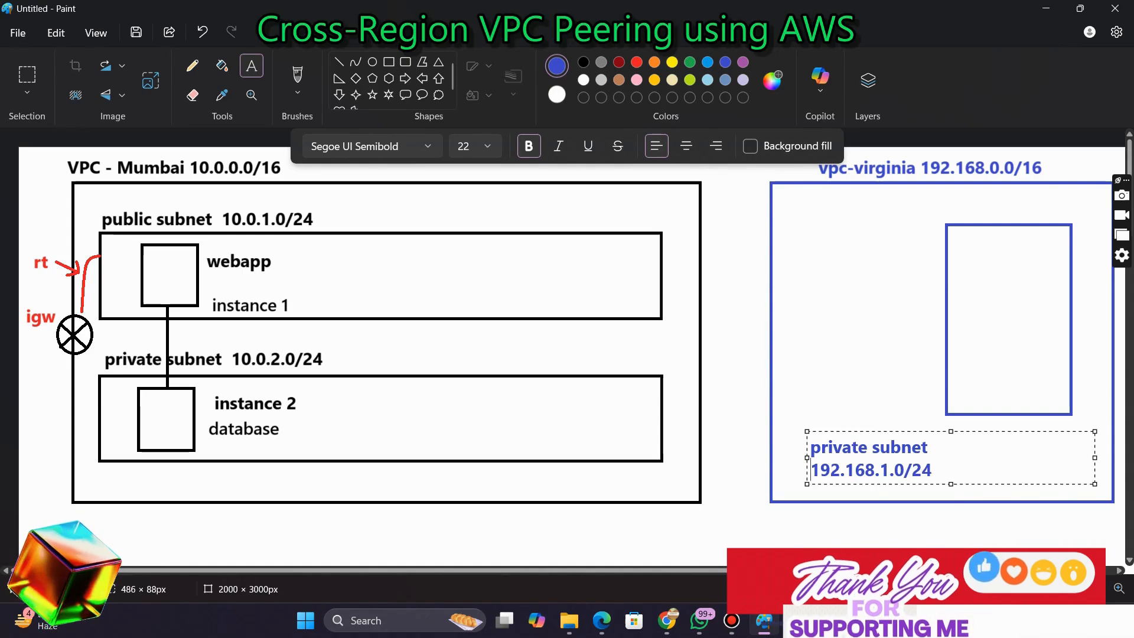
key("BackSpace")
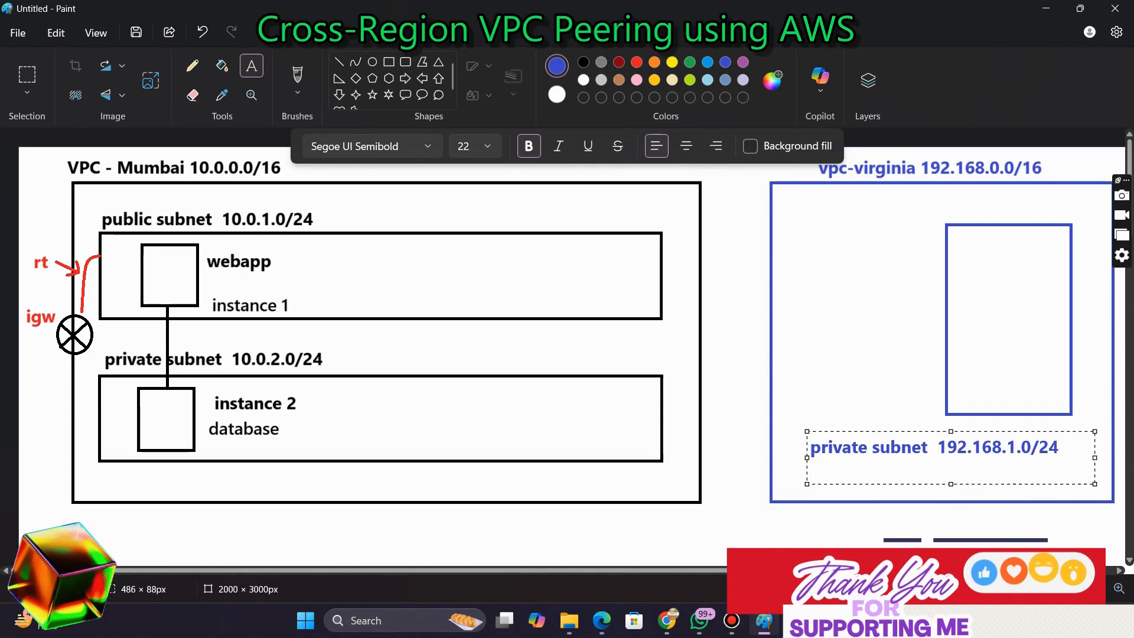
left_click(828, 363)
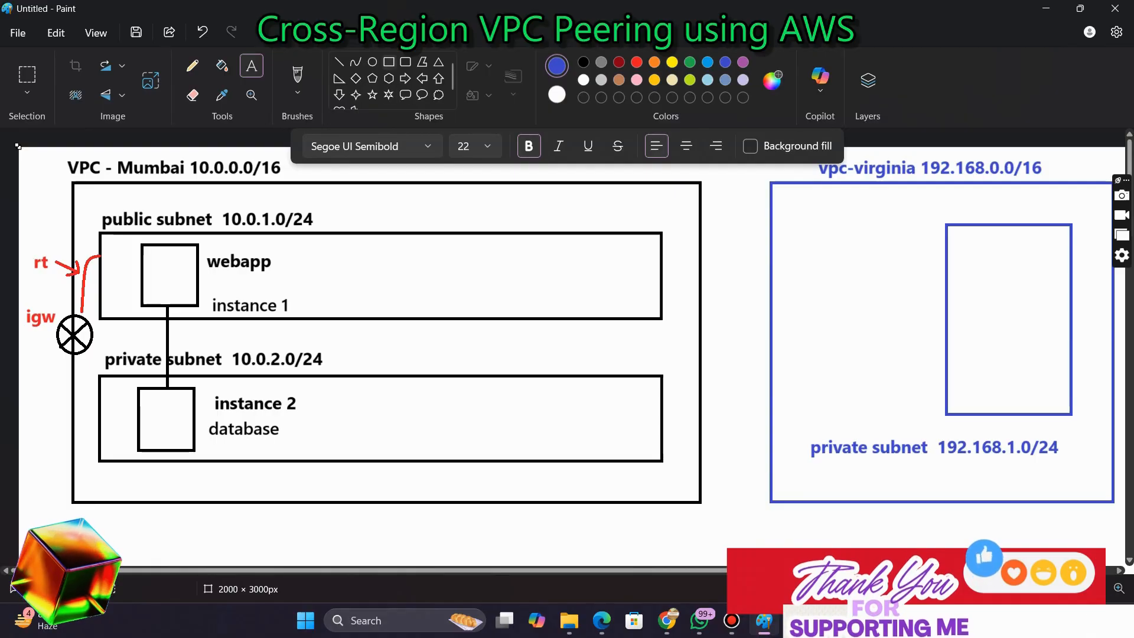
Draw a black rectangle about 113 × 122 px inside the Virginia subnet box for an instance
left_click(389, 62)
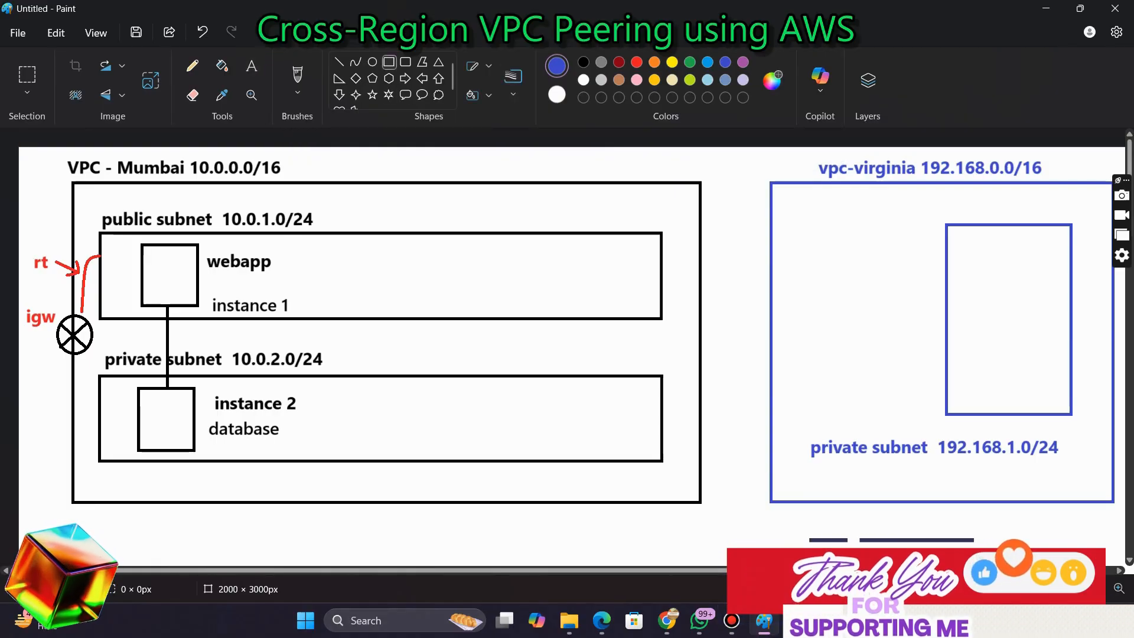
mouse_move(970, 268)
left_mouse_down()
mouse_move(1004, 335)
mouse_move(1039, 342)
left_mouse_up()
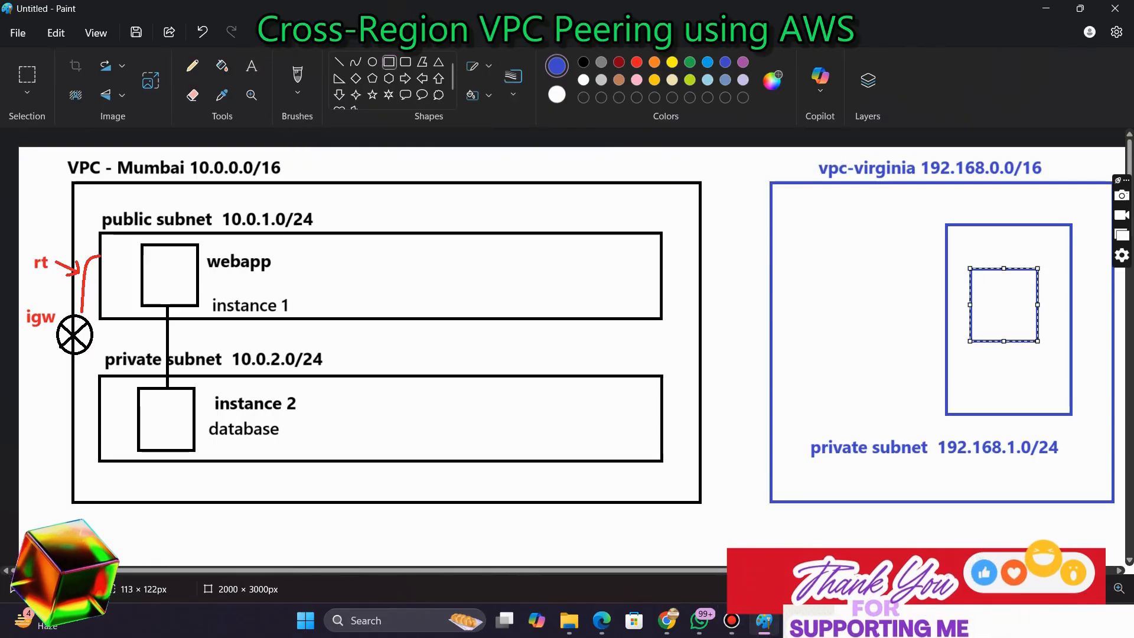
left_click(584, 62)
left_click(874, 331)
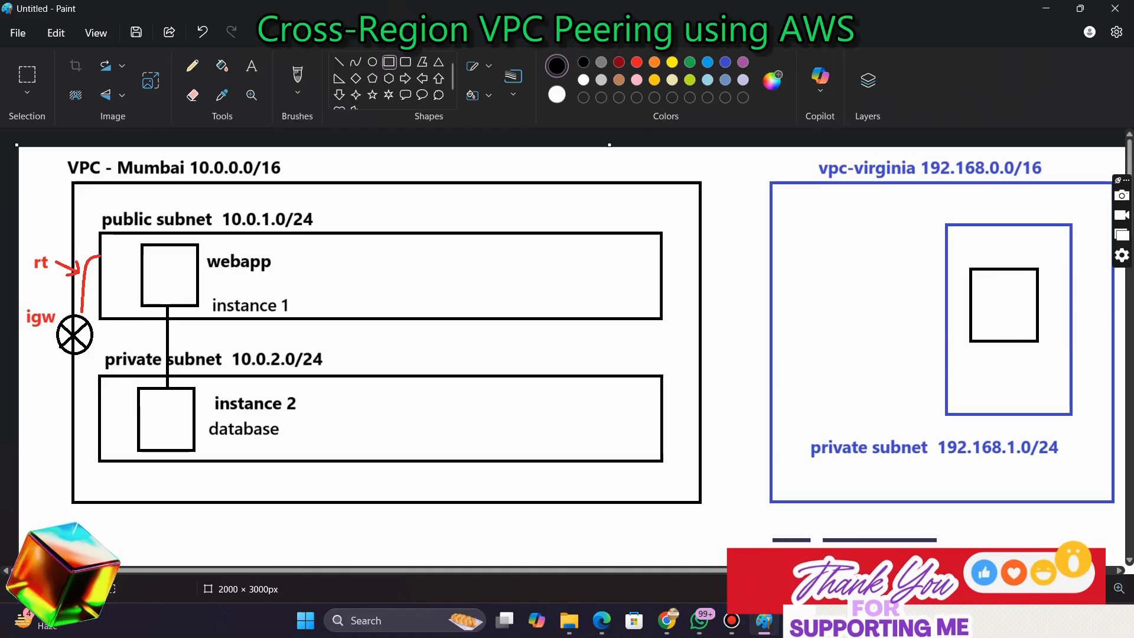
Label the new instance box 'instance 3' beneath it
left_click(251, 66)
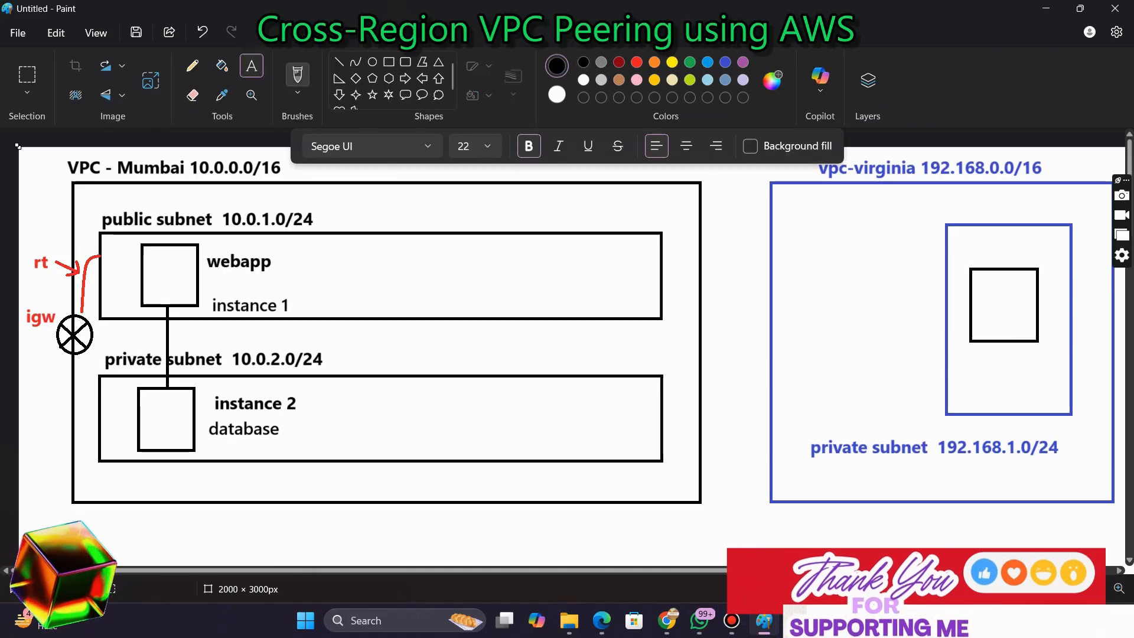
left_click_drag(959, 361, 1098, 385)
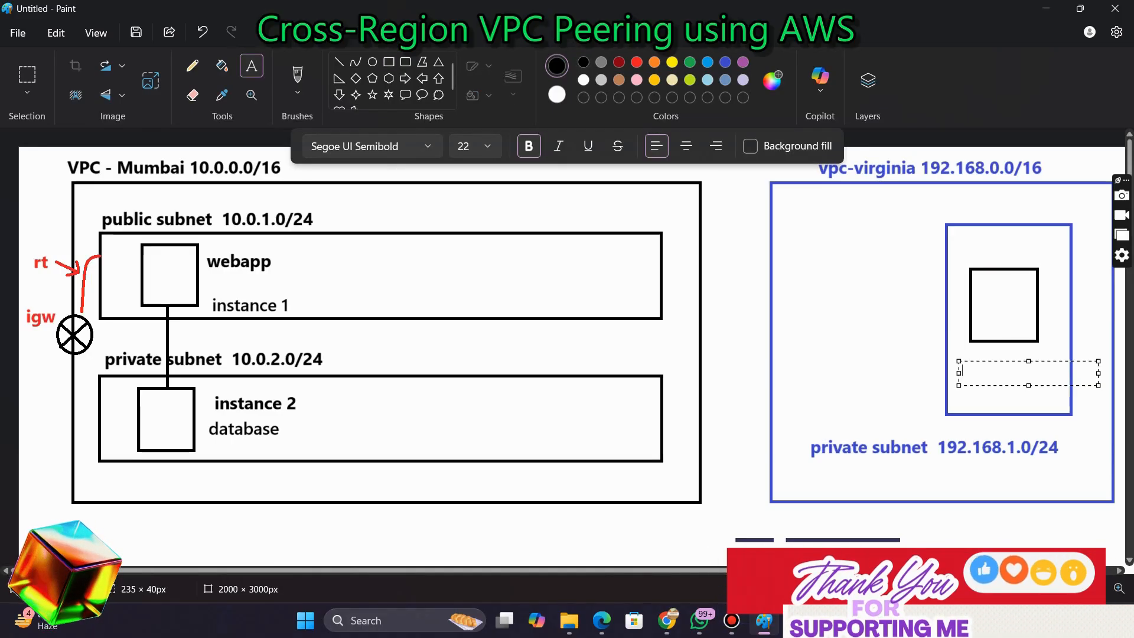
type("instance 3")
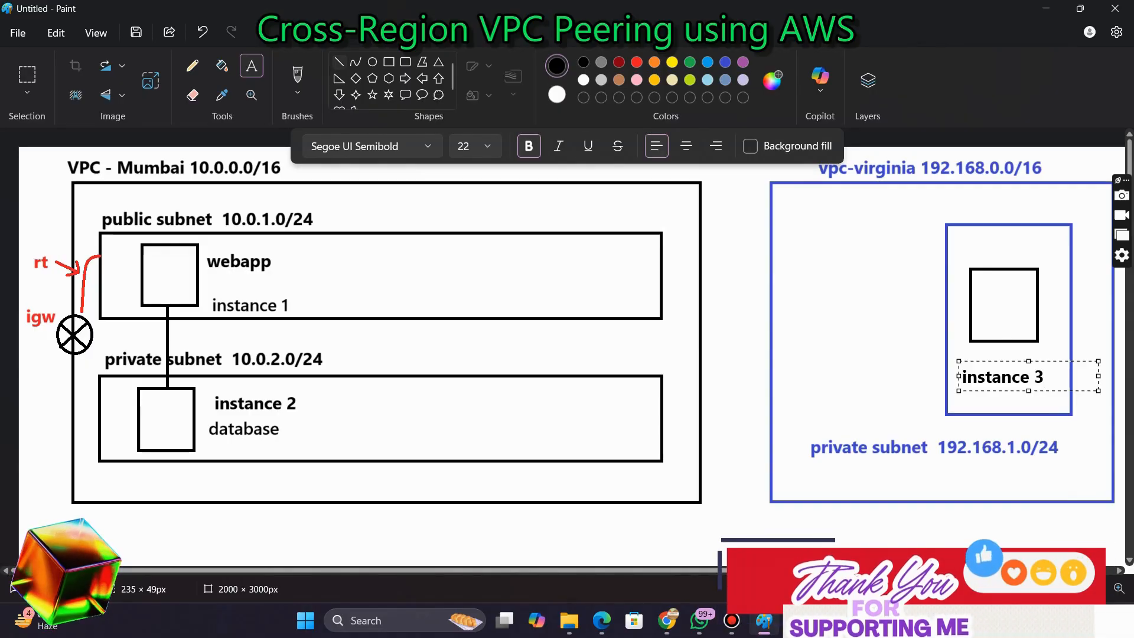
Draw a straight line connecting the instance 2 box in Mumbai to the instance 3 box in Virginia
left_click(340, 62)
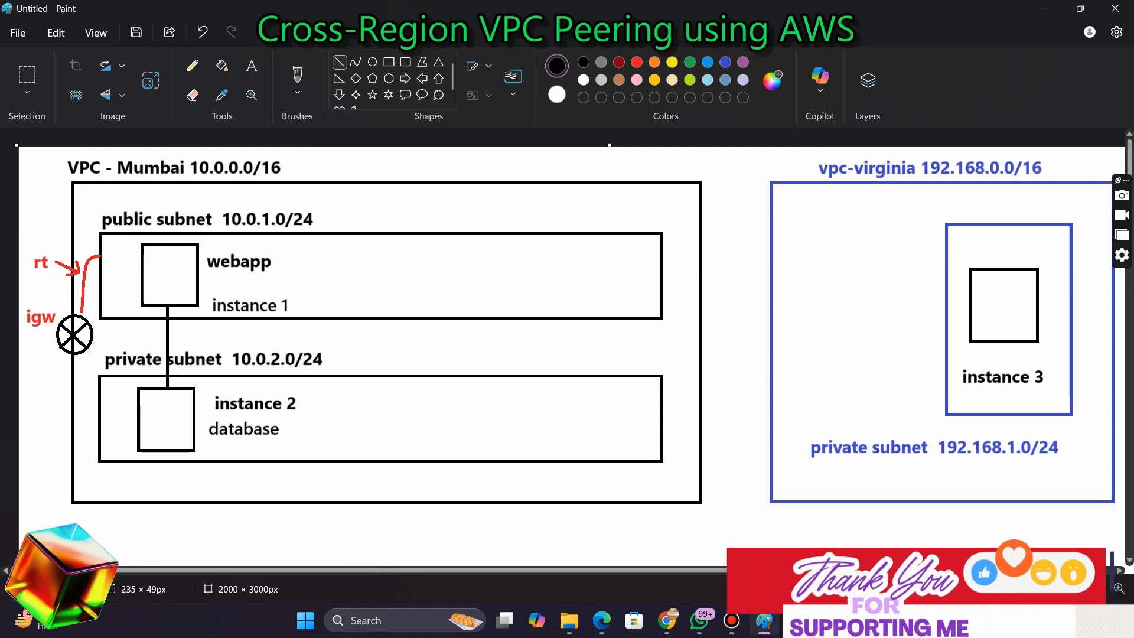
left_click_drag(206, 450, 981, 338)
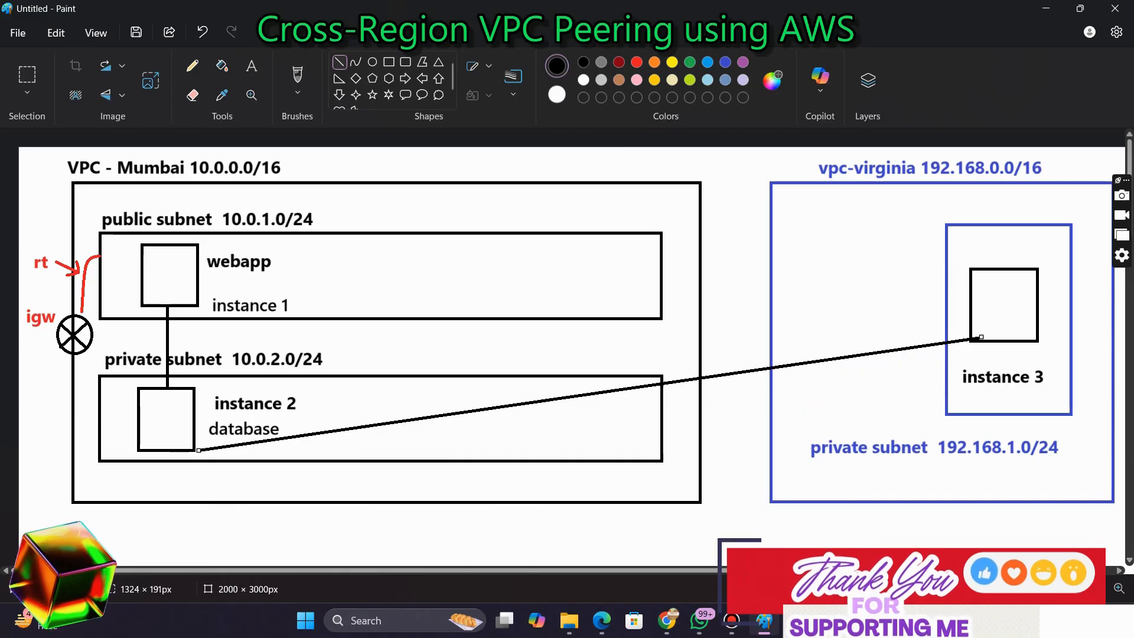
left_click_drag(981, 337, 969, 339)
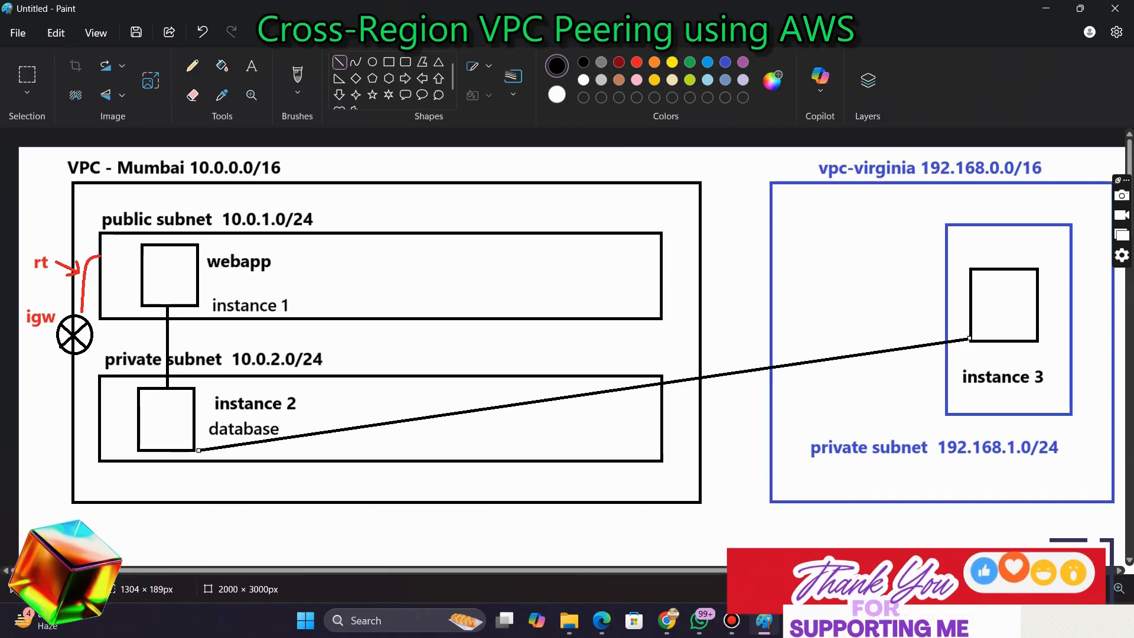
key("Escape")
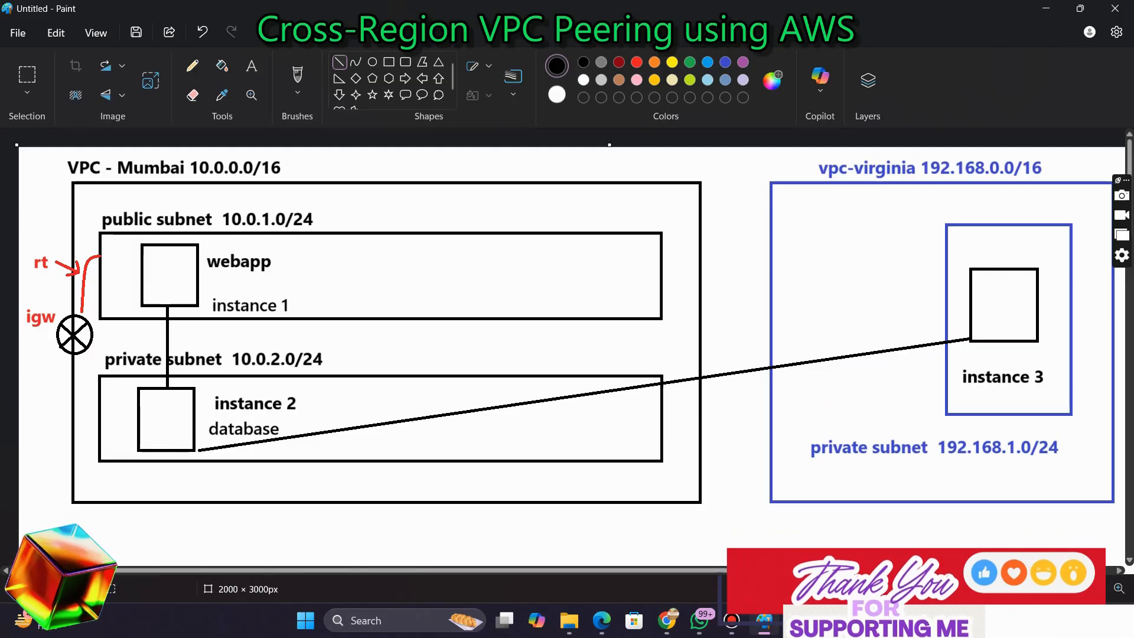
Return to the AWS console and submit the private-subnet-nvirginia subnet creation
mouse_move(667, 620)
left_click(579, 526)
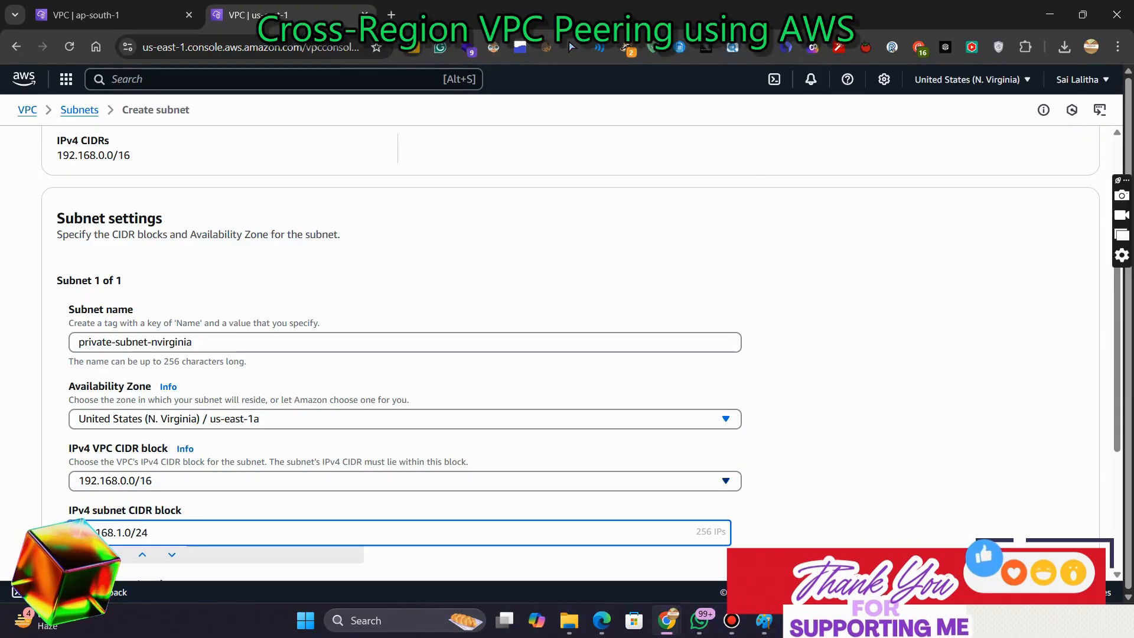
scroll(566, 354, "down", 4)
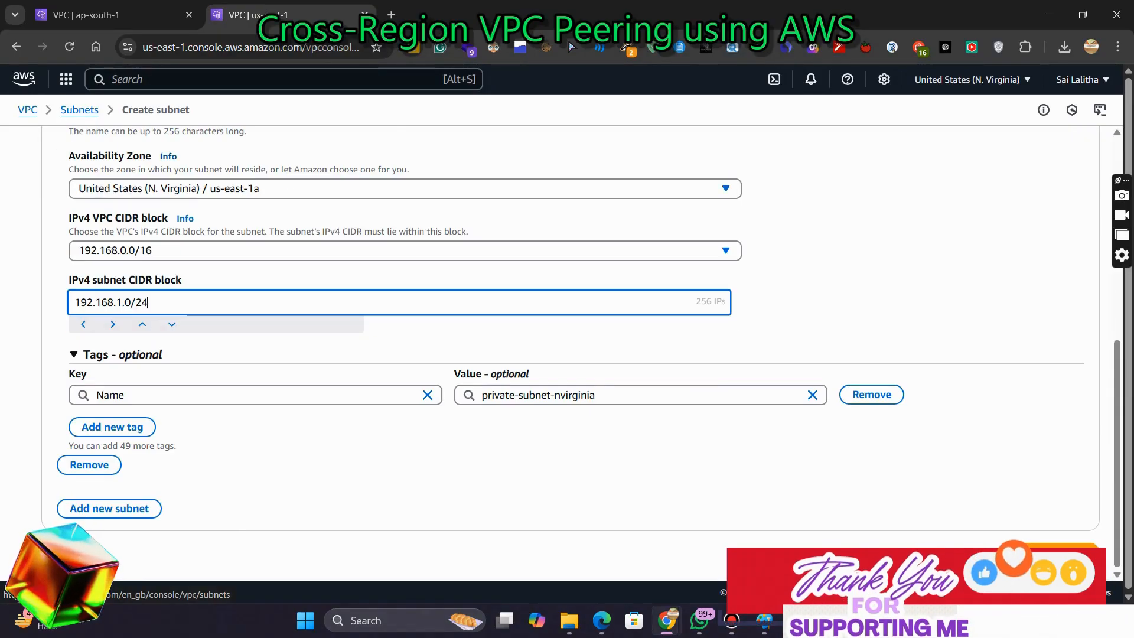
scroll(567, 354, "up", 2)
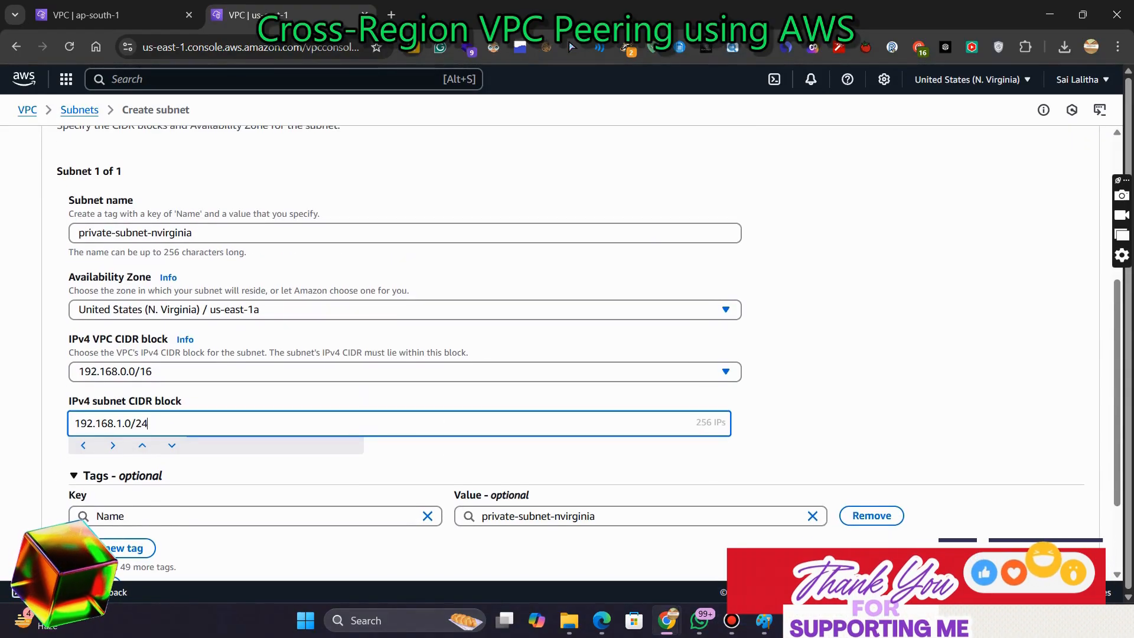
scroll(567, 355, "down", 2)
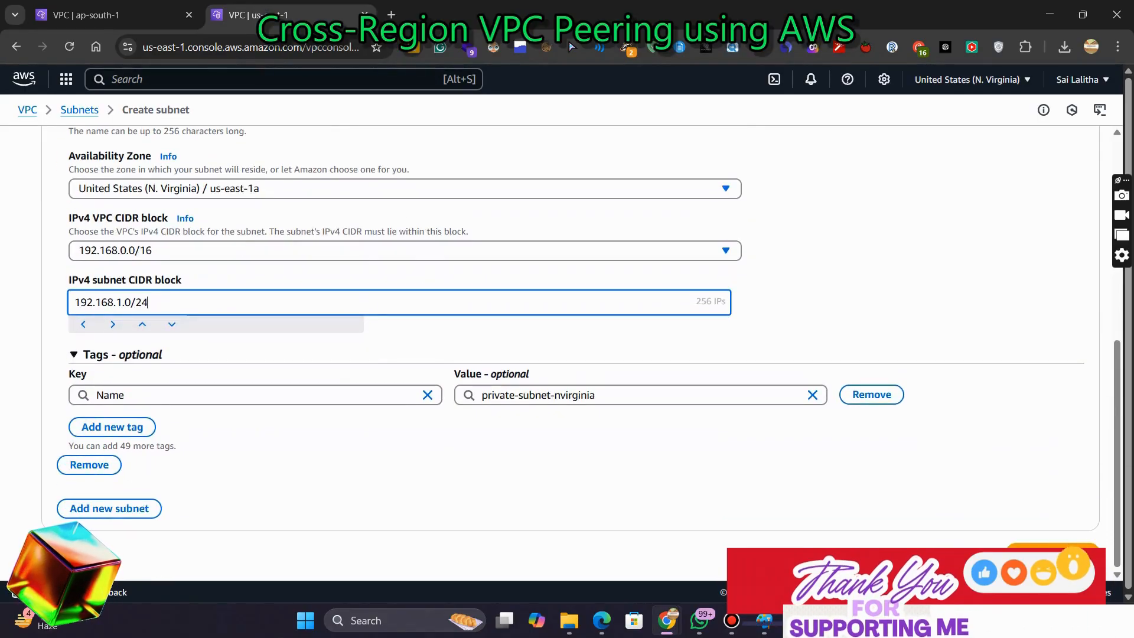
left_click(1053, 554)
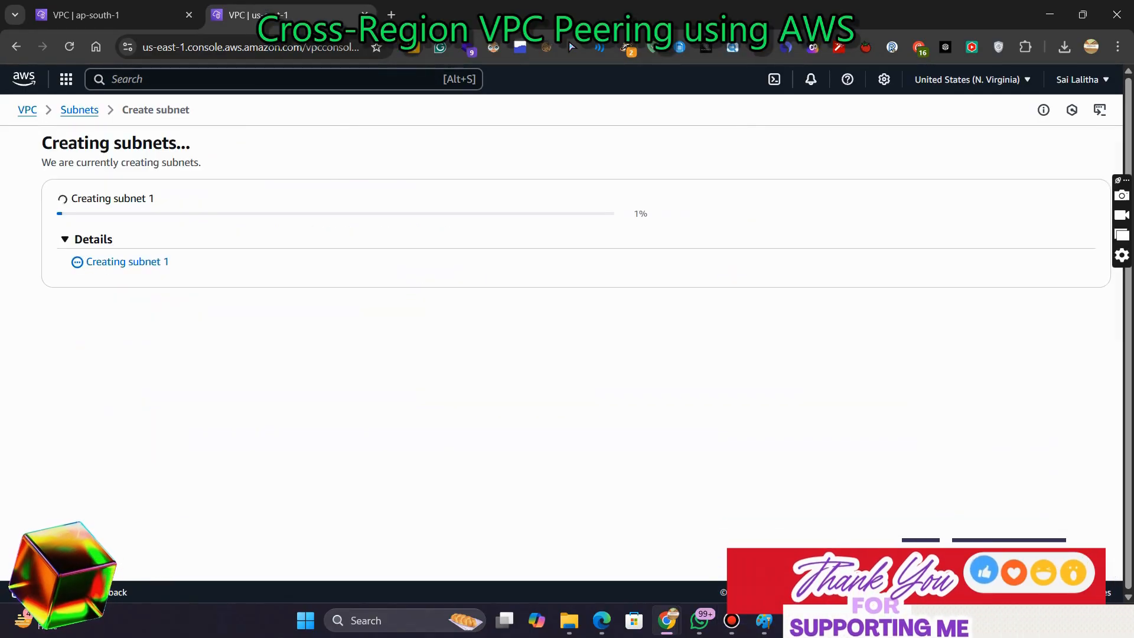
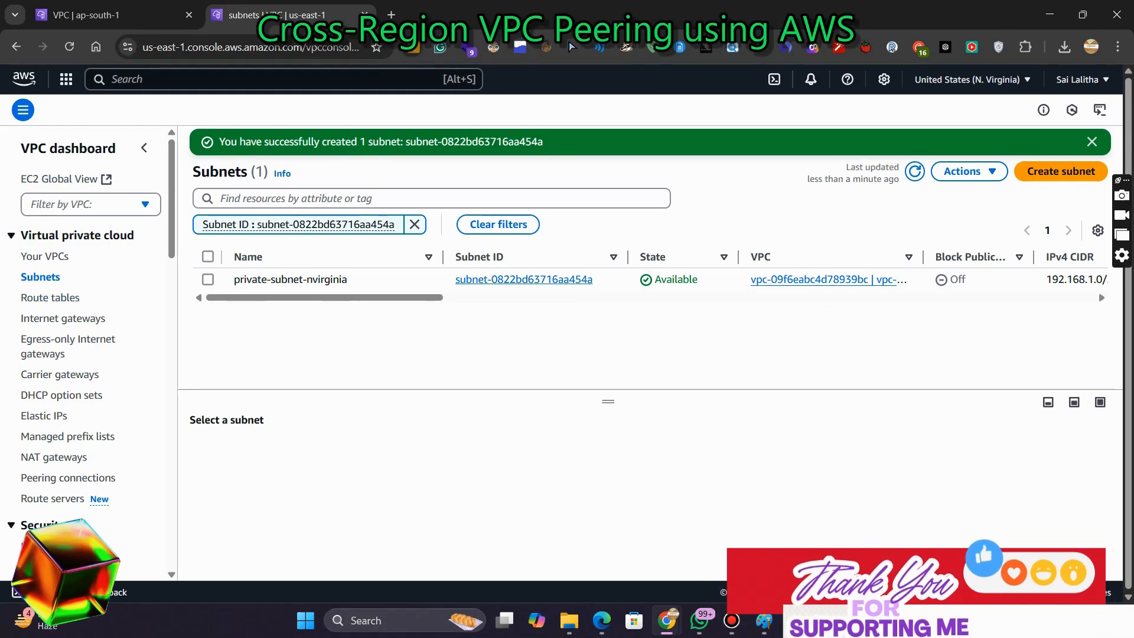
Open the EC2 instance launch wizard and name the new instance instance-virginia, selecting the name for copying
key("alt+s")
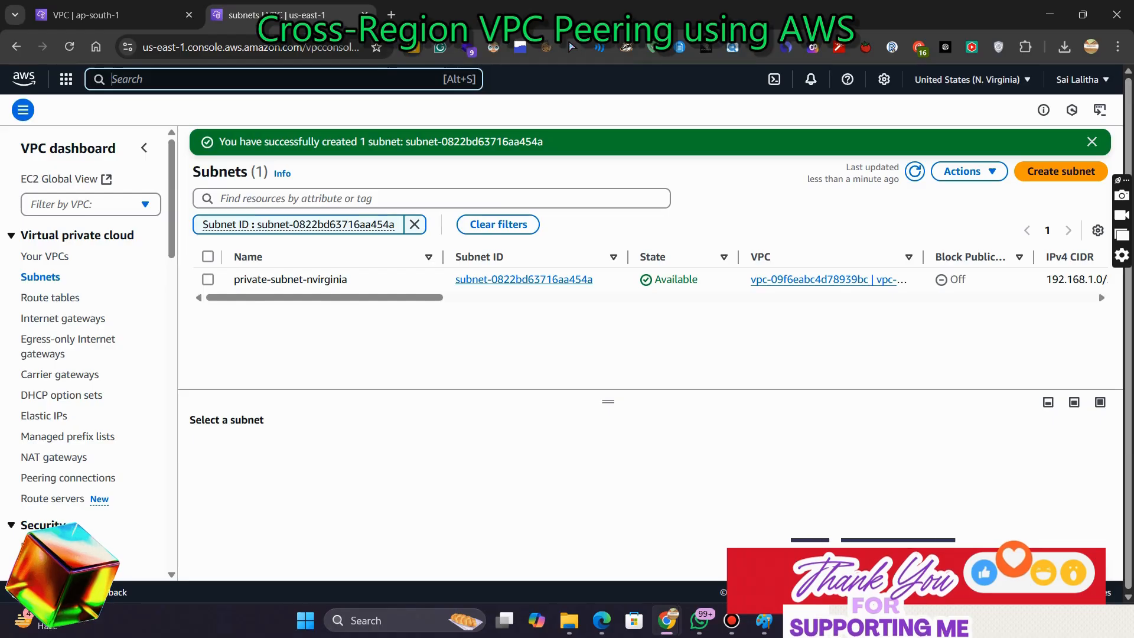
type("ec2")
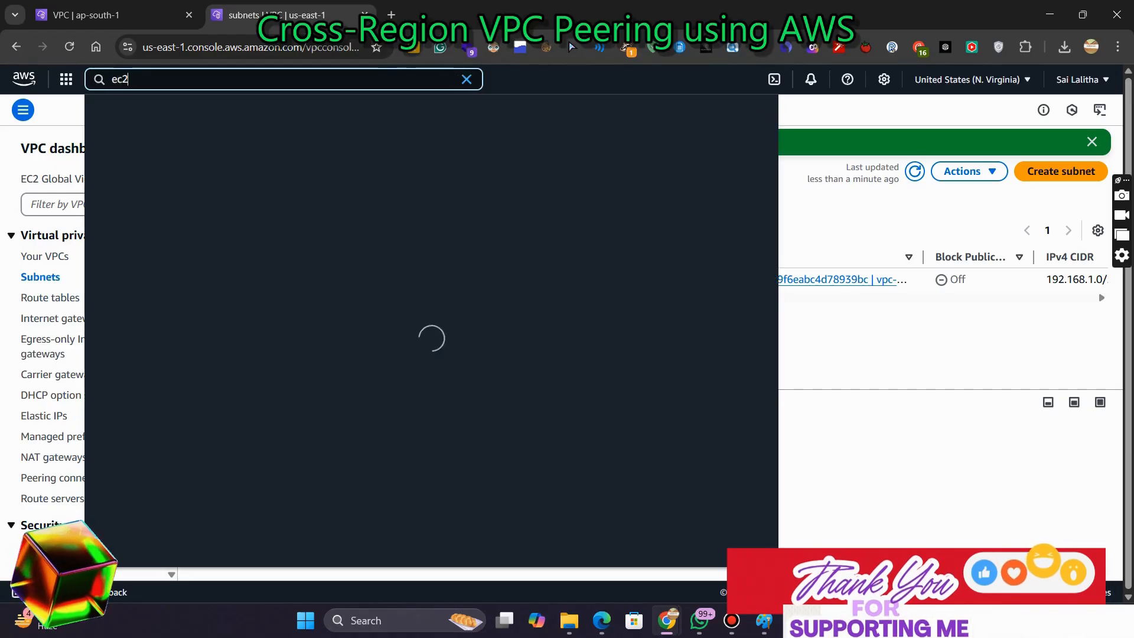
key("Return")
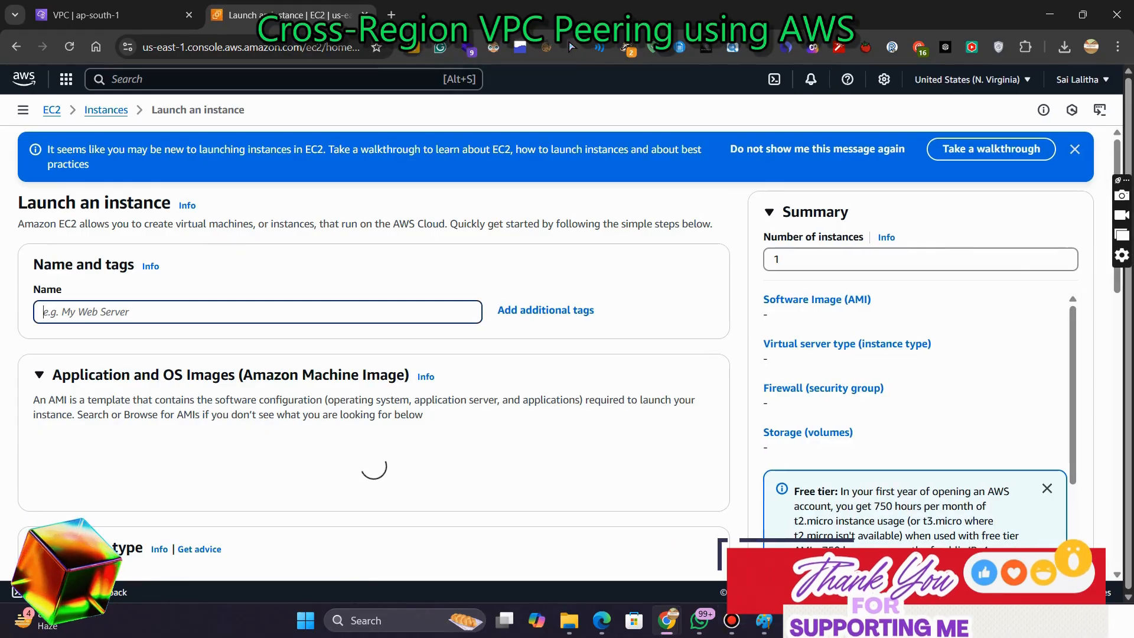
type("instance")
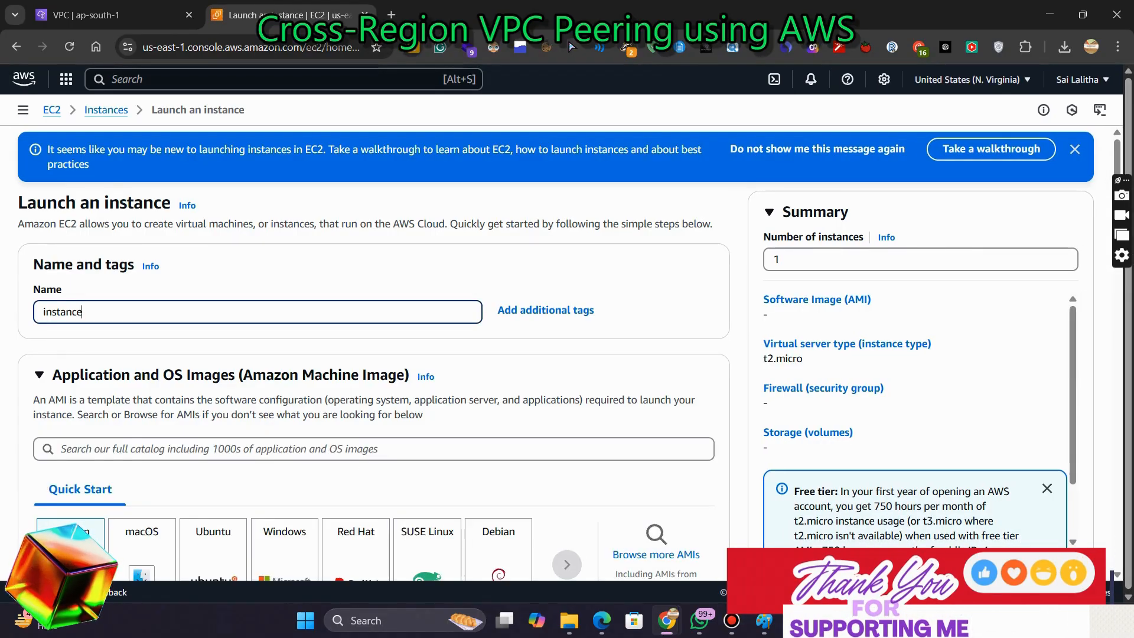
type("-virginia")
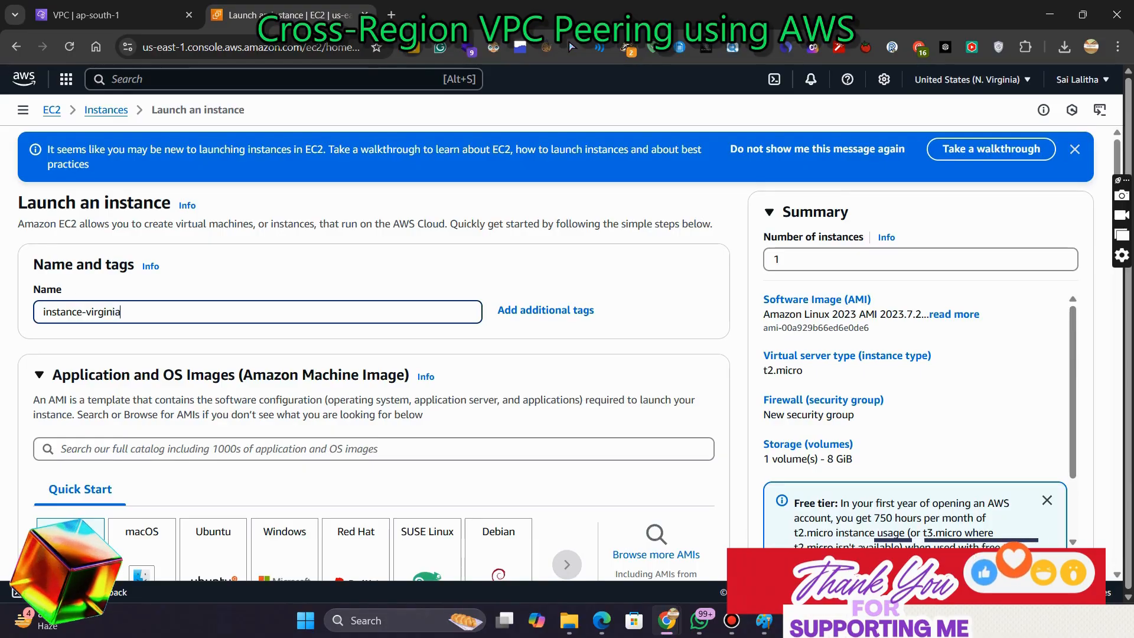
key("ctrl+a")
key("ctrl+c")
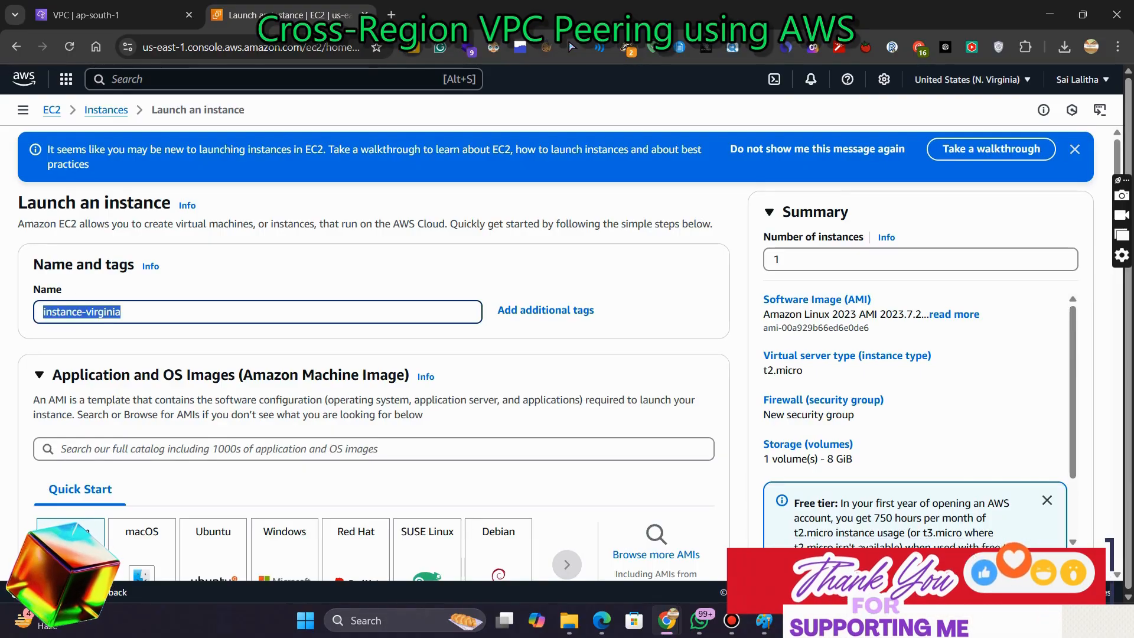
Create a new RSA .pem key pair named instance-virginia and save the key file to Downloads
scroll(378, 354, "down", 5)
scroll(378, 354, "down", 7)
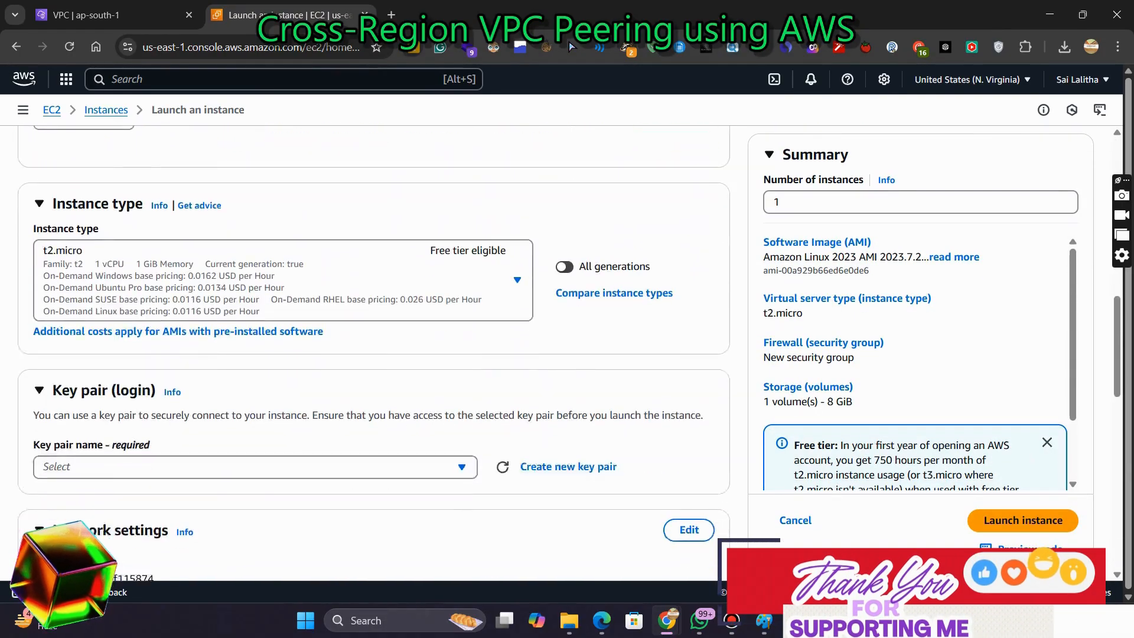
left_click(568, 336)
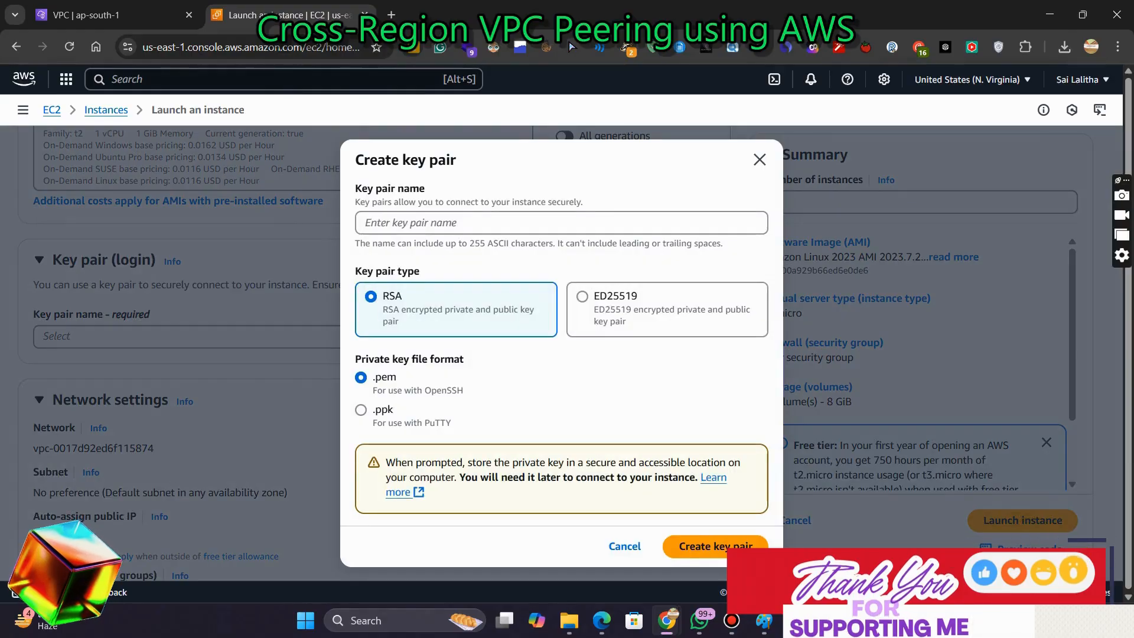
left_click(561, 223)
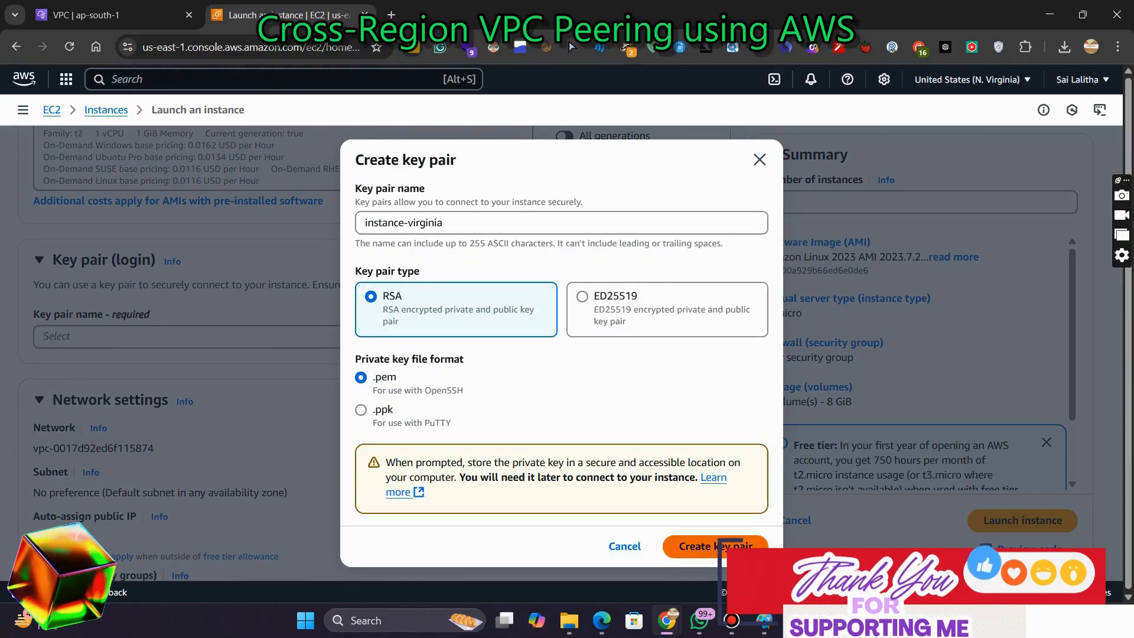
left_click(709, 547)
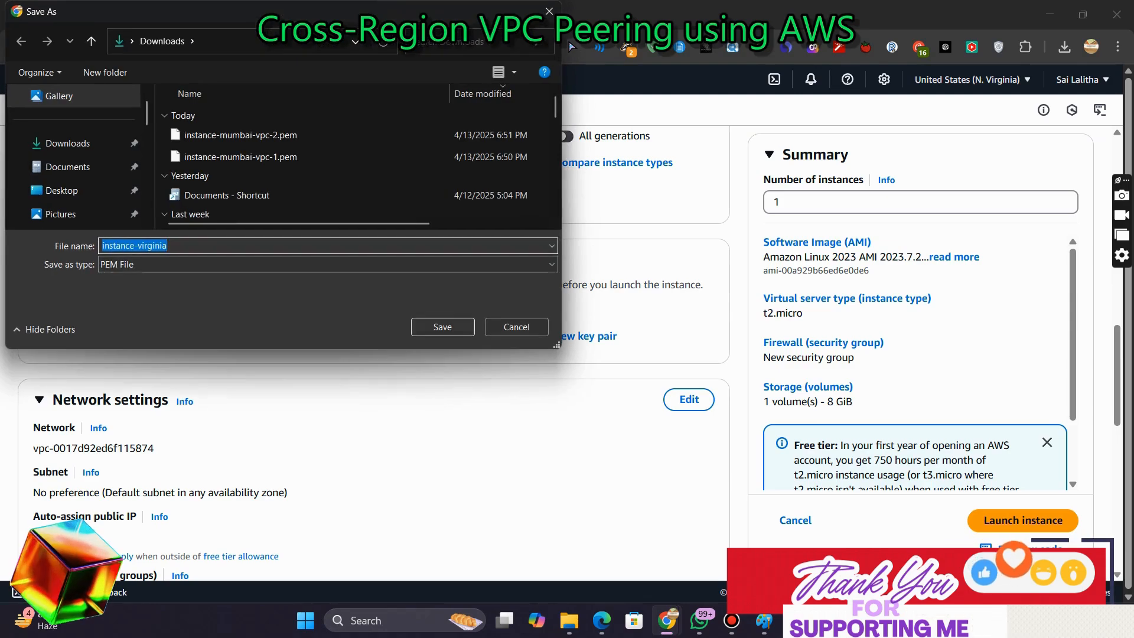
left_click(443, 327)
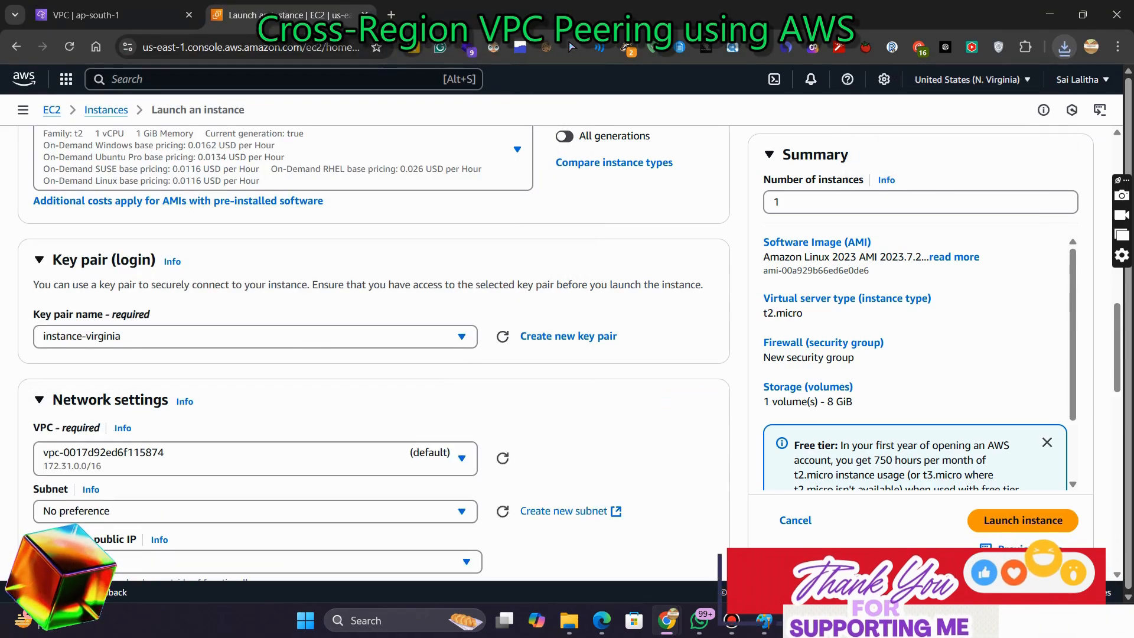
Select the vpc-n-virginia VPC in the instance's network settings
scroll(374, 352, "down", 3)
left_click(295, 297)
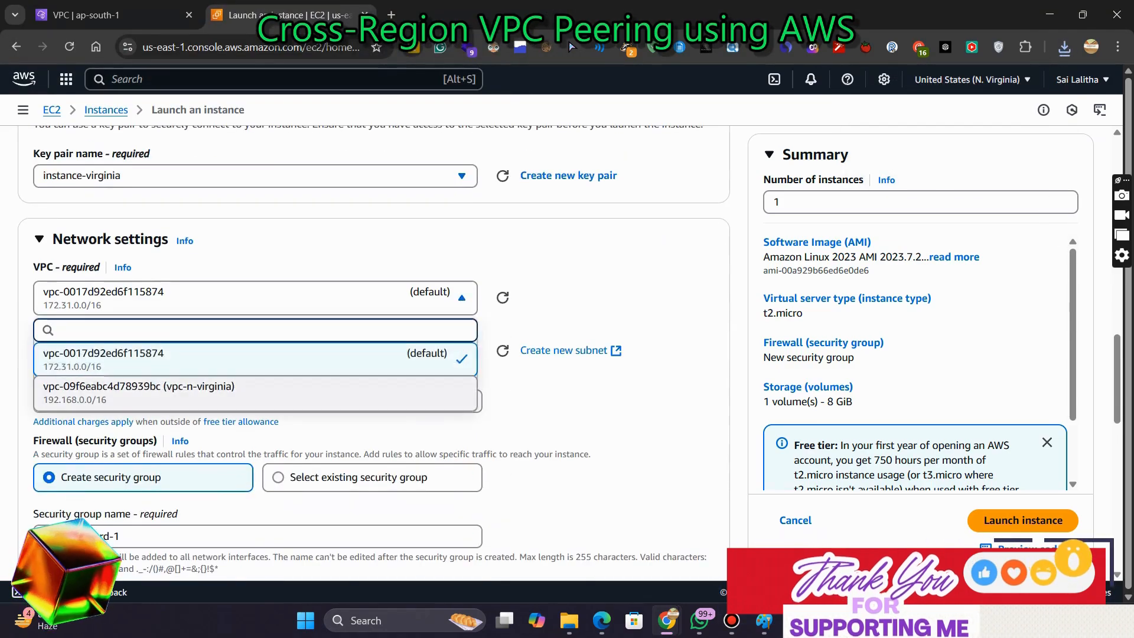
left_click(139, 392)
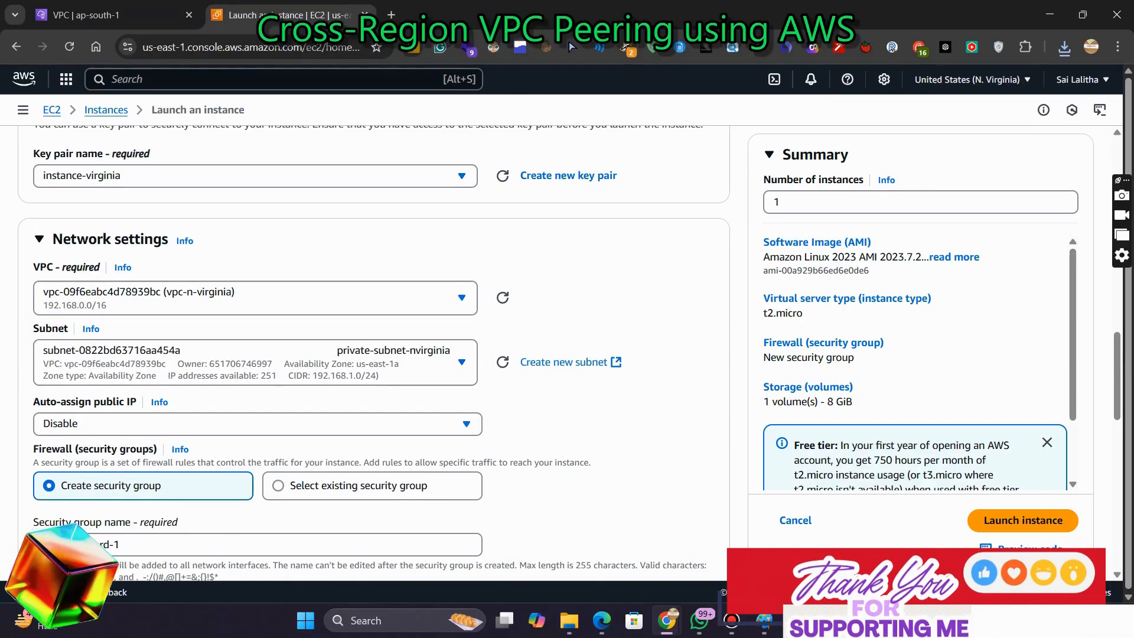
Set the new security group's name and description to instance-virginia by pasting the copied name
scroll(374, 352, "down", 2)
left_click_drag(120, 400, 42, 401)
key("ctrl+v")
left_click_drag(292, 477, 41, 477)
key("ctrl+v")
Restrict the SSH rule's source to the custom CIDR 10.0.2.0/24 and launch the instance
scroll(374, 352, "down", 2)
scroll(374, 352, "down", 7)
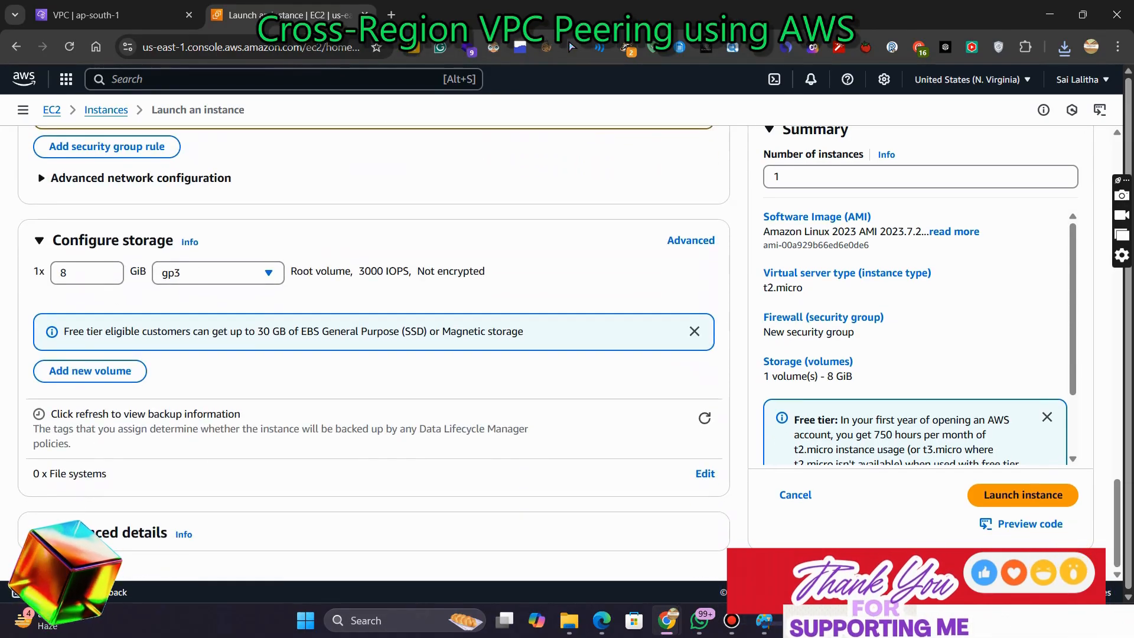
scroll(374, 352, "up", 5)
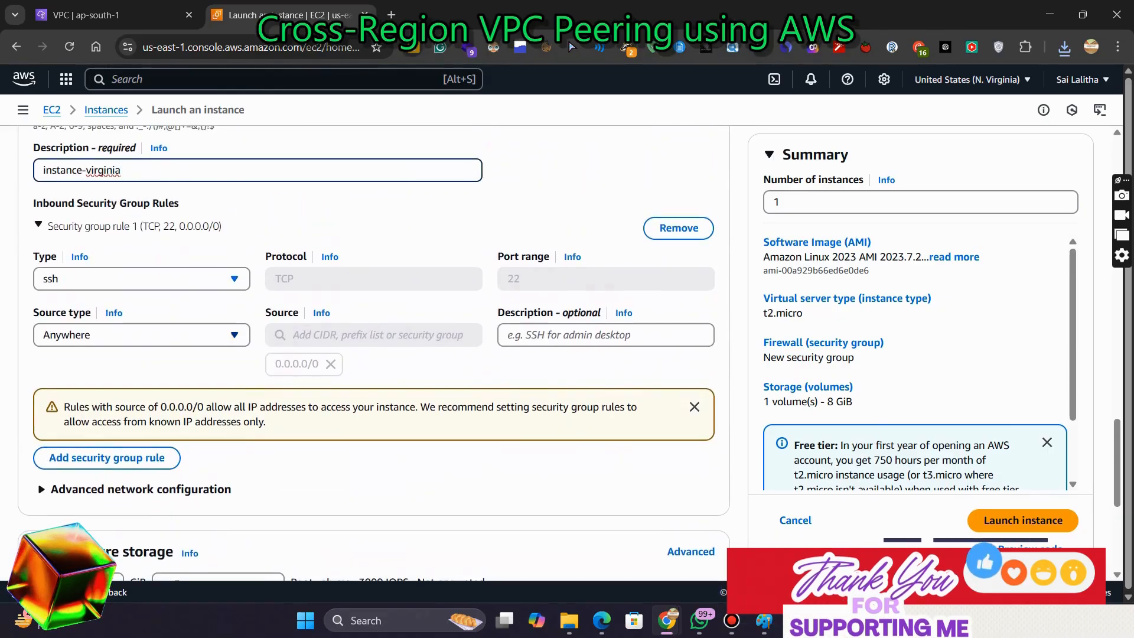
left_click(142, 335)
left_click(107, 378)
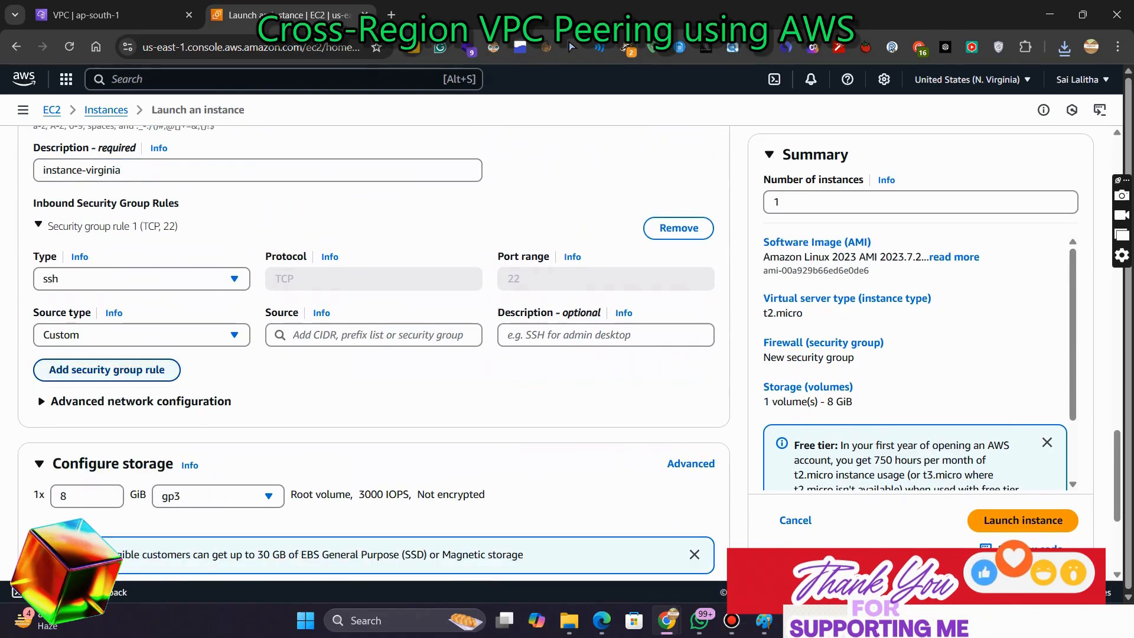
left_click(374, 335)
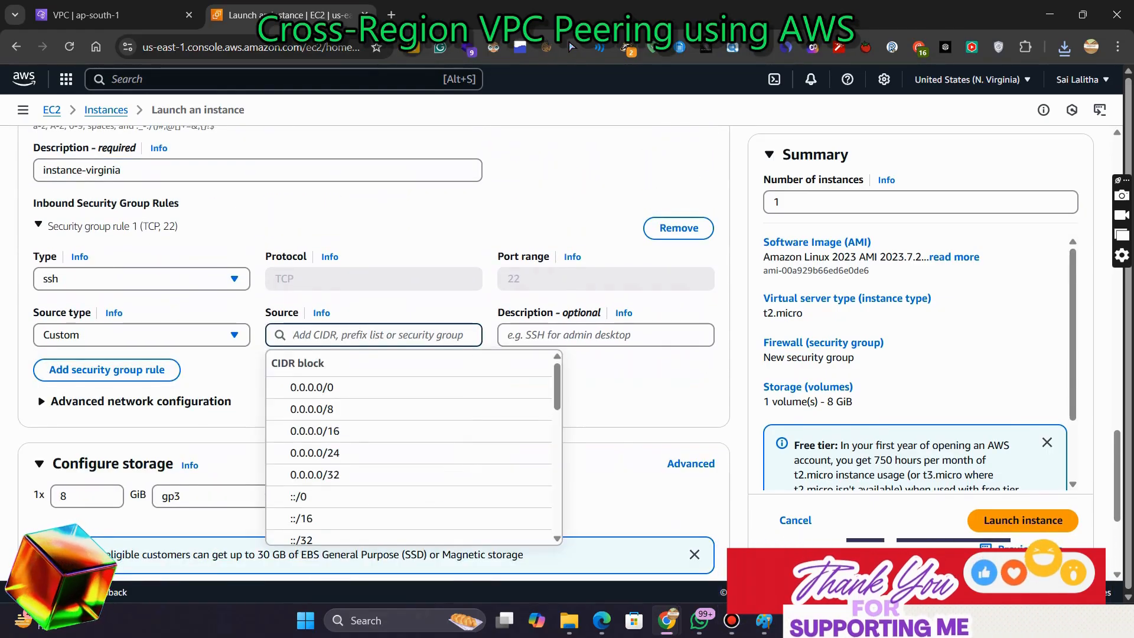
type("1")
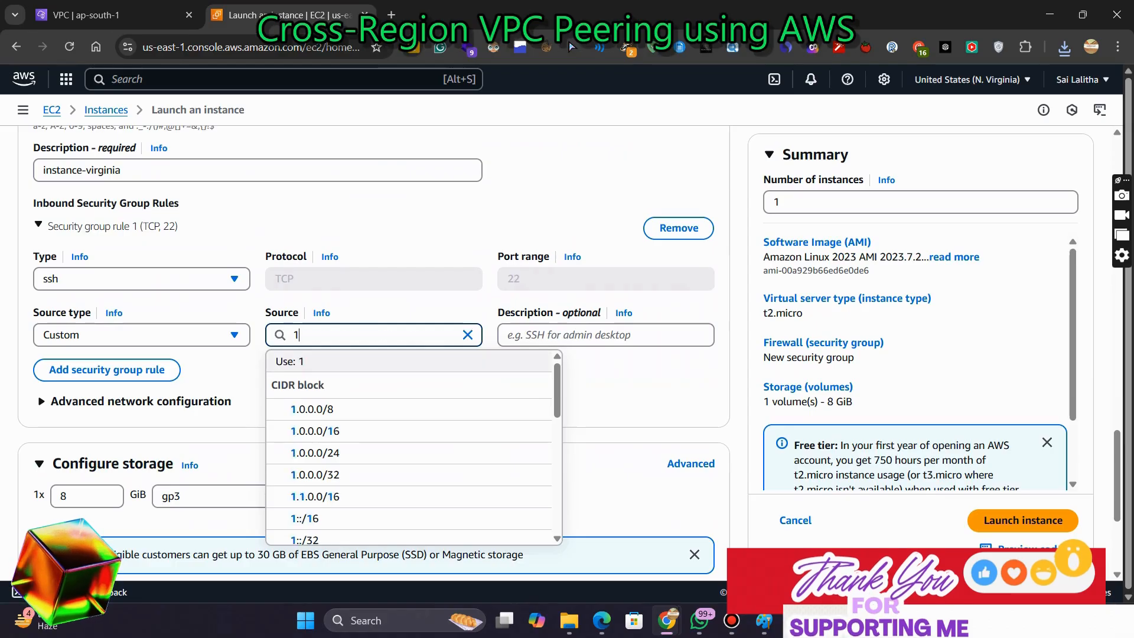
type("0.0.2.")
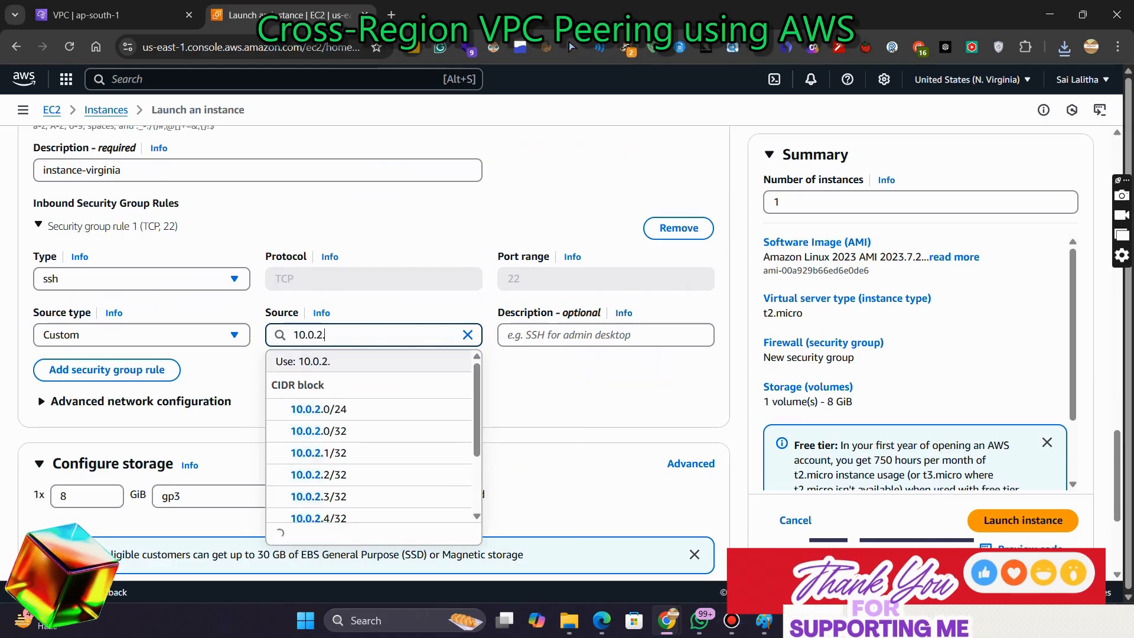
type("0/24")
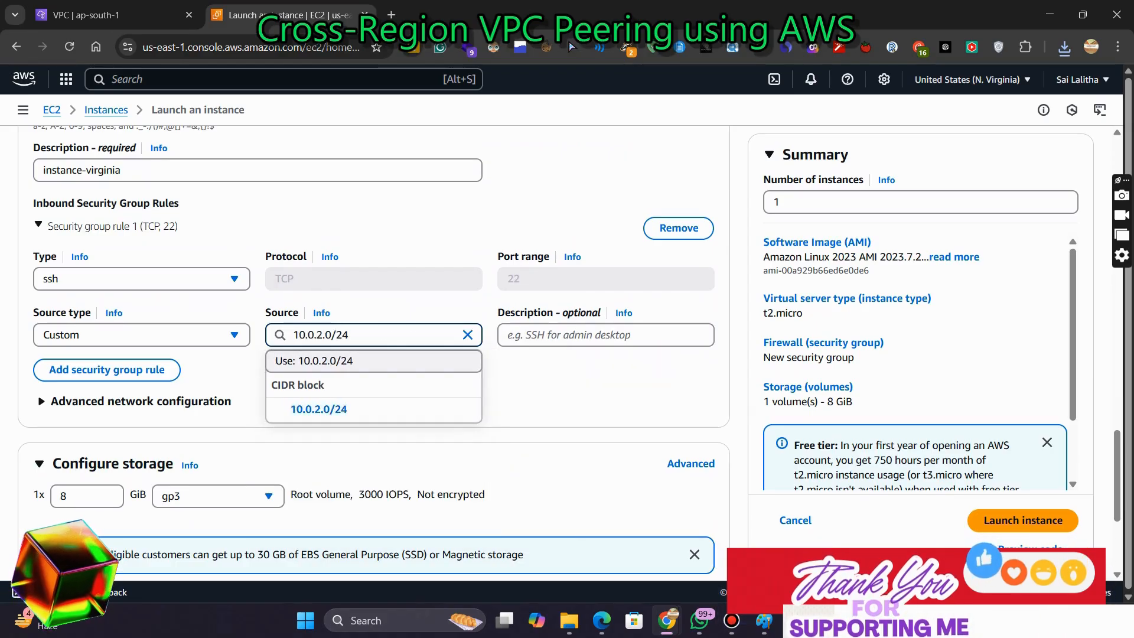
key("Down")
key("Return")
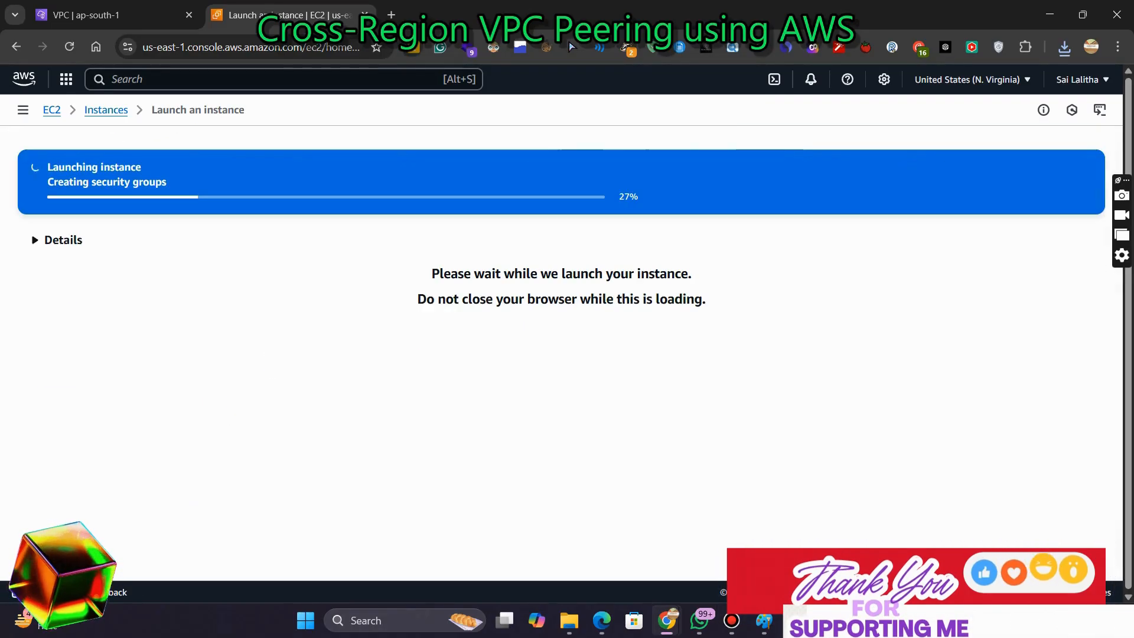
left_click(765, 619)
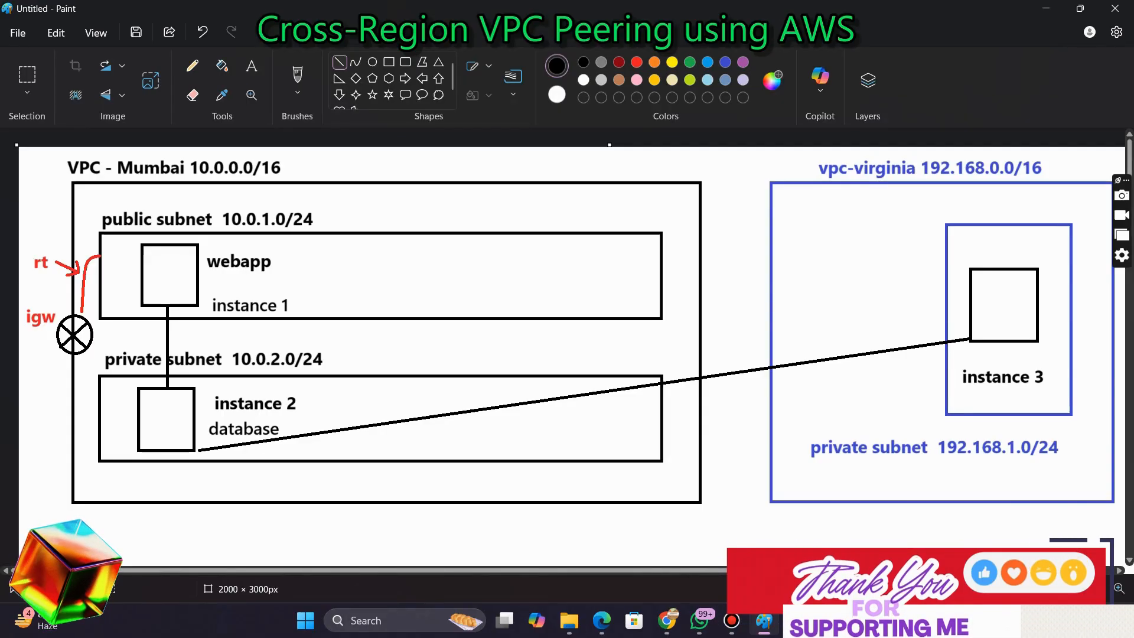
left_click(667, 620)
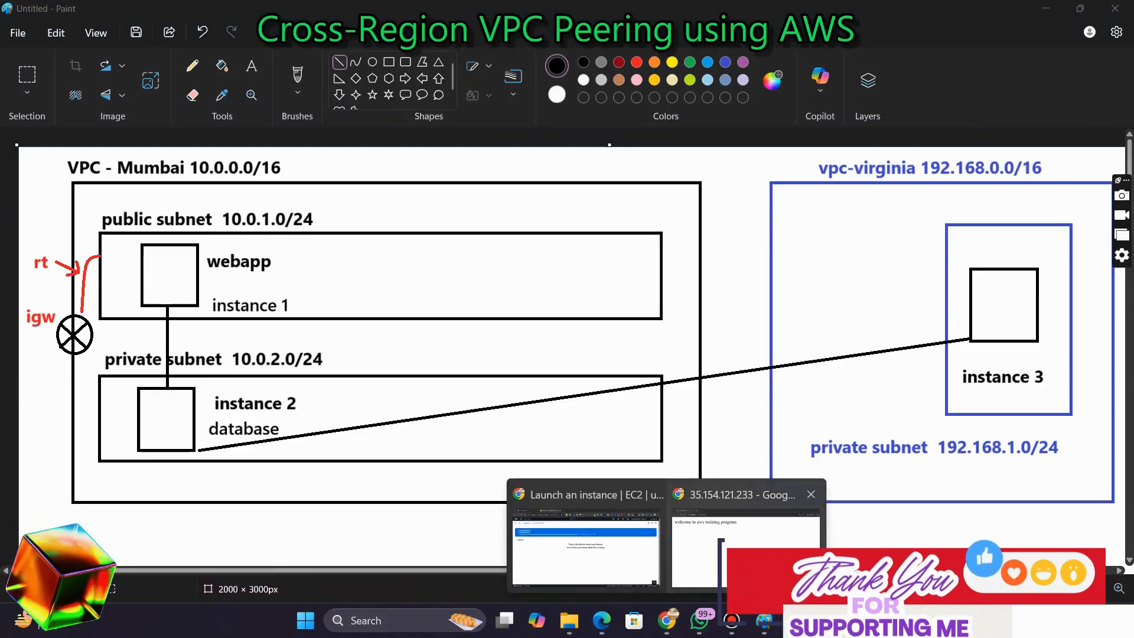
left_click(586, 543)
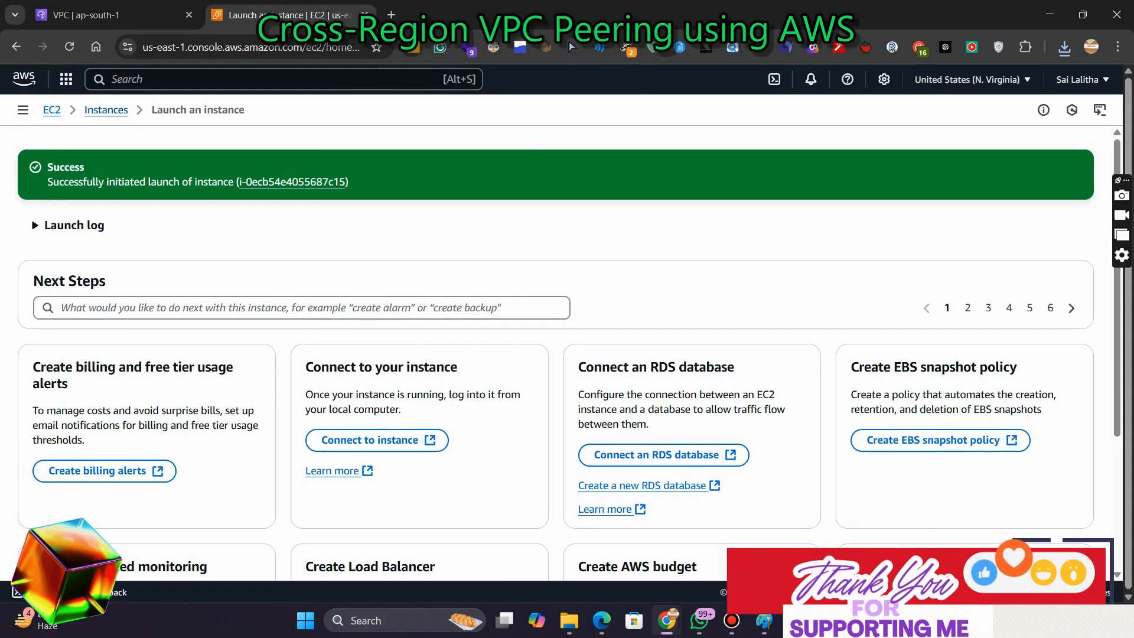
Open the Instances list, select instance-virginia, open its SSH client connection page and copy the example SSH command
left_click(106, 110)
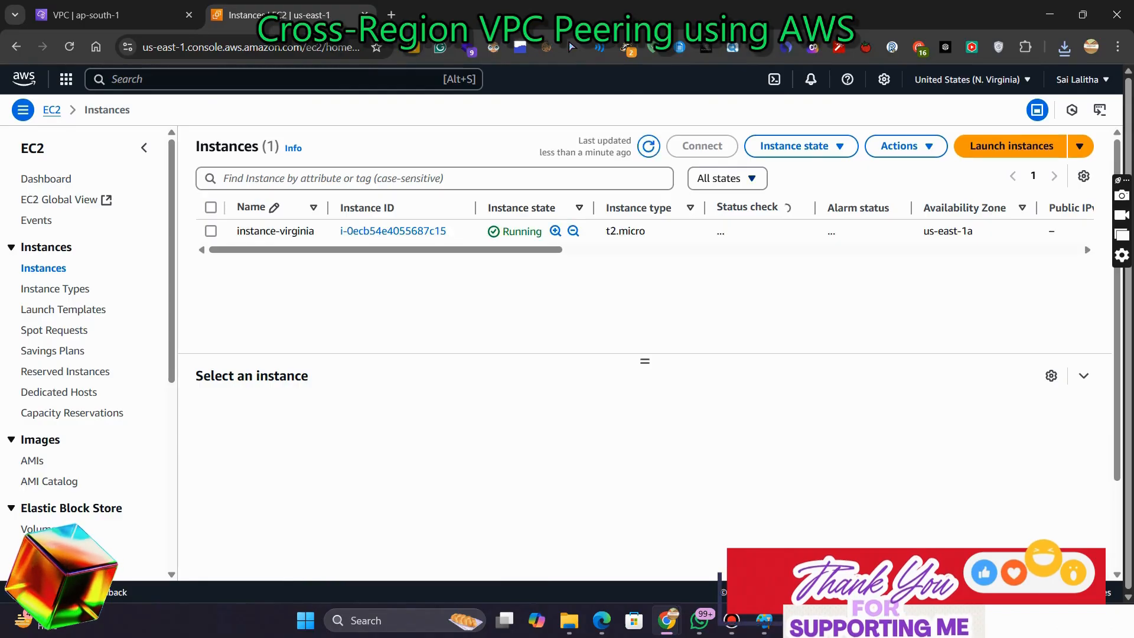
left_click(211, 231)
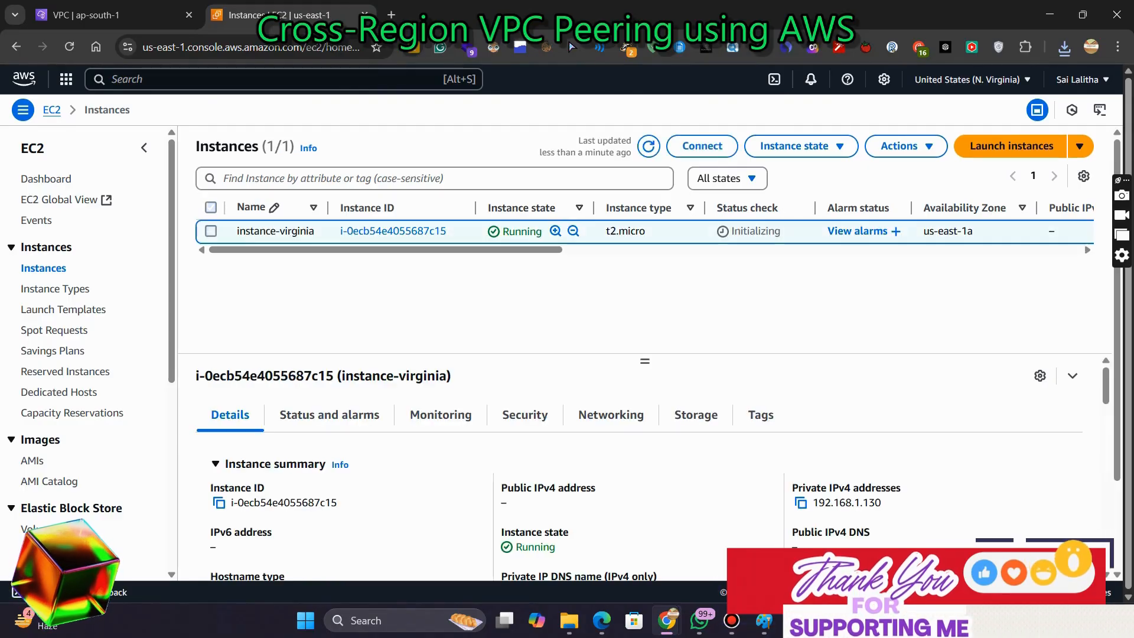
left_click(702, 146)
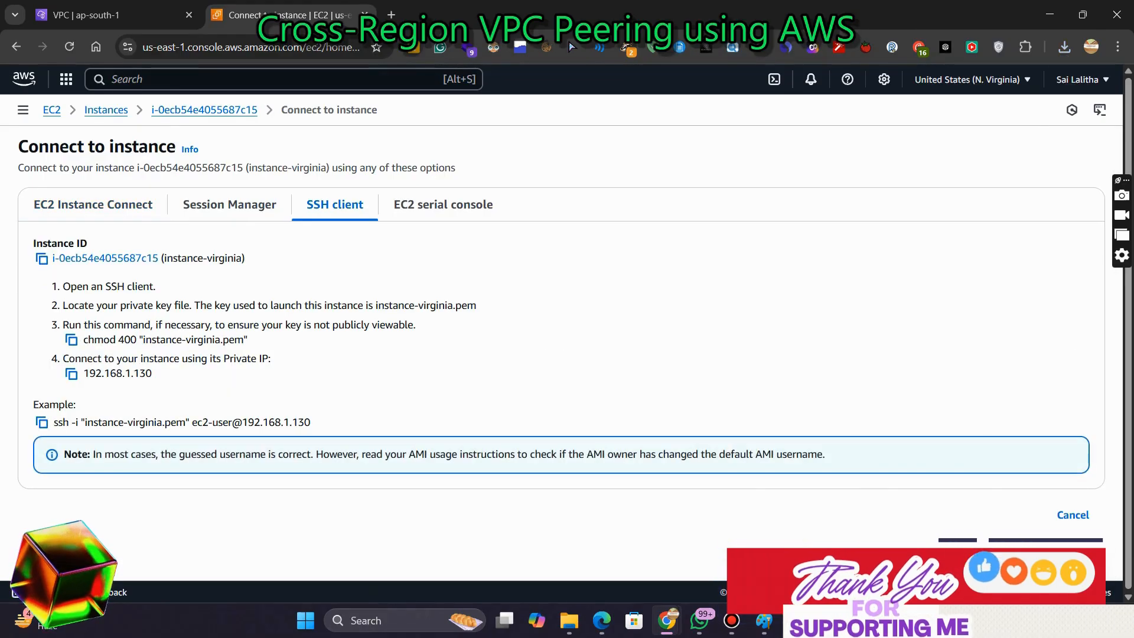
left_click(41, 422)
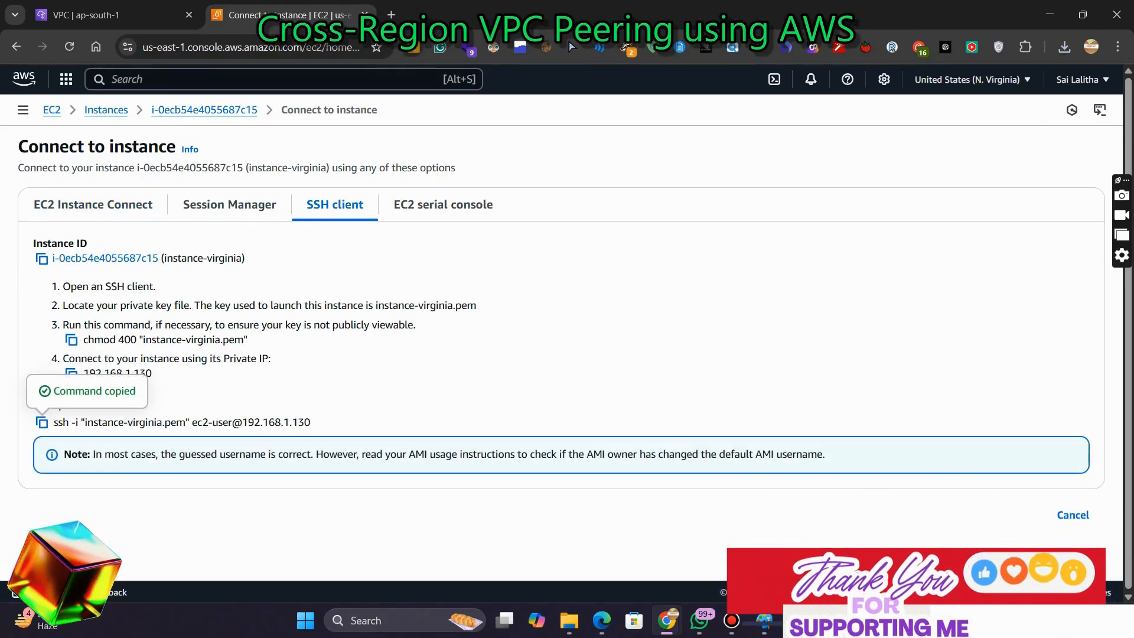
Switch to the terminal on the Mumbai private instance, become root with sudo su -, and clear the screen
key("alt+Tab")
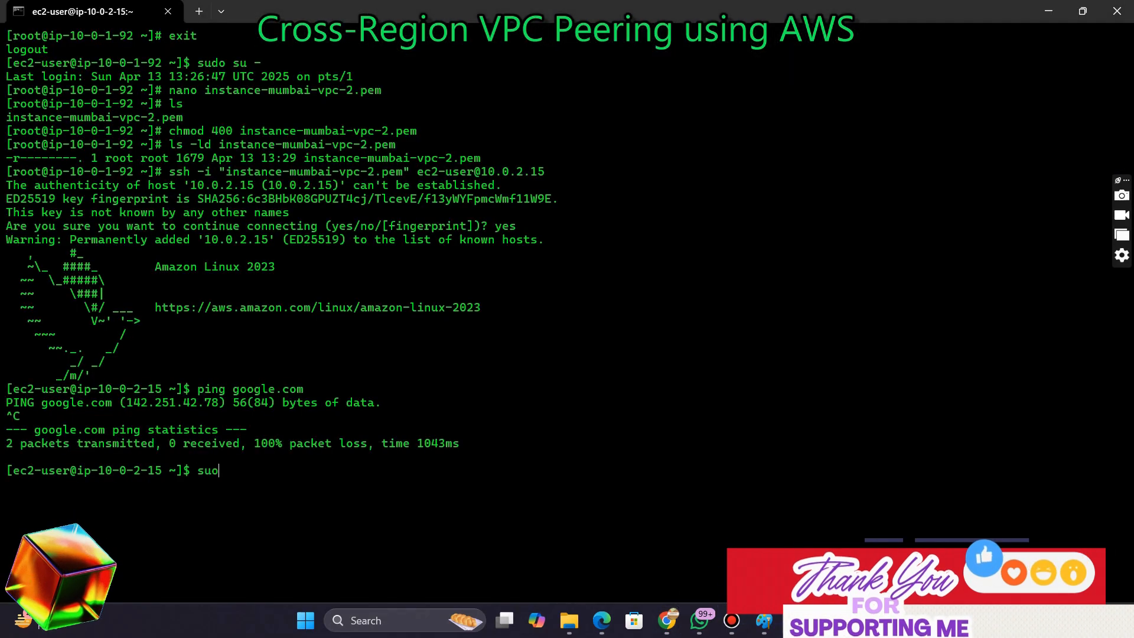
key("BackSpace")
type("do su")
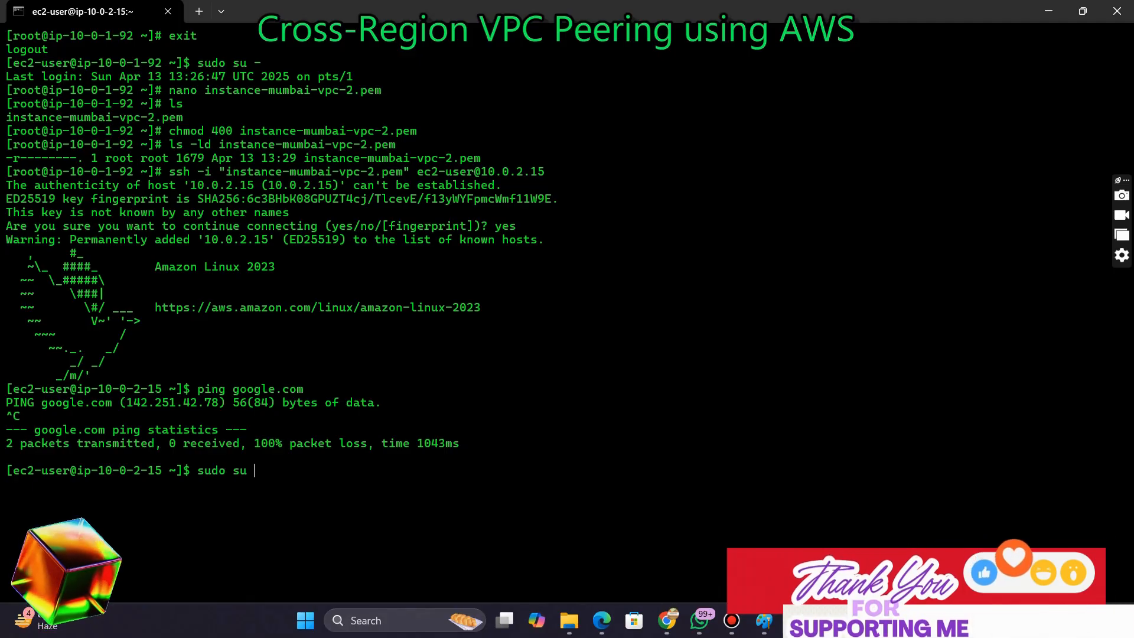
type(" -")
key("Return")
type("cl")
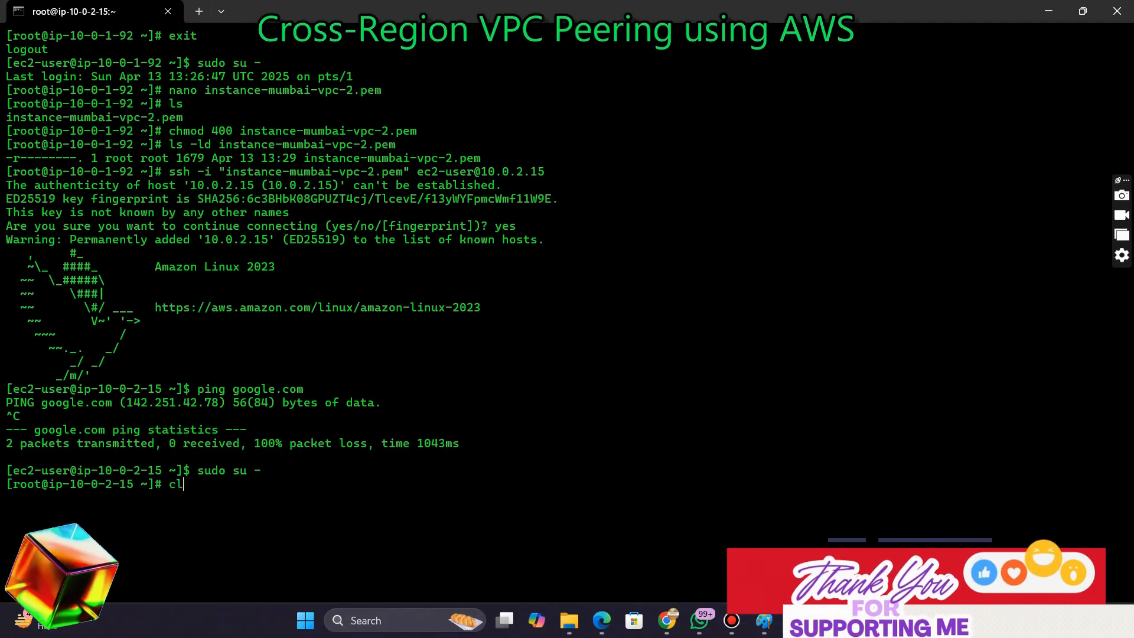
type("ear")
key("Return")
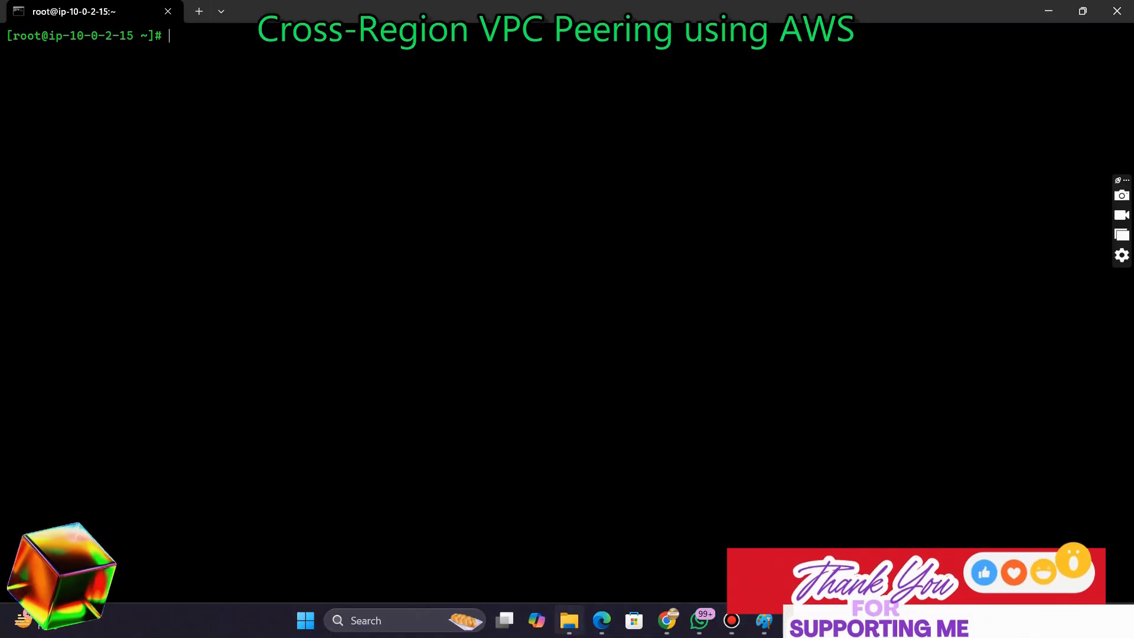
Copy the key file name instance-virginia.pem from its Properties and open a new file with that name in nano on the Mumbai instance
left_click(570, 621)
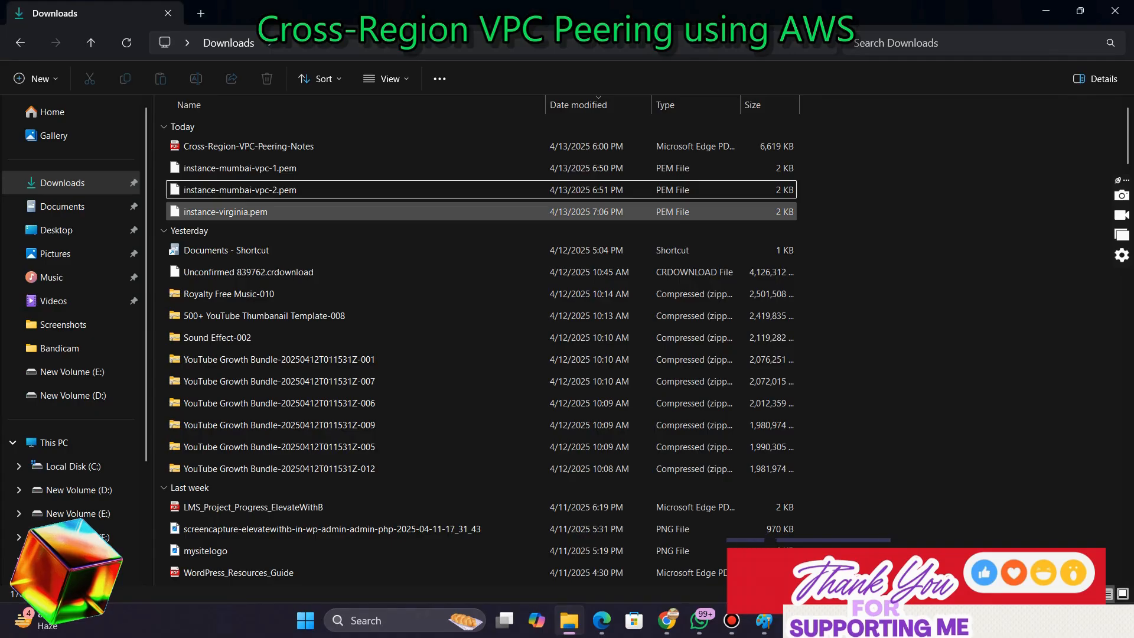
right_click(210, 212)
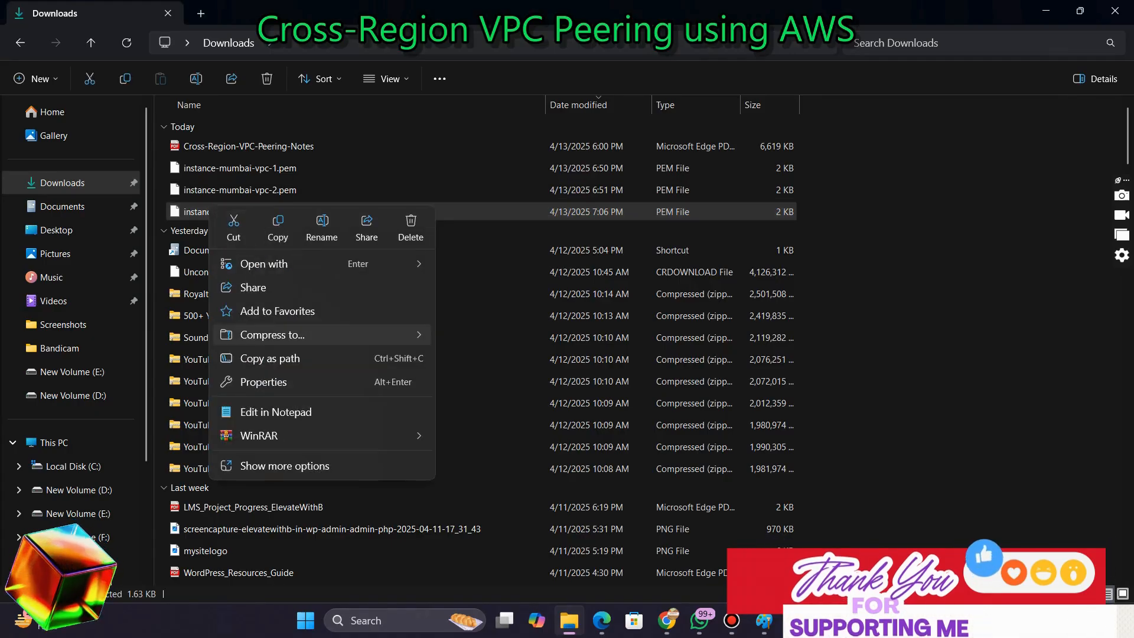
left_click(285, 465)
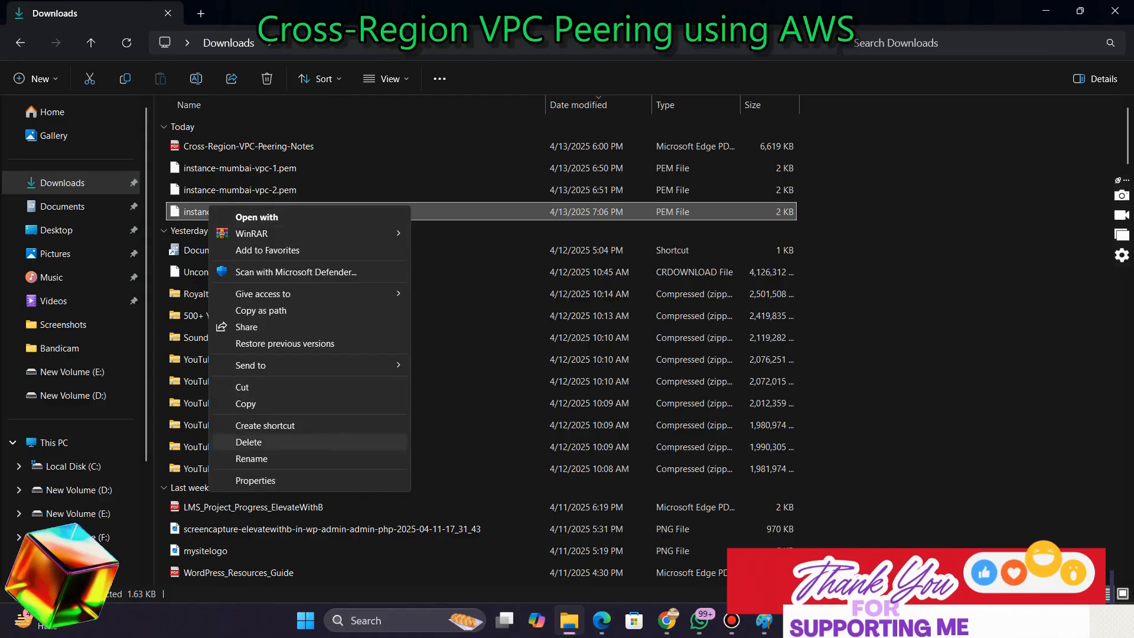
left_click(256, 480)
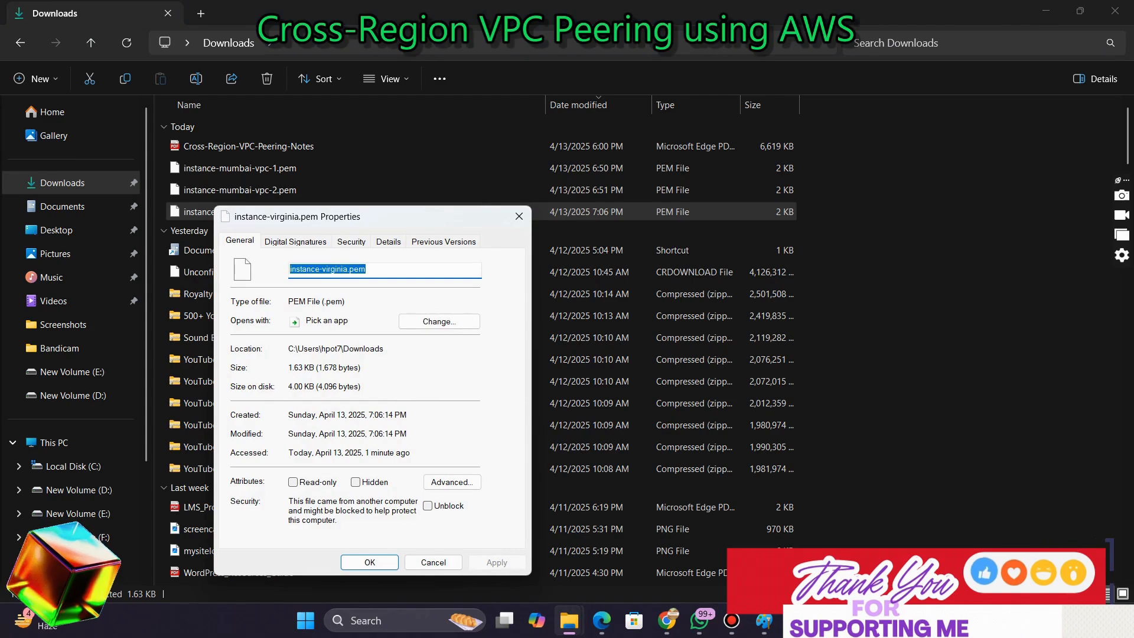
key("alt+Tab")
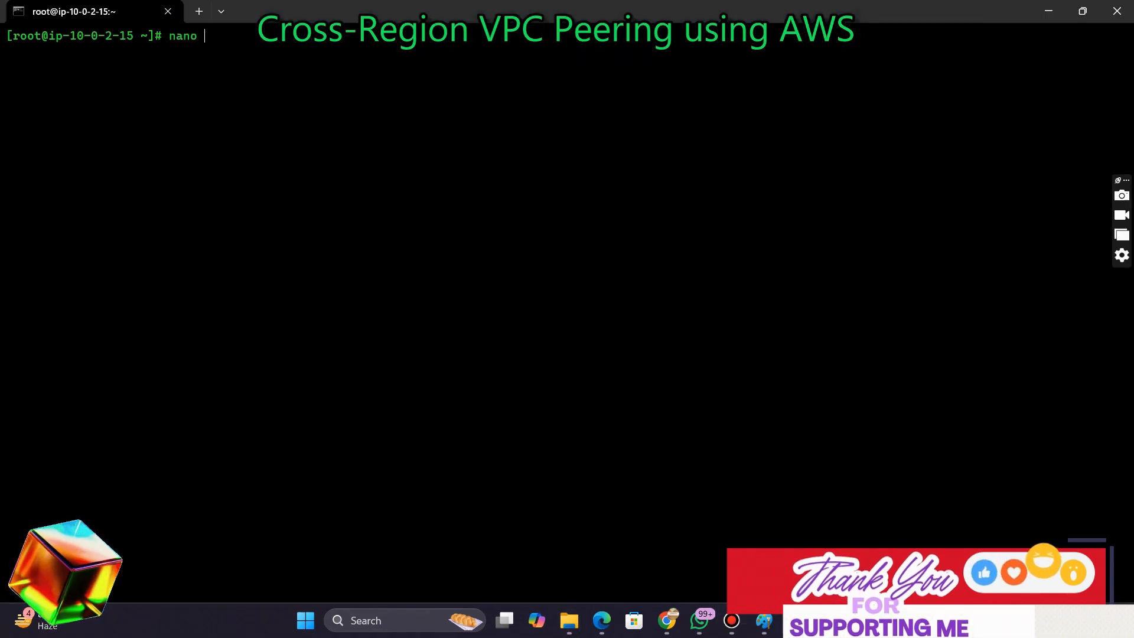
type("nano")
key("ctrl+v")
key("Return")
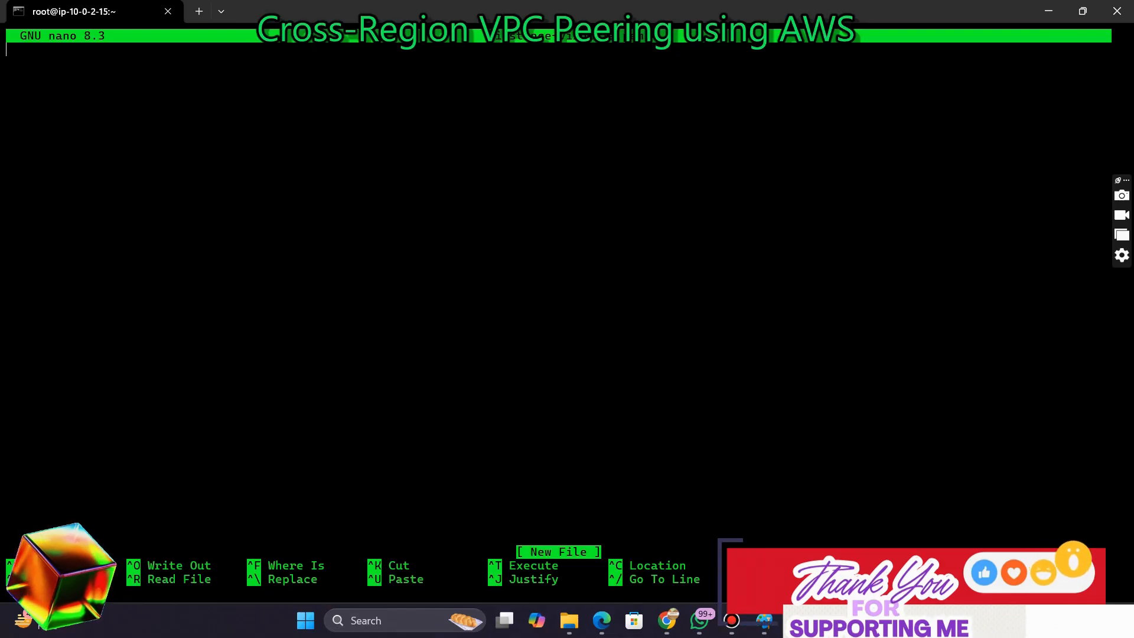
Close the Properties dialog, open instance-virginia.pem in Notepad and select its entire private key contents
left_click(569, 620)
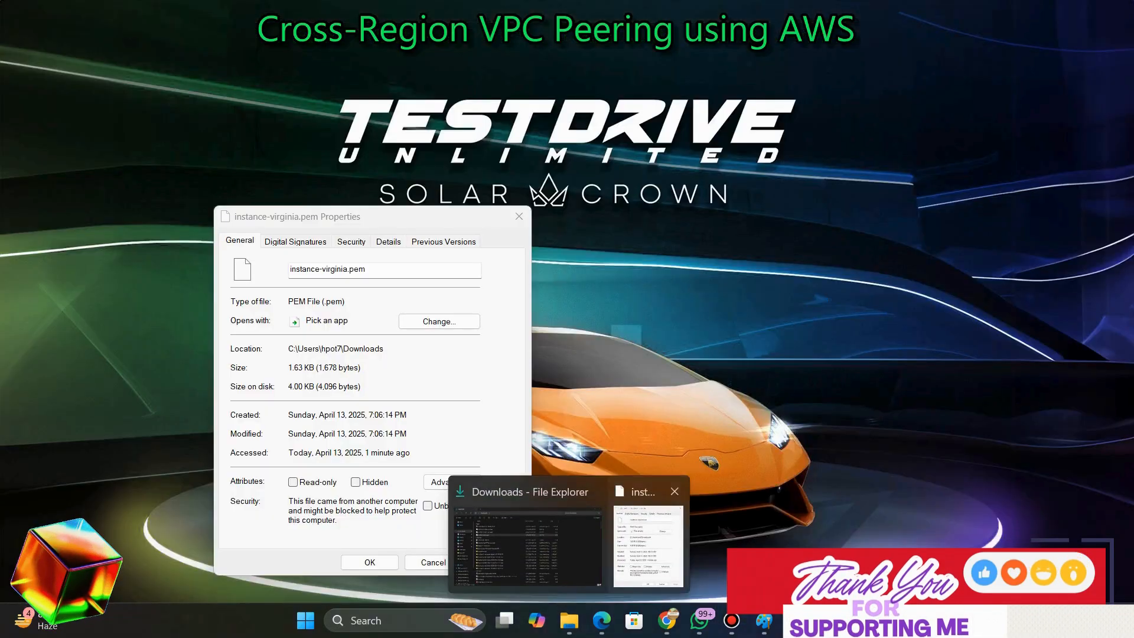
left_click(648, 544)
left_click(519, 216)
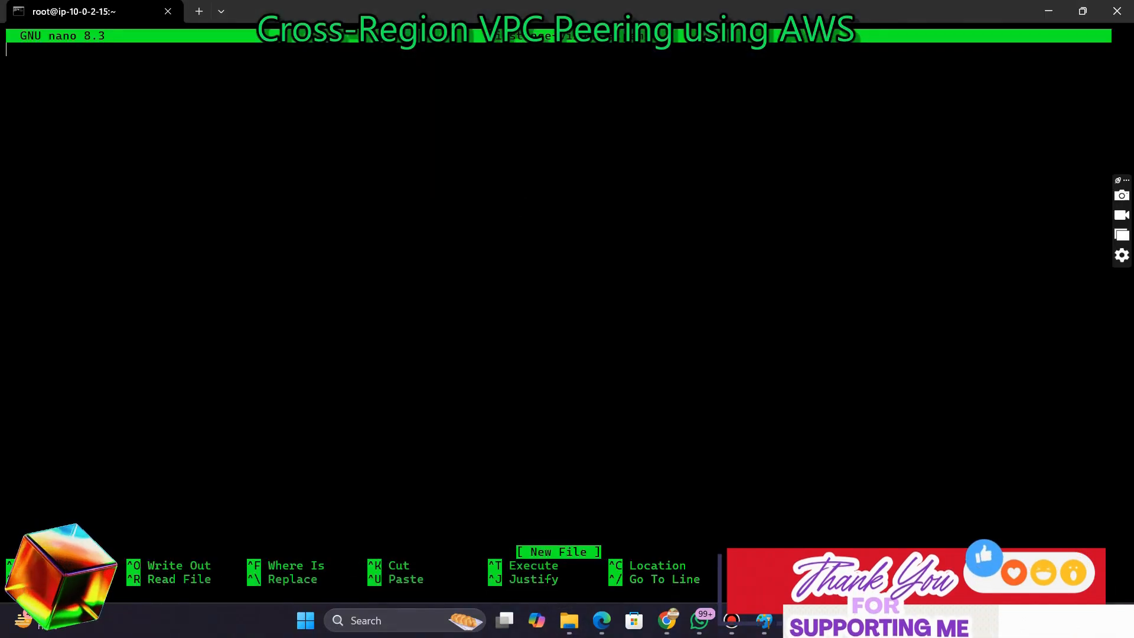
left_click(569, 620)
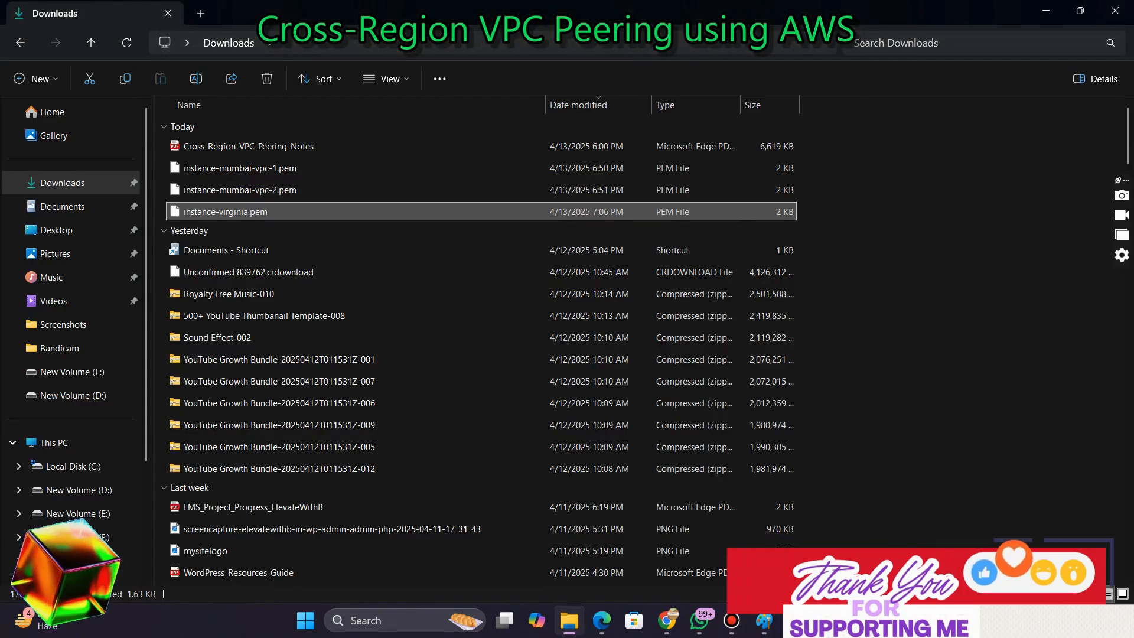
key("Return")
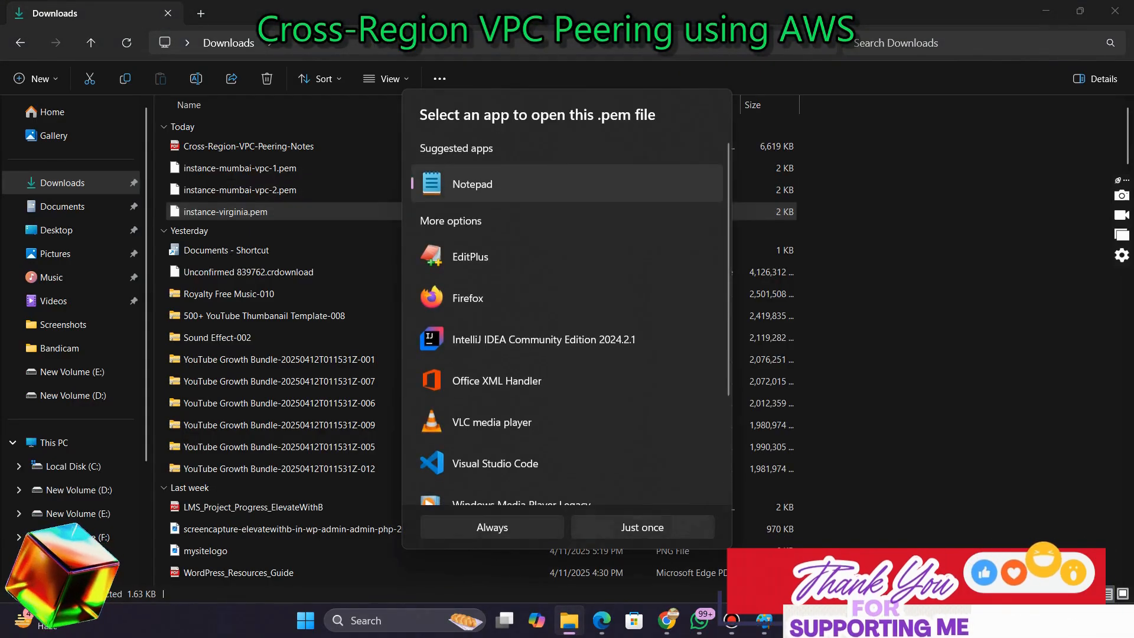
key("Return")
key("ctrl+a")
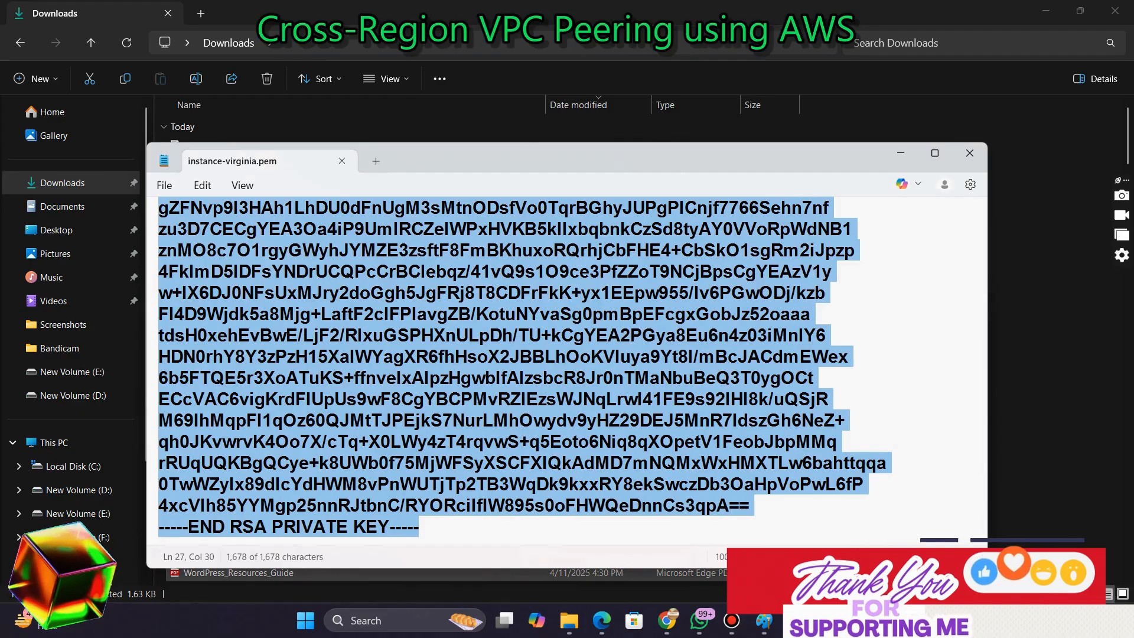
Paste the private key into the nano file, save it and exit the editor
key("alt+Tab")
key("ctrl+v")
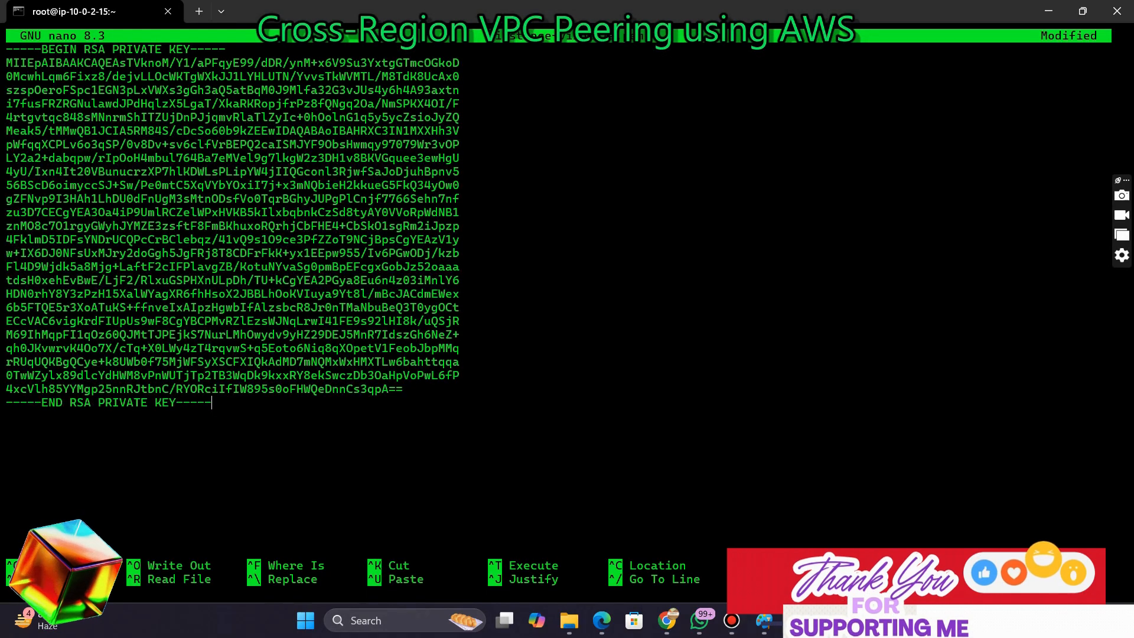
key("ctrl+o")
key("Return")
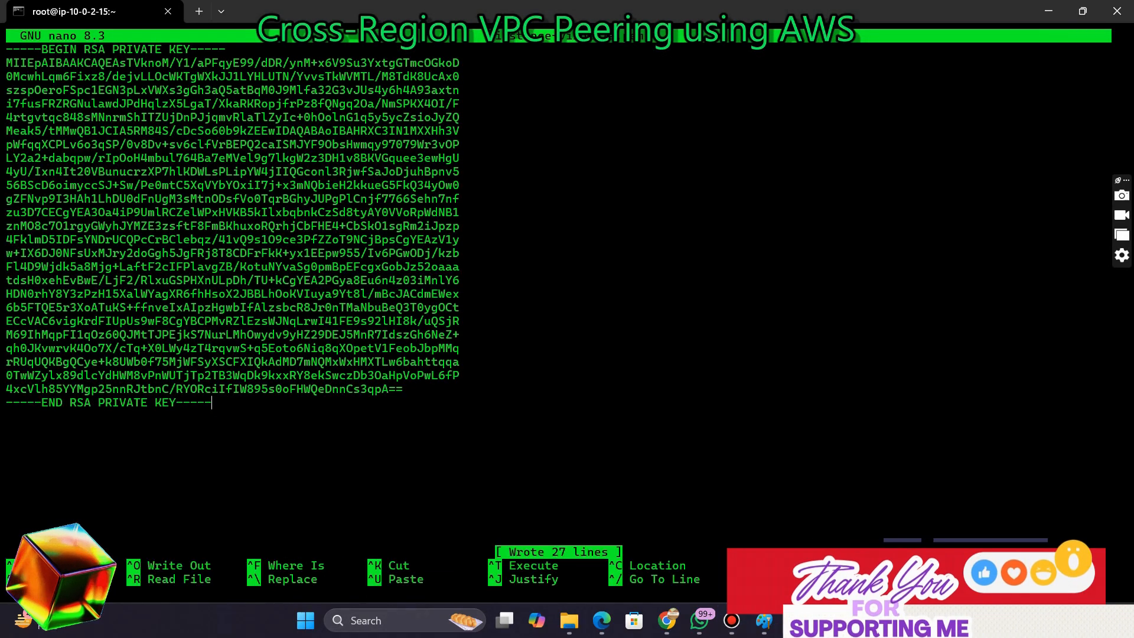
key("ctrl+x")
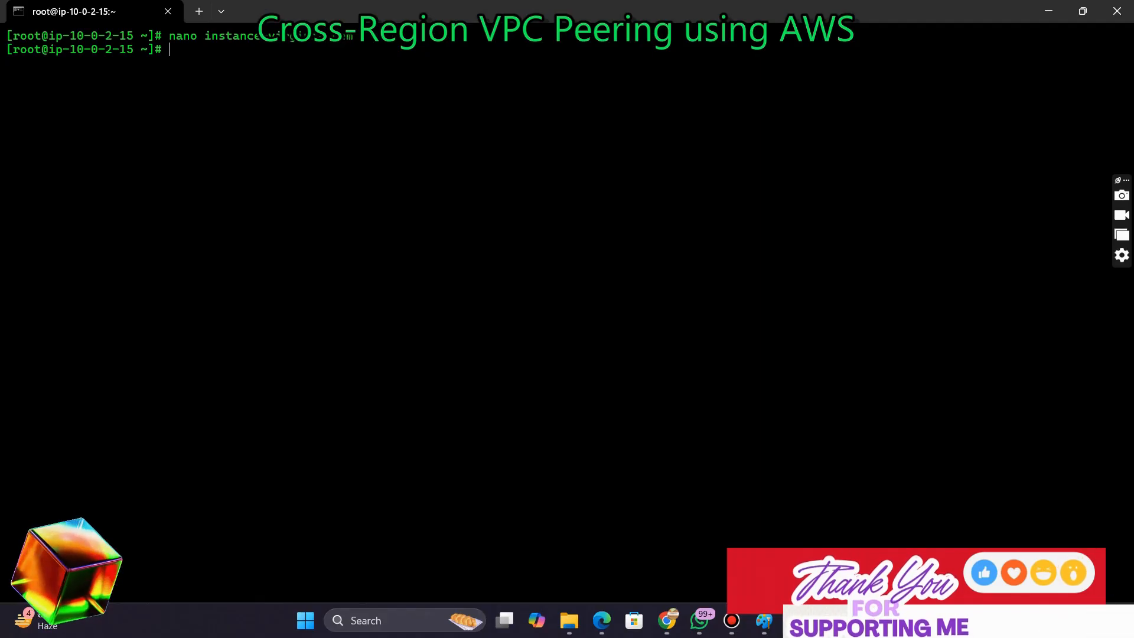
List the home directory and restrict the key file with chmod 400 instance-virginia.pem
type("ls")
key("Return")
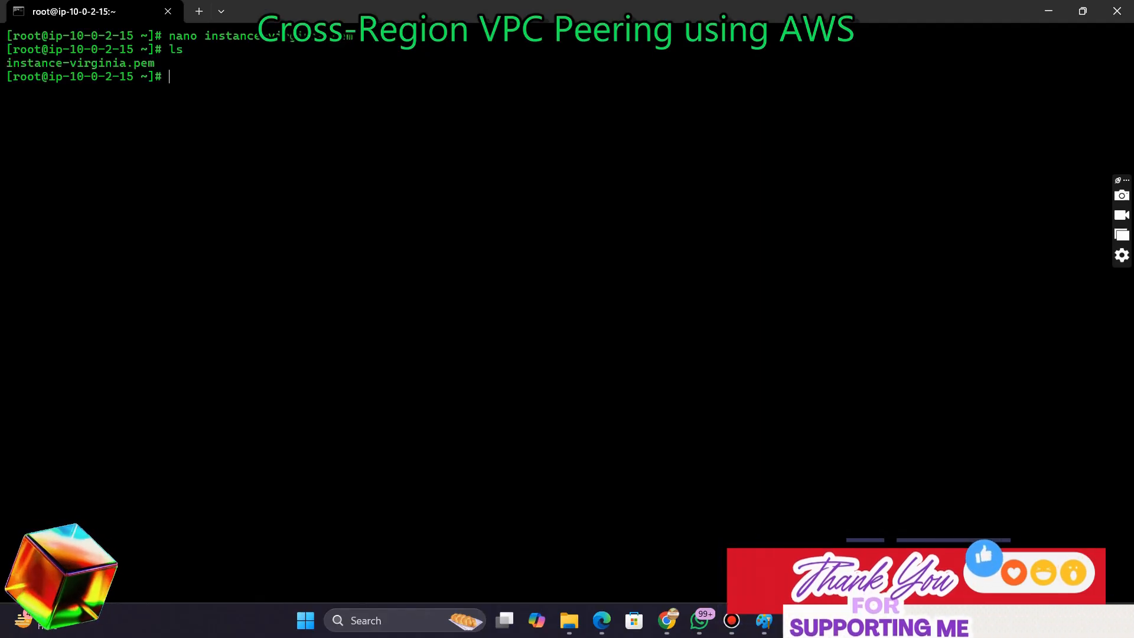
type("chmo")
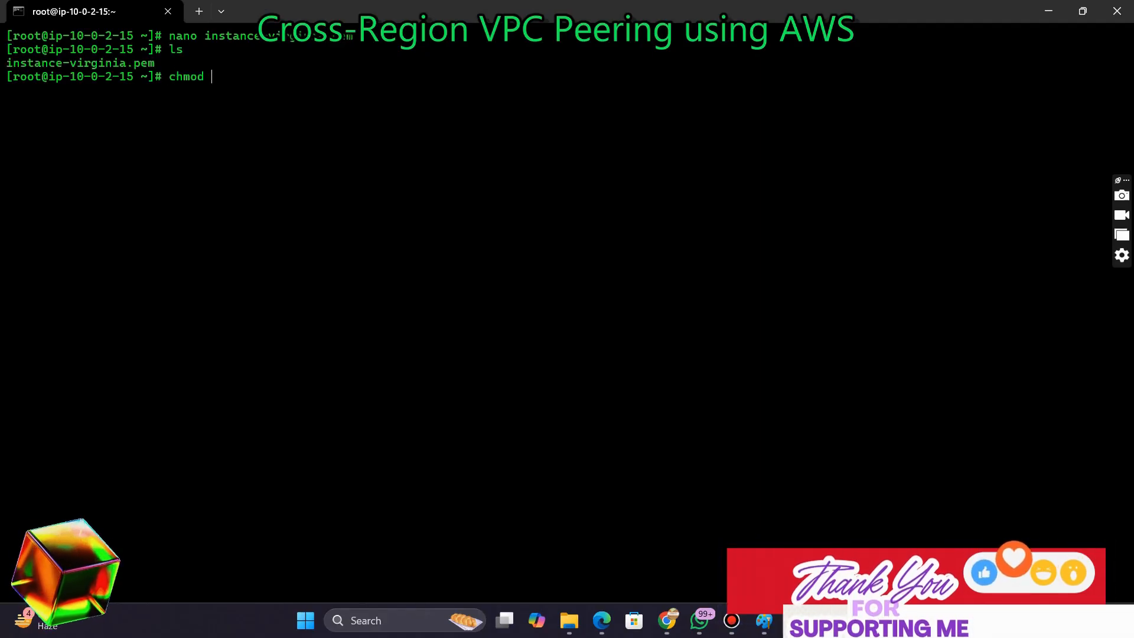
type("d 400")
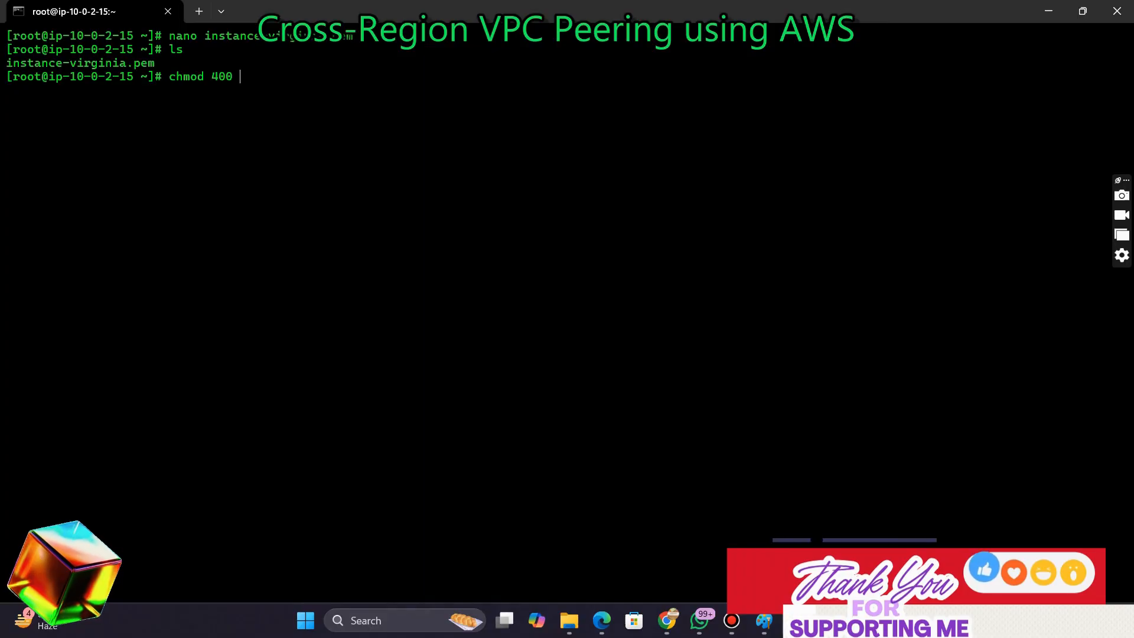
type(" i")
key("Tab")
key("Return")
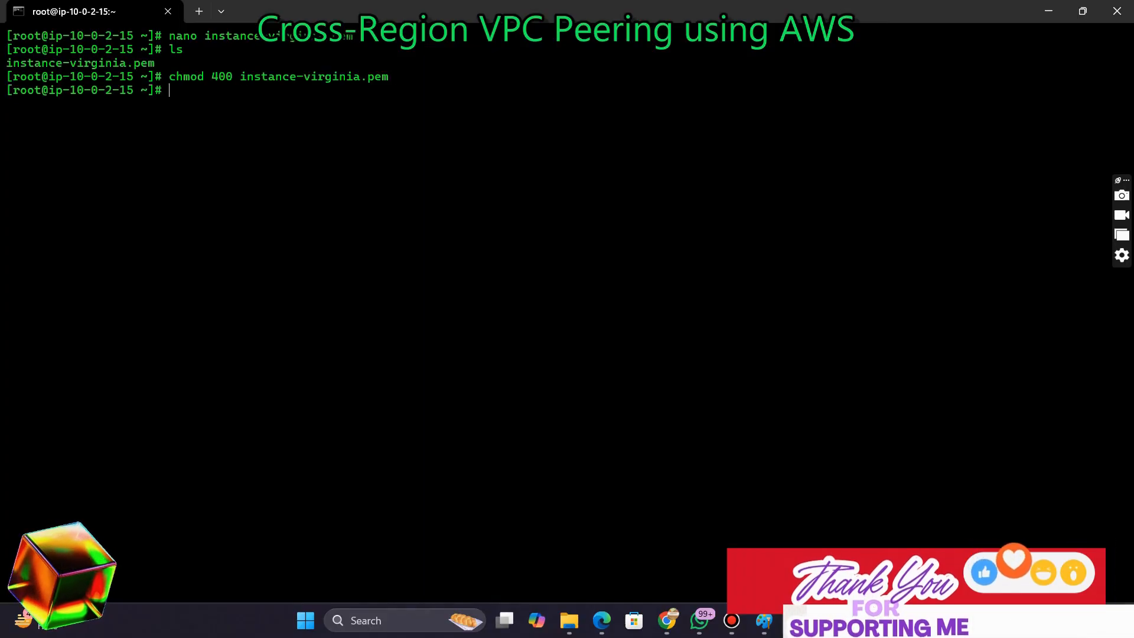
Check the key file's permissions with ls -ld instance-virginia.pem
type("ls ")
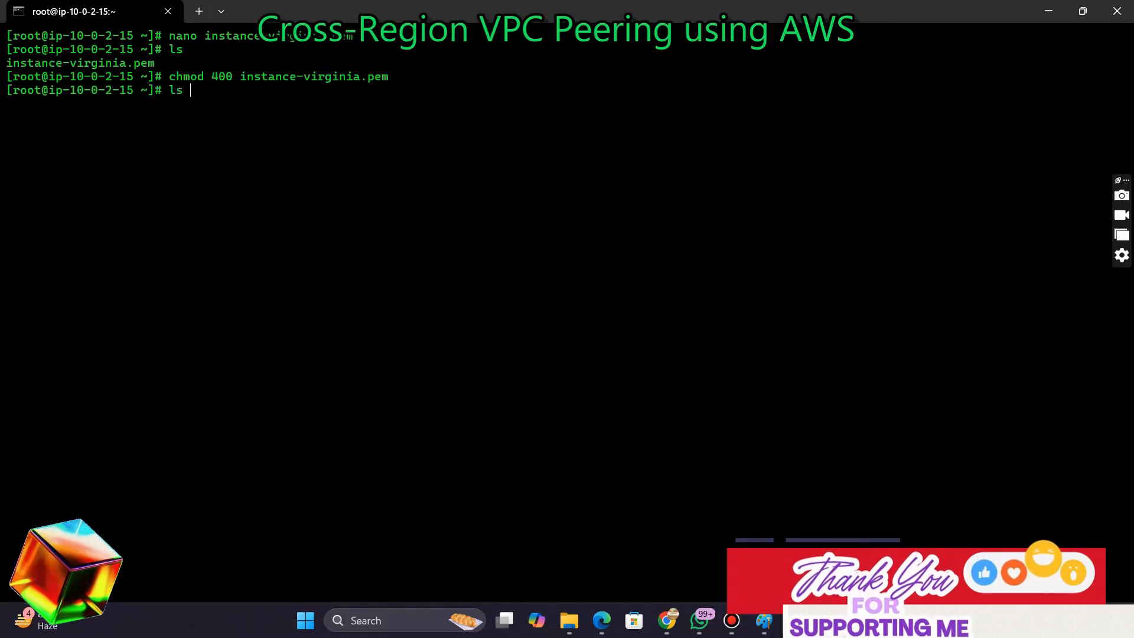
type("-ld i")
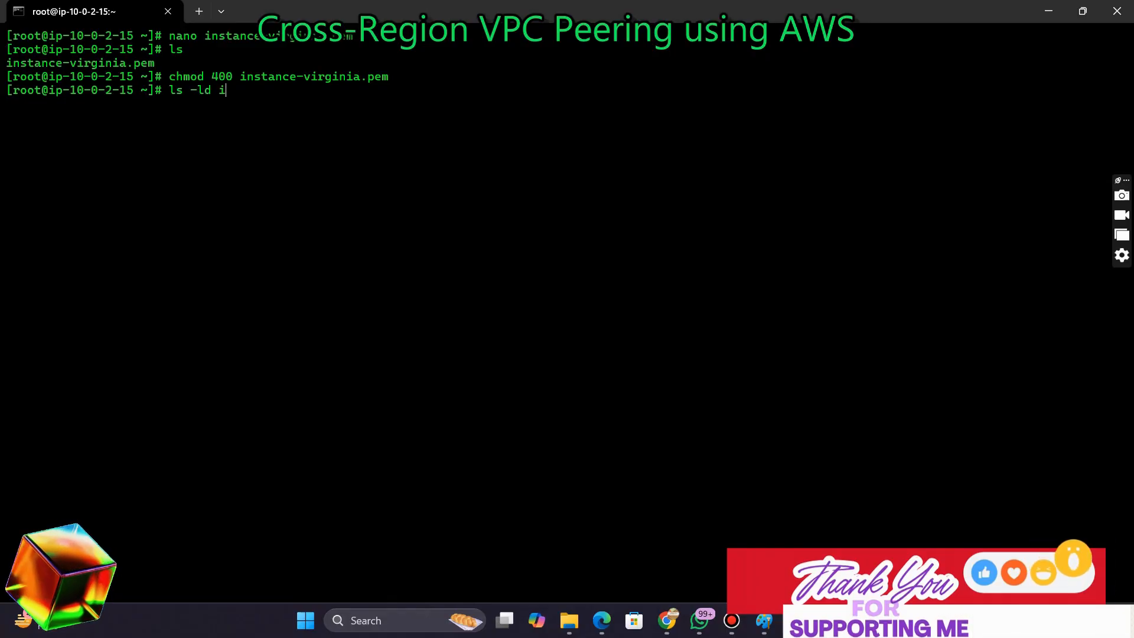
key("Tab")
key("Return")
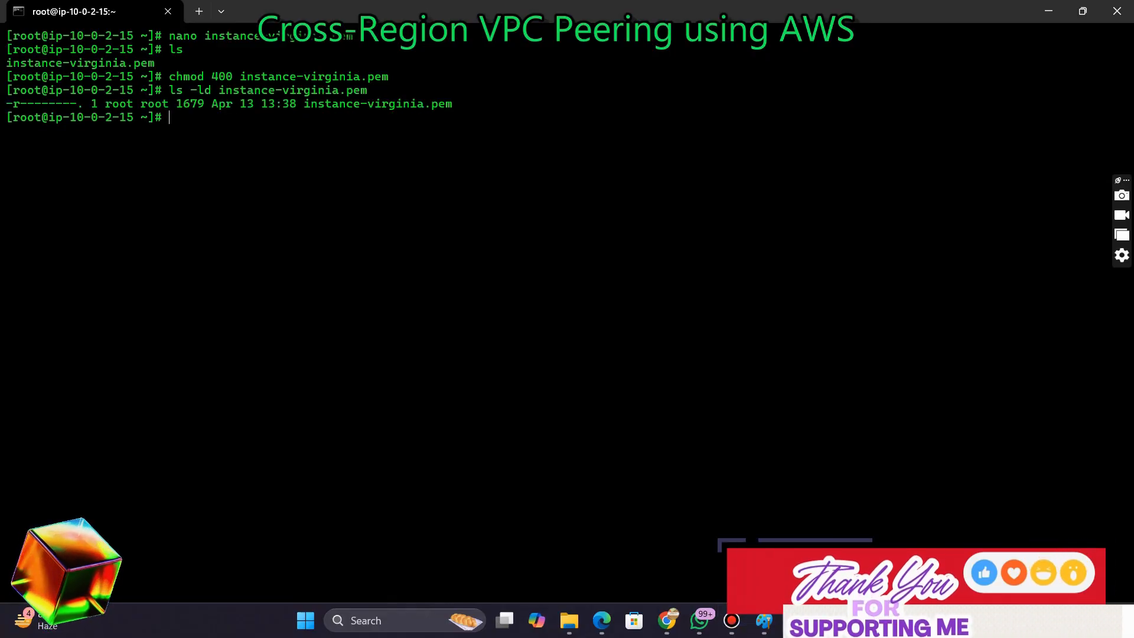
mouse_move(666, 620)
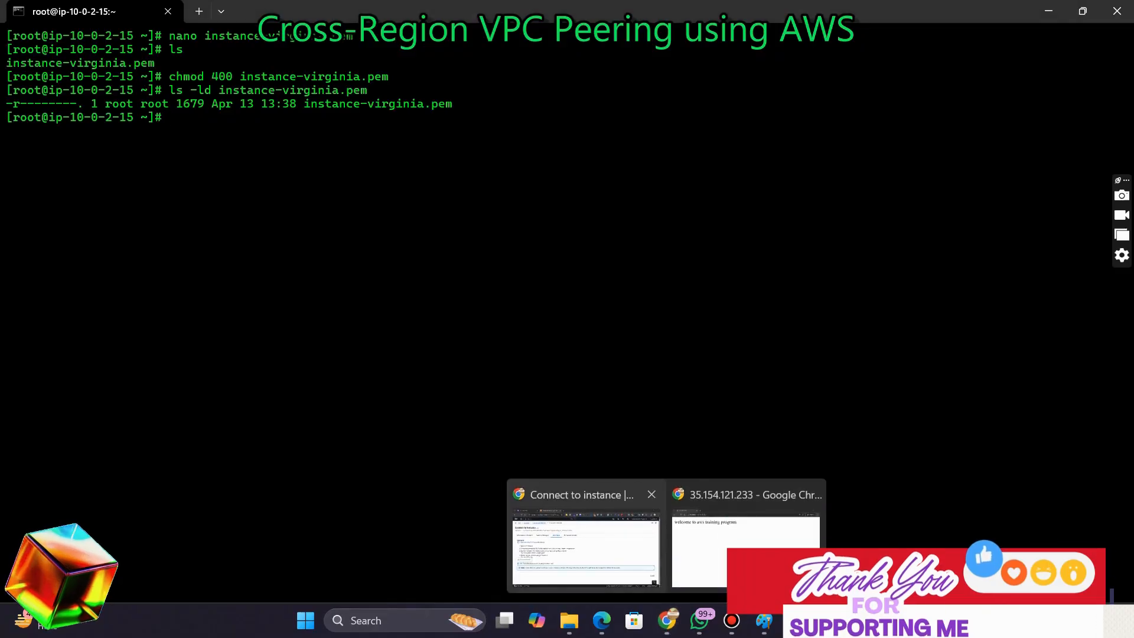
left_click(585, 543)
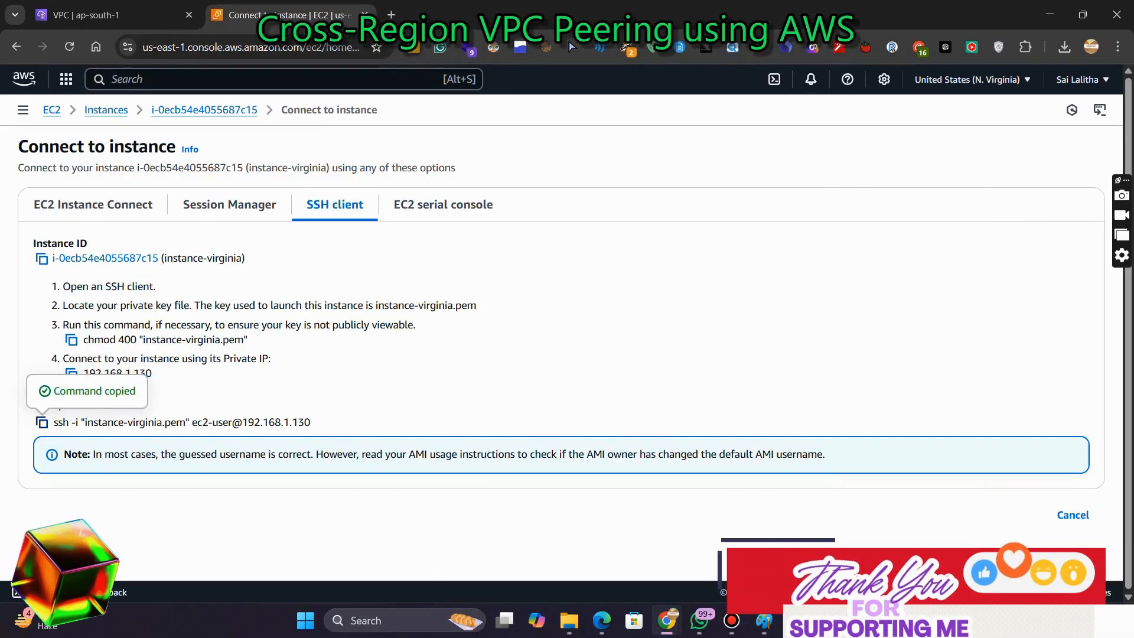
key("alt+Tab")
key("ctrl+v")
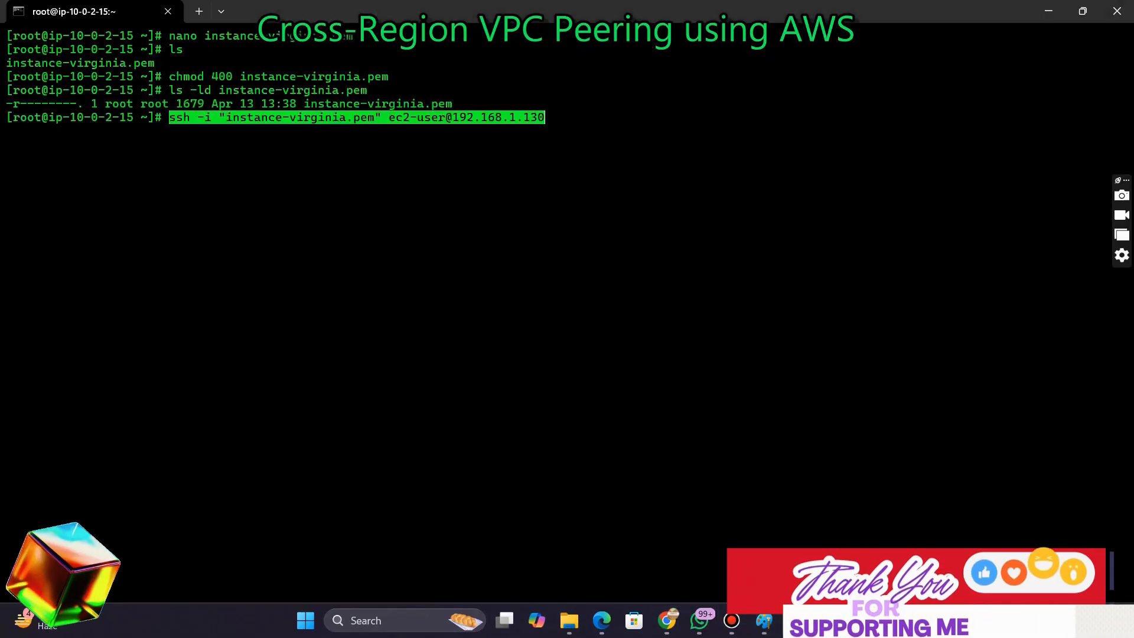
key("Return")
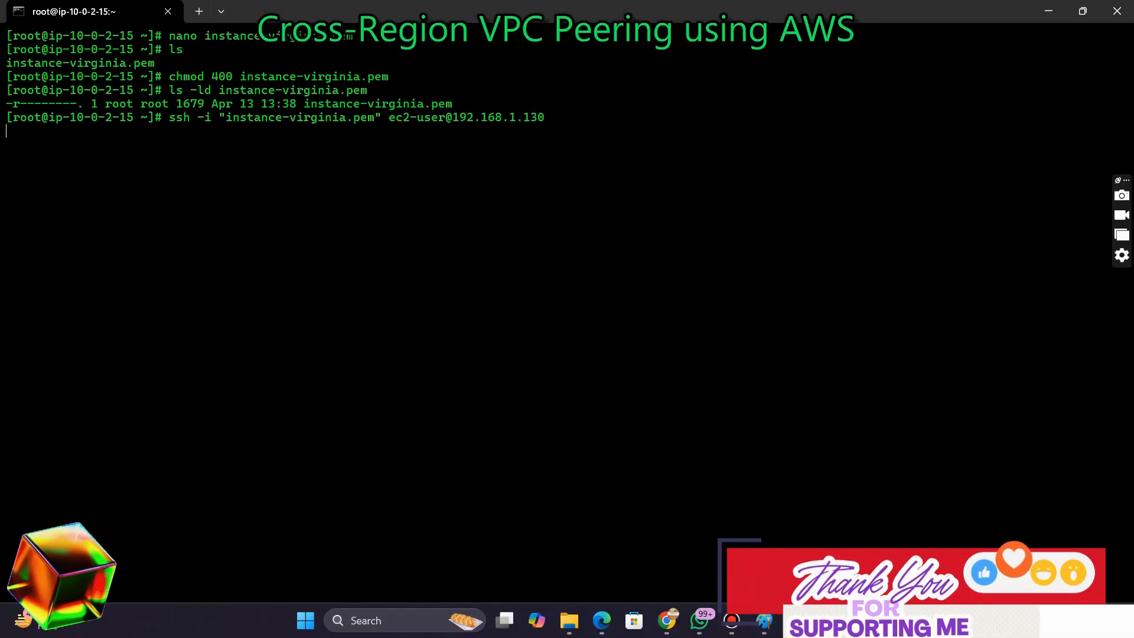
key("ctrl+c")
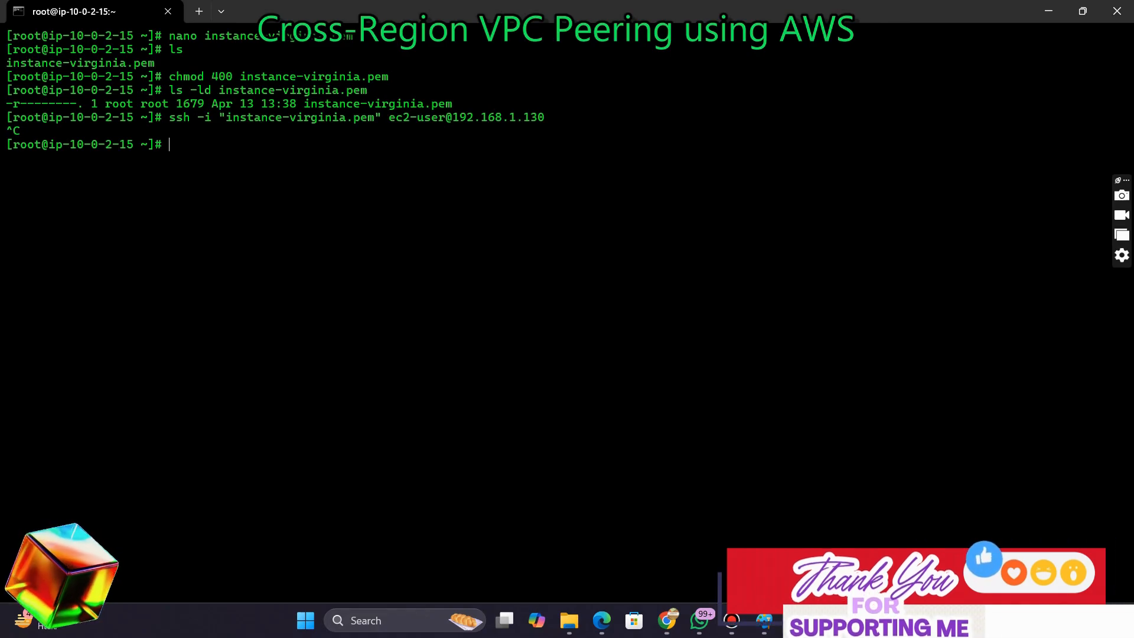
In the architecture diagram, draw a line joining the Mumbai and Virginia VPC boxes and label it Peer
mouse_move(666, 620)
left_click(584, 542)
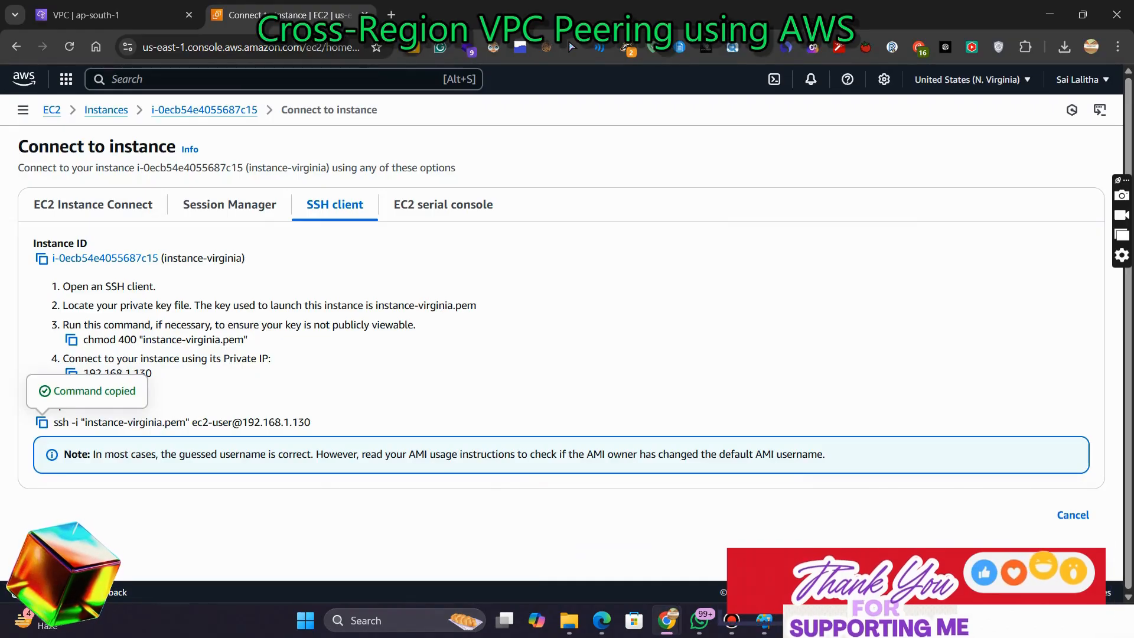
key("alt+Tab")
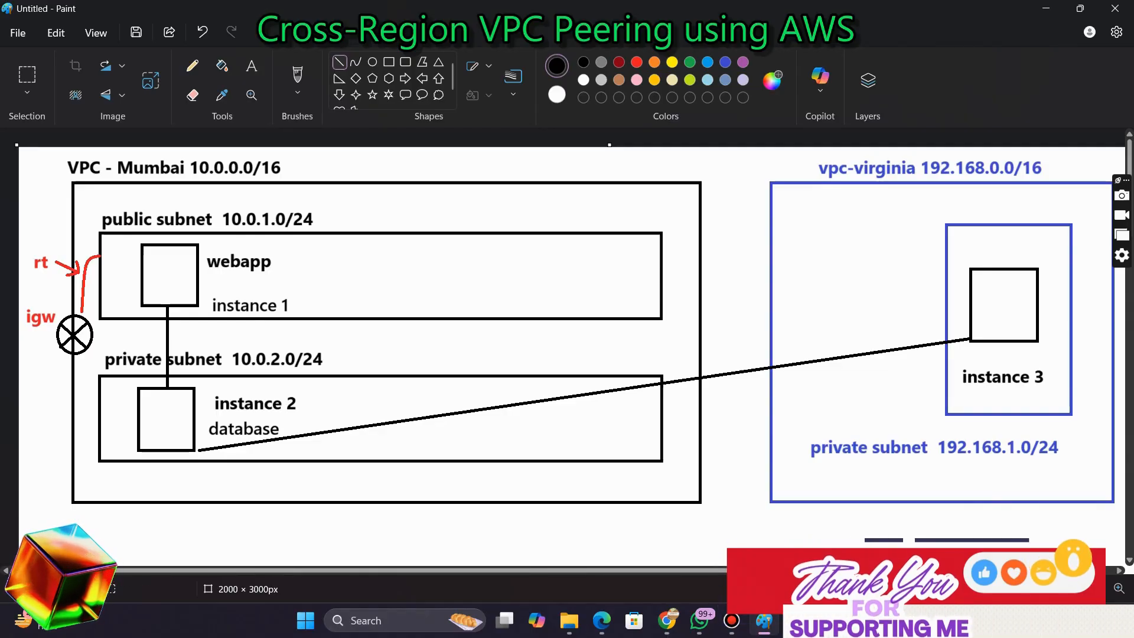
left_click_drag(717, 300, 770, 299)
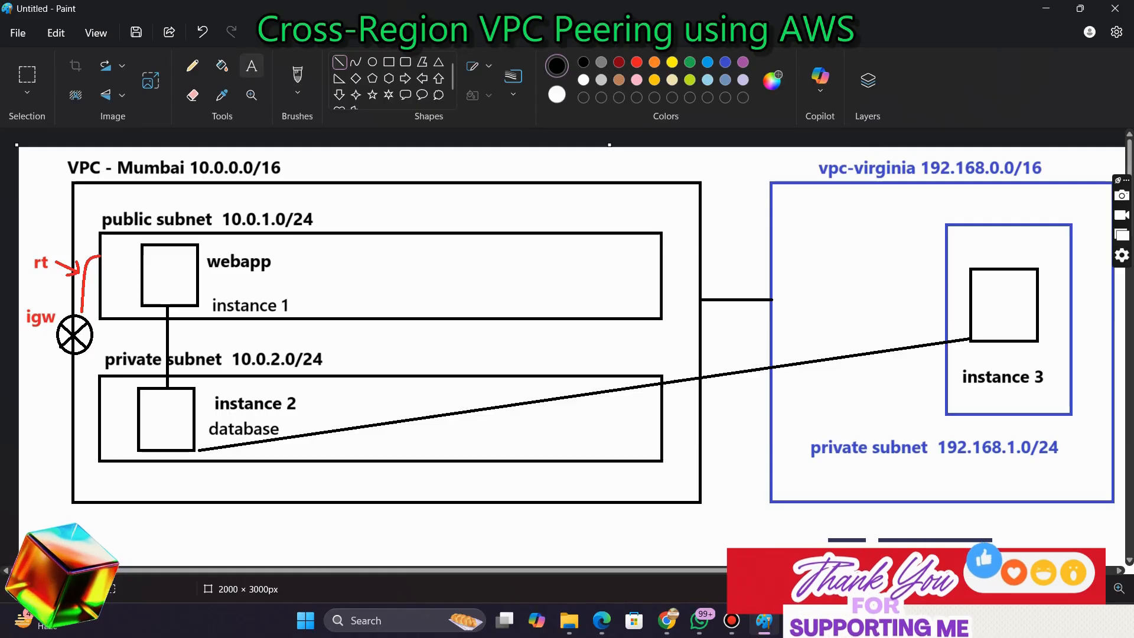
left_click(252, 65)
left_click(717, 279)
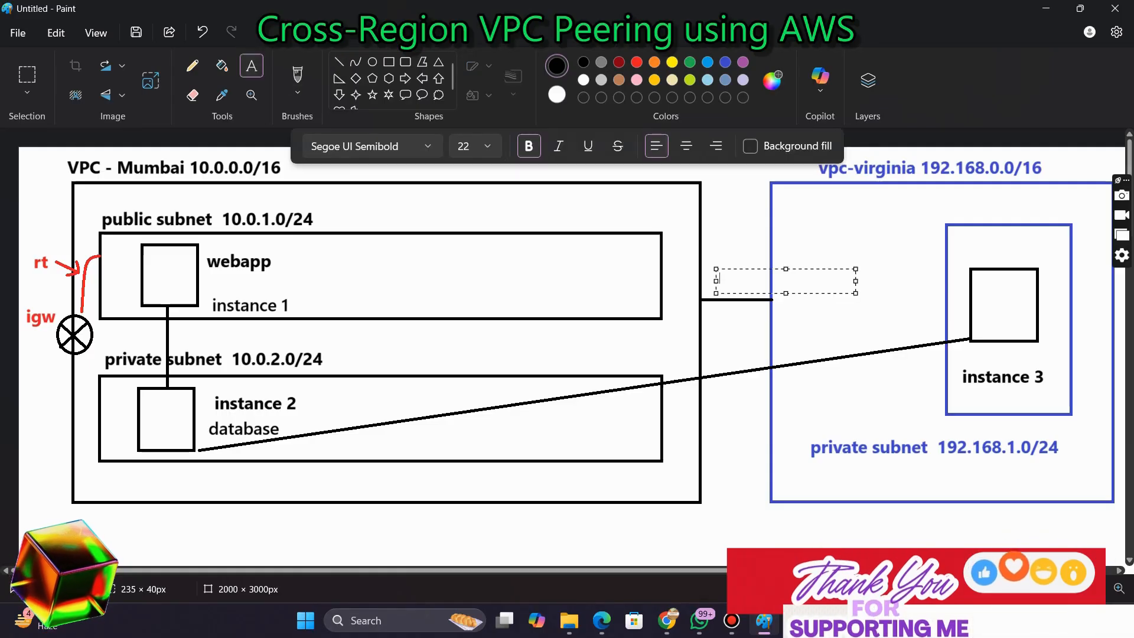
type("P")
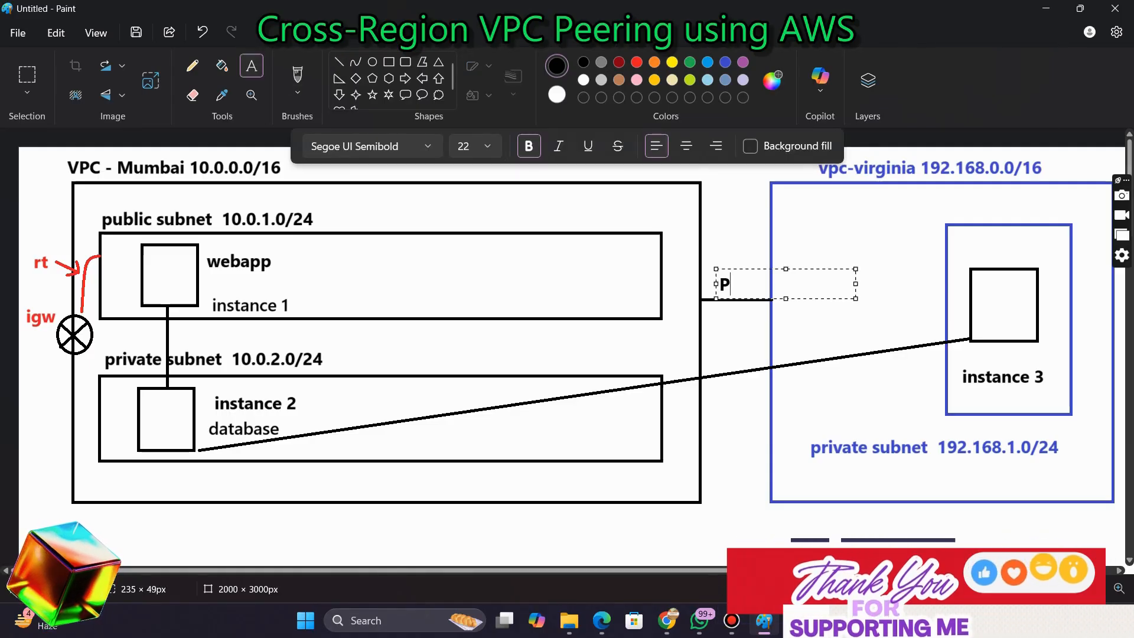
type("eer")
key("Escape")
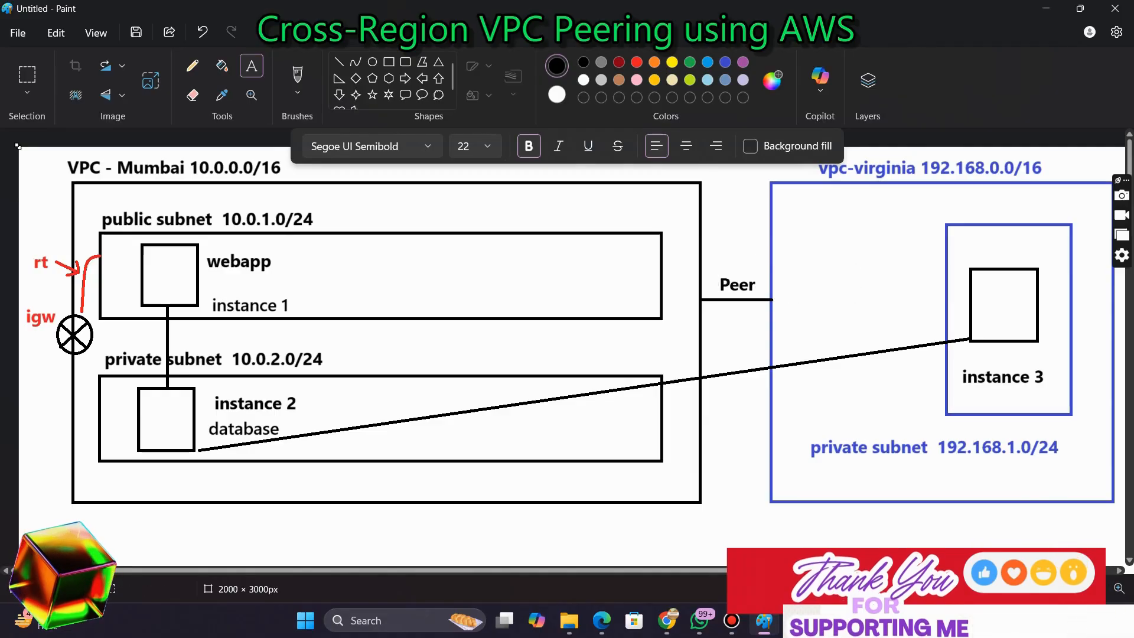
Return to the Mumbai VPC console and open the Peering connections page
left_click(668, 620)
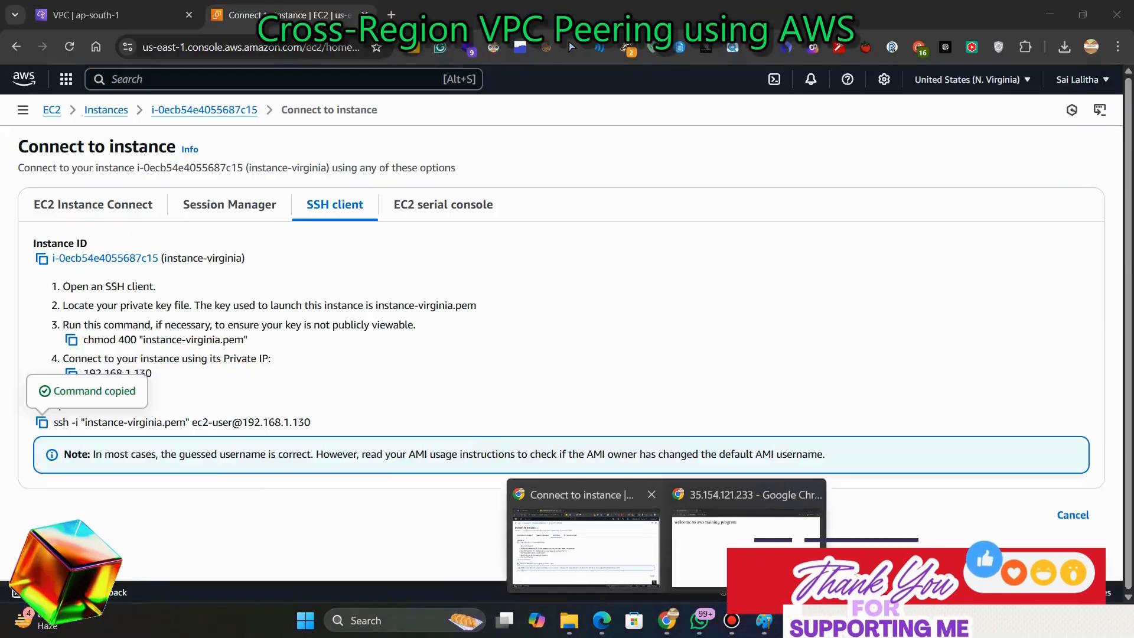
left_click(585, 540)
left_click(112, 15)
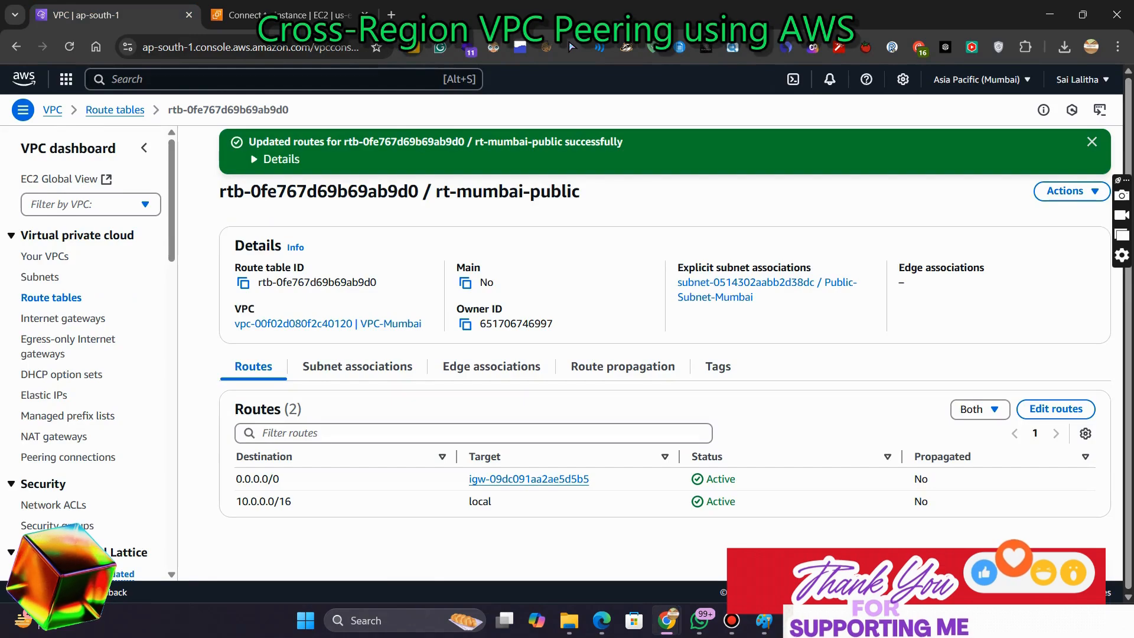
left_click(68, 457)
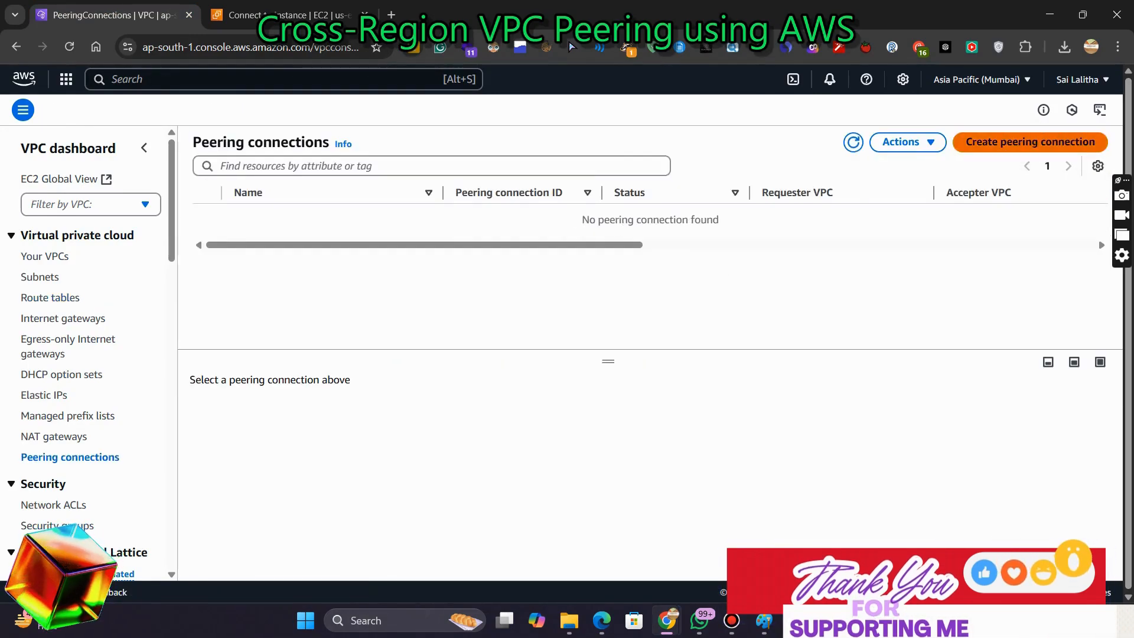
Start a new peering connection named vpc-mumbai-peer with VPC-Mumbai as the requester VPC
left_click(1031, 141)
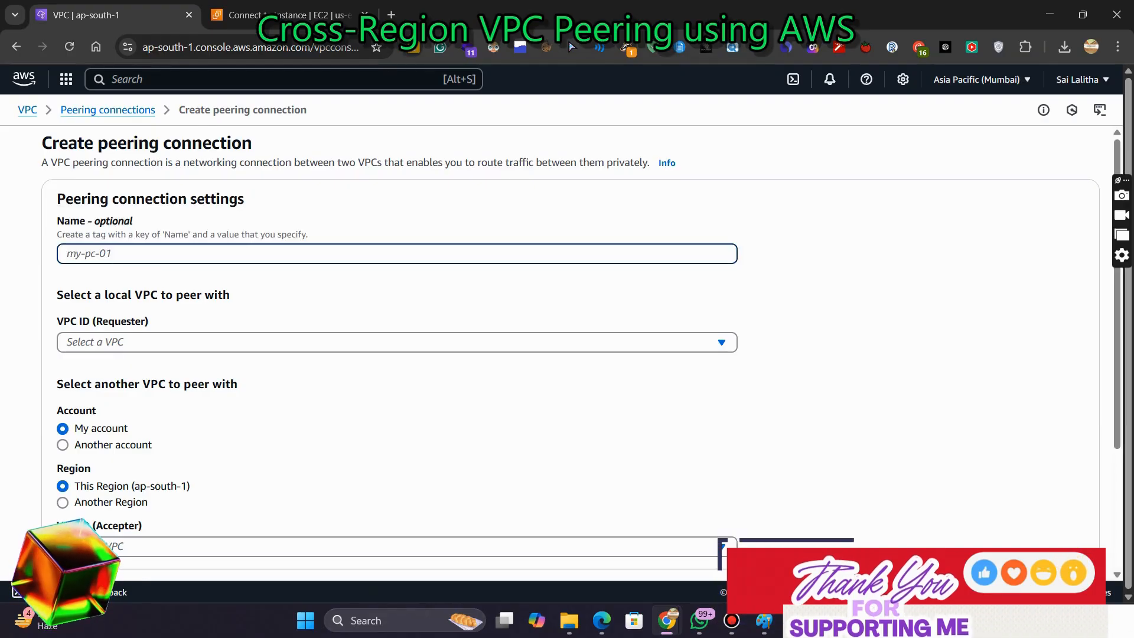
type("vpc-mumb")
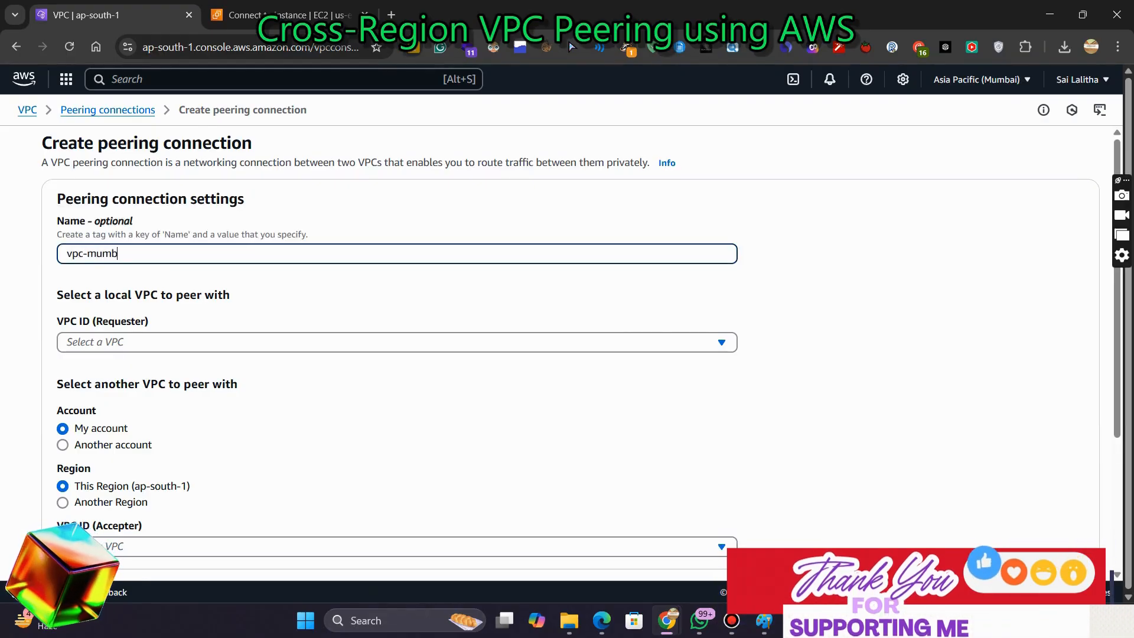
type("ai-peer")
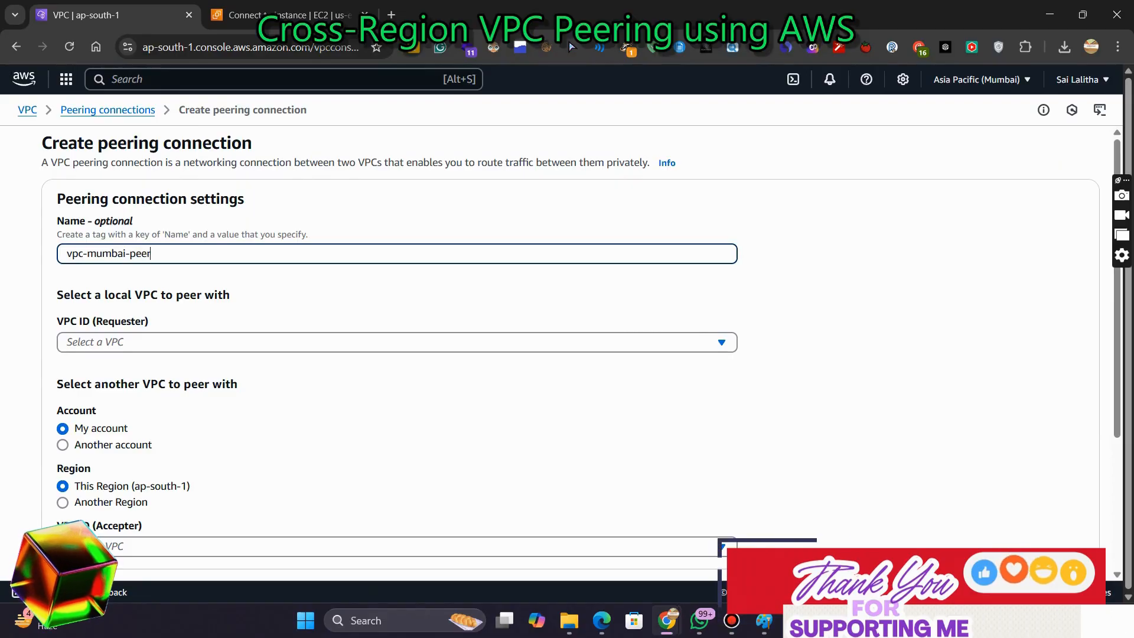
key("ctrl+a")
left_click(377, 342)
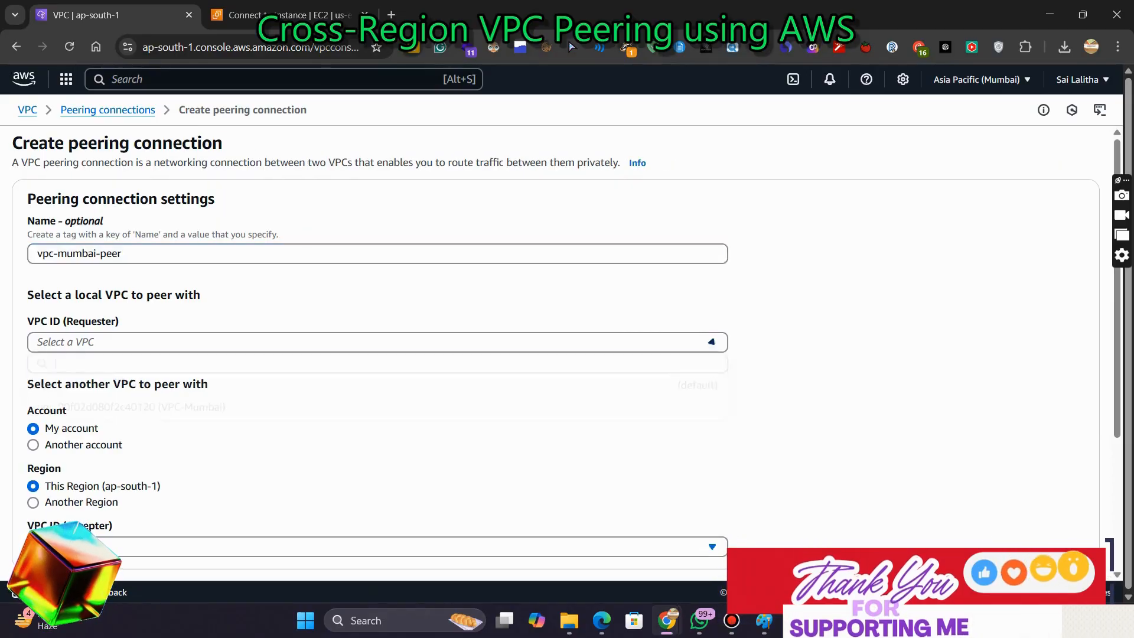
left_click(131, 408)
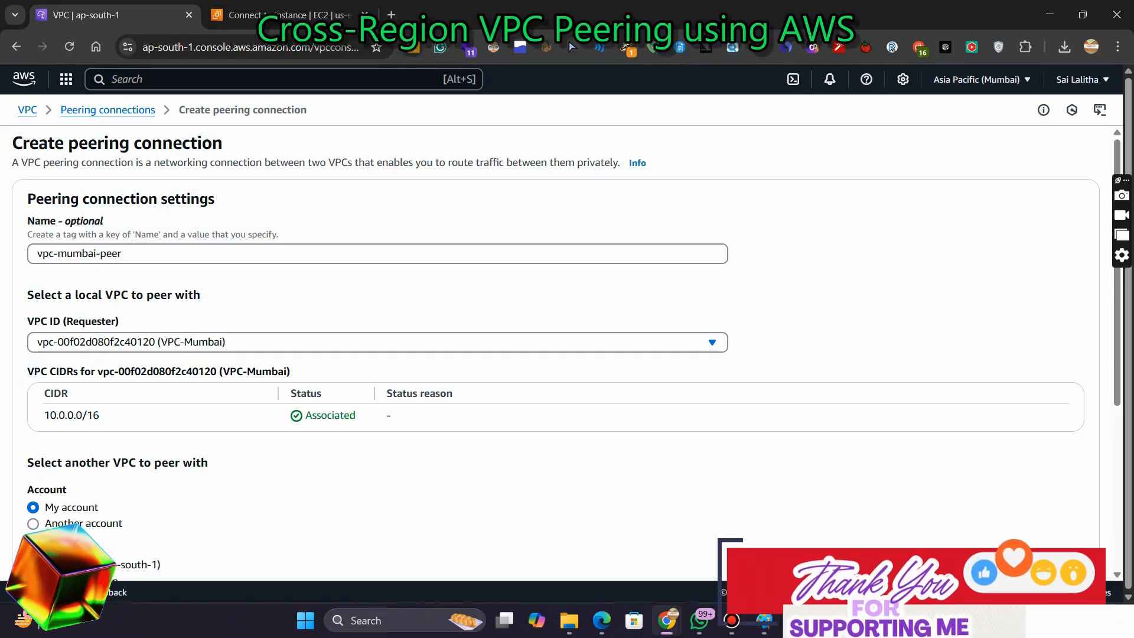
Choose another region for the accepter and set it to United States (N. Virginia) (us-east-1)
scroll(567, 354, "down", 3)
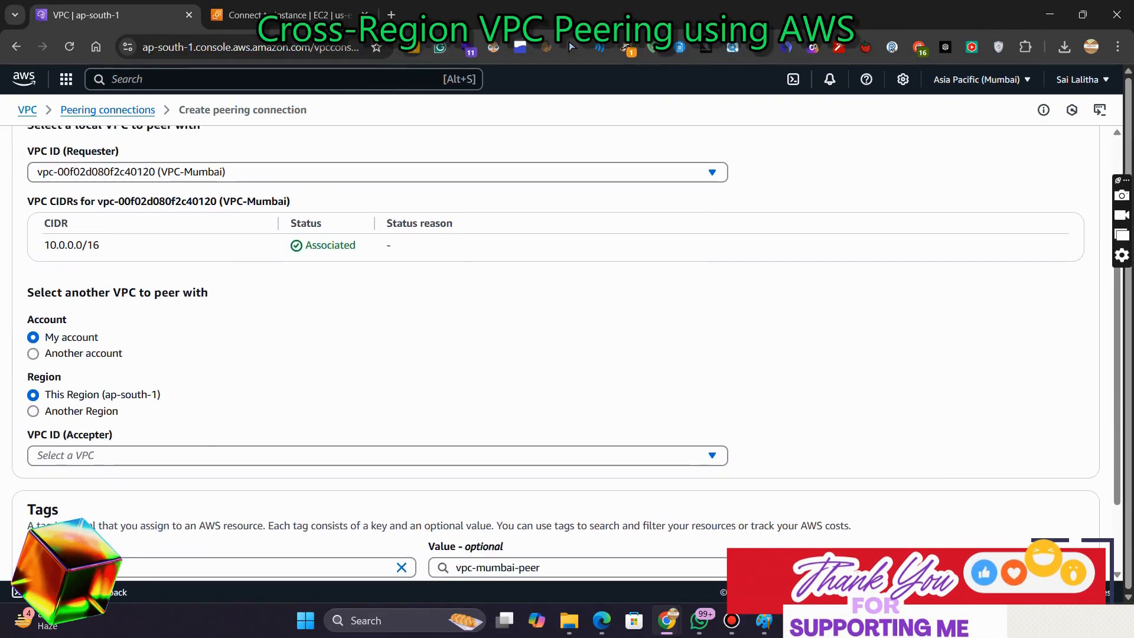
scroll(567, 355, "down", 2)
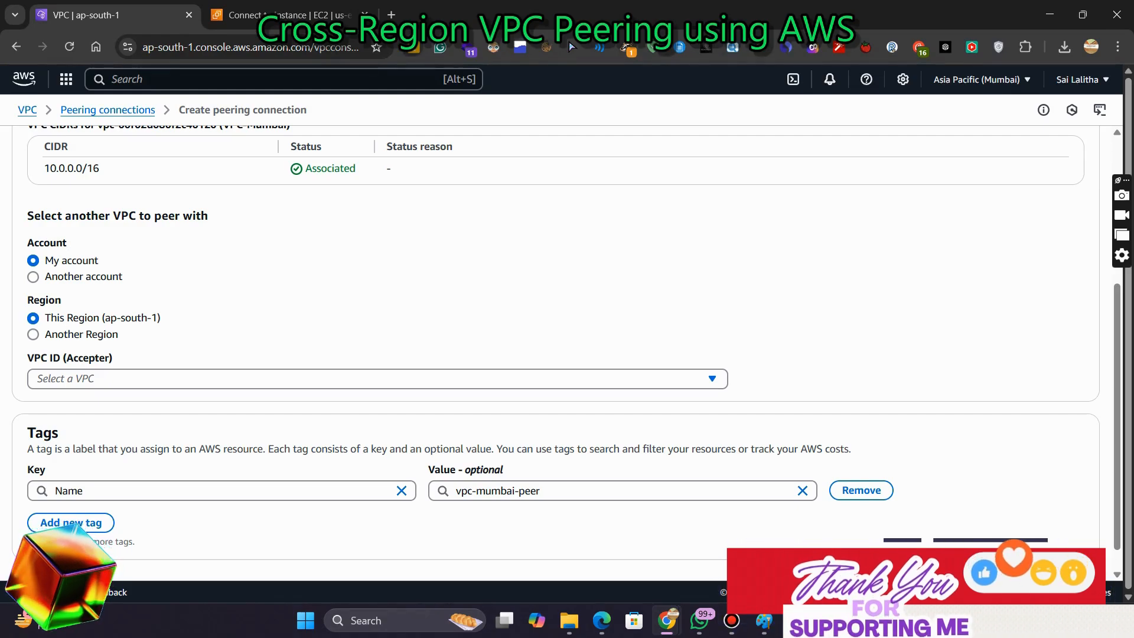
left_click(33, 334)
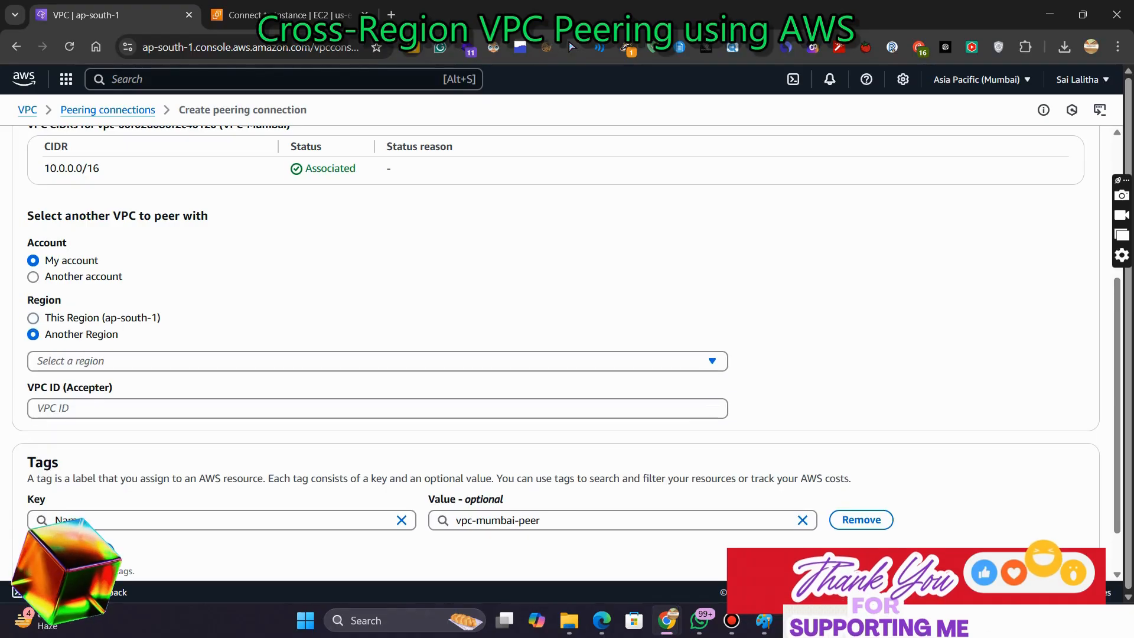
left_click(33, 318)
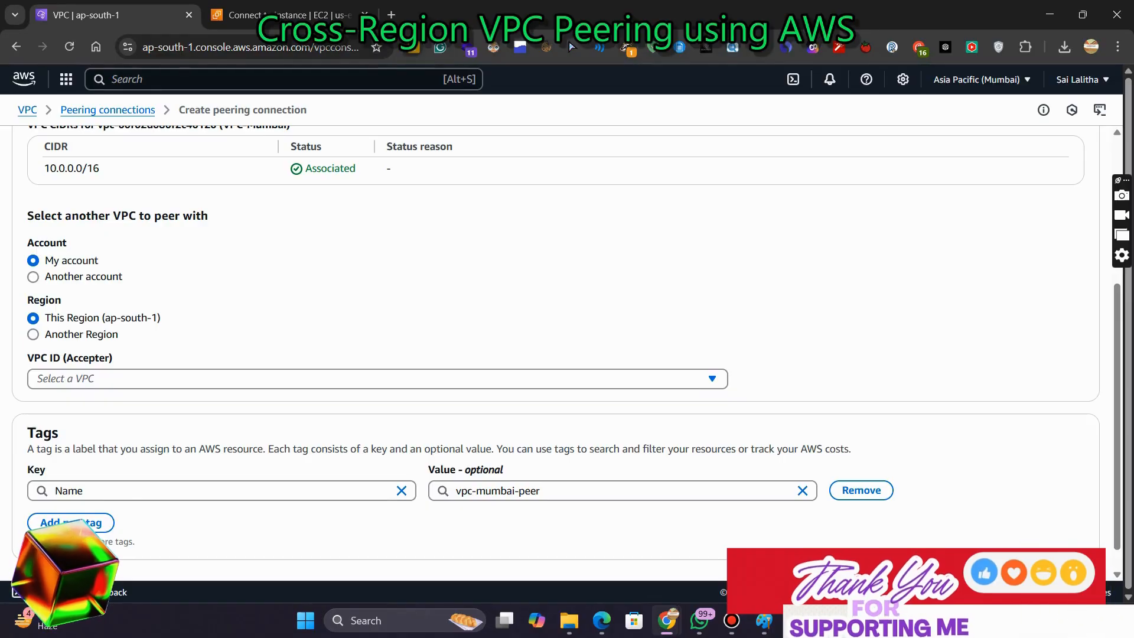
left_click(33, 334)
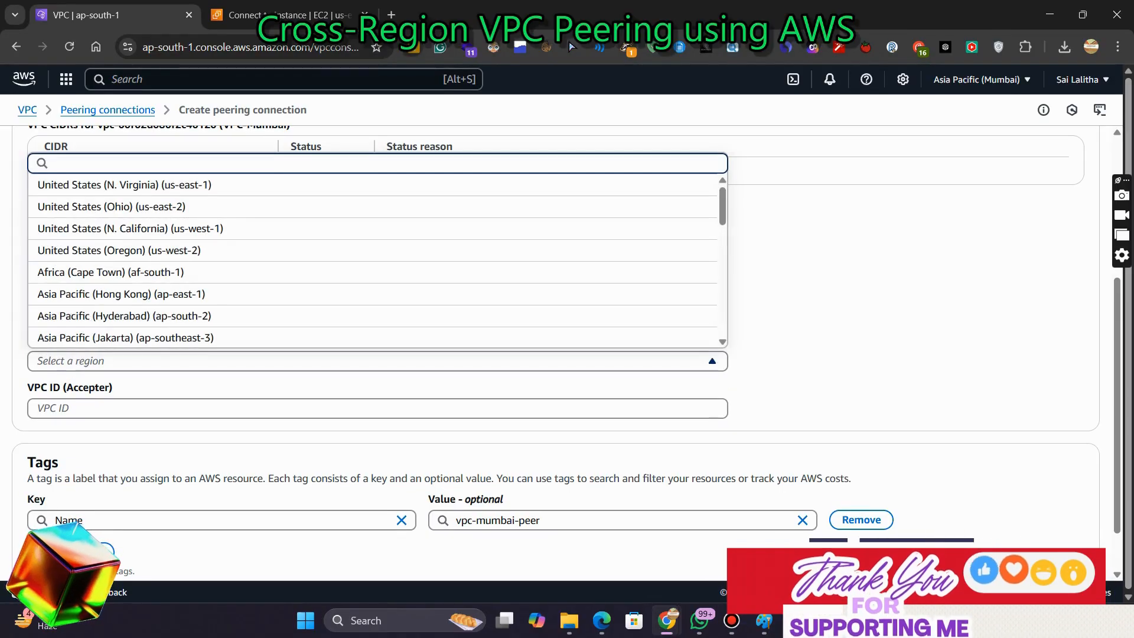
key("Return")
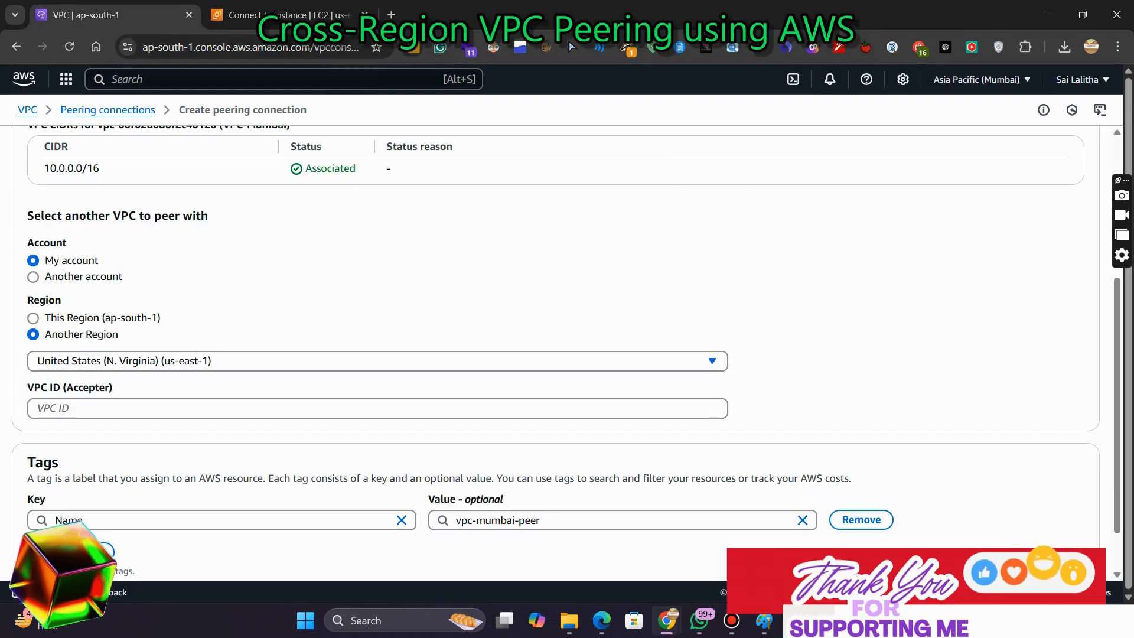
Copy the vpc-n-virginia VPC ID from the N. Virginia VPCs list and enter it as the accepter VPC ID
left_click(377, 408)
left_click(290, 15)
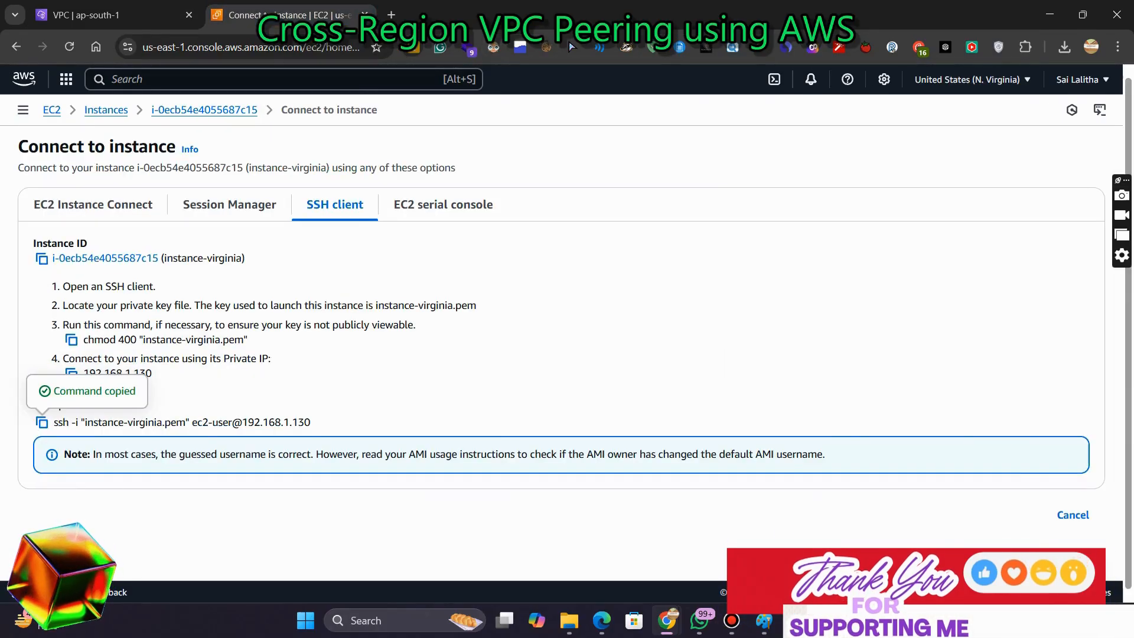
left_click(284, 79)
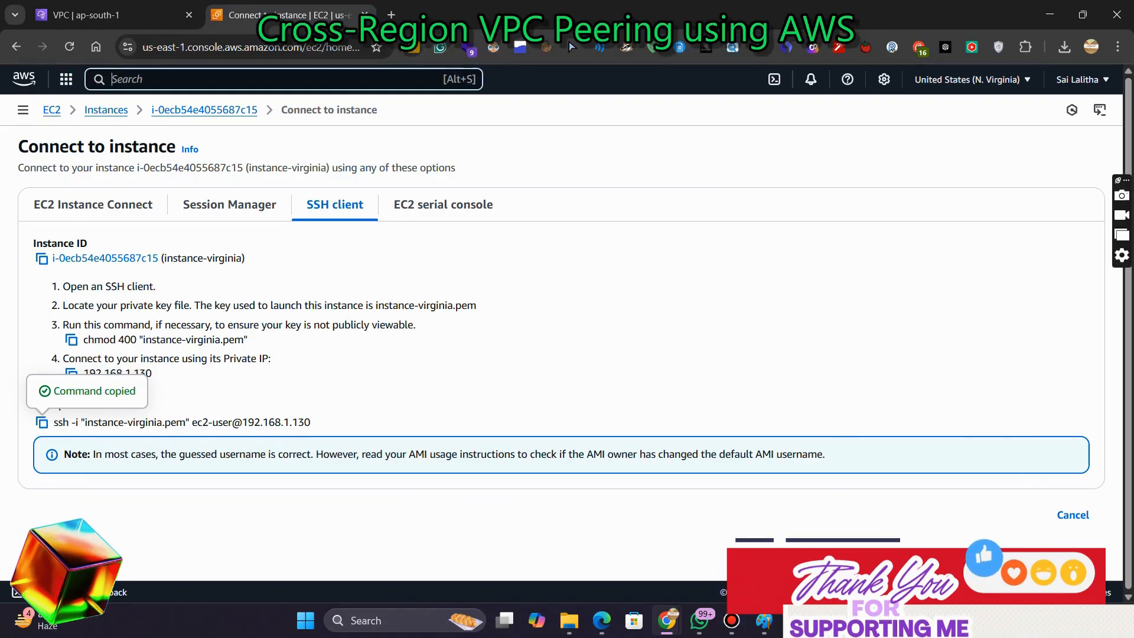
type("vpc")
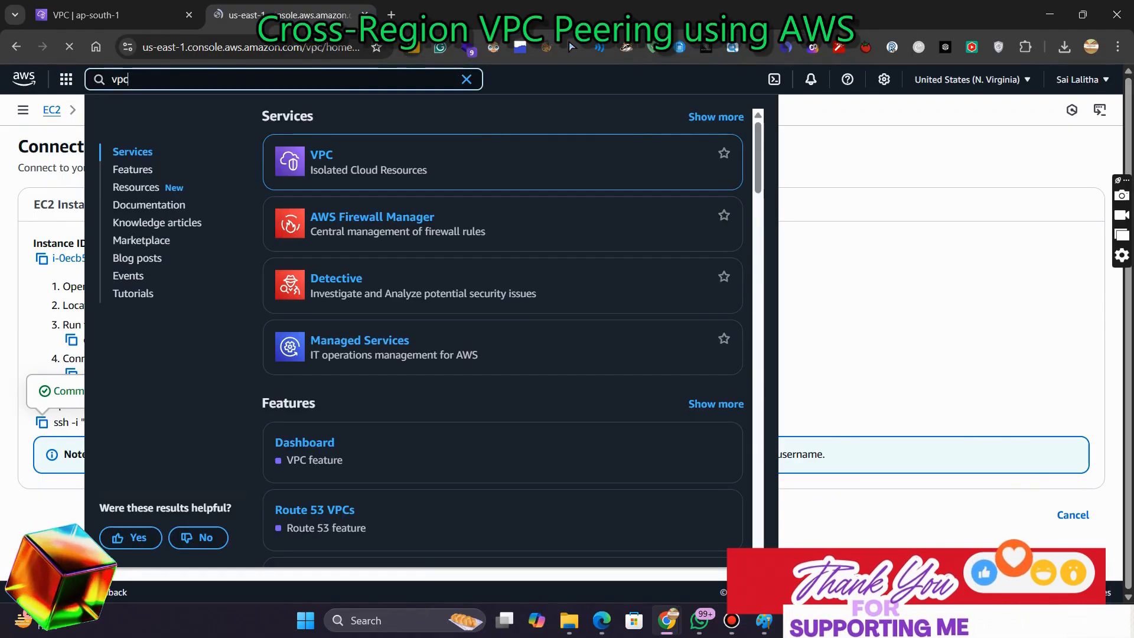
key("Return")
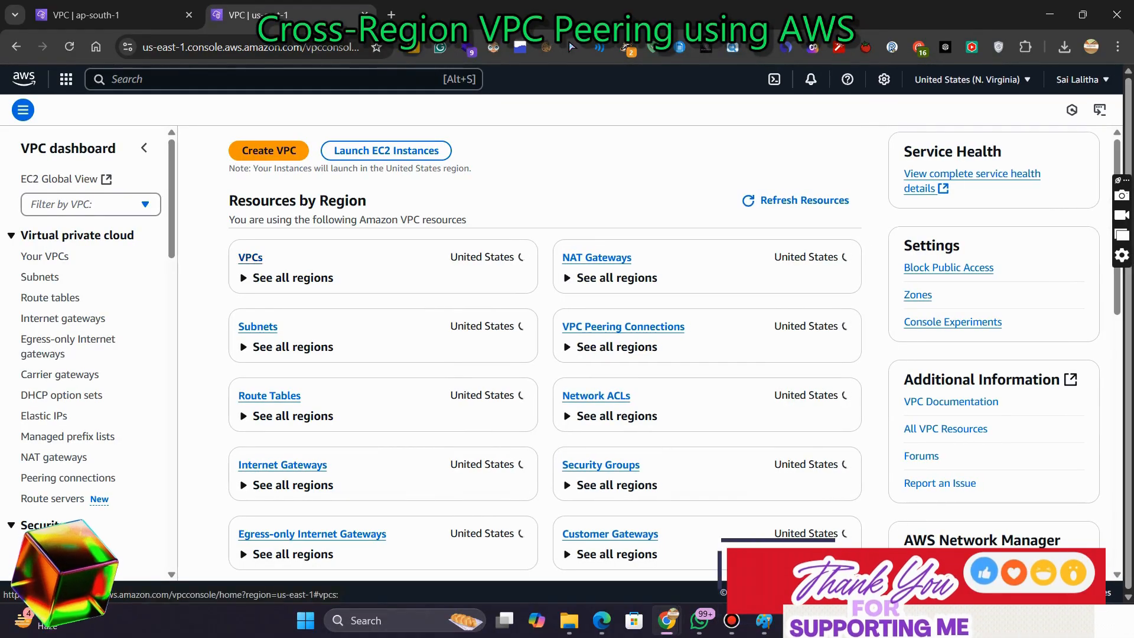
left_click(251, 256)
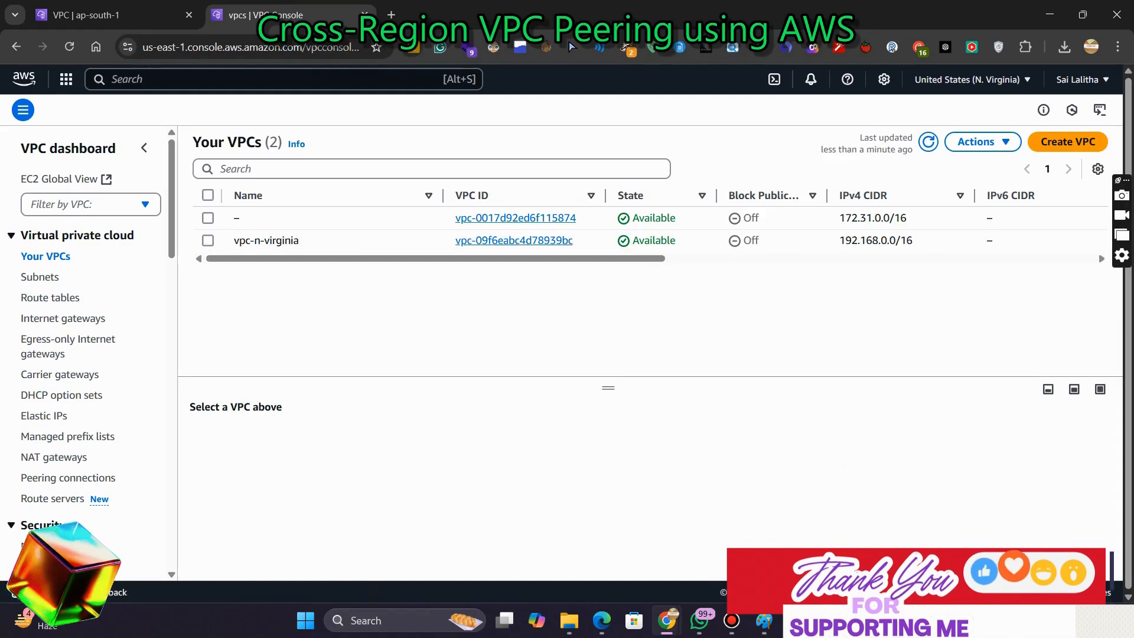
left_click(208, 241)
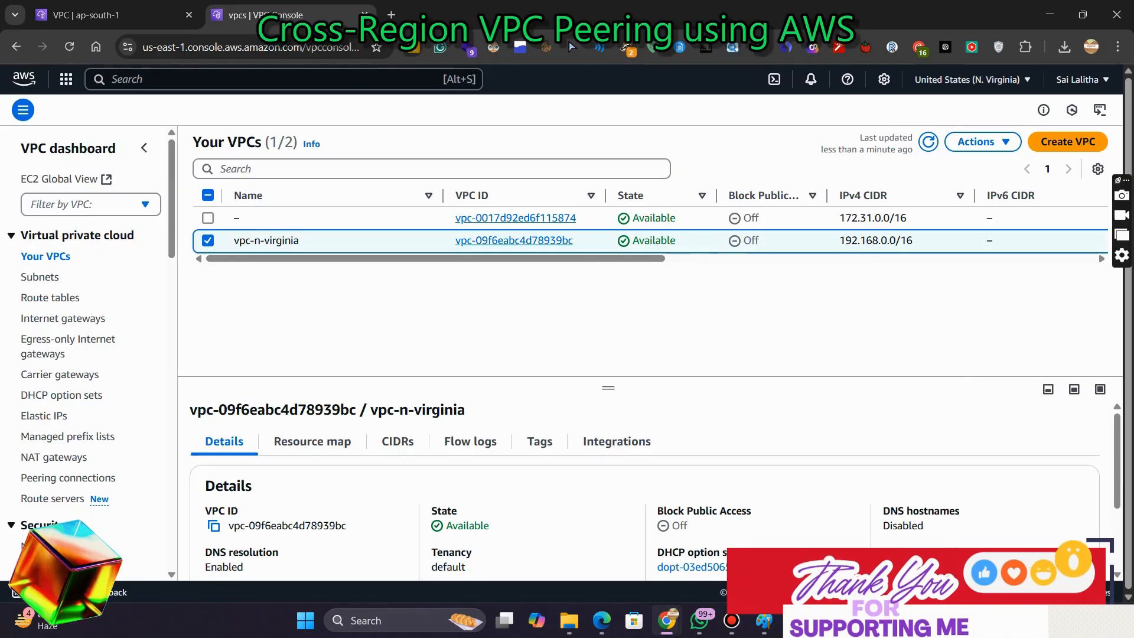
left_click_drag(609, 388, 609, 284)
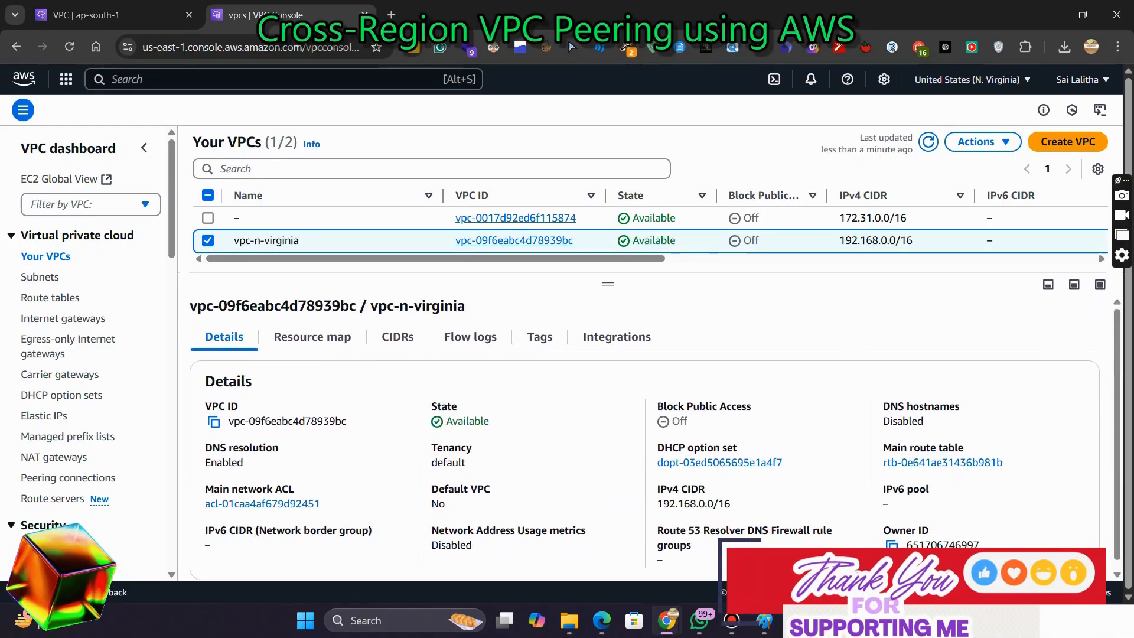
scroll(645, 437, "down", 1)
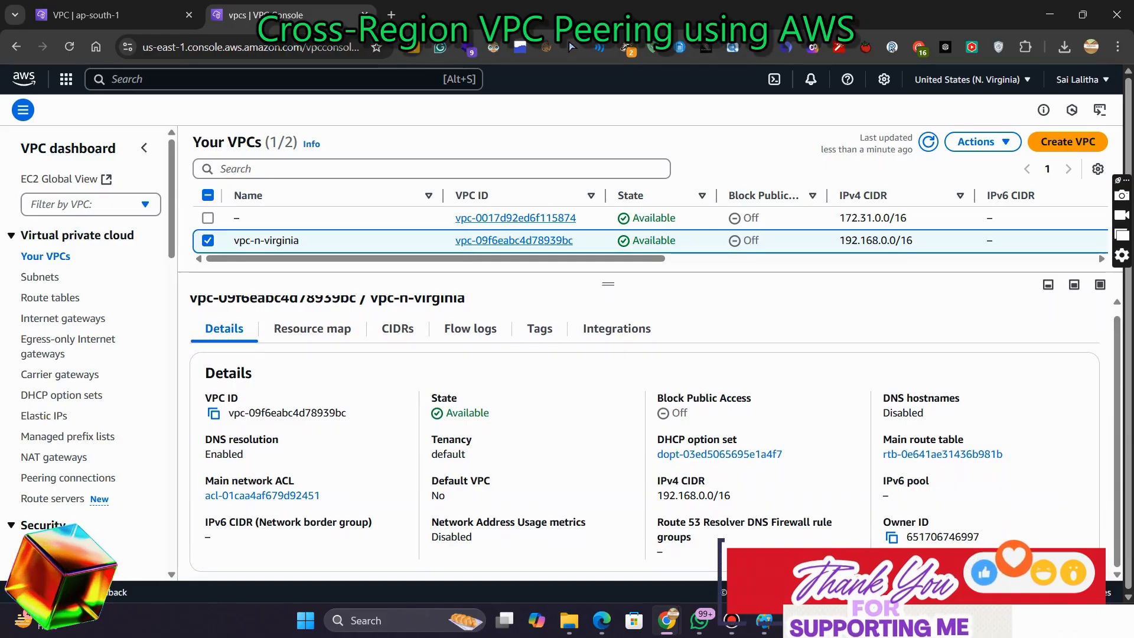
left_click(213, 413)
left_click(112, 15)
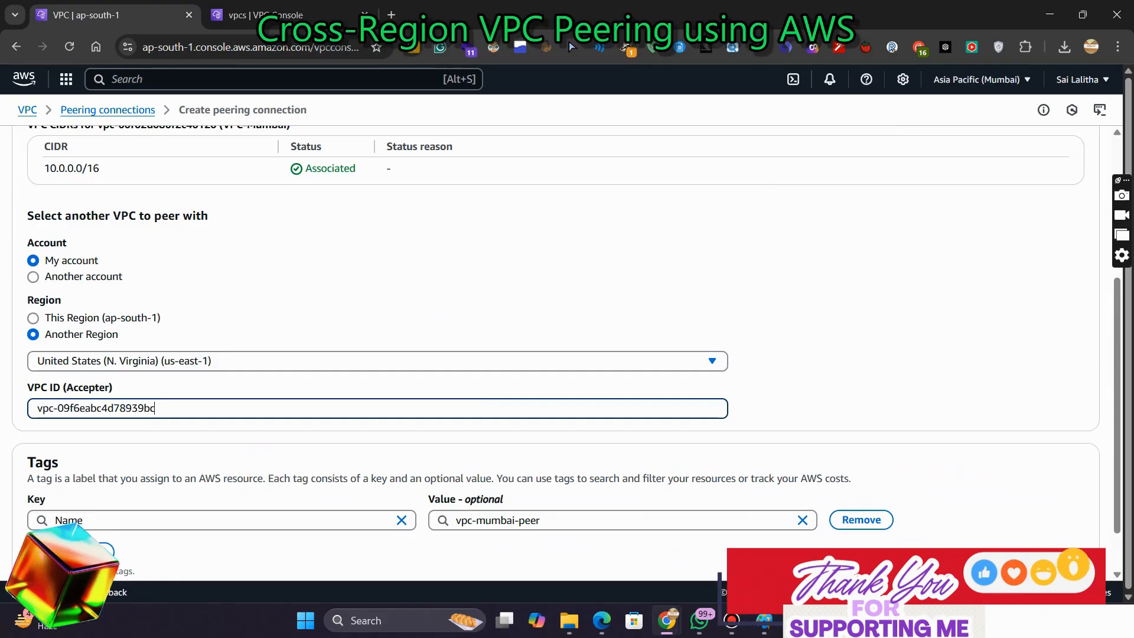
Create the peering connection request
scroll(567, 354, "down", 1)
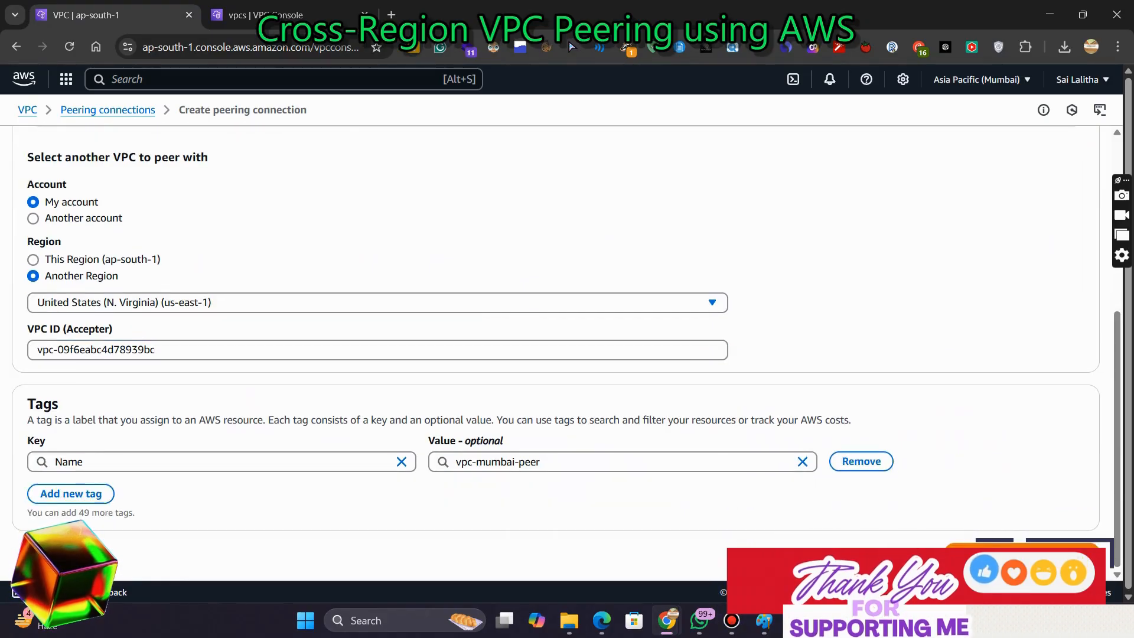
left_click(1022, 553)
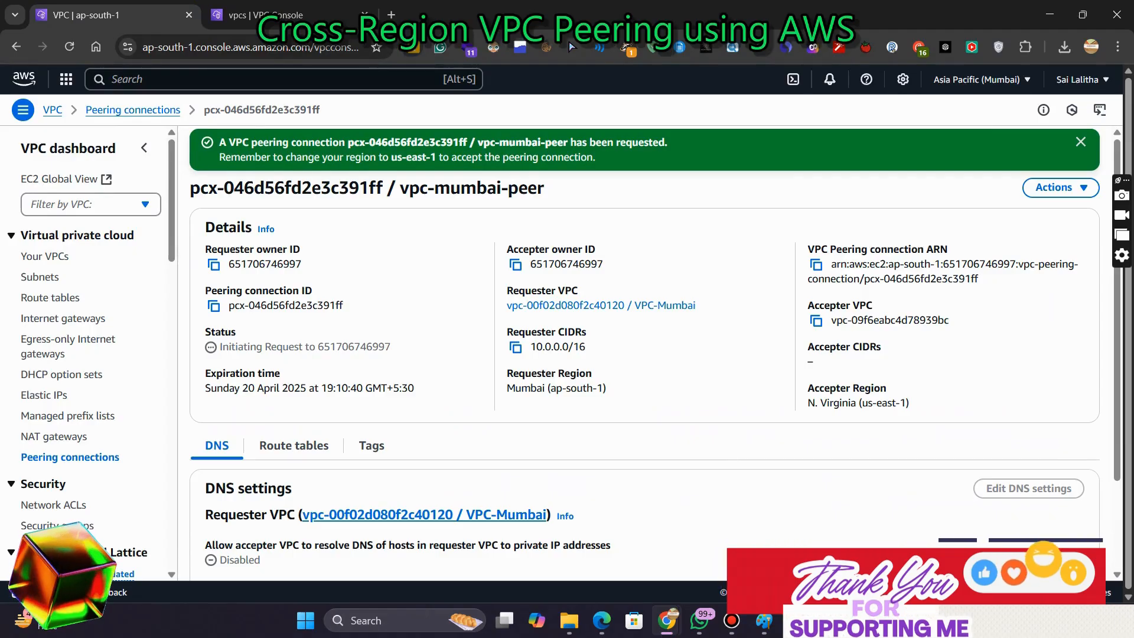
Open the Peering connections page in the N. Virginia VPC console
left_click(286, 15)
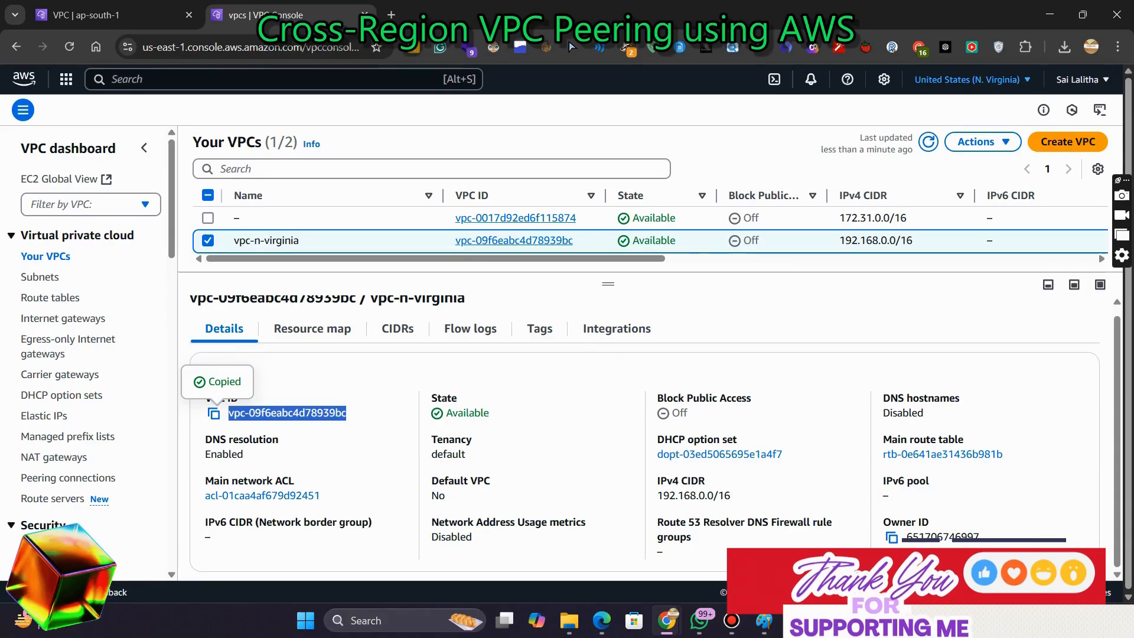
left_click(972, 80)
key("Escape")
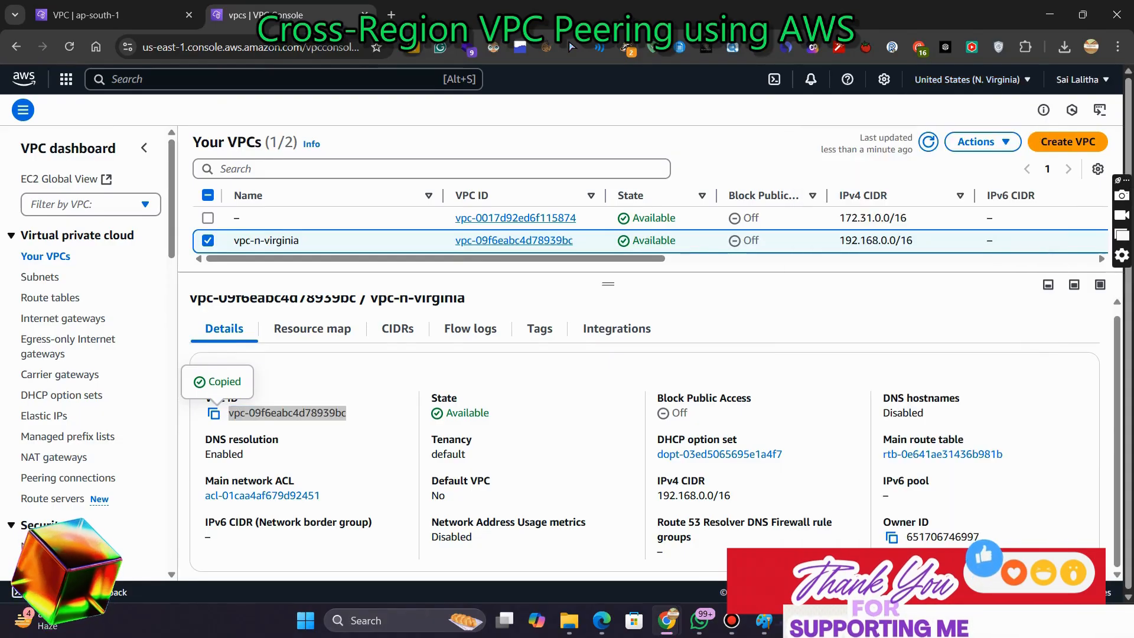
left_click(982, 142)
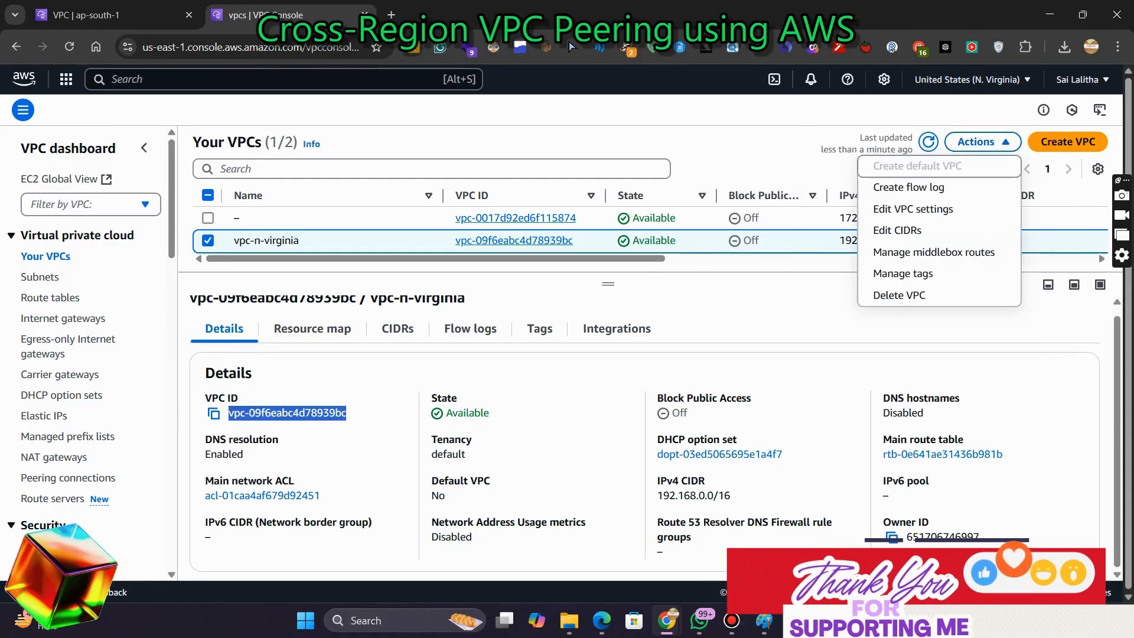
left_click(756, 316)
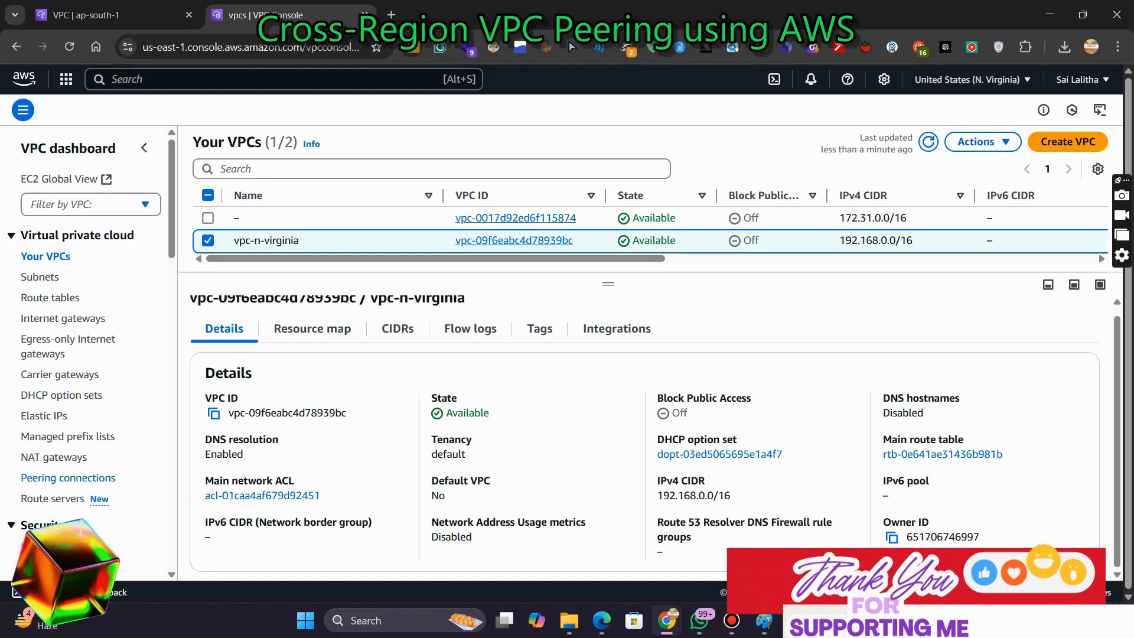
left_click(68, 477)
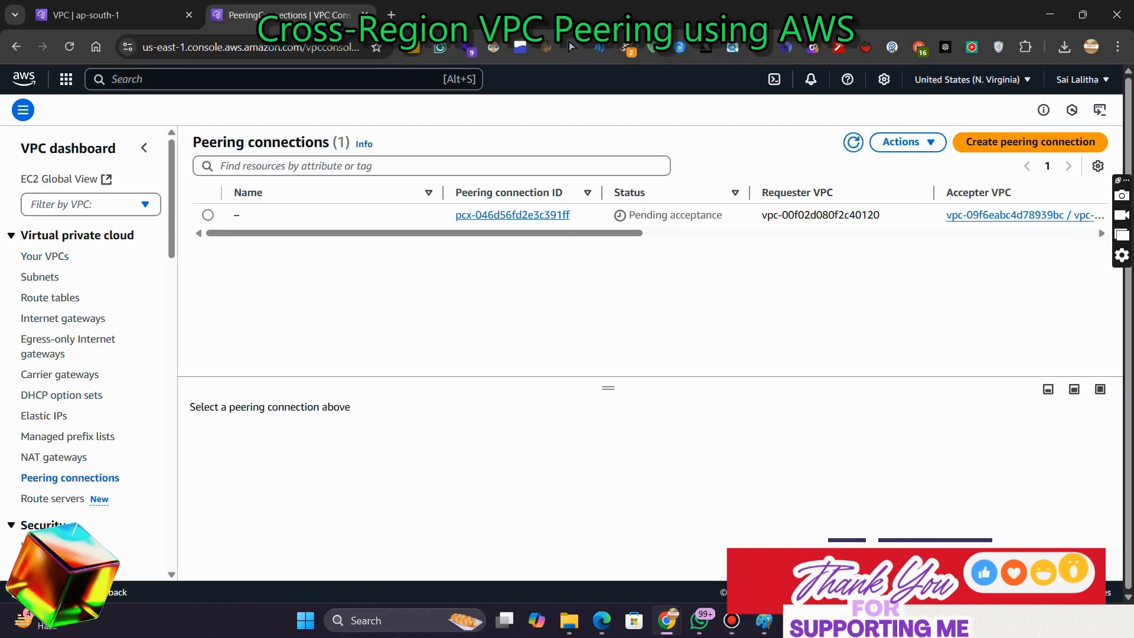
Accept the pending peering connection request from the Mumbai VPC
left_click_drag(628, 215, 722, 215)
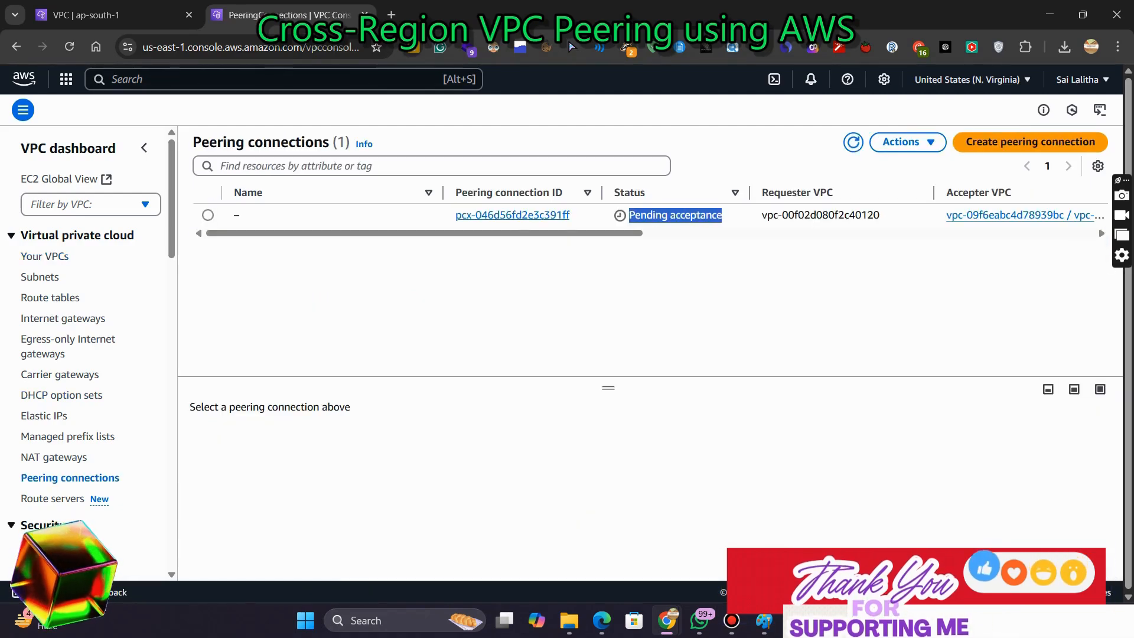
left_click(207, 215)
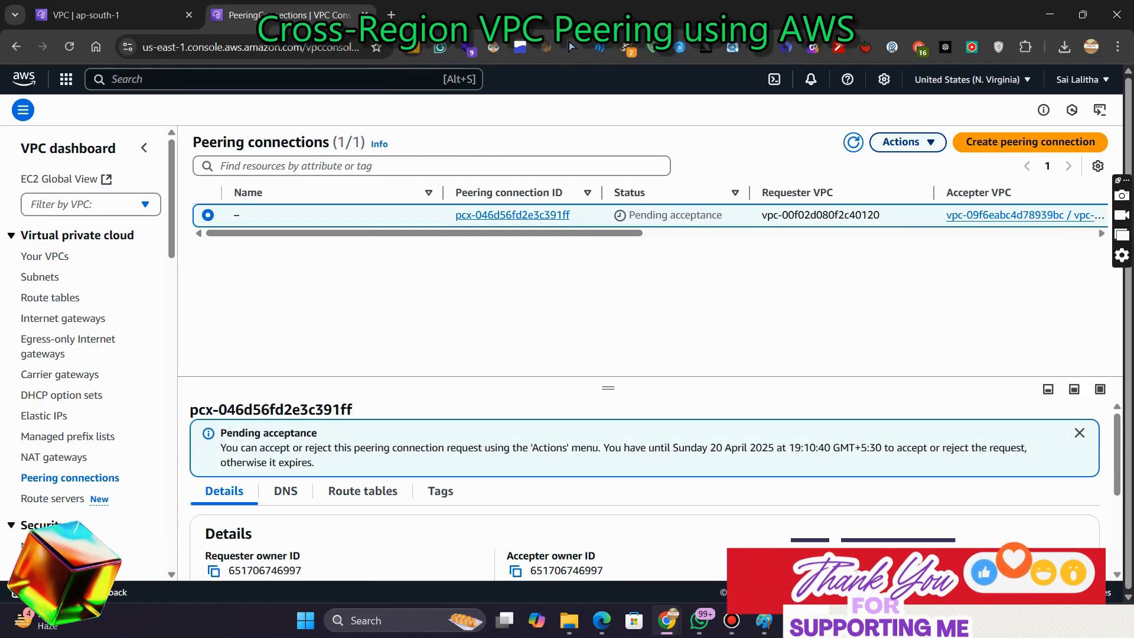
left_click(907, 141)
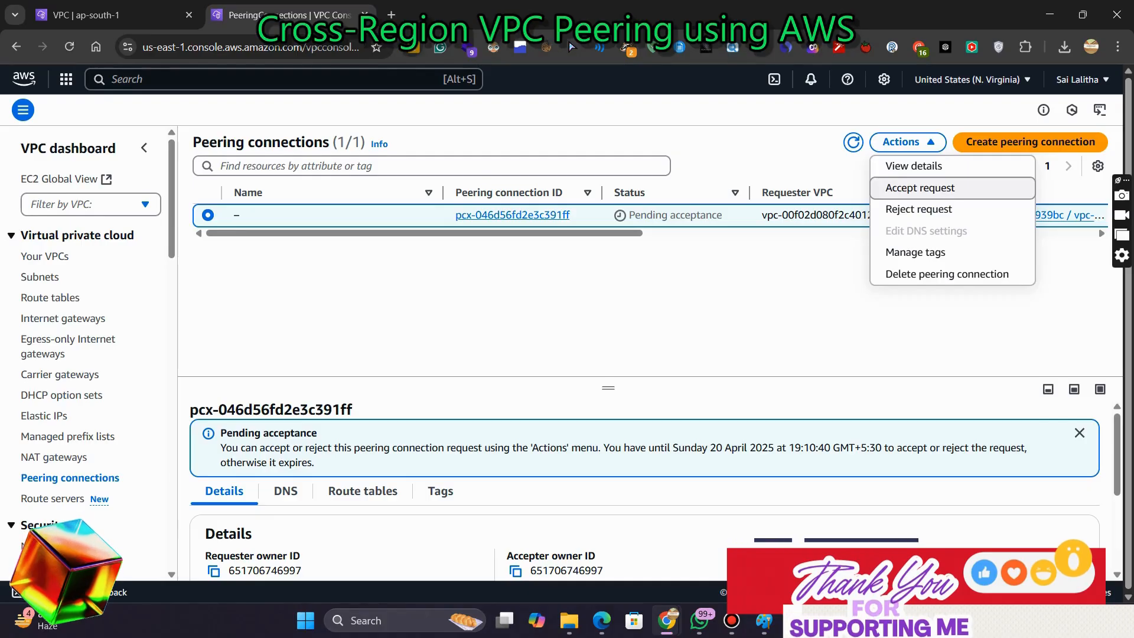
left_click(920, 187)
left_click(889, 462)
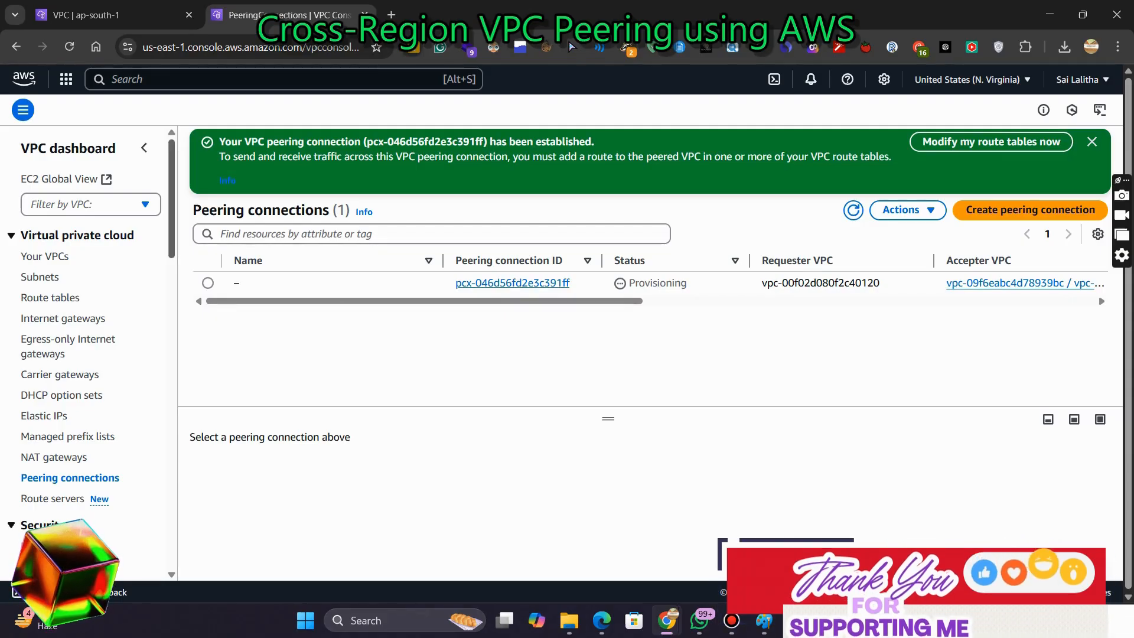
Return to the Mumbai peering connection details and review its available actions
left_click(106, 15)
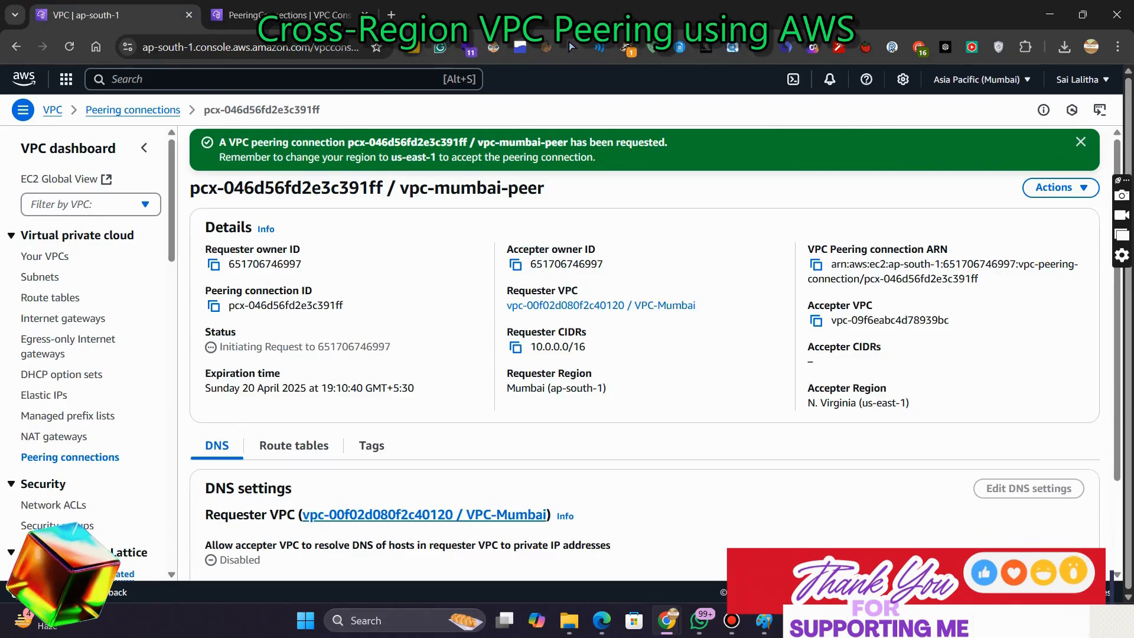
scroll(643, 354, "down", 2)
scroll(643, 354, "up", 2)
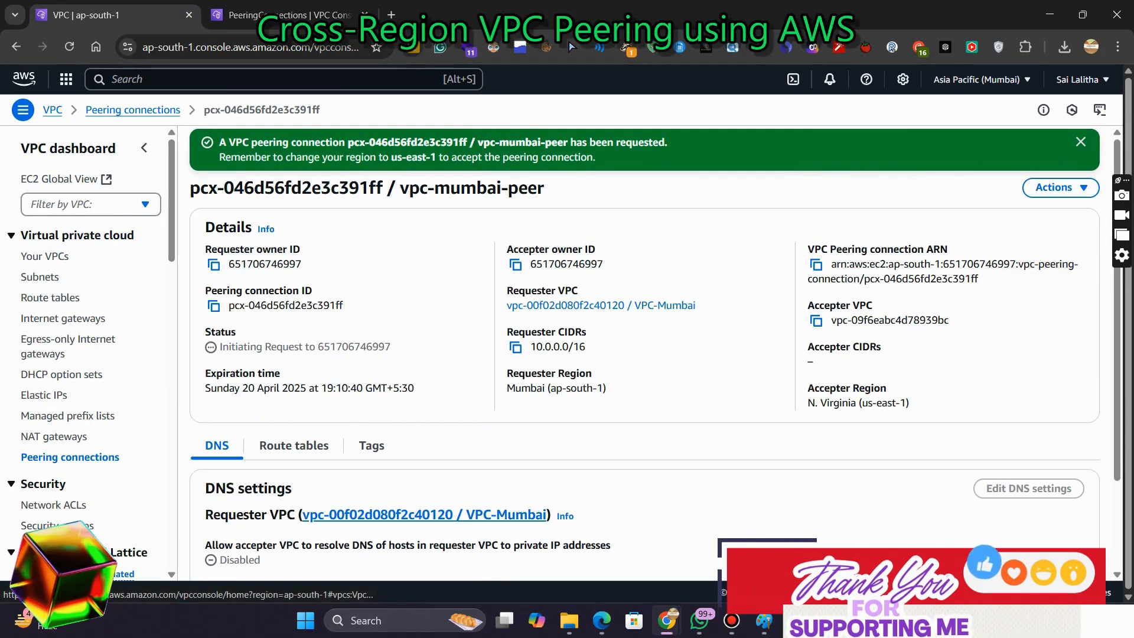
left_click(1060, 188)
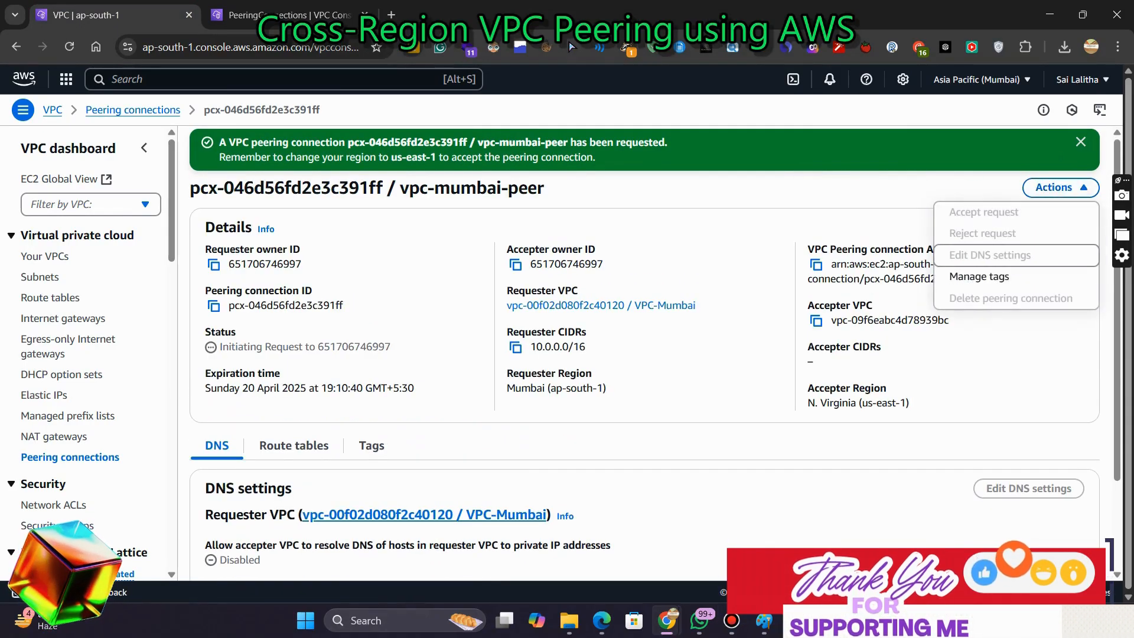
left_click(886, 236)
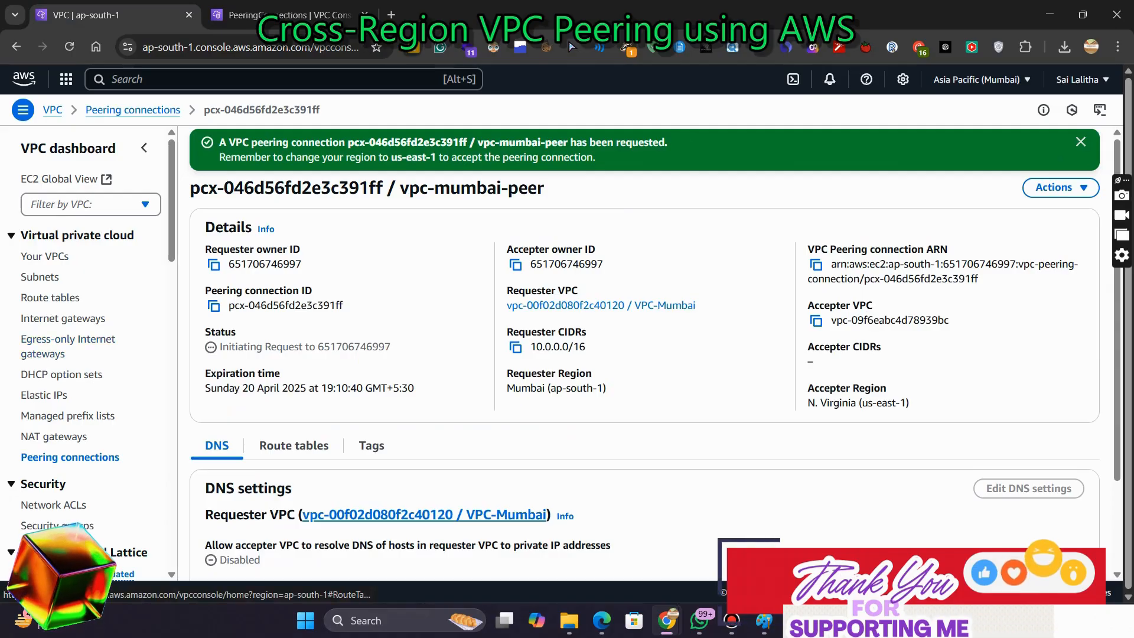
Create a route table named rt-mumbai in VPC-Mumbai
left_click(50, 297)
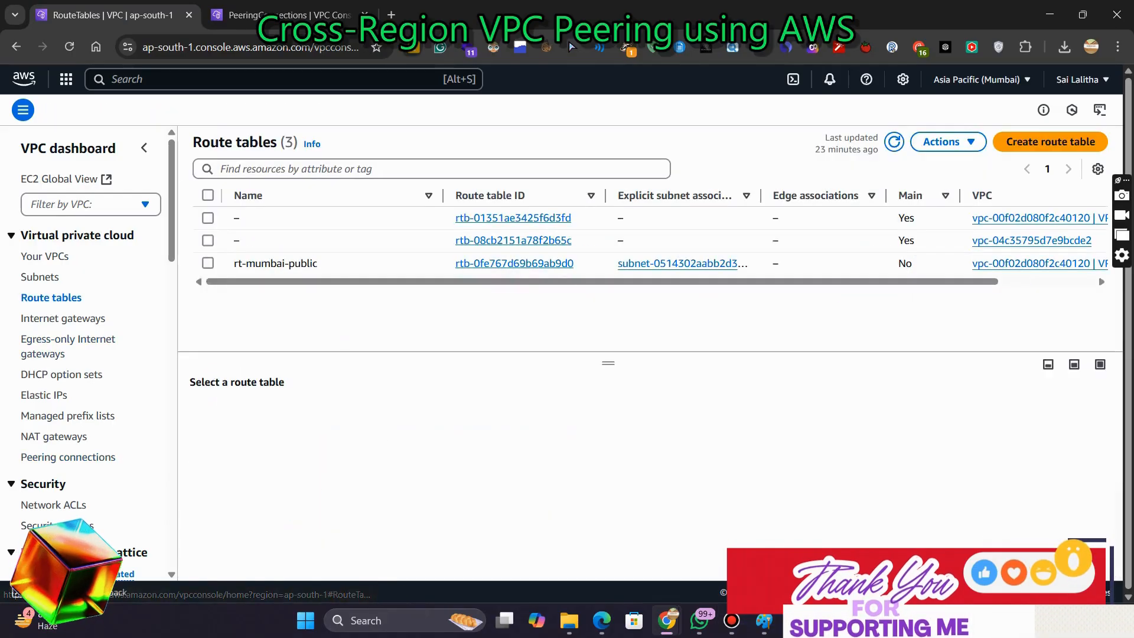
left_click(1050, 142)
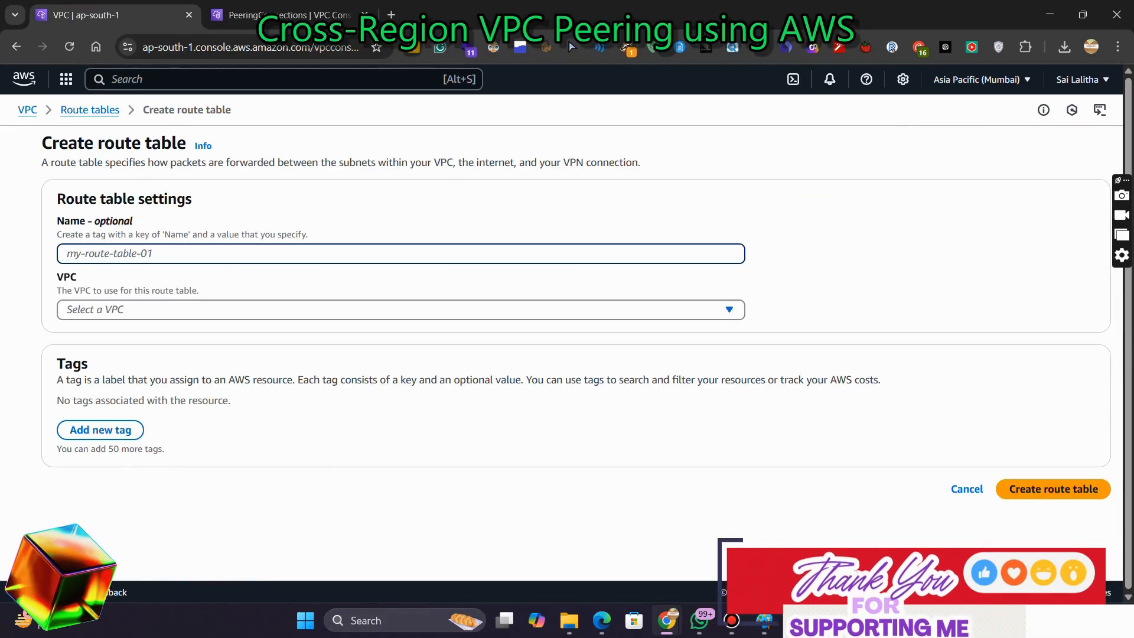
type("tr")
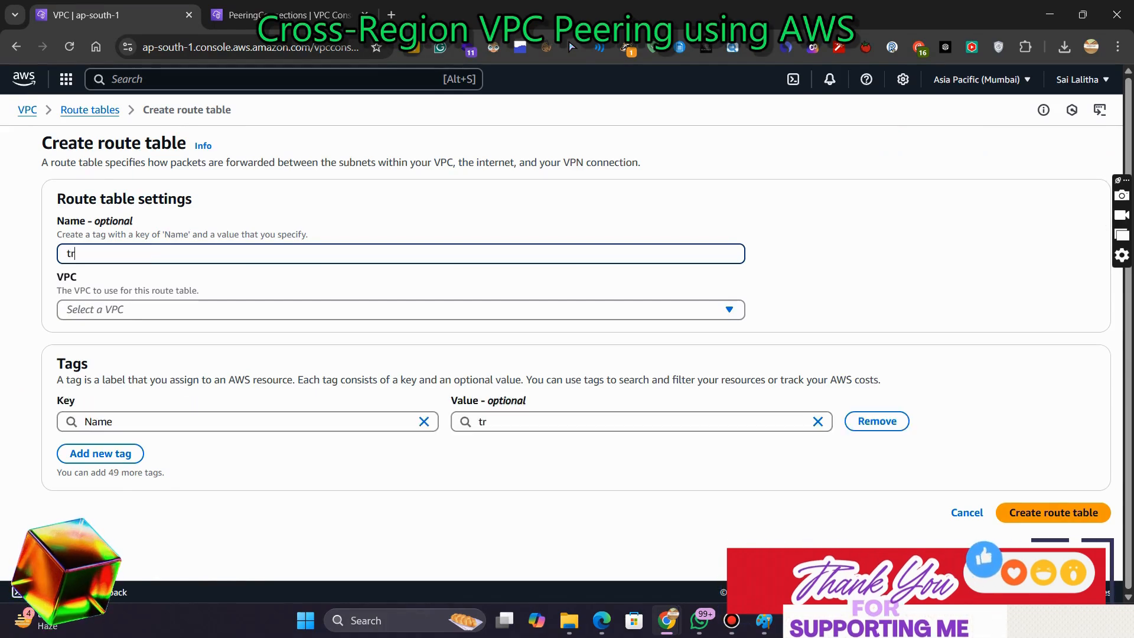
key("BackSpace")
key("BackSpace")
type("rt-mumb")
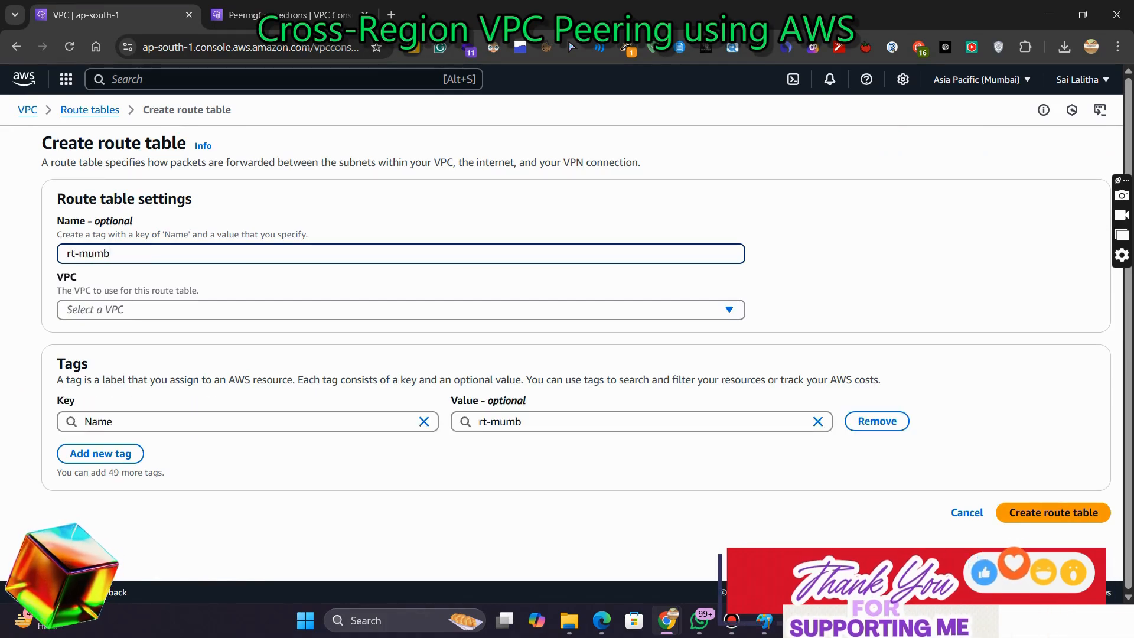
type("ai-r")
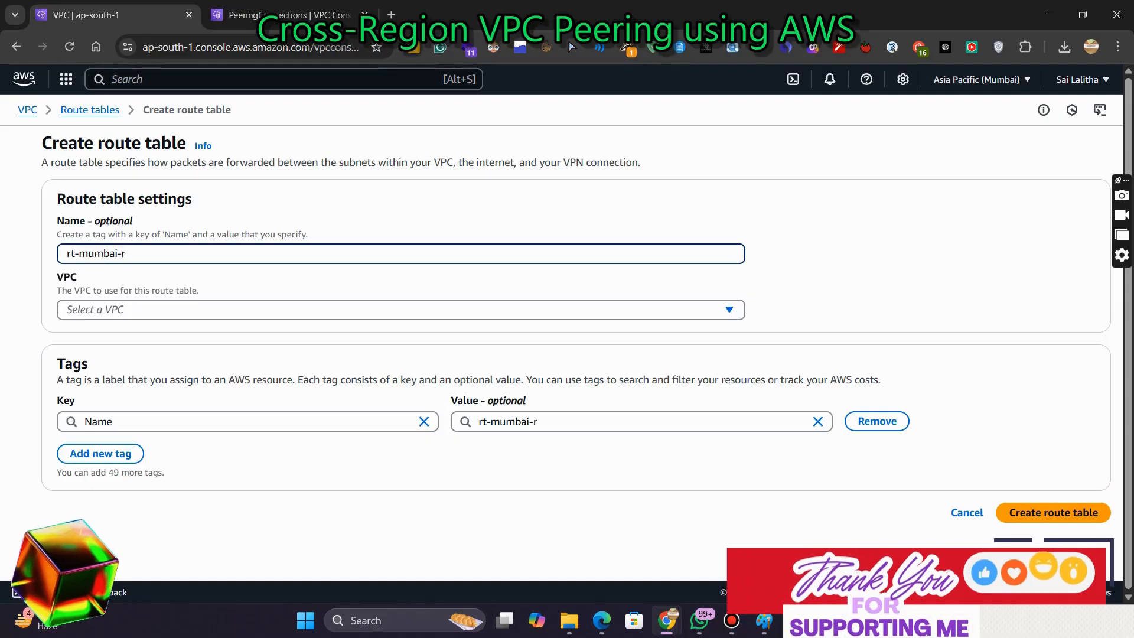
key("BackSpace")
key("BackSpace")
key("ctrl+a")
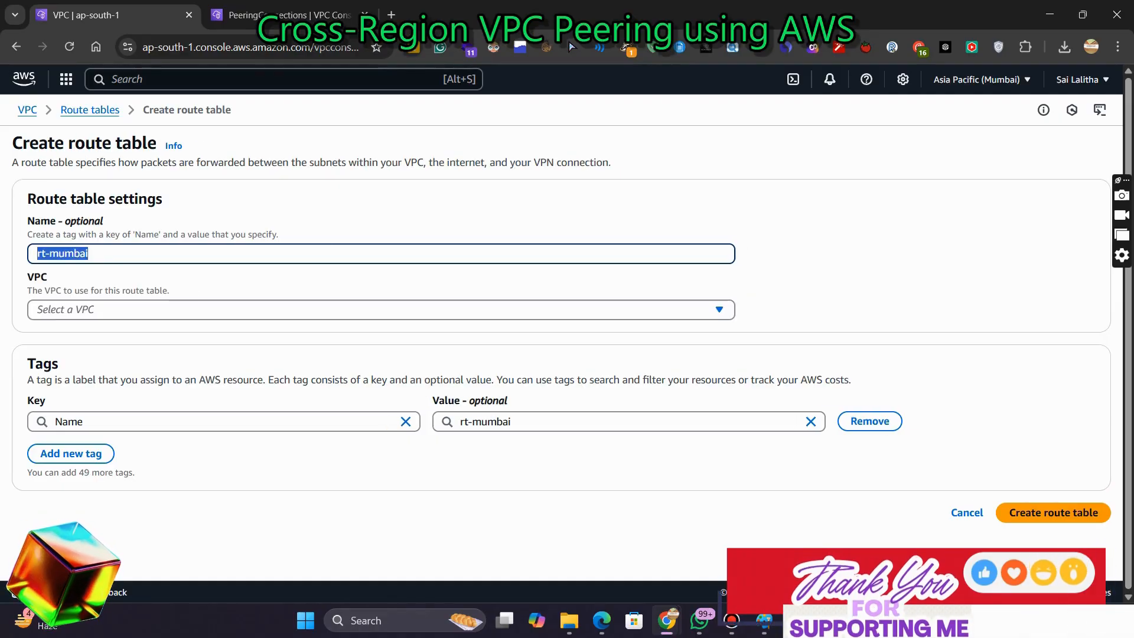
left_click(295, 310)
left_click(283, 376)
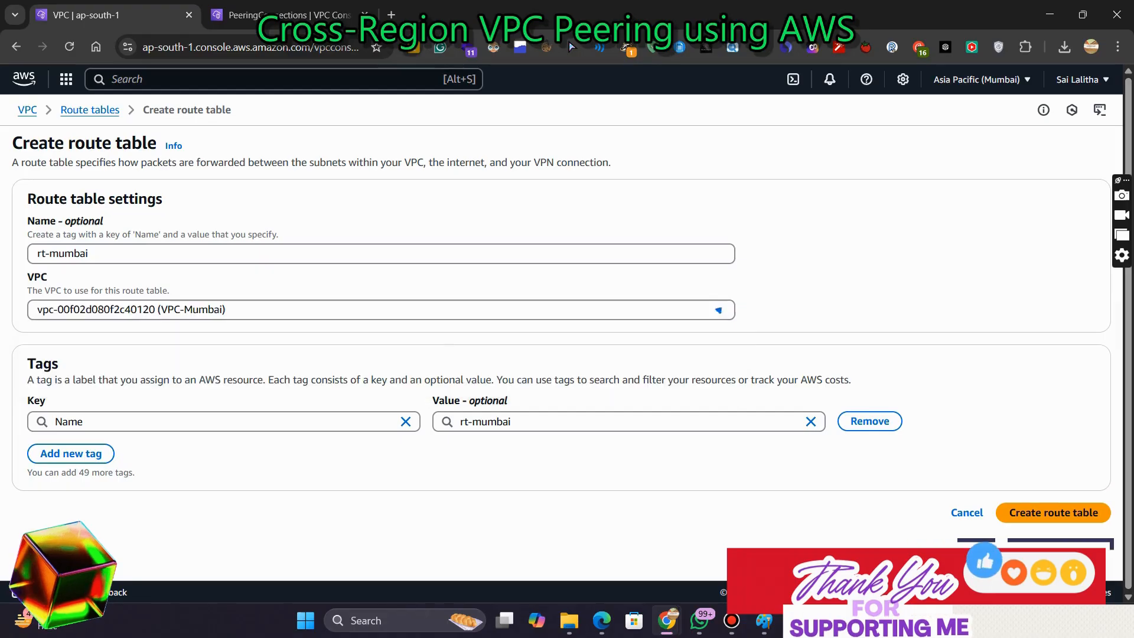
left_click(1054, 512)
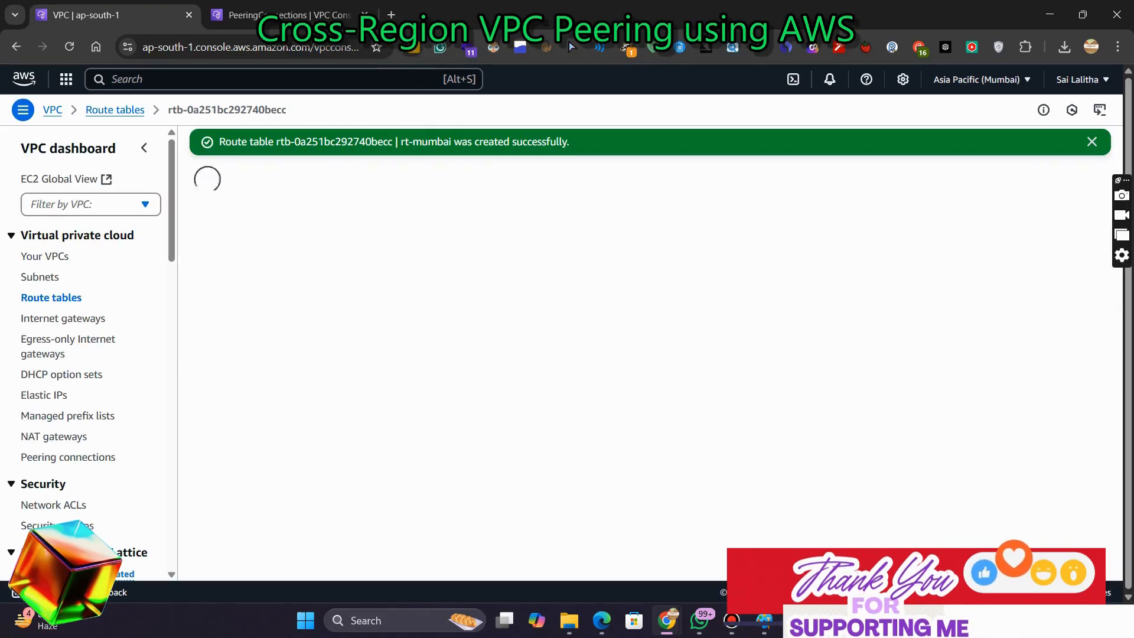
Associate Private-Subnet-Mumbai with the rt-mumbai route table
left_click(1070, 172)
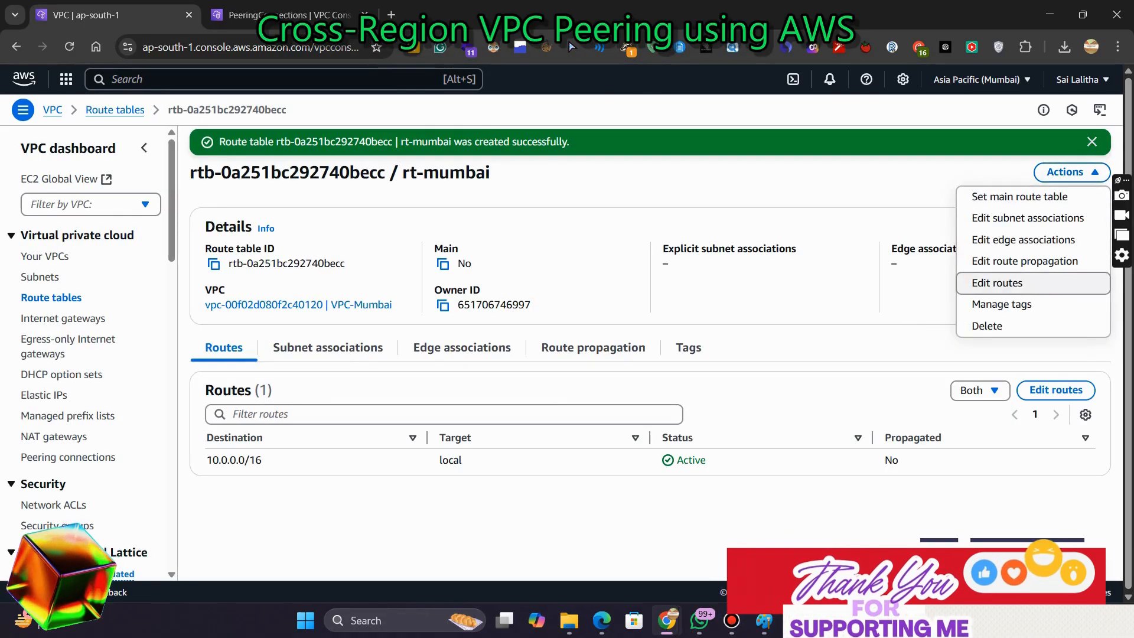
left_click(1028, 218)
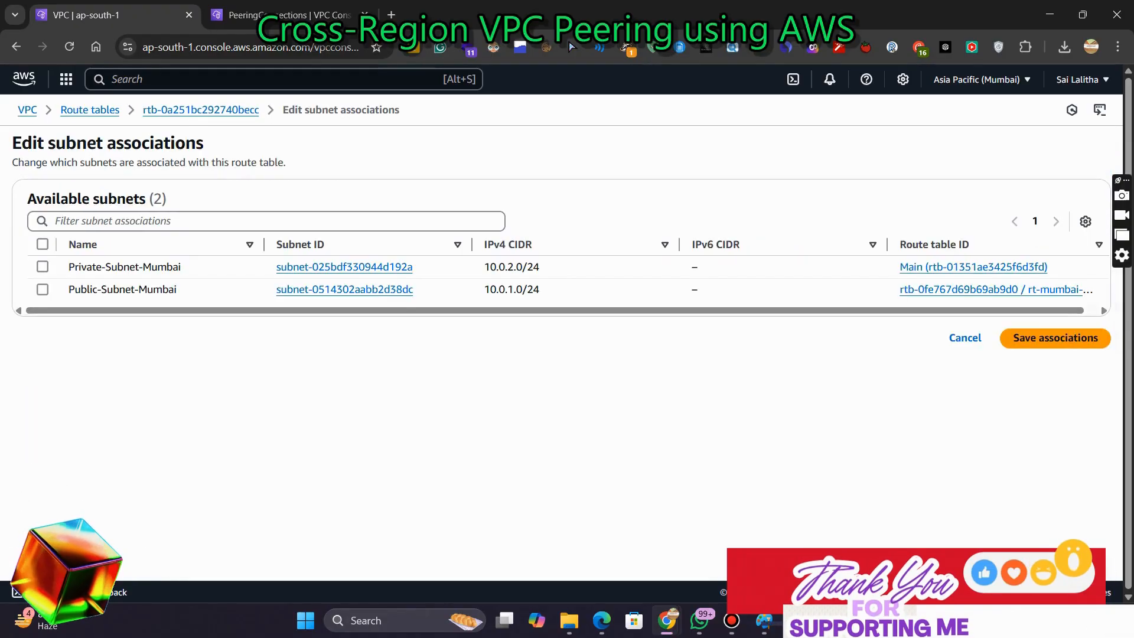
left_click(43, 267)
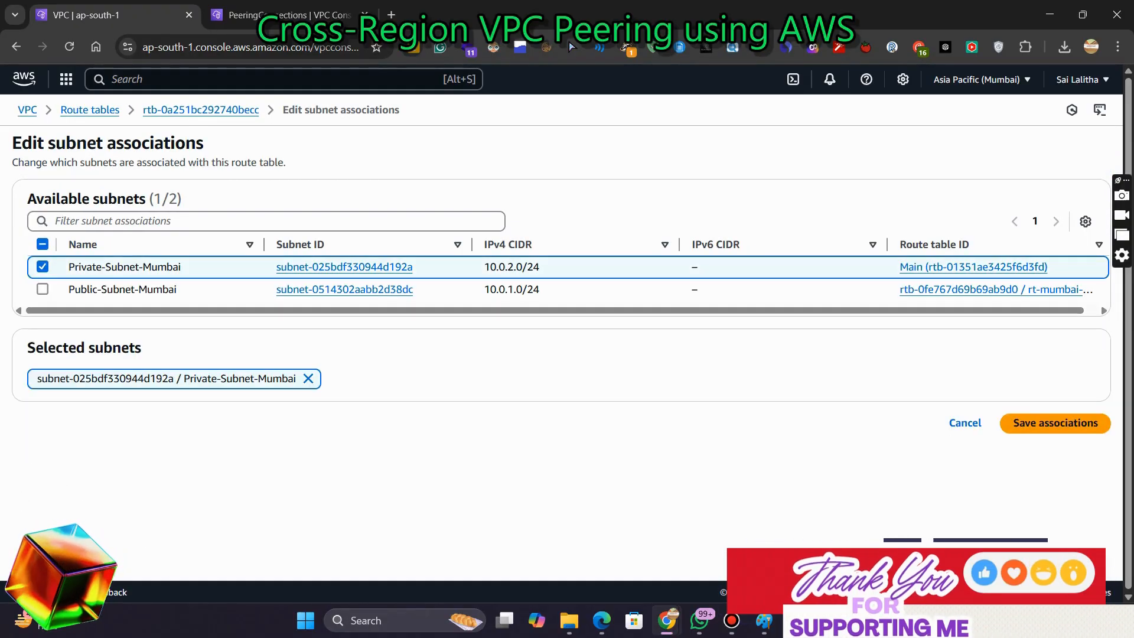
left_click(1055, 423)
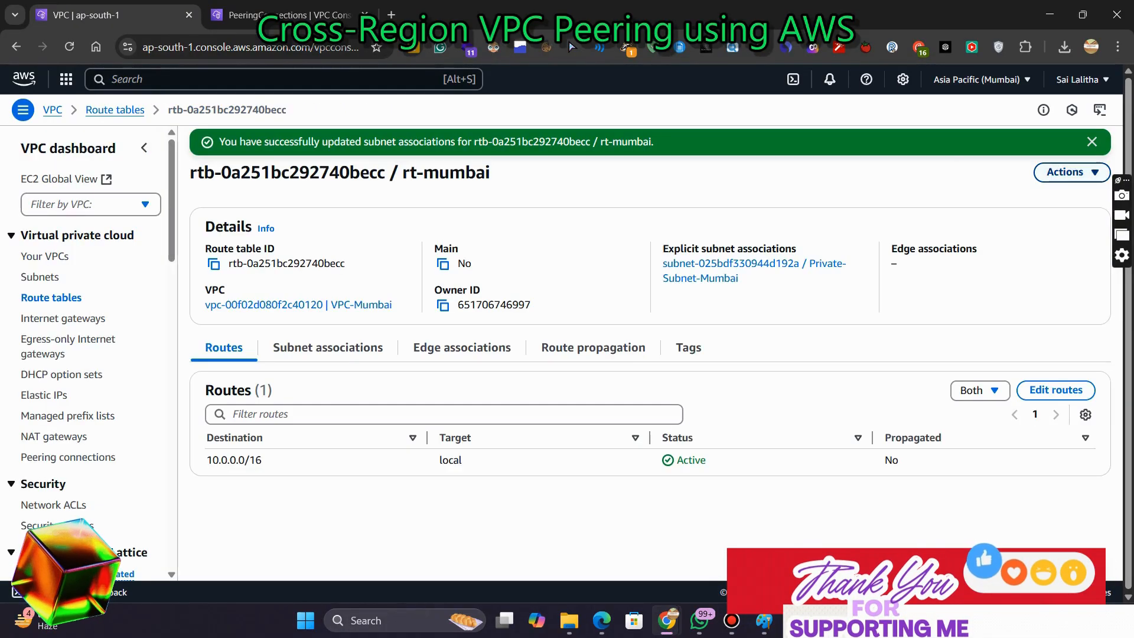
Add a route in rt-mumbai for 192.168.1.0/24 targeting peering connection pcx-046d56fd2e3c391ff and save it
left_click(1071, 172)
left_click(1030, 283)
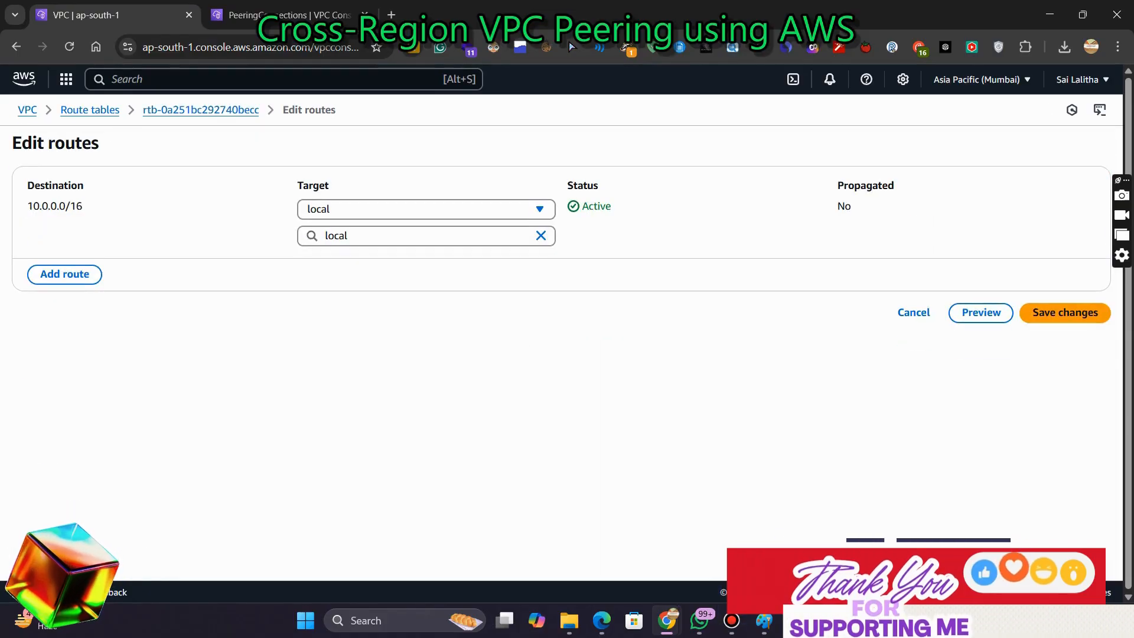
left_click(64, 274)
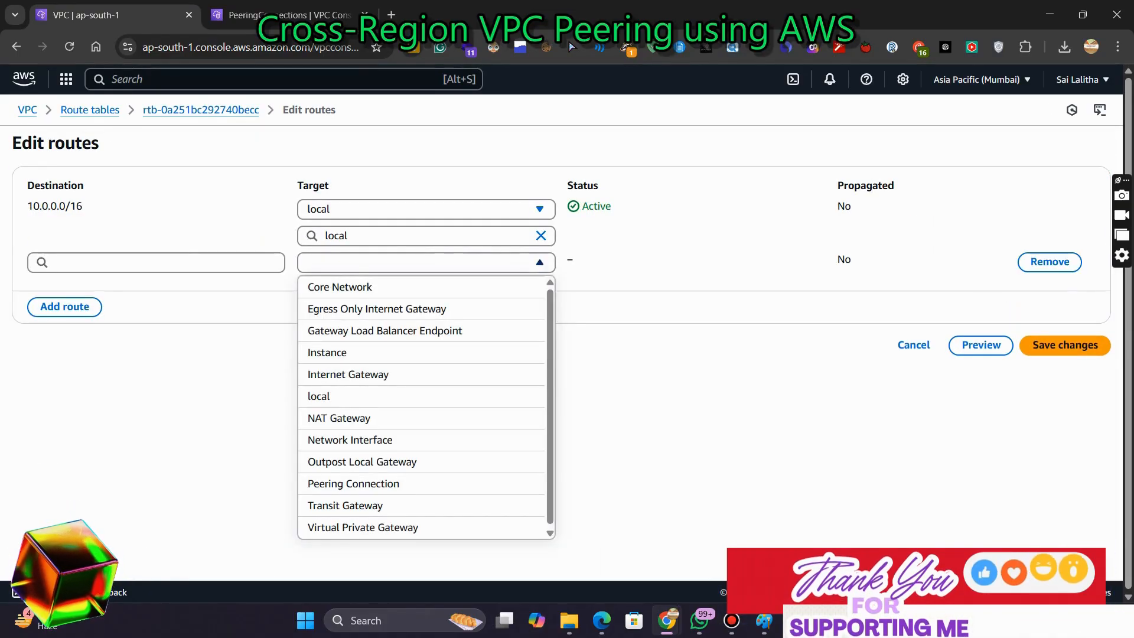
left_click(425, 263)
left_click(353, 483)
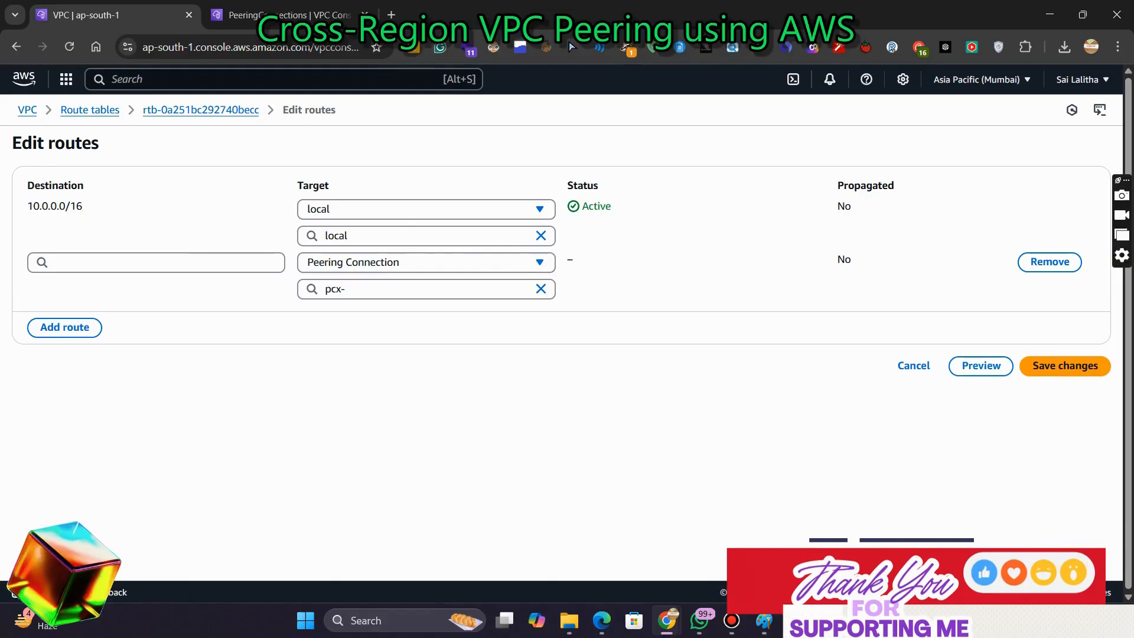
left_click(426, 289)
left_click(411, 335)
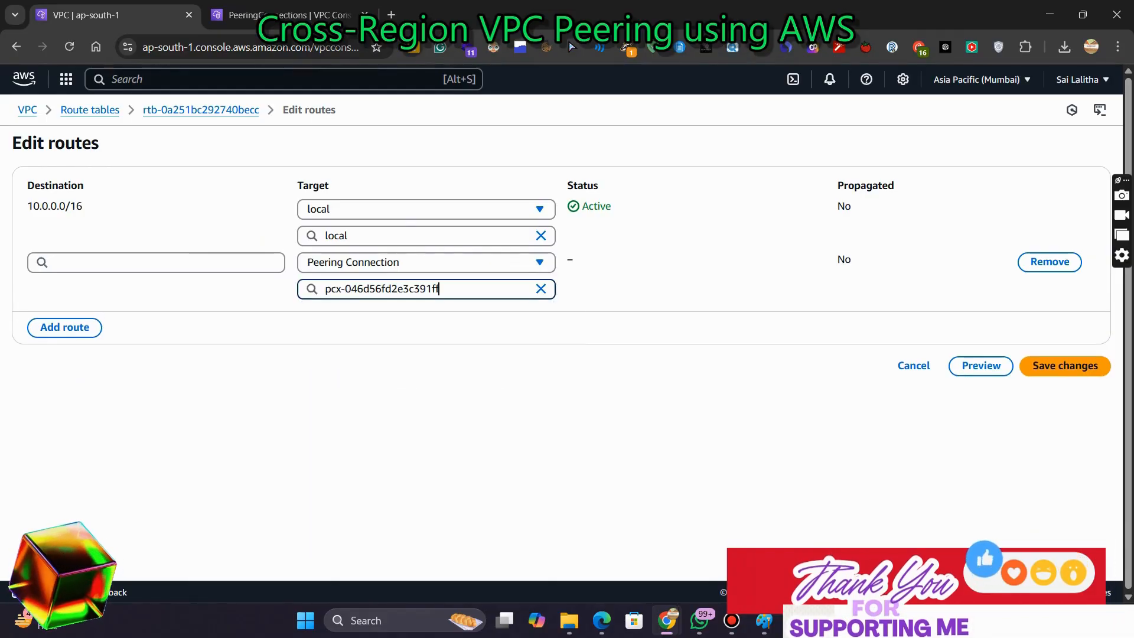
left_click(156, 262)
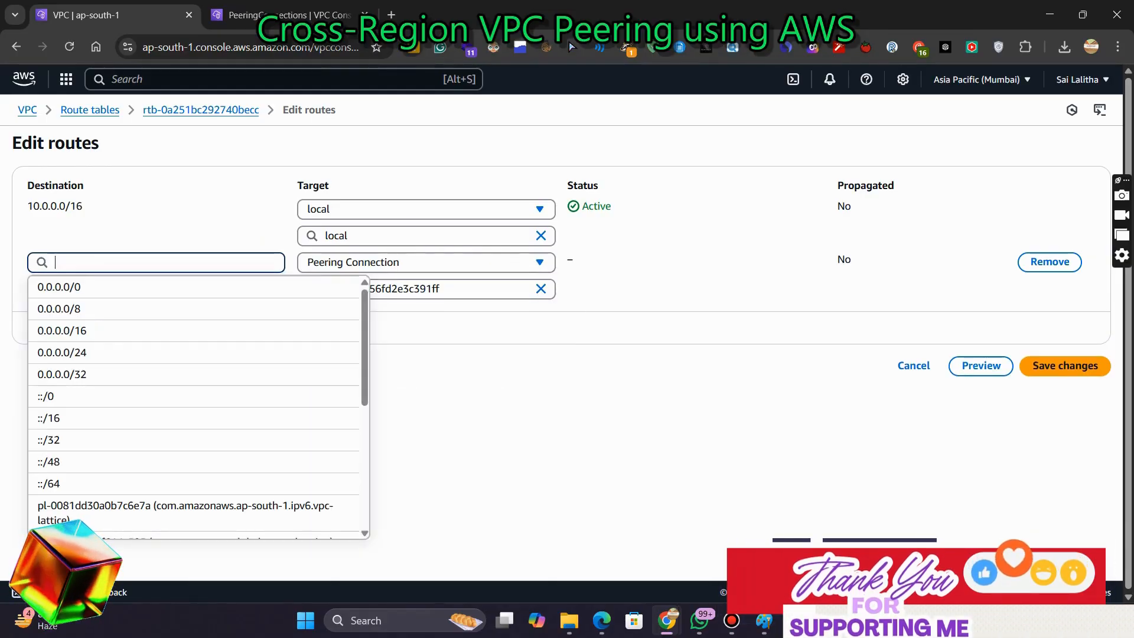
scroll(195, 350, "down", 3)
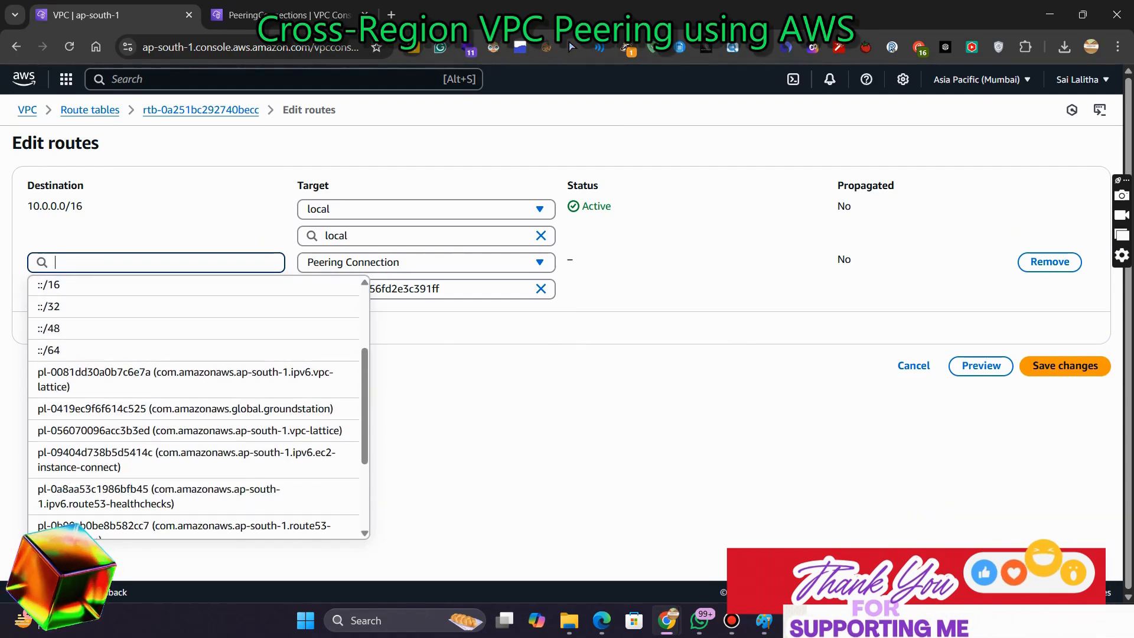
scroll(194, 350, "up", 3)
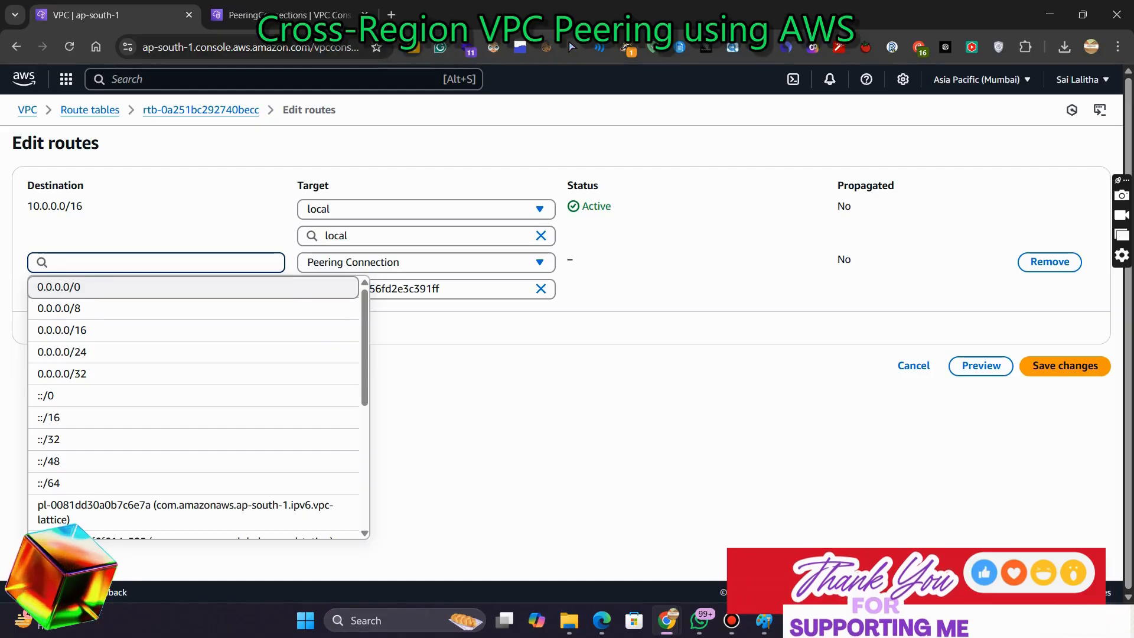
type("192.1")
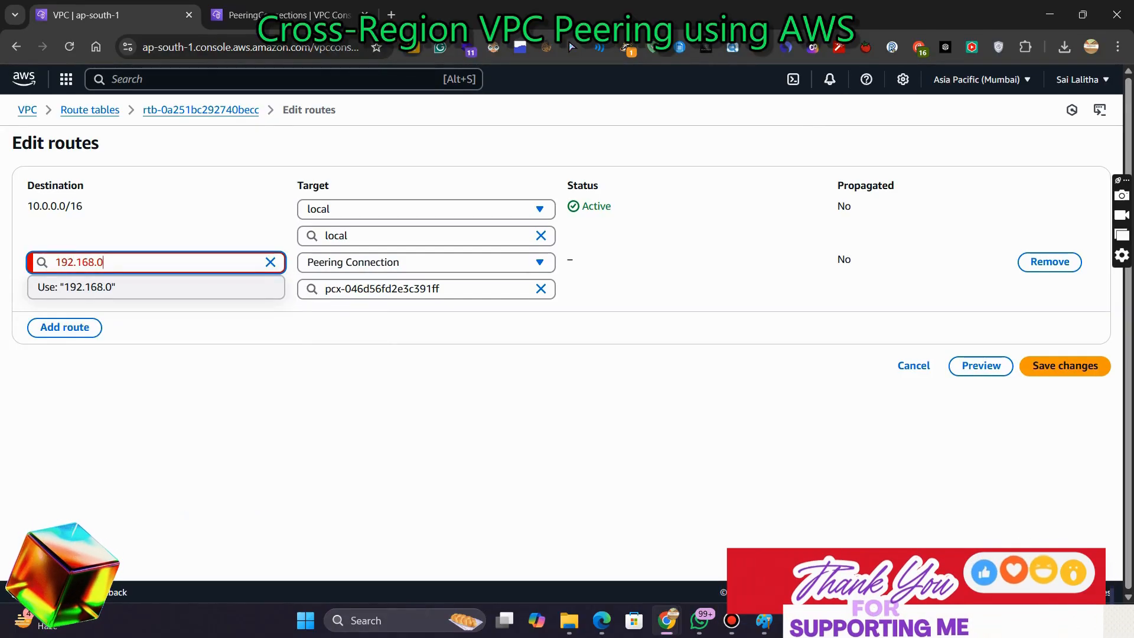
type("68.1.0/24")
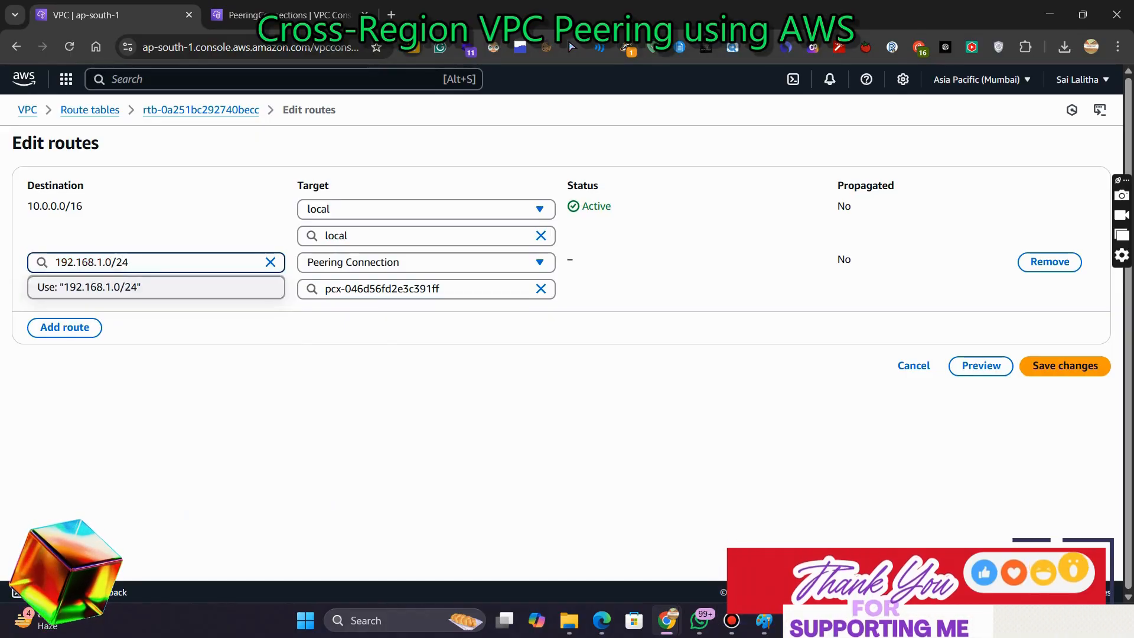
left_click(156, 288)
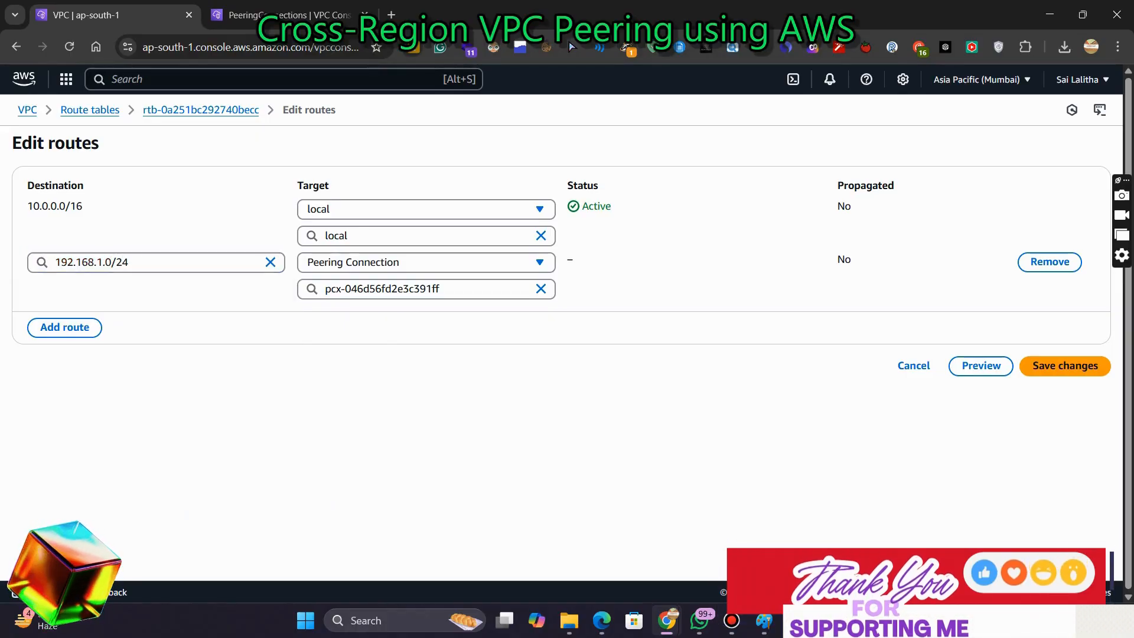
left_click(1065, 367)
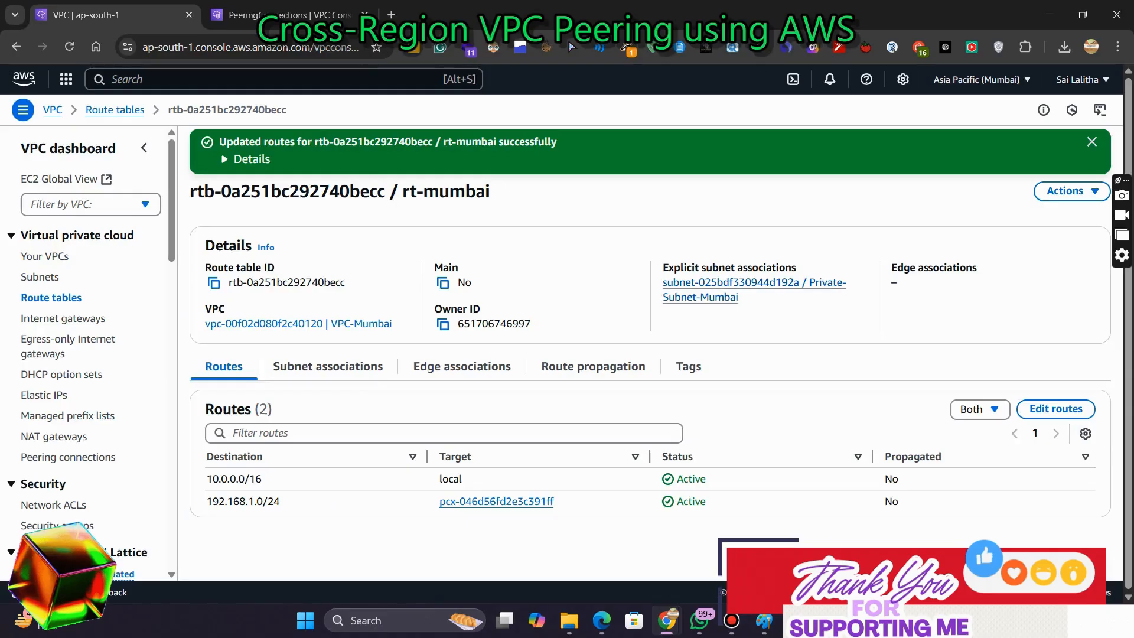
Switch to the N. Virginia tab and refresh the peering connections list to check the connection's status
left_click(289, 14)
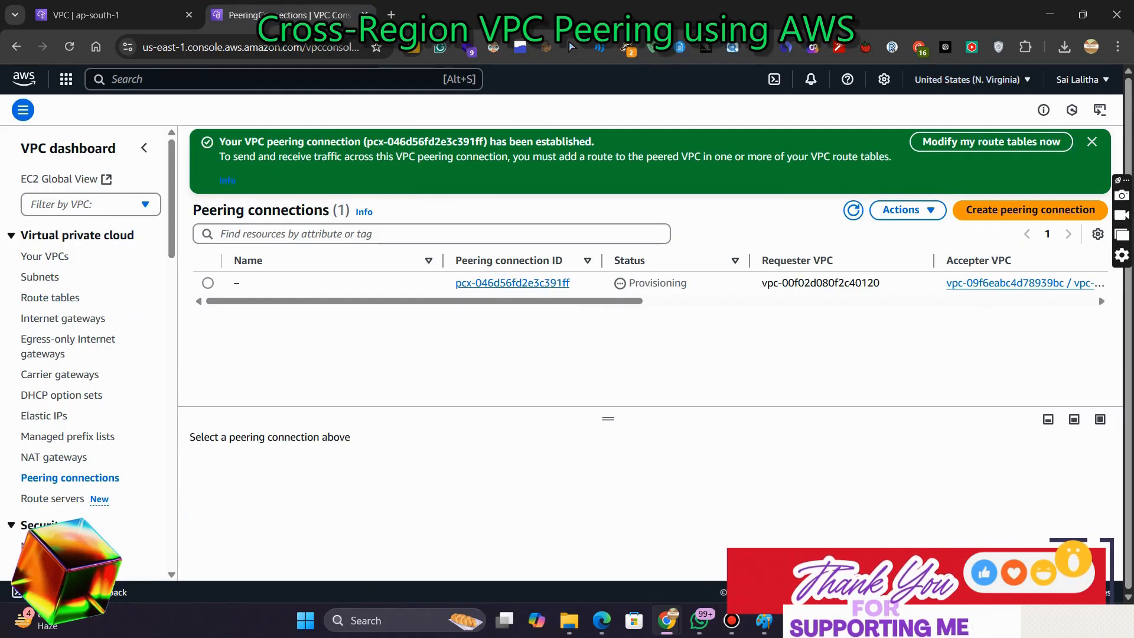
left_click(908, 210)
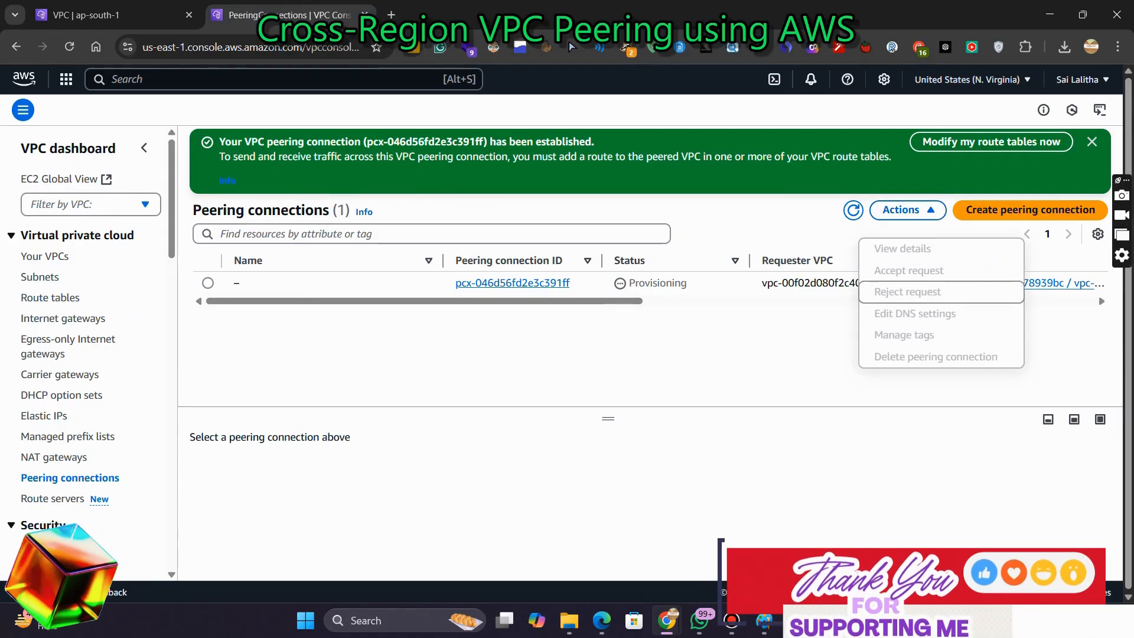
left_click(809, 349)
left_click(853, 210)
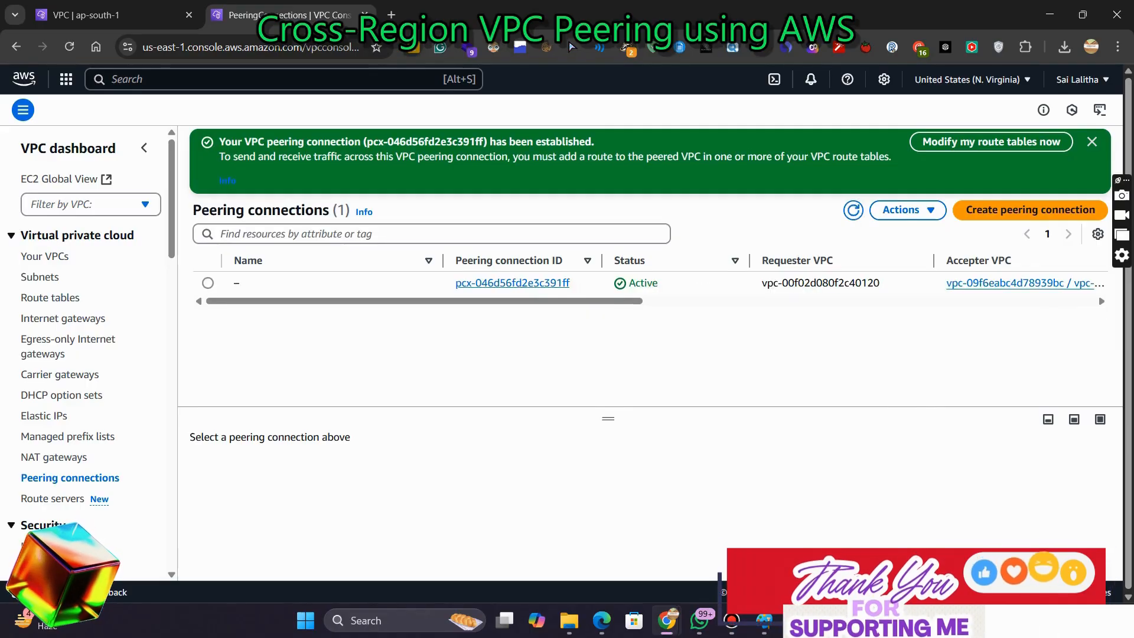
Create a route table named rt-virginia in the vpc-n-virginia VPC
left_click(50, 298)
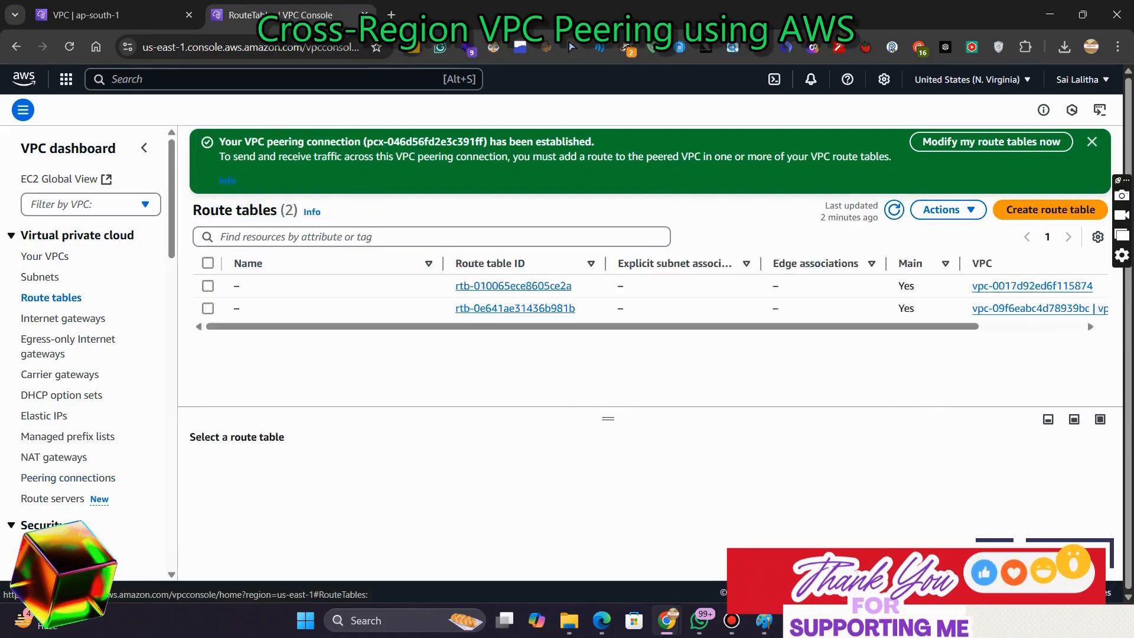
left_click(1049, 142)
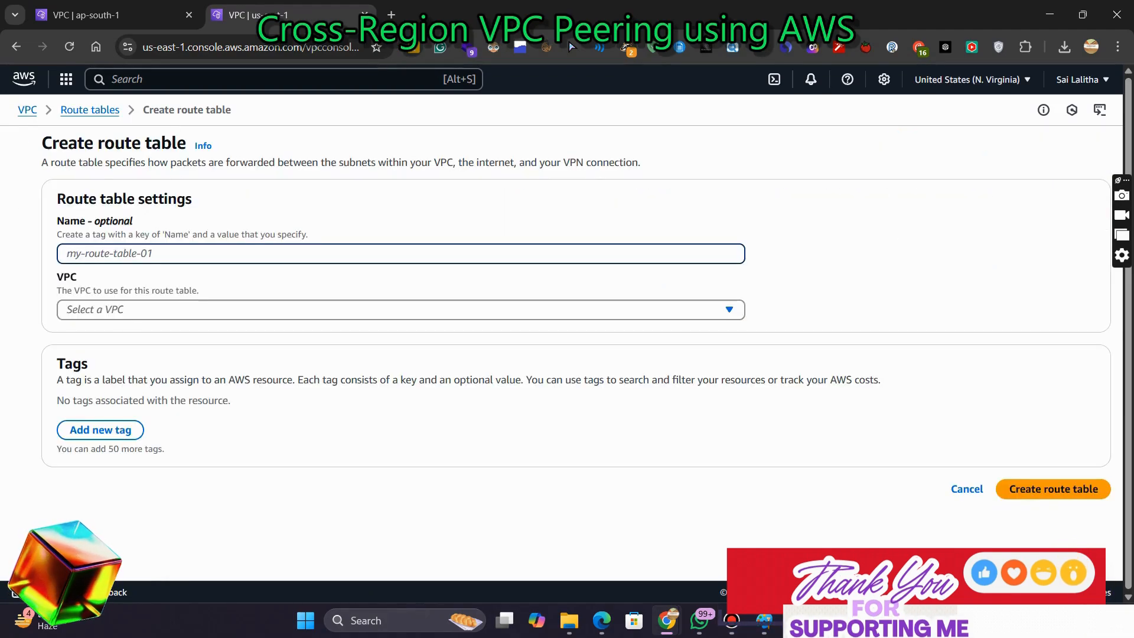
type("vp")
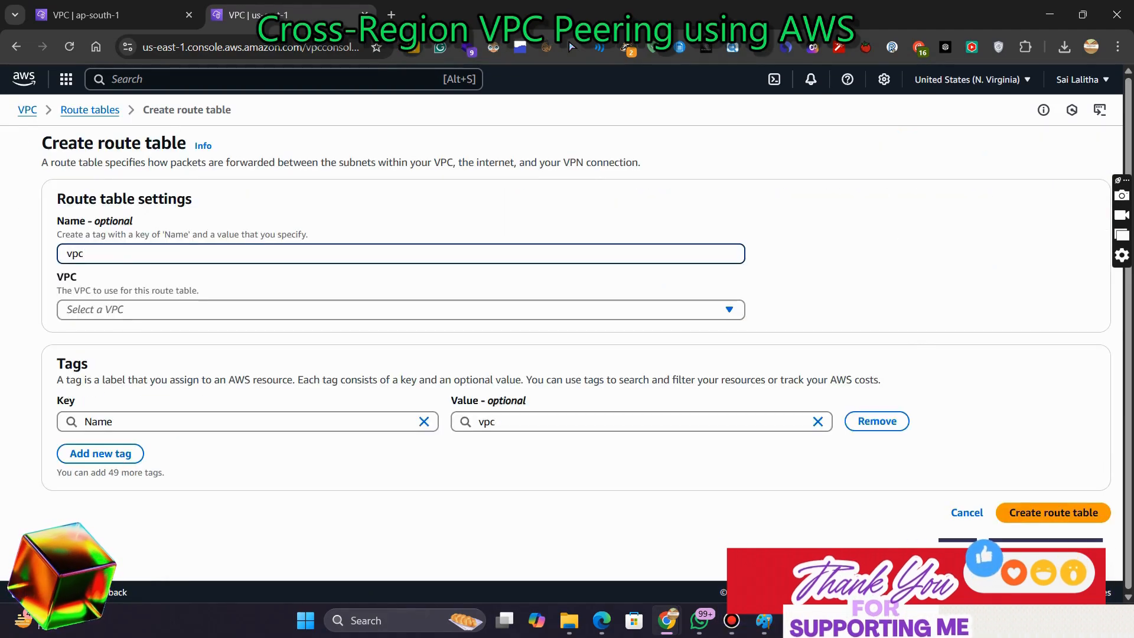
type("c")
key("BackSpace")
key("BackSpace")
key("BackSpace")
type("tt")
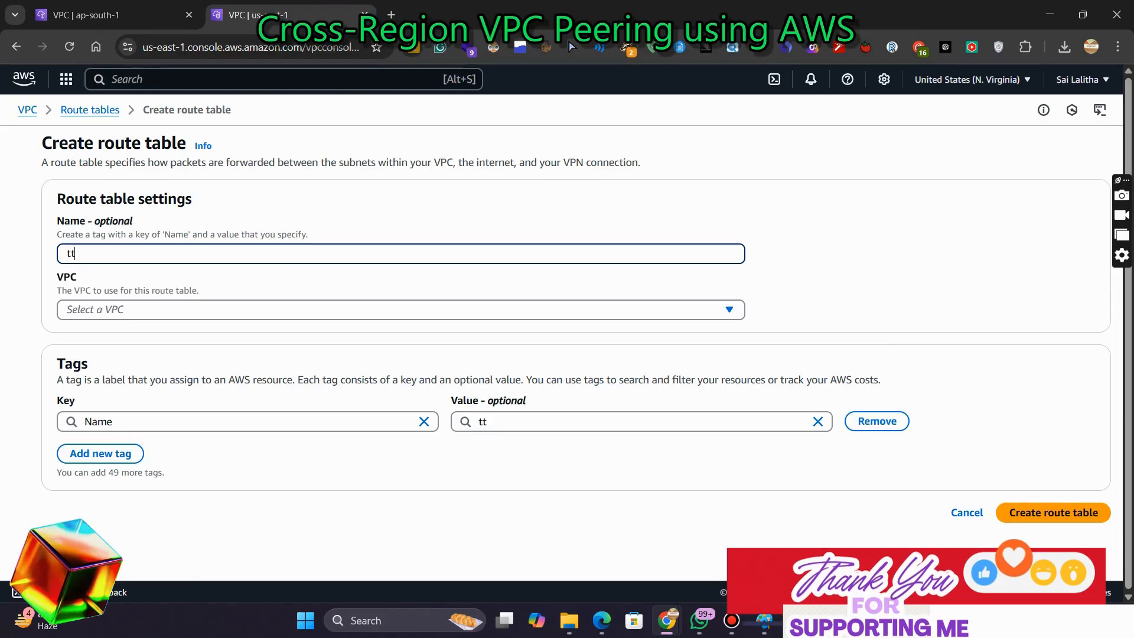
type("rt")
key("BackSpace")
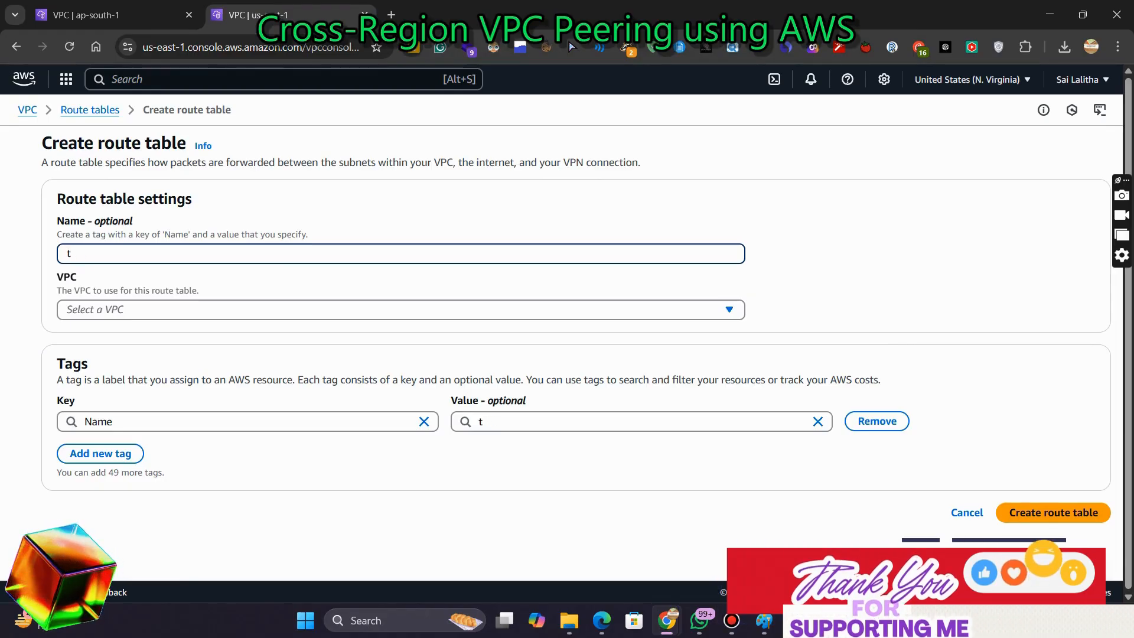
key("BackSpace")
type("rt")
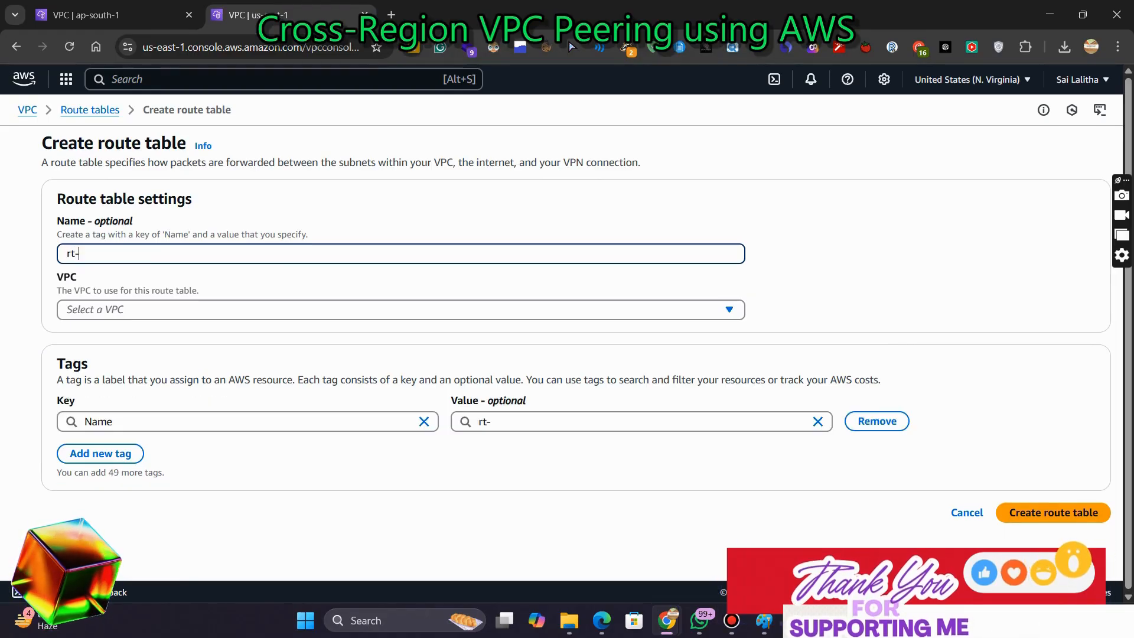
type("-virg")
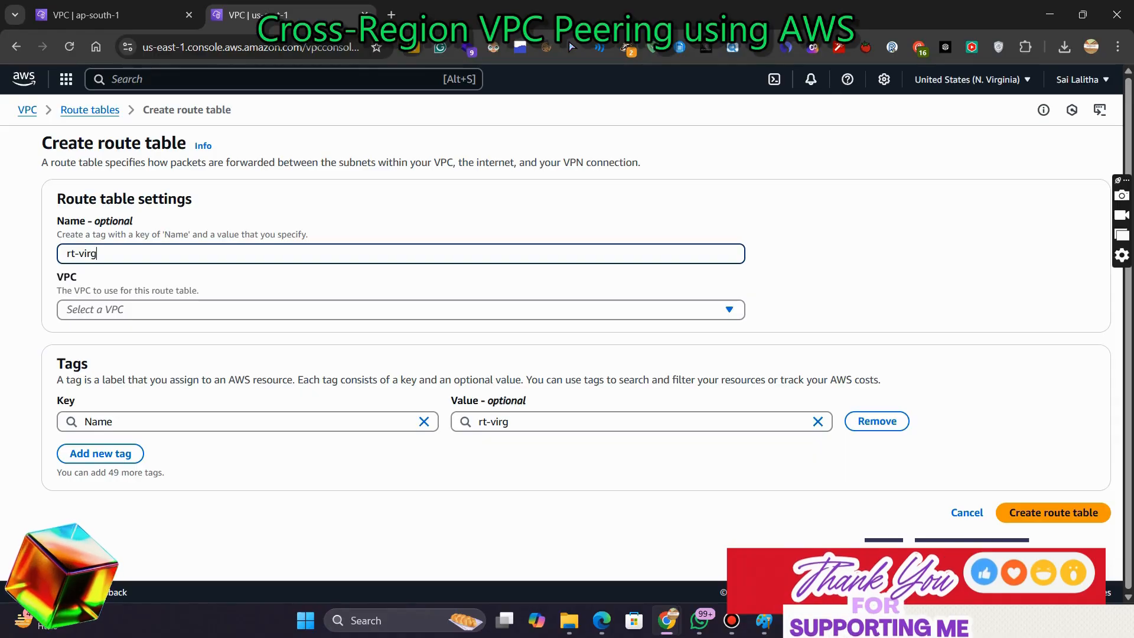
type("inia")
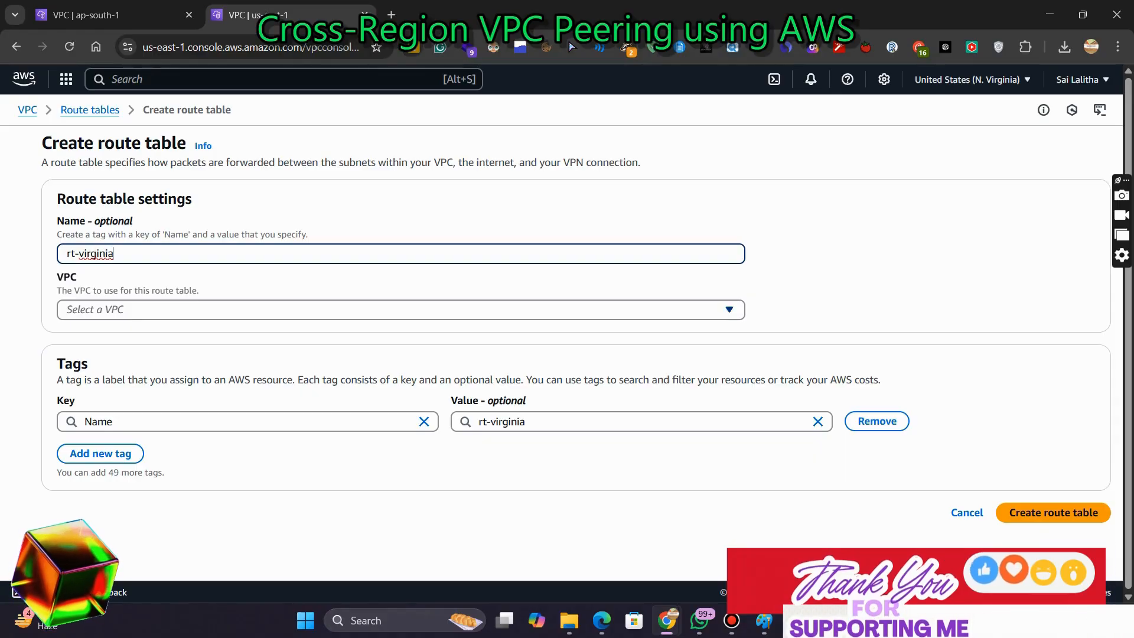
left_click(400, 309)
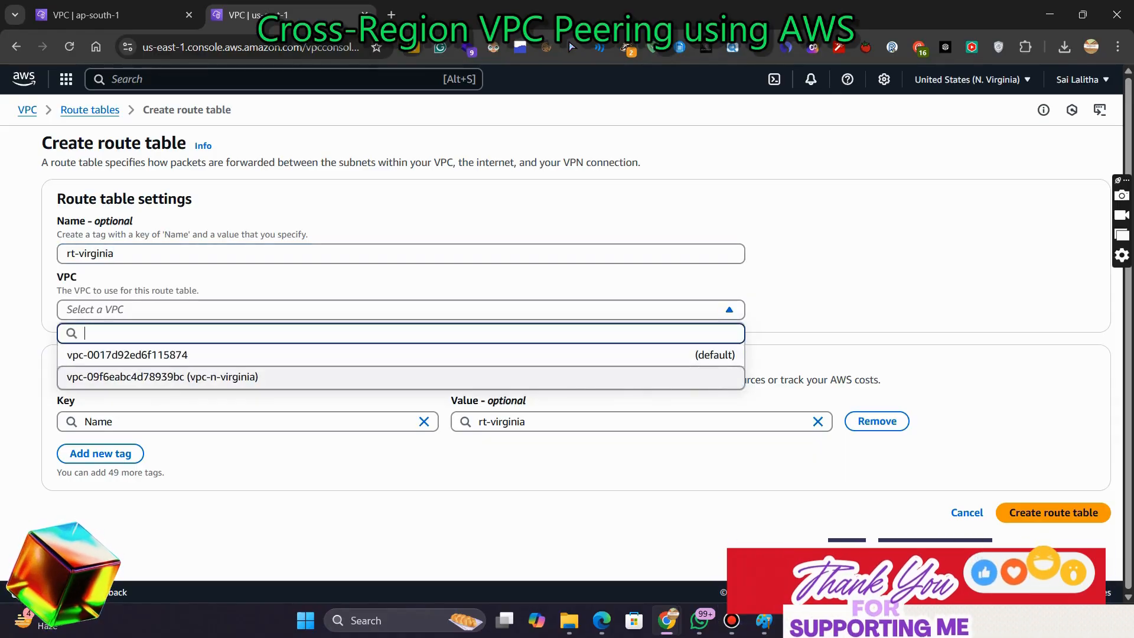
left_click(400, 376)
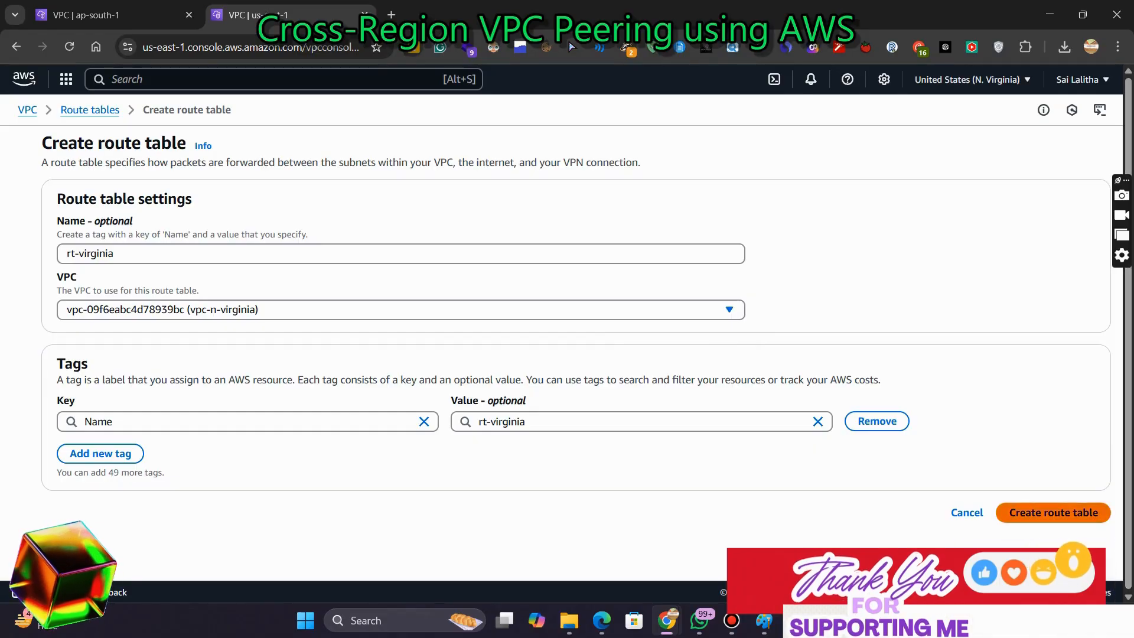
left_click(1053, 512)
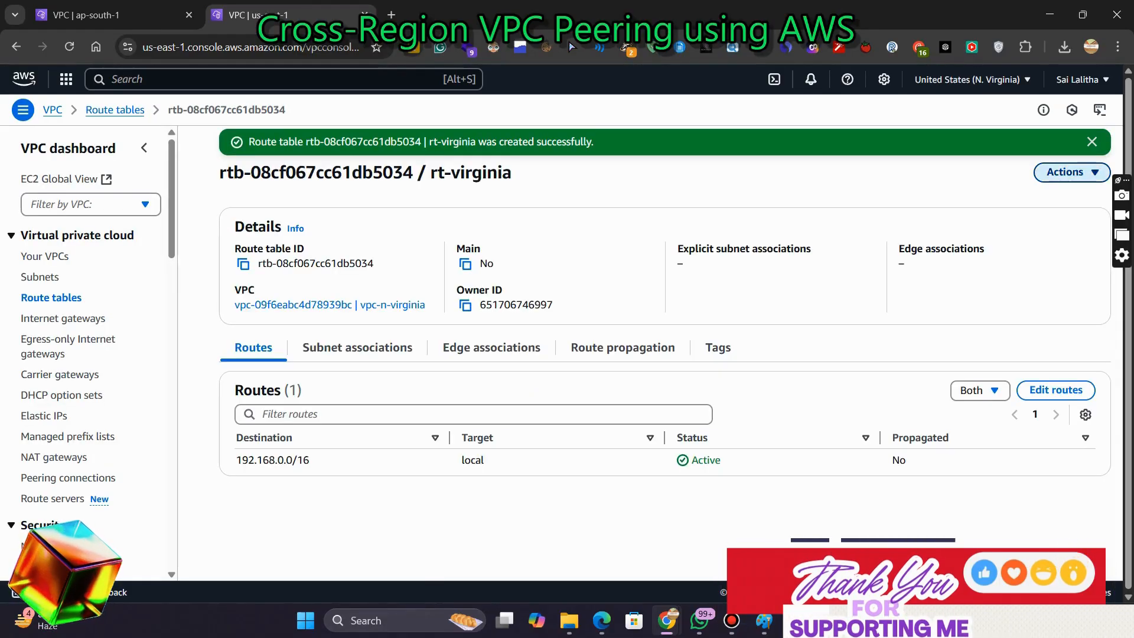
Associate private-subnet-nvirginia with the rt-virginia route table
left_click(1066, 172)
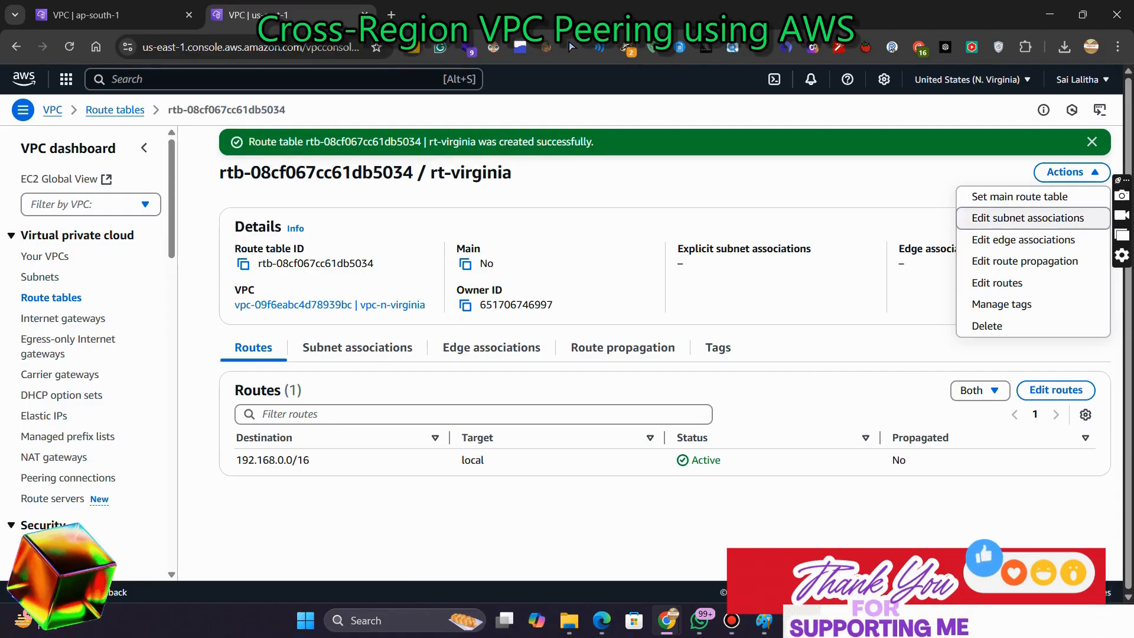
left_click(1028, 218)
left_click(72, 267)
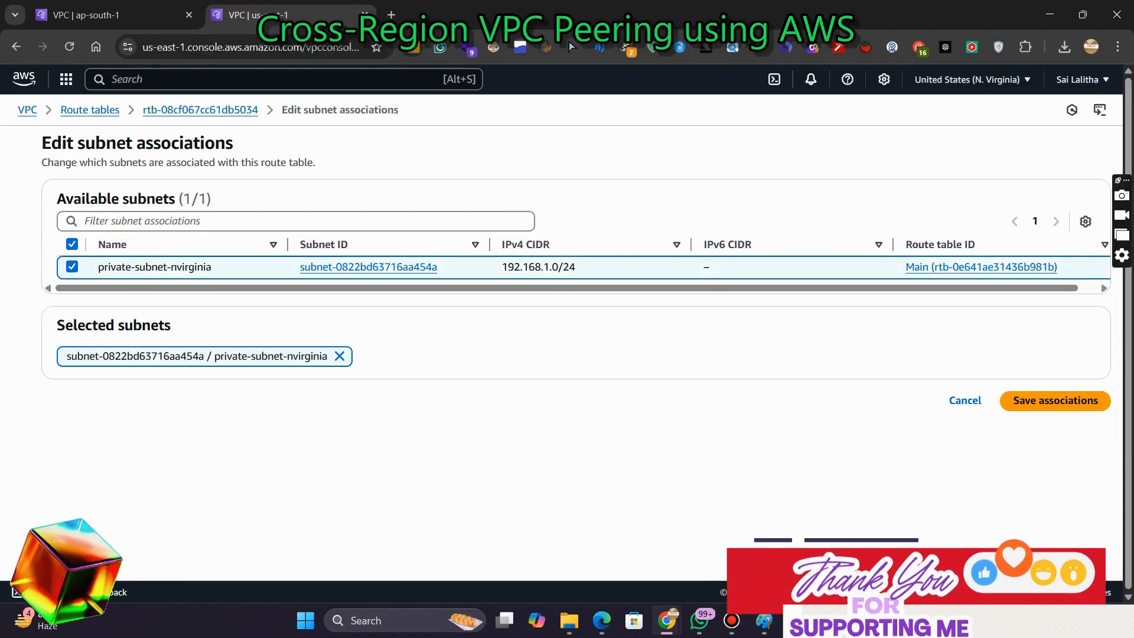
left_click(1056, 400)
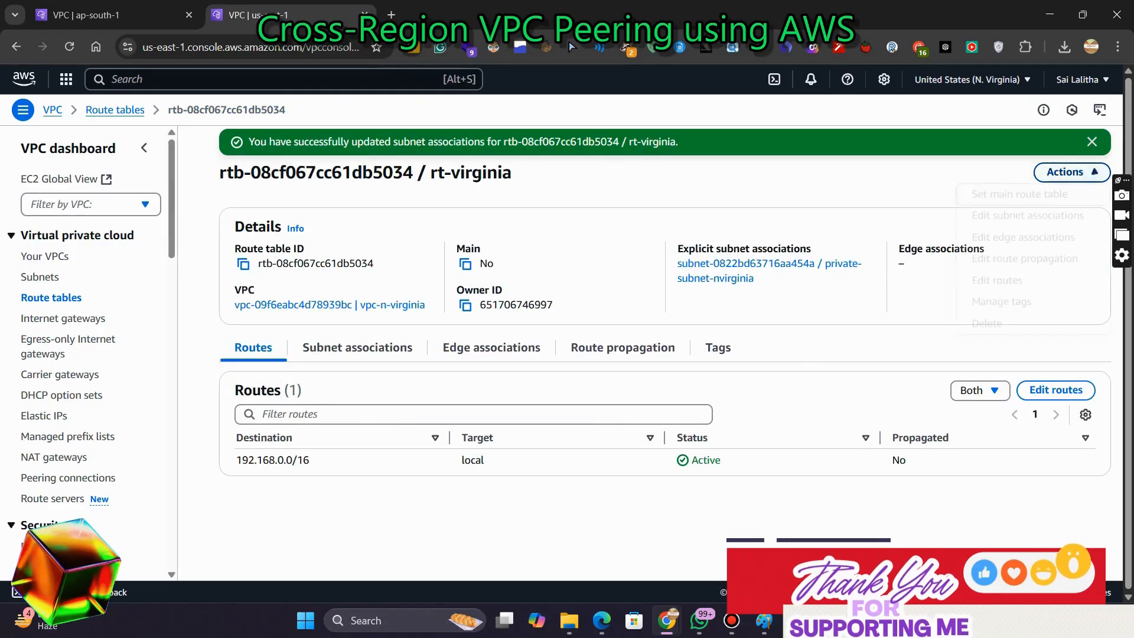
Add a new route in rt-virginia targeting peering connection pcx-046d56fd2e3c391ff
left_click(1070, 172)
left_click(1004, 283)
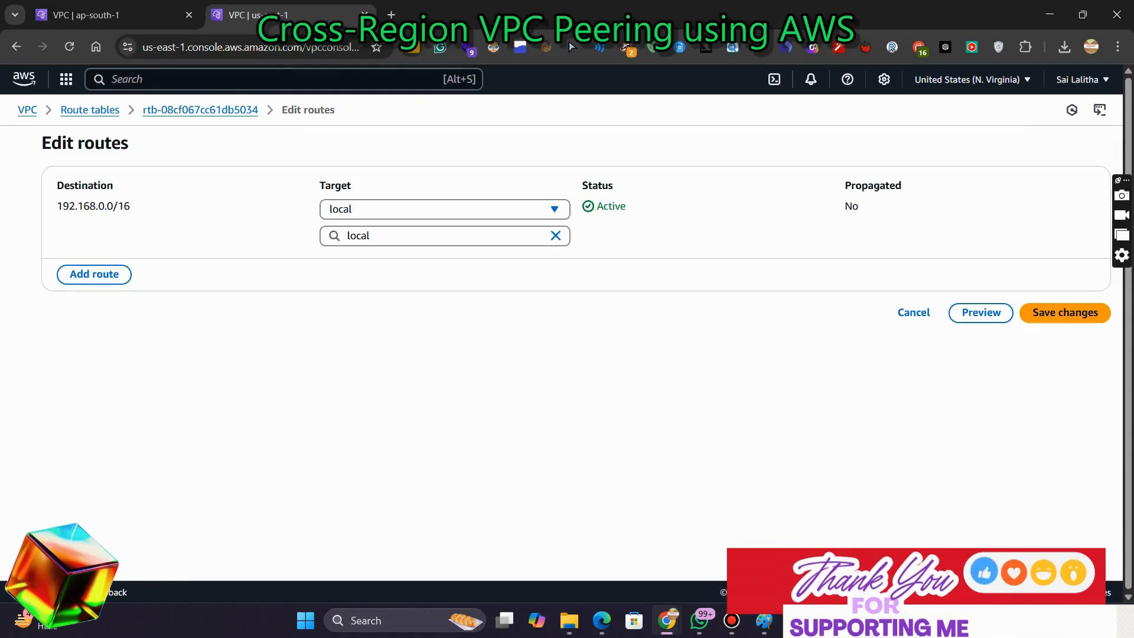
left_click(94, 274)
left_click(437, 262)
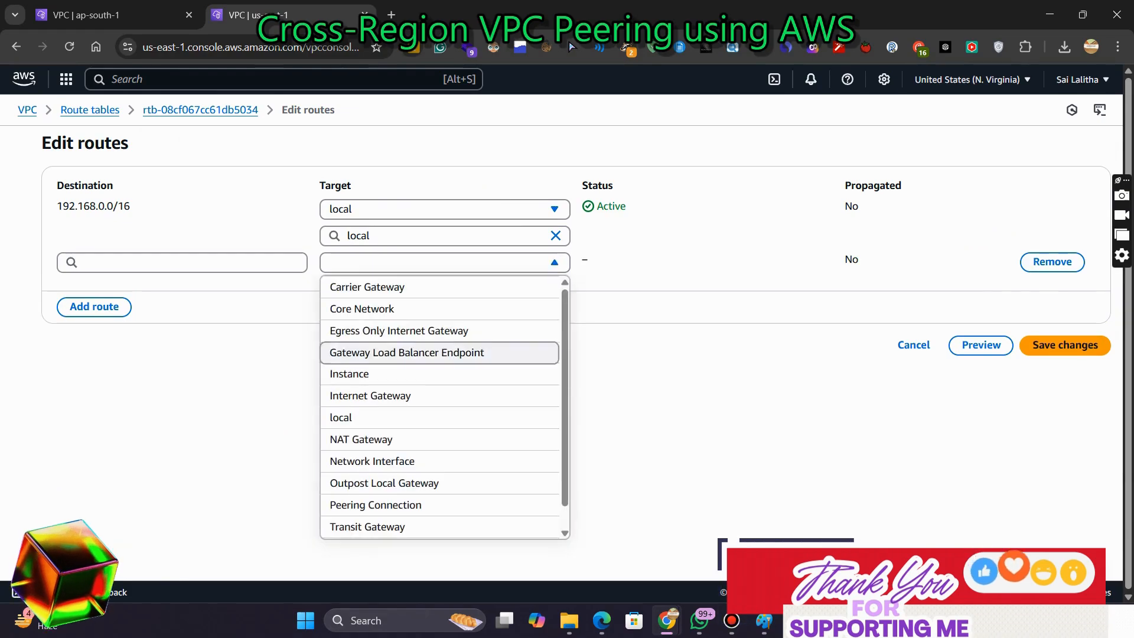
left_click(375, 505)
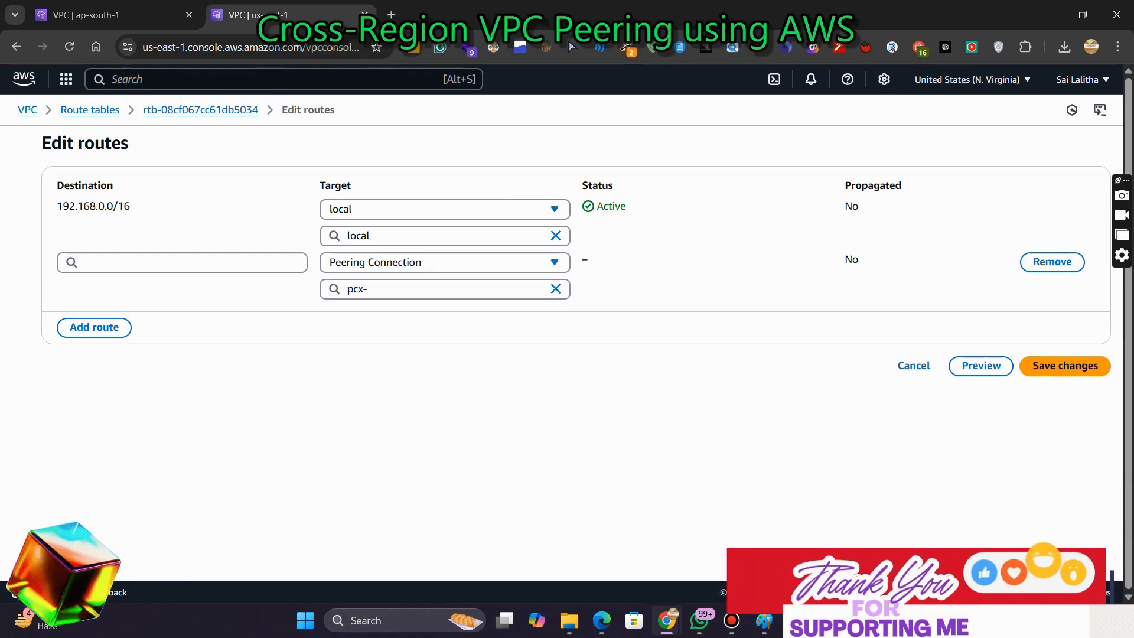
left_click(437, 288)
left_click(389, 334)
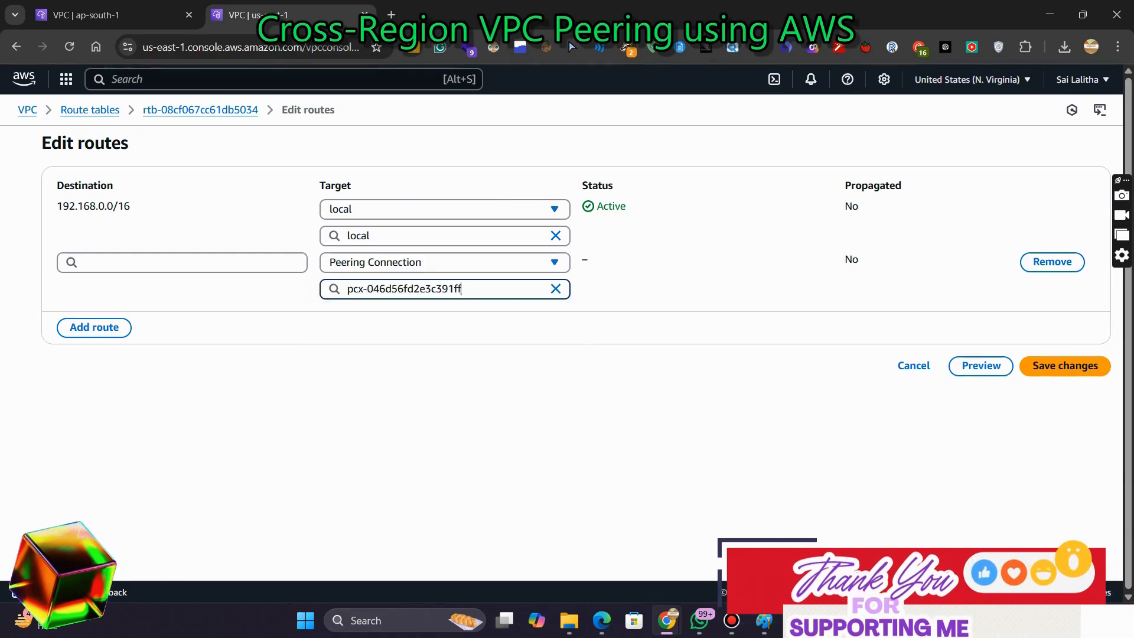
Set the new route's destination to 10.0.2.0/24, checking the network diagram for the Mumbai private subnet, and save the routes
left_click(182, 262)
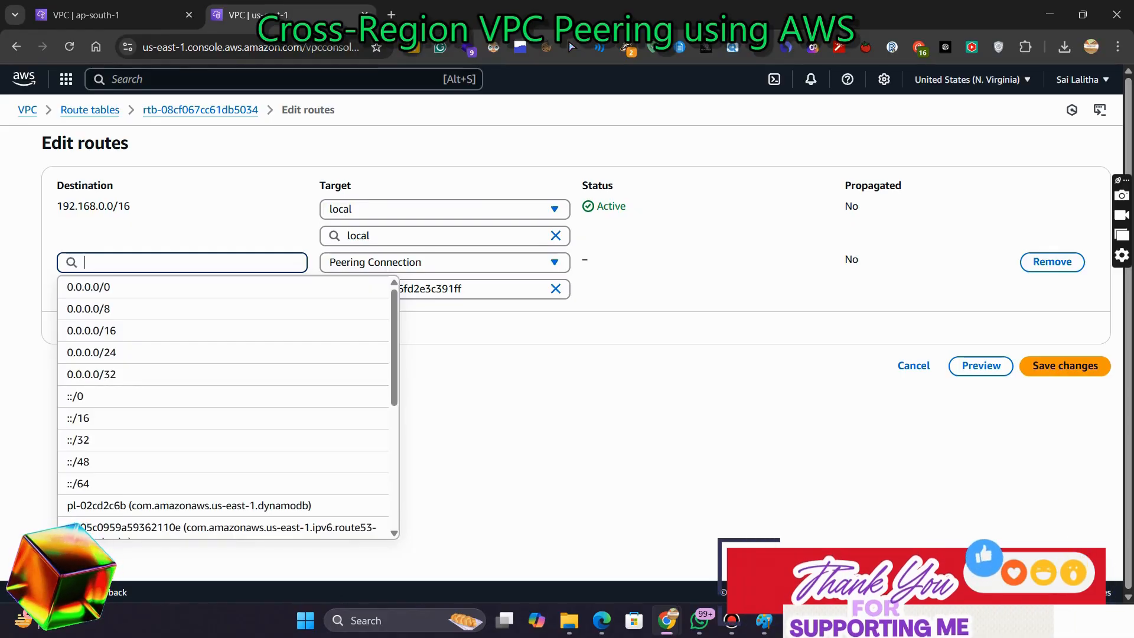
left_click(764, 621)
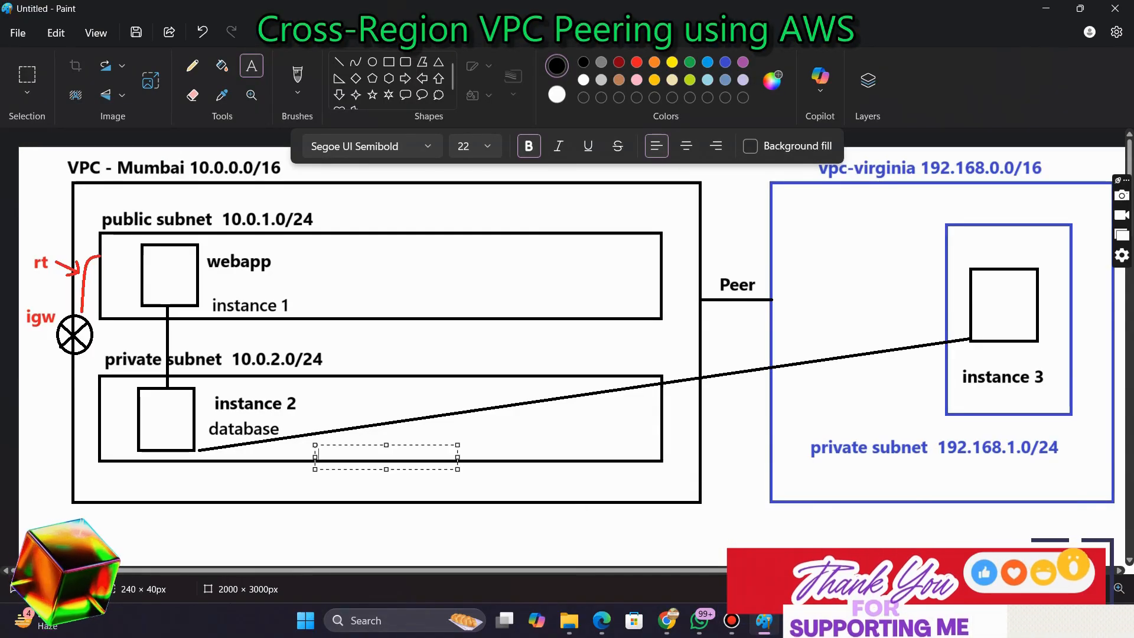
key("Escape")
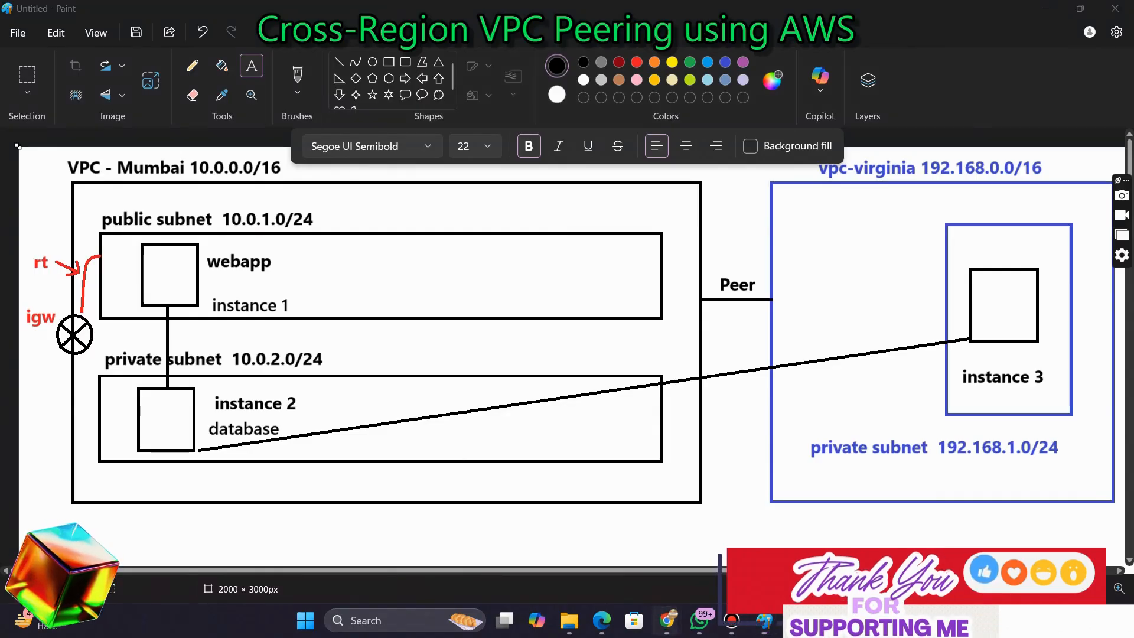
mouse_move(667, 620)
left_click(582, 547)
left_click(182, 263)
type("10")
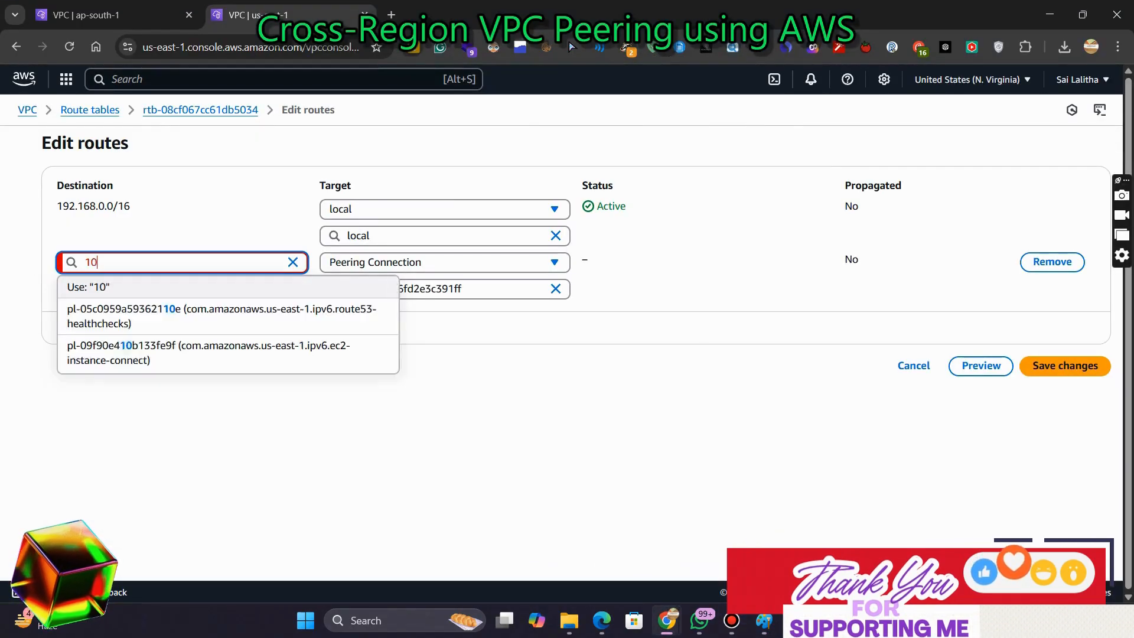
type(".0.2.0")
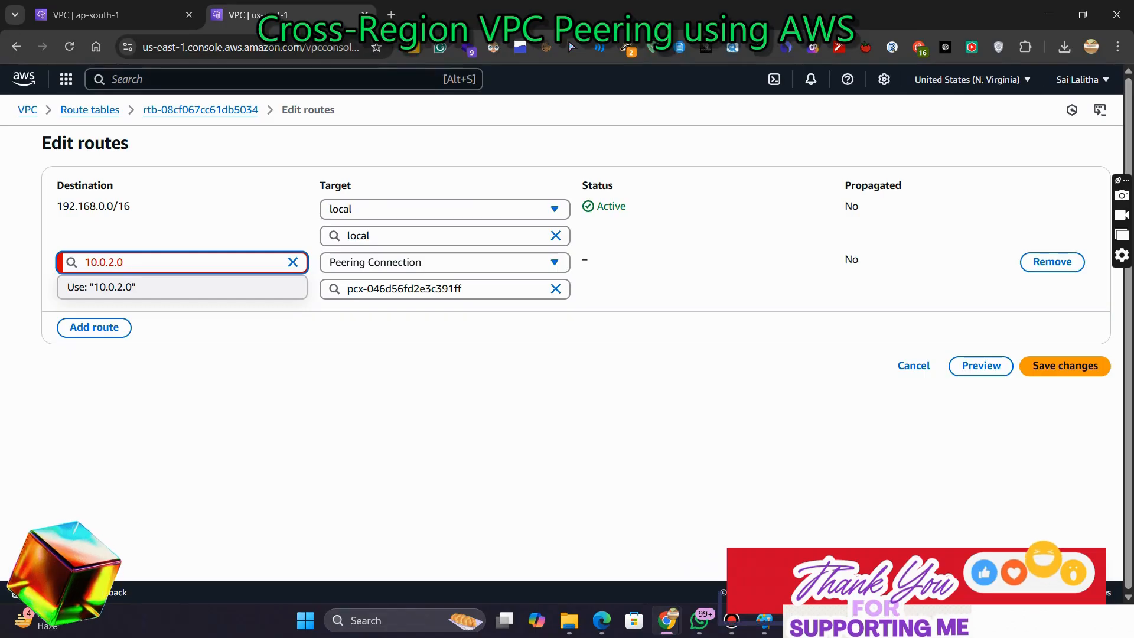
type("/24")
key("Return")
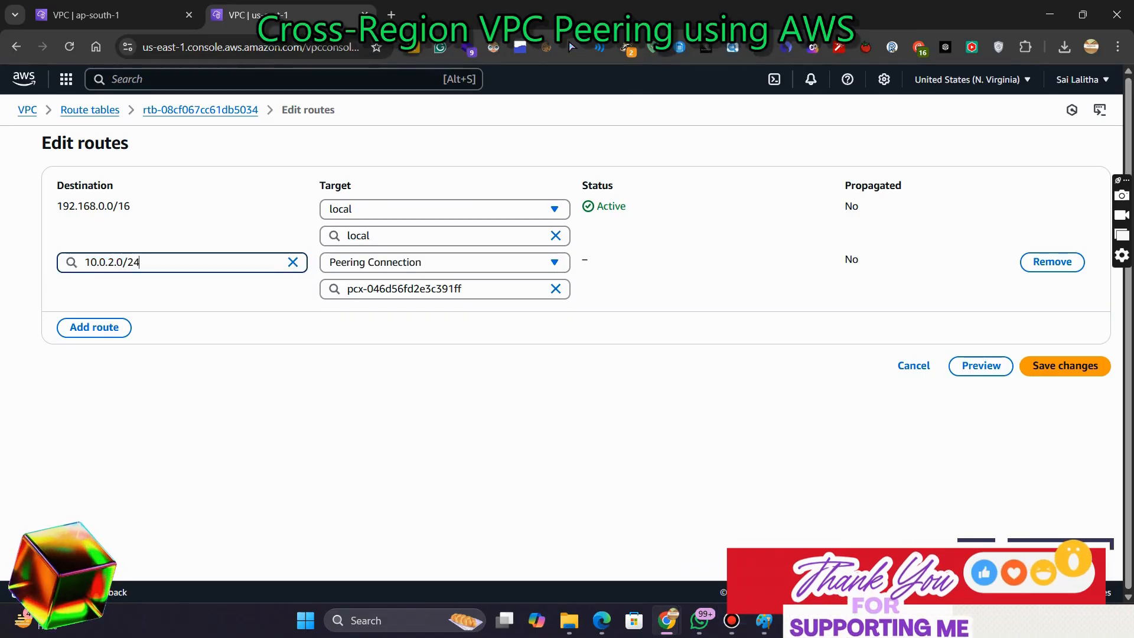
left_click(1064, 365)
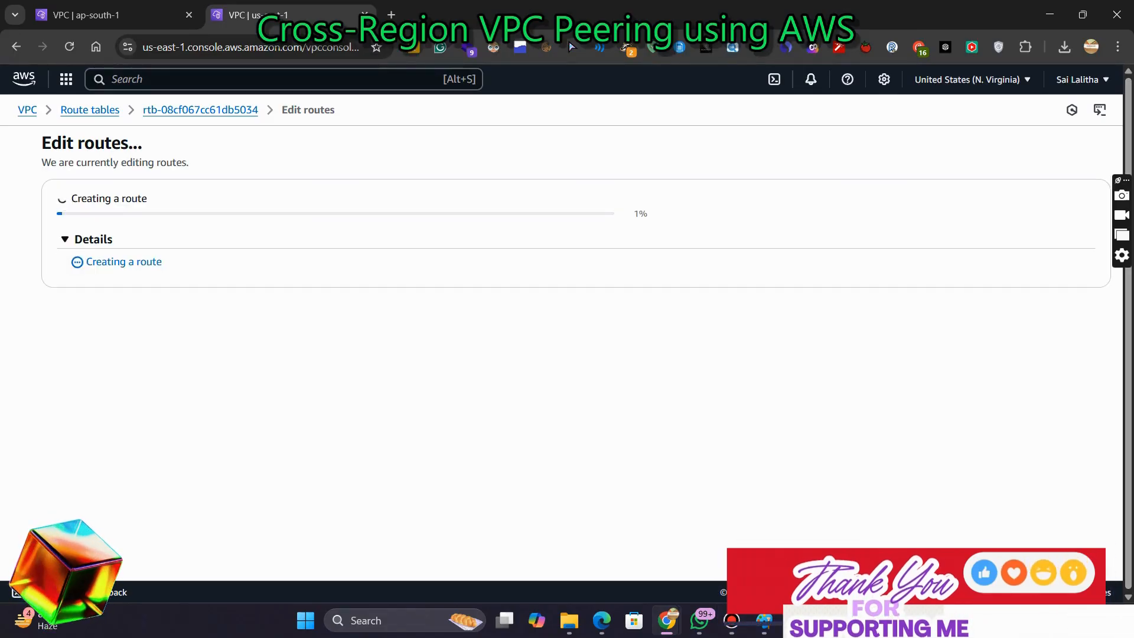
key("alt+Tab")
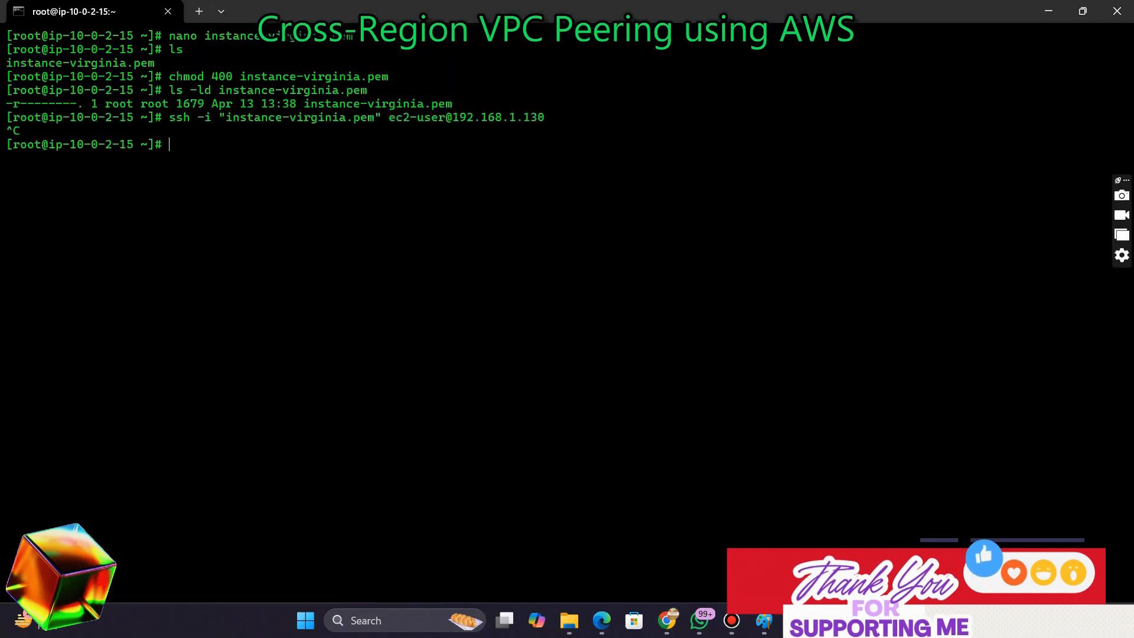
key("Up")
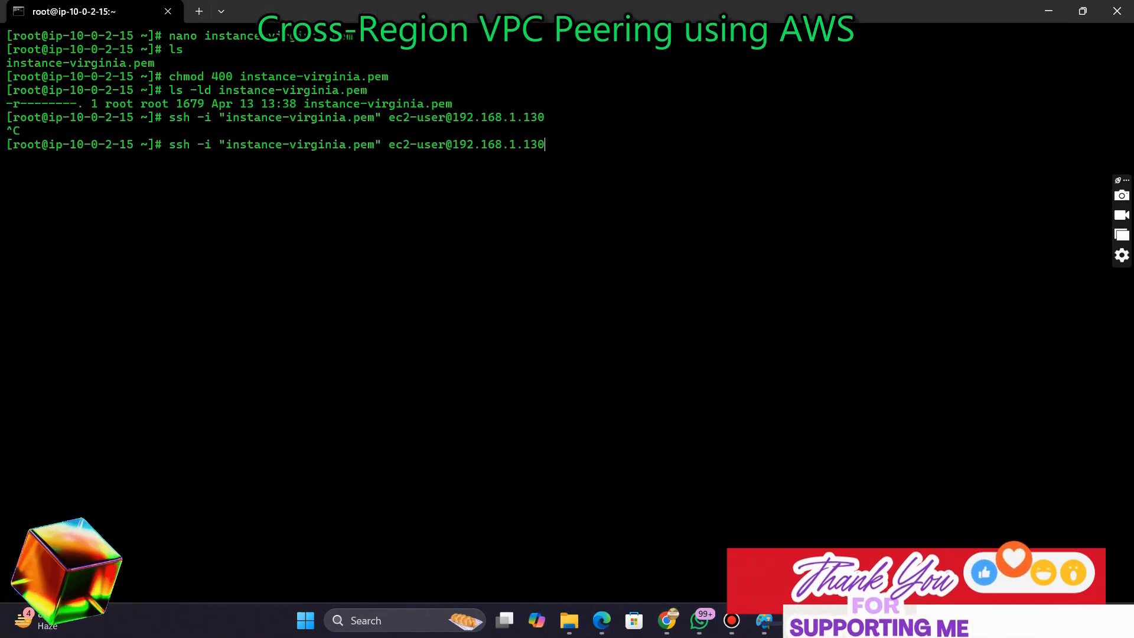
key("Return")
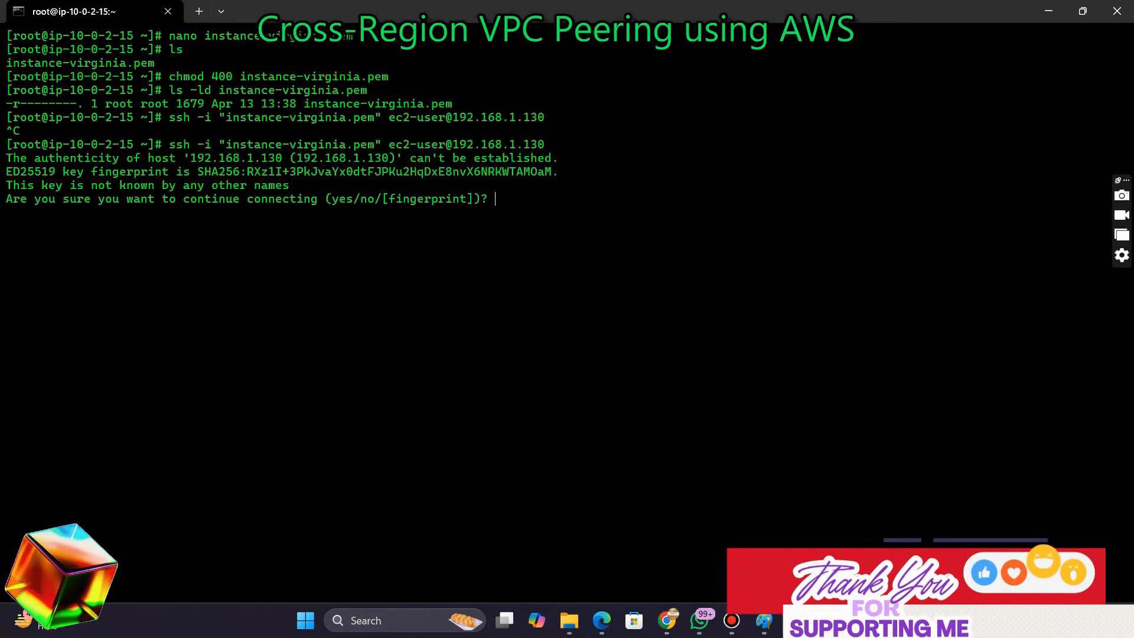
type("yes")
key("Return")
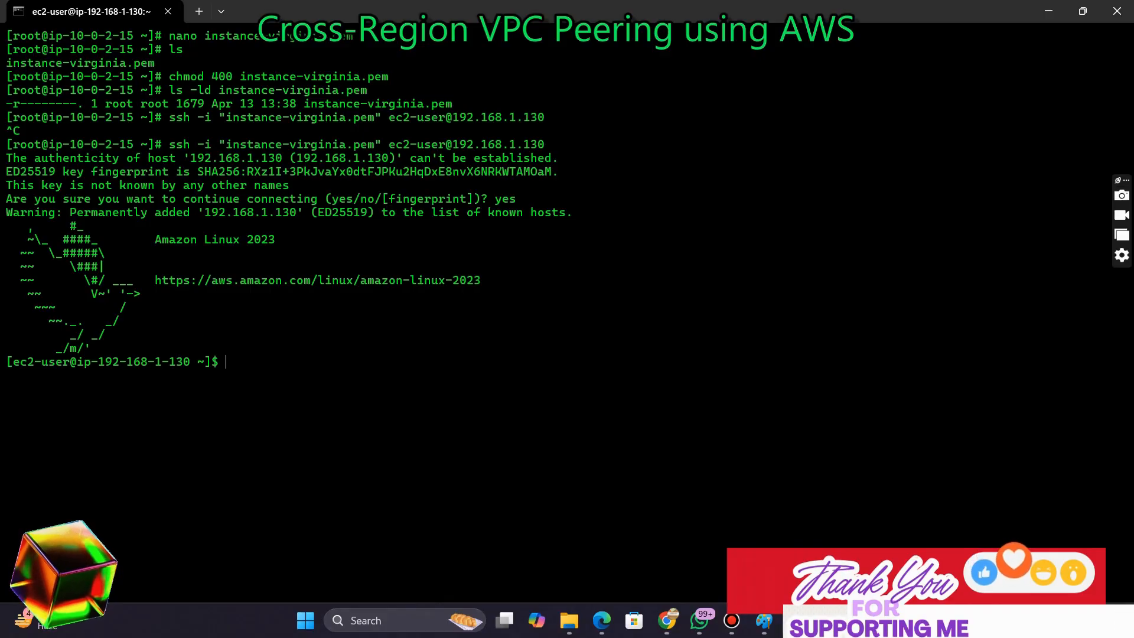
left_click_drag(34, 361, 224, 361)
left_click(224, 362)
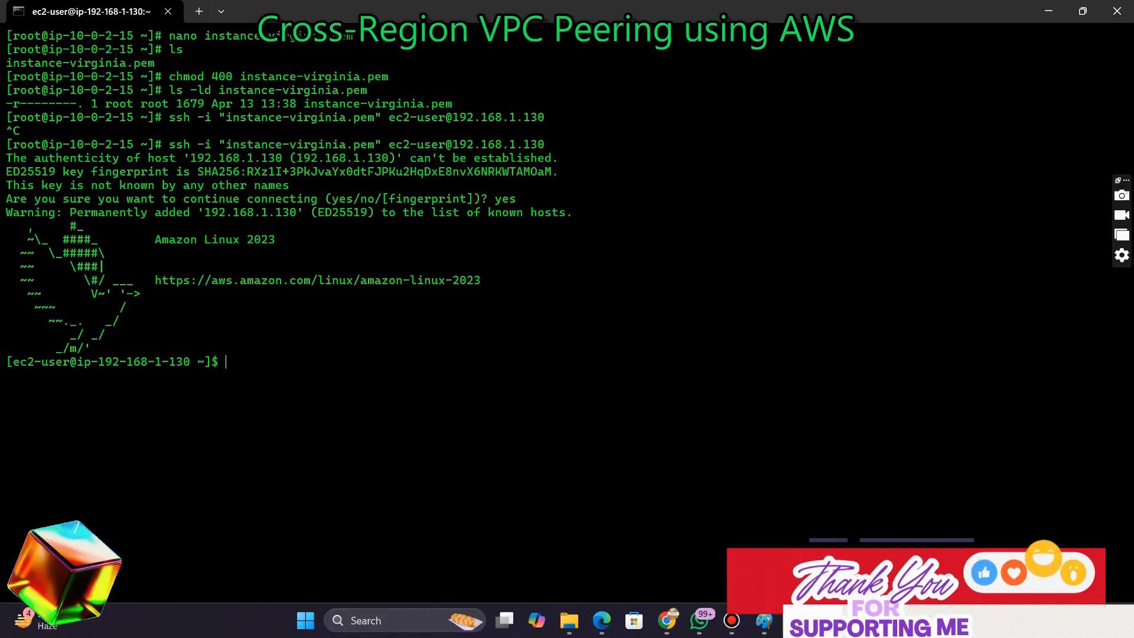